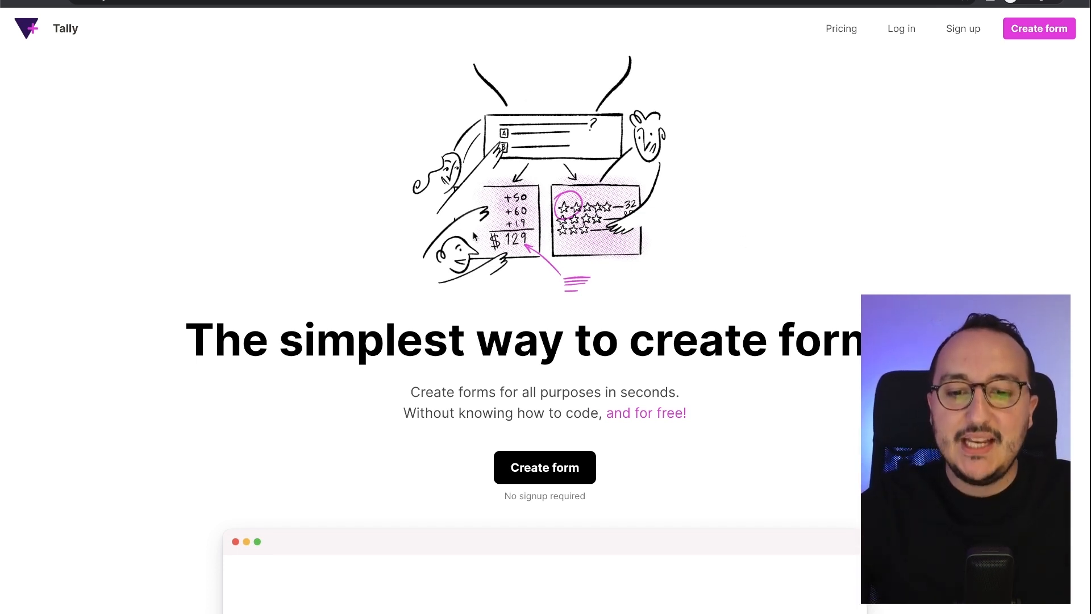
- Highlight the homepage headline and the Unlimited forms, Collect payments and File upload features
drag(223, 338, 869, 335)
click(846, 295)
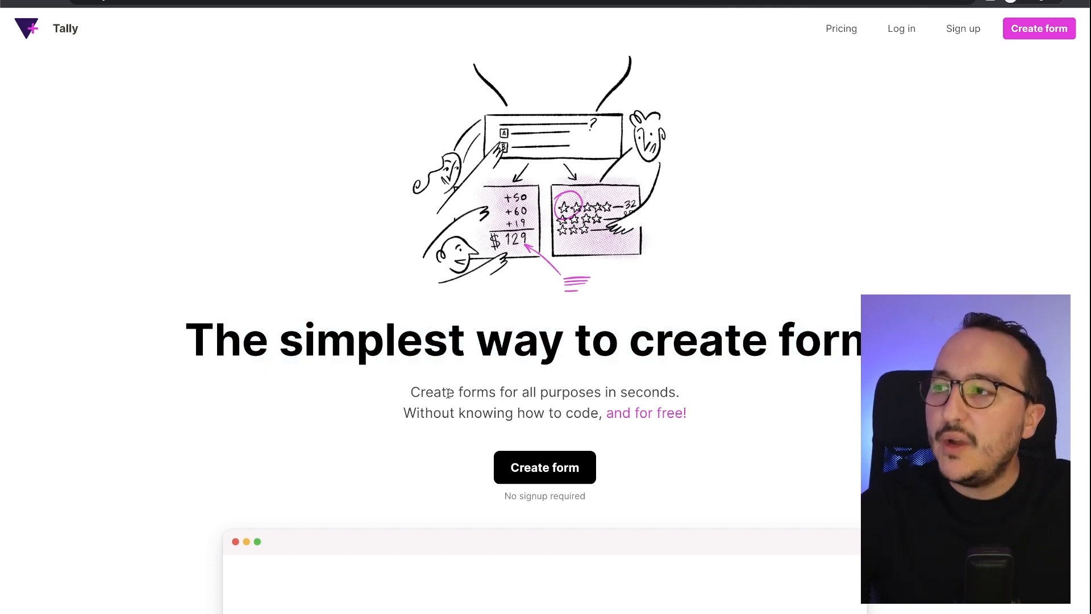
scroll(547, 394, down, 7)
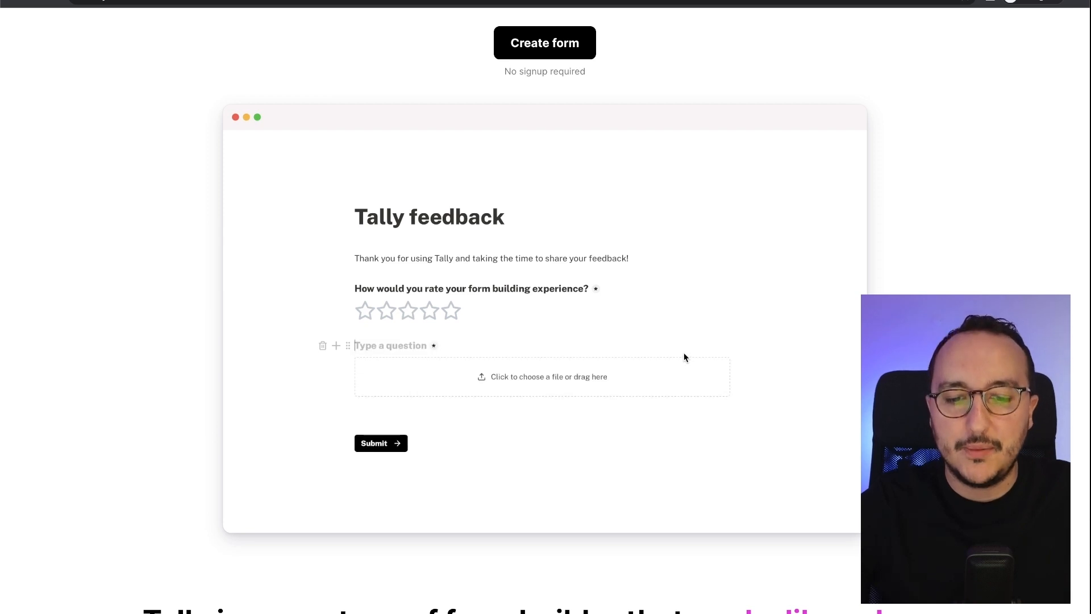
scroll(509, 395, down, 8)
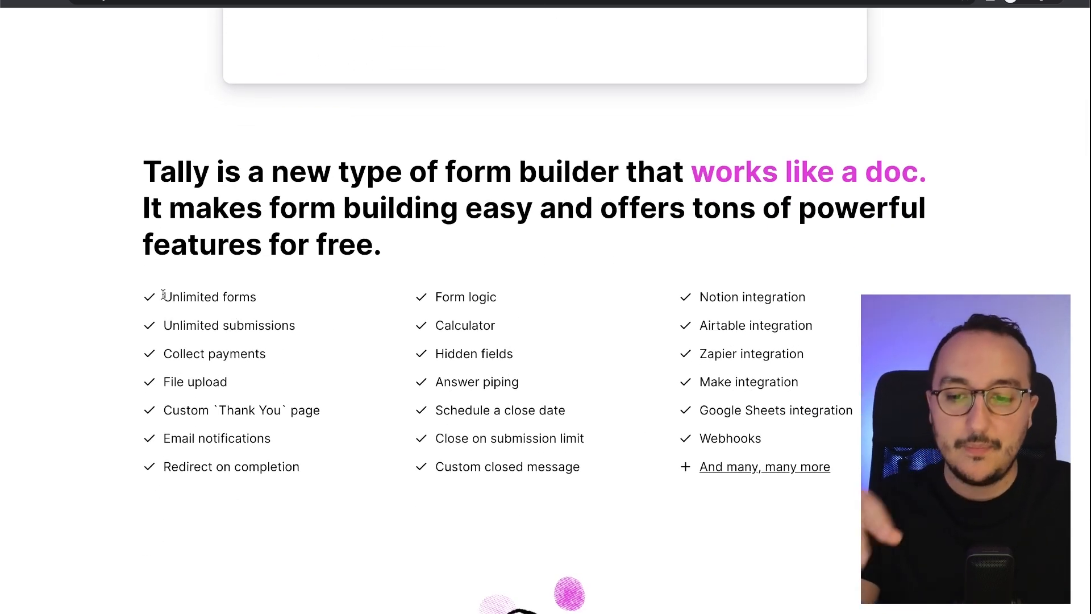
drag(163, 295, 258, 296)
click(261, 292)
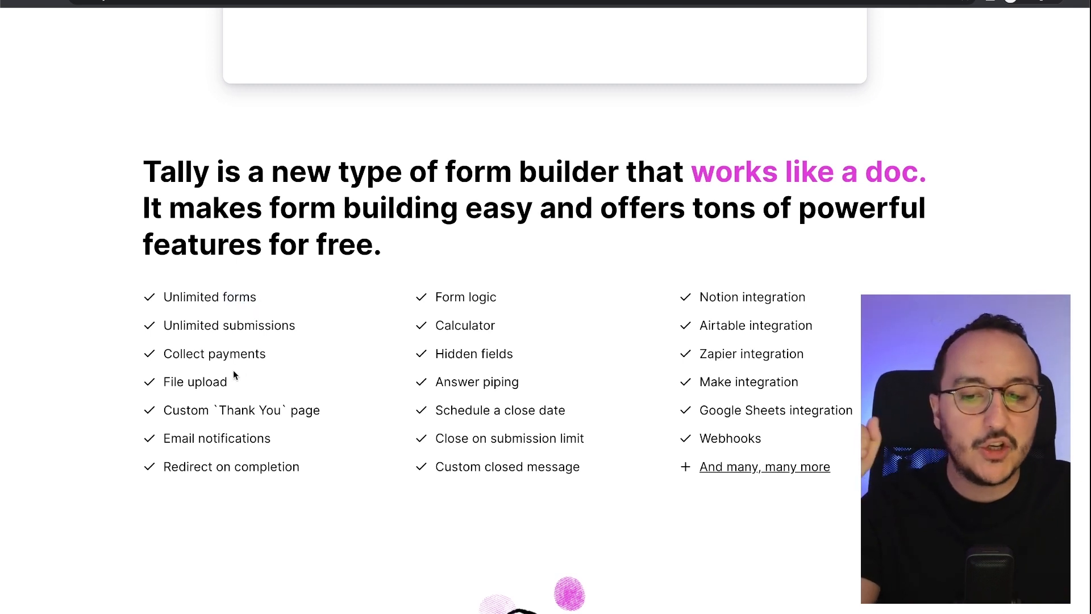
drag(156, 357, 310, 352)
click(307, 355)
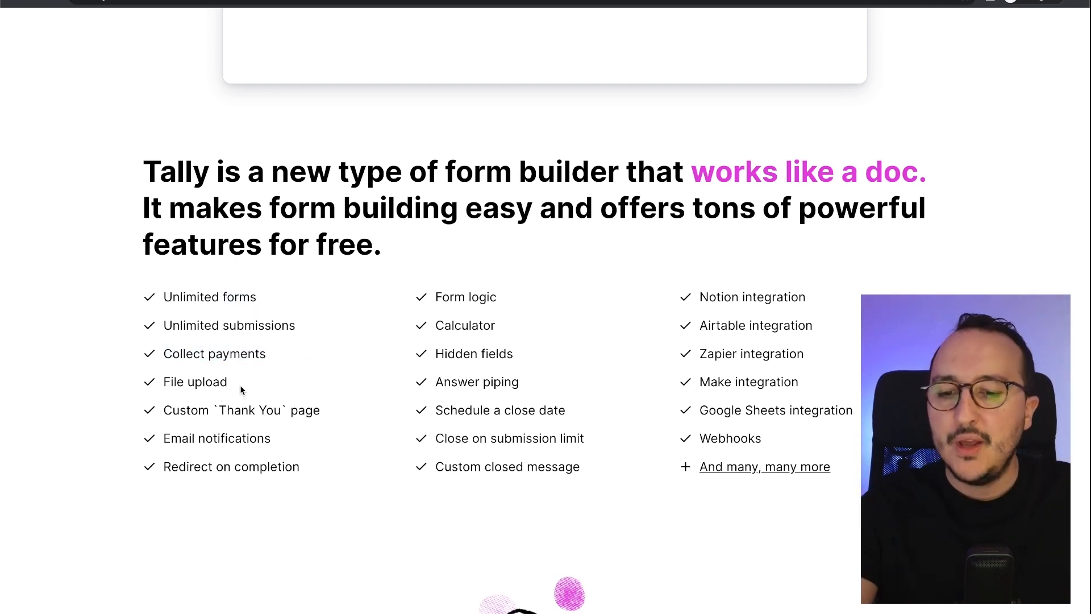
drag(238, 383, 161, 381)
click(162, 384)
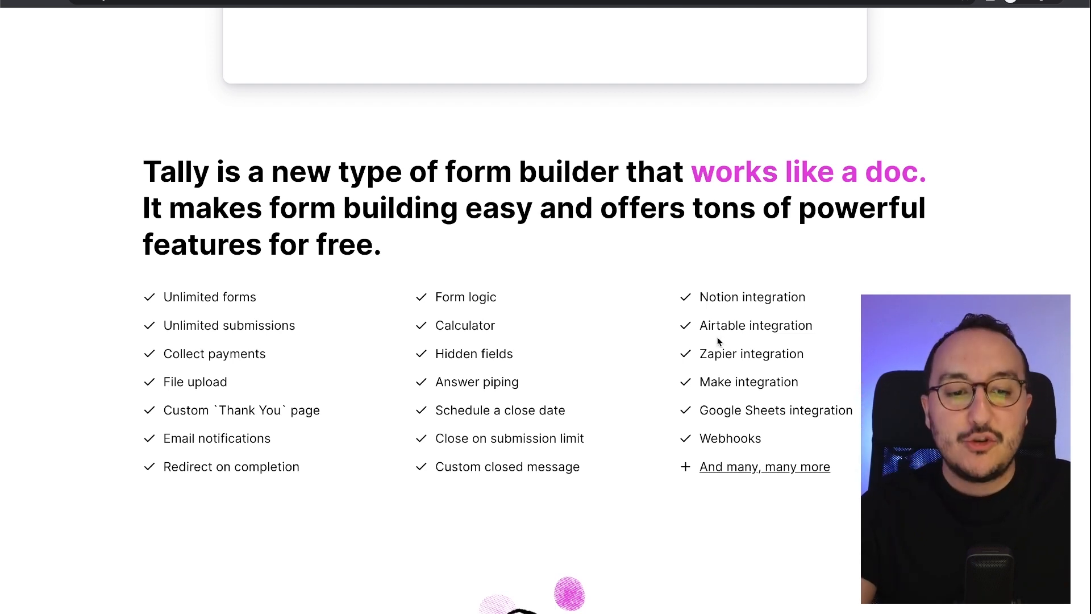
- Review the rest of the homepage, including the Notion mention, then start a new blank form
scroll(718, 341, down, 1)
drag(698, 265, 746, 258)
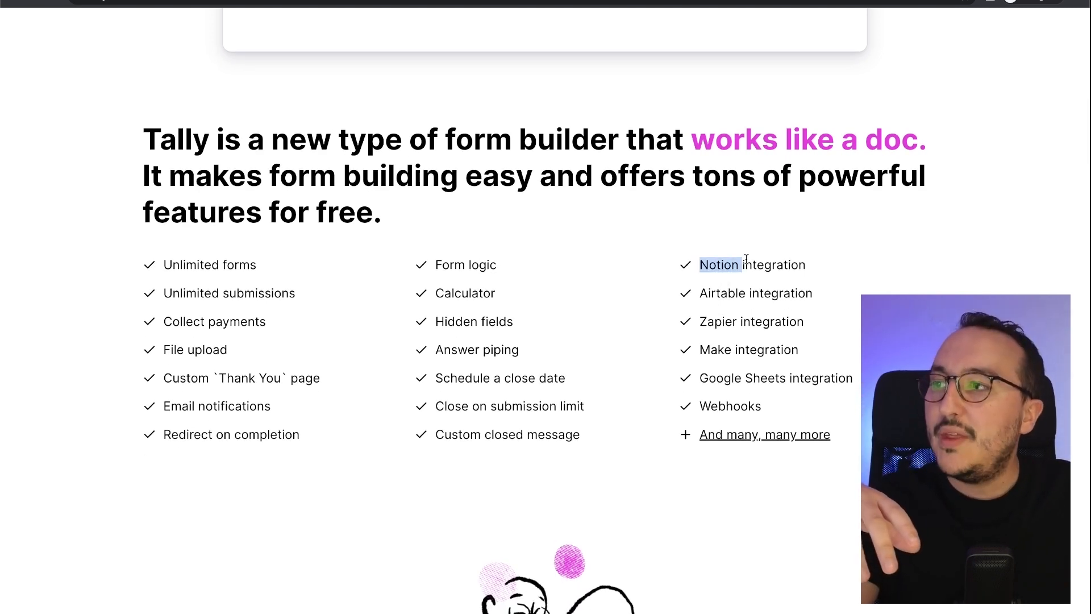
click(746, 259)
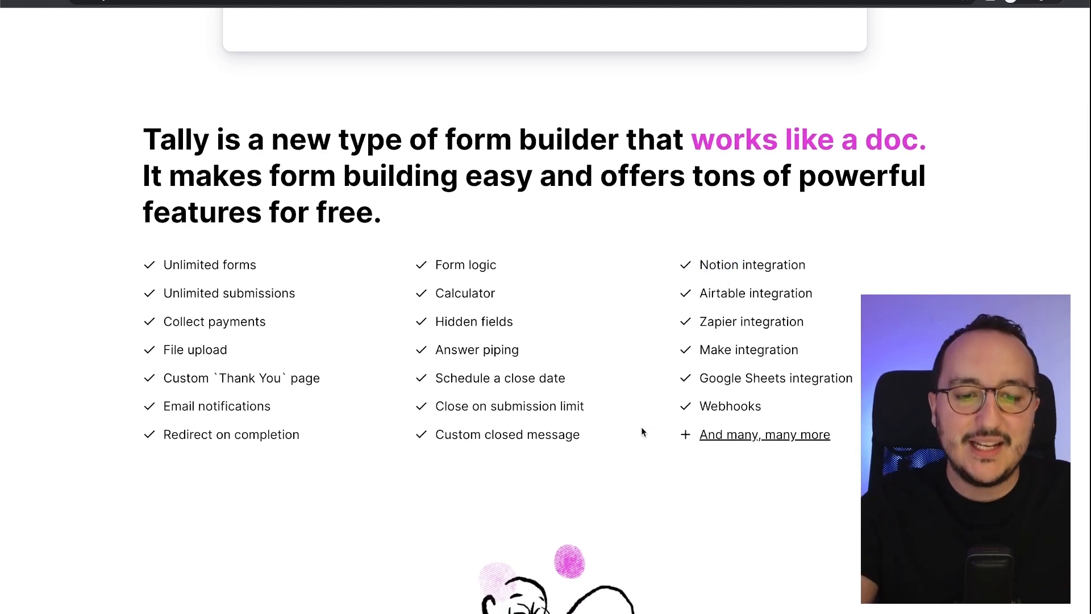
scroll(634, 432, down, 15)
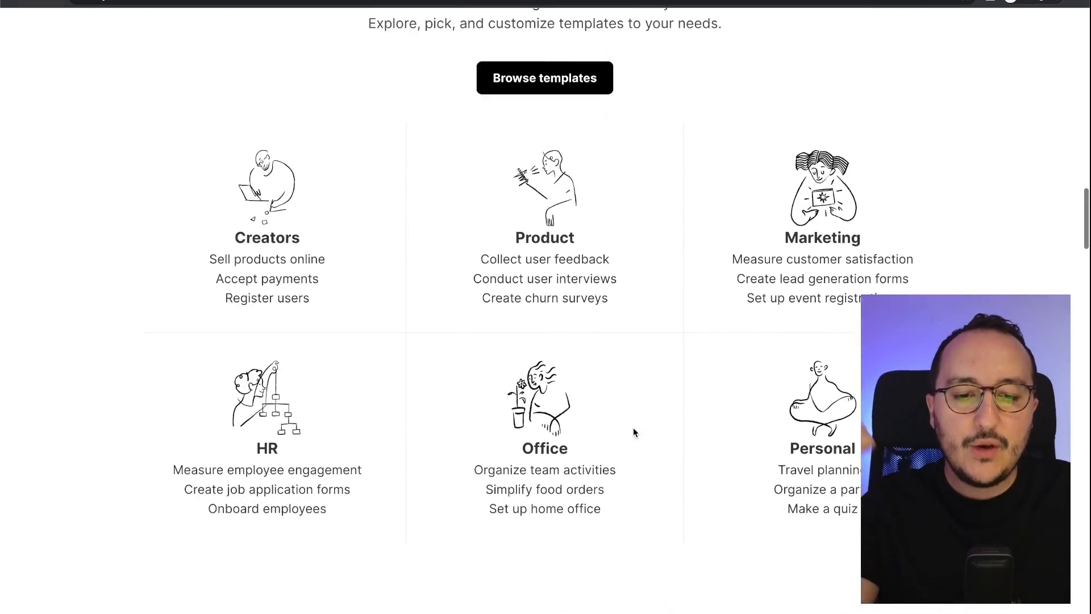
scroll(634, 431, down, 8)
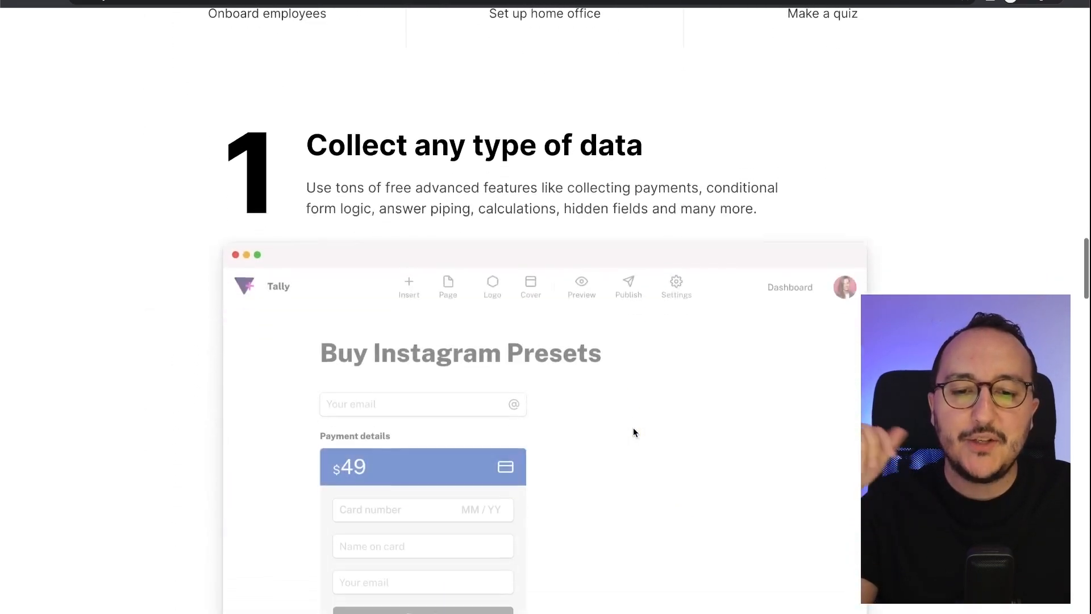
scroll(633, 432, down, 1)
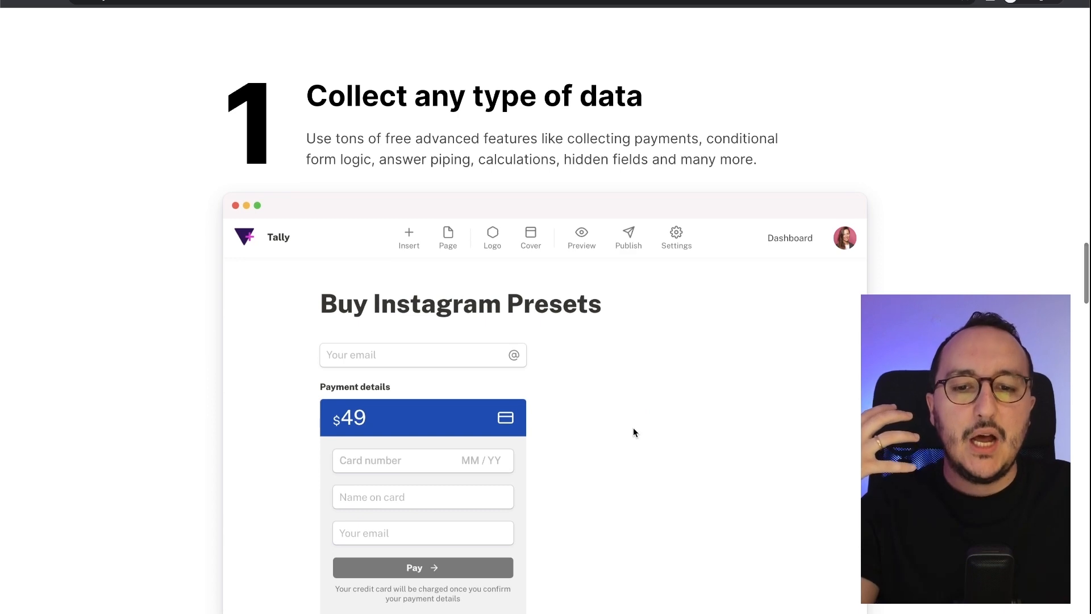
scroll(633, 431, up, 8)
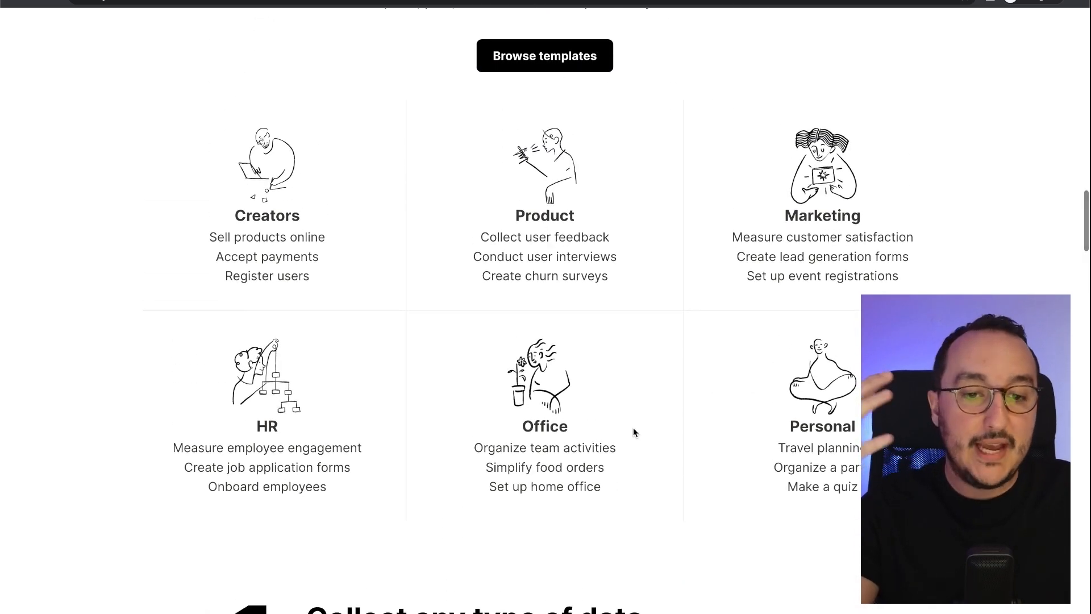
scroll(633, 428, up, 5)
scroll(633, 427, down, 9)
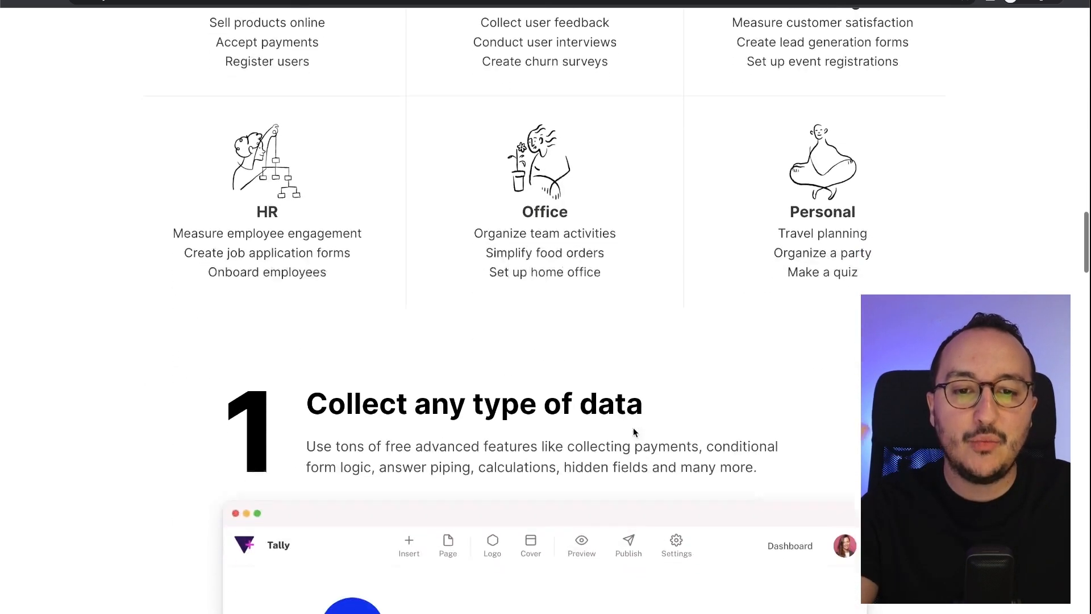
scroll(633, 432, down, 1)
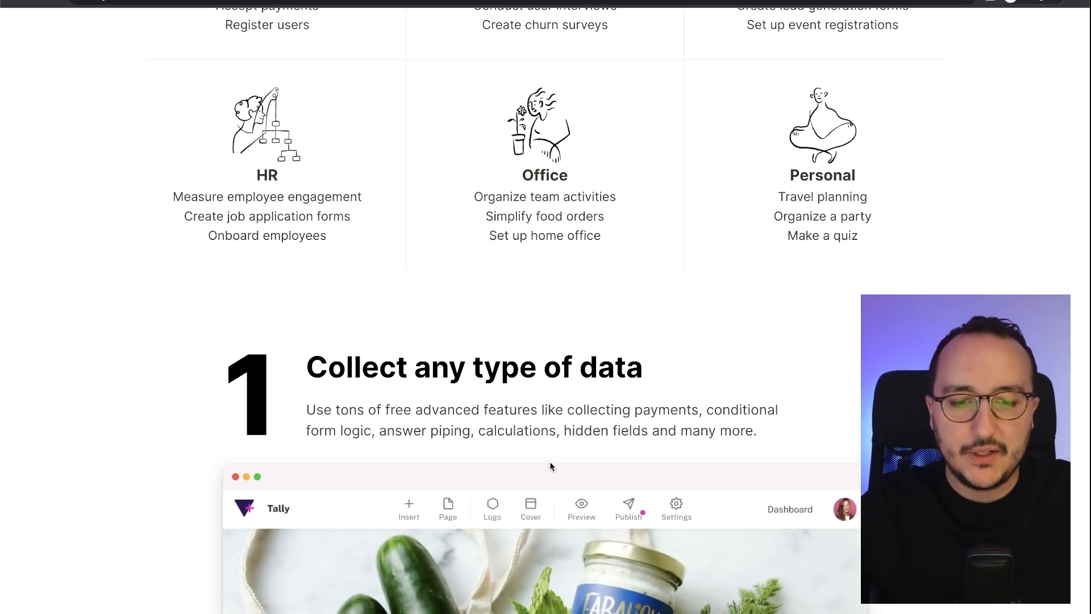
scroll(540, 326, down, 6)
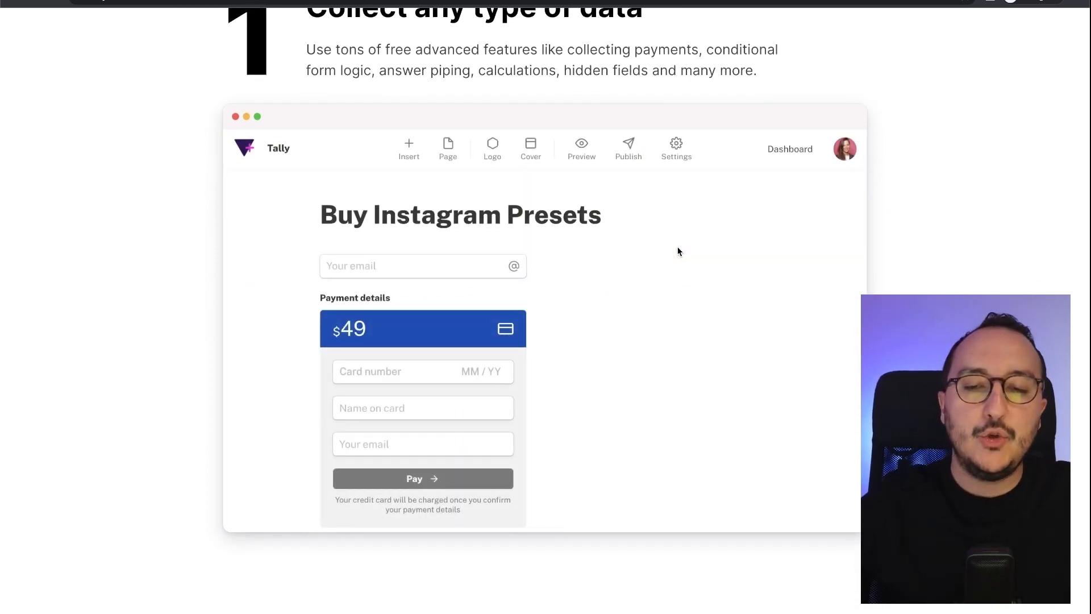
scroll(678, 251, down, 10)
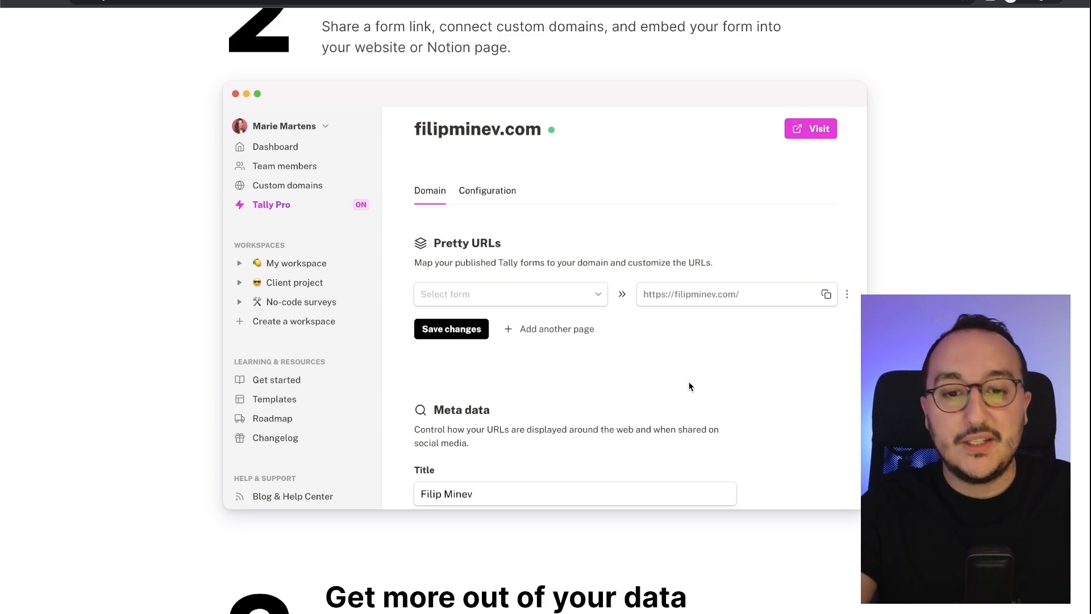
scroll(689, 387, down, 10)
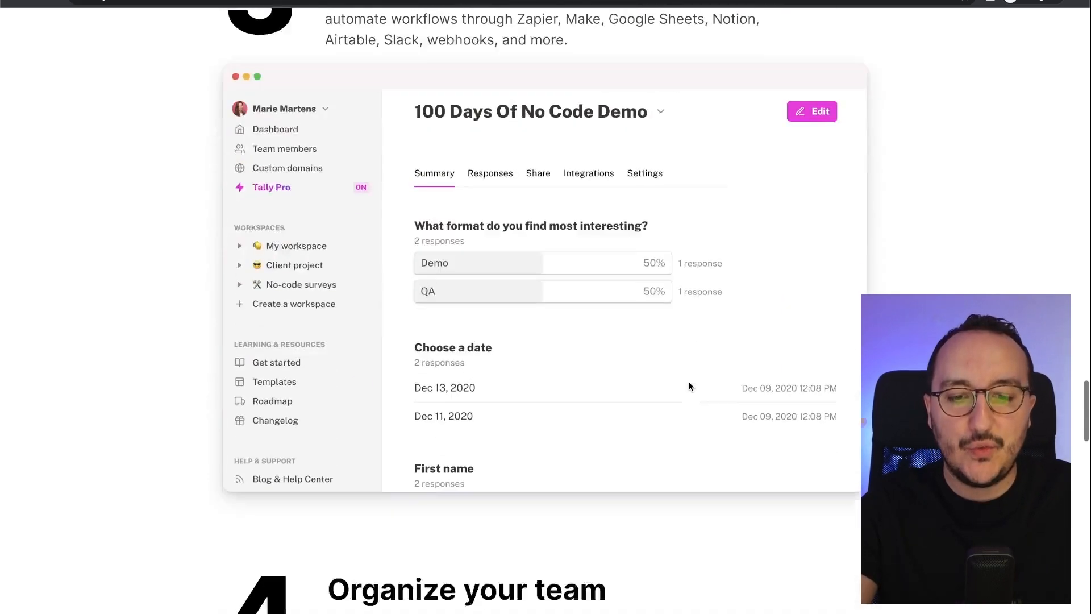
scroll(690, 386, down, 20)
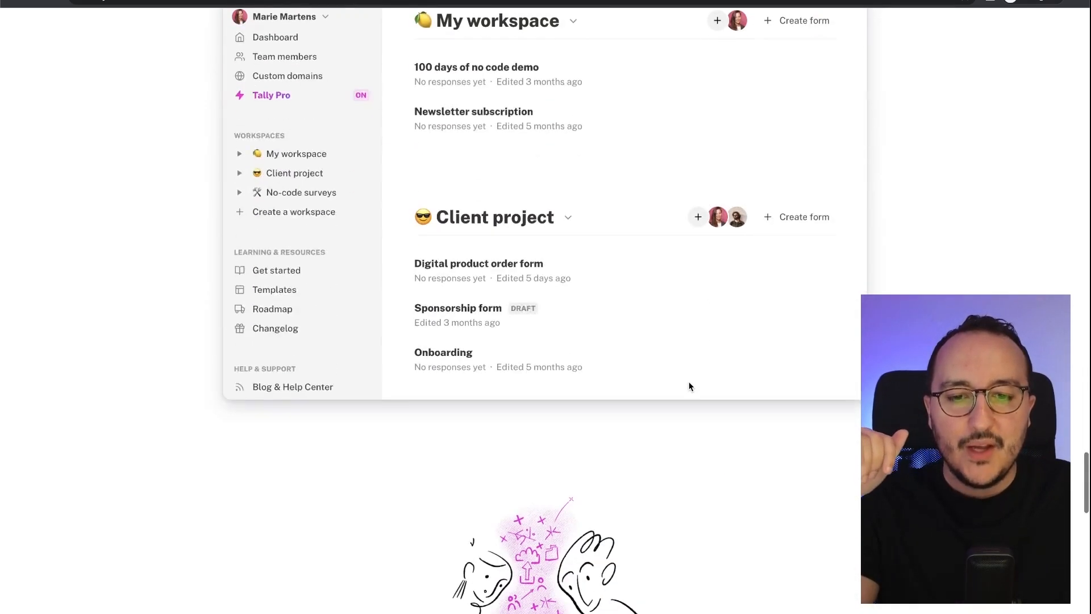
scroll(688, 382, up, 20)
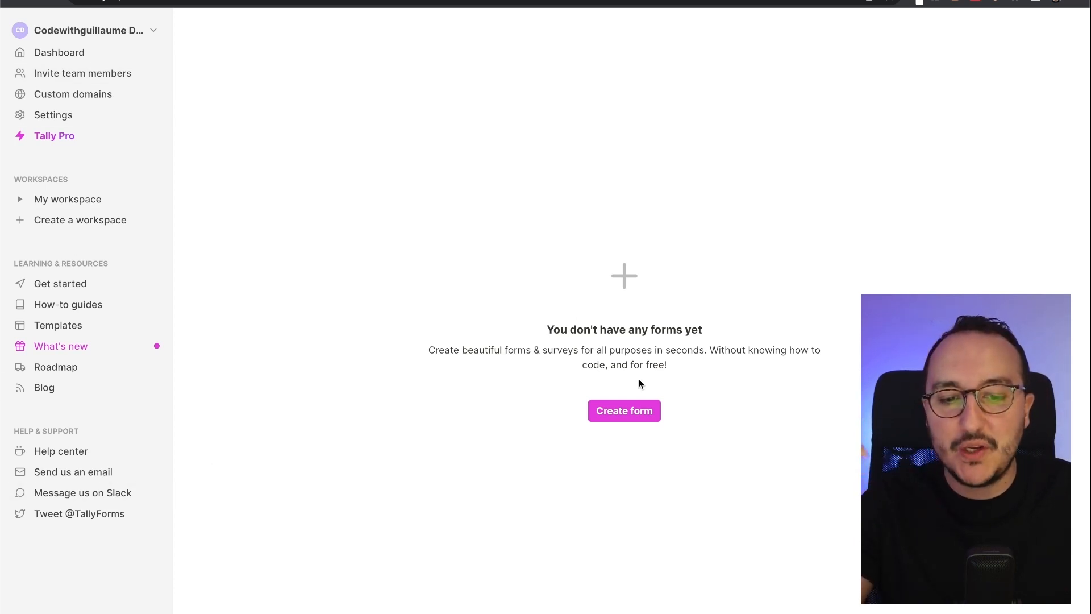
click(637, 417)
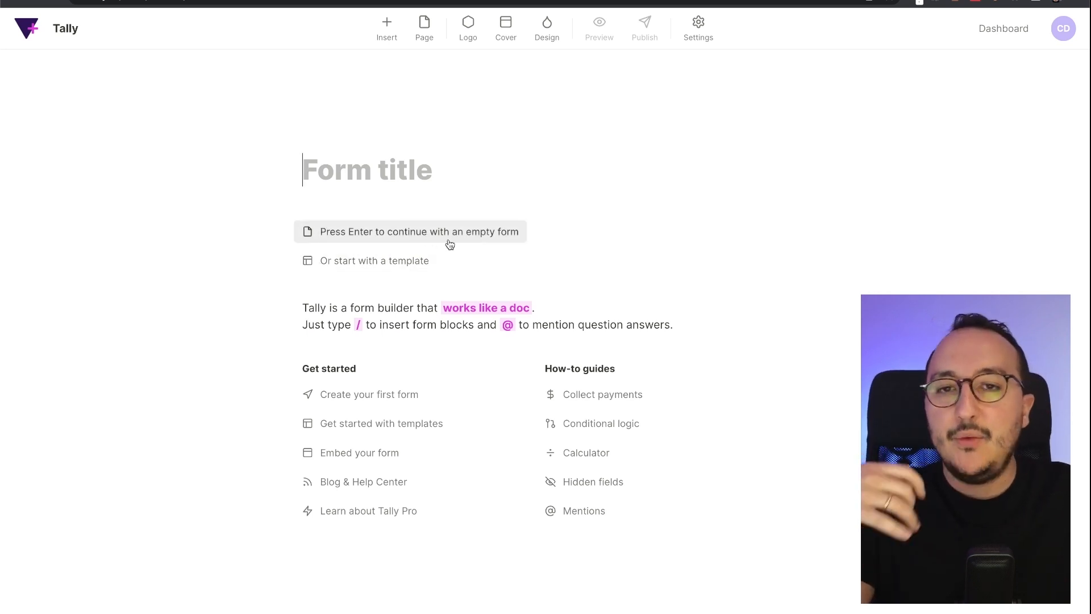
key(Return)
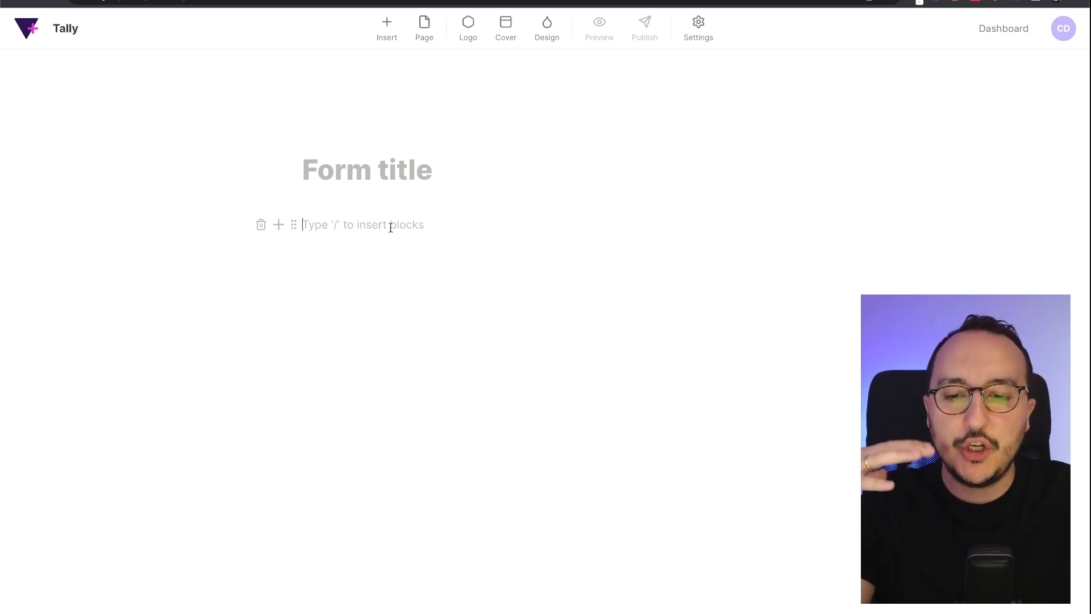
key(BackSpace)
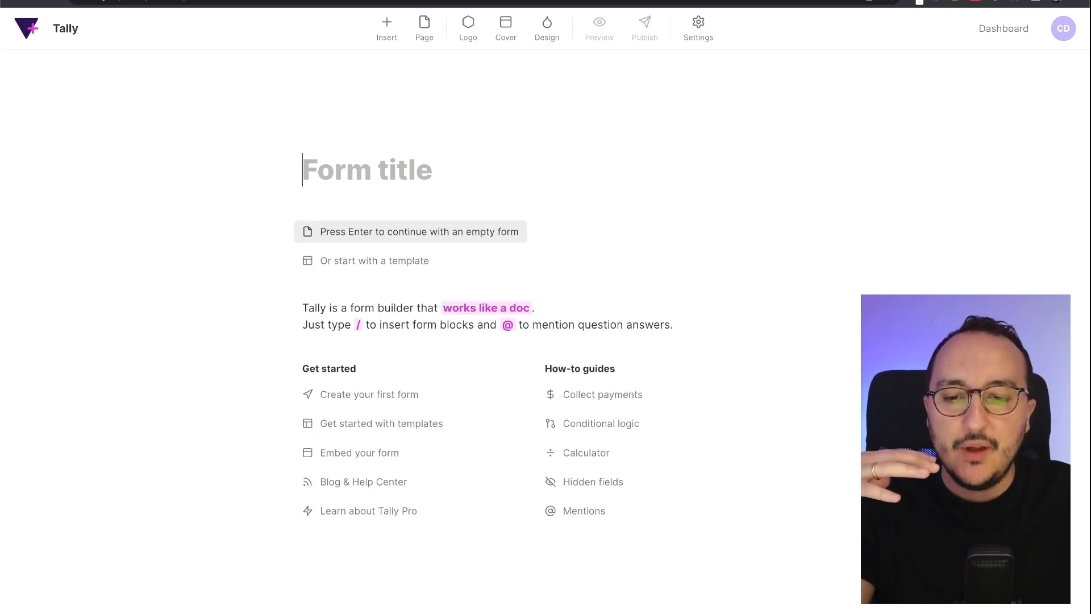
click(376, 267)
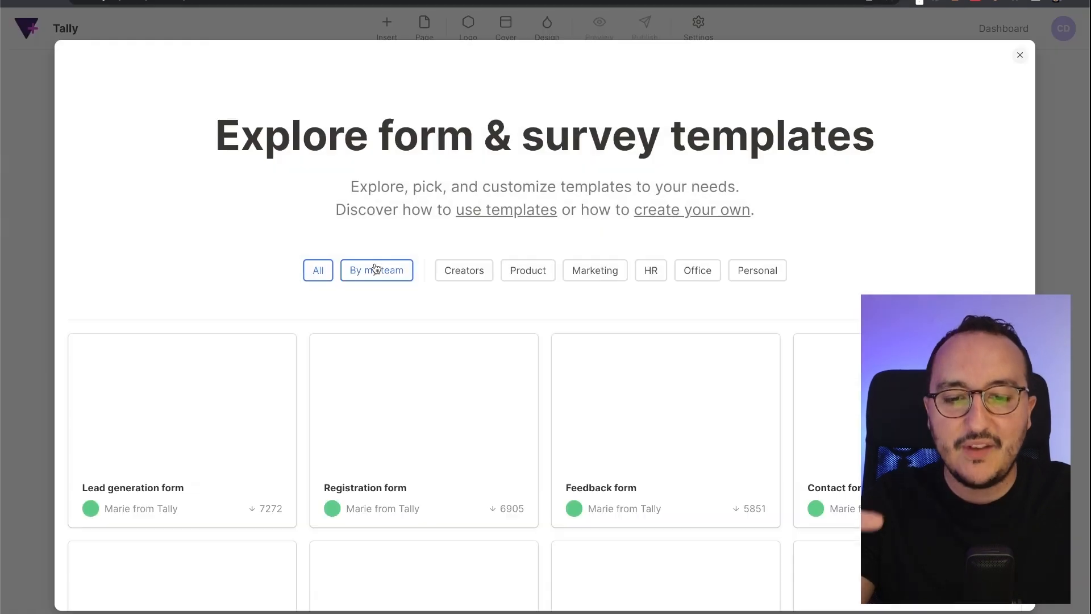
scroll(874, 150, down, 5)
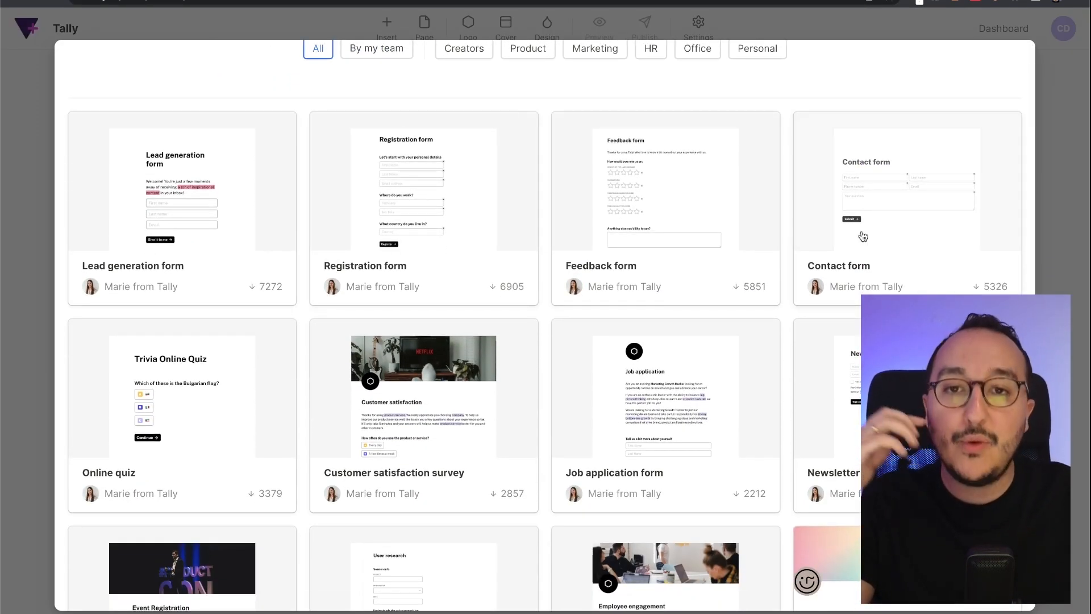
scroll(761, 244, down, 15)
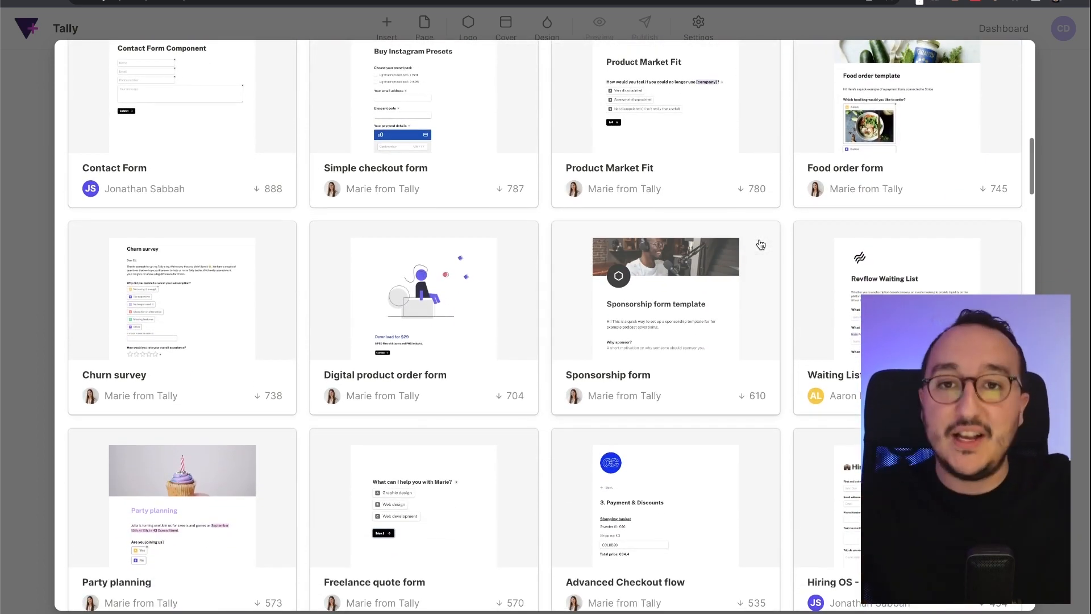
scroll(761, 244, down, 5)
scroll(761, 244, down, 2)
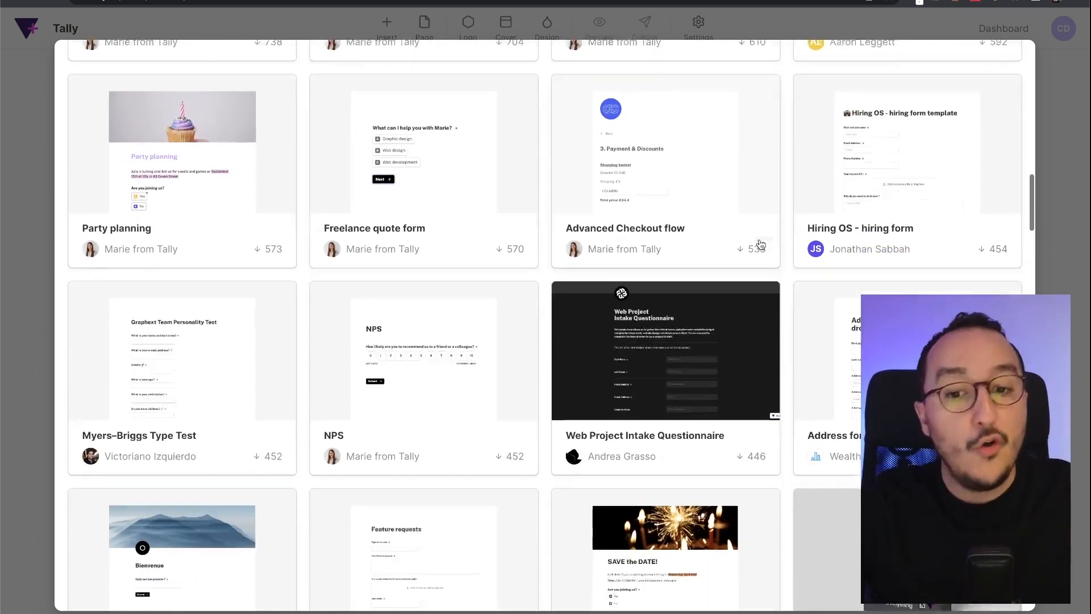
scroll(761, 245, up, 20)
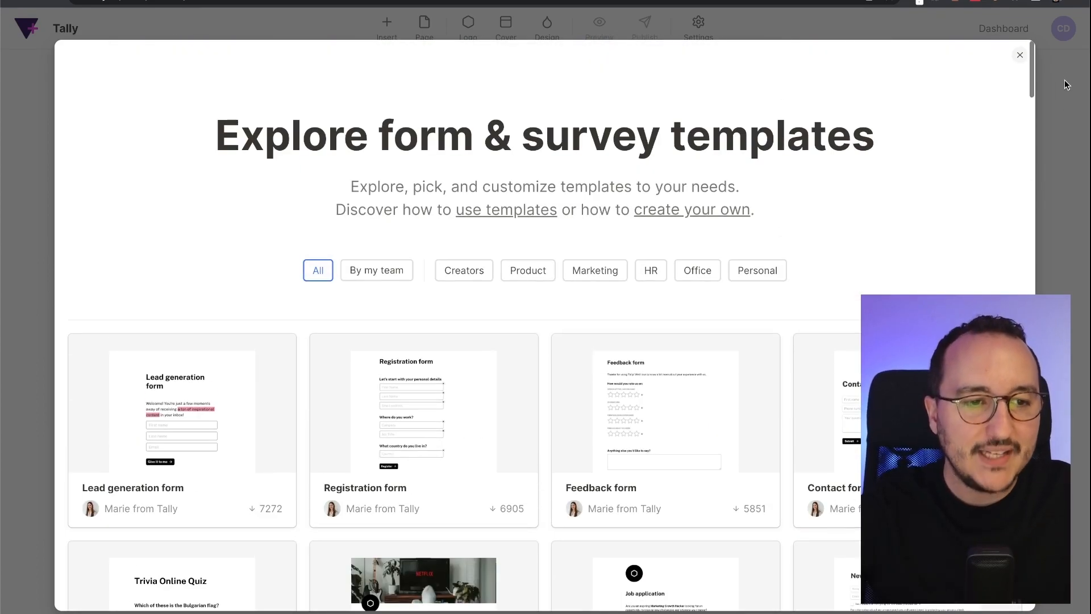
click(1066, 80)
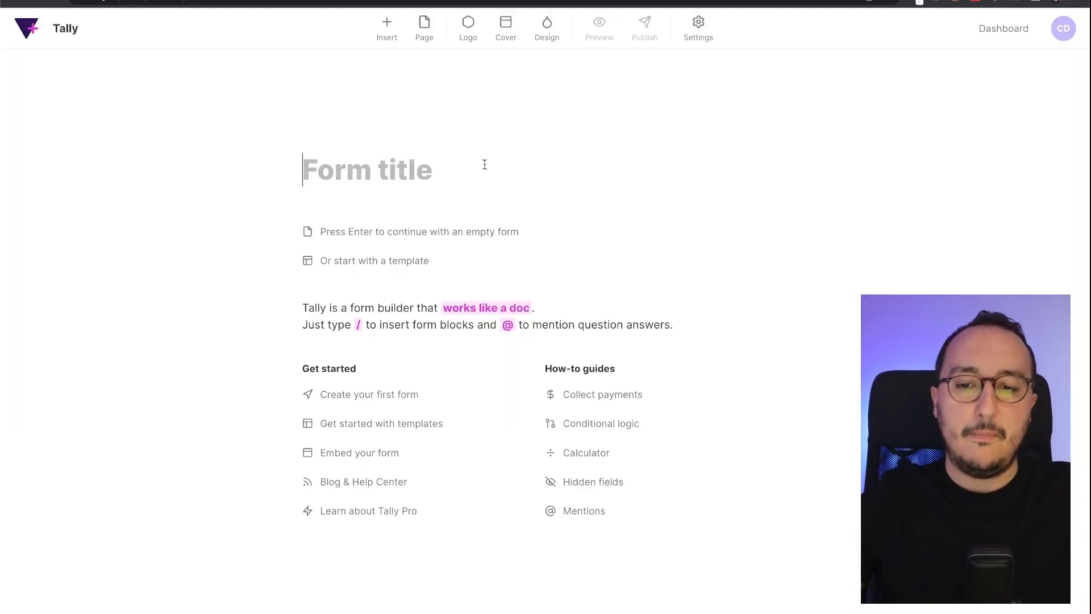
- Title the form 'Feedback about my video'
text(Feedb a)
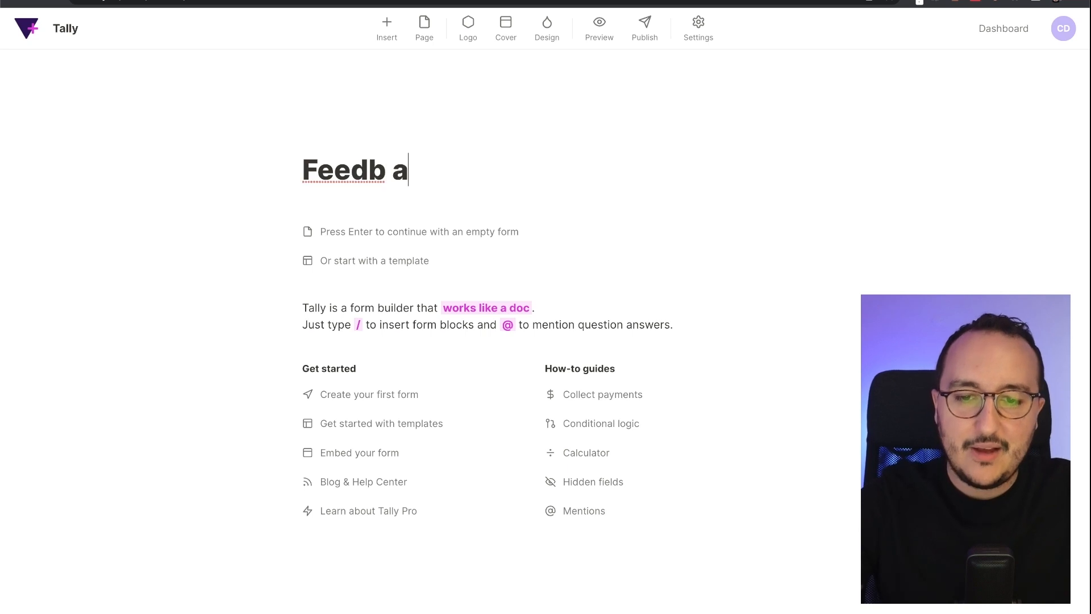
key(BackSpace)
key(BackSpace)
text(ack about my )
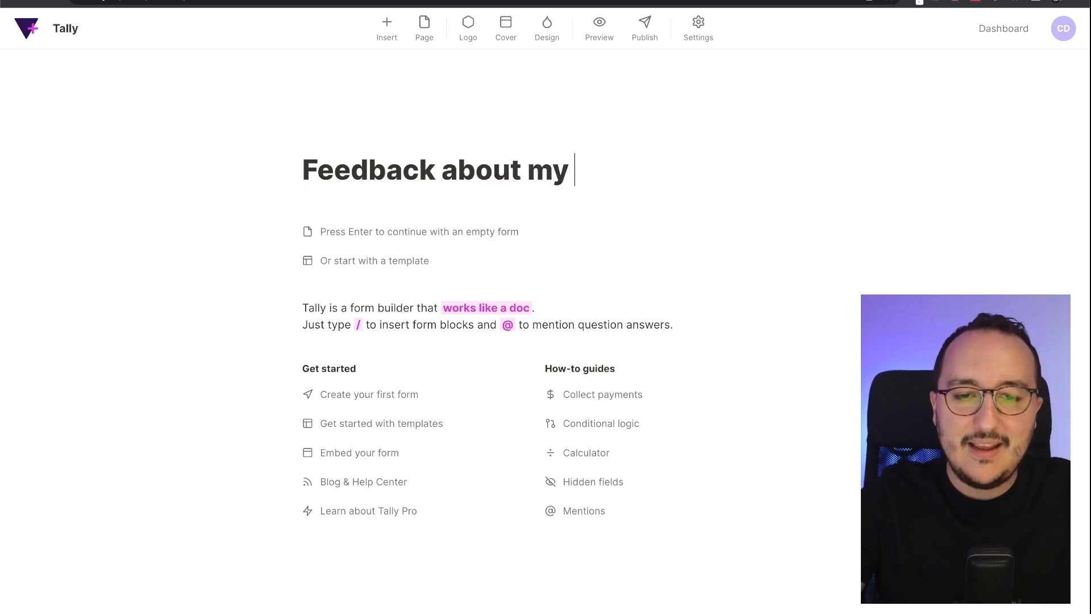
text(video)
key(Return)
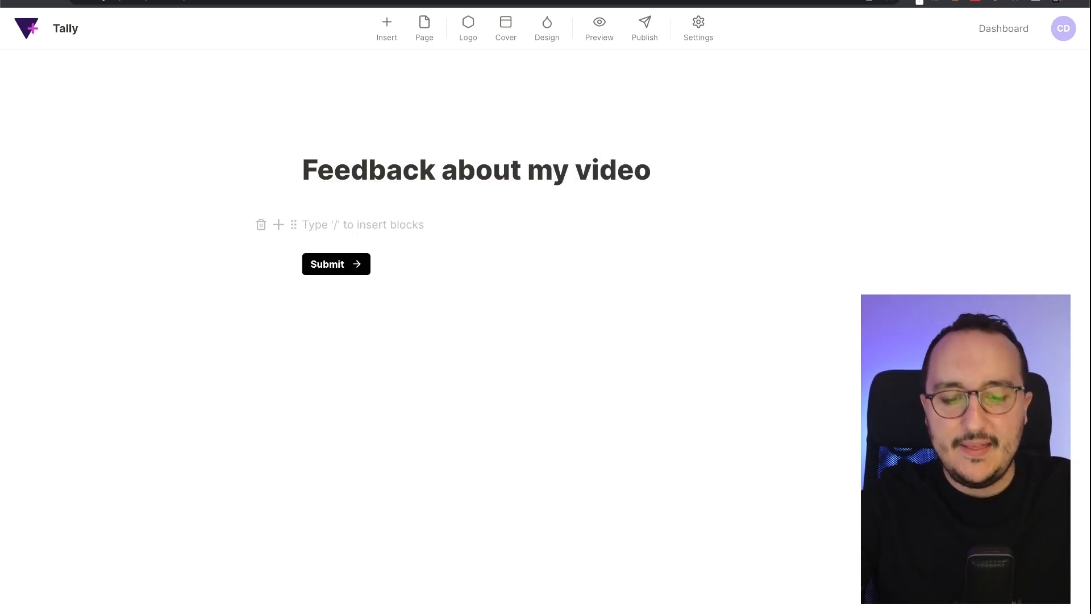
- Add a 'Rate my video:' text line followed by an empty block
text(What)
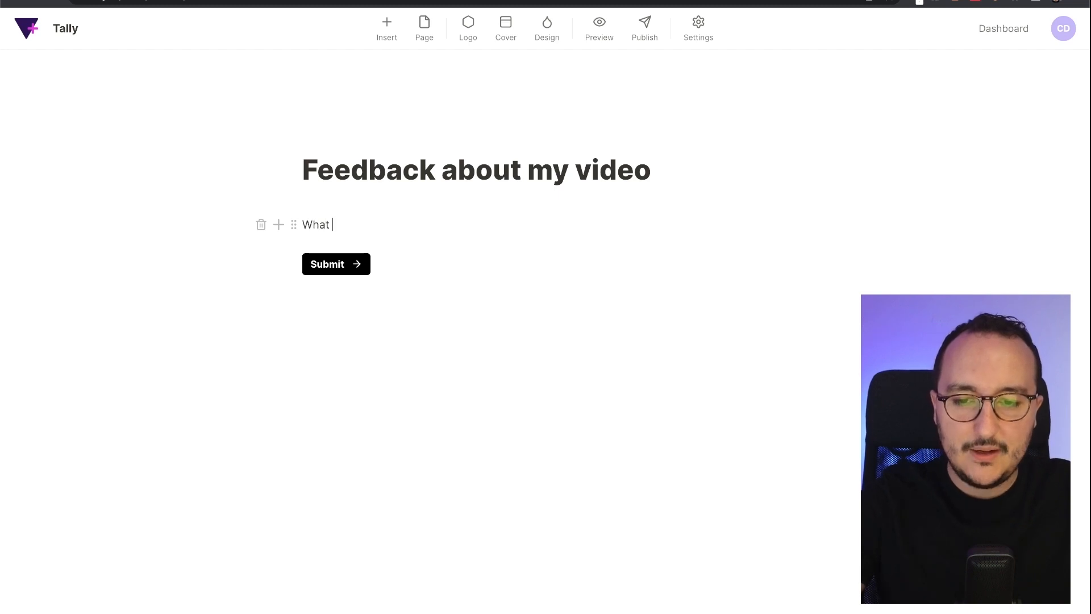
key(BackSpace)
key(BackSpace)
text(Rate my video:)
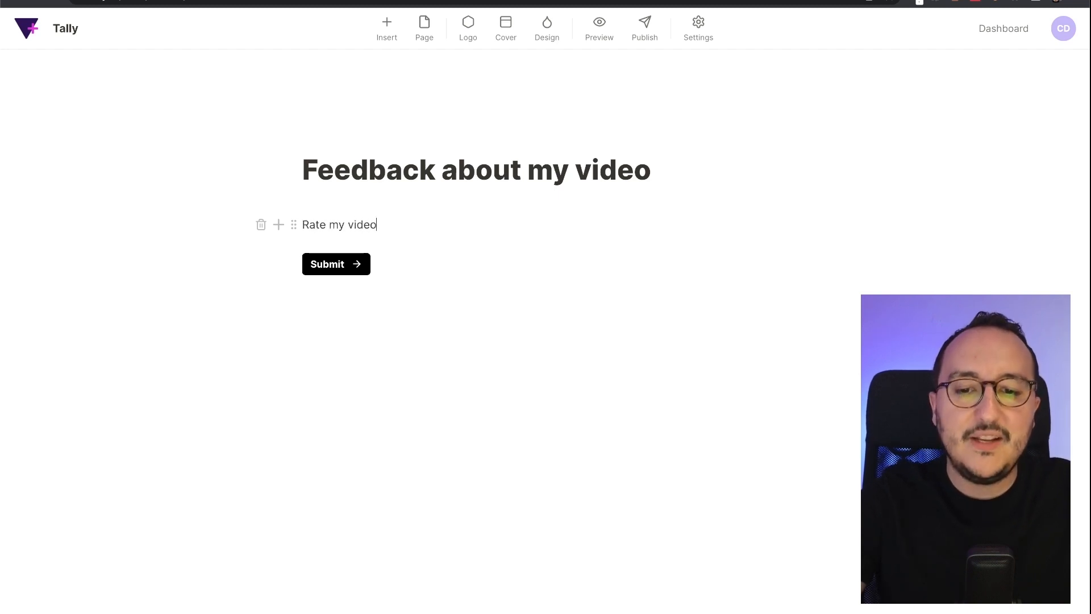
key(Return)
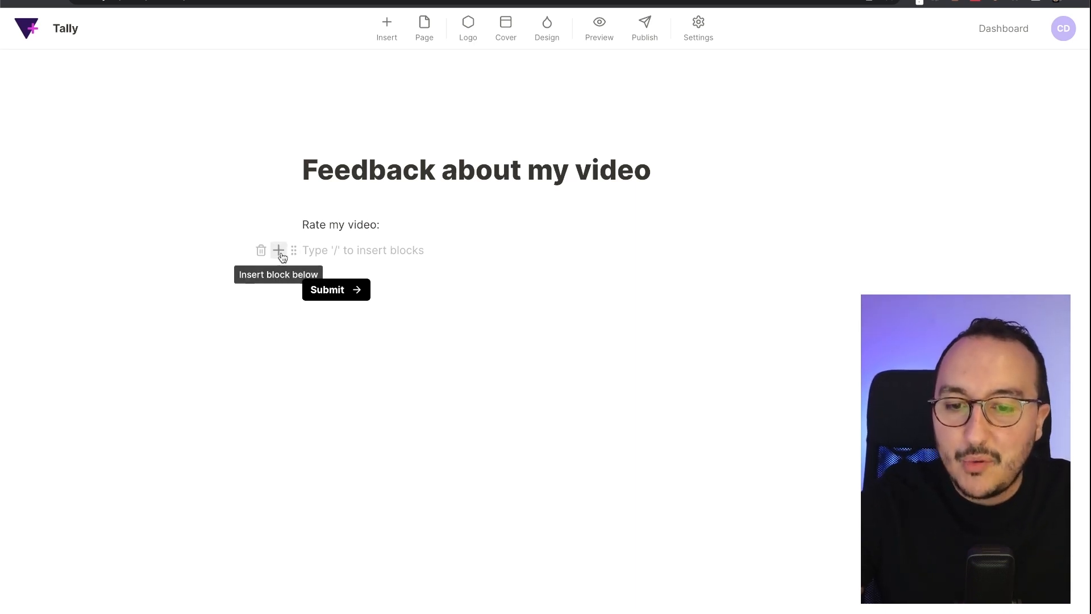
- Insert a five-star Rating question below the 'Rate my video:' line
click(387, 27)
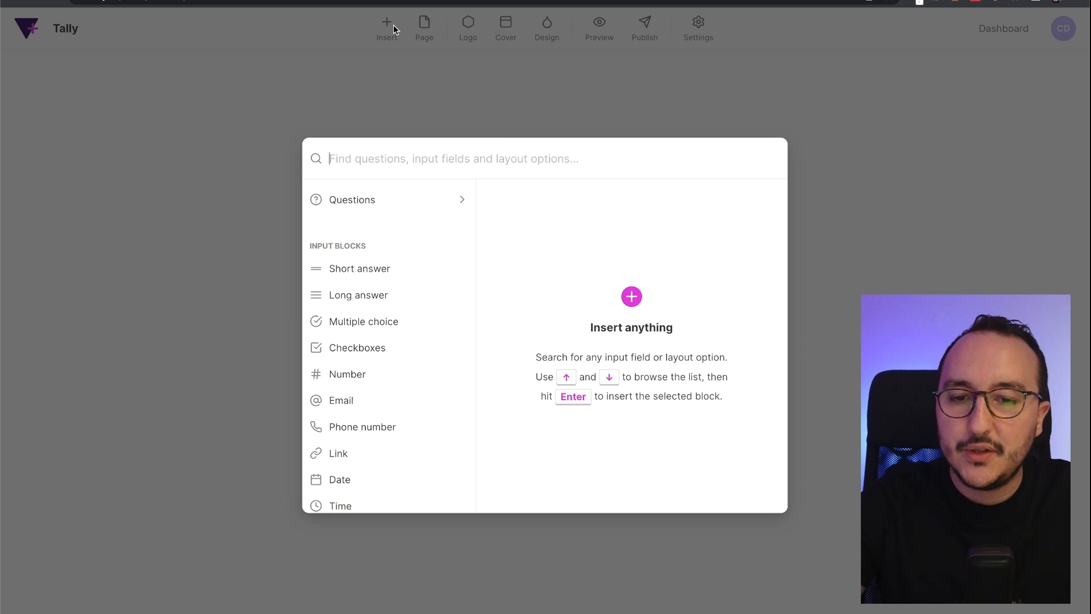
click(278, 186)
click(279, 250)
click(280, 252)
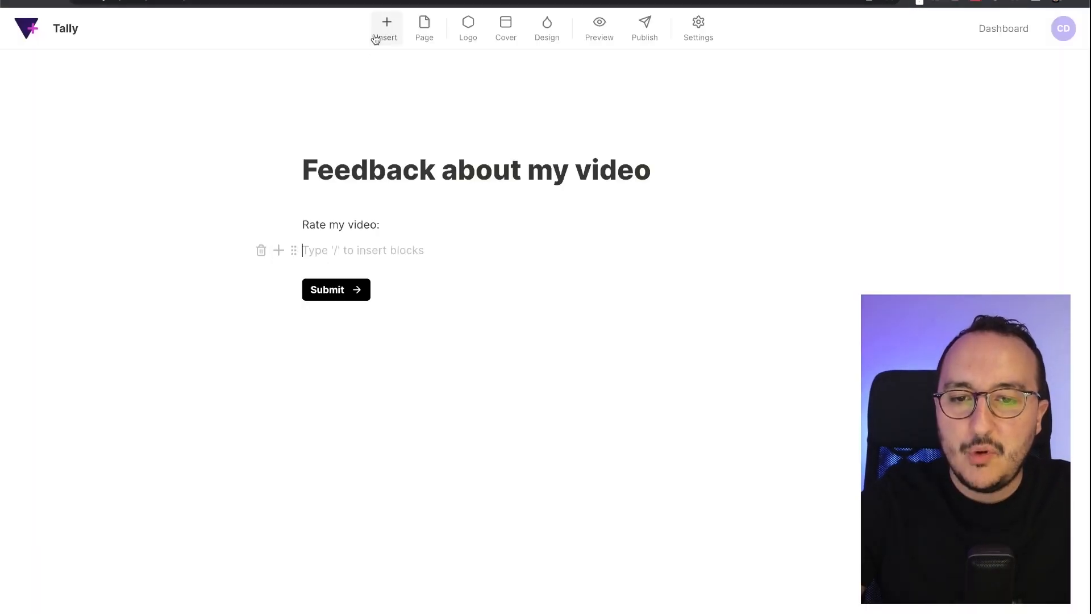
click(278, 251)
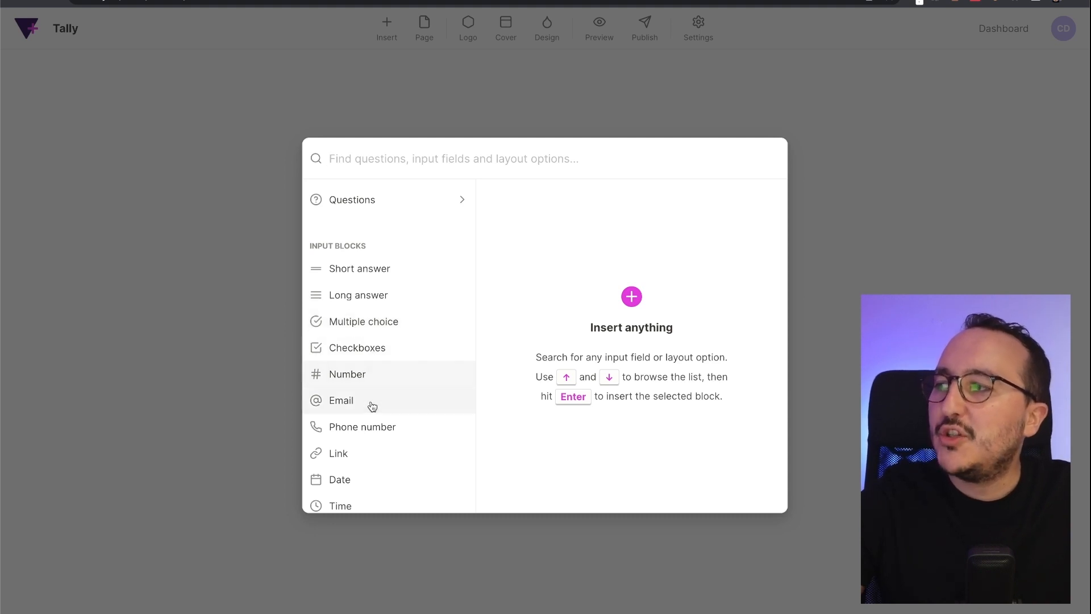
scroll(372, 408, down, 5)
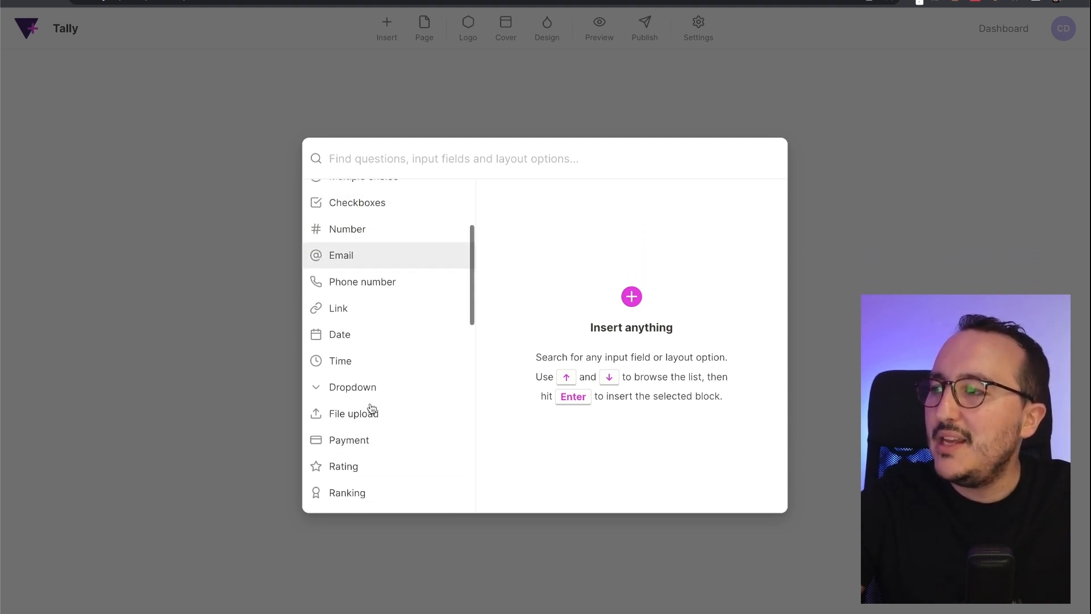
scroll(372, 408, down, 2)
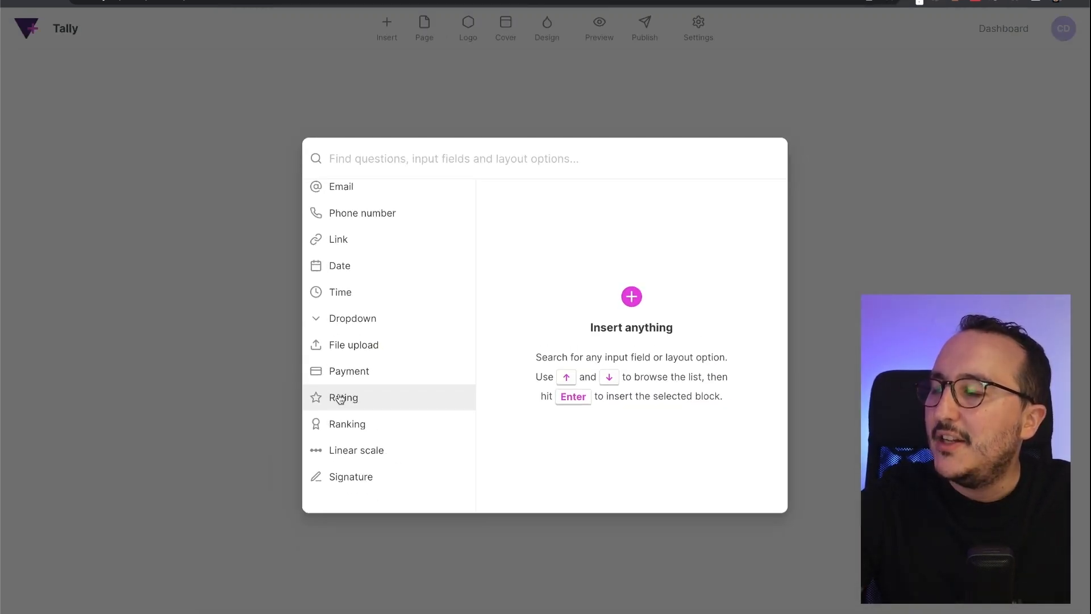
click(341, 399)
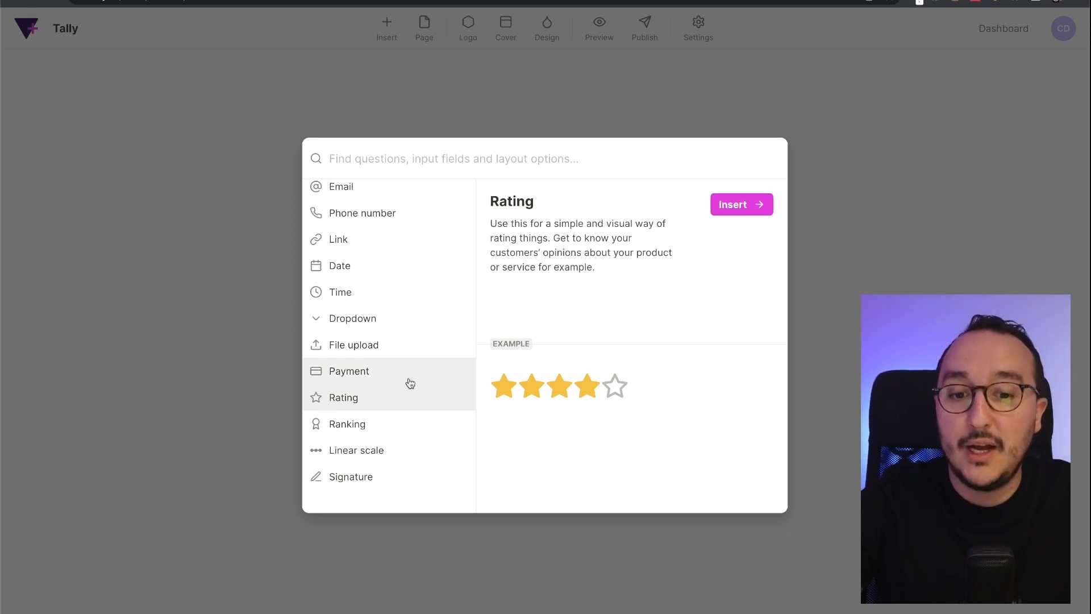
click(404, 346)
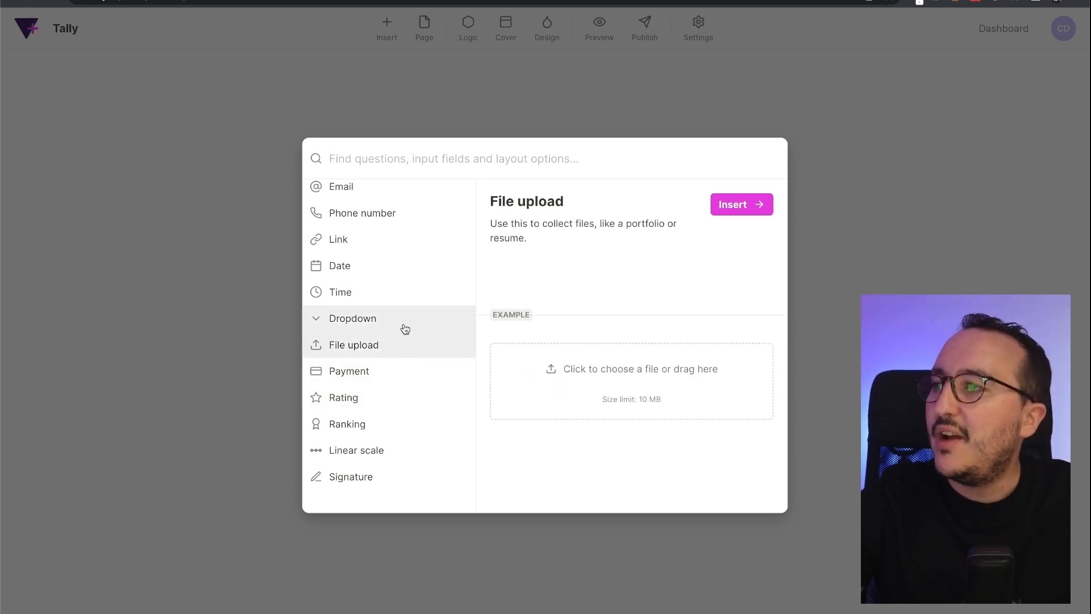
click(407, 316)
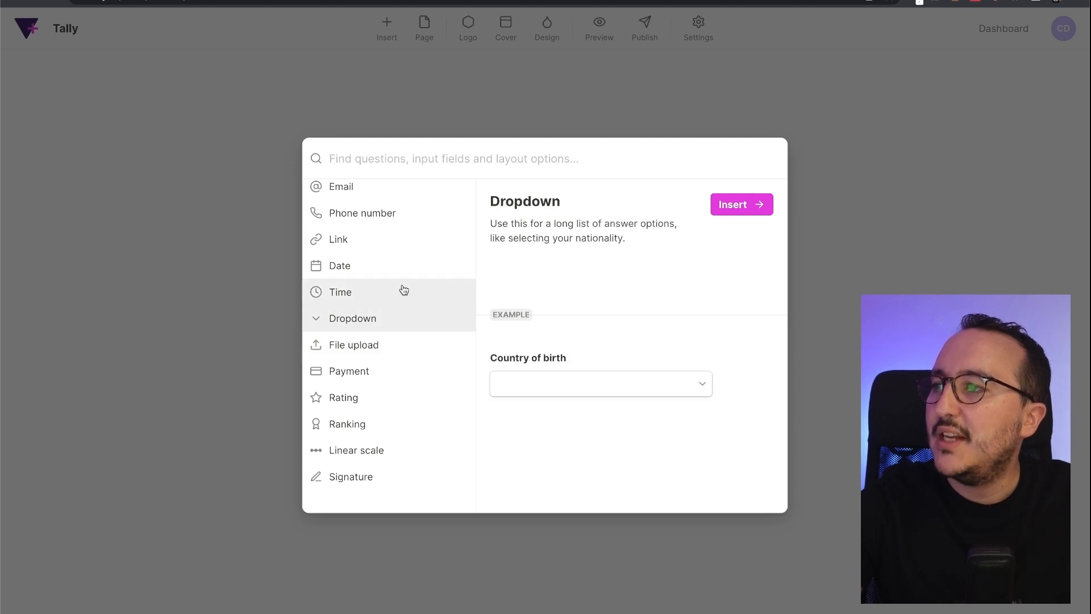
click(402, 290)
click(388, 395)
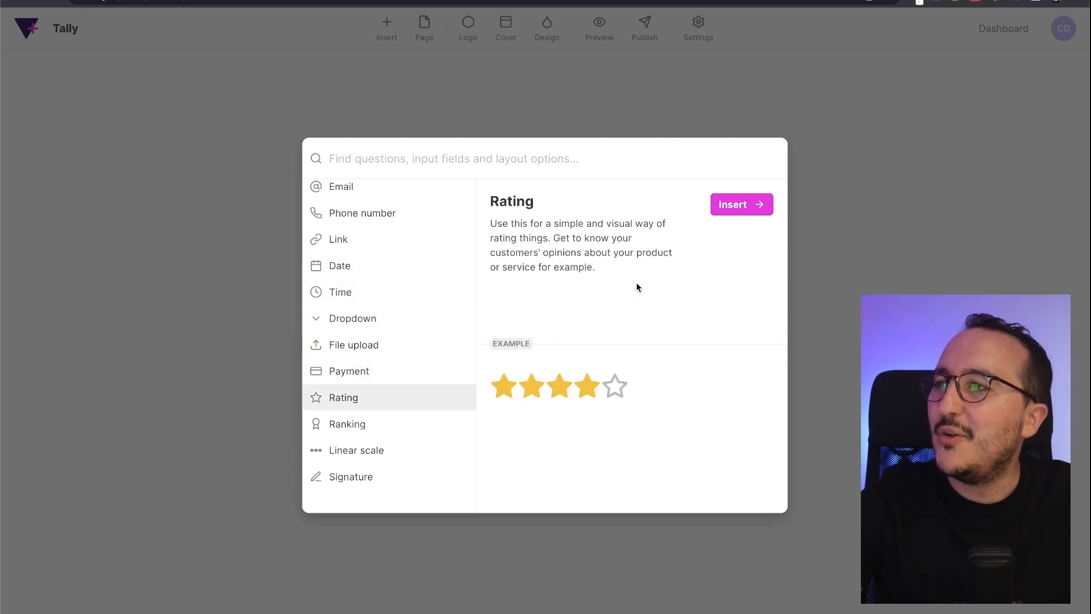
click(729, 210)
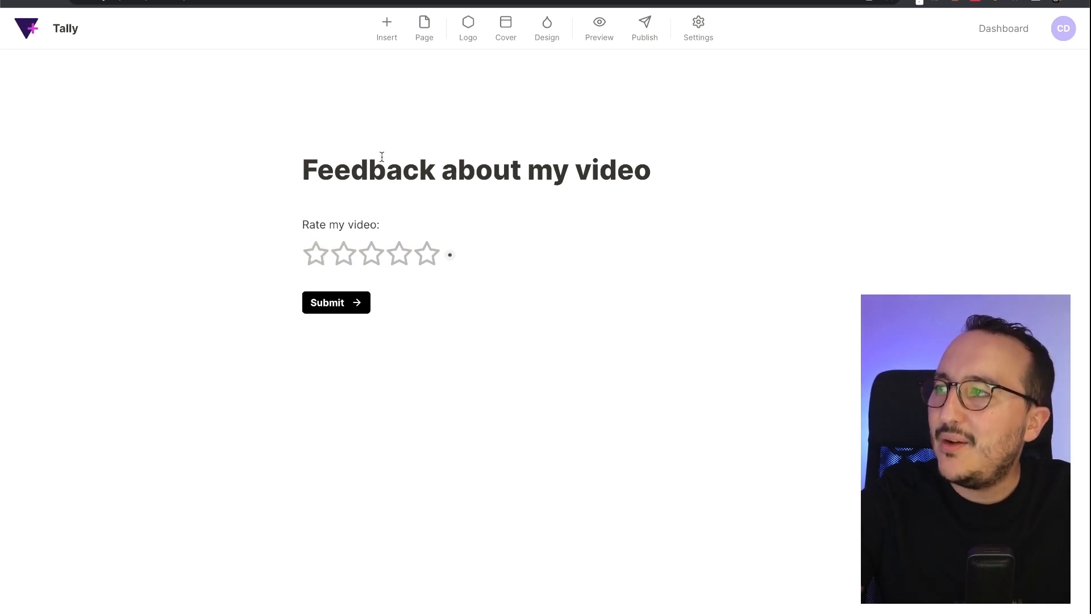
- Add a profile photo as the logo and the Unsplash underwater diver photo as the cover
click(469, 29)
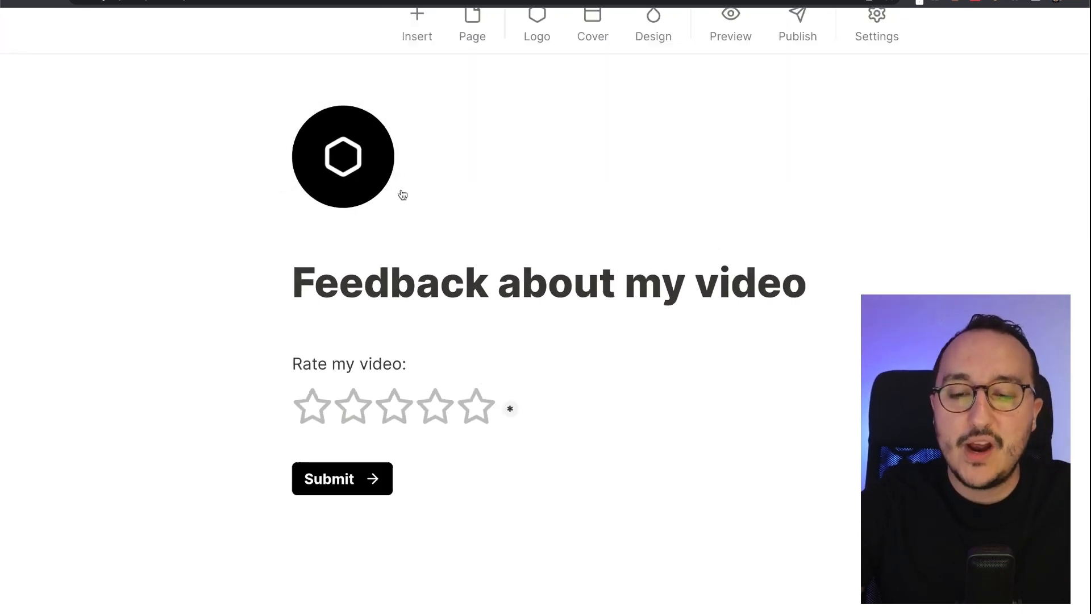
click(331, 159)
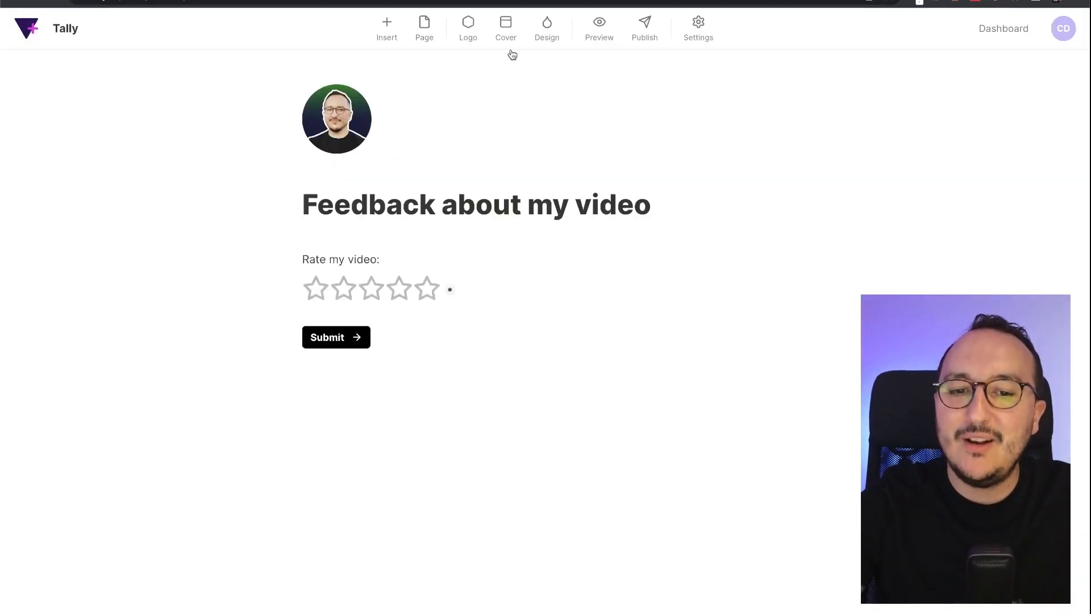
click(516, 28)
mouse_move(913, 166)
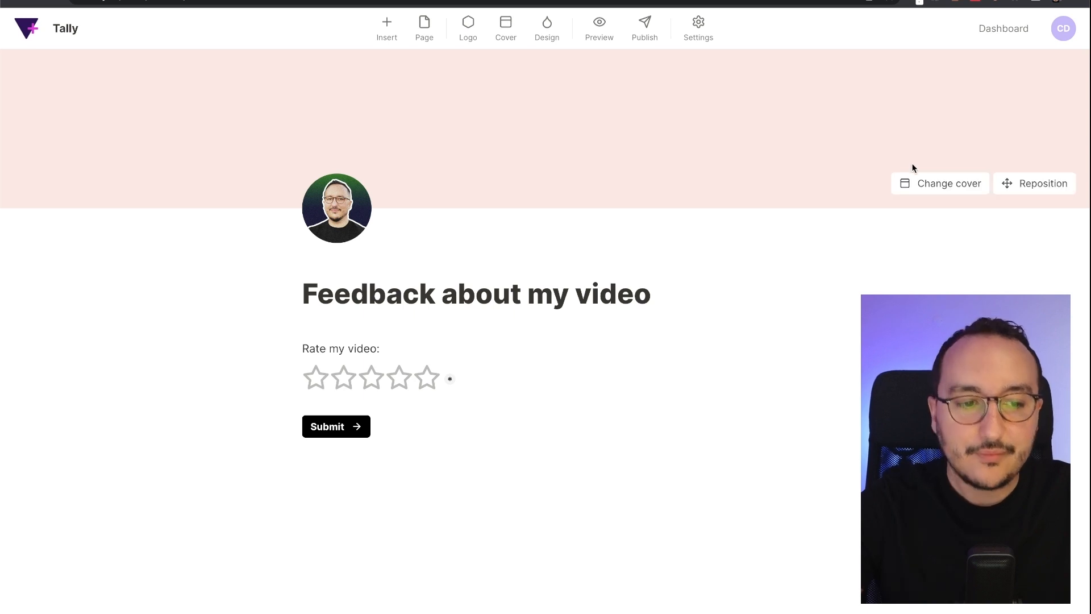
click(959, 190)
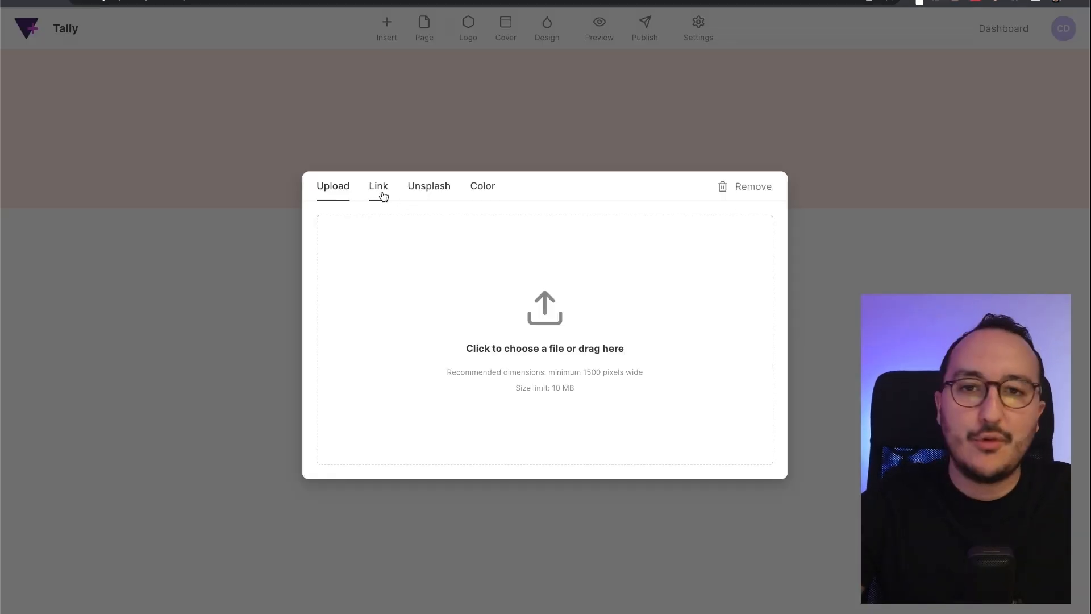
click(383, 197)
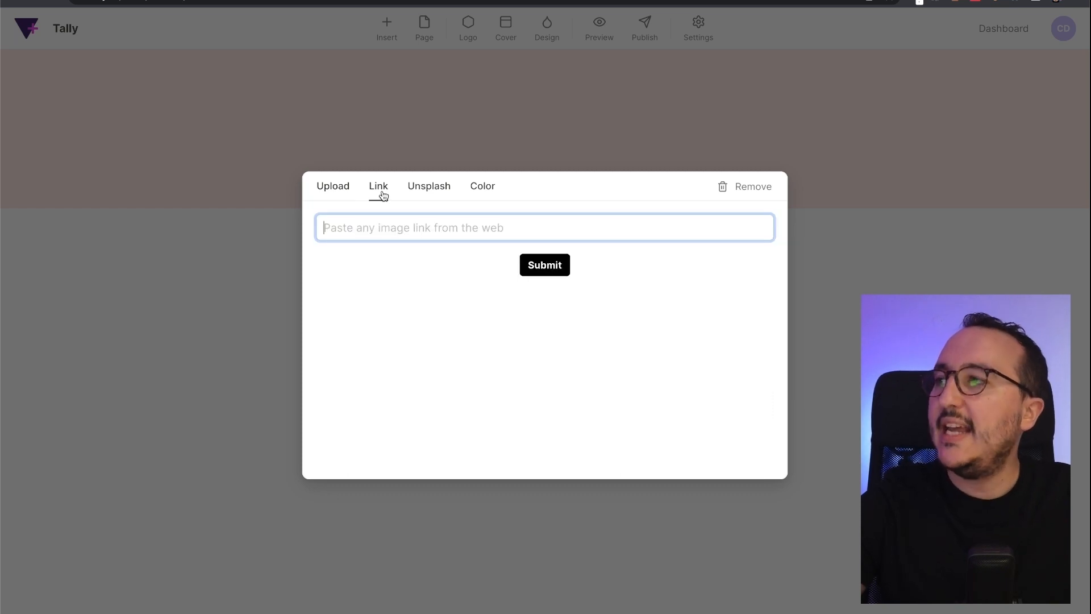
click(419, 190)
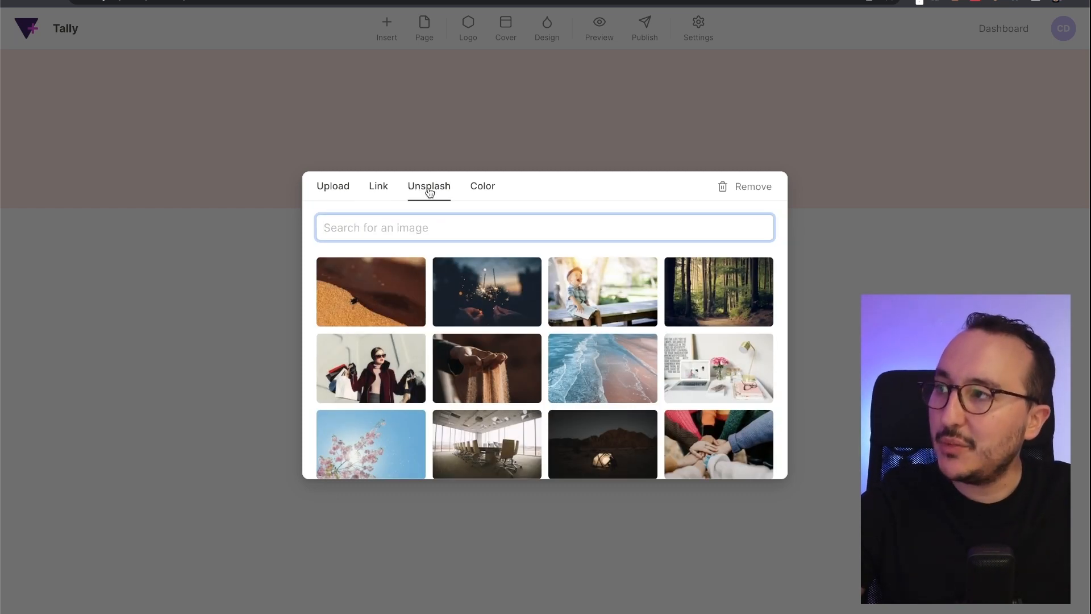
click(480, 186)
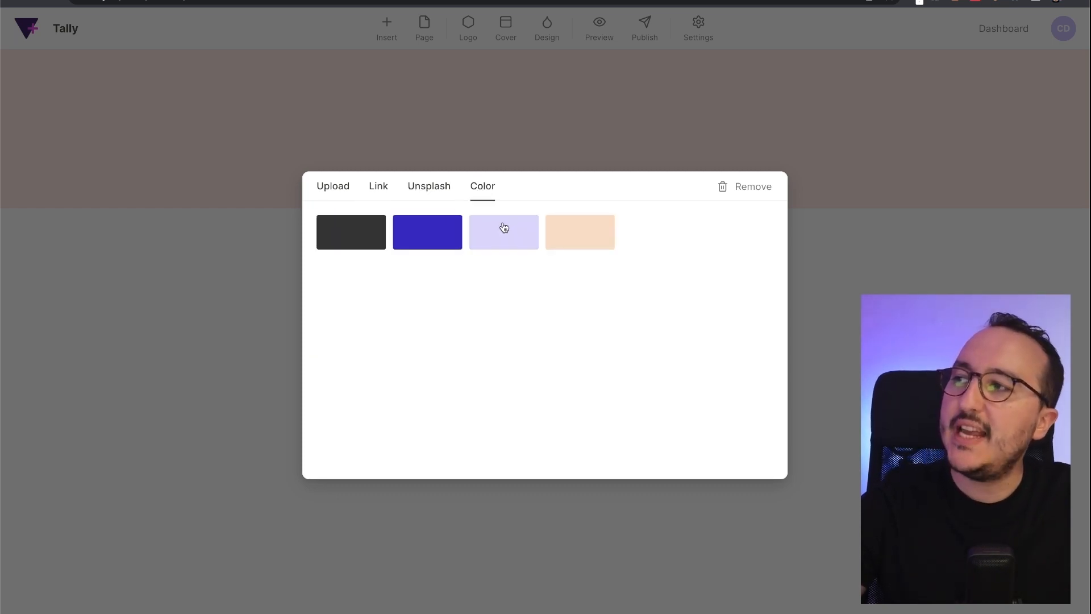
click(426, 189)
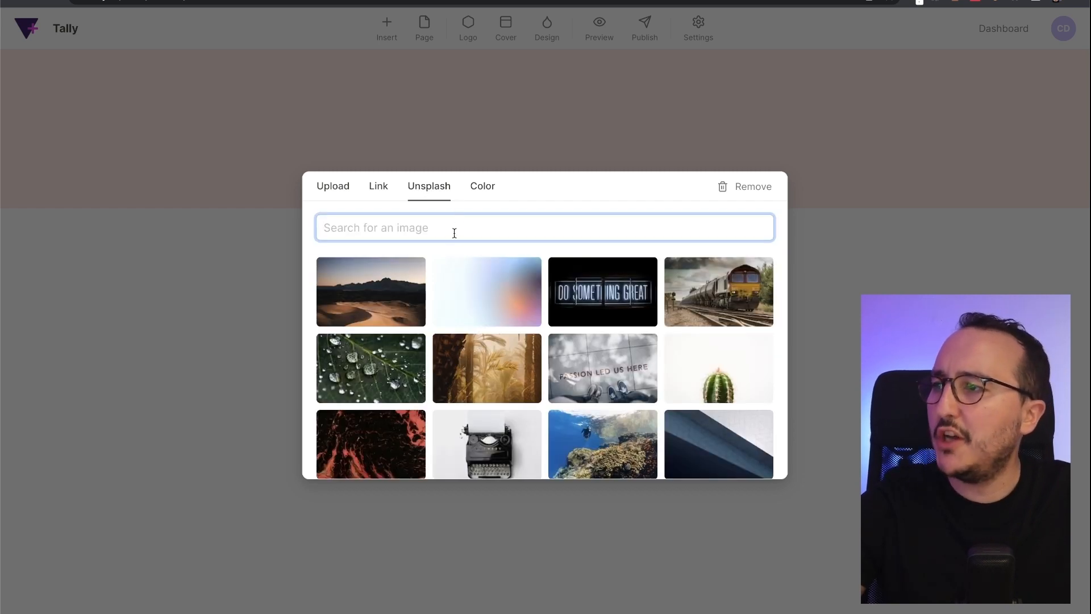
scroll(568, 341, down, 3)
scroll(697, 311, down, 2)
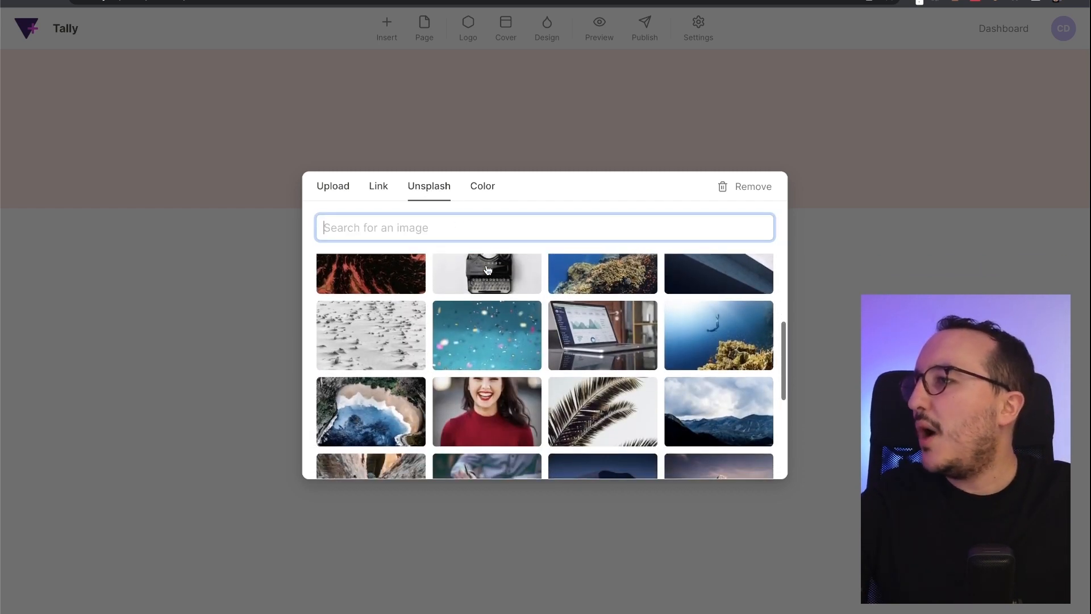
click(697, 310)
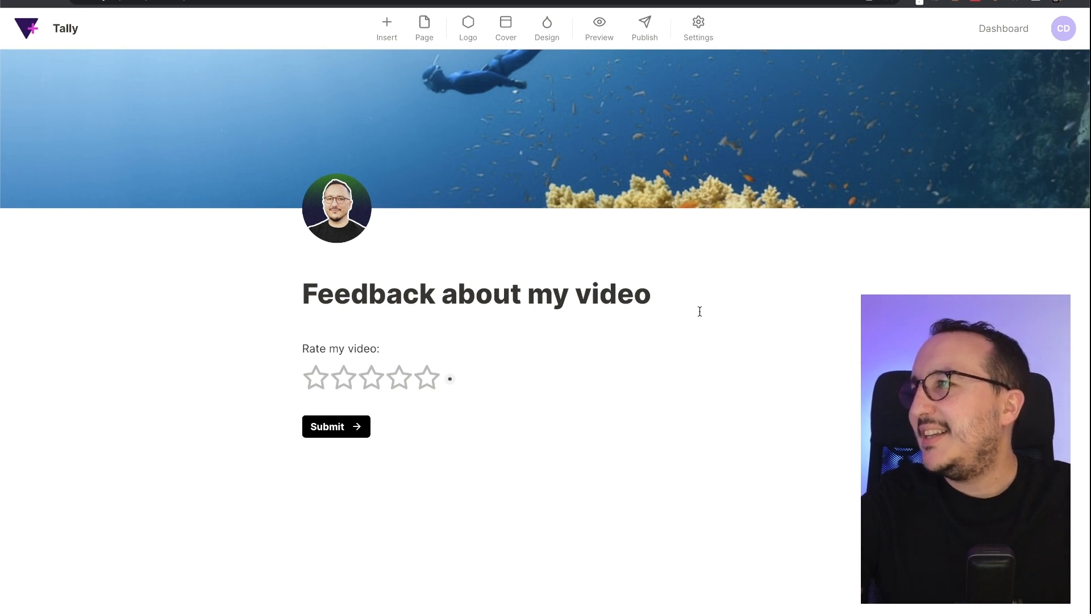
mouse_move(646, 192)
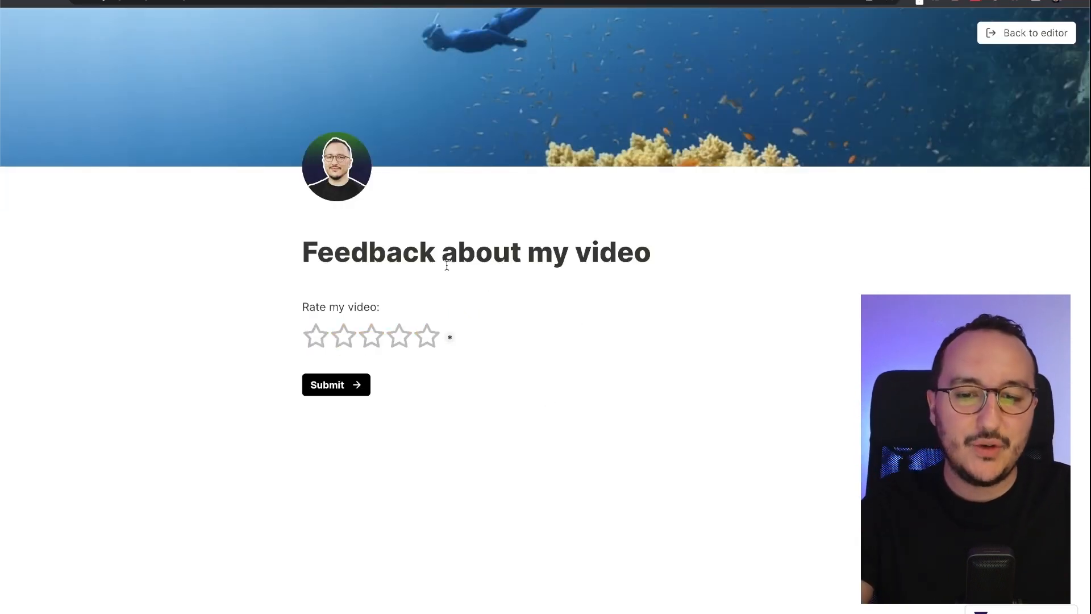
click(425, 336)
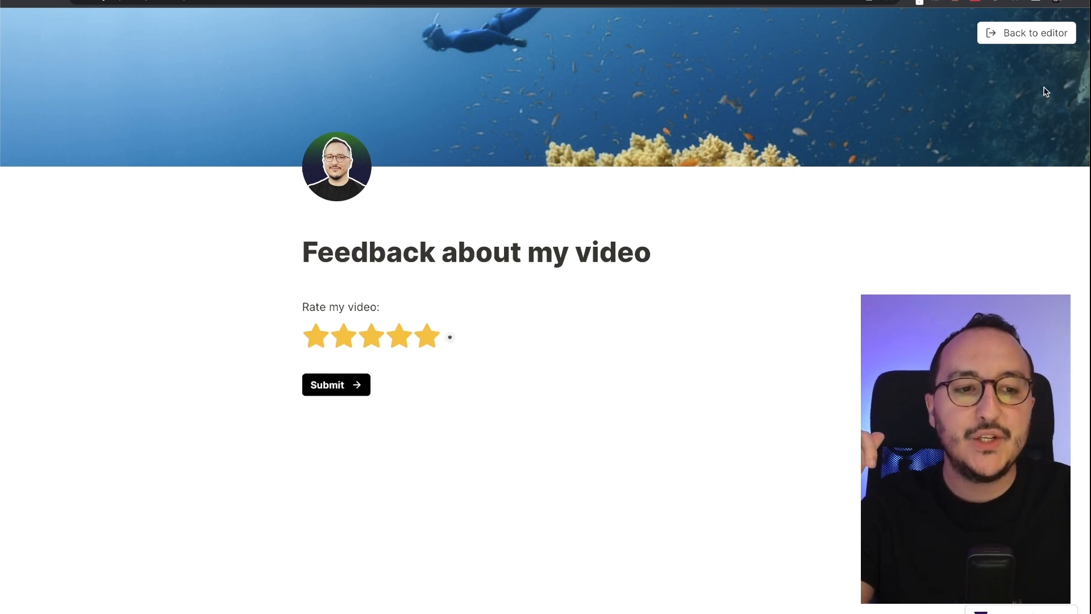
click(1010, 34)
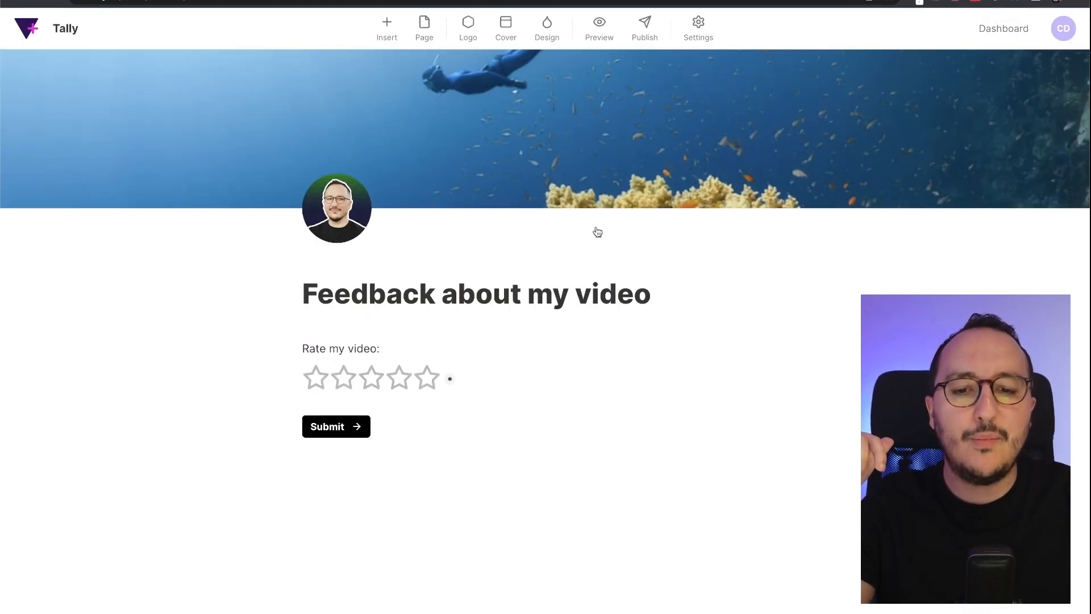
- Look through the form's Settings page and return to the 'Feedback about my video' editor
click(694, 27)
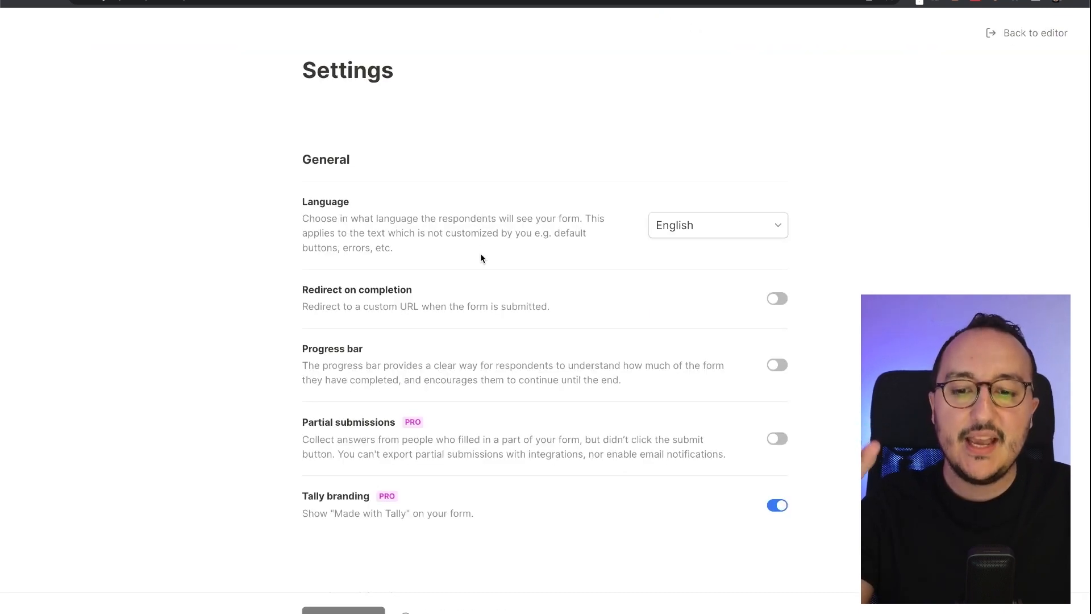
scroll(480, 256, down, 2)
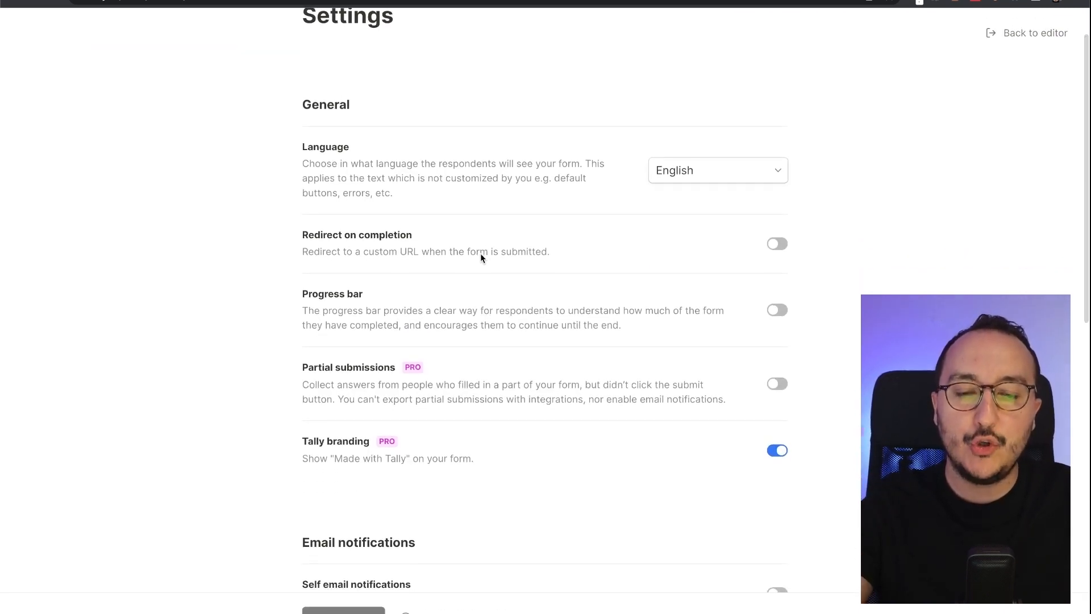
scroll(480, 257, down, 1)
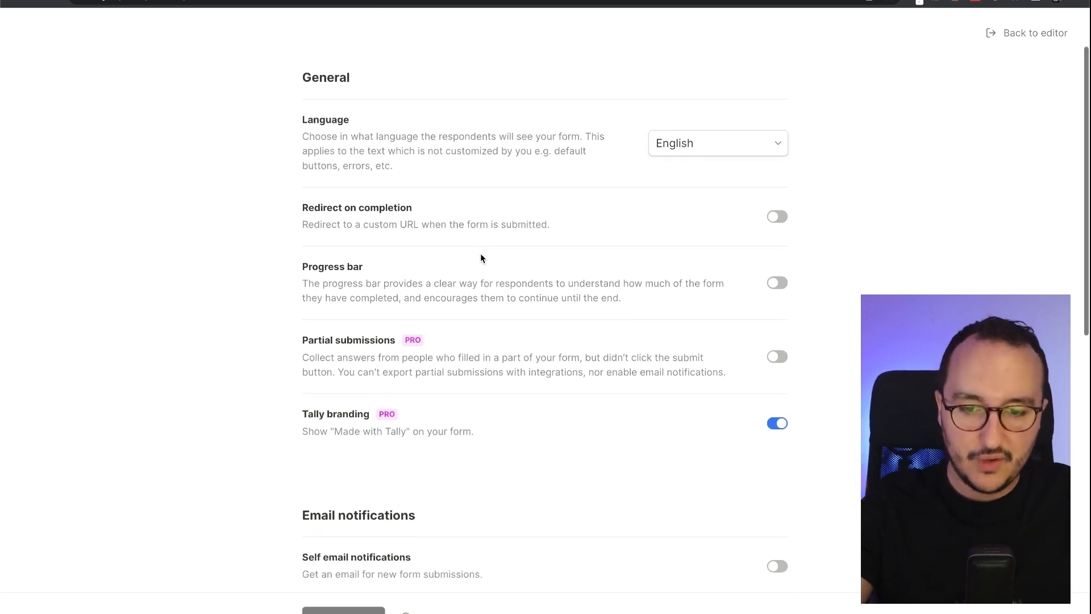
scroll(481, 257, down, 20)
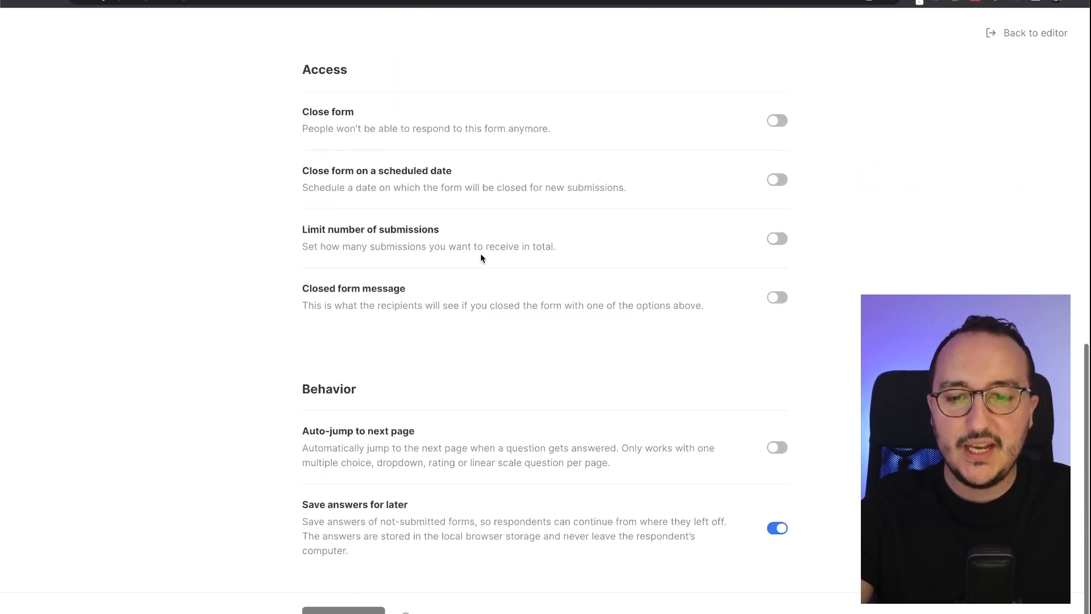
scroll(483, 253, up, 20)
click(996, 38)
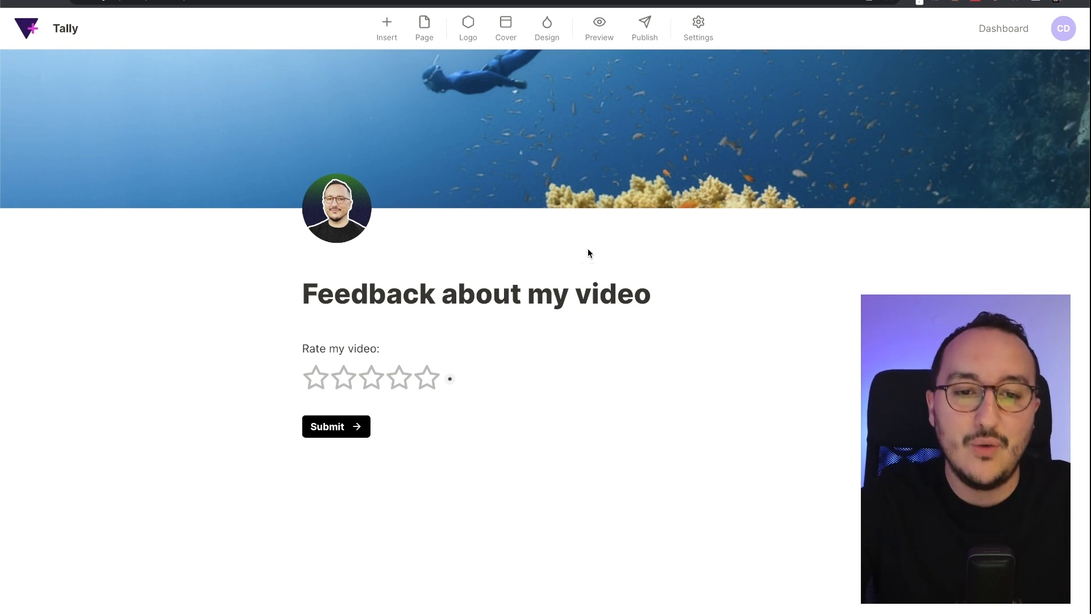
- Publish the feedback form and select its full share link URL
click(651, 36)
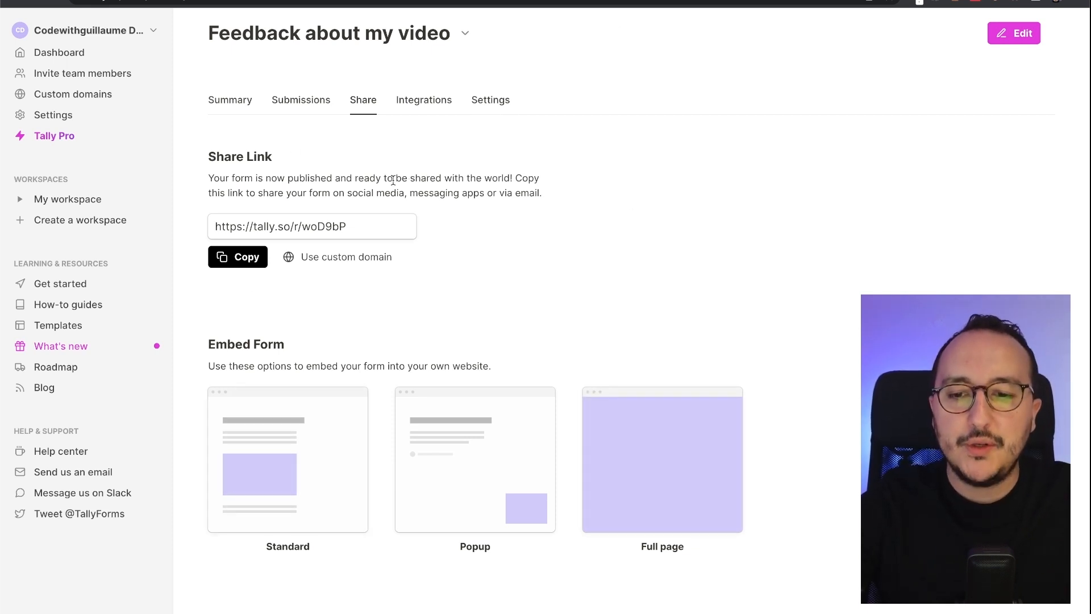
click(242, 226)
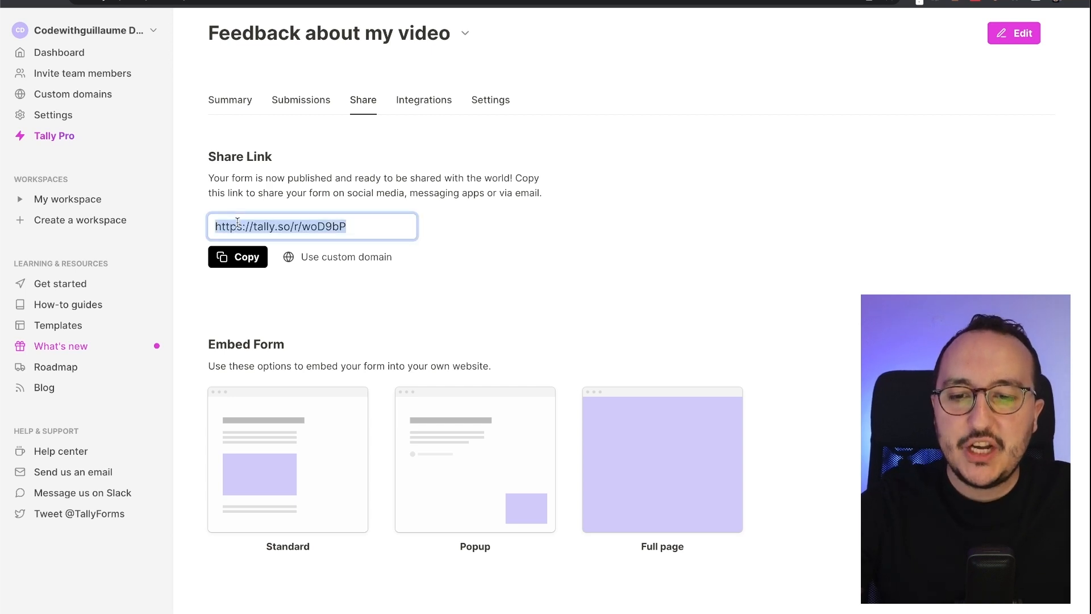
click(304, 245)
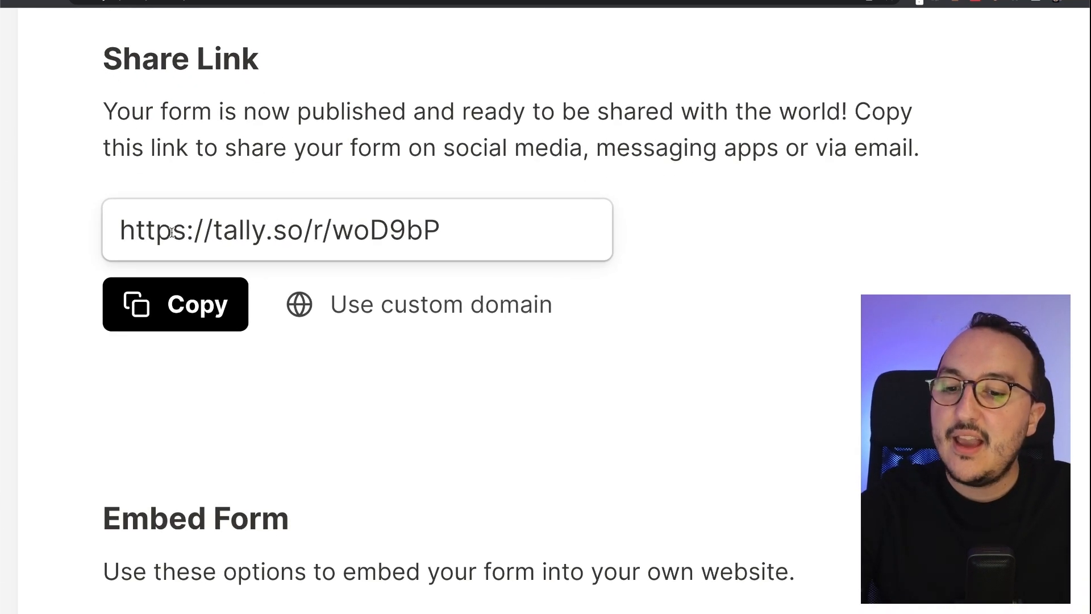
drag(113, 230, 470, 235)
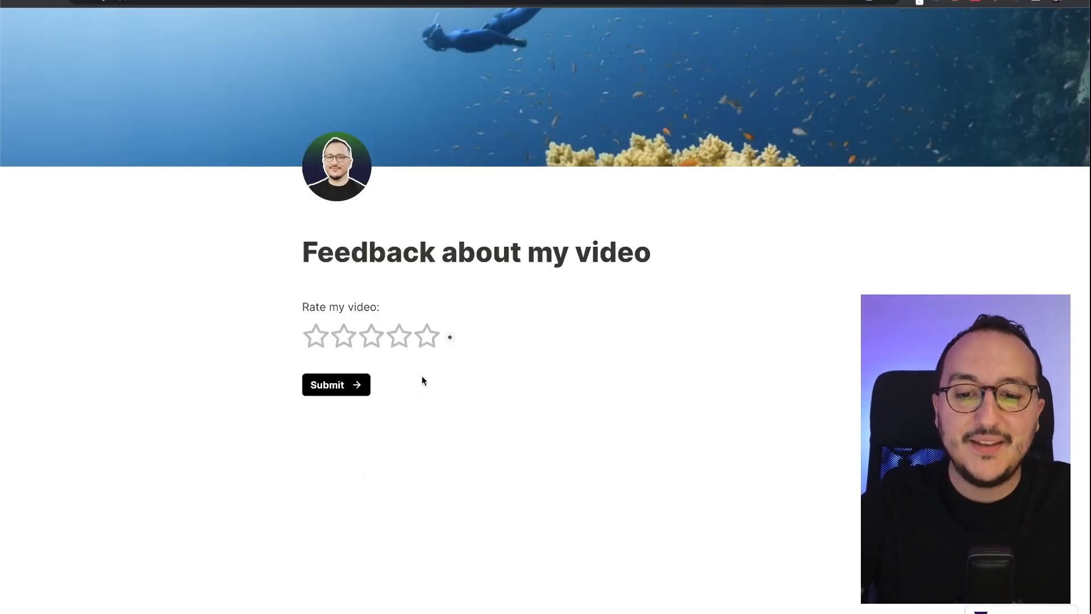
- Submit a five-star test response on the published form
click(430, 339)
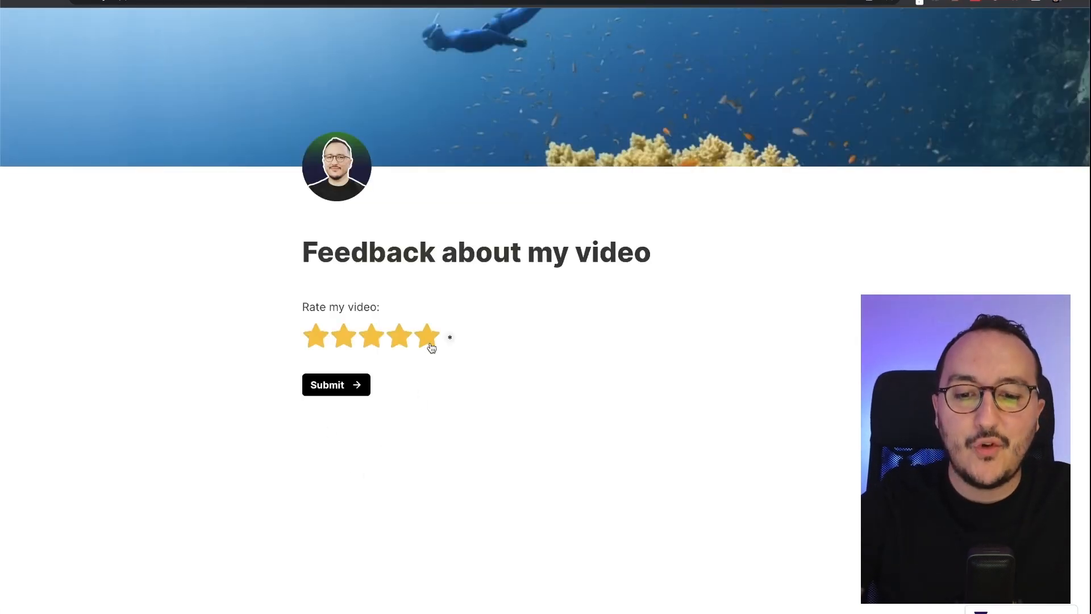
click(335, 392)
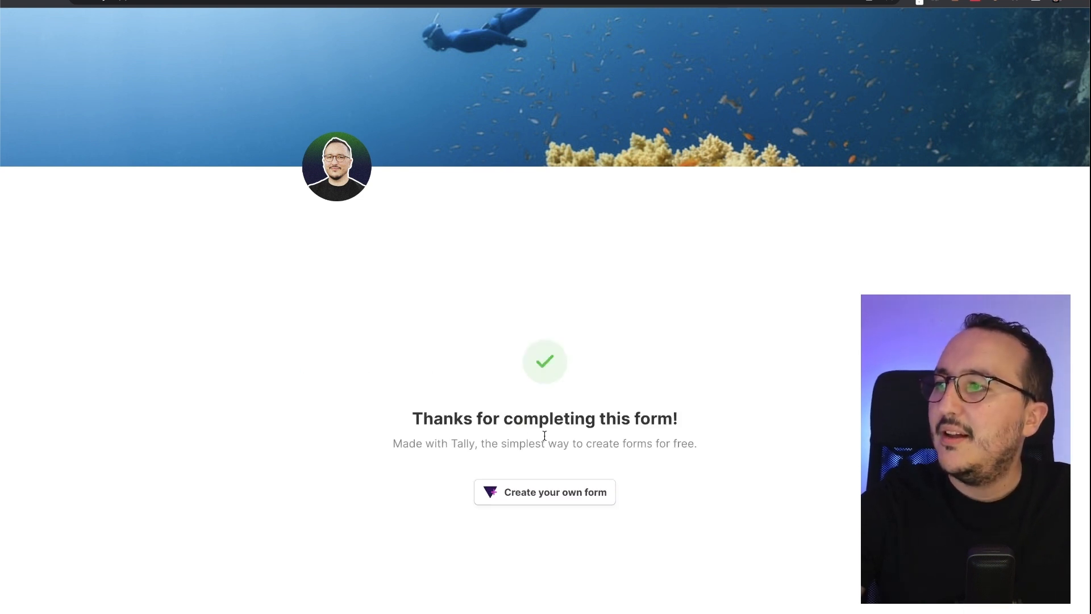
drag(418, 421, 676, 419)
click(674, 418)
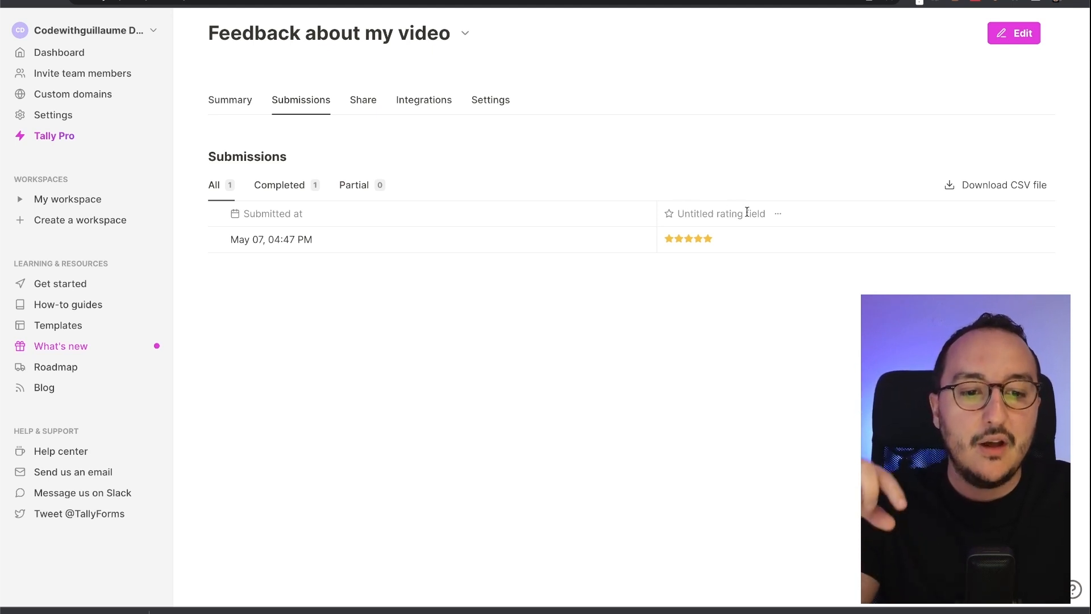
- Inspect the single submission row across the Submissions table
mouse_move(699, 241)
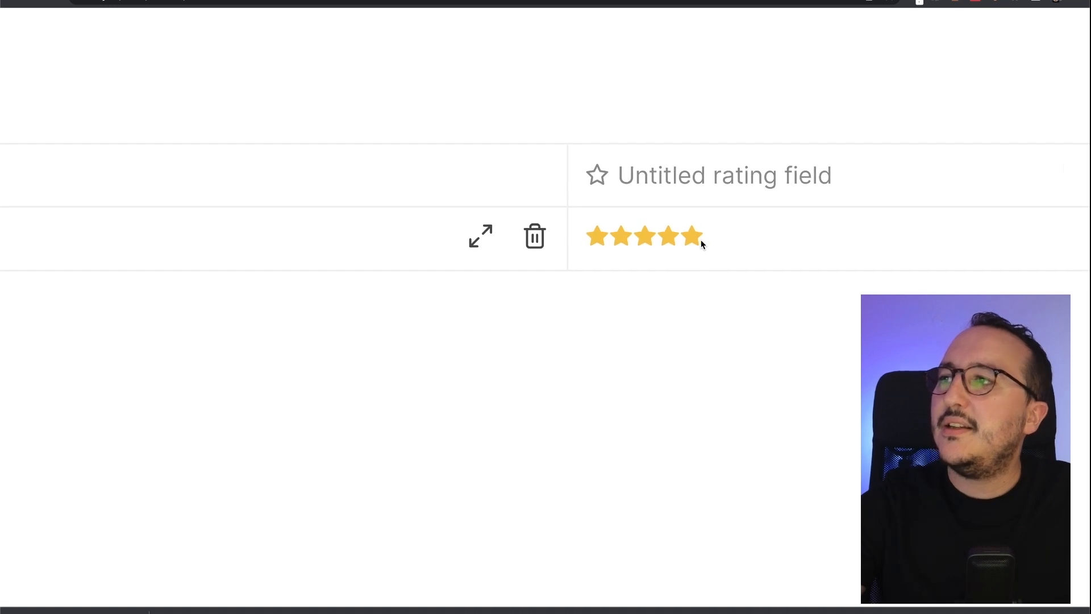
scroll(701, 244, right, 2)
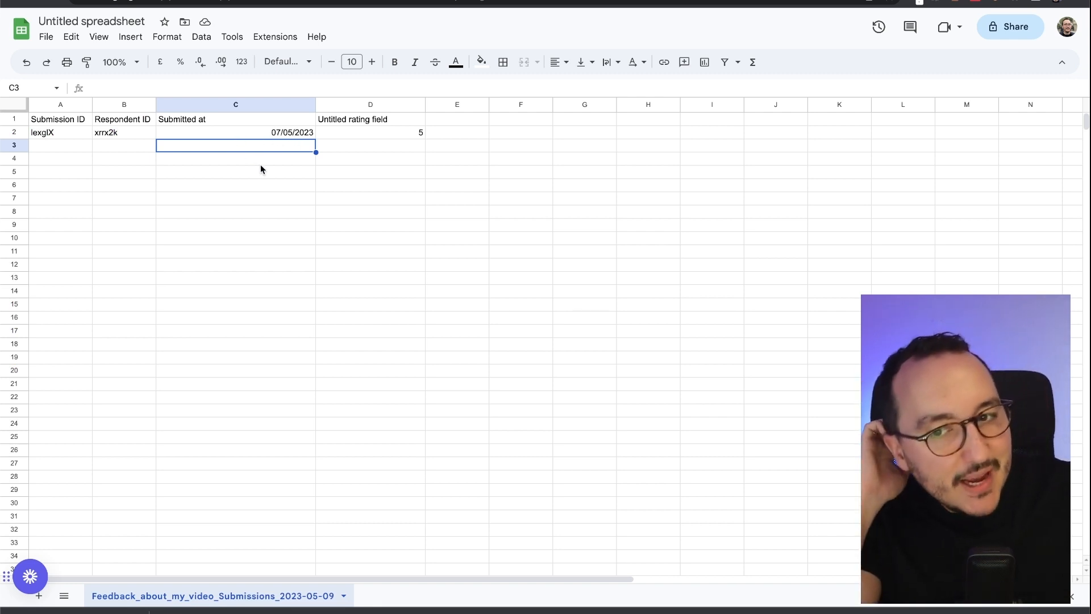
- Check the exported date in C2 and the rating 5 in D2
click(266, 133)
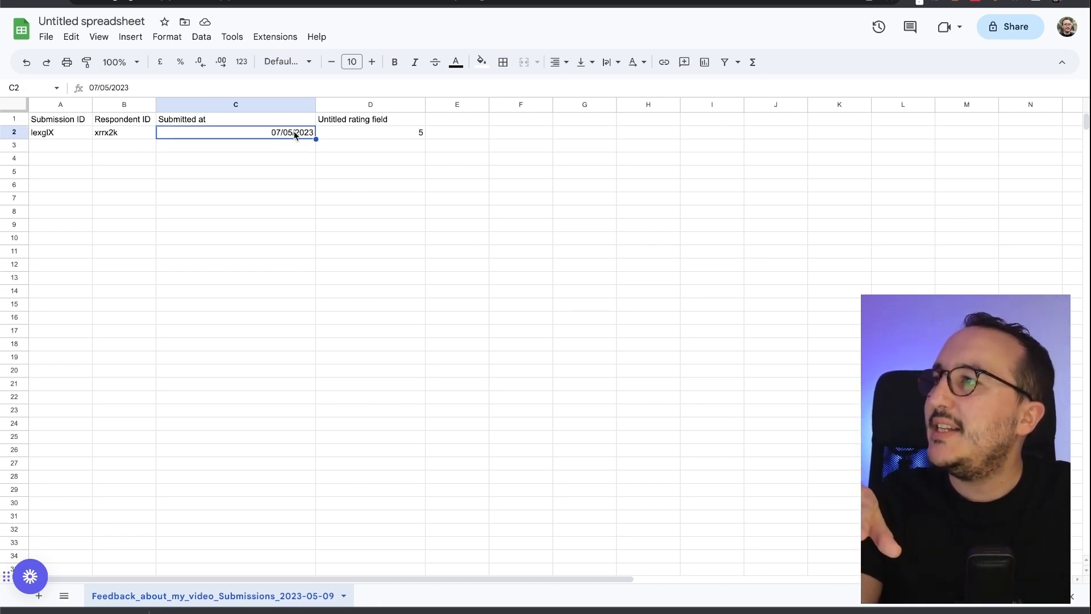
click(368, 133)
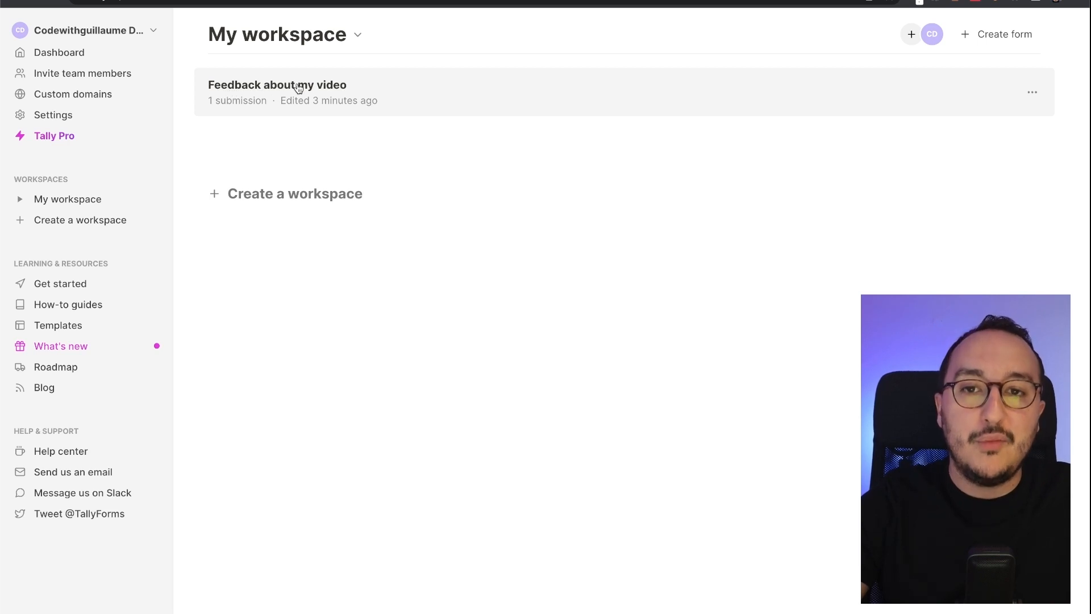
click(270, 92)
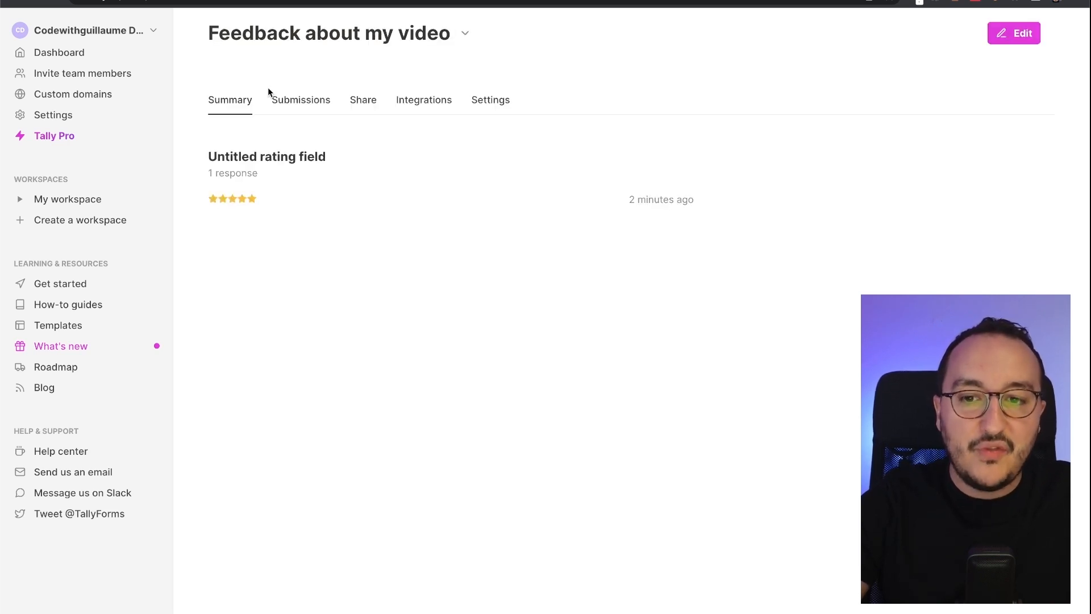
click(1019, 35)
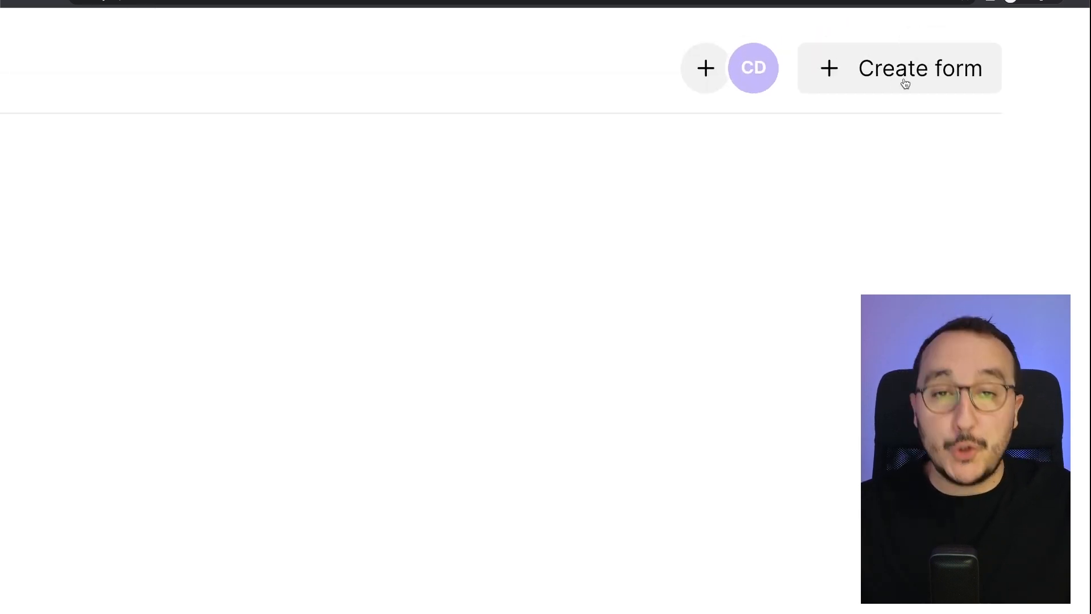
- Start another new form and browse the ready-made template gallery
click(905, 82)
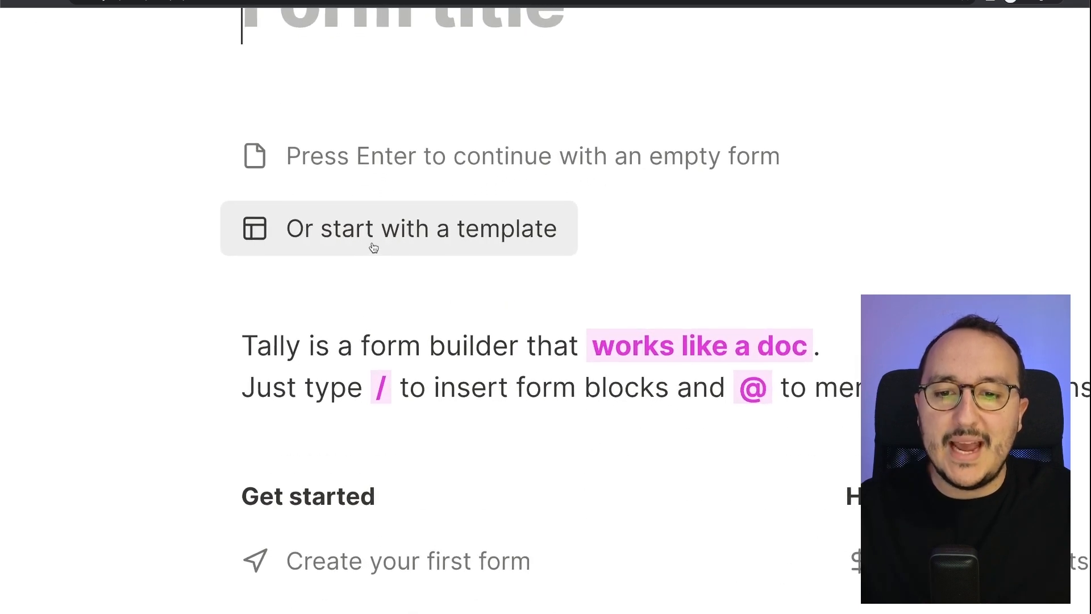
click(373, 244)
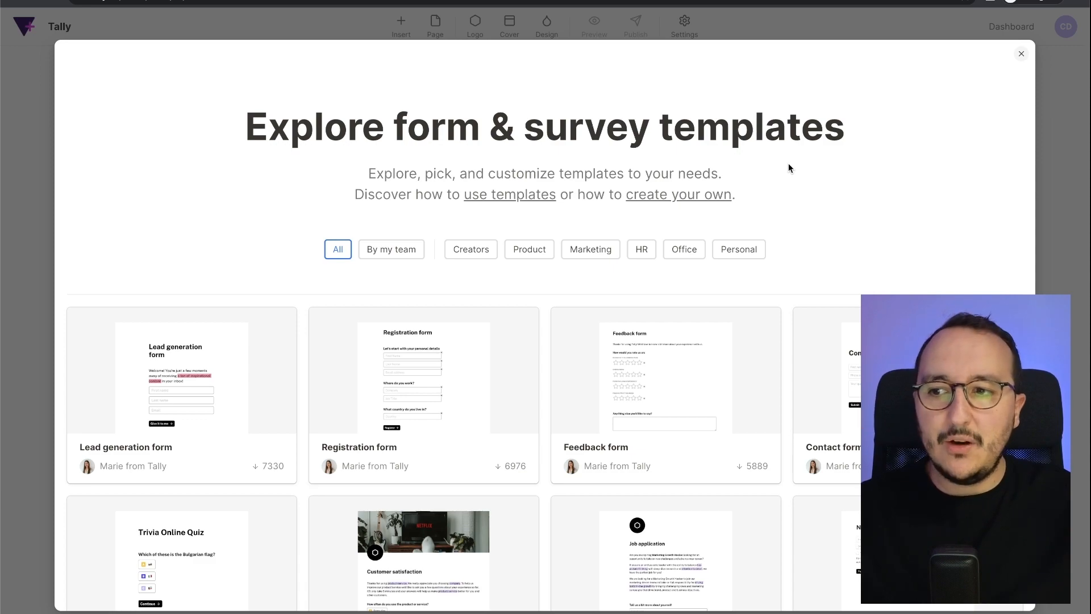
scroll(800, 215, down, 5)
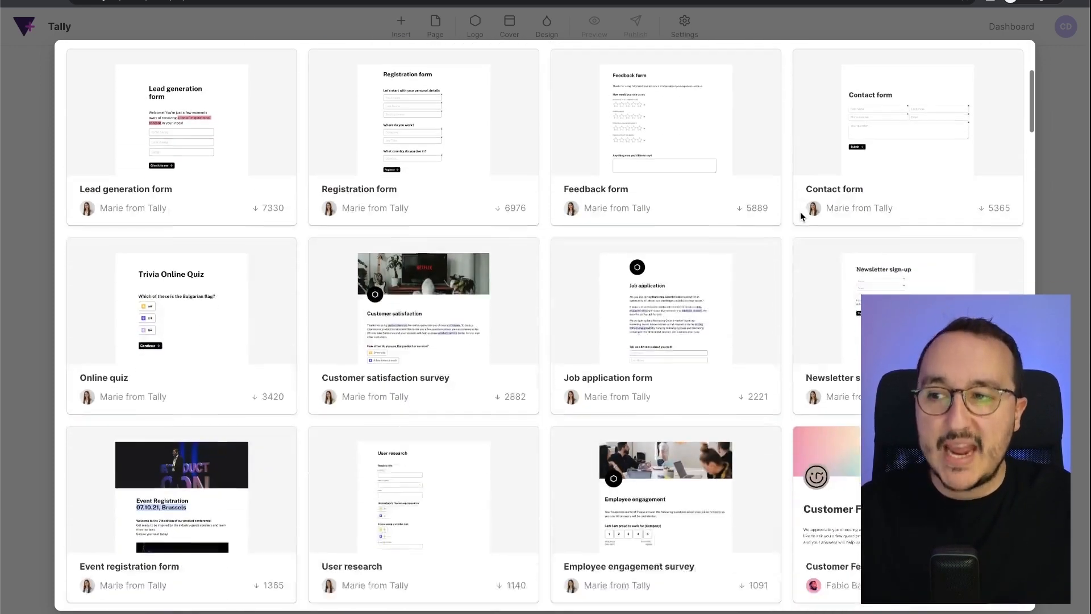
scroll(800, 215, down, 6)
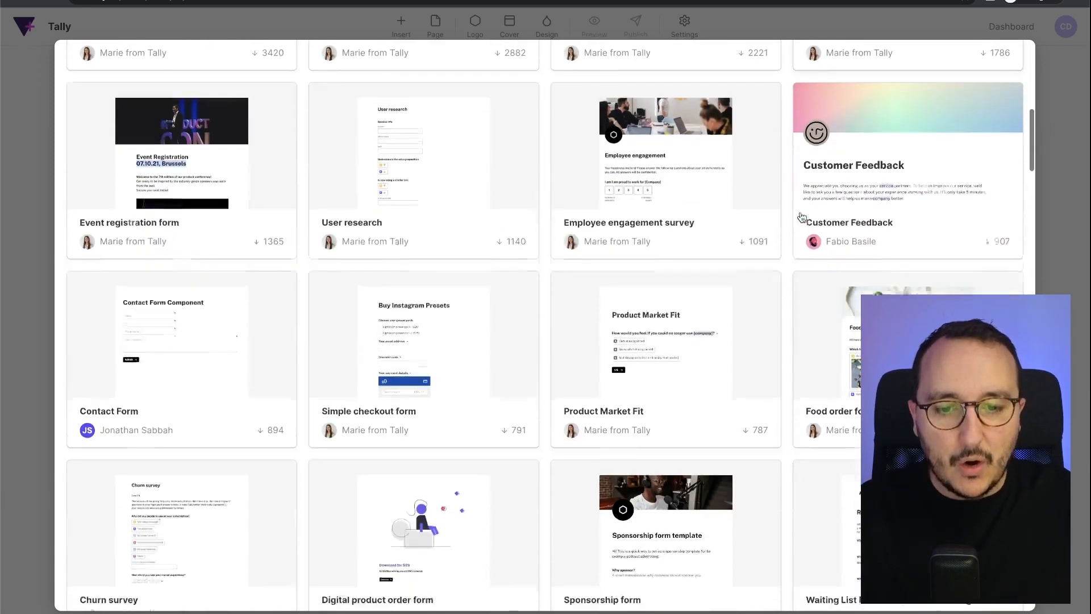
scroll(800, 216, down, 7)
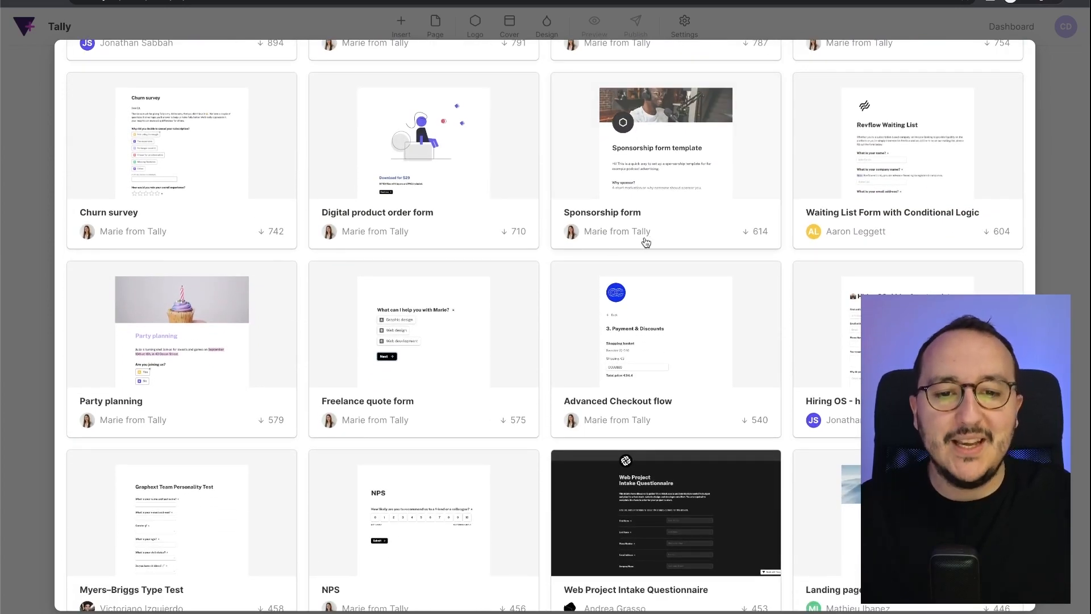
scroll(646, 243, down, 13)
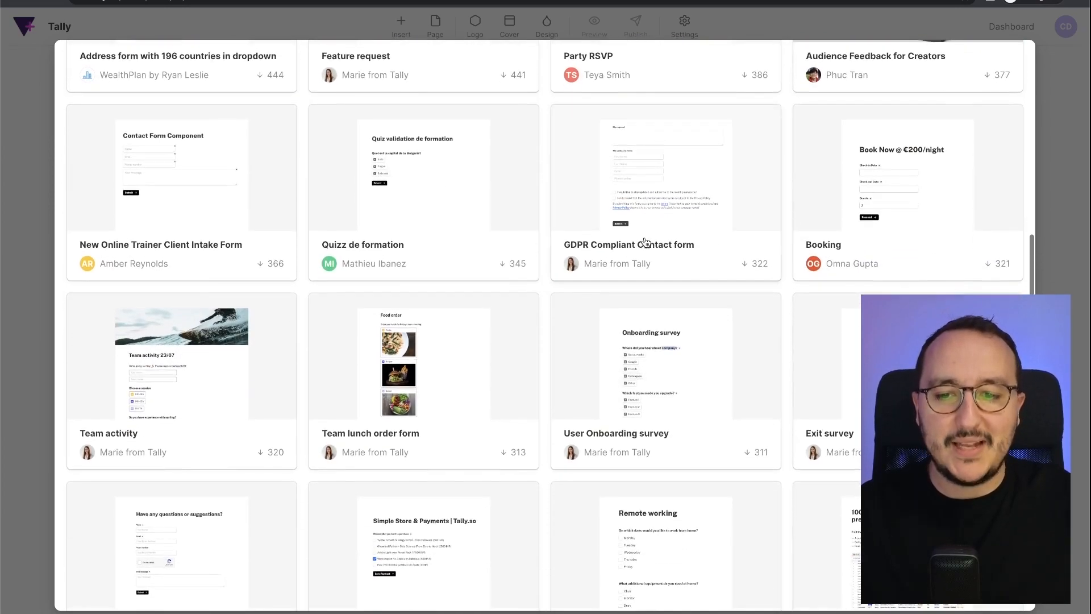
scroll(646, 243, up, 15)
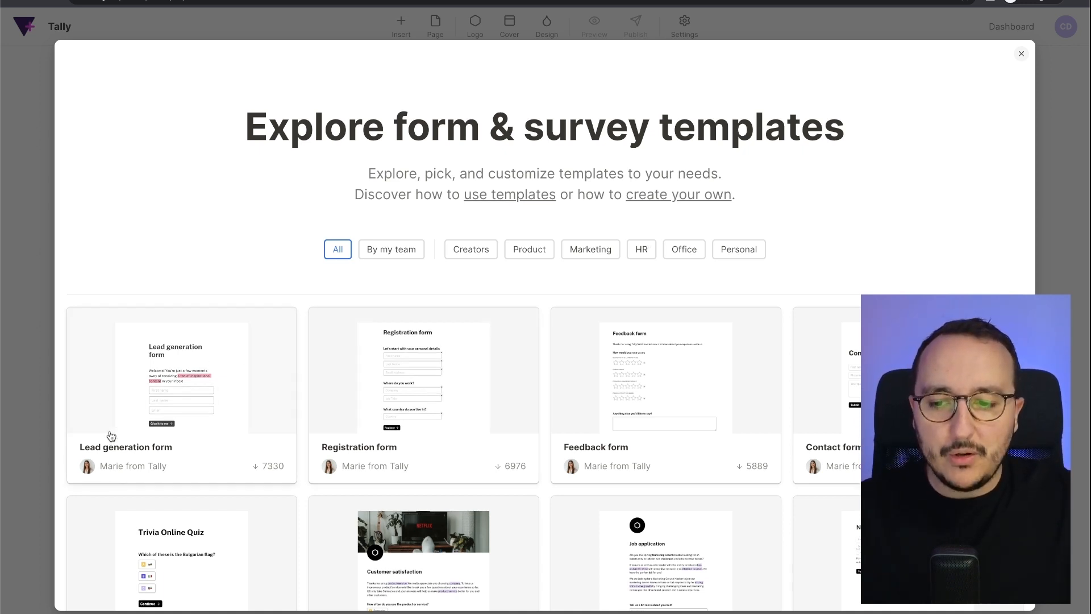
scroll(110, 433, down, 3)
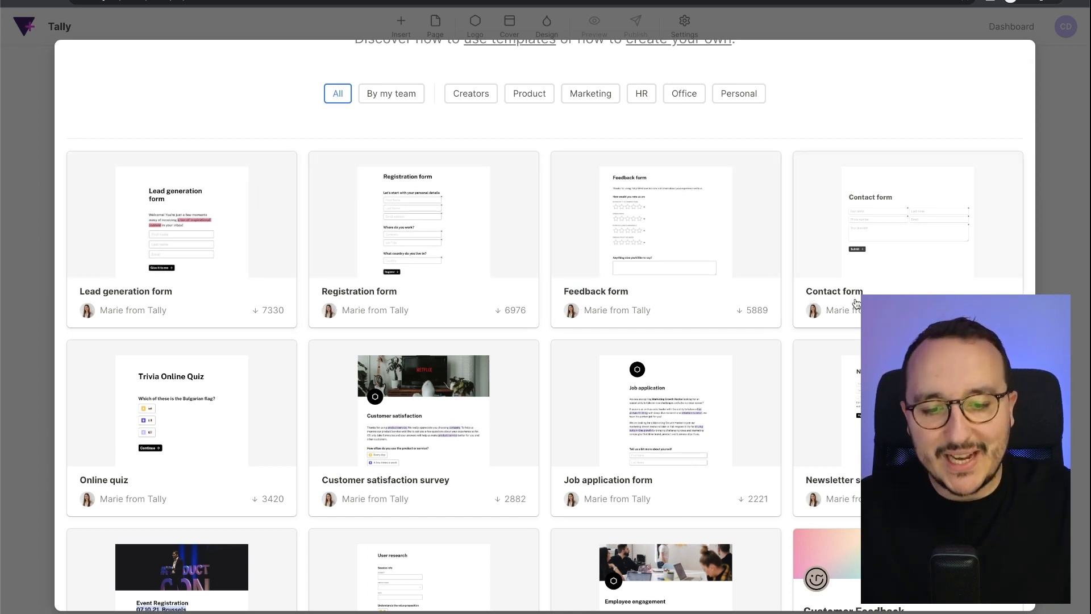
scroll(635, 497, down, 1)
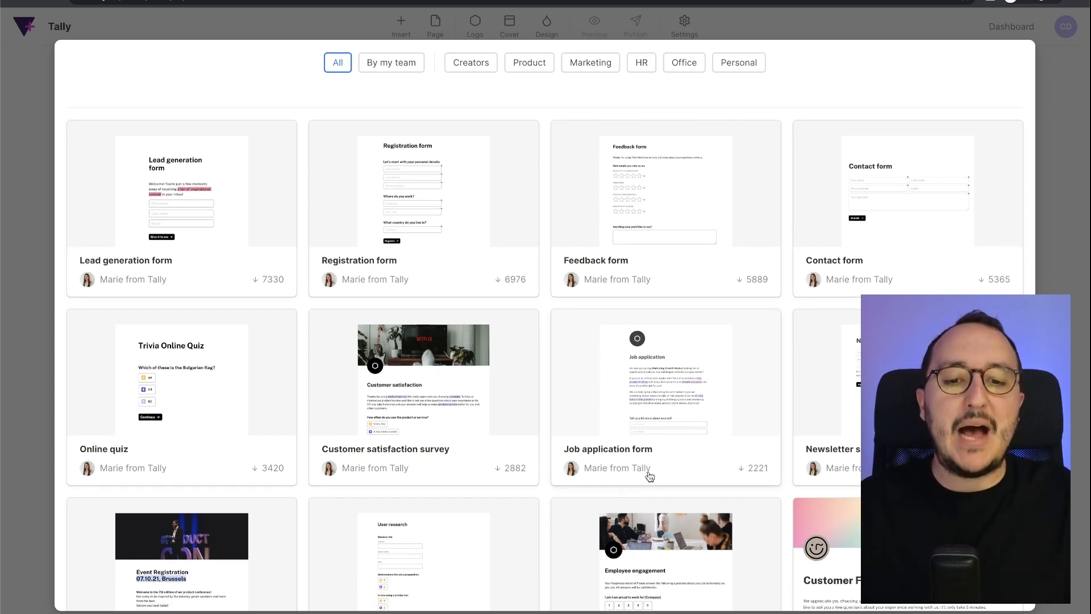
click(681, 370)
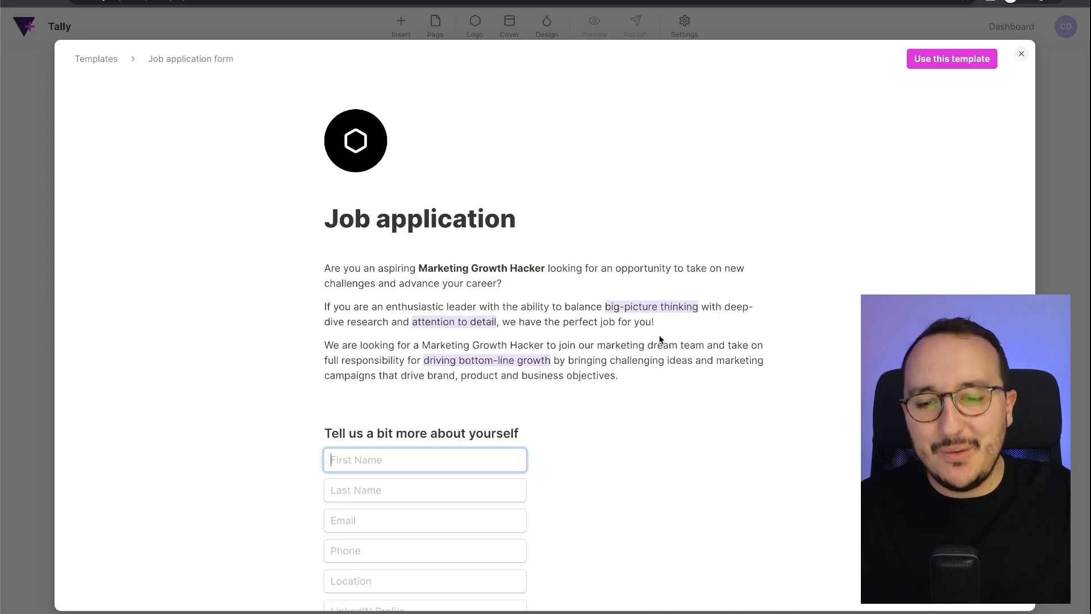
scroll(623, 290, down, 13)
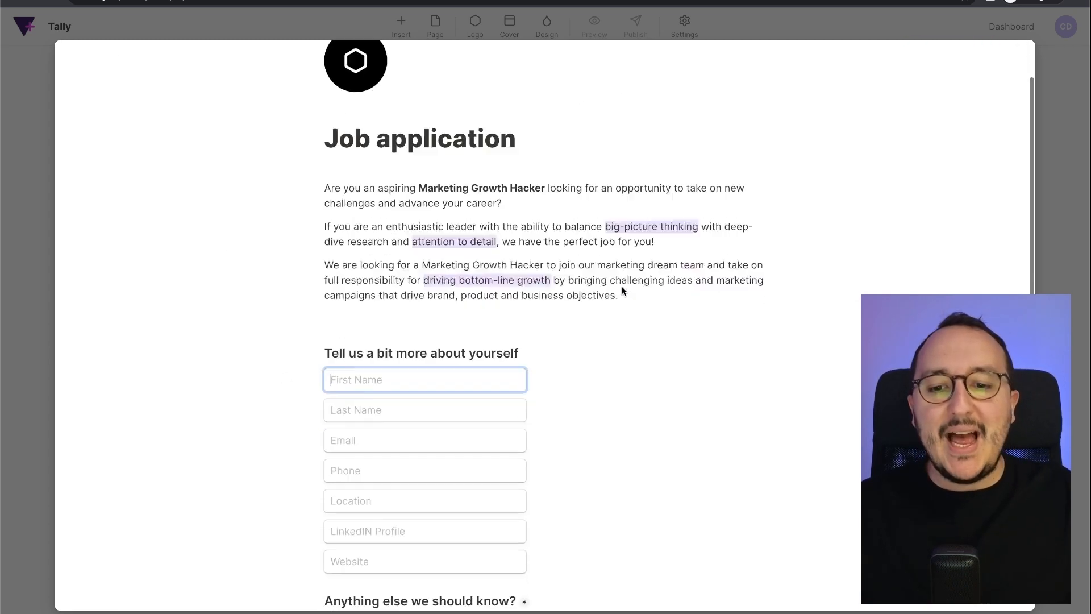
scroll(622, 289, up, 14)
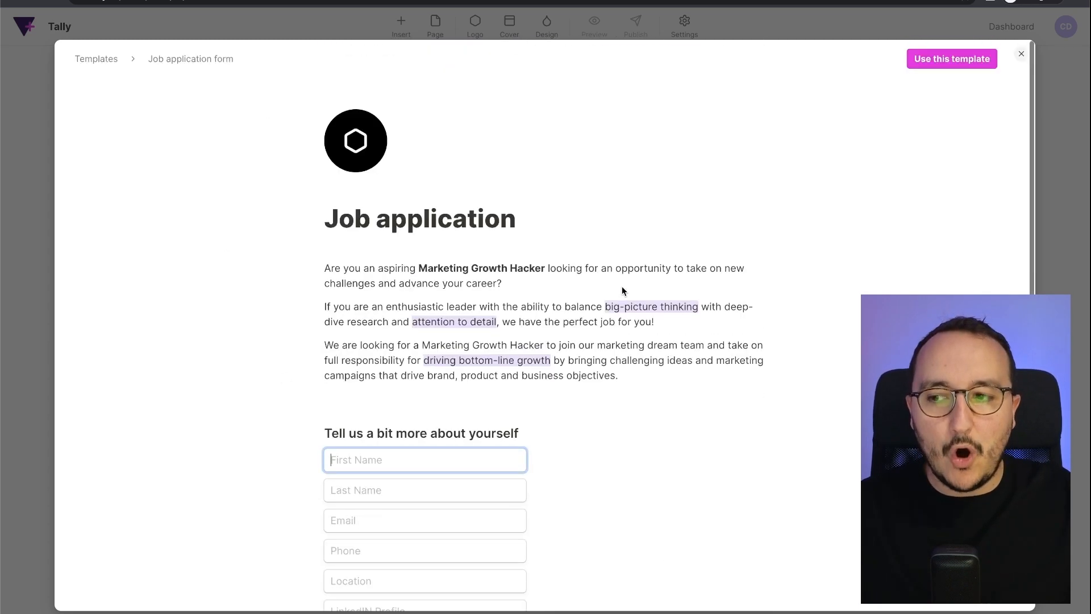
scroll(622, 291, down, 3)
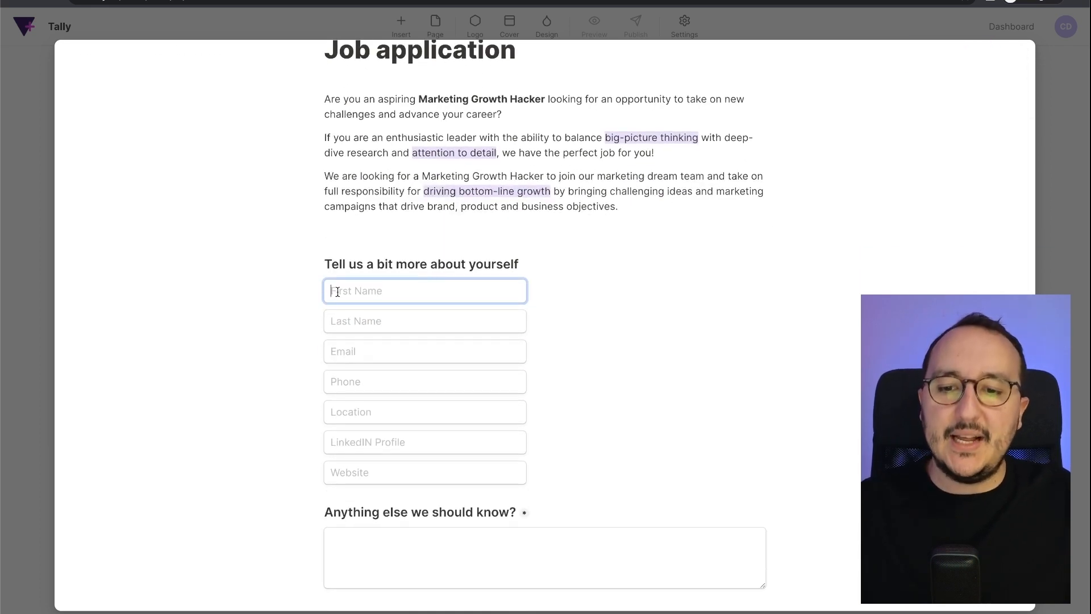
click(370, 321)
click(369, 353)
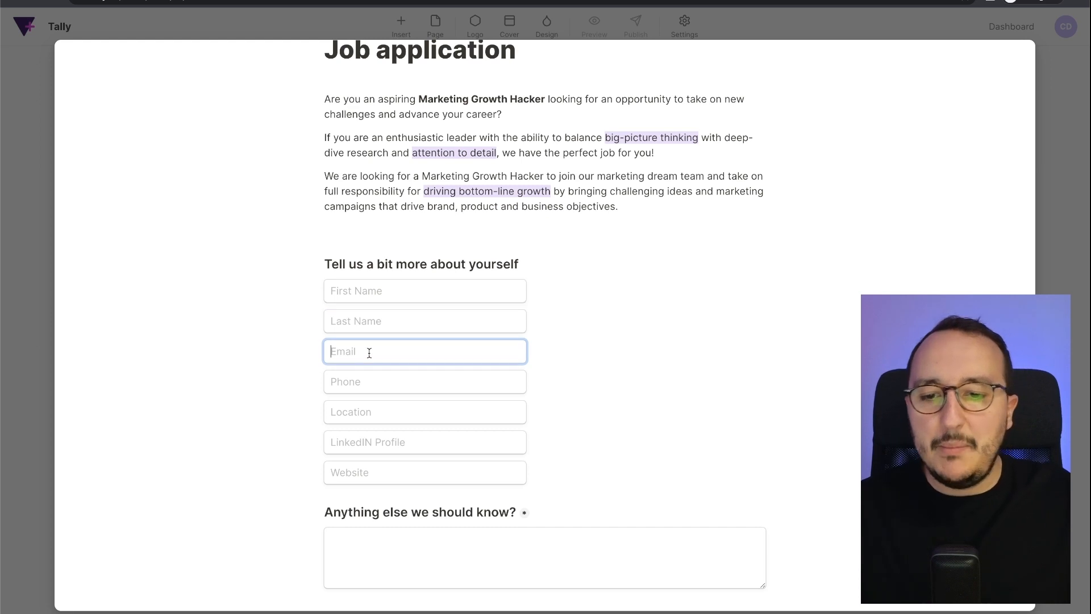
click(376, 385)
click(378, 414)
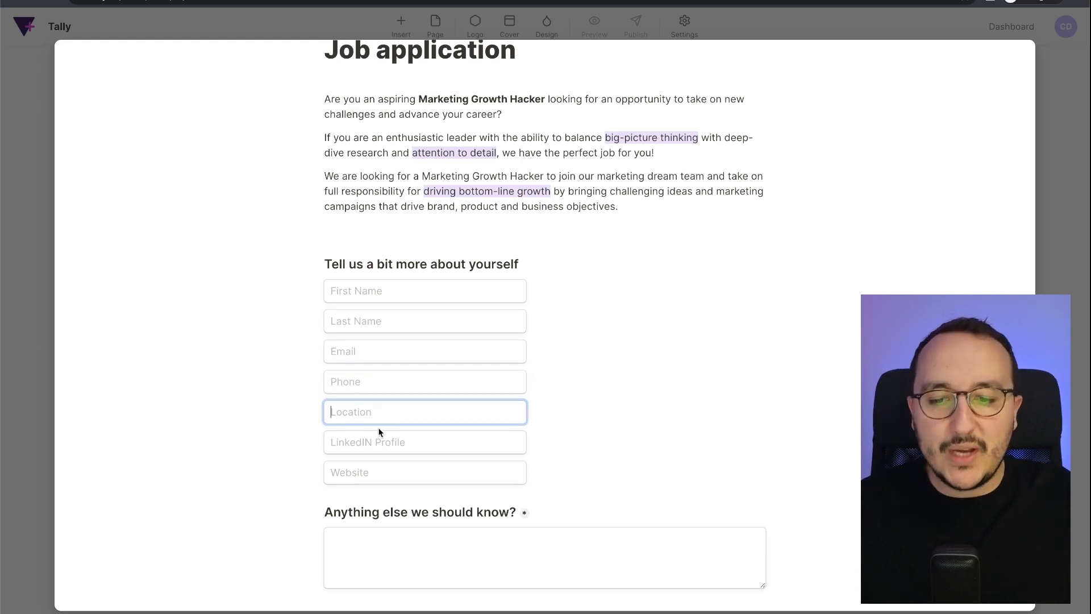
click(381, 442)
click(408, 384)
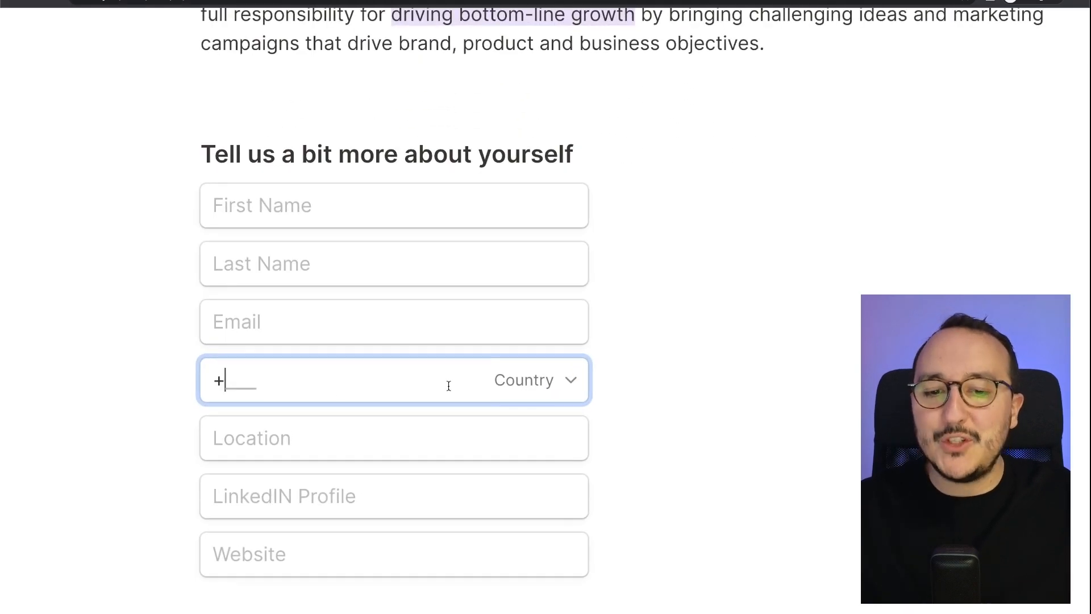
click(549, 381)
click(549, 379)
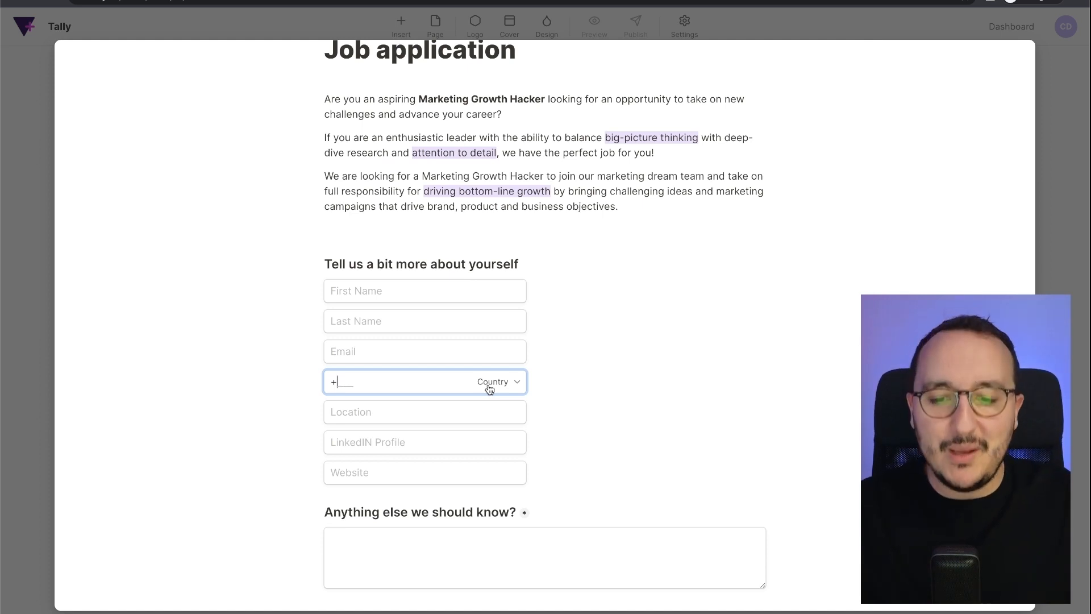
click(488, 405)
click(487, 444)
scroll(487, 448, down, 3)
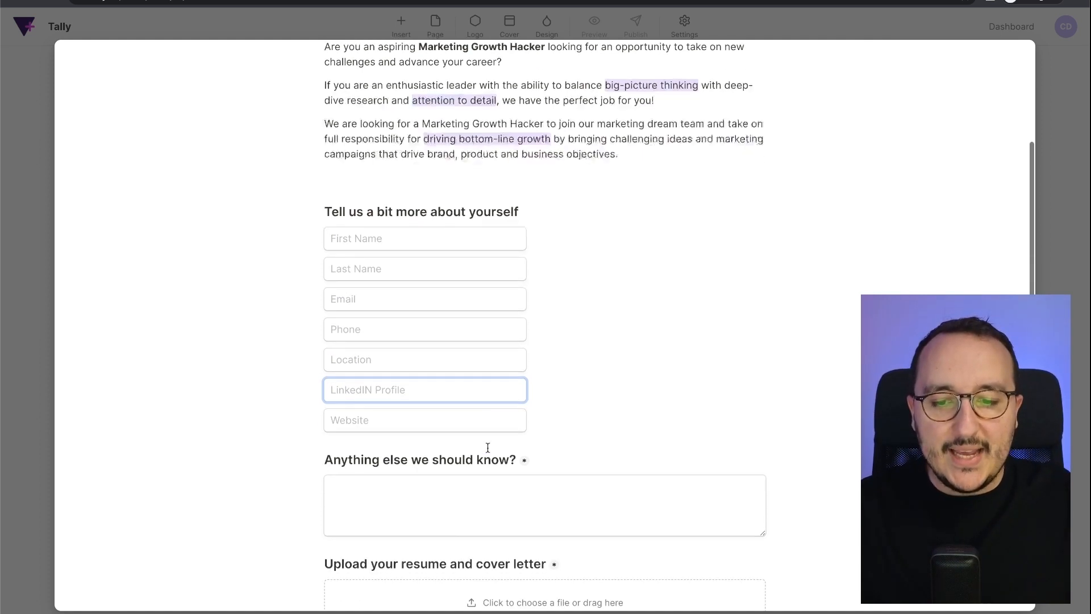
scroll(488, 447, down, 6)
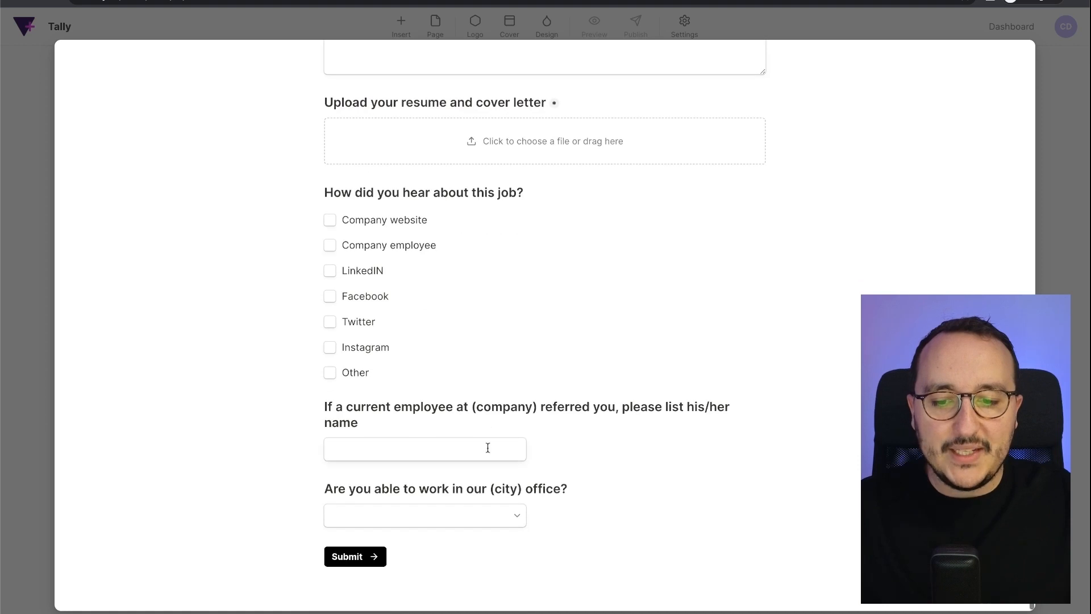
scroll(488, 448, up, 12)
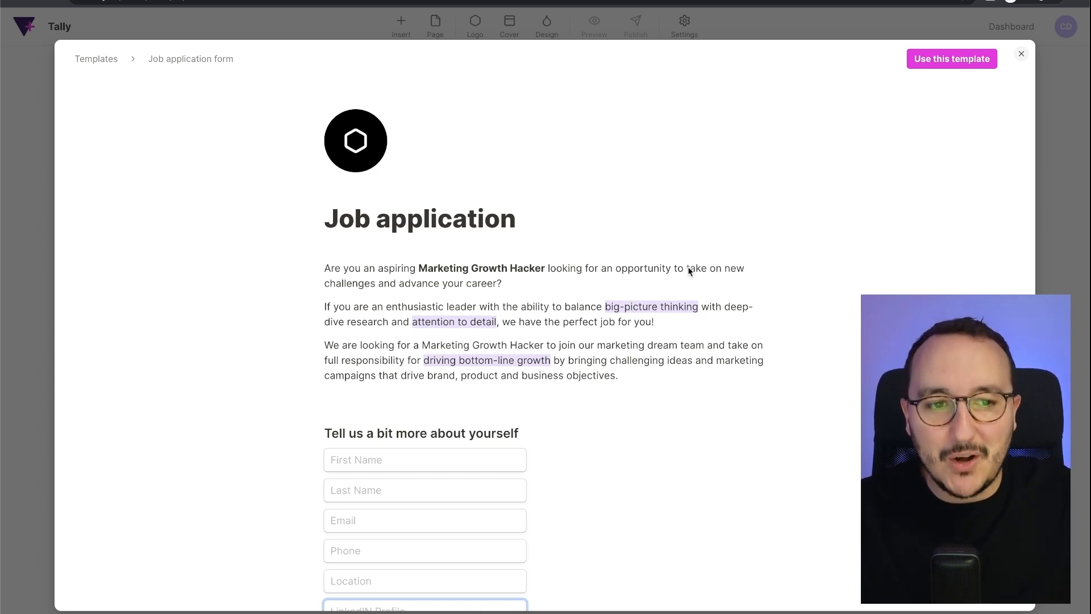
- Start a form from the job template and retitle it 'Community Manager — Full-time contract' plus the site domain
click(952, 57)
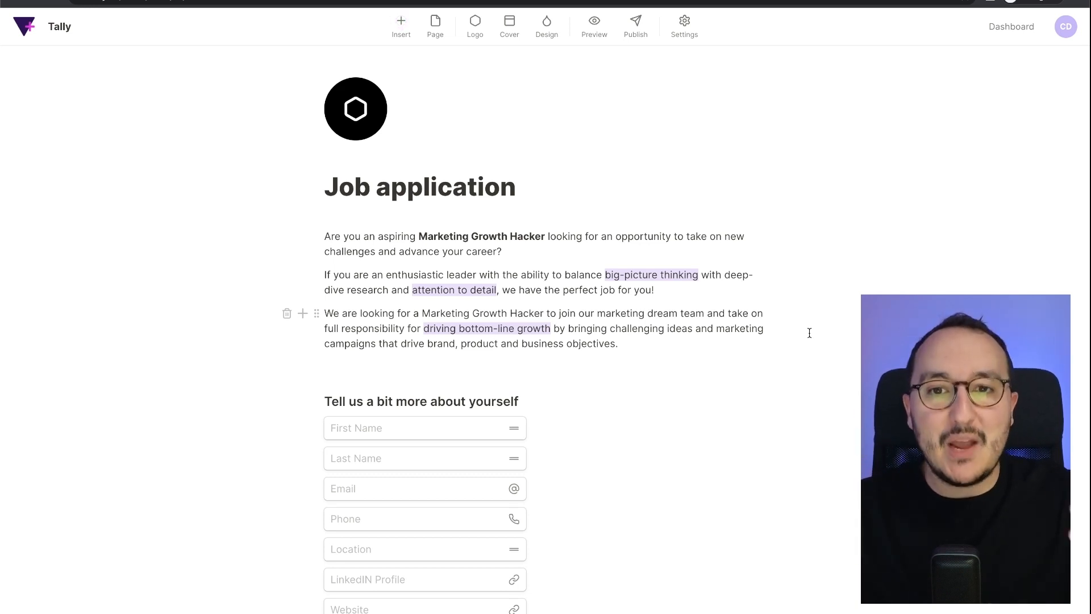
click(542, 190)
key(BackSpace)
key(BackSpace)
key(BackSpace)
key(BackSpace)
key(BackSpace)
key(BackSpace)
key(BackSpace)
key(BackSpace)
key(BackSpace)
key(BackSpace)
key(BackSpace)
key(BackSpace)
key(BackSpace)
key(BackSpace)
key(BackSpace)
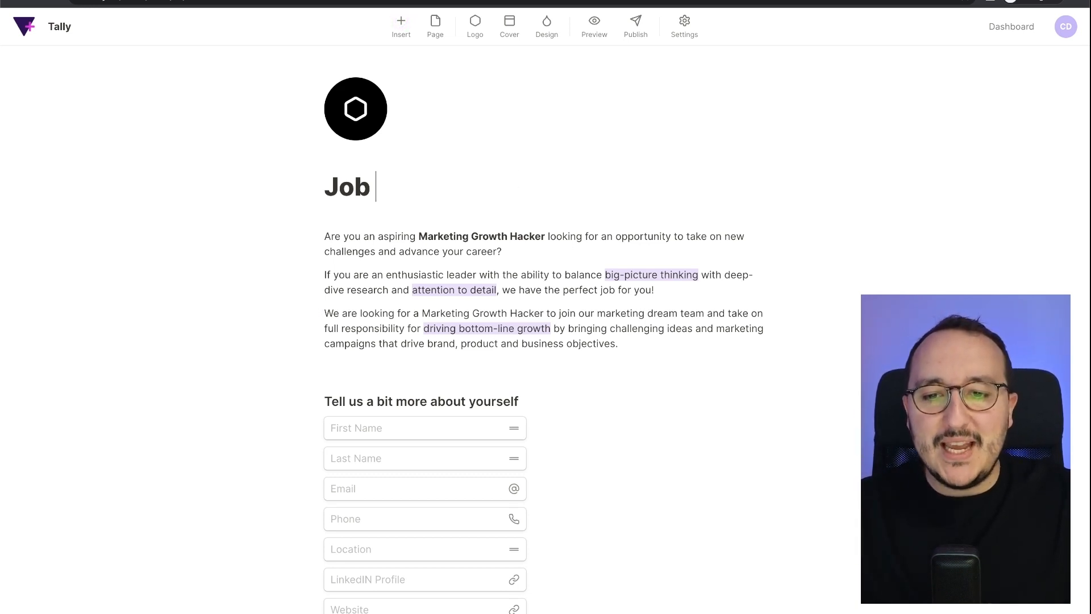
text(Community Manager —)
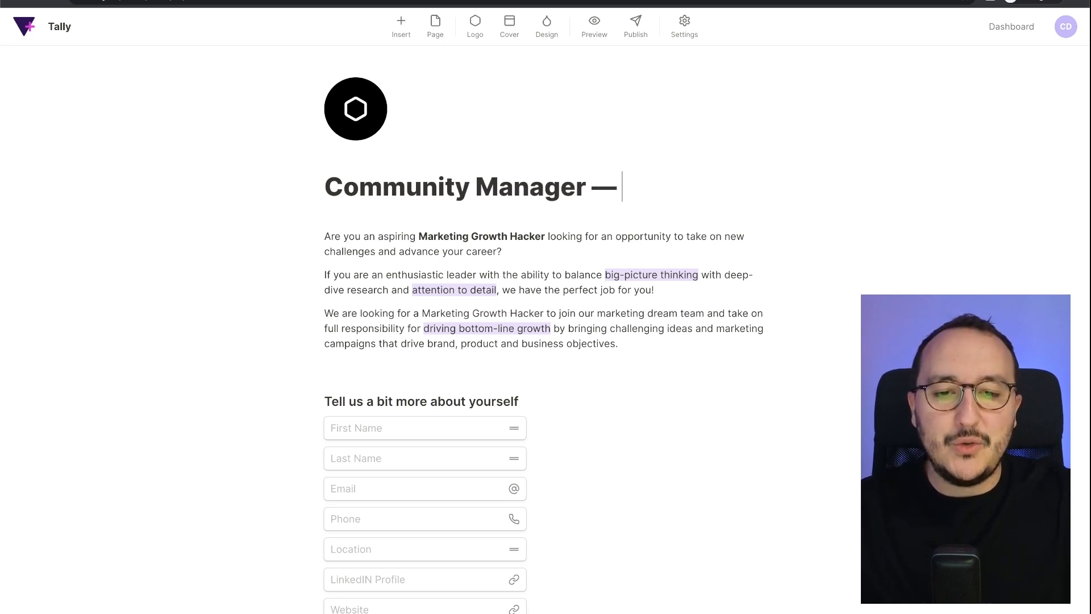
text( Full-time contrac)
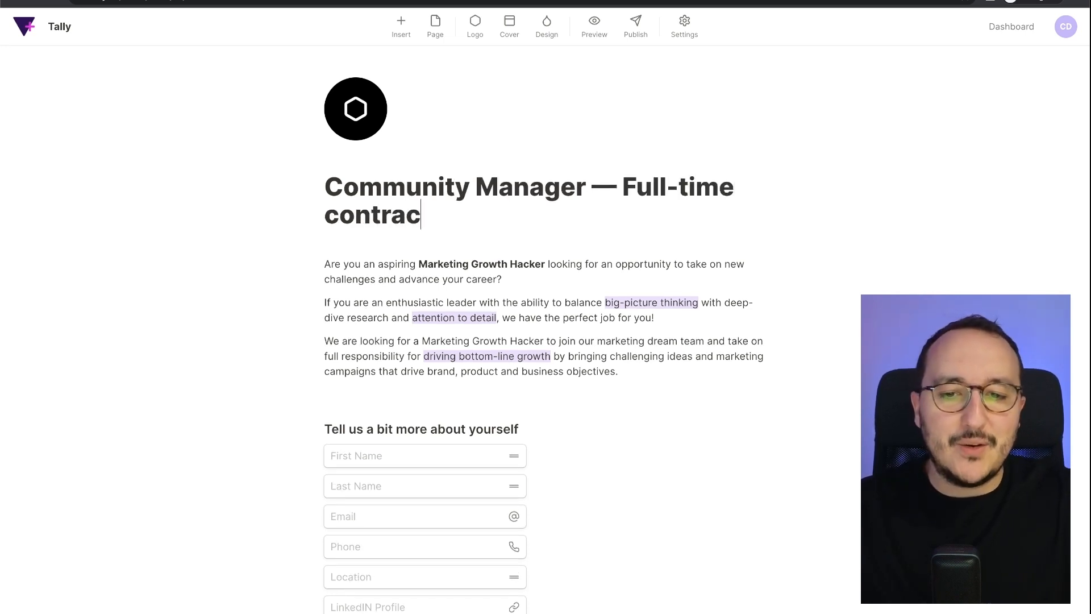
text(t )
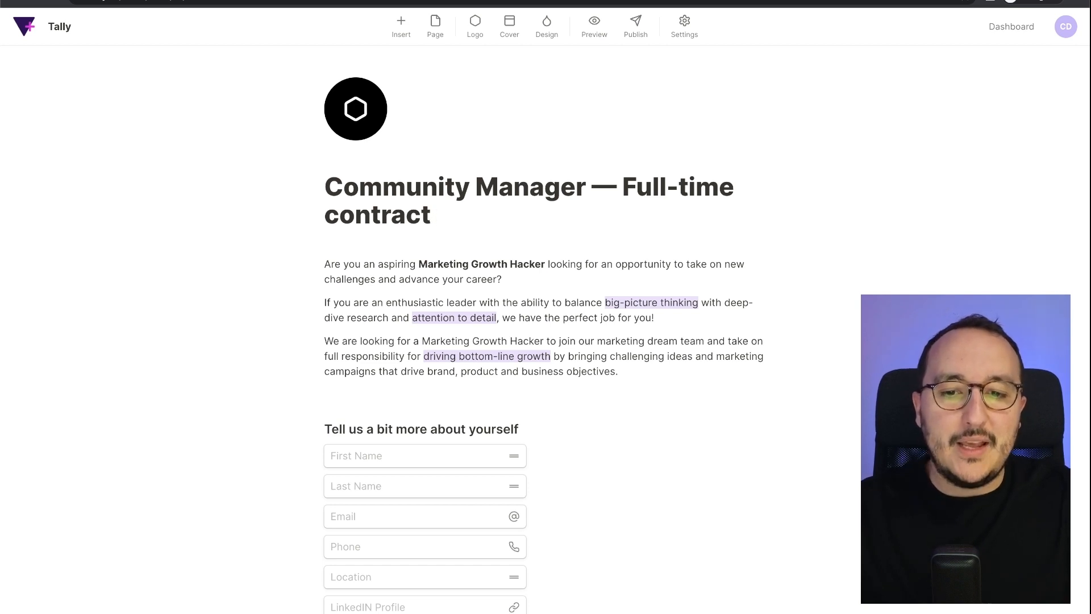
text(—)
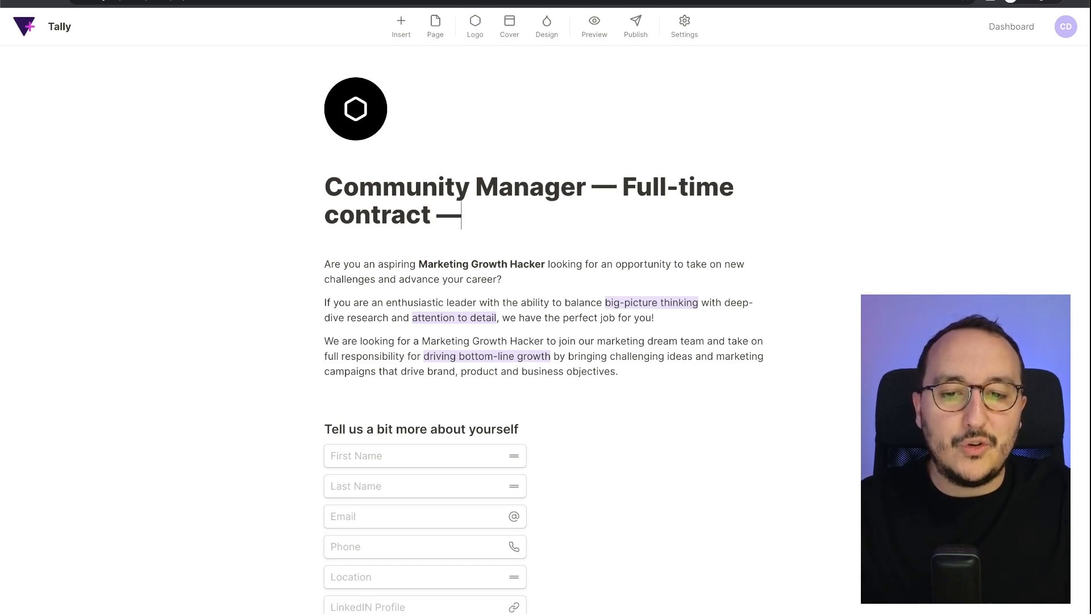
text( Codewithguillaume.com)
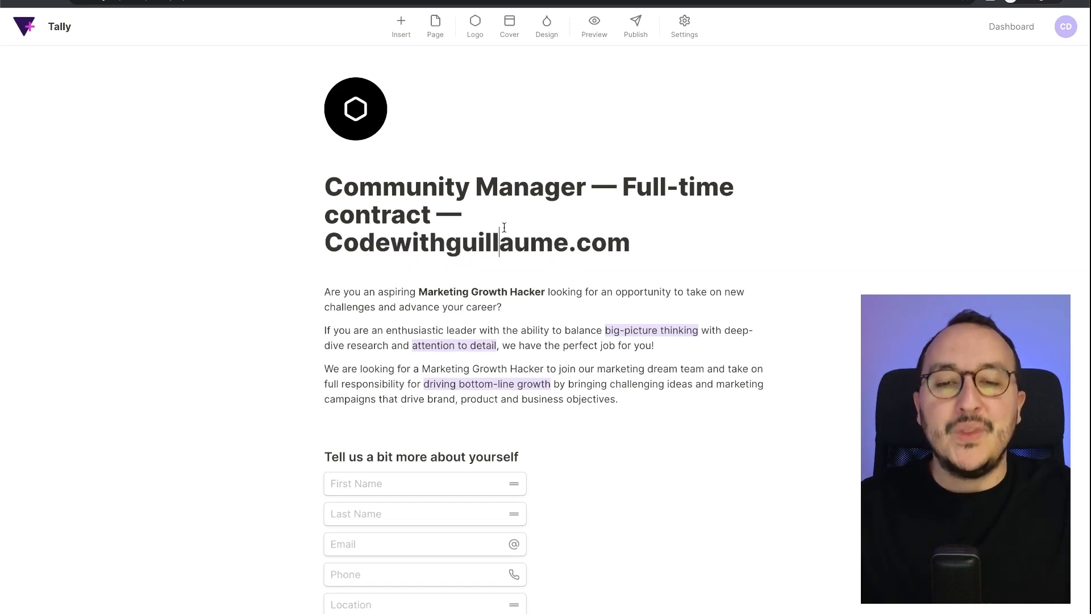
click(376, 118)
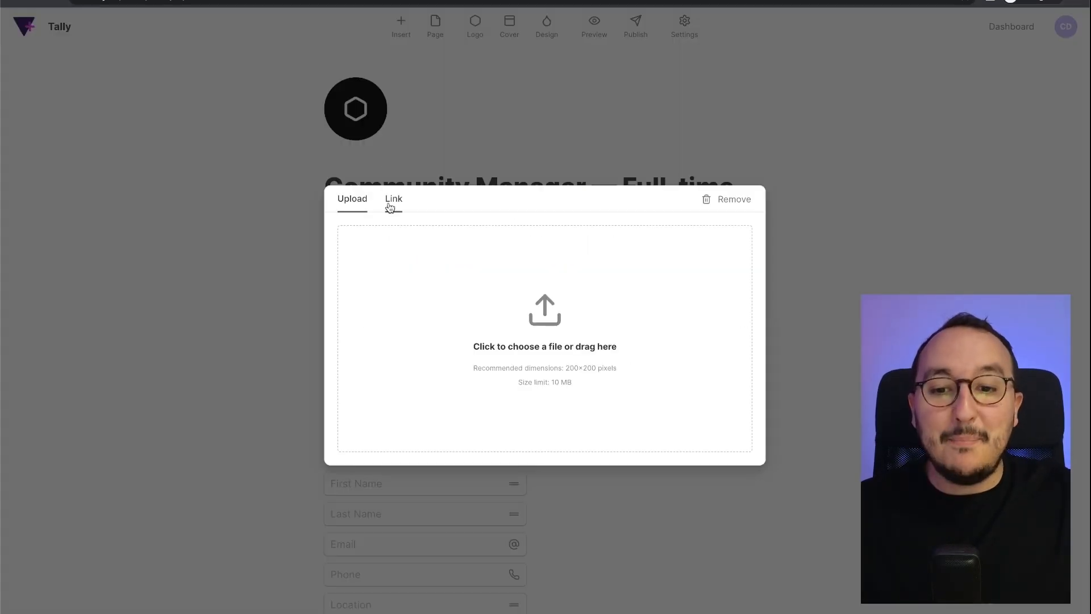
- Upload a photo as the form logo and a new cover image
click(538, 347)
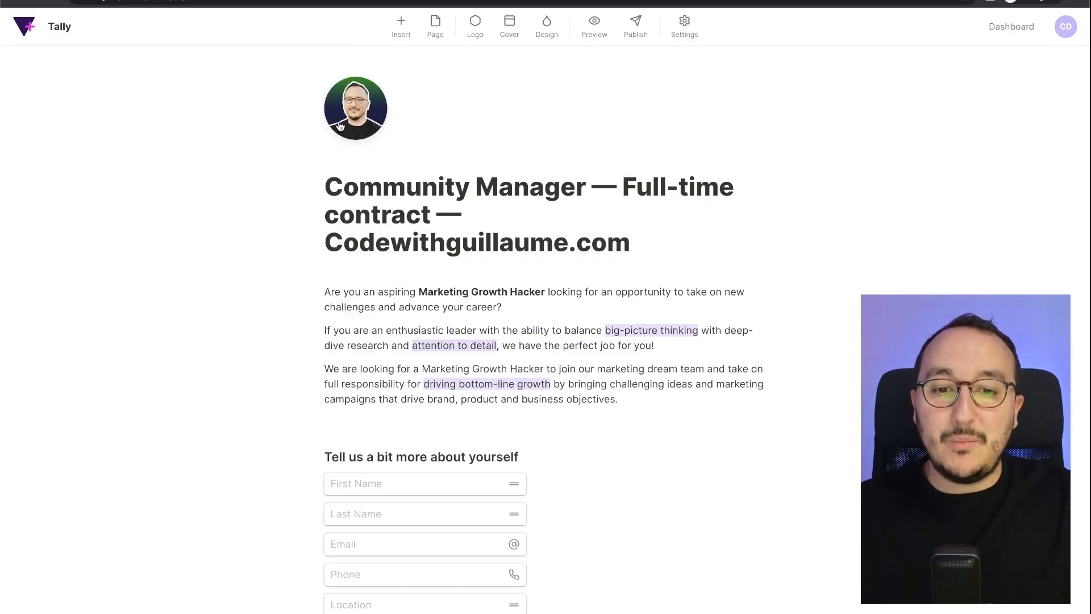
click(515, 38)
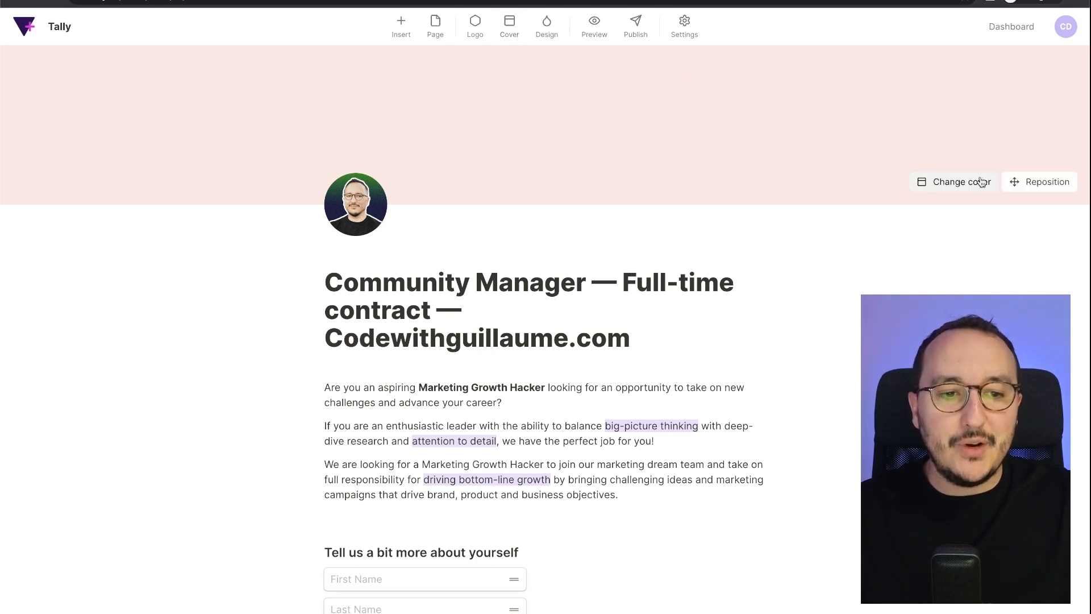
click(980, 181)
click(429, 271)
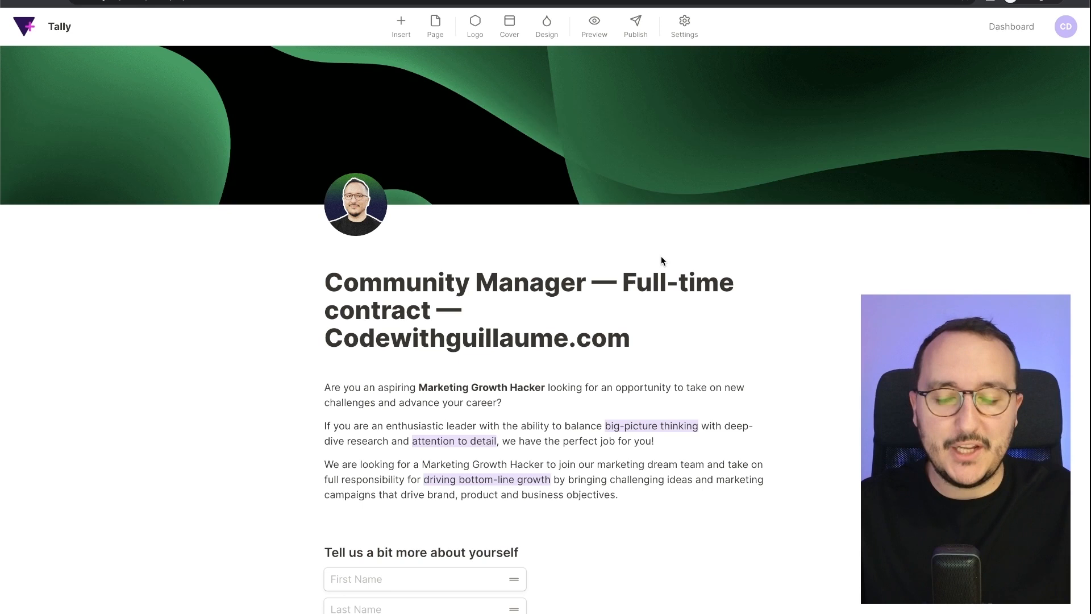
- Replace 'Marketing Growth Hacker' with 'Community Manager' in the first paragraph and make it bold
scroll(660, 255, down, 3)
drag(419, 242, 542, 240)
key(BackSpace)
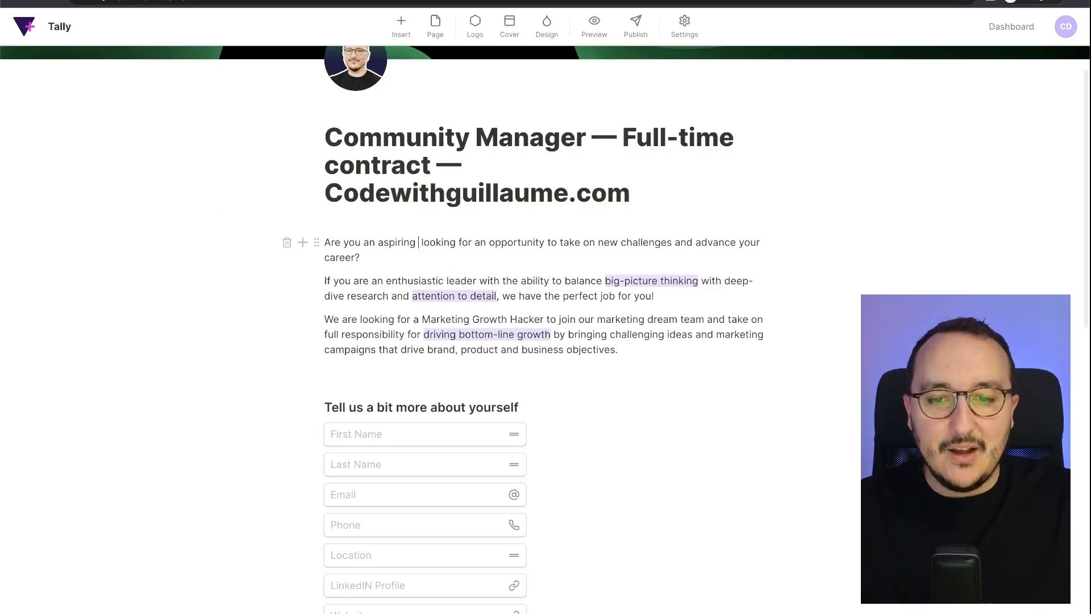
text(Community Manager)
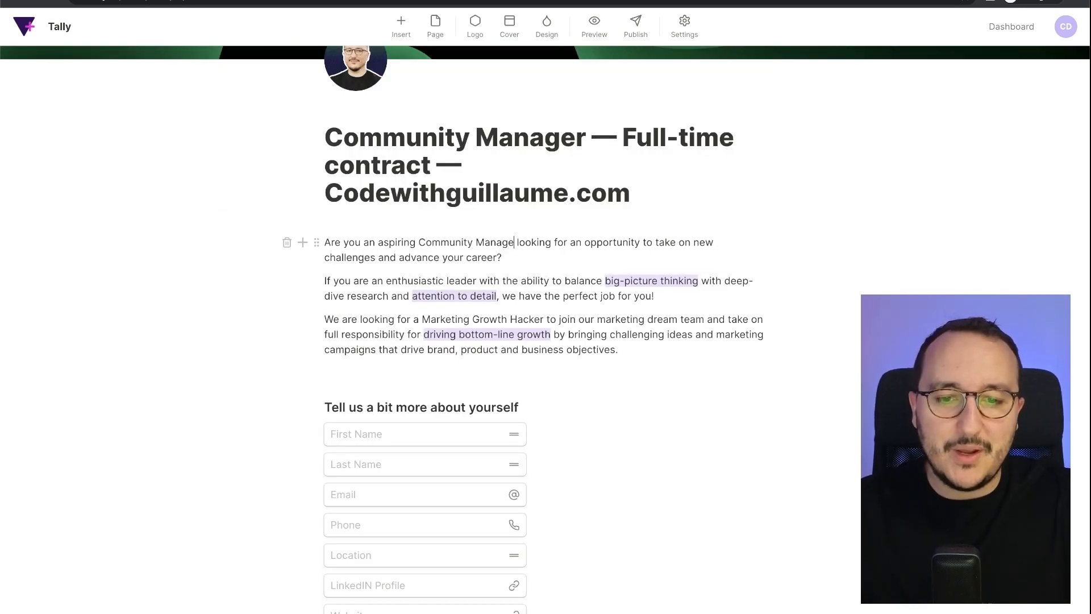
drag(416, 239, 519, 239)
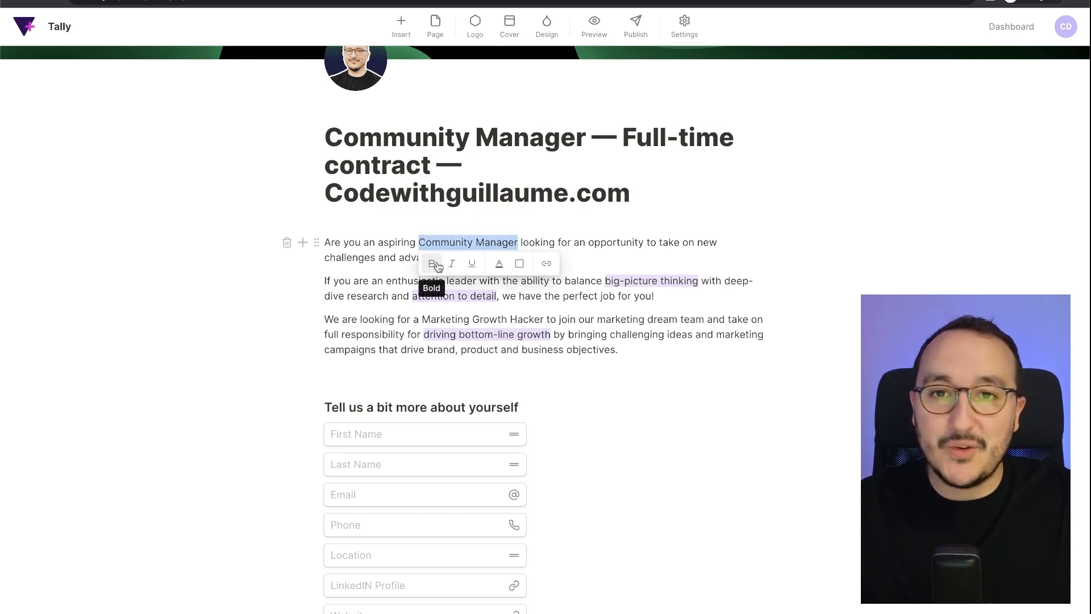
click(437, 264)
click(510, 224)
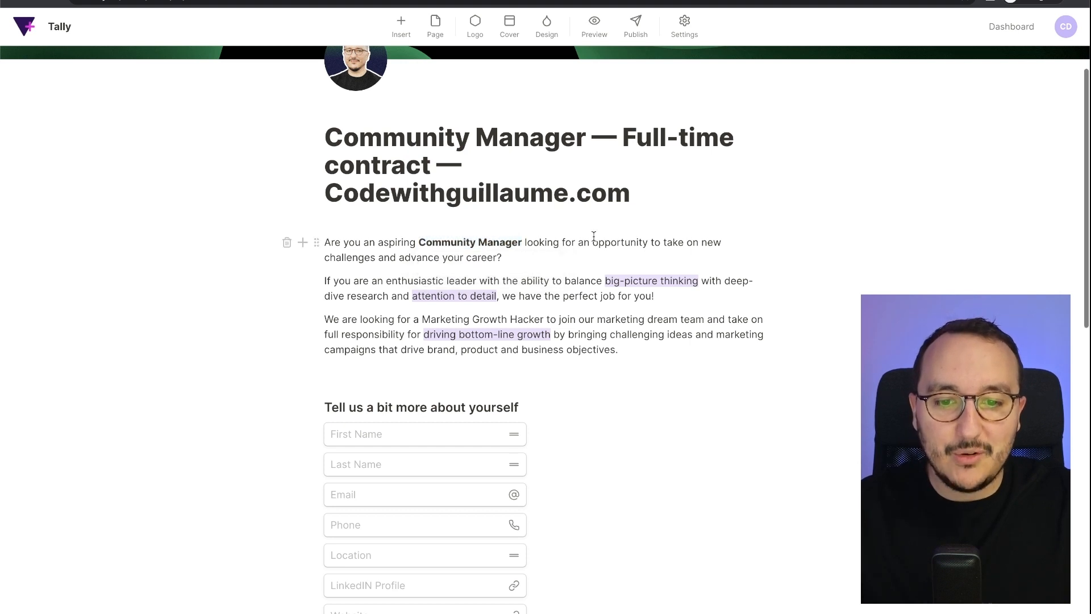
- Make the Email field required, keeping it visible
scroll(594, 339, down, 3)
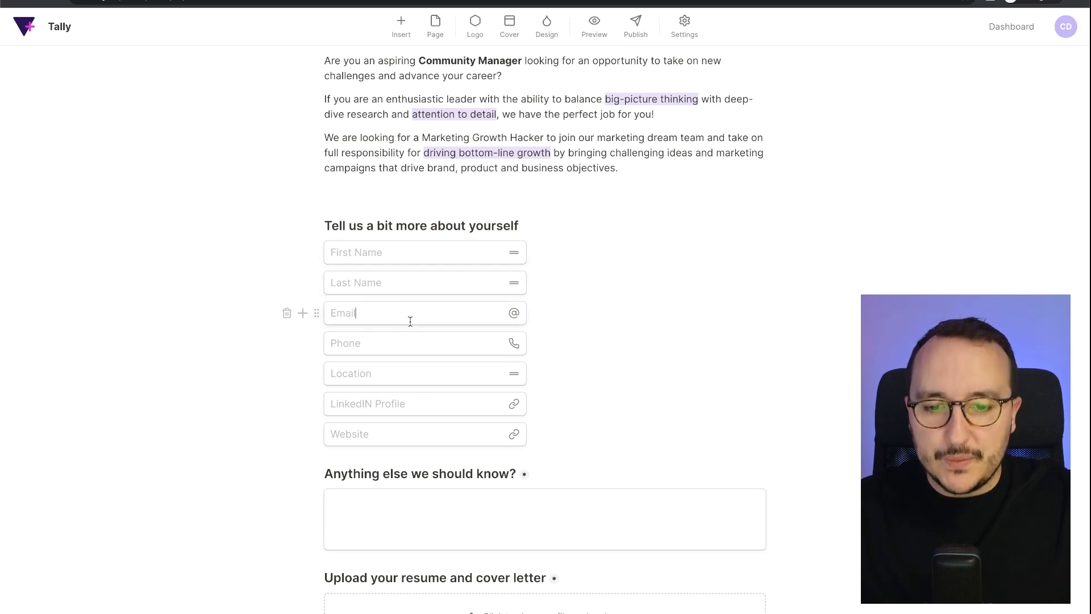
click(315, 316)
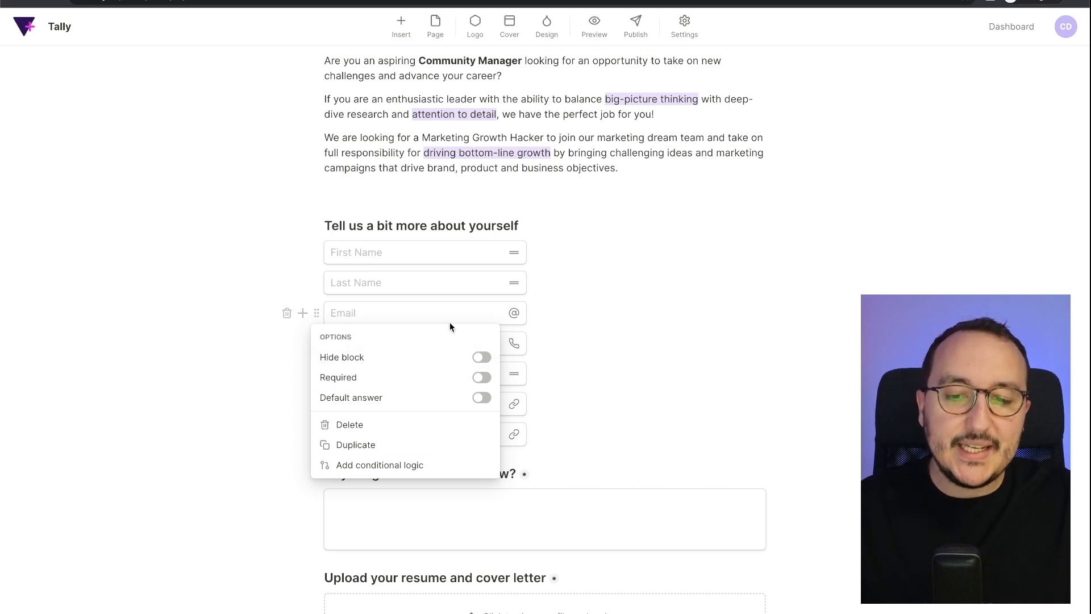
click(482, 359)
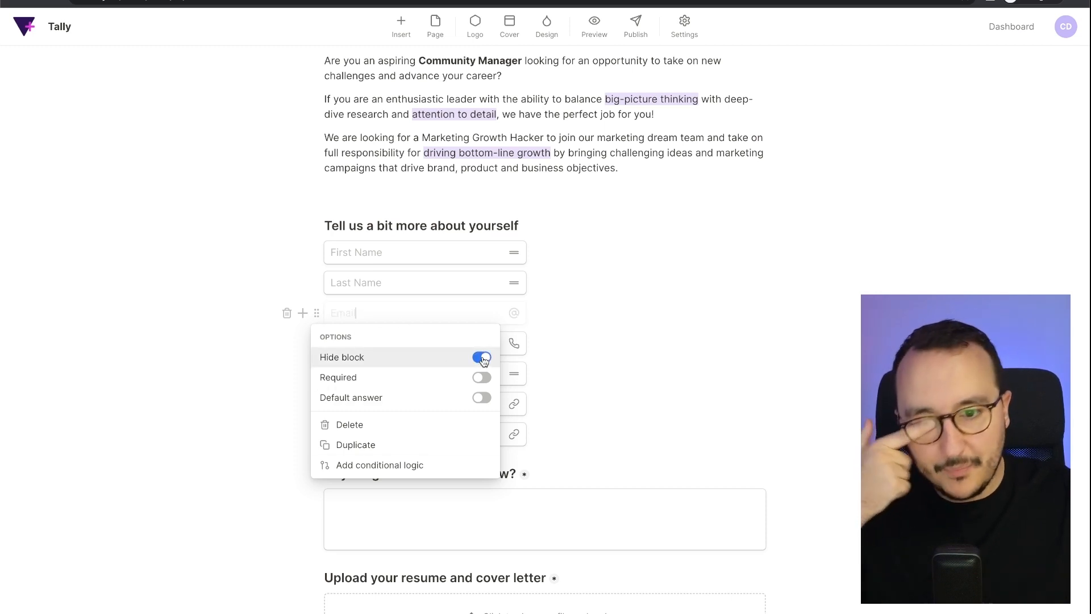
click(482, 358)
click(482, 378)
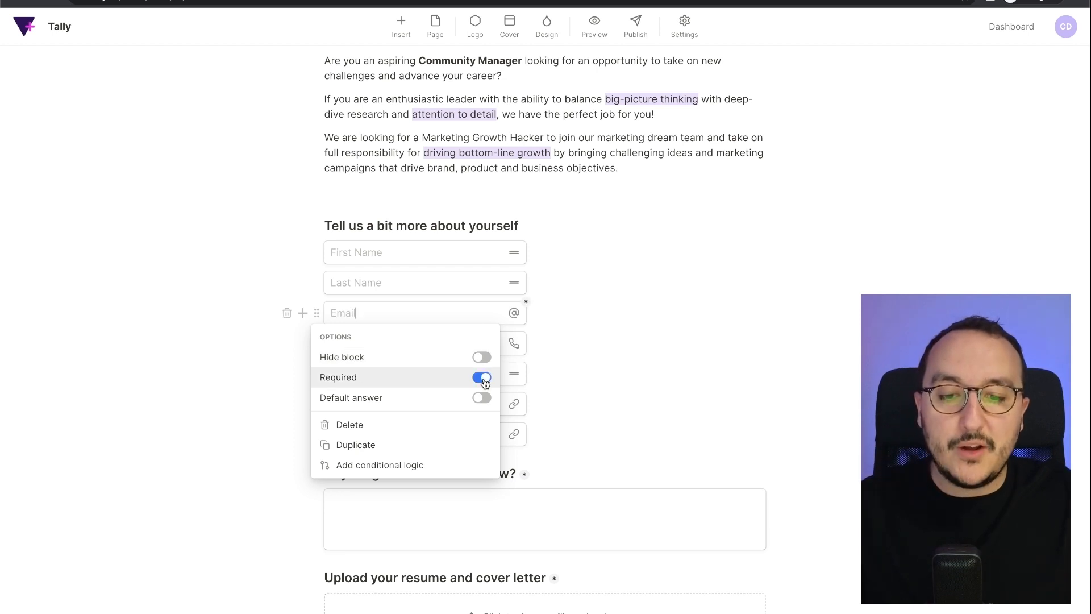
click(619, 417)
- Look over the submit button's label, leaving it unchanged
scroll(620, 417, down, 6)
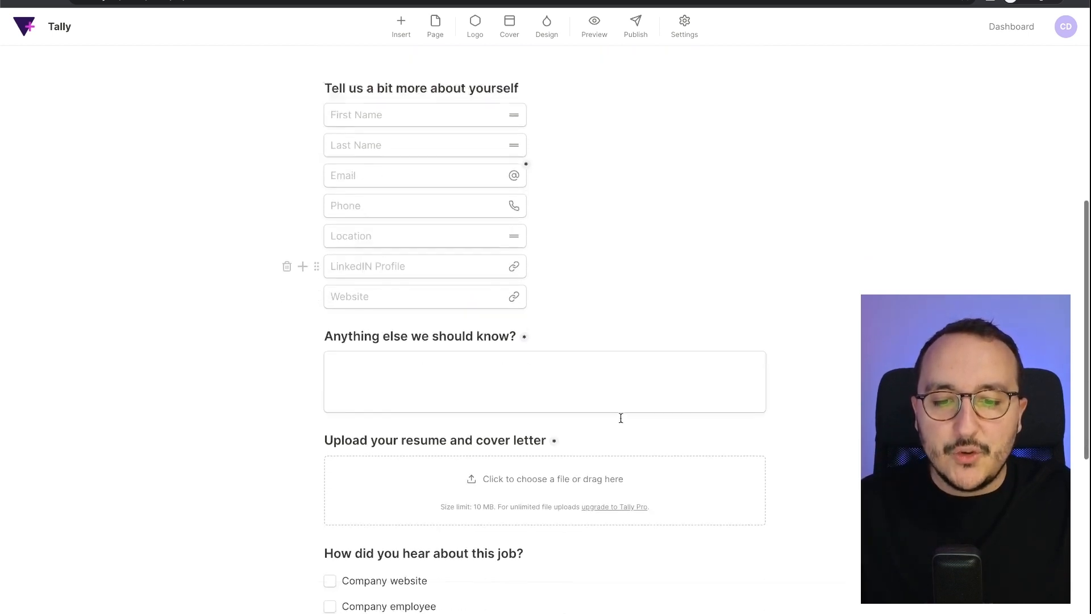
scroll(620, 417, down, 4)
click(354, 506)
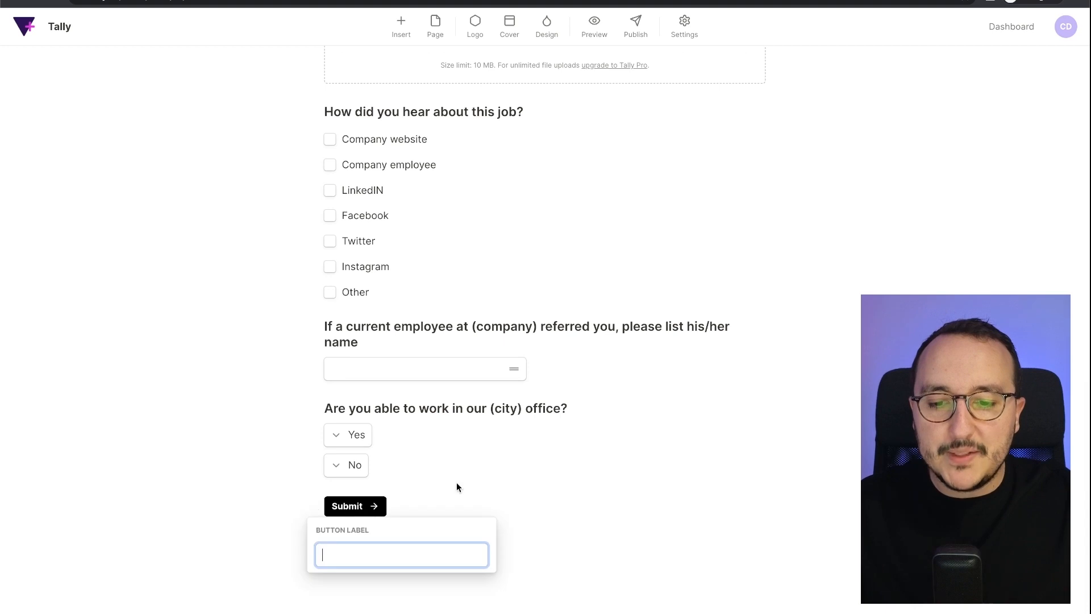
click(456, 487)
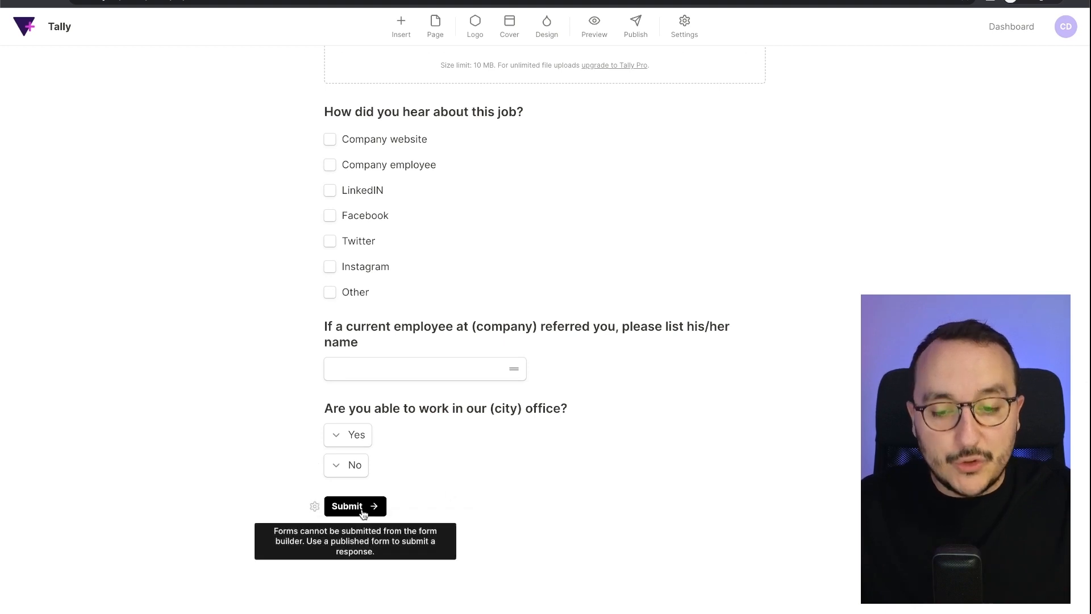
click(369, 510)
click(404, 499)
scroll(404, 499, up, 10)
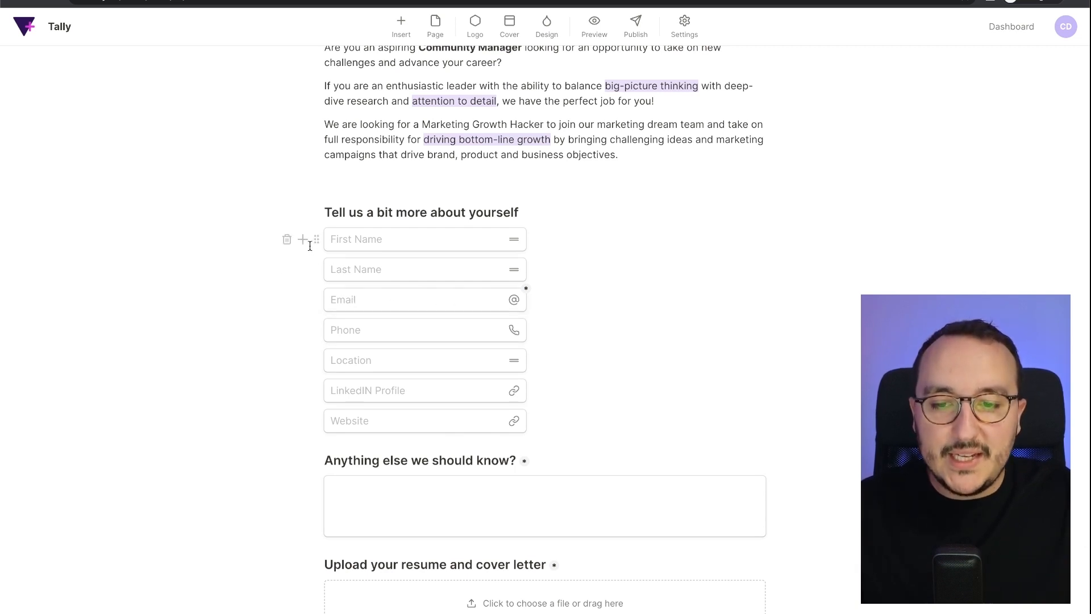
- Make the First Name and Last Name fields required
click(317, 239)
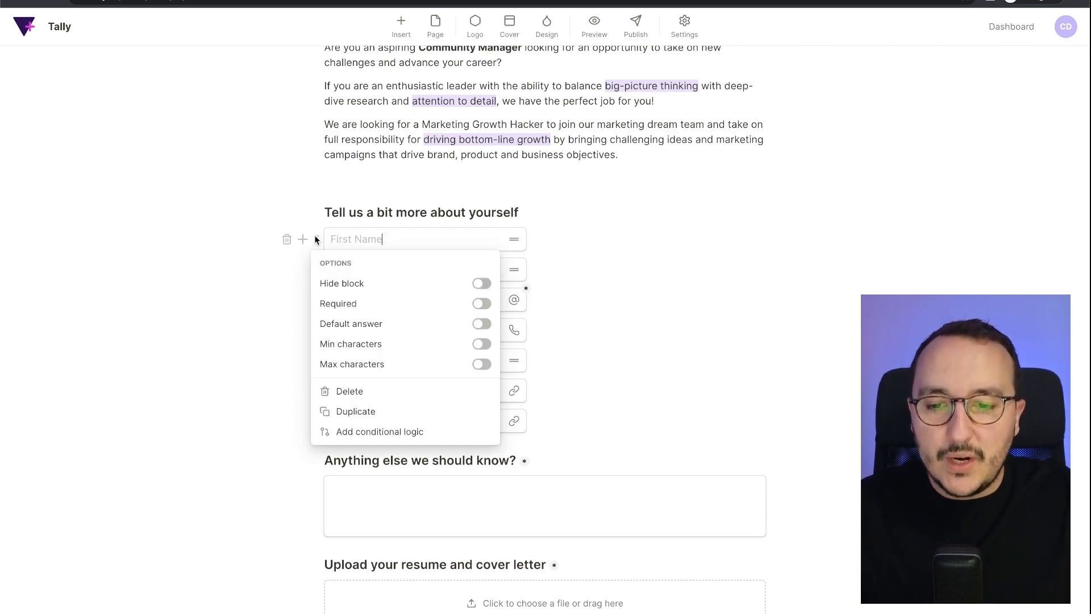
click(487, 304)
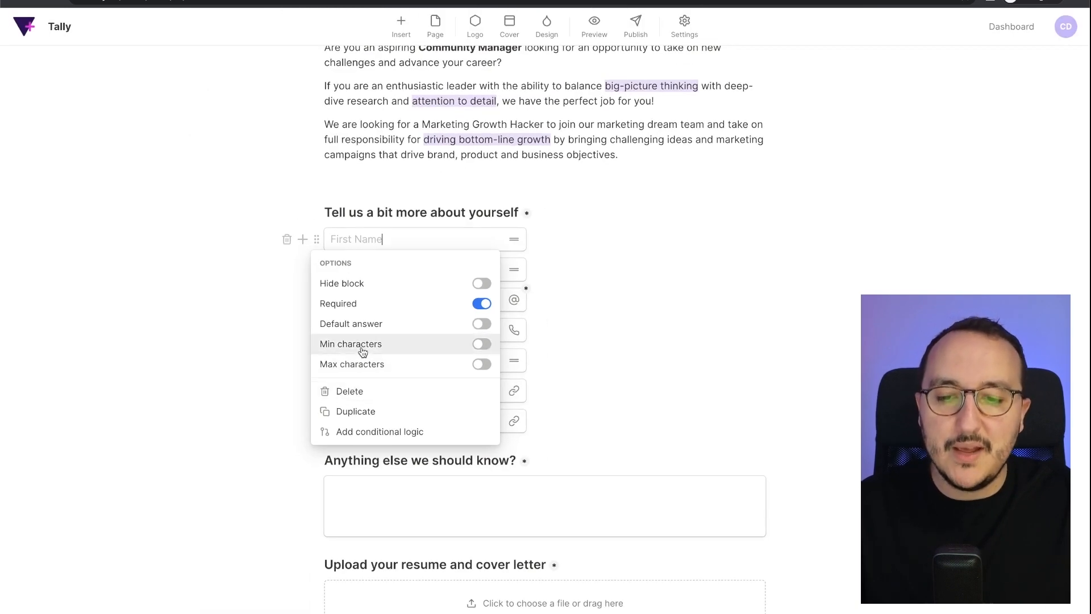
click(569, 258)
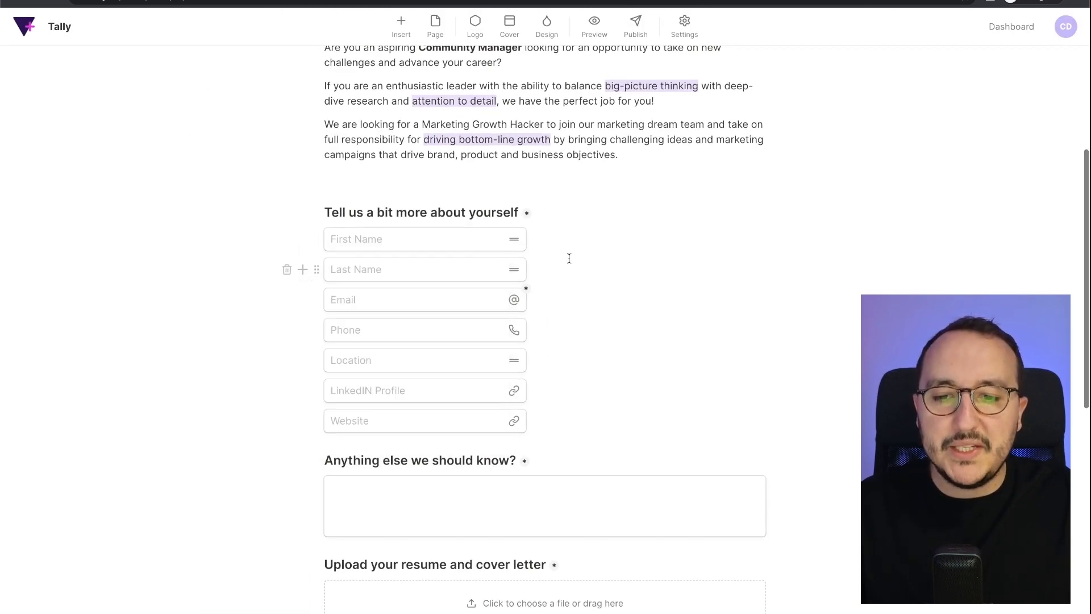
click(317, 270)
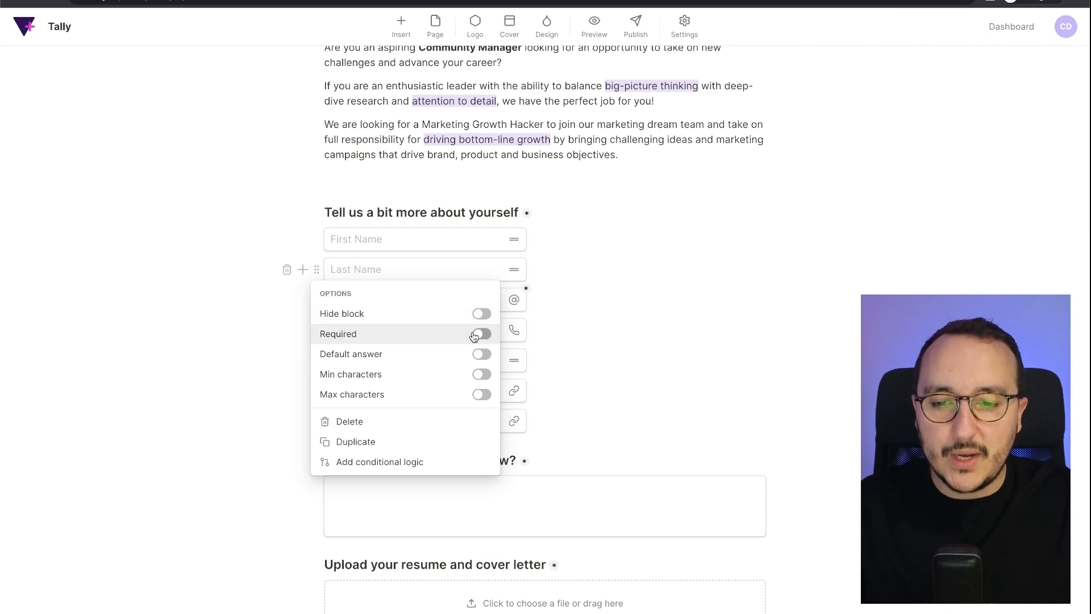
click(475, 335)
click(604, 318)
- Check the Anything else box and the upload question's options without changing them
scroll(521, 416, down, 5)
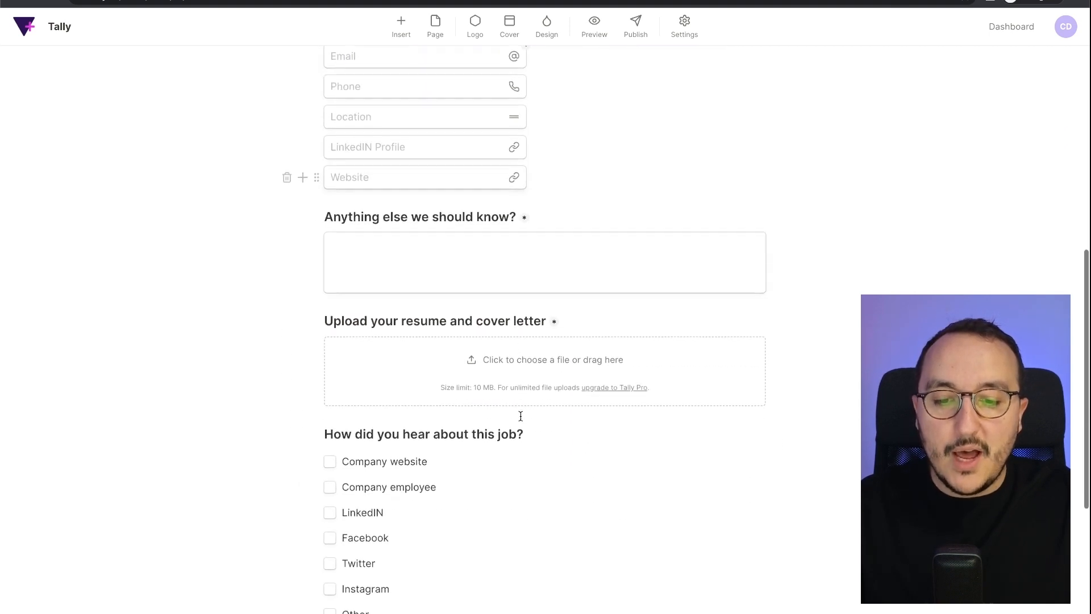
scroll(521, 416, down, 1)
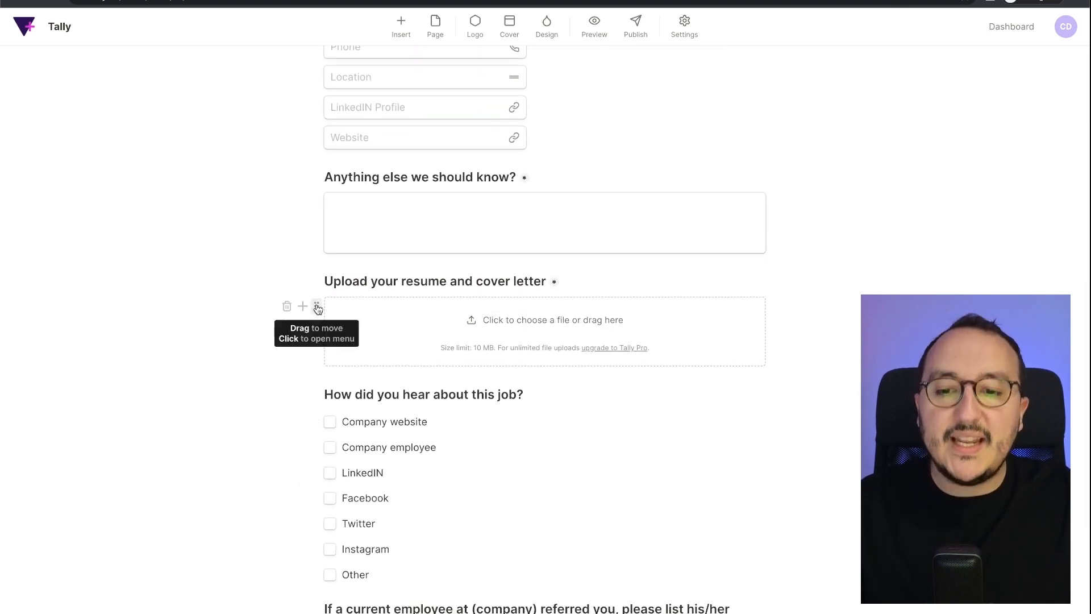
click(421, 196)
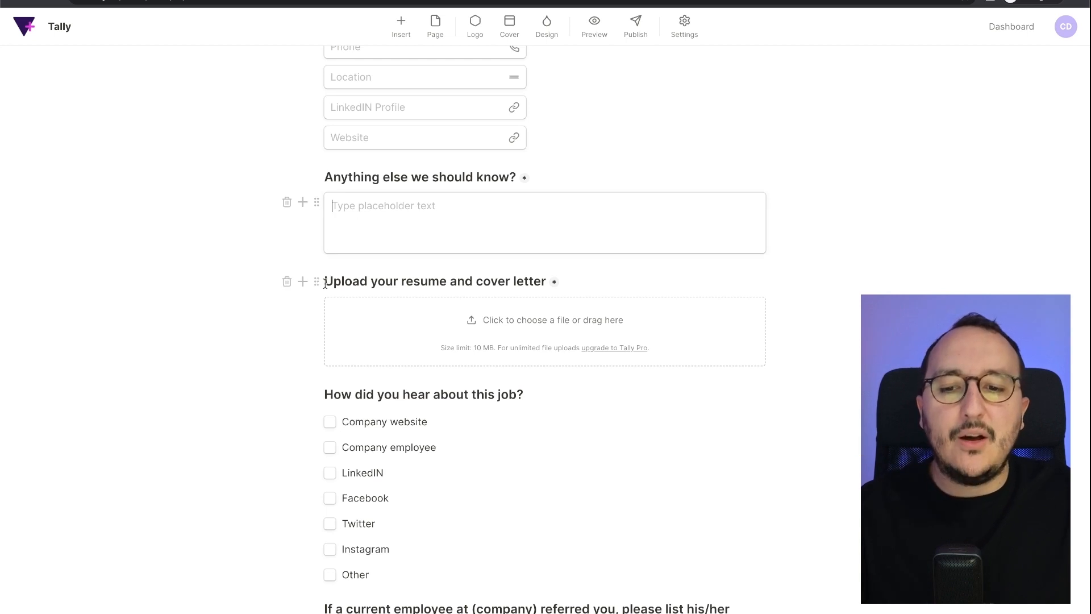
click(328, 317)
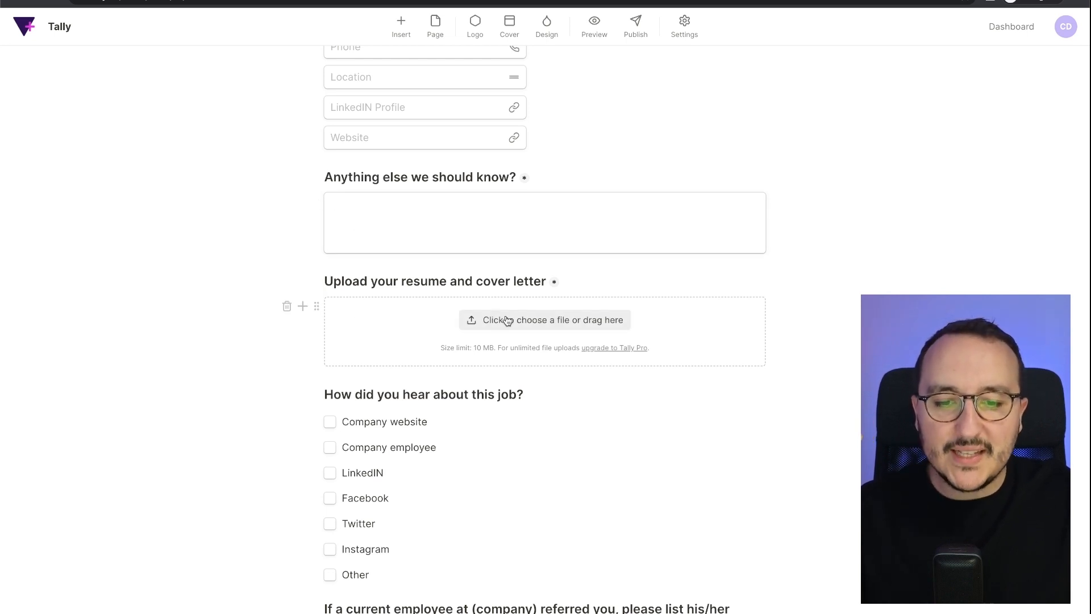
click(316, 307)
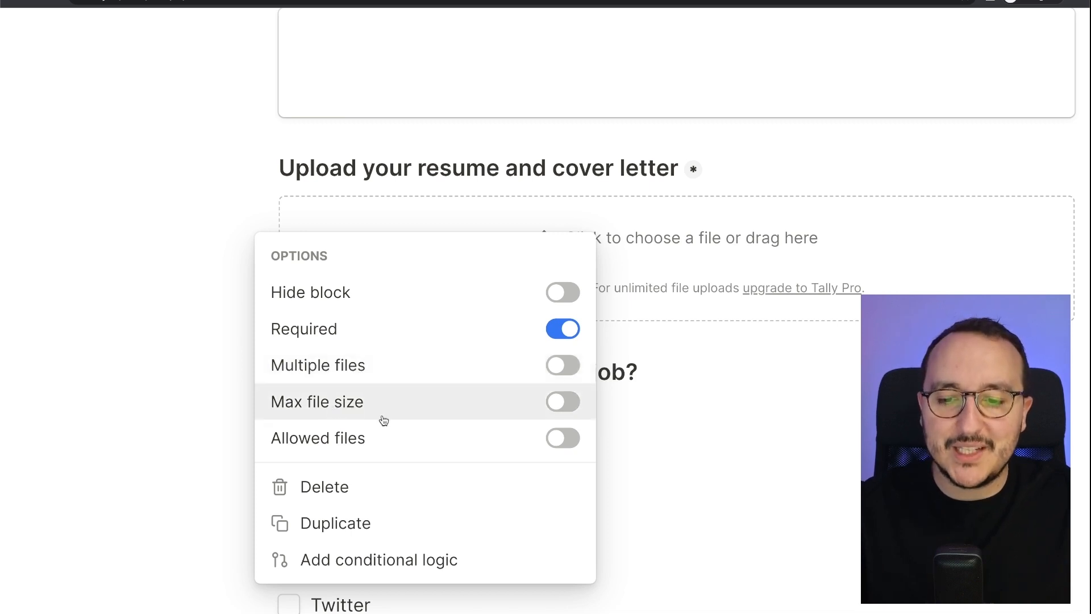
click(658, 419)
scroll(796, 420, down, 5)
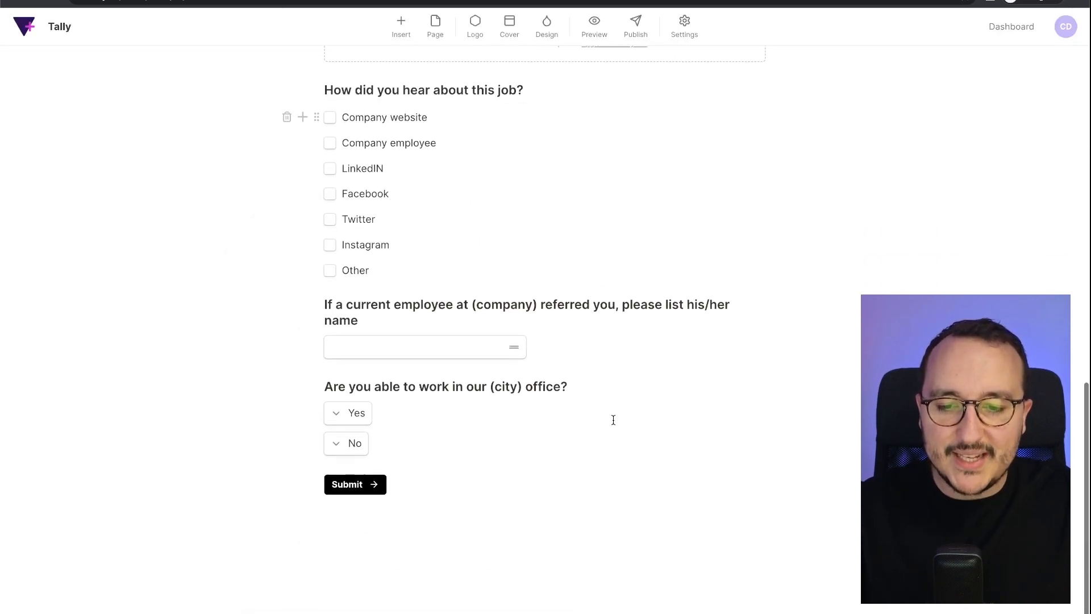
scroll(613, 419, up, 15)
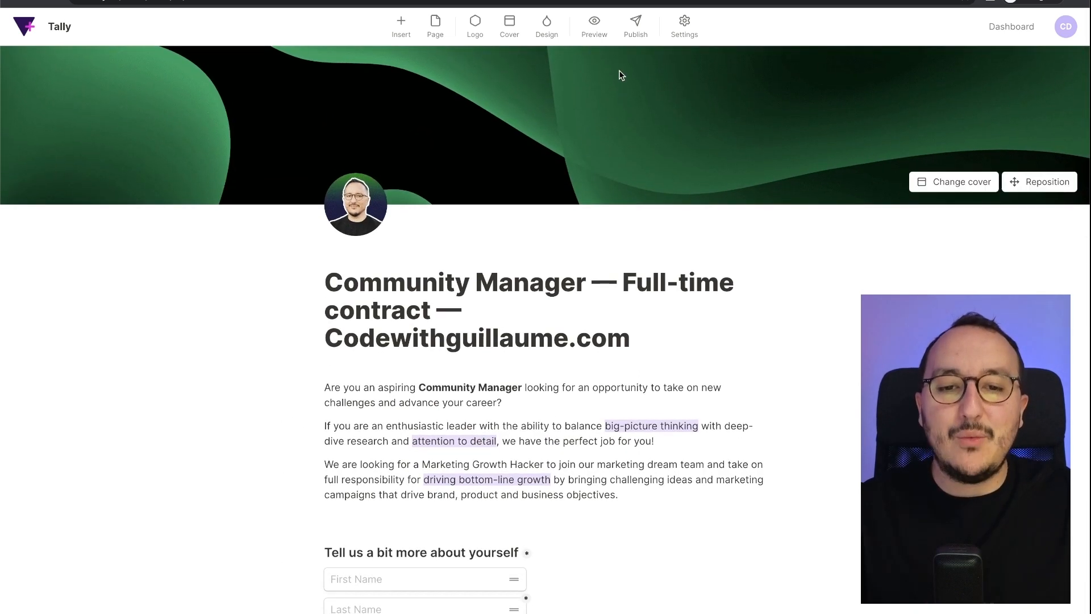
- Publish the Community Manager form, then start a new blank form from the Dashboard
click(633, 35)
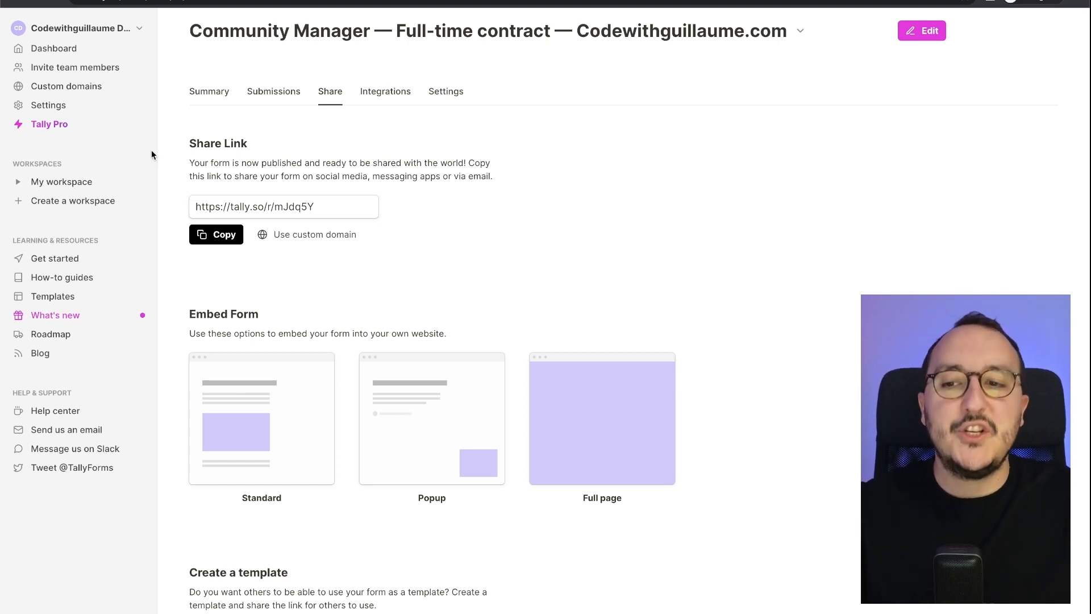
click(55, 49)
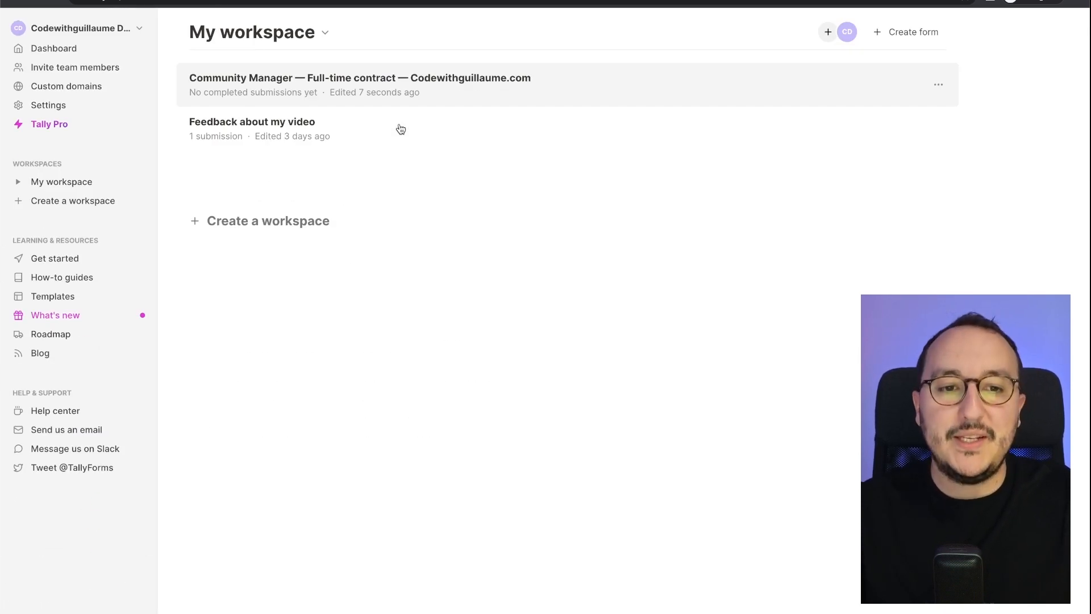
click(909, 32)
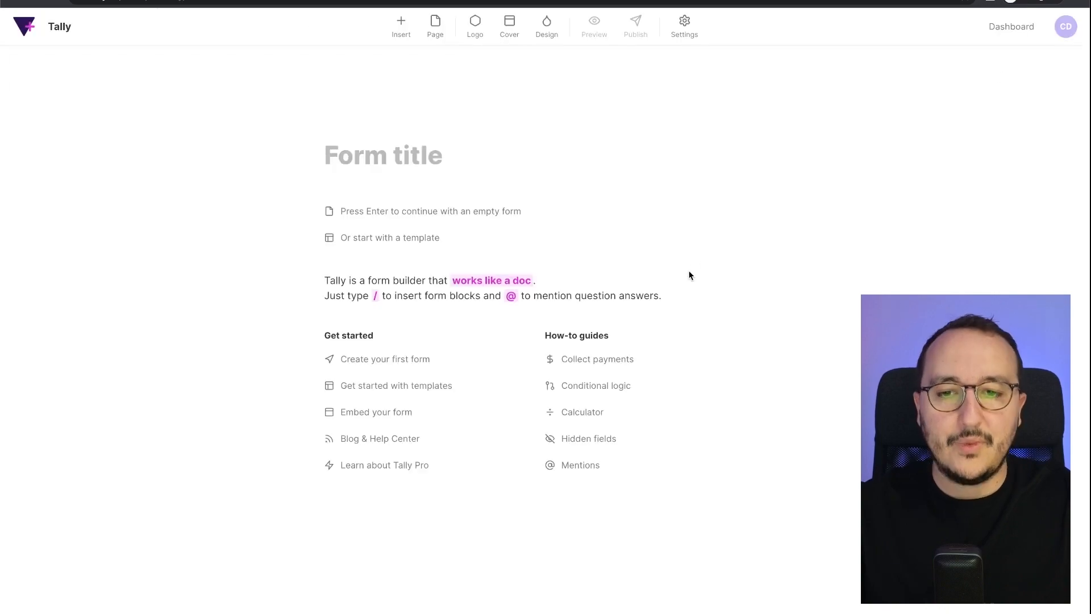
- Browse the template gallery for the new form, then filter it to 'By my team' templates
click(345, 236)
scroll(456, 292, down, 15)
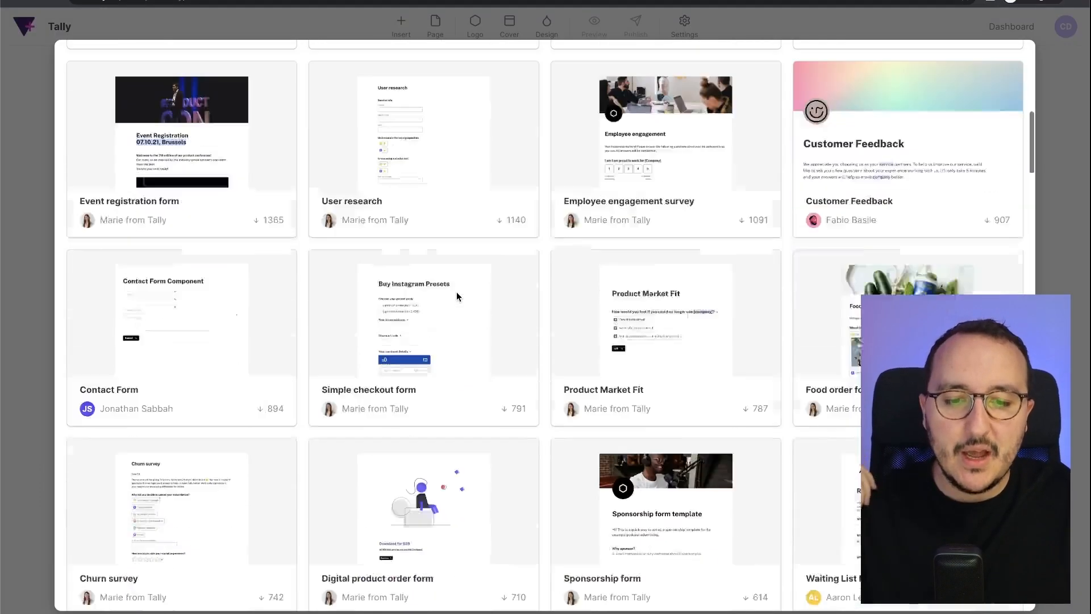
scroll(458, 297, down, 20)
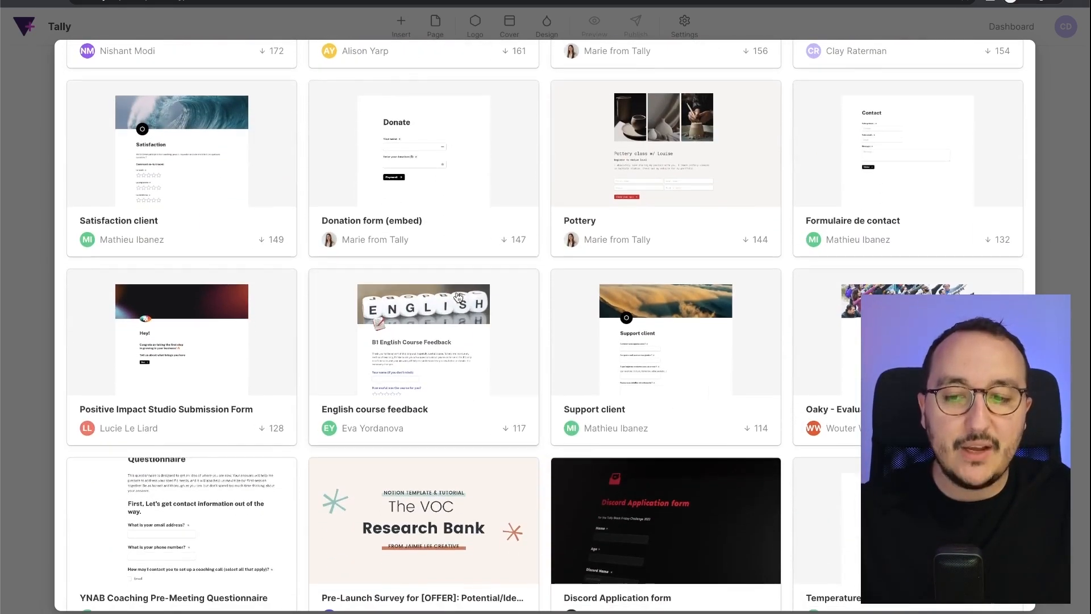
scroll(458, 296, down, 6)
scroll(457, 297, down, 8)
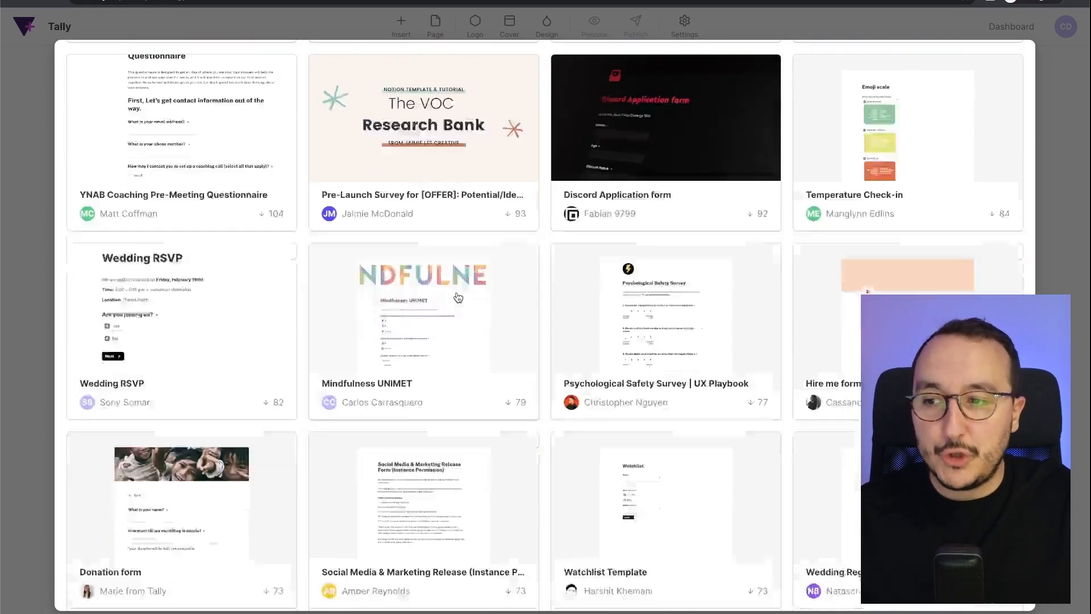
scroll(458, 297, down, 5)
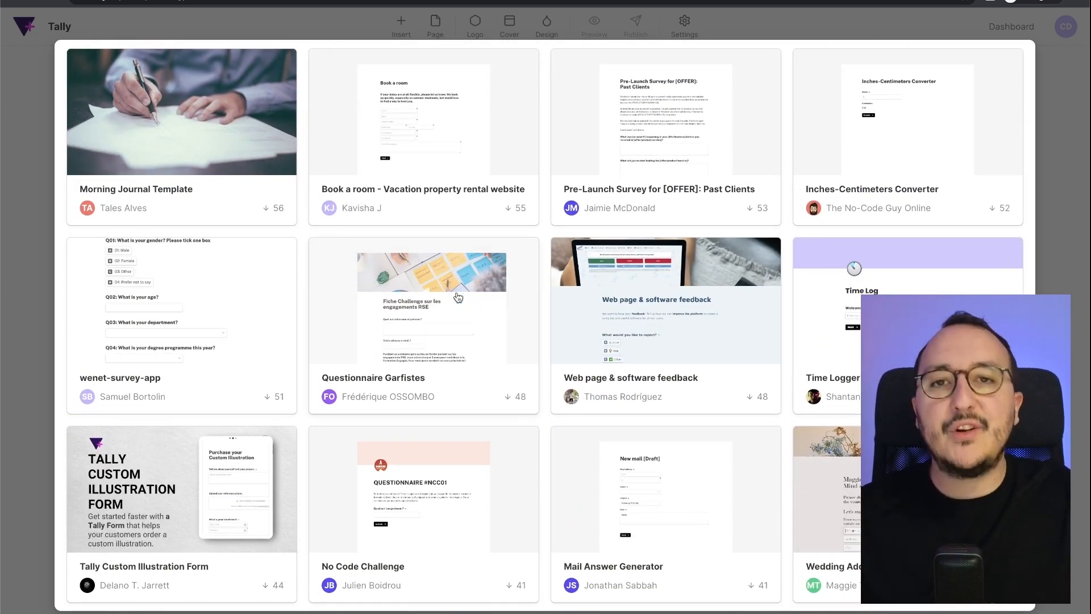
scroll(458, 297, down, 15)
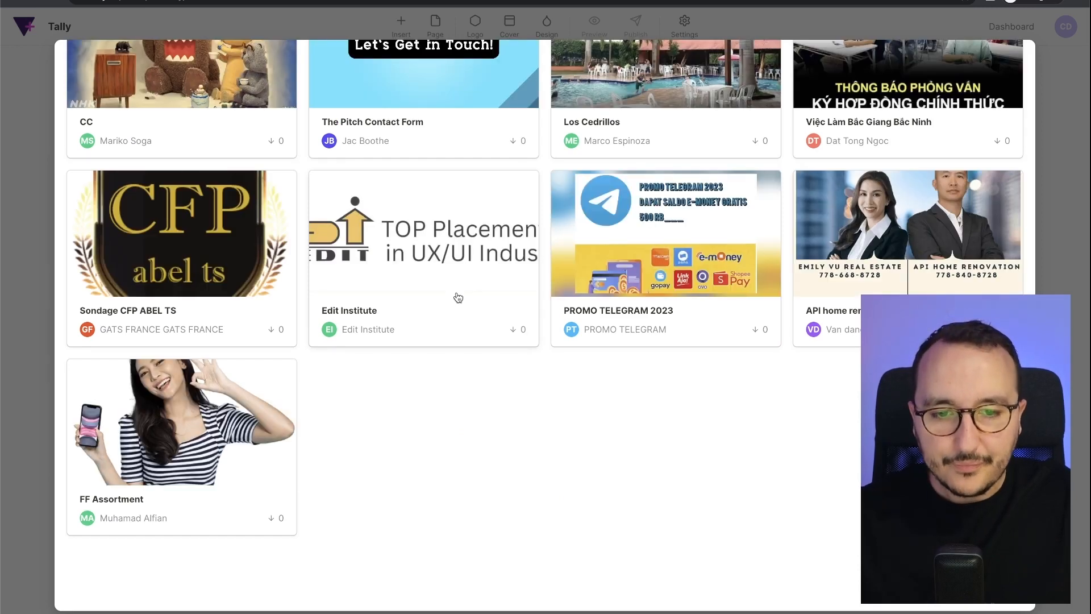
scroll(458, 296, up, 3)
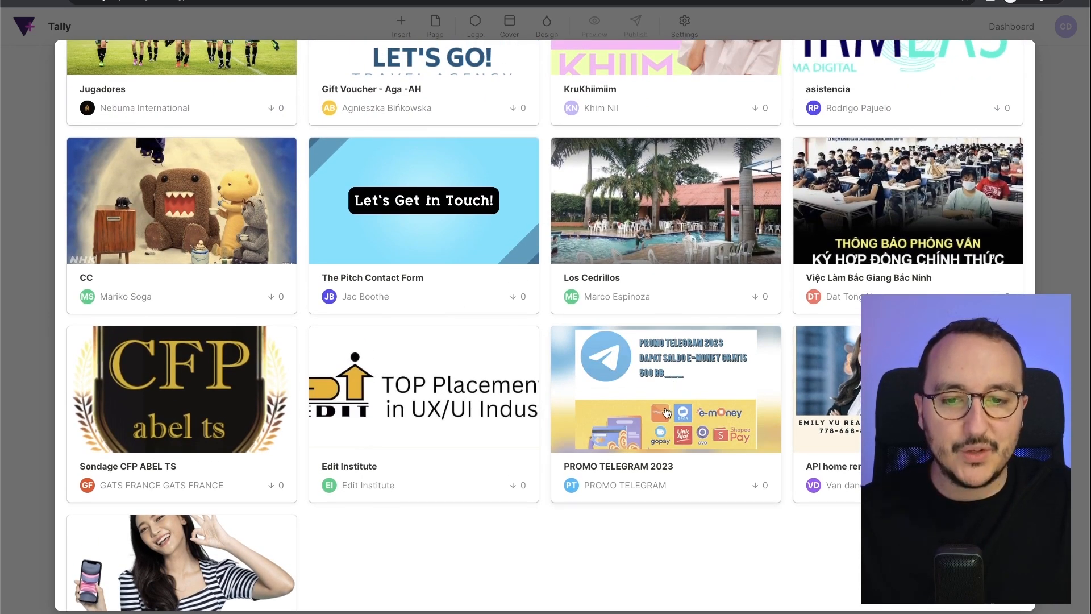
scroll(667, 413, up, 1)
scroll(667, 412, up, 3)
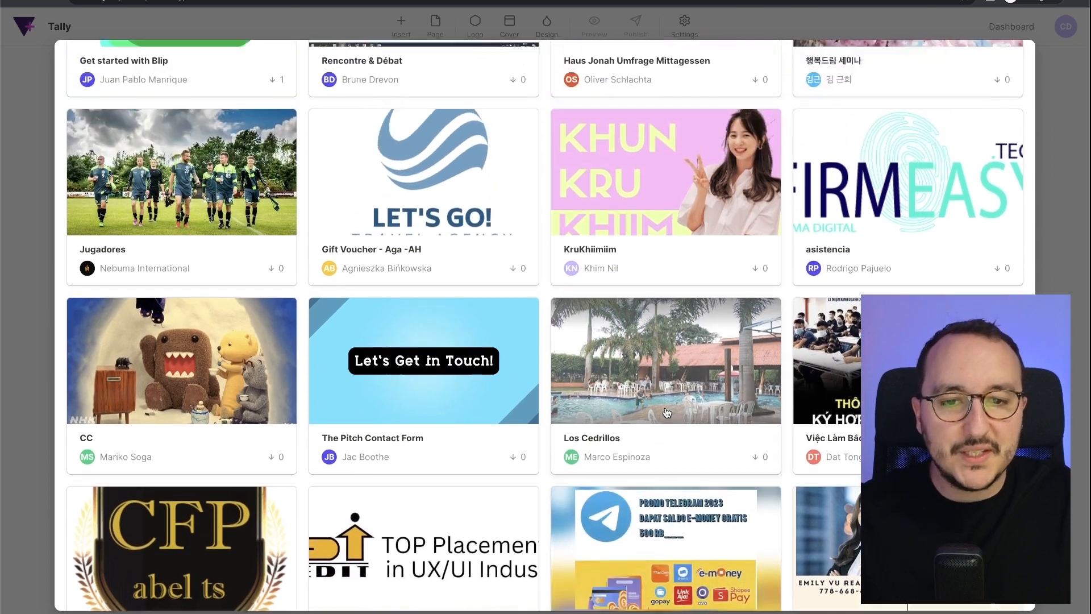
scroll(662, 304, up, 2)
scroll(659, 295, up, 3)
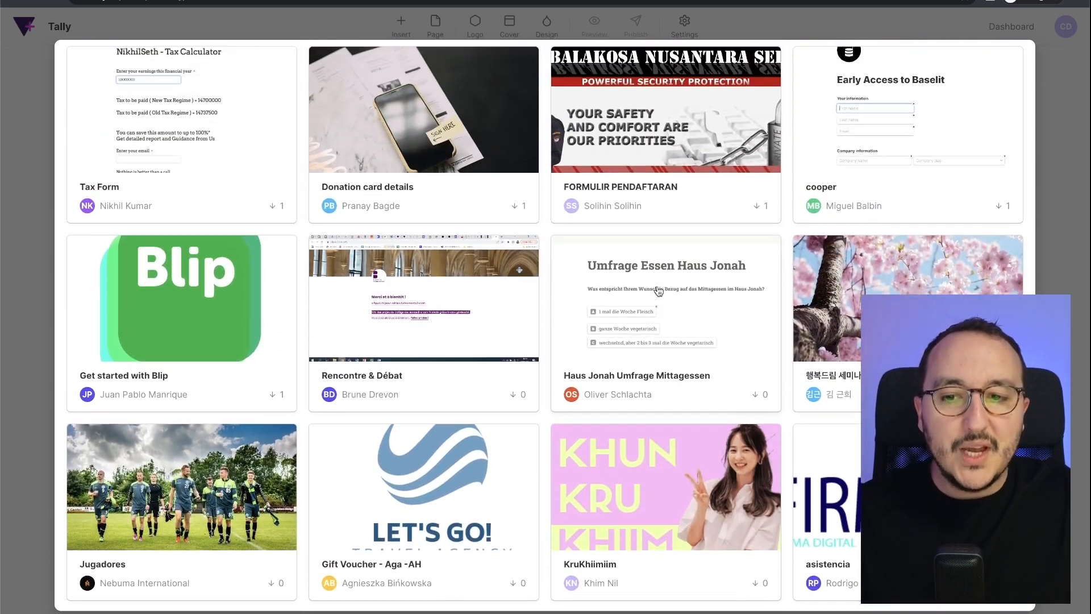
scroll(659, 291, up, 1)
scroll(622, 260, up, 15)
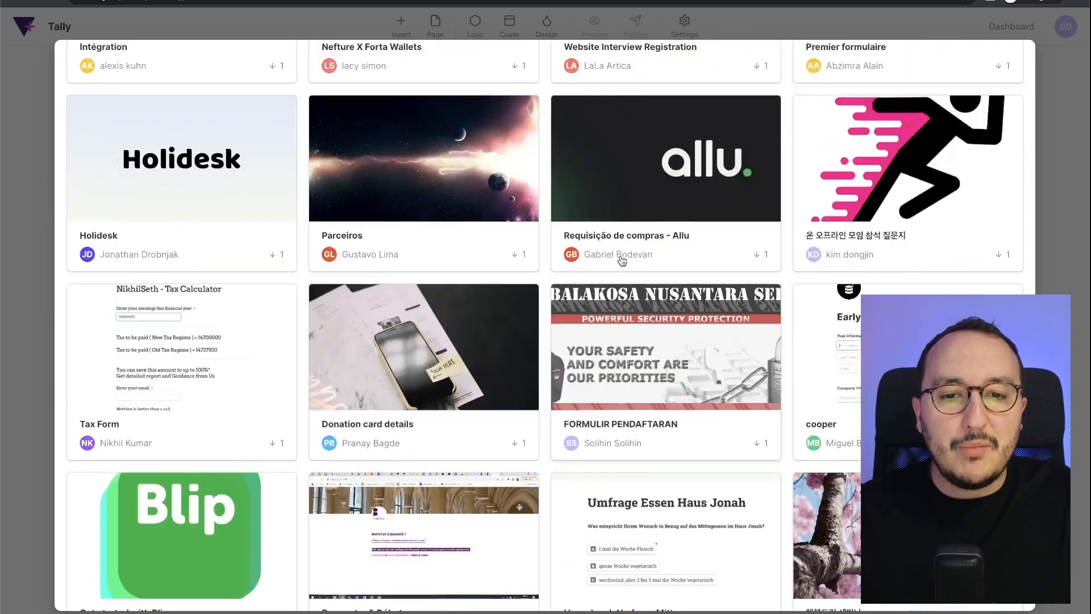
scroll(622, 261, up, 20)
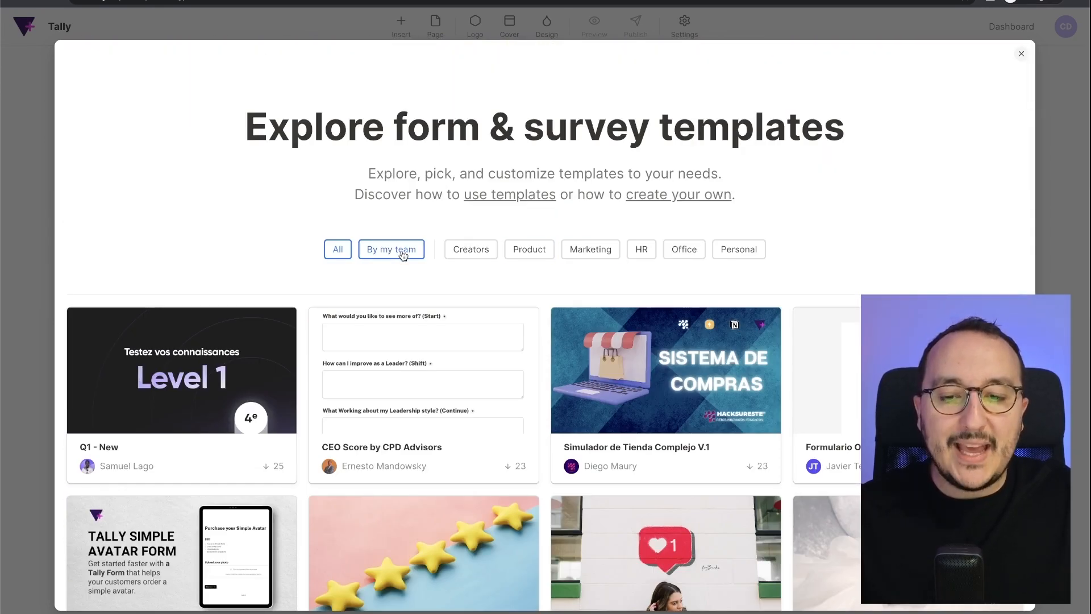
click(403, 255)
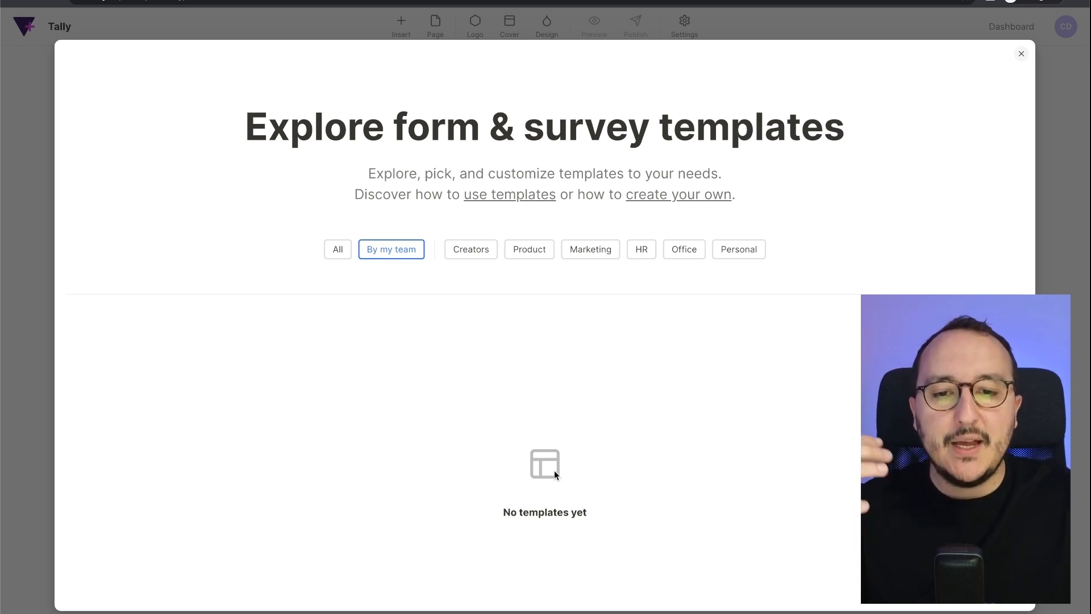
- Open the Help center article on creating your own templates and scroll to its usage section
click(681, 200)
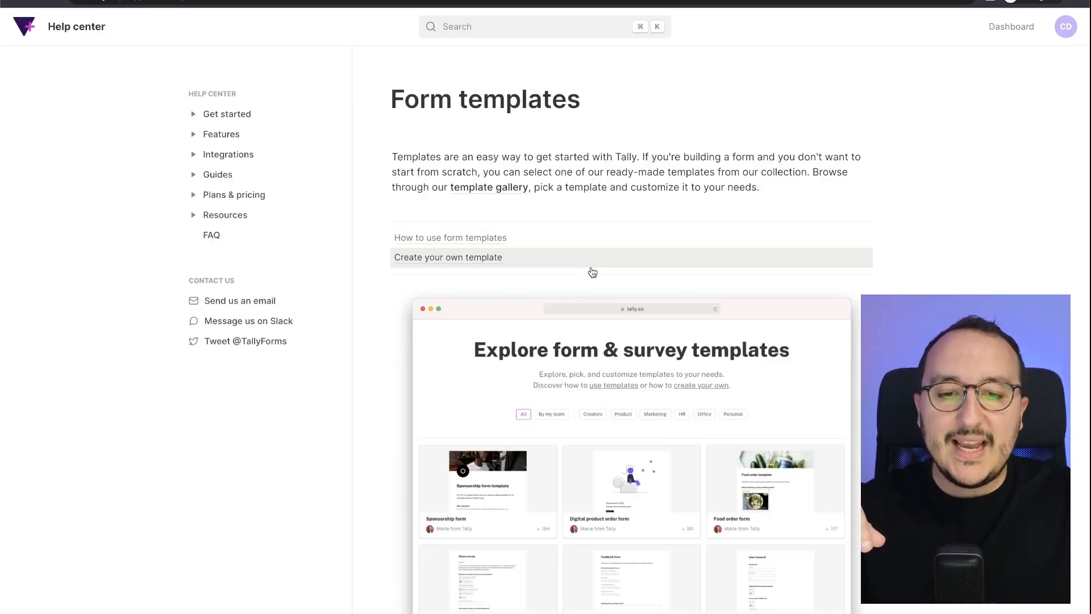
scroll(592, 272, down, 2)
scroll(593, 273, down, 8)
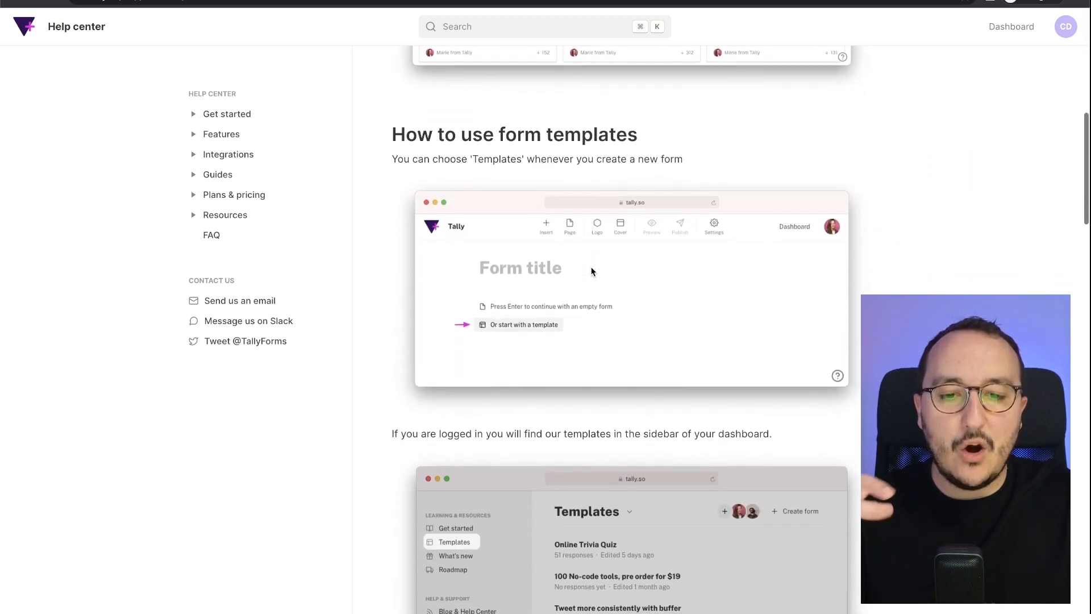
scroll(591, 271, down, 10)
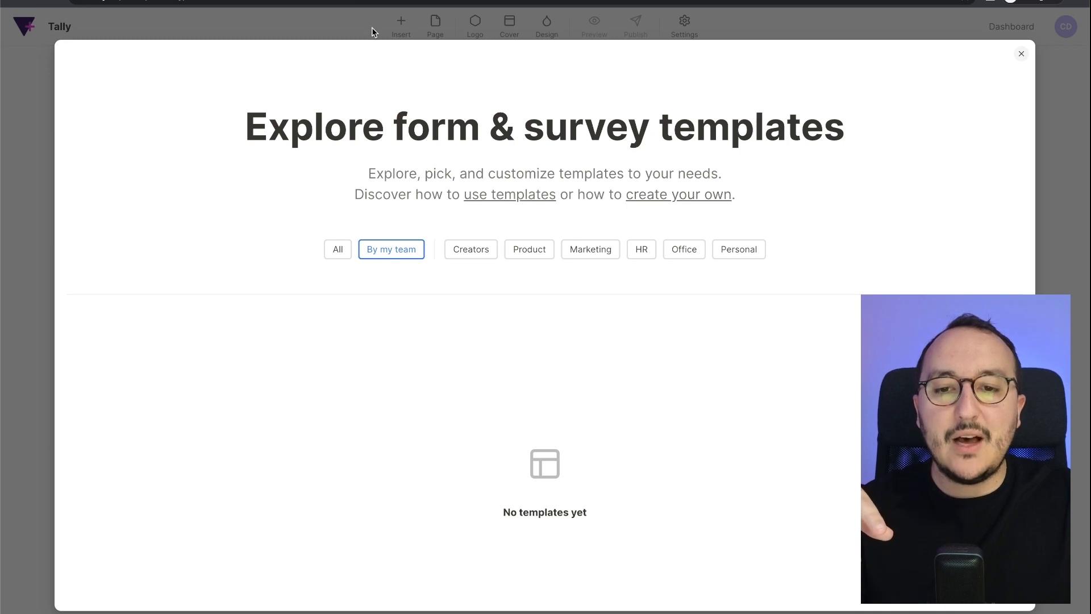
- Title the empty form 'Collect emails template', add the line 'Here's a template to collect emails', and start a block below
click(373, 29)
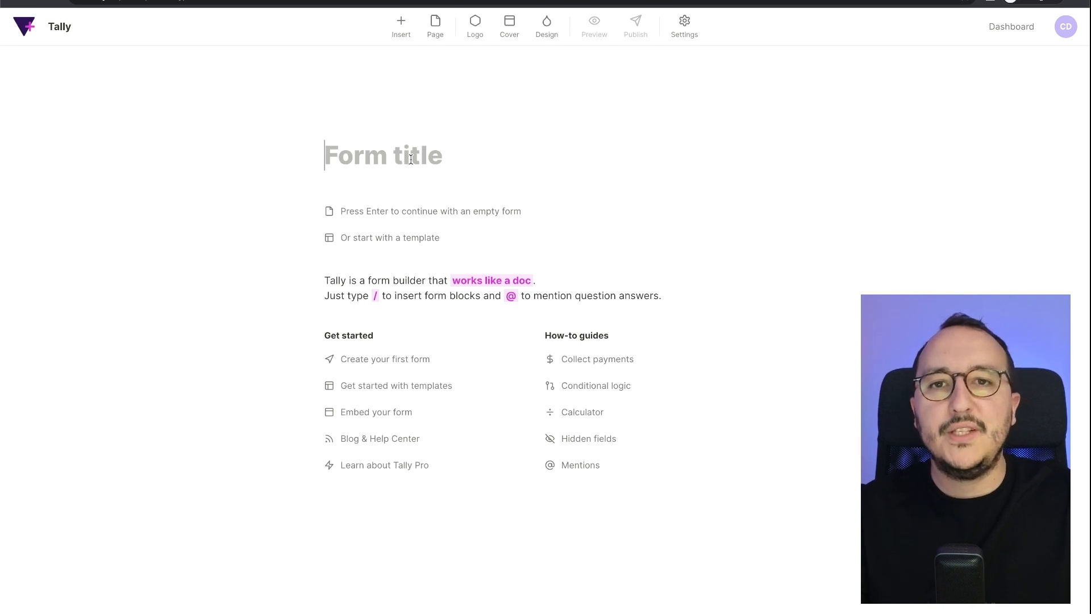
text(Collect )
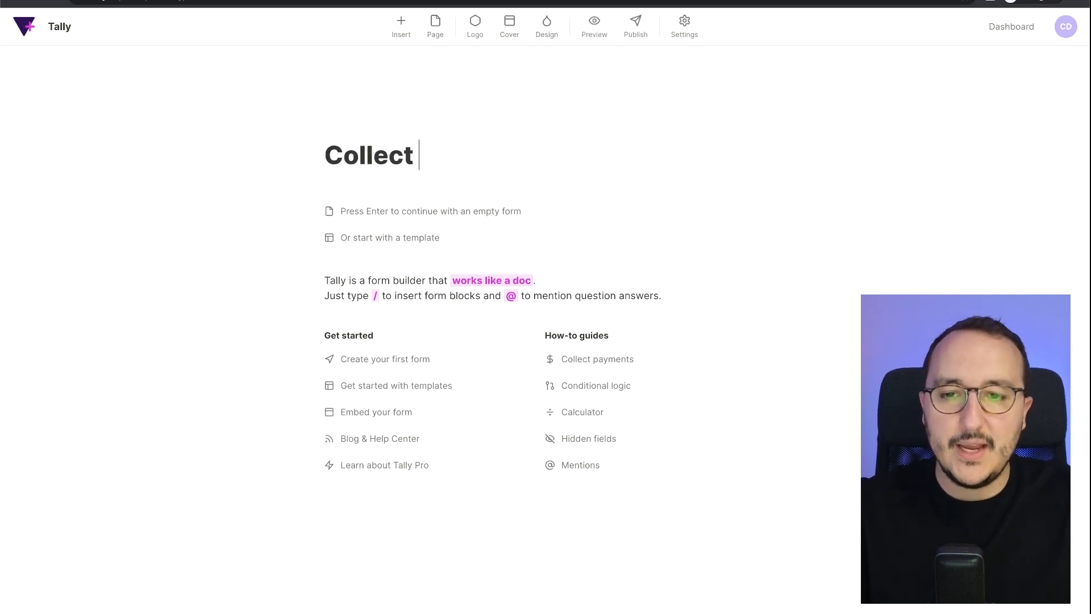
text(emails template)
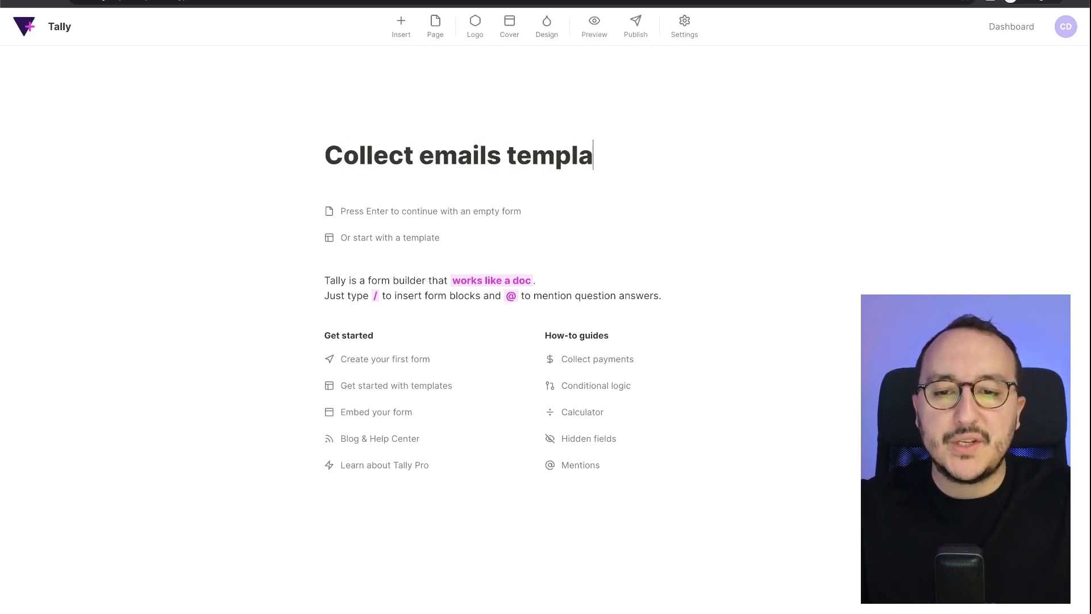
key(Return)
text(Here's)
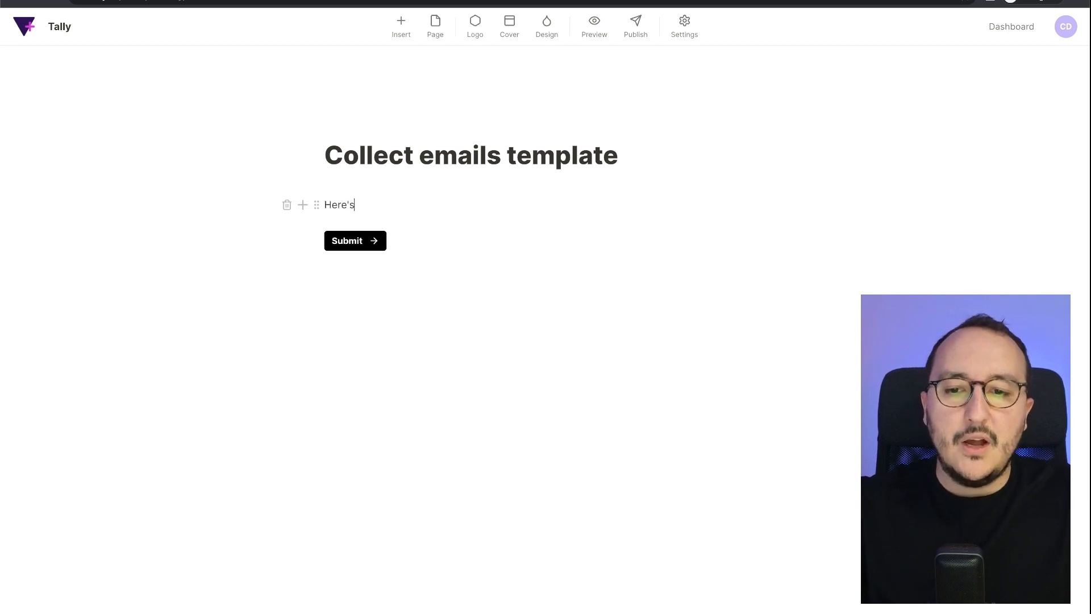
text( a template to collect emails)
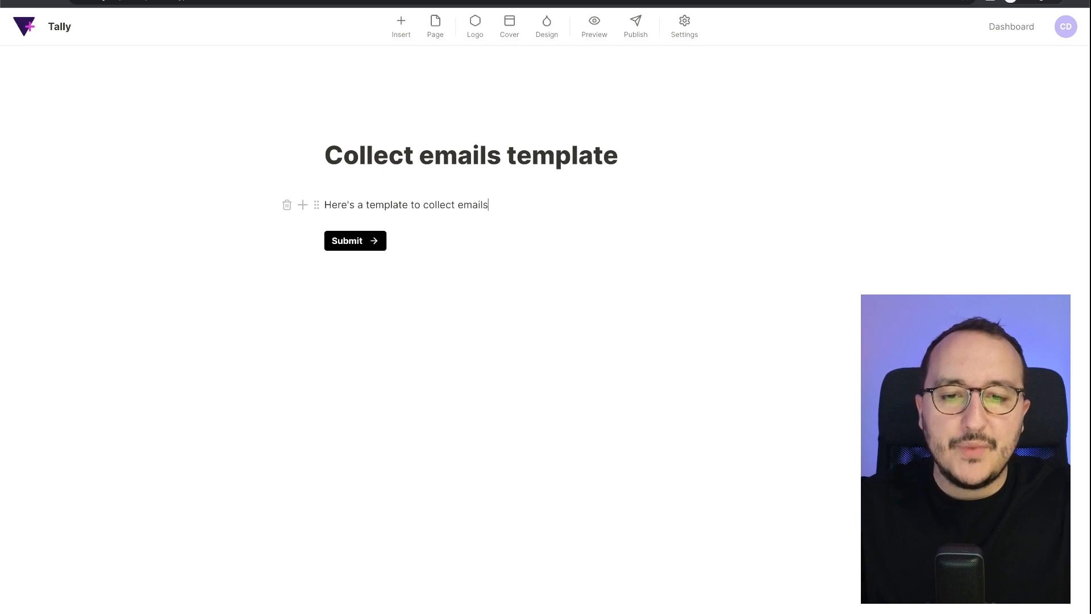
key(Return)
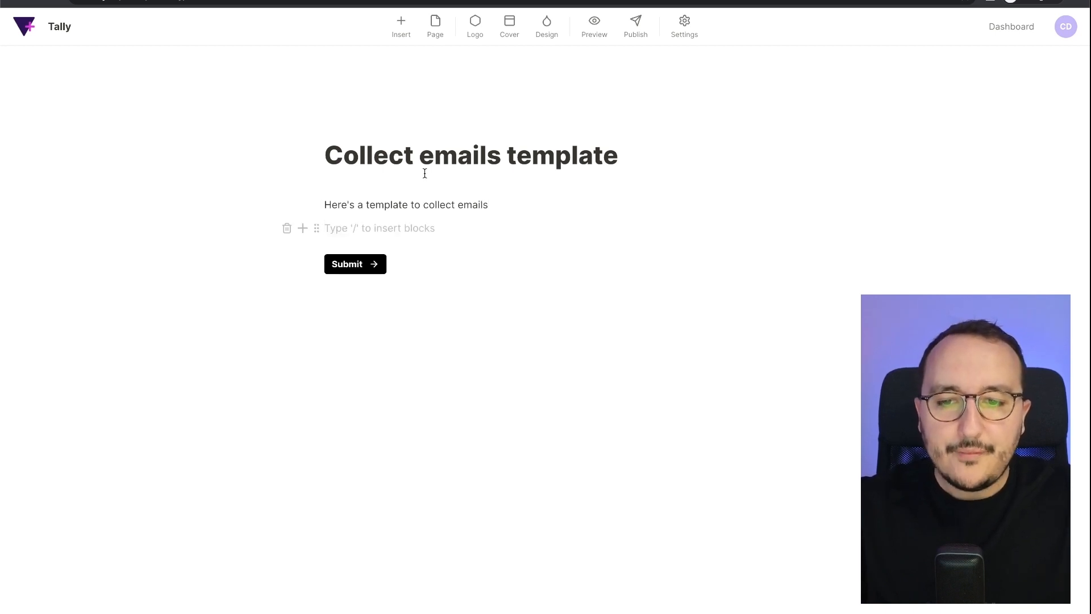
- Insert an Email input block and drag it into place beside the description
click(302, 229)
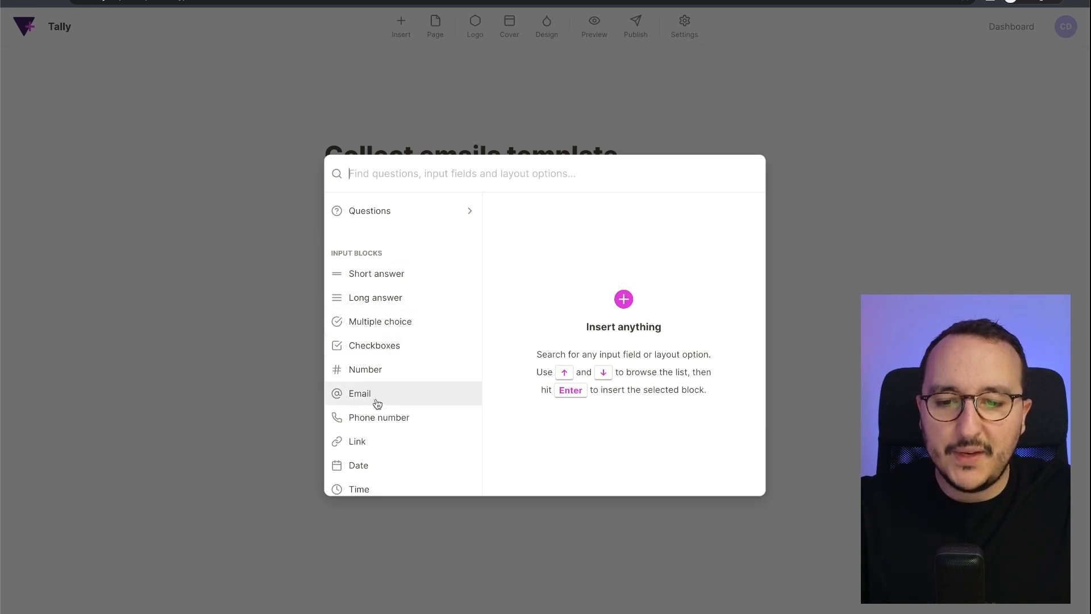
mouse_move(376, 402)
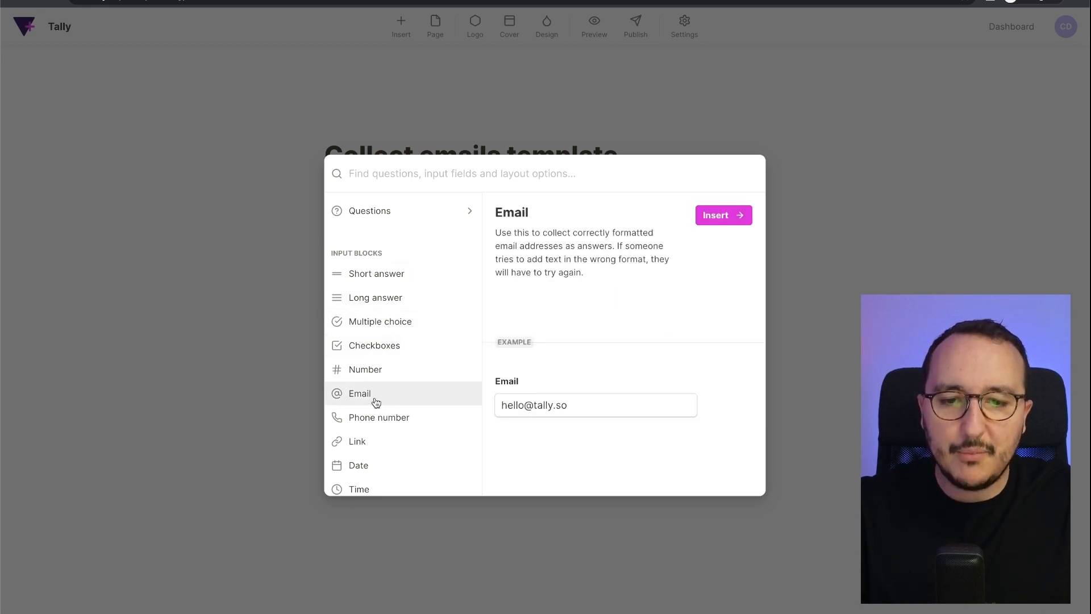
click(721, 221)
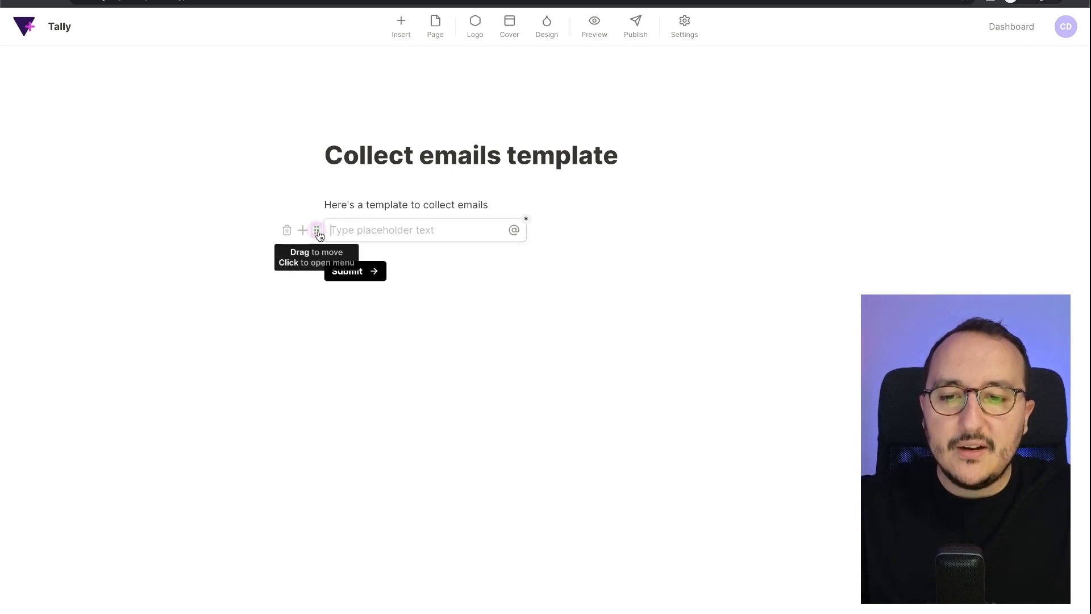
drag(316, 237, 320, 199)
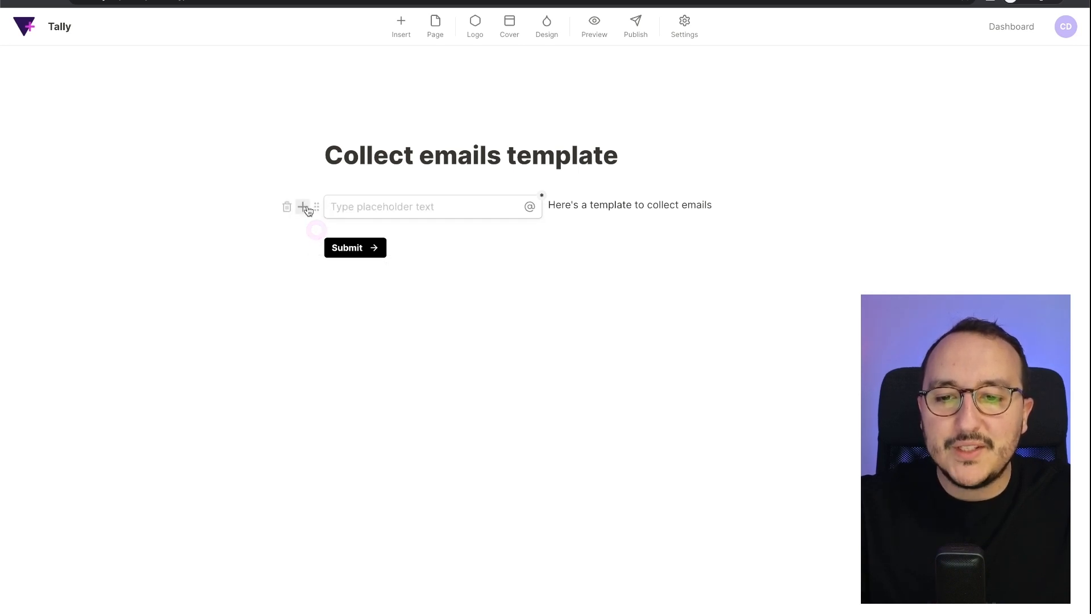
drag(305, 207, 609, 222)
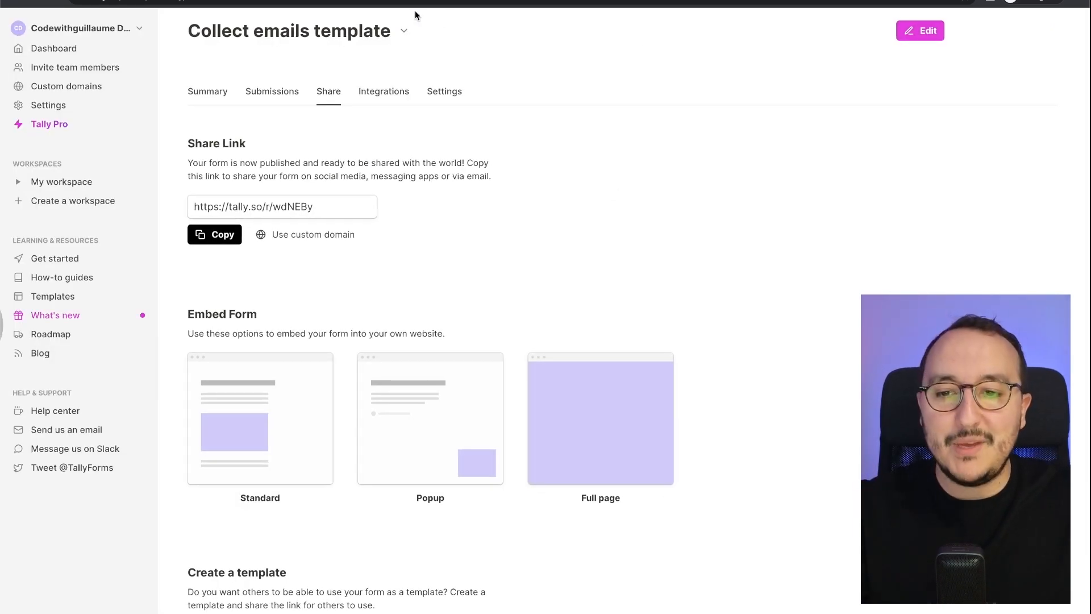
- Start a template from the form named 'Collect email' with Public privacy
scroll(432, 185, down, 4)
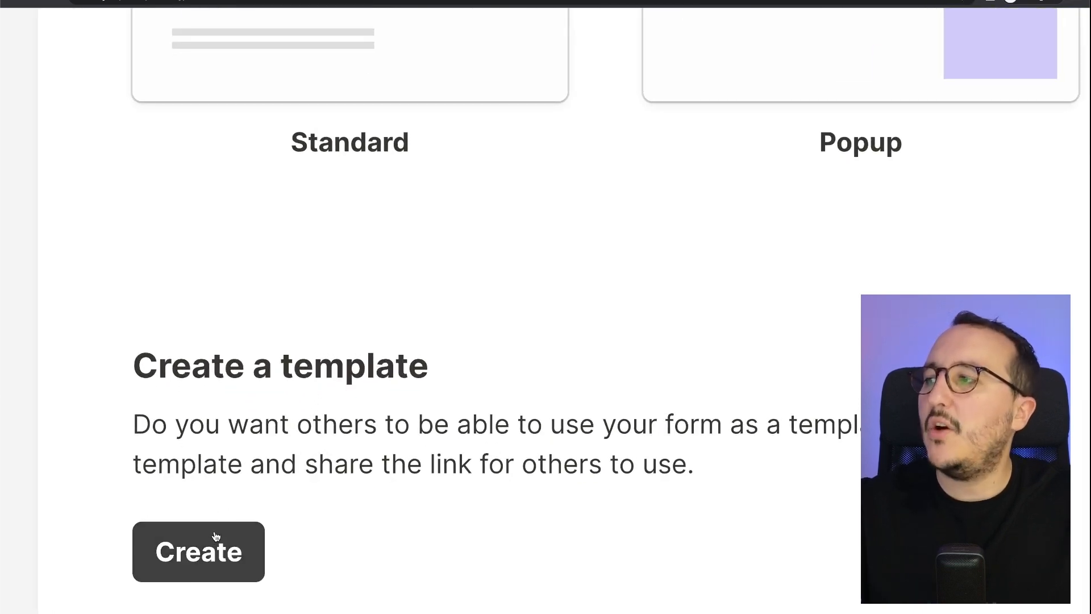
click(192, 569)
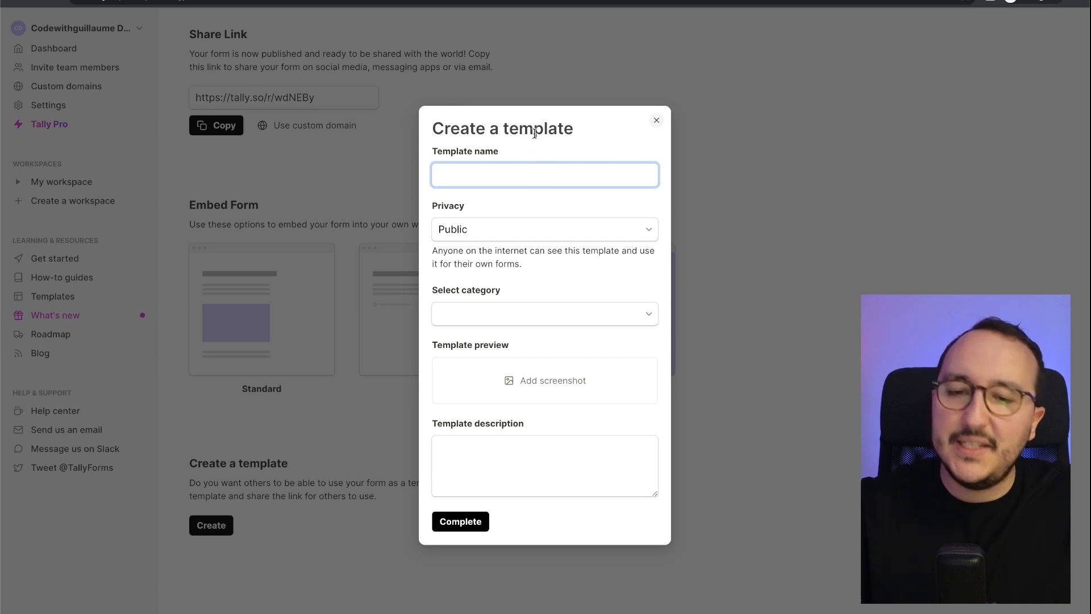
text(Colle)
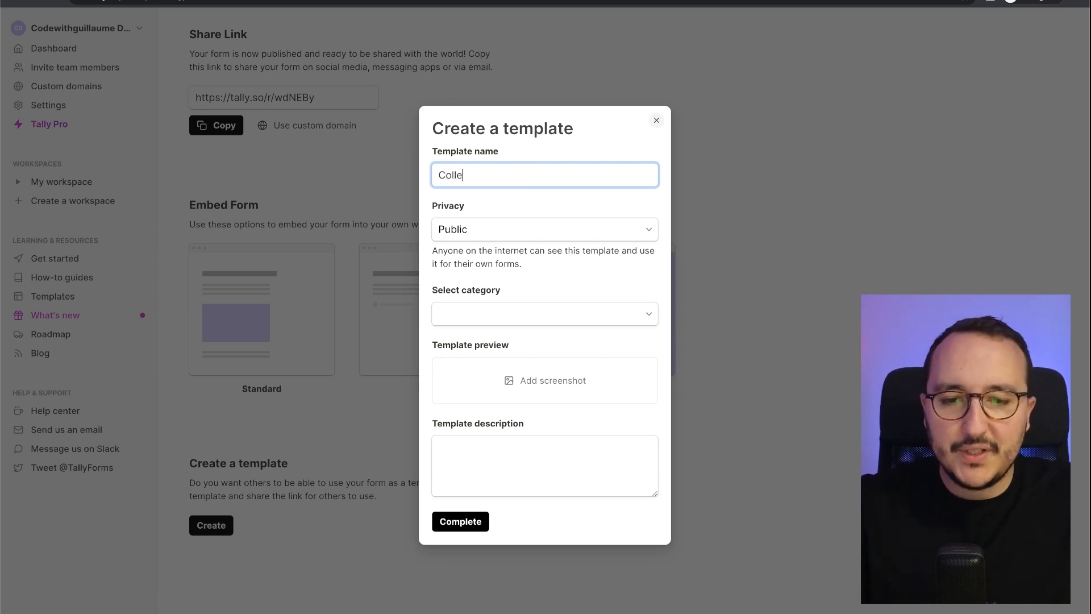
text(ct email)
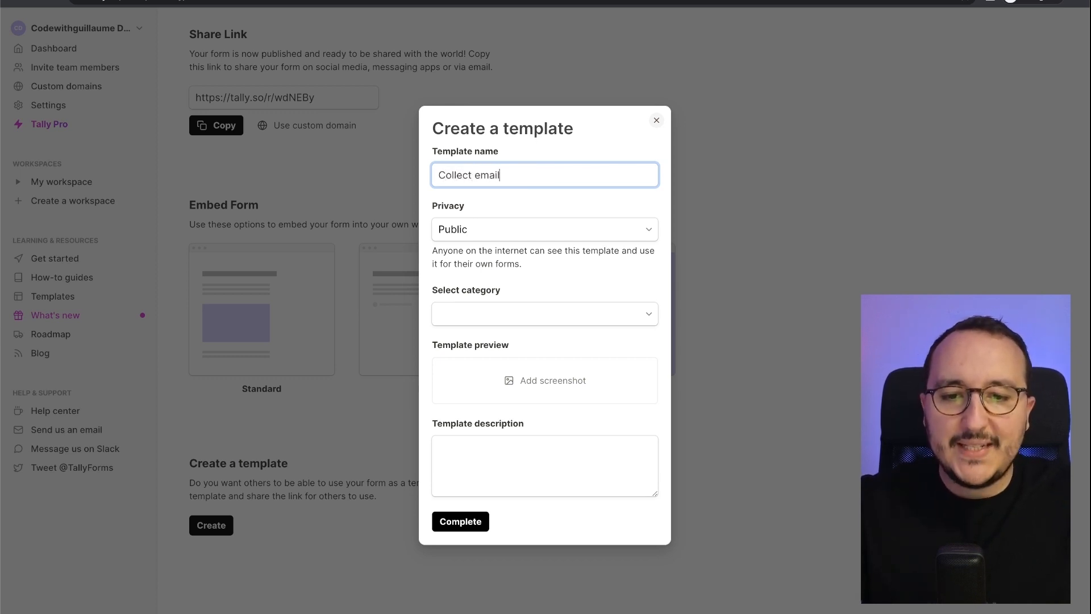
click(544, 229)
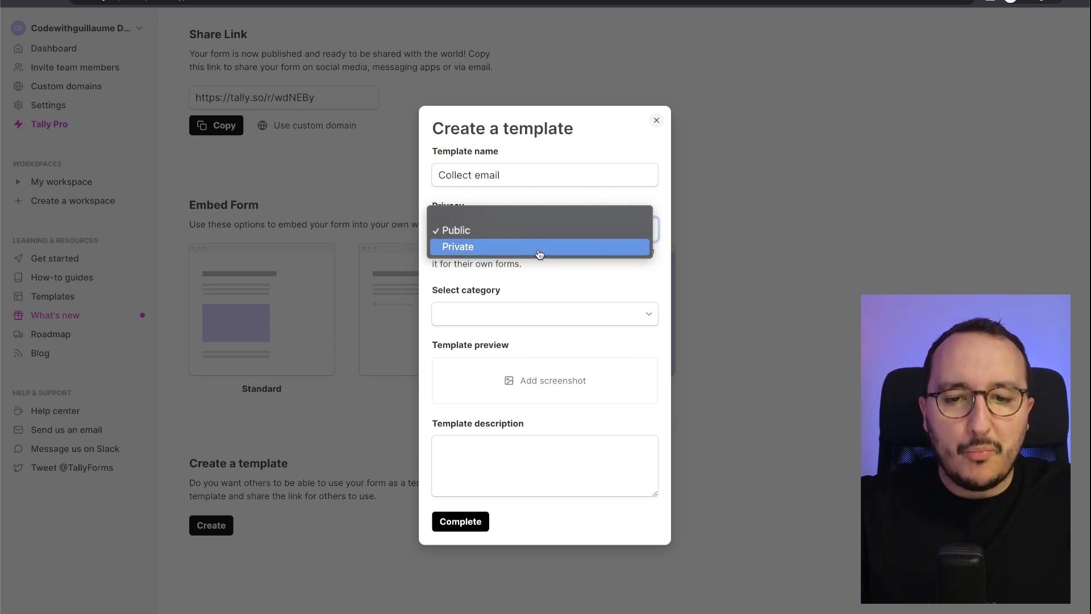
click(541, 248)
click(538, 279)
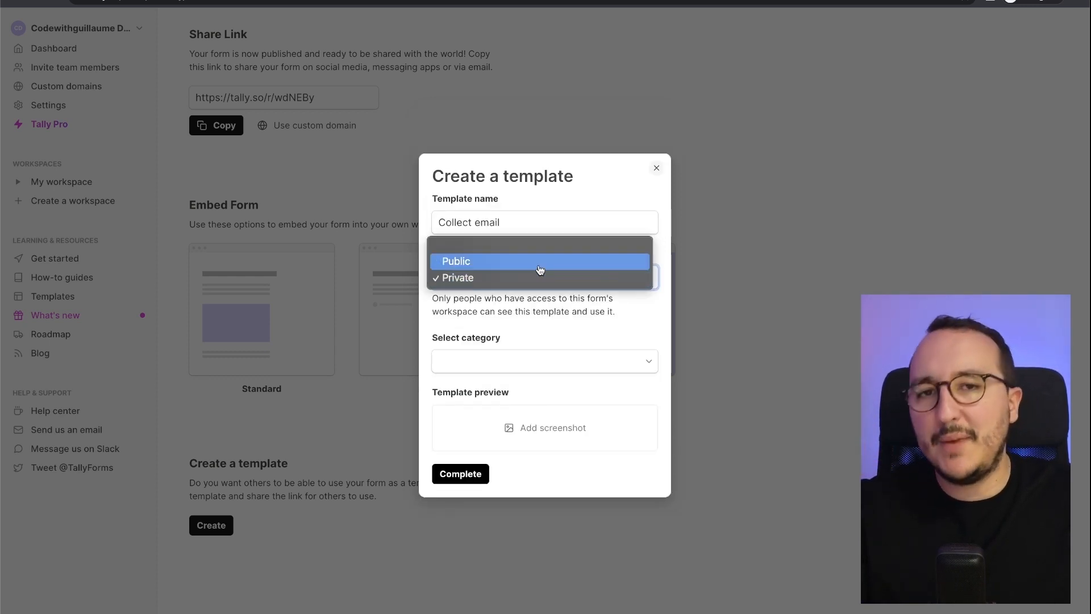
click(539, 269)
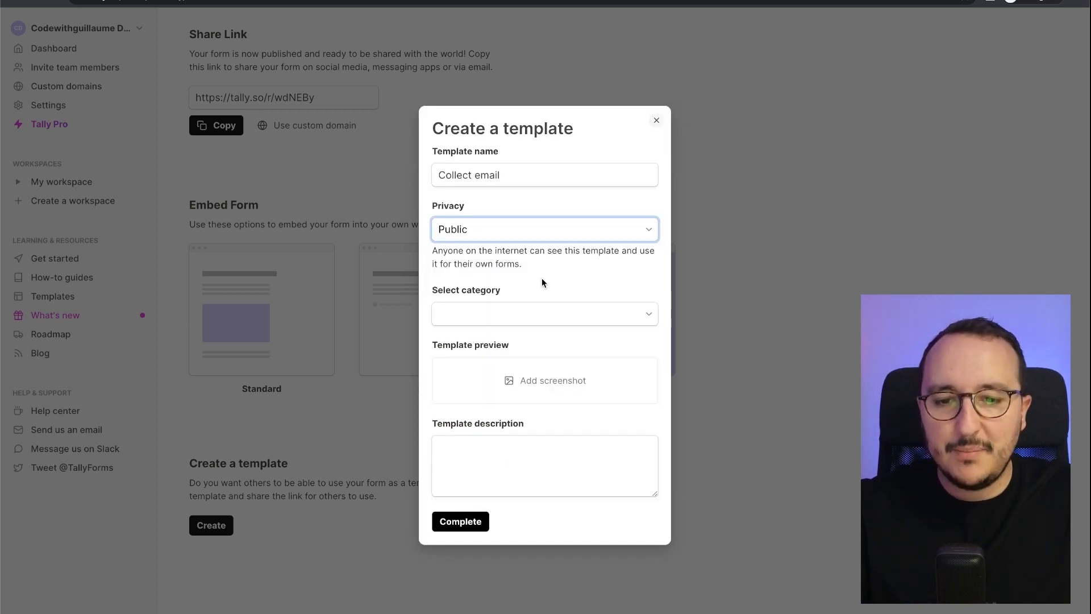
- Put the template in the Marketing category, describe it as a basic template to collect emails, and complete it
click(536, 317)
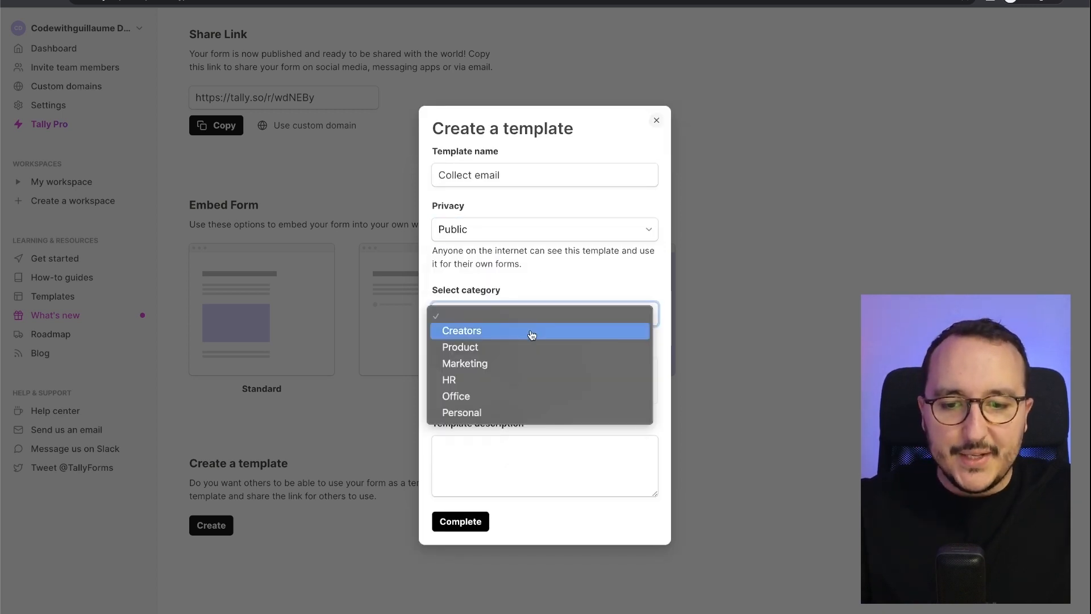
click(528, 363)
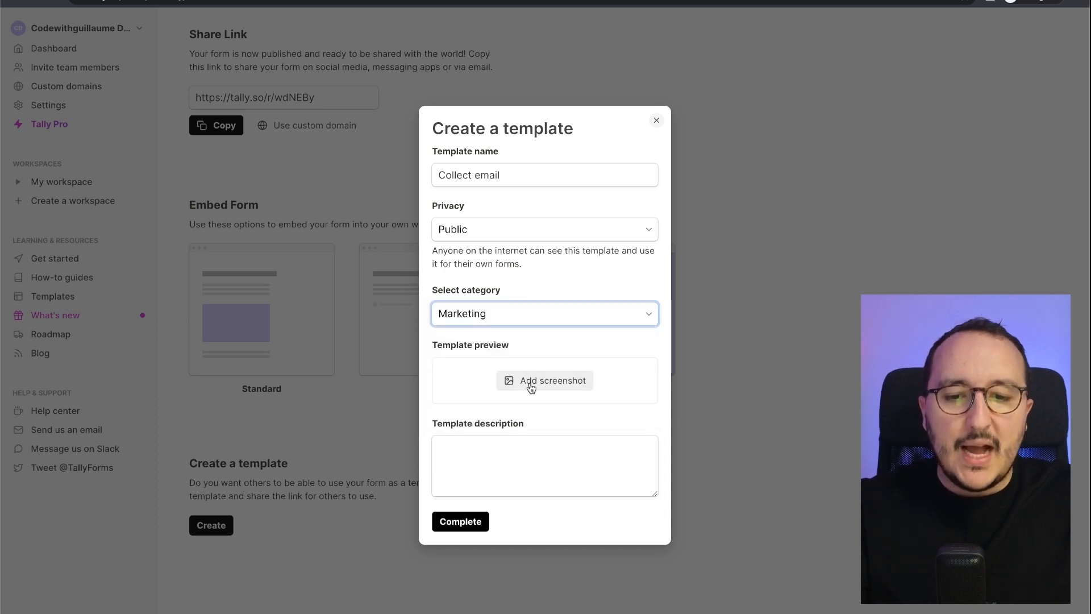
click(526, 481)
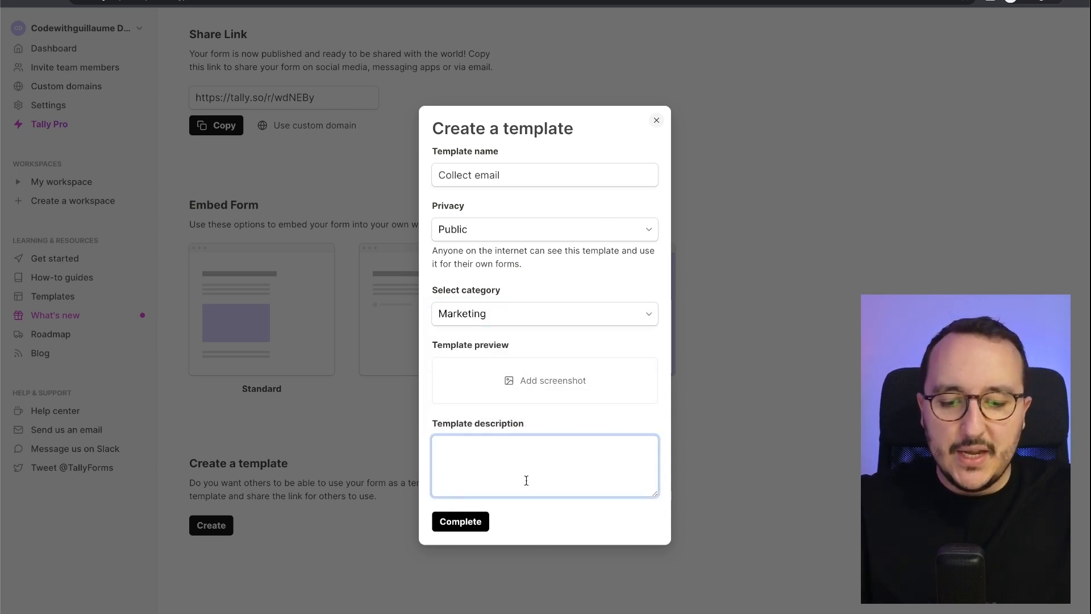
text(This is a basci)
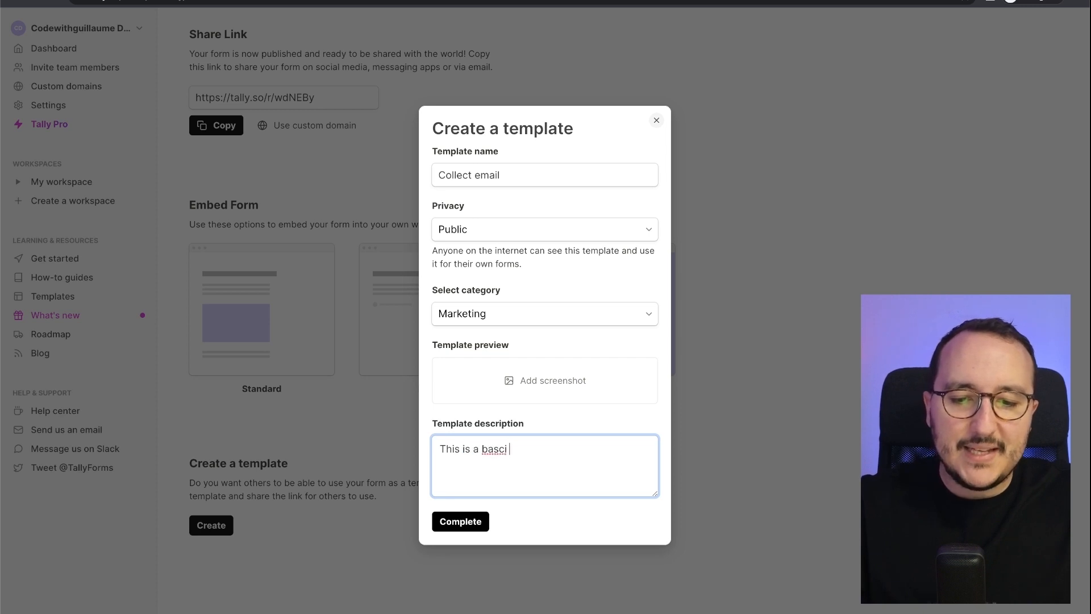
key(BackSpace)
key(BackSpace)
key(BackSpace)
text(ic tempalte)
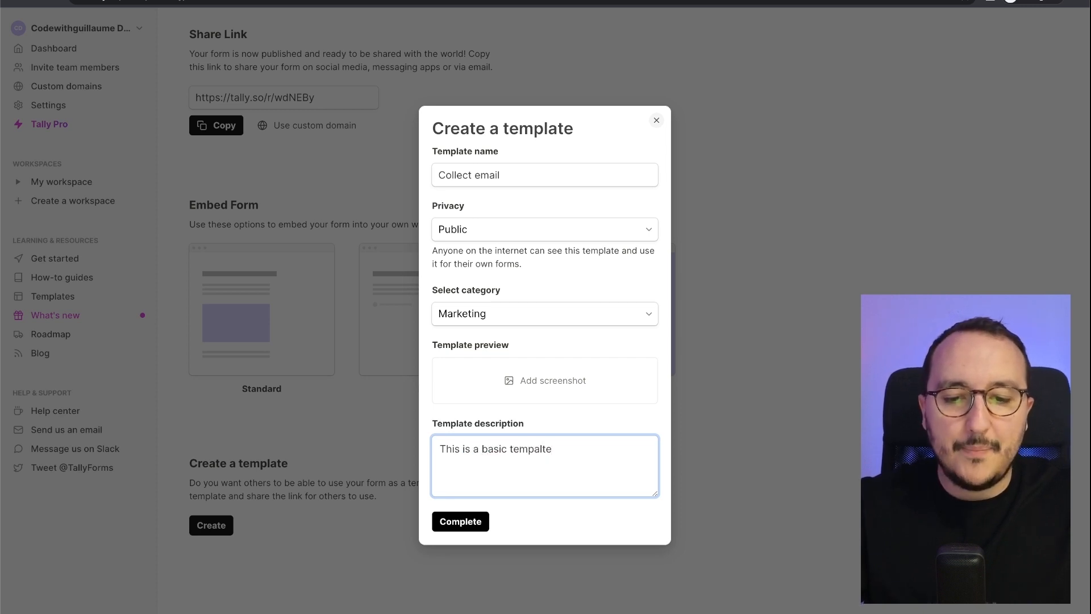
text( t)
key(BackSpace)
key(BackSpace)
key(BackSpace)
key(BackSpace)
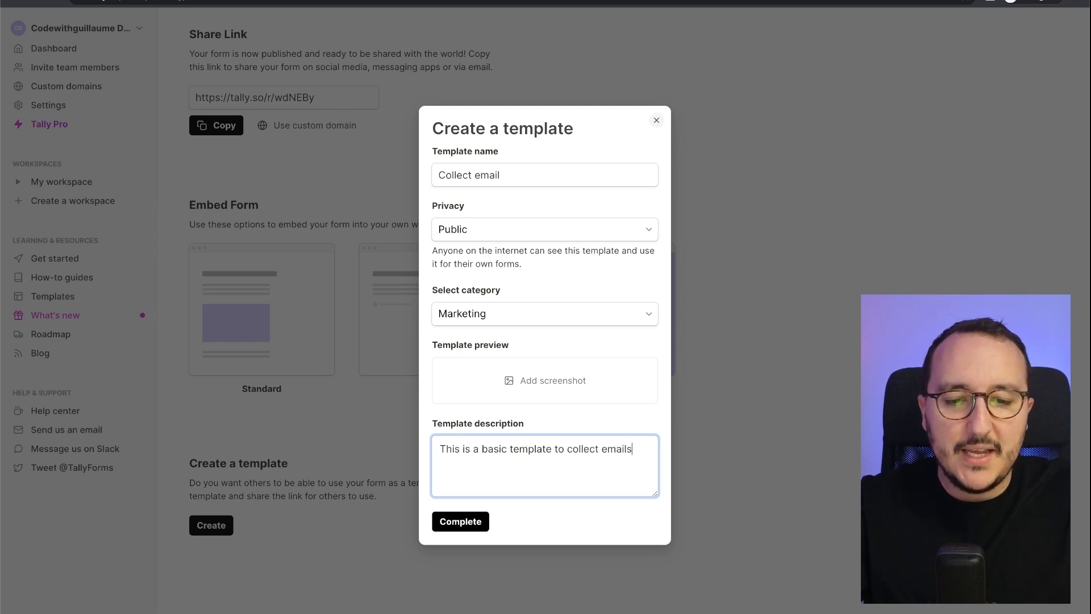
click(474, 527)
- Permanently delete the Collect email template from the Share page
scroll(472, 530, down, 3)
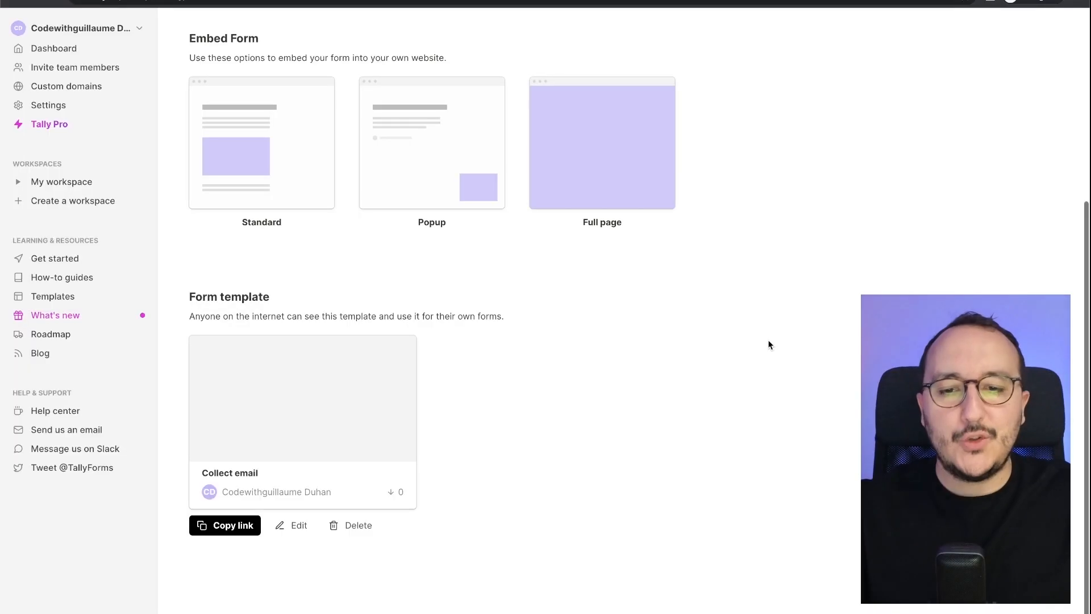
click(364, 532)
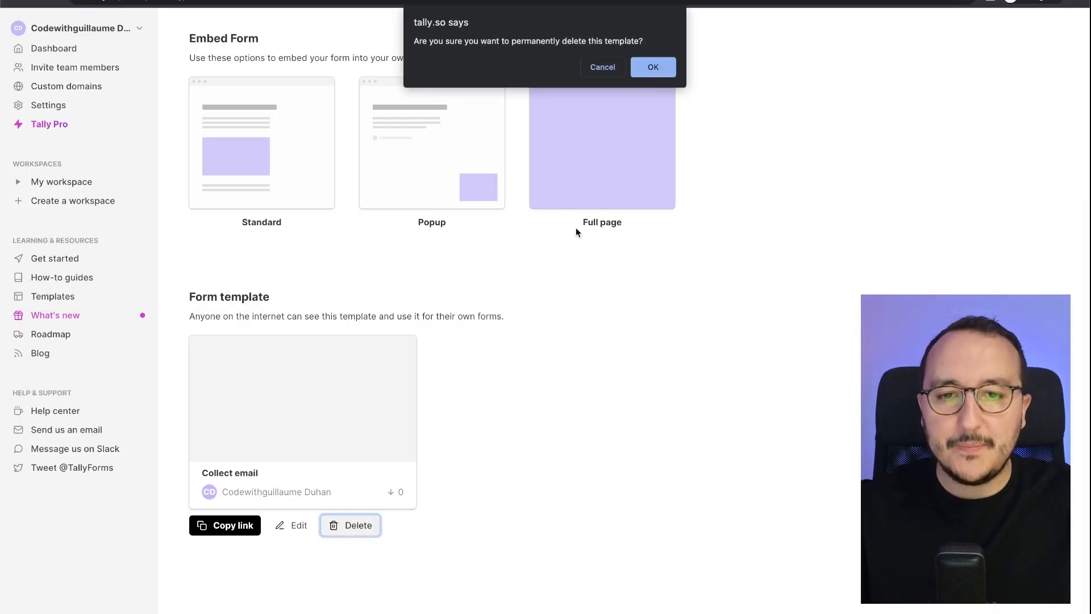
click(658, 67)
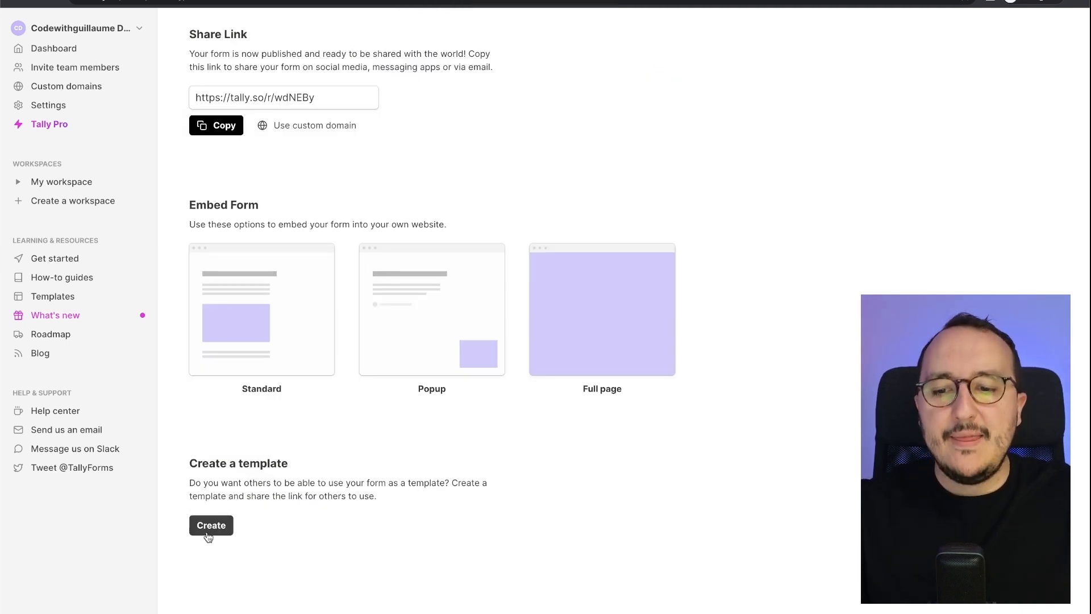
- Return to the forms list and open the Collect emails template form in the editor
scroll(372, 550, up, 3)
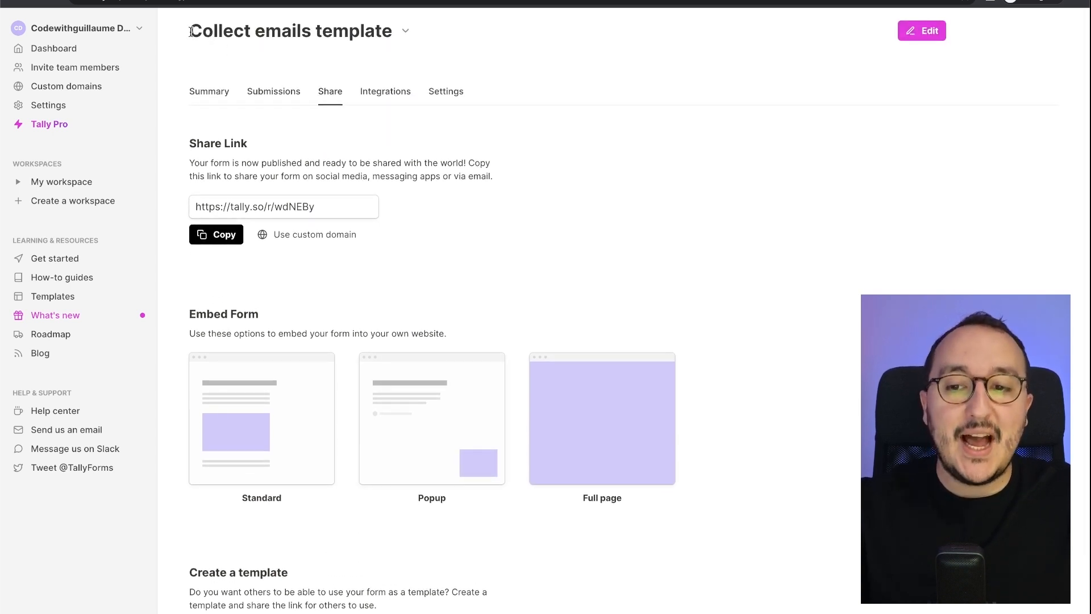
drag(190, 31, 393, 33)
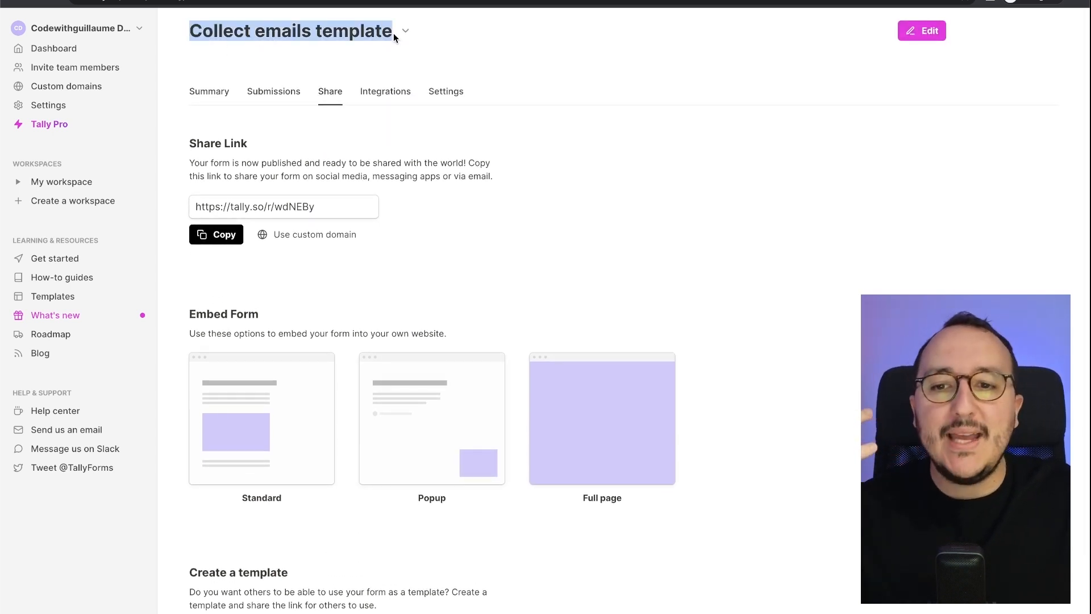
click(92, 52)
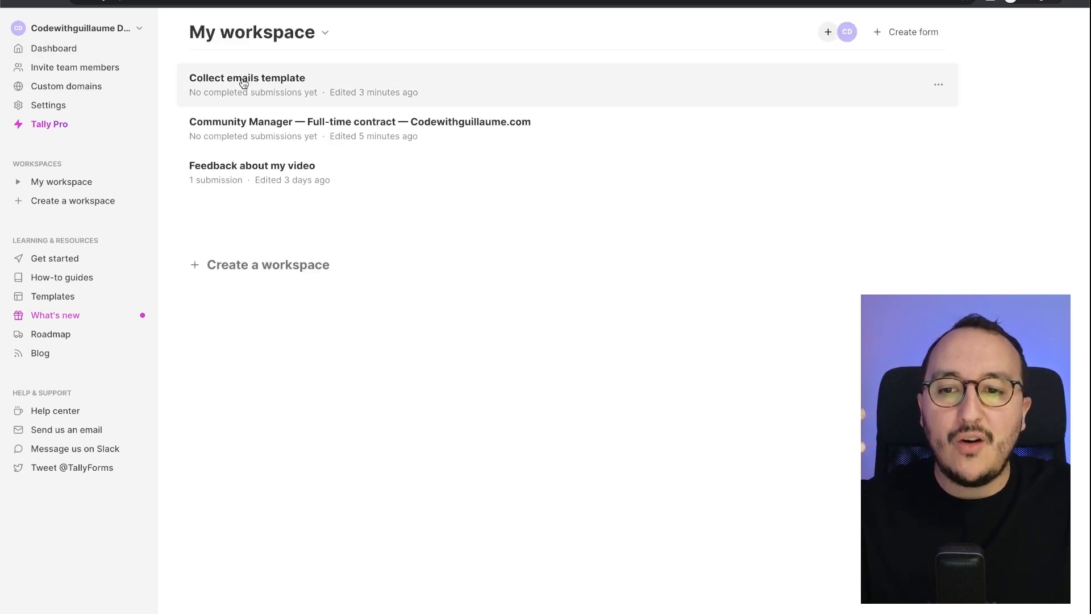
click(259, 91)
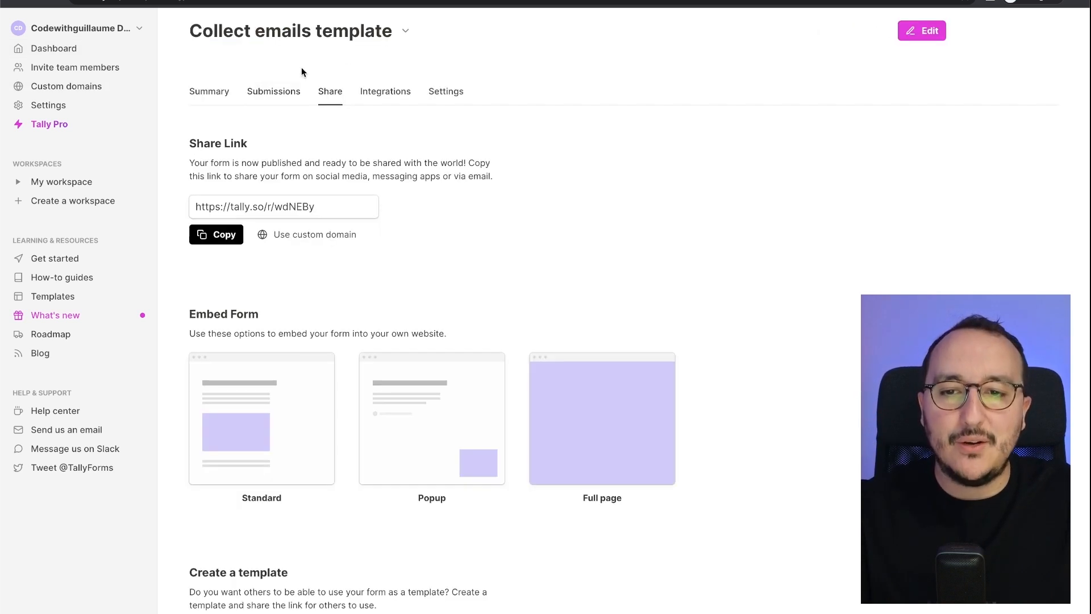
click(406, 34)
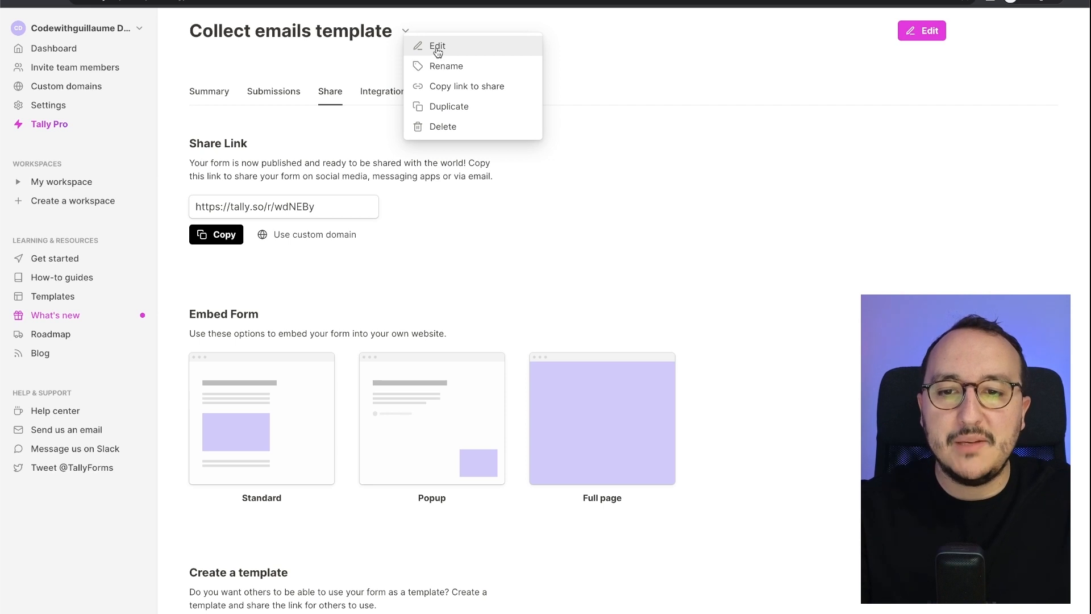
click(329, 94)
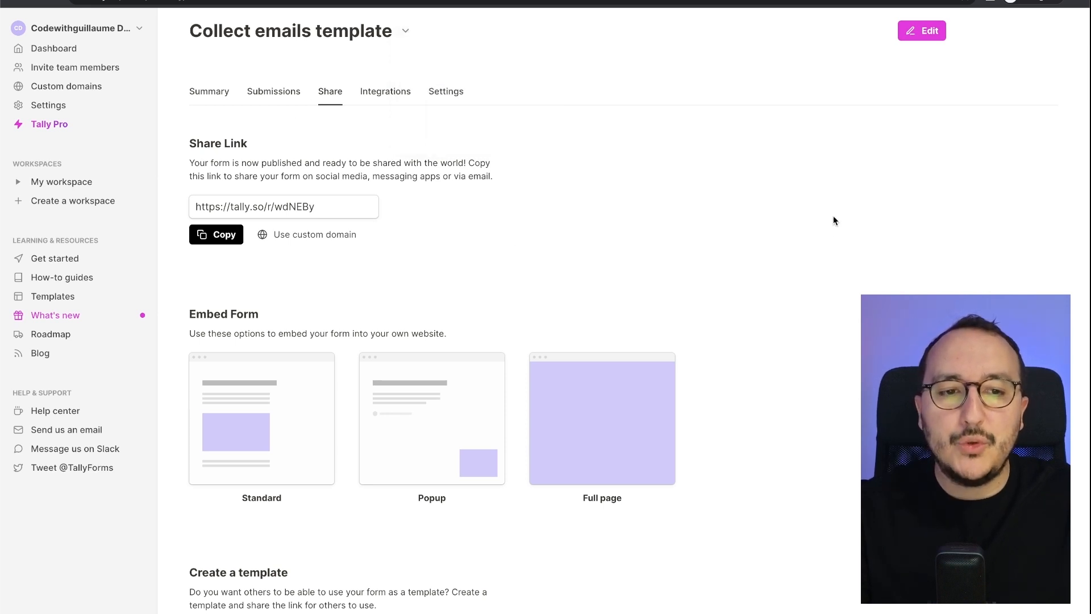
click(941, 32)
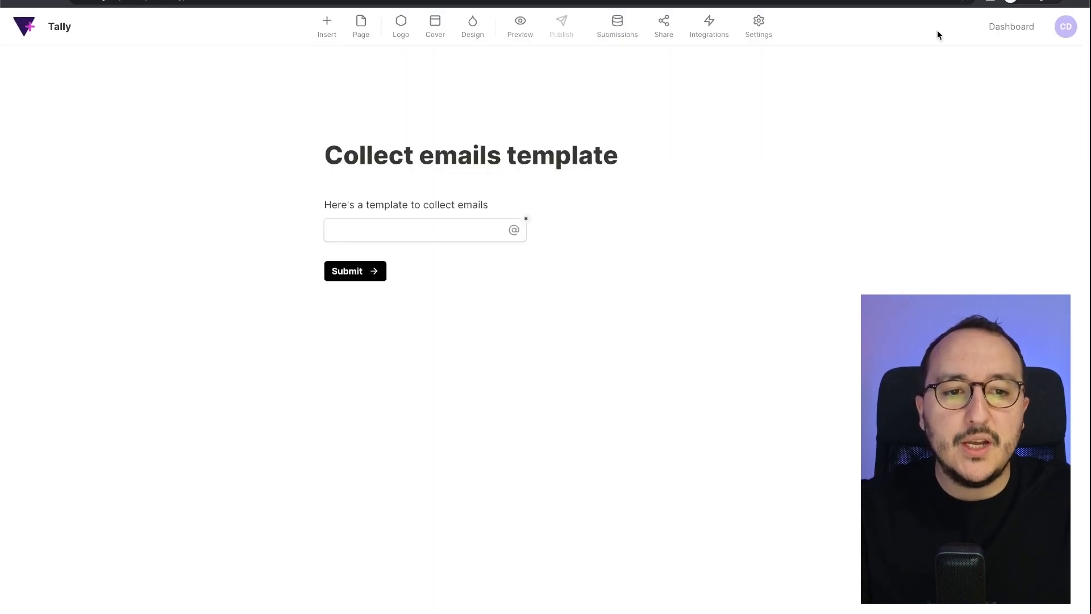
- Remove the word 'template' from the form title and publish the form
double_click(578, 151)
key(BackSpace)
key(BackSpace)
click(566, 27)
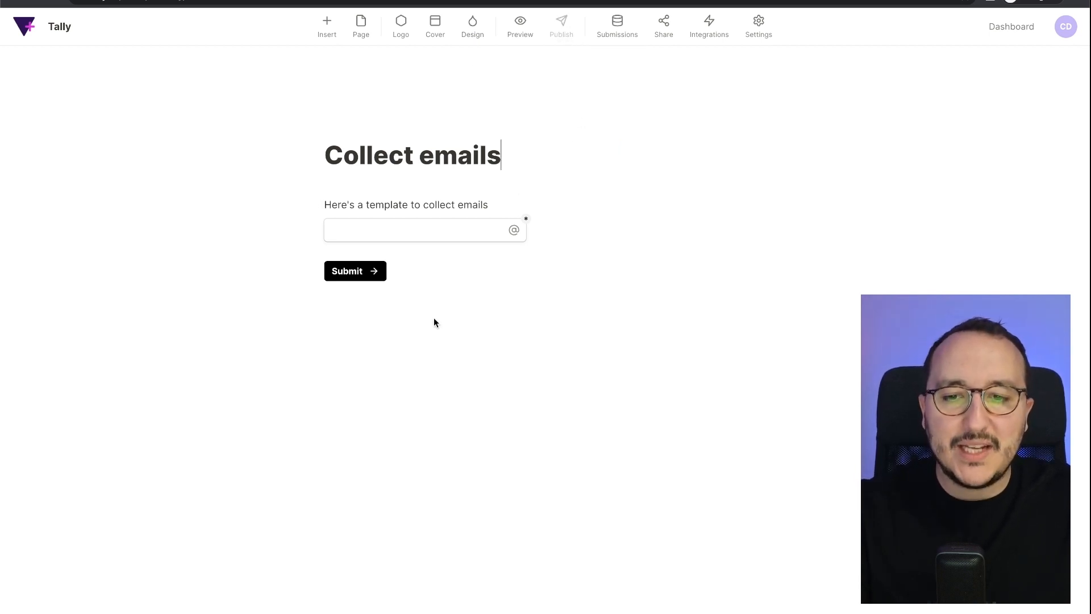
- Delete the template's label and email field blocks, keeping only the 'Collect emails' title
click(446, 276)
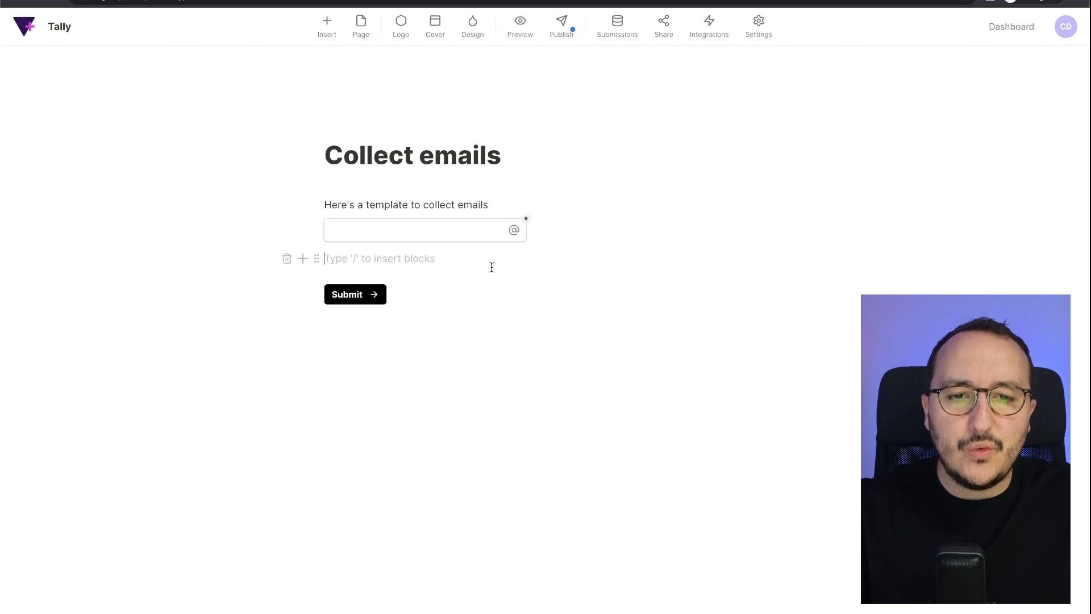
key(super+BackSpace)
key(super+BackSpace)
key(super+BackSpace)
key(super+BackSpace)
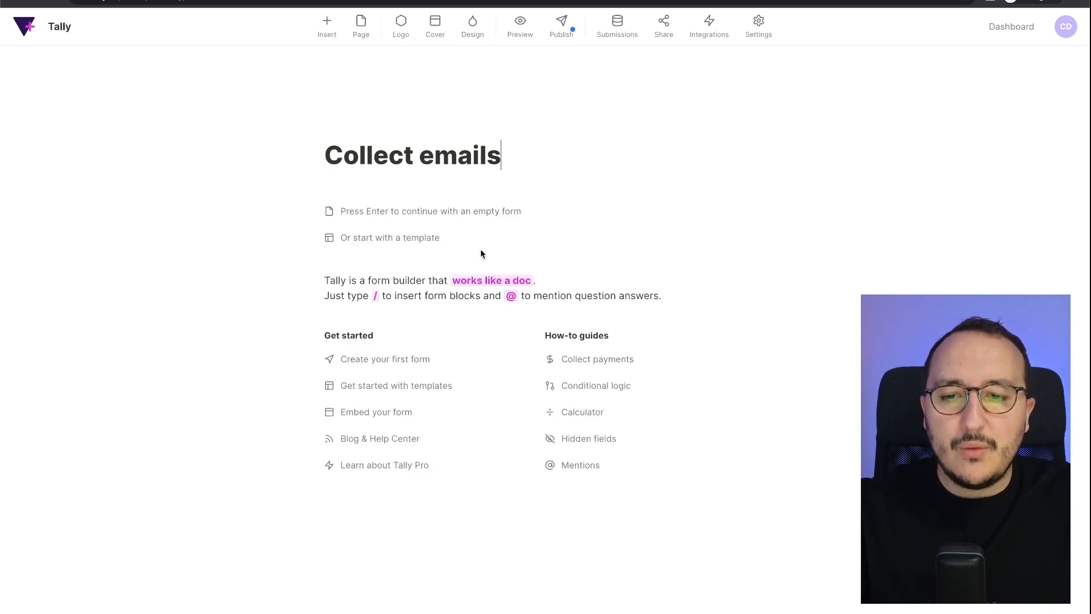
key(BackSpace)
text(s)
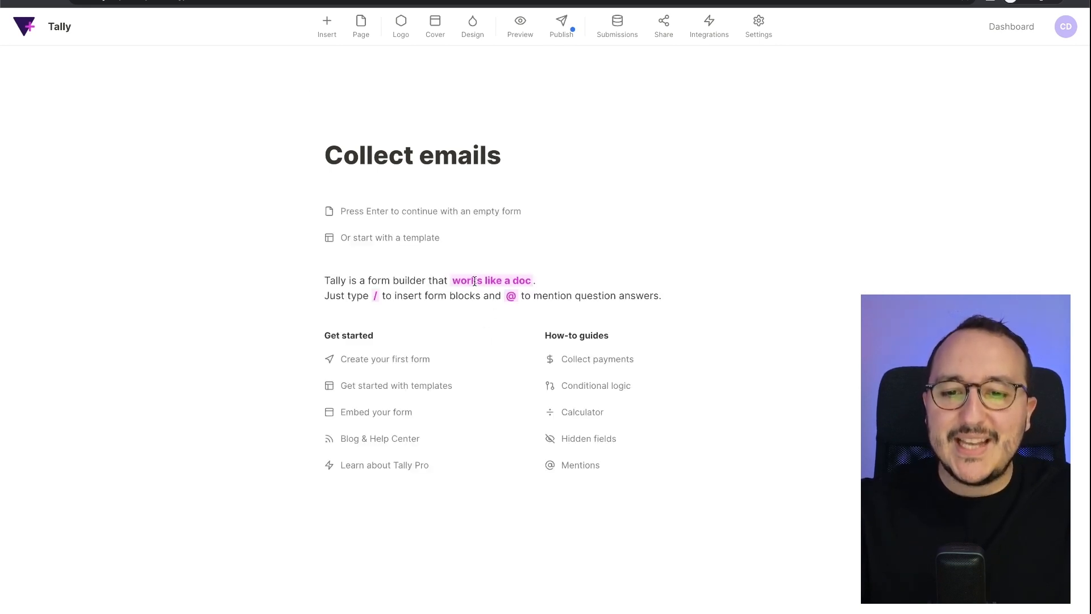
- Apply the Contact form template from the template gallery
click(421, 239)
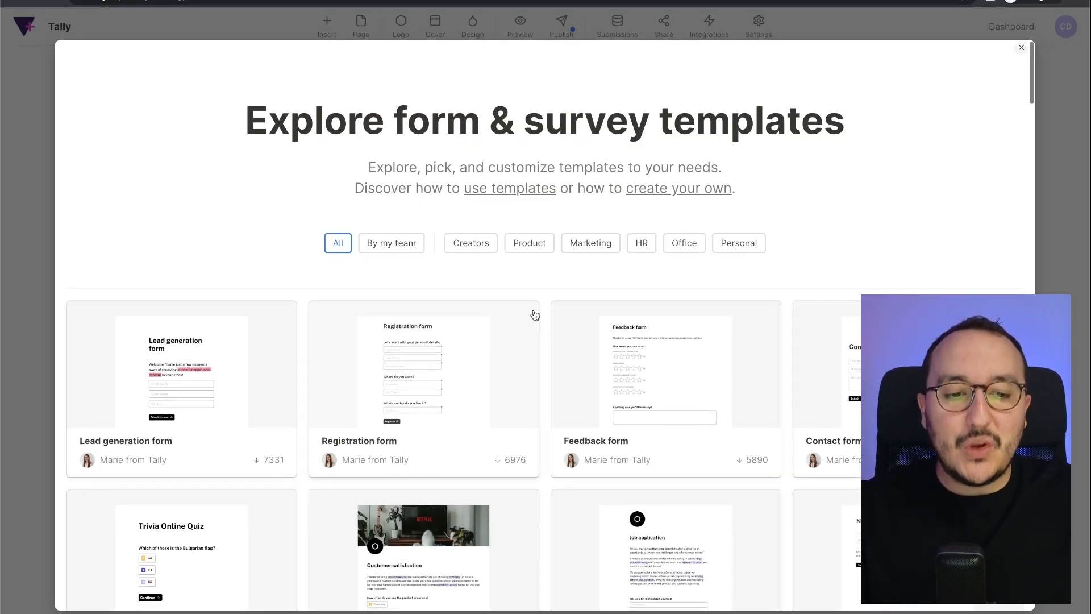
scroll(534, 314, down, 6)
scroll(535, 315, up, 6)
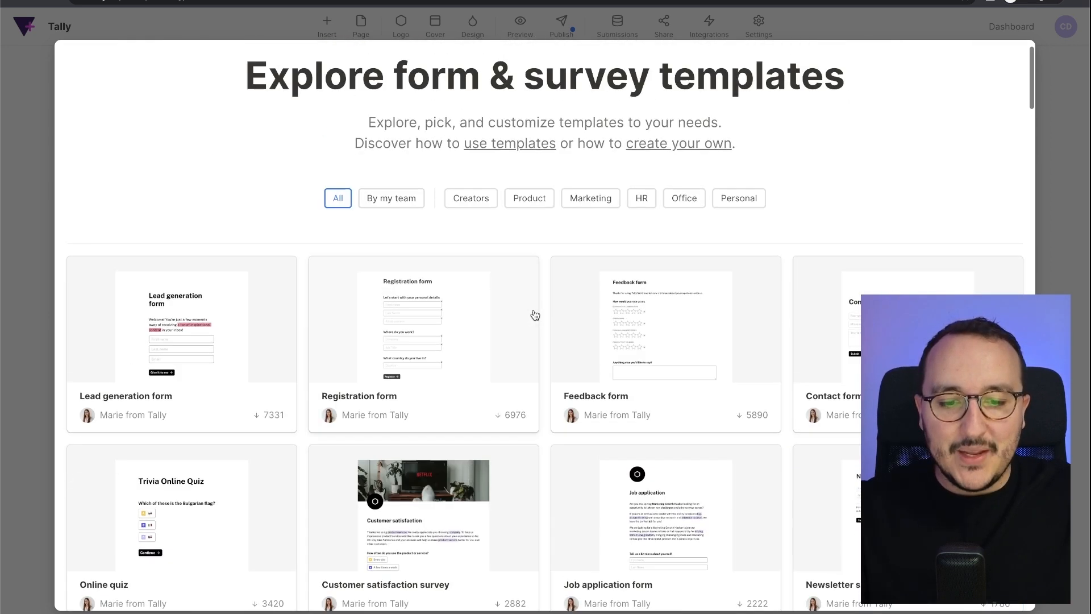
click(534, 315)
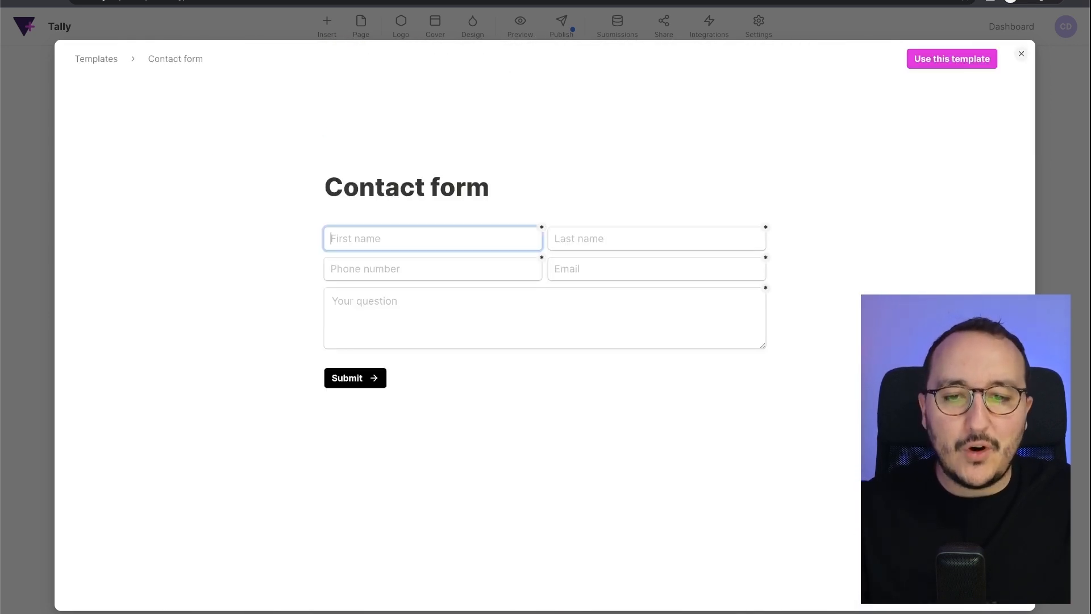
click(948, 60)
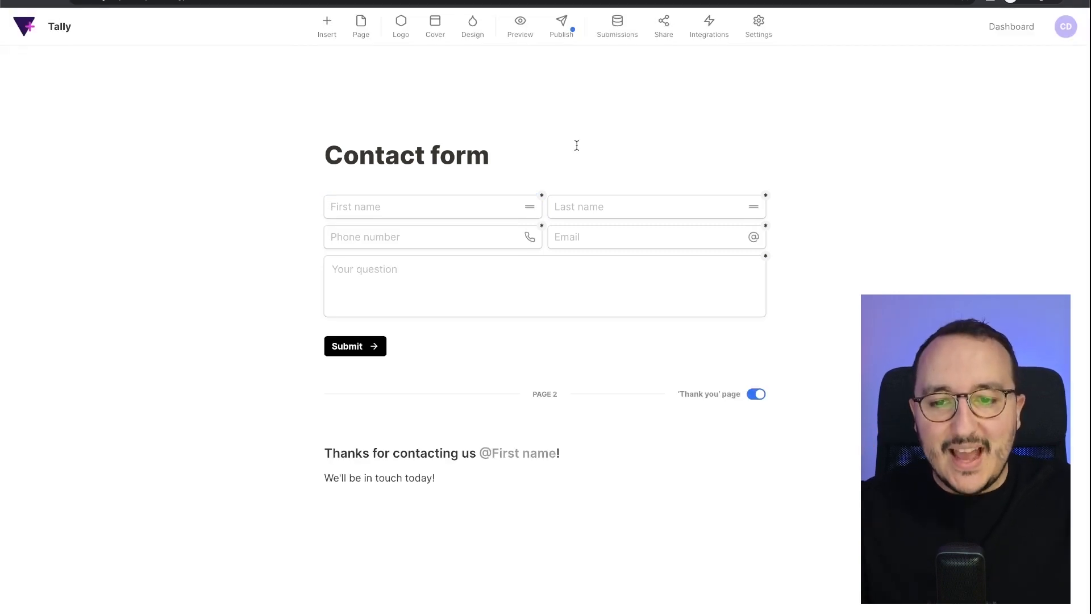
- Add a cover using the Unsplash desk-and-polaroids stock photo
click(435, 24)
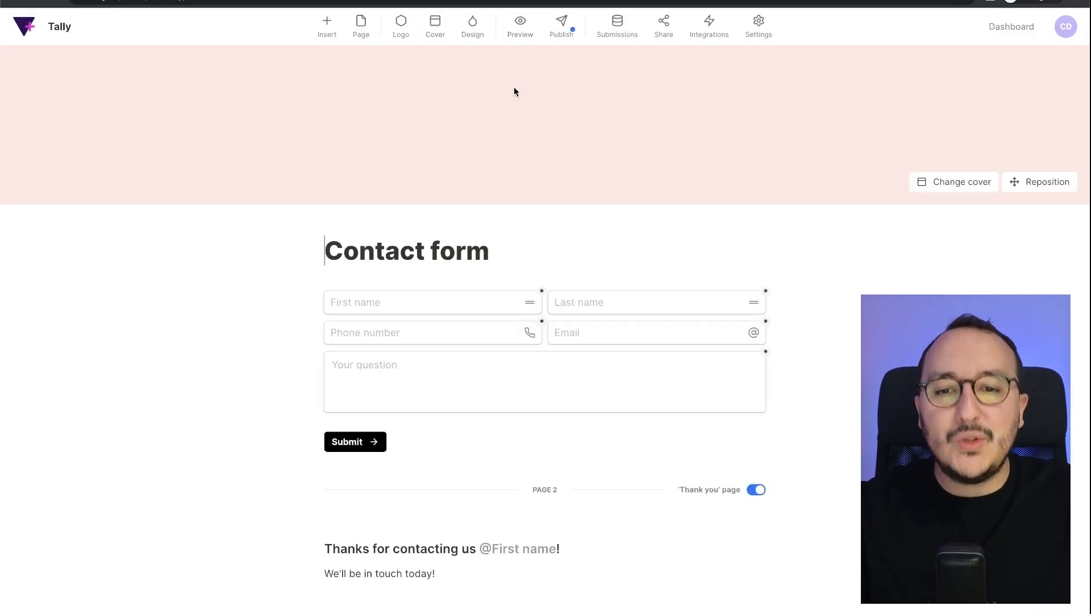
click(942, 183)
click(444, 202)
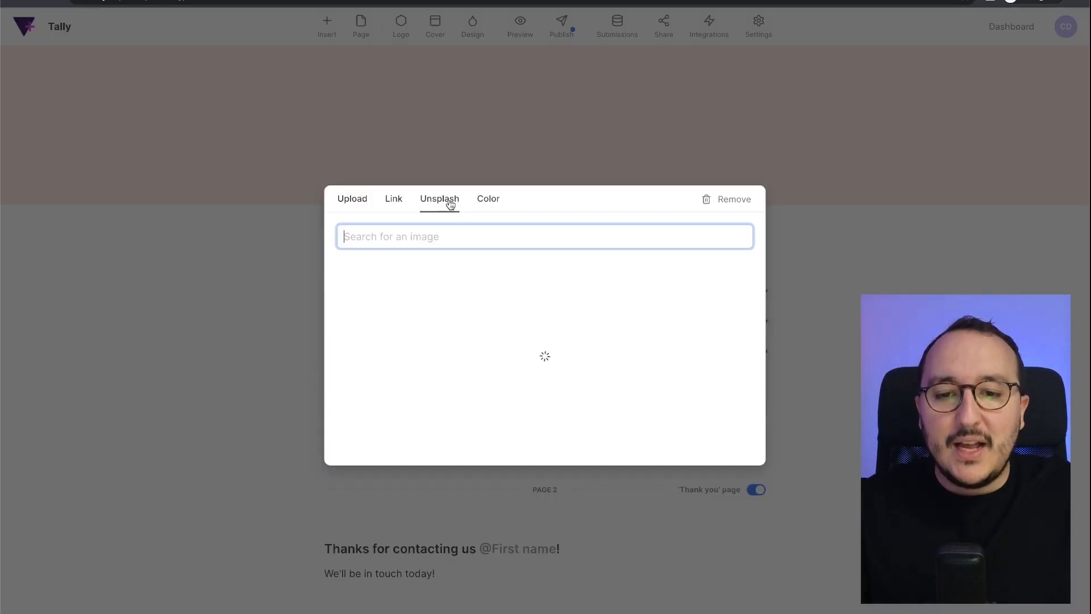
scroll(602, 335, down, 1)
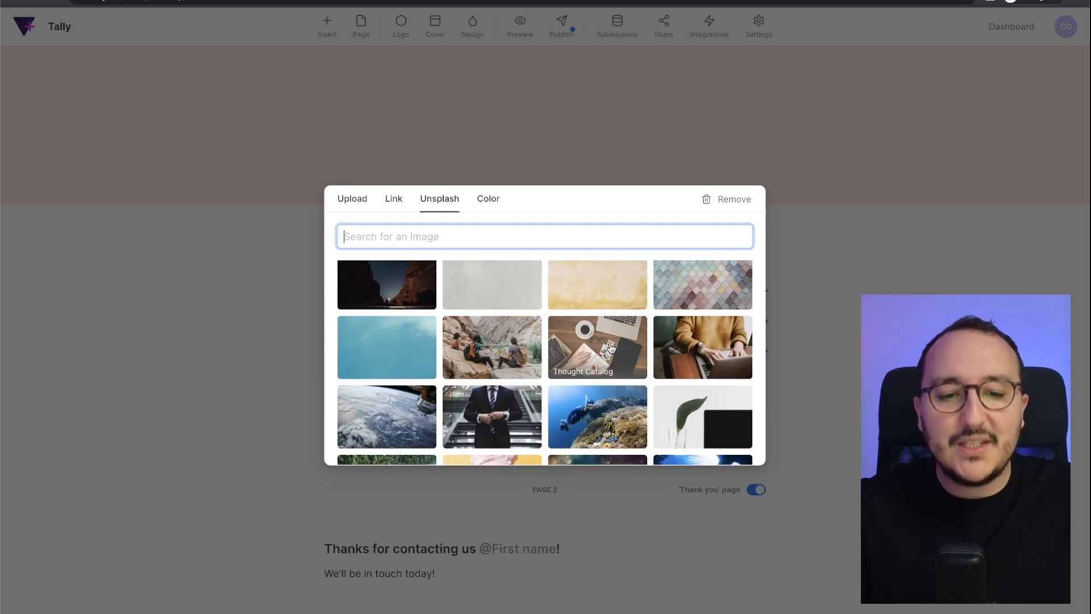
click(610, 348)
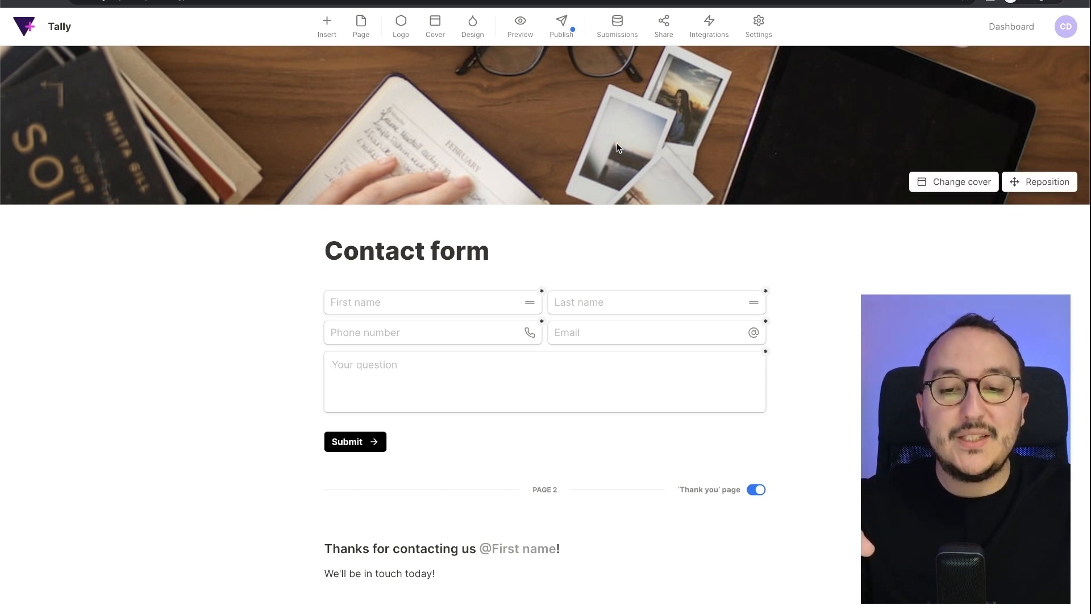
- Publish the Contact form and copy its public share link from the dashboard
click(561, 37)
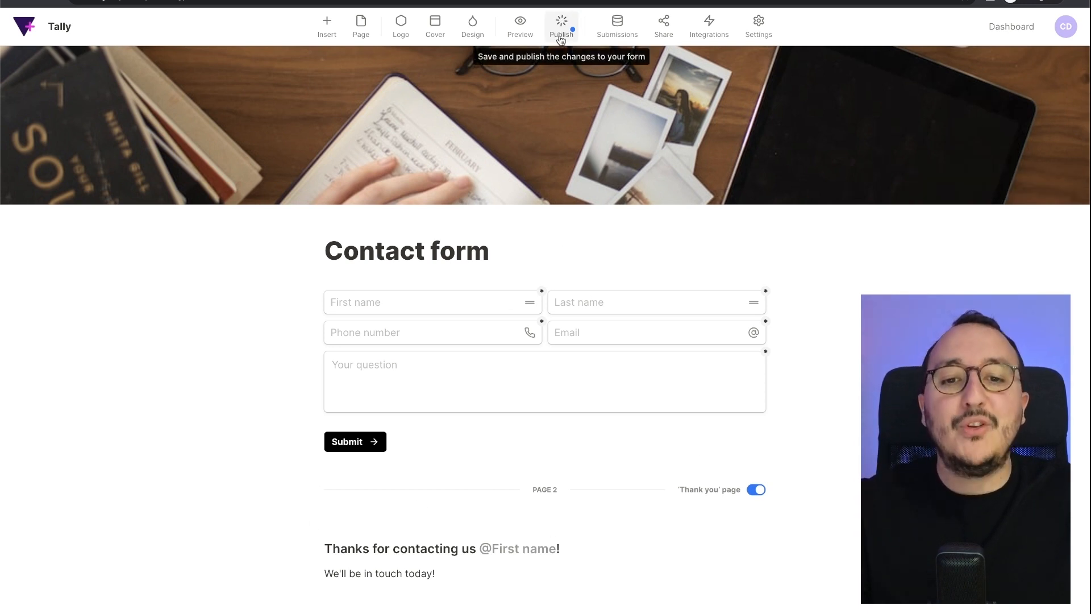
click(1012, 28)
click(235, 85)
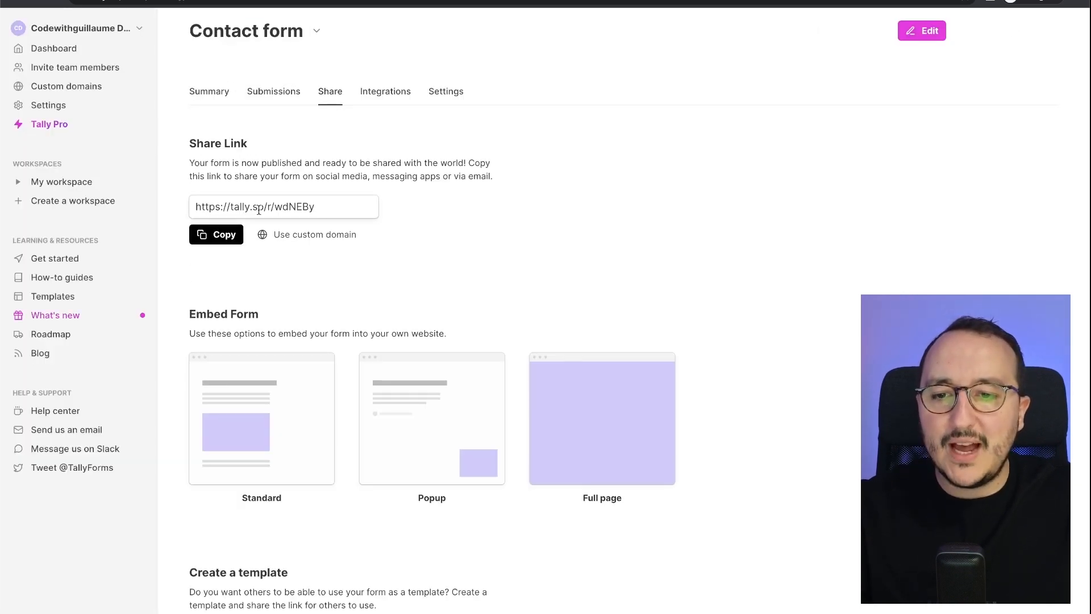
click(231, 241)
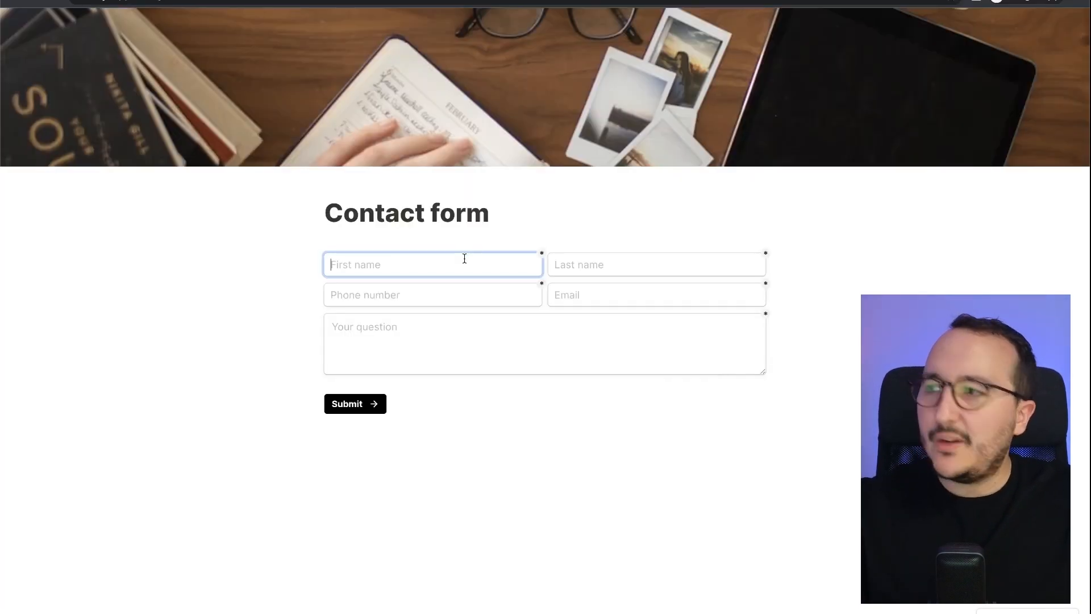
- Fill in the test entry's first and last name and set the phone country to France
key(Tab)
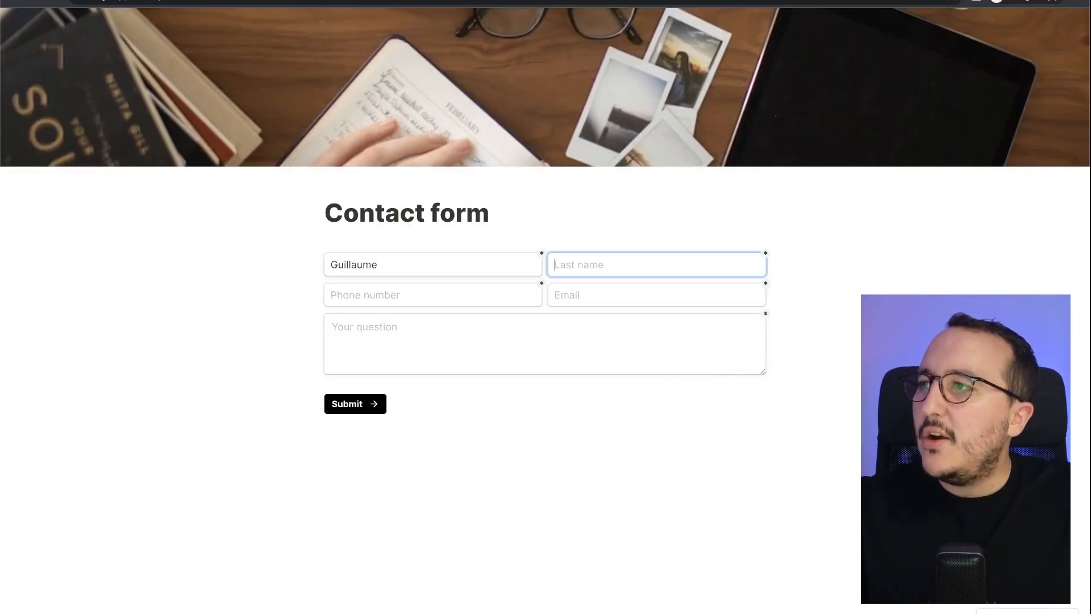
key(Tab)
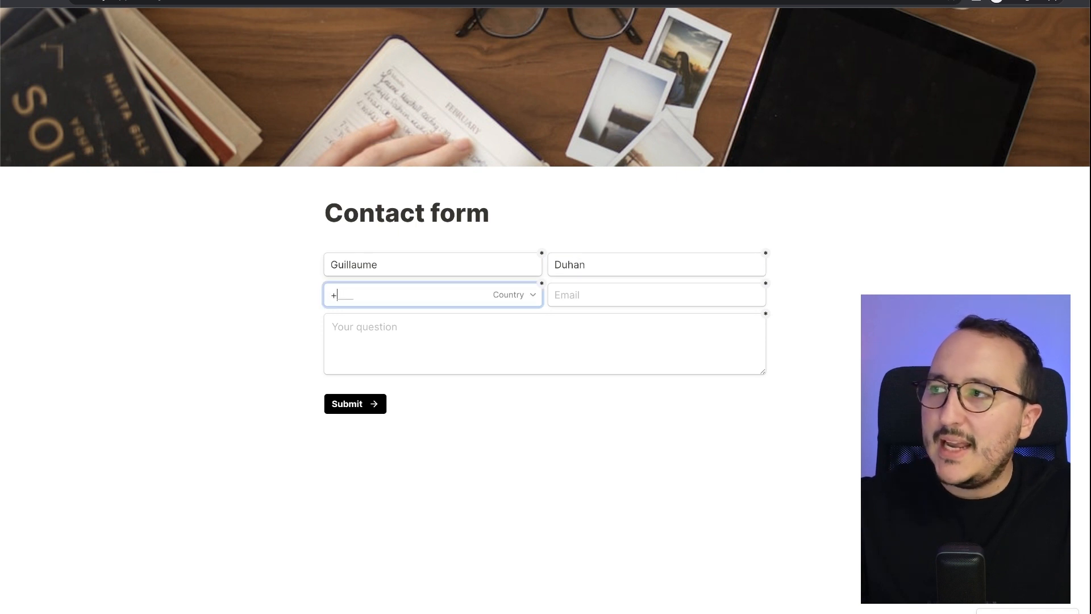
click(526, 292)
click(588, 303)
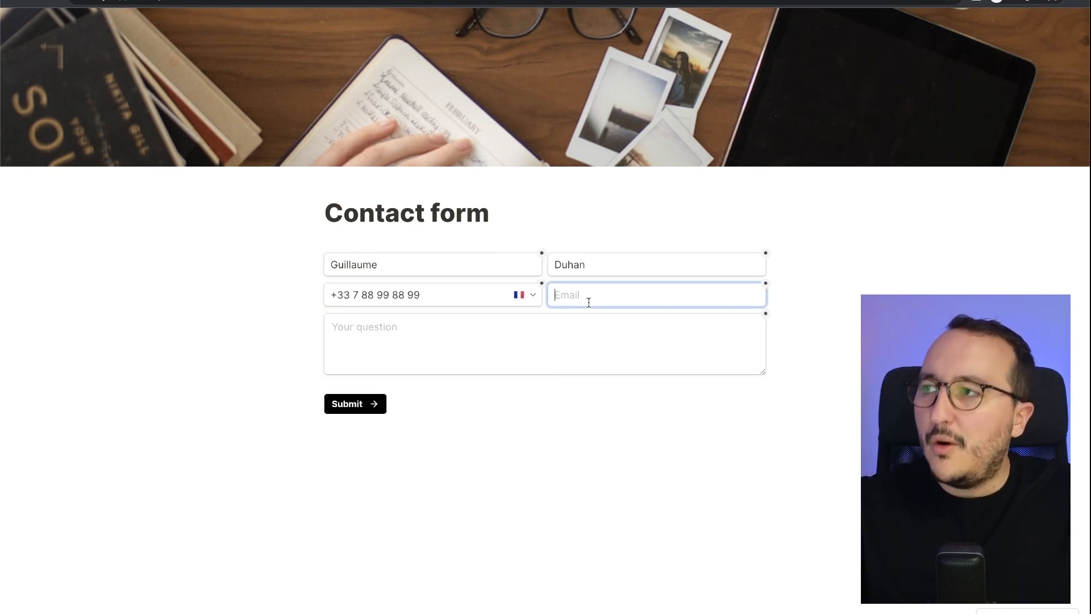
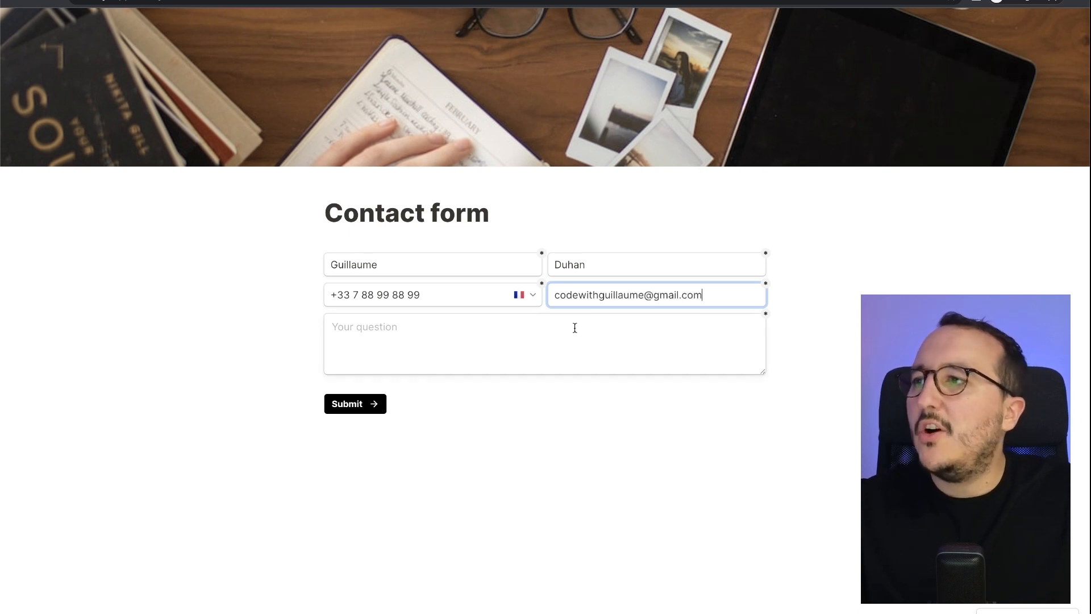
- Enter the test e-mail address and the question 'Hello !', then submit the entry
click(575, 328)
text(Hello !)
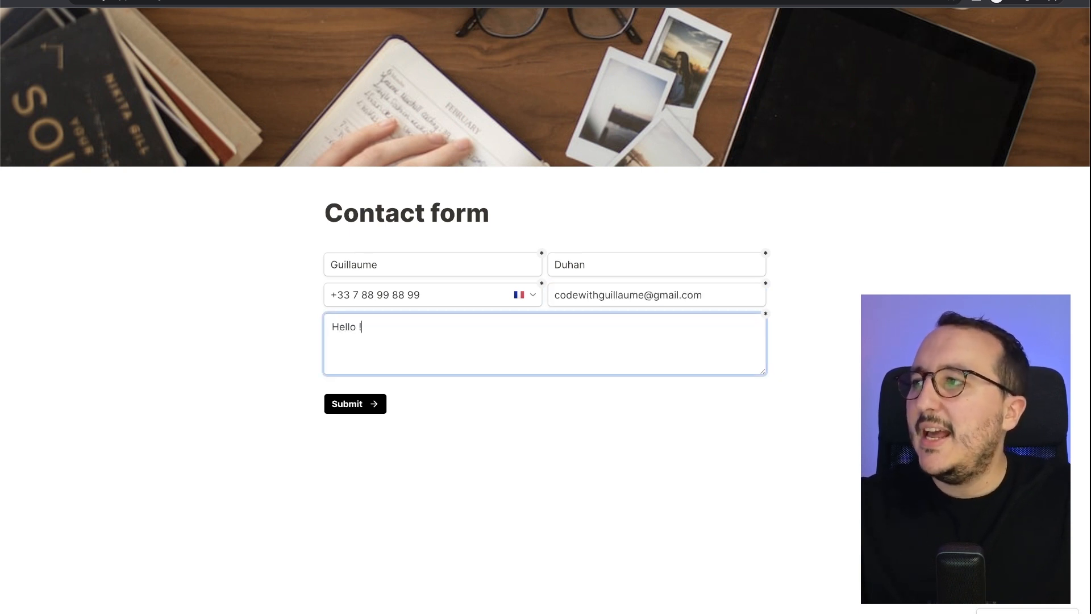
click(378, 401)
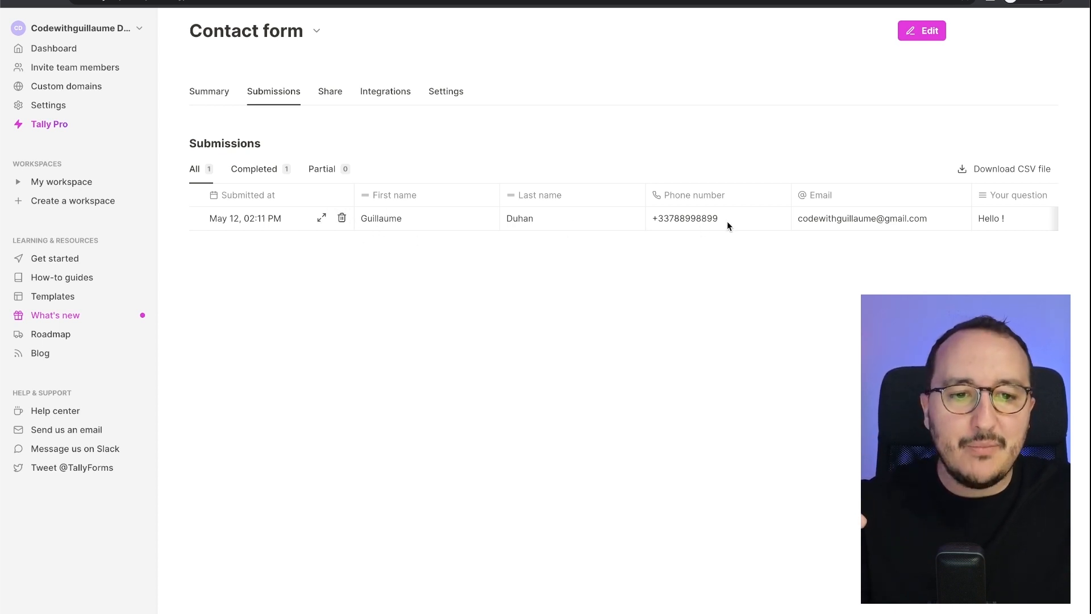
scroll(918, 221, right, 2)
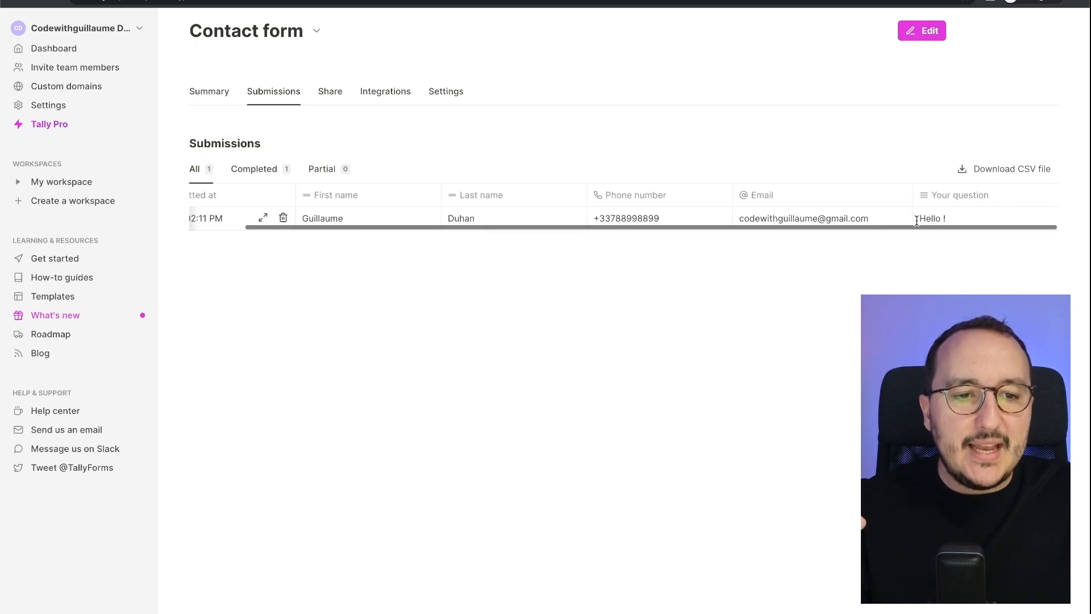
scroll(937, 216, left, 2)
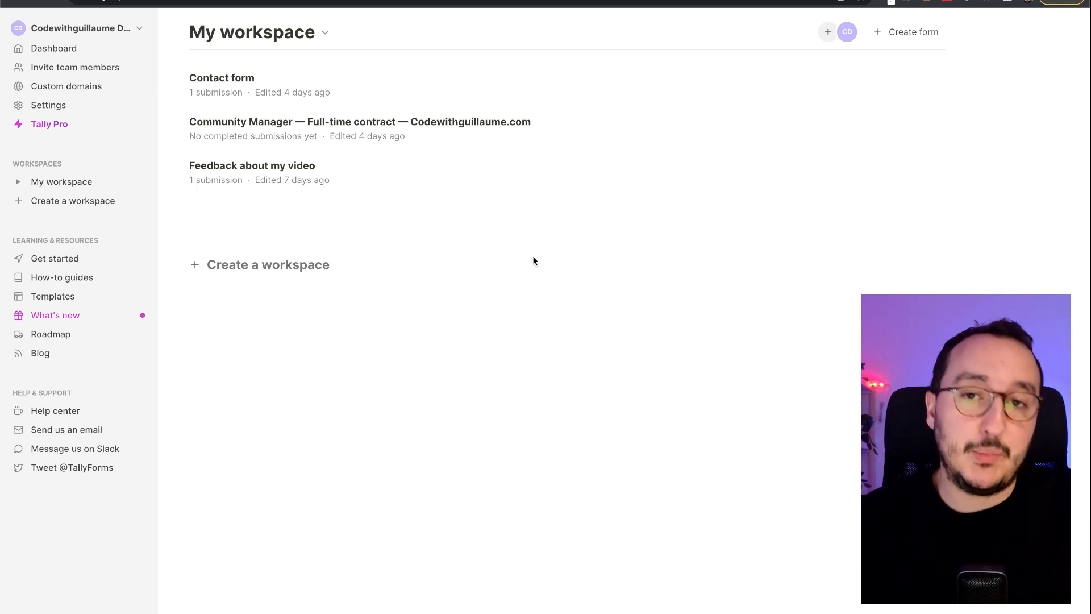
click(259, 83)
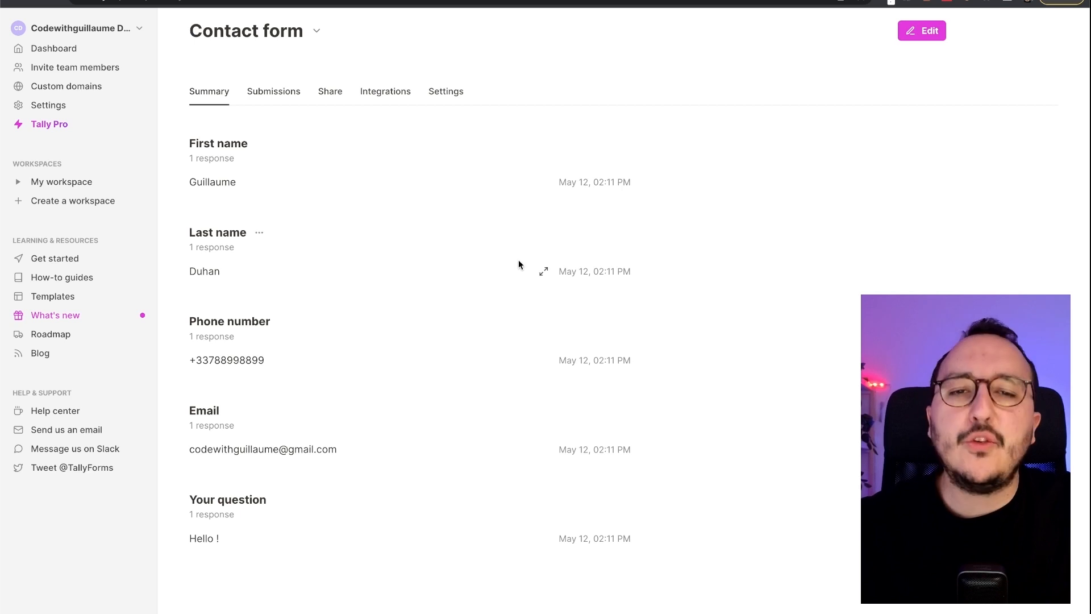
drag(190, 182, 235, 182)
click(234, 182)
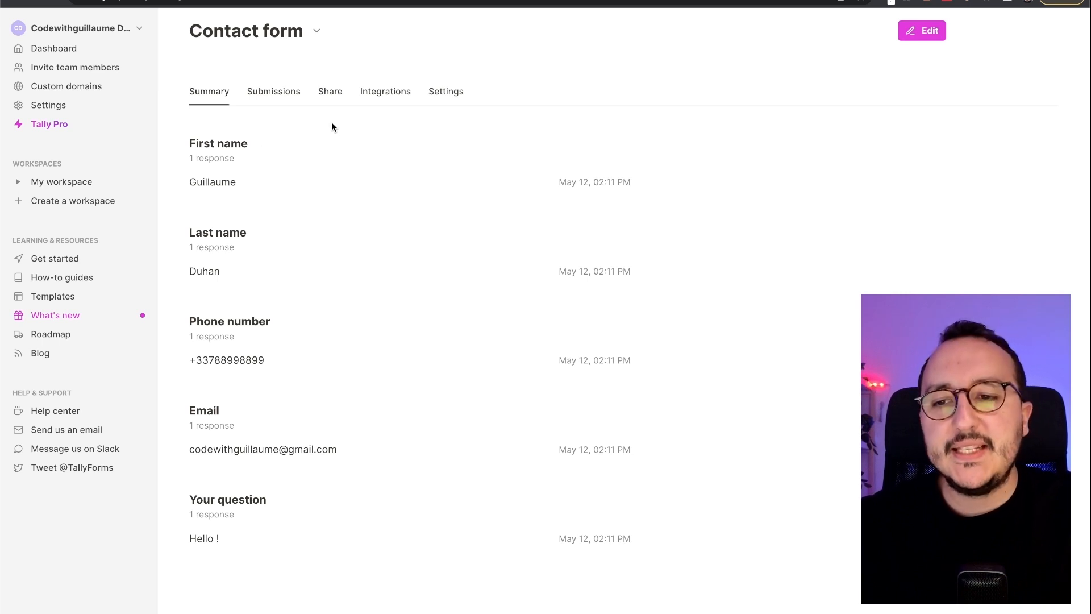
click(284, 93)
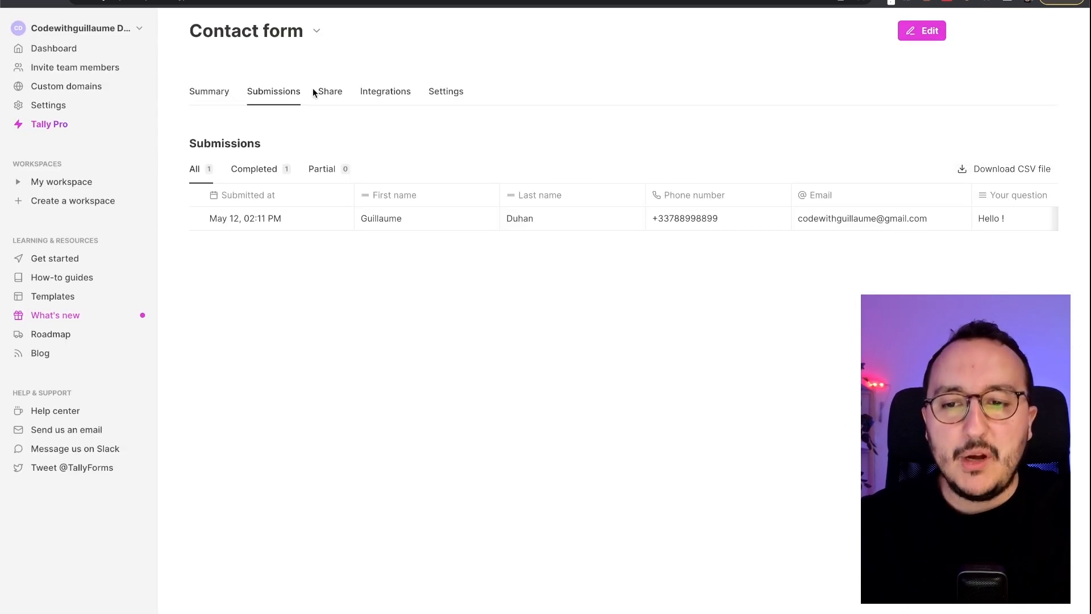
- Open the Contact form's Share tab and examine the tally.so/r/wdNEBy share link
click(327, 92)
scroll(340, 107, down, 1)
scroll(340, 107, up, 1)
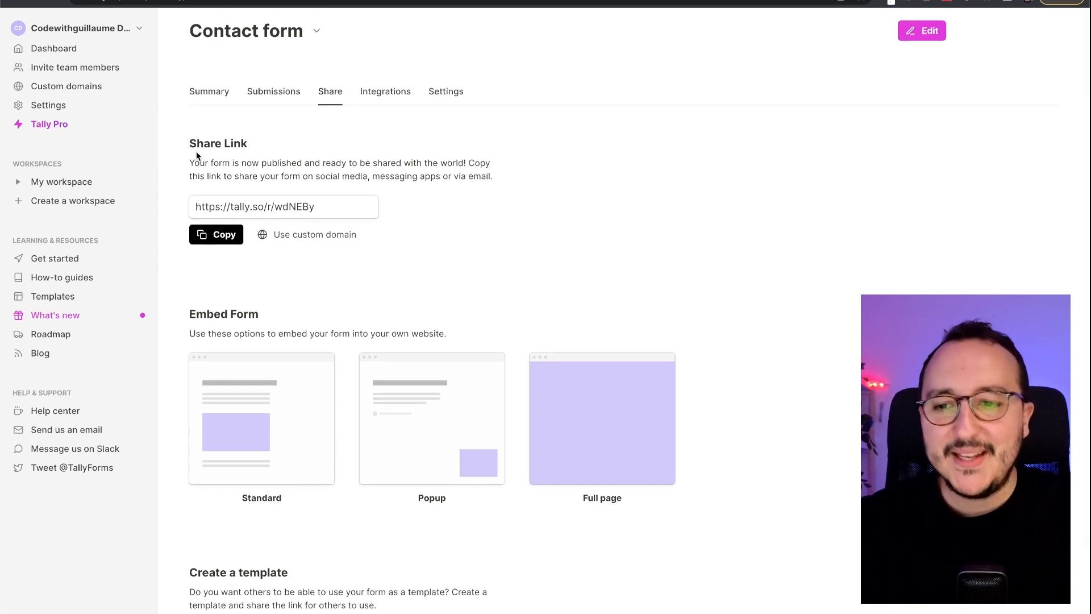
click(222, 206)
click(257, 251)
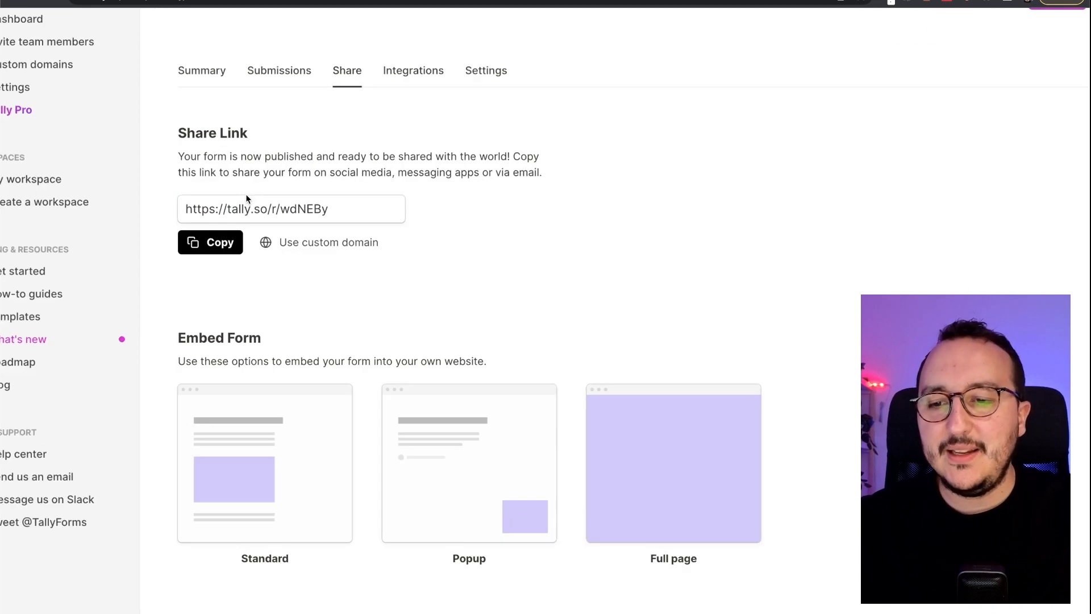
drag(100, 231, 255, 230)
click(256, 230)
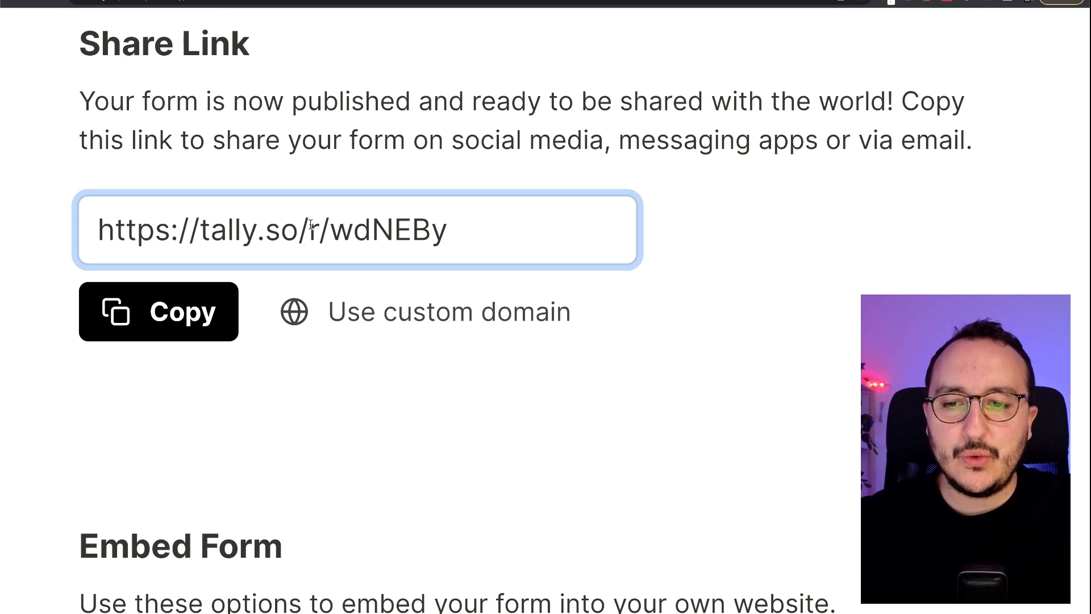
- Copy the tally.so/r/wdNEBy share link and switch to the LinkedIn tab
drag(337, 232, 99, 236)
triple_click(493, 231)
click(493, 232)
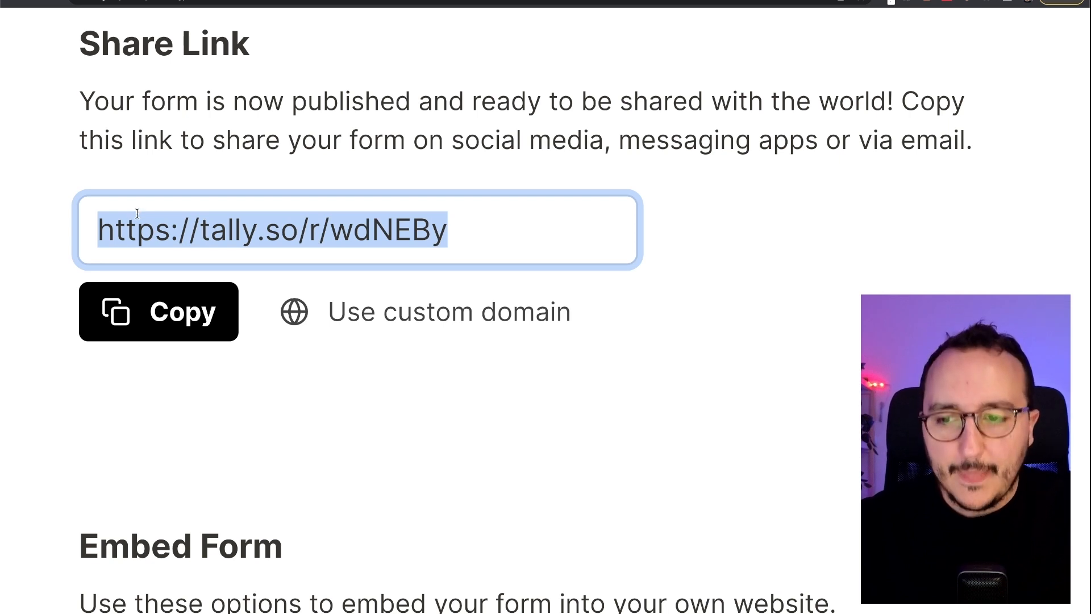
click(185, 144)
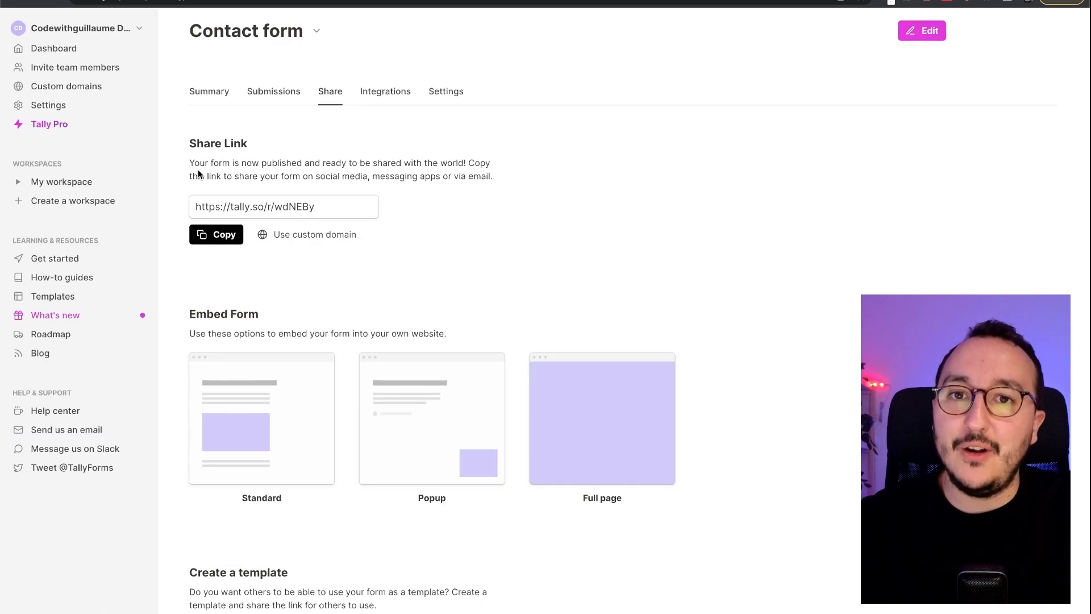
click(221, 242)
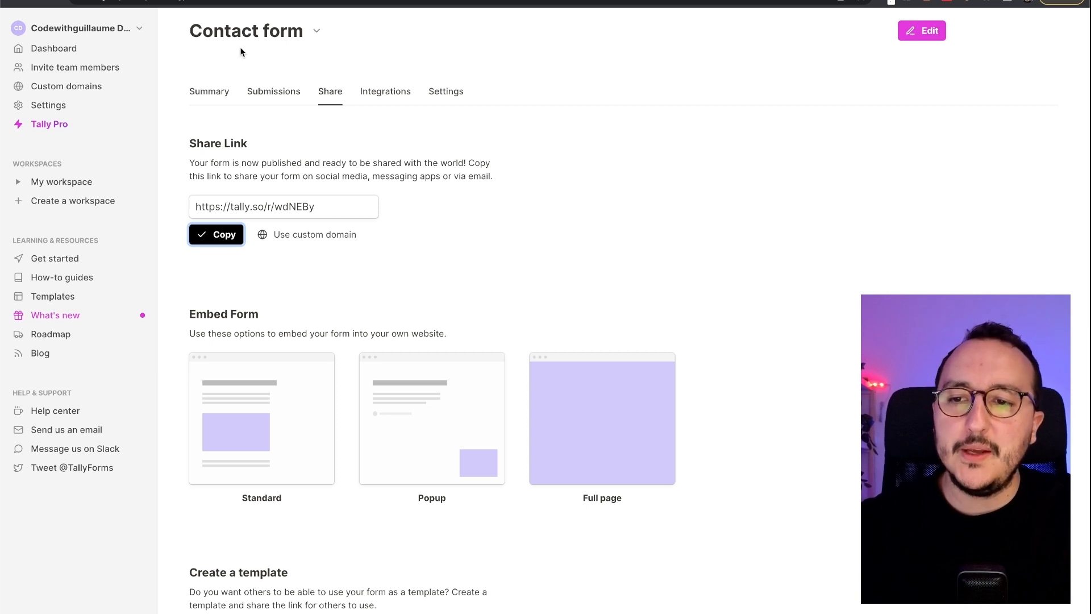
key(ctrl+Tab)
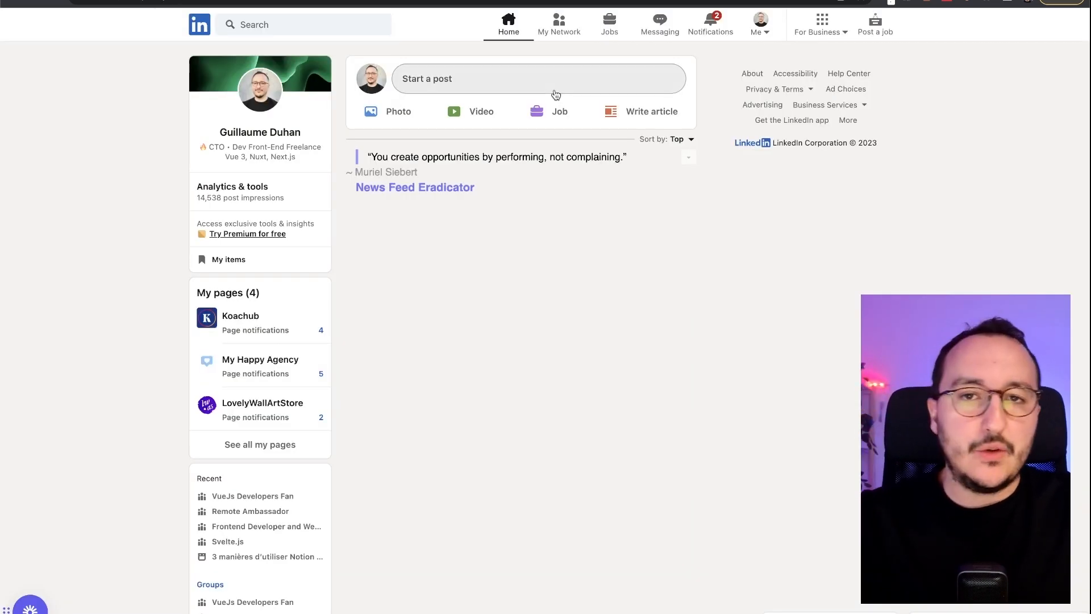
- Start a new LinkedIn post and paste the tally.so/r/wdNEBy link into it
click(478, 85)
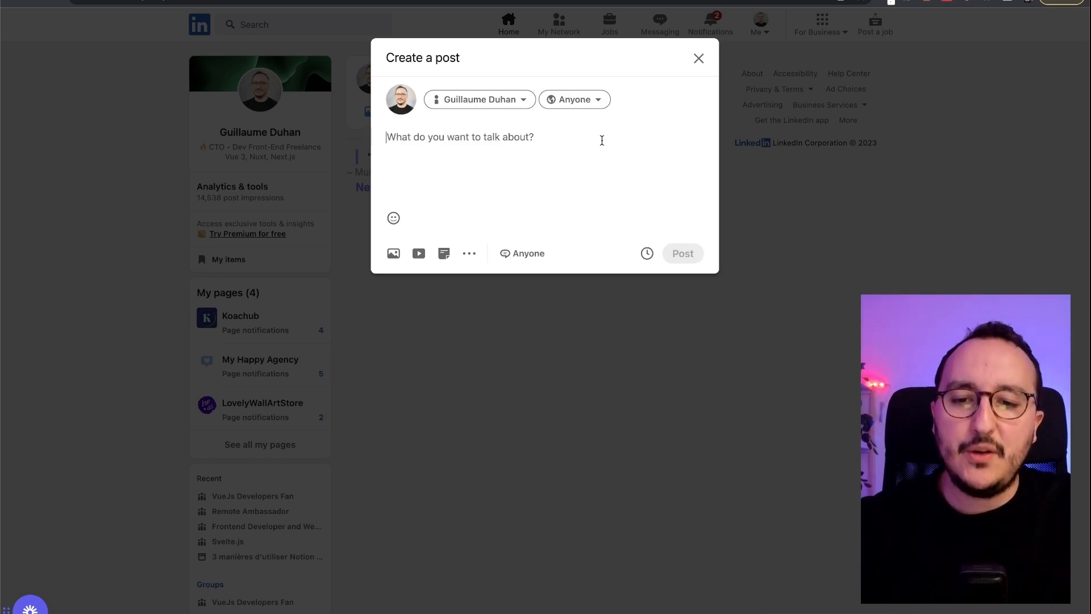
key(super+equal)
key(super+equal)
key(super+equal)
key(super+equal)
key(super+equal)
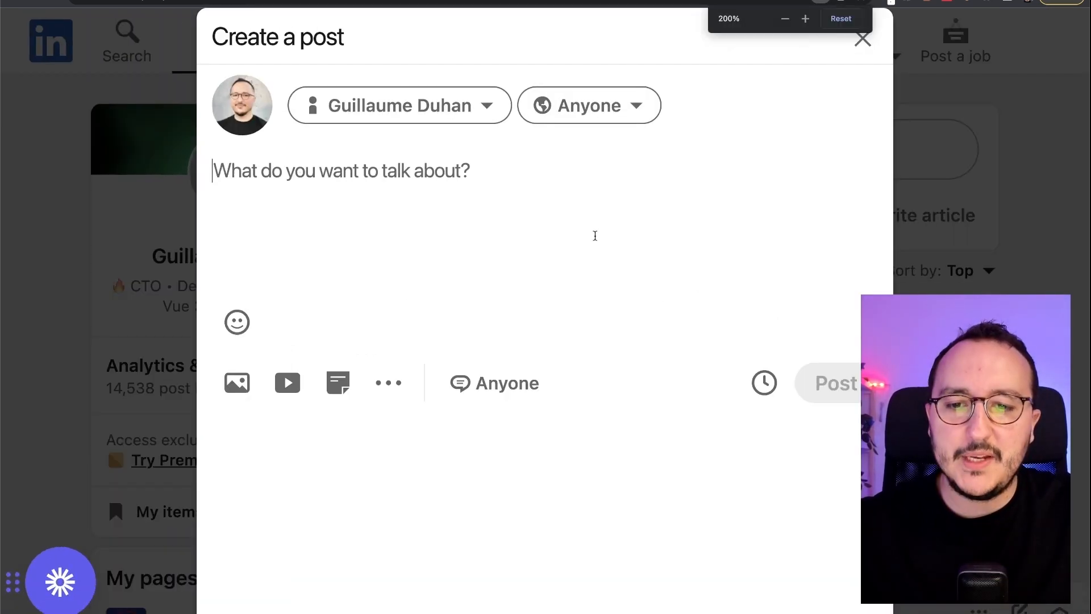
key(super+minus)
key(super+v)
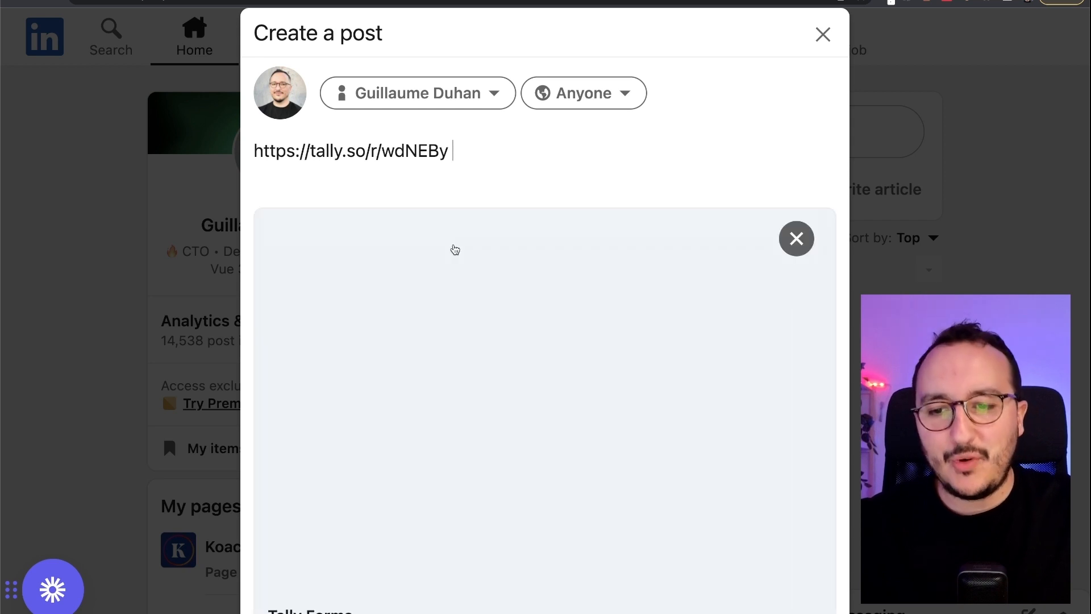
- Zoom out to check the Tally Forms preview card, then return to the Tally tab
scroll(470, 252, down, 2)
scroll(470, 251, down, 2)
scroll(470, 251, up, 1)
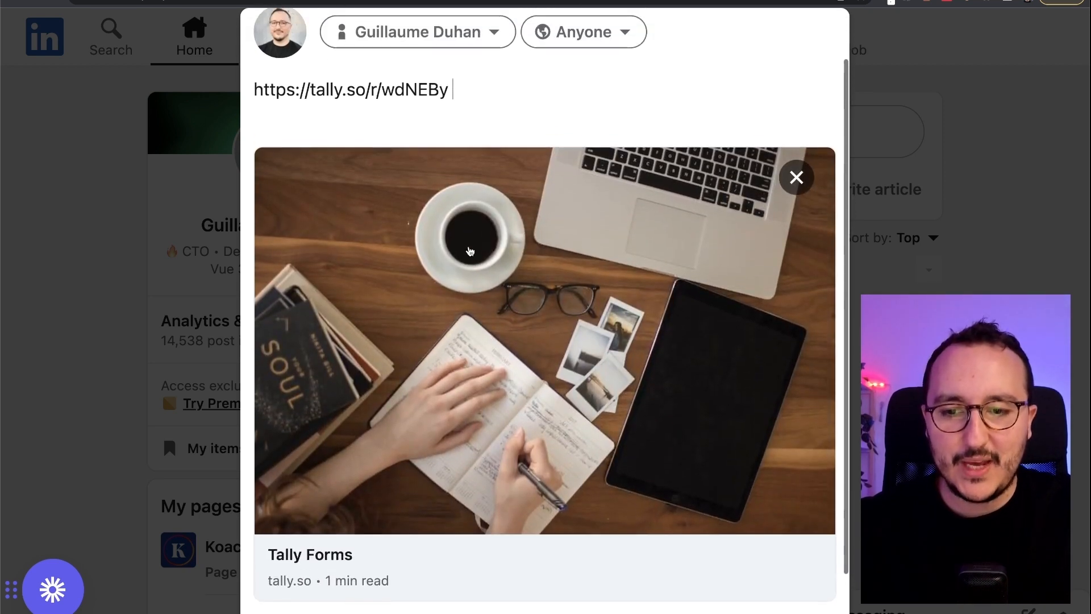
key(super+minus)
key(super+minus)
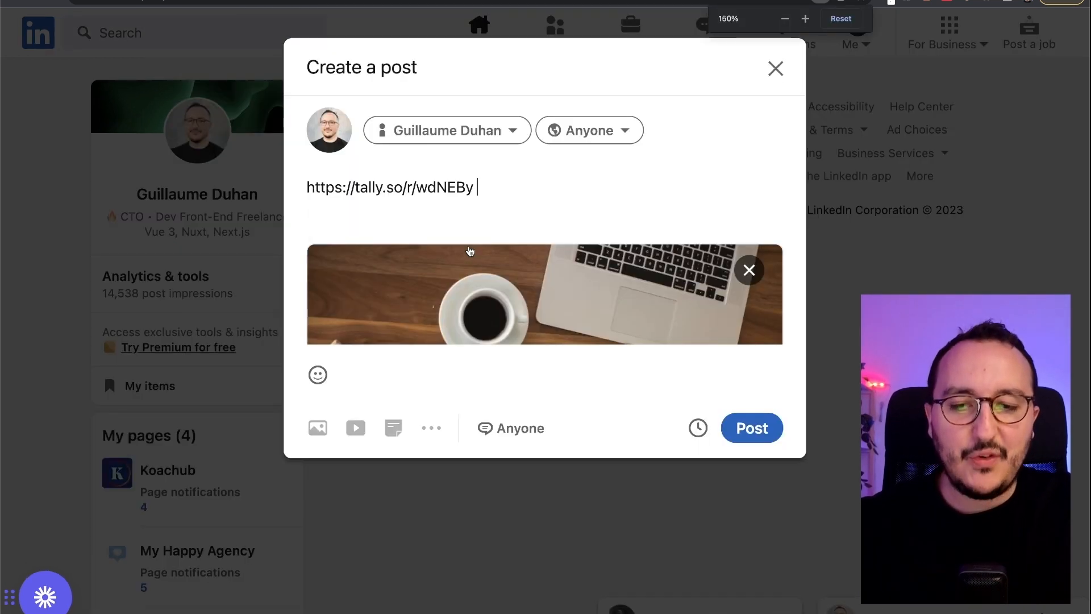
scroll(470, 252, down, 3)
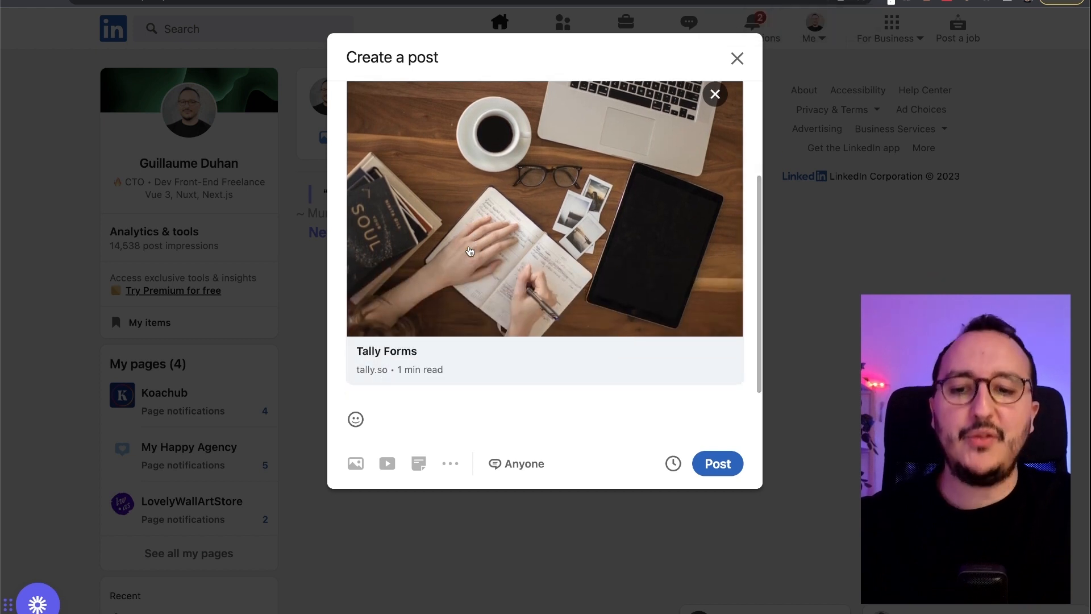
scroll(470, 252, up, 1)
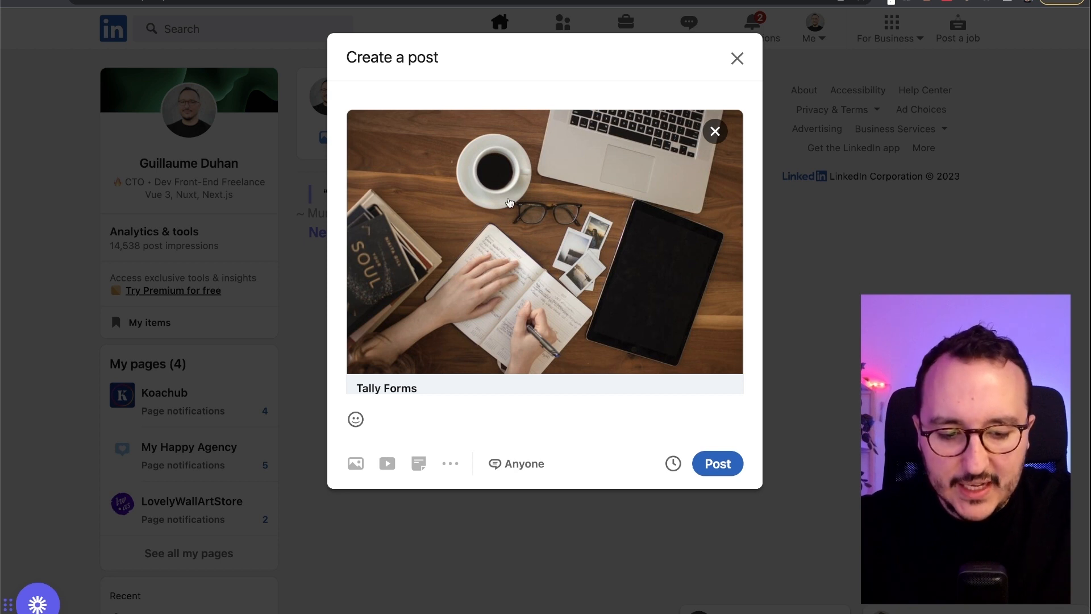
key(super+minus)
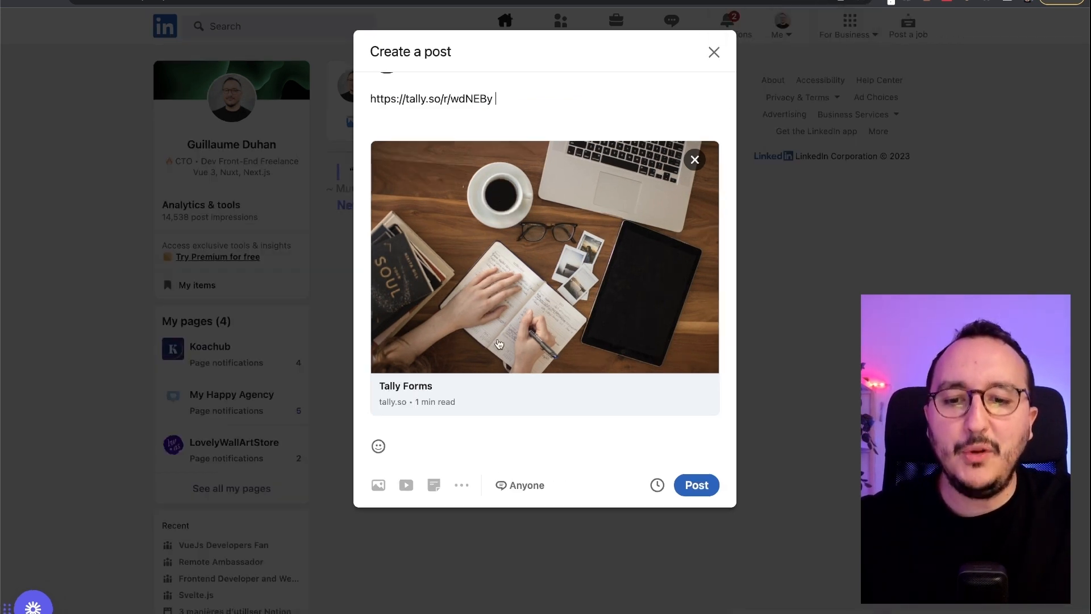
click(185, 0)
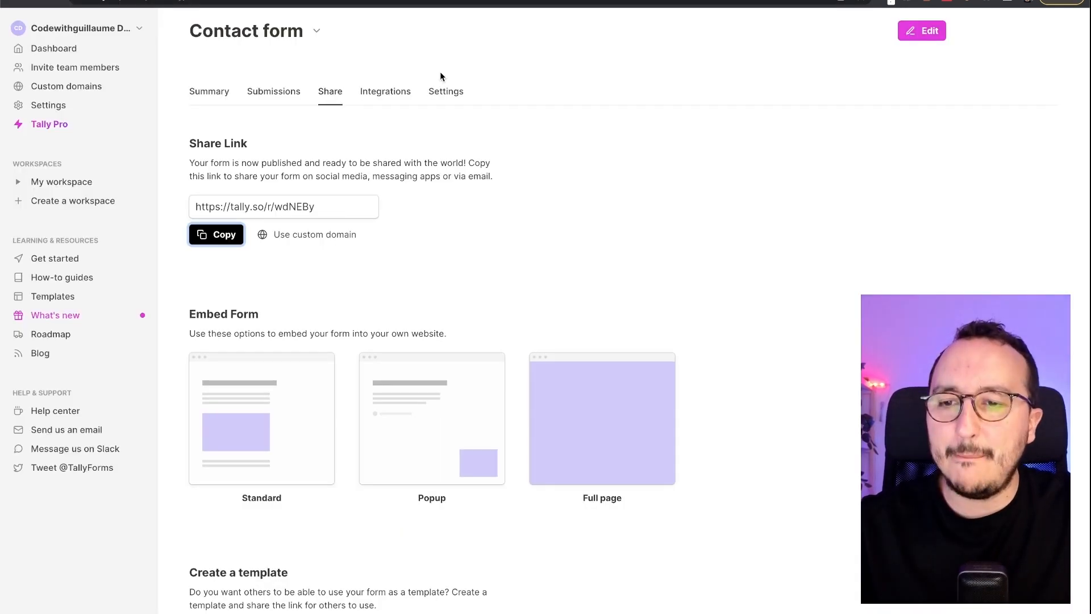
- Open the Contact form in the editor and switch between the LinkedIn and Tally tabs
click(922, 32)
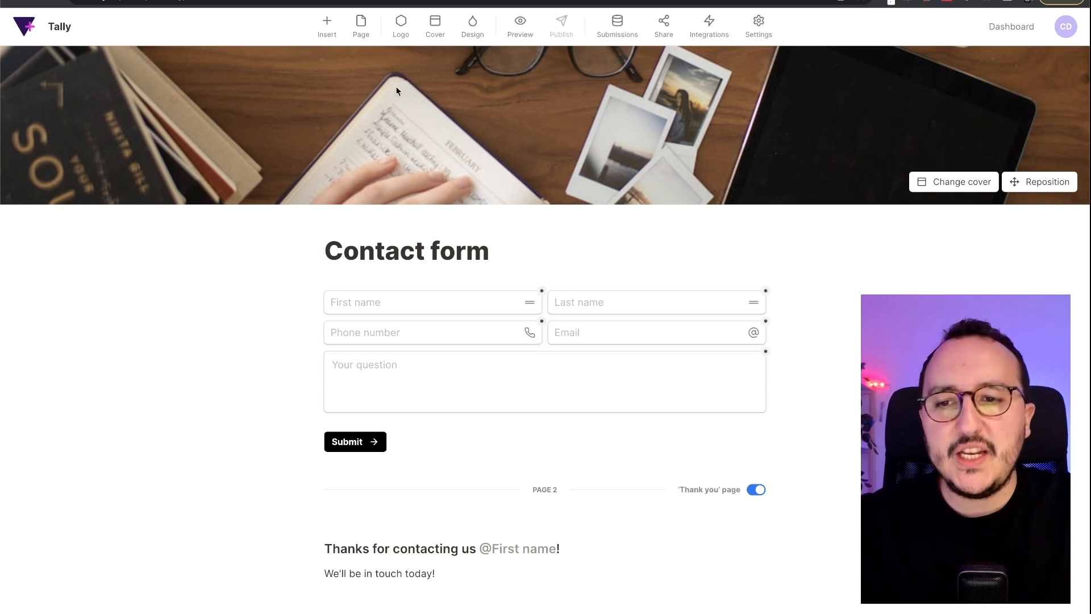
click(114, 0)
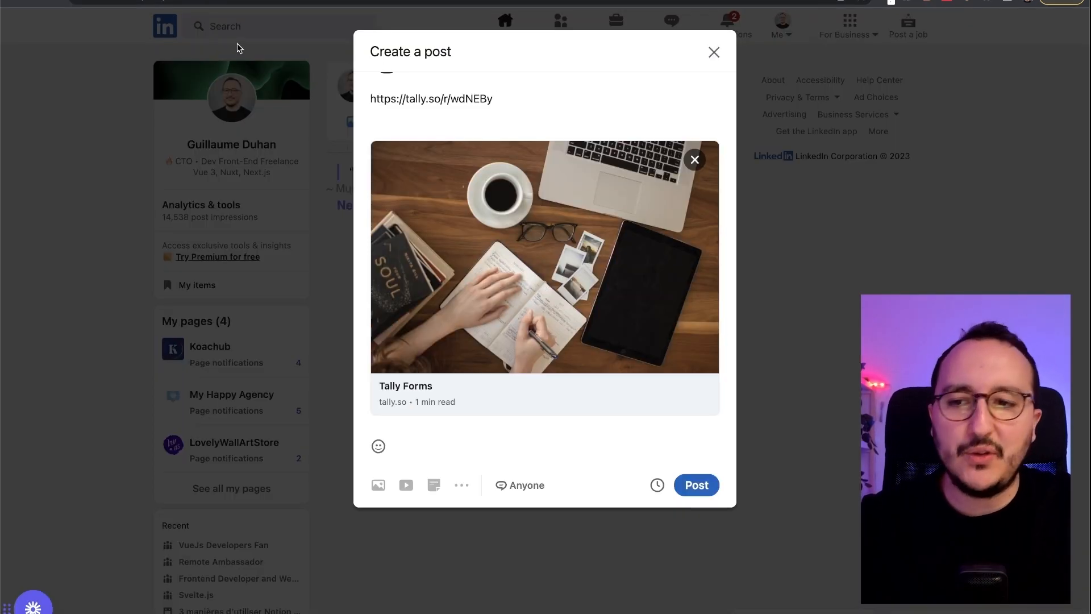
click(184, 0)
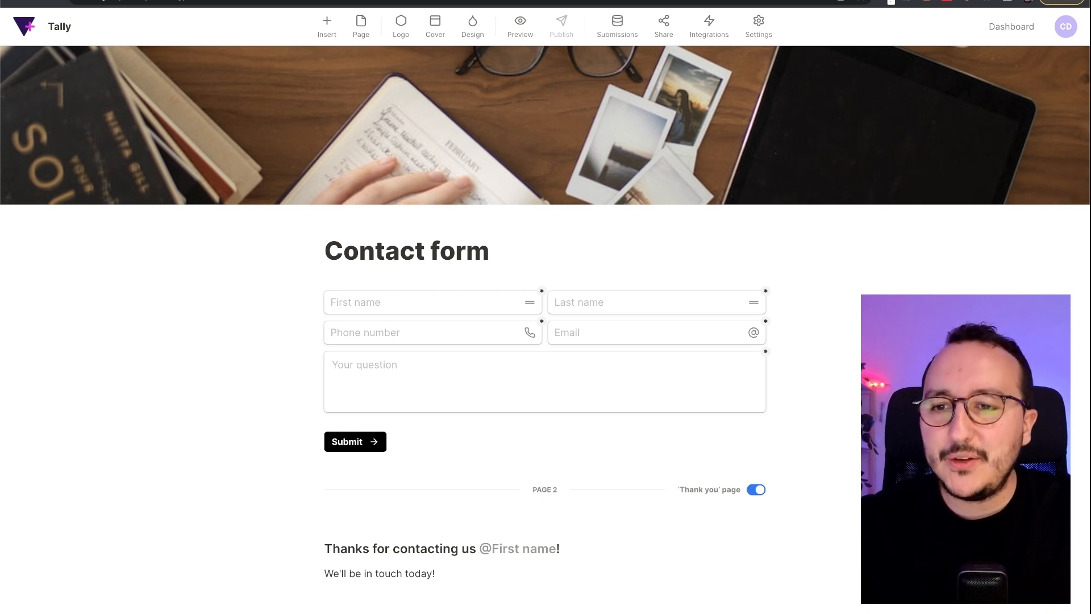
click(245, 0)
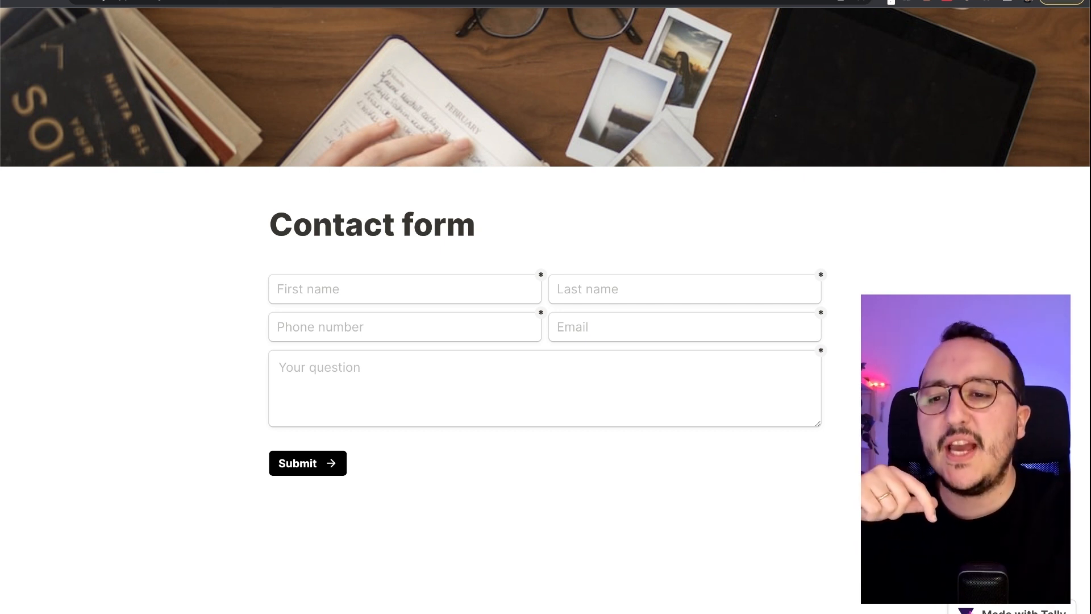
- Go back to the Tally dashboard and open the Contact form's summary
click(199, 1)
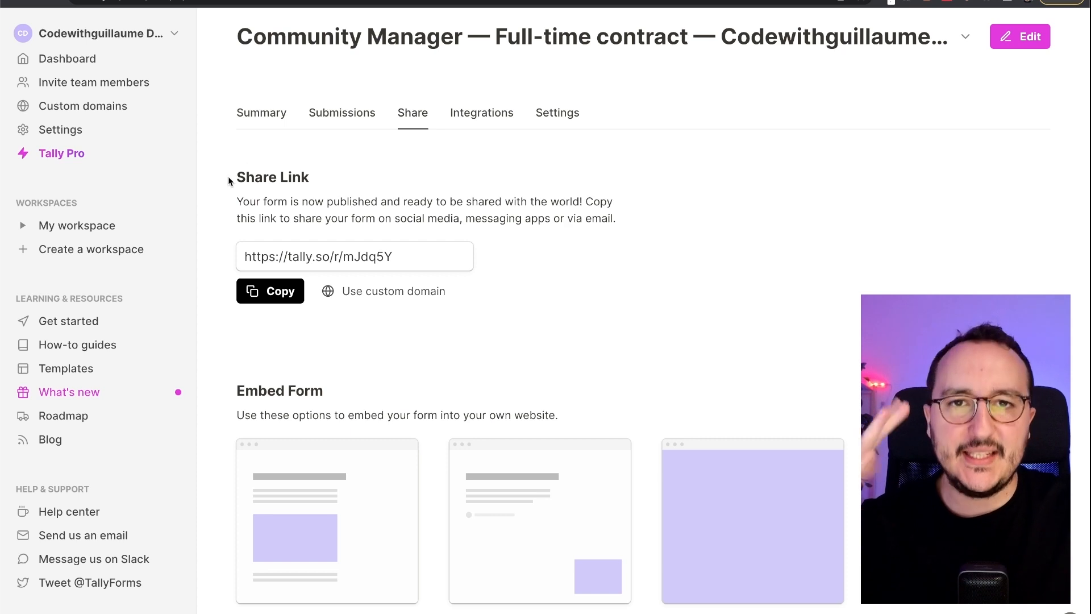
click(128, 61)
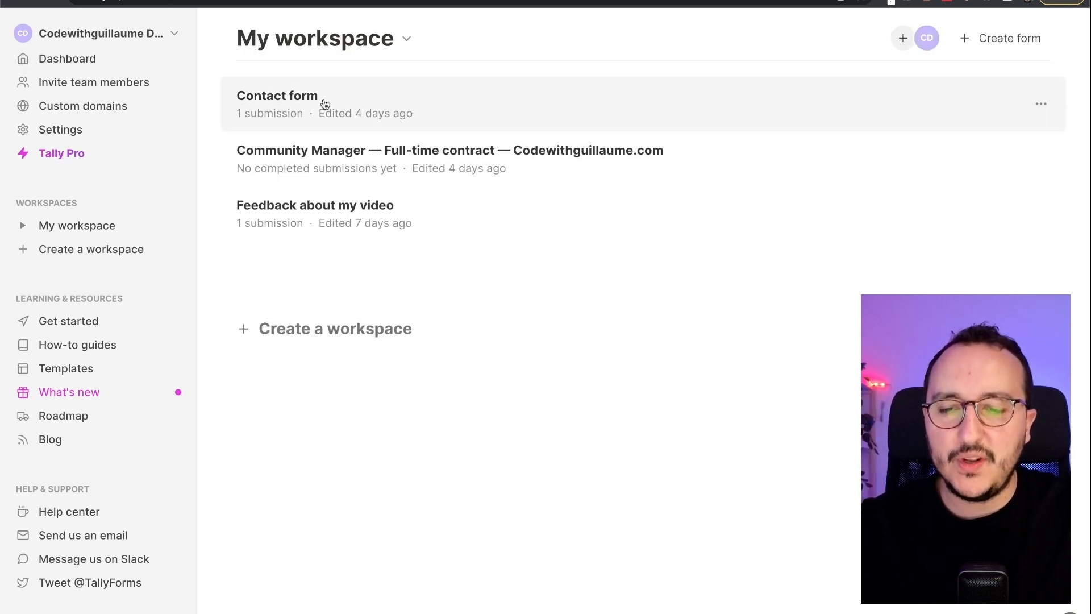
click(377, 103)
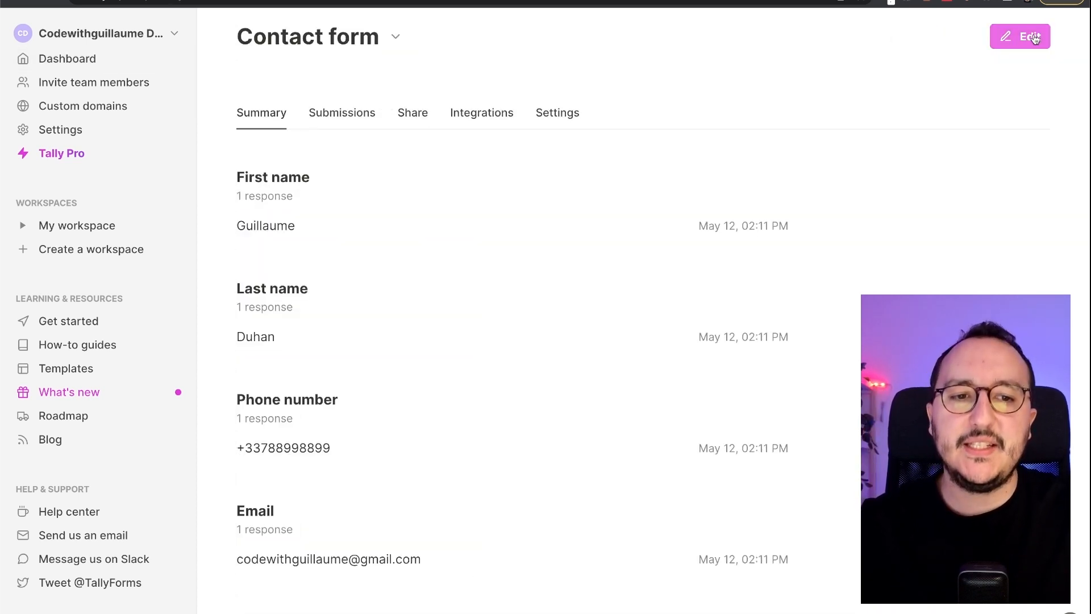
- Check the published Contact form's web address in the address bar
click(182, 1)
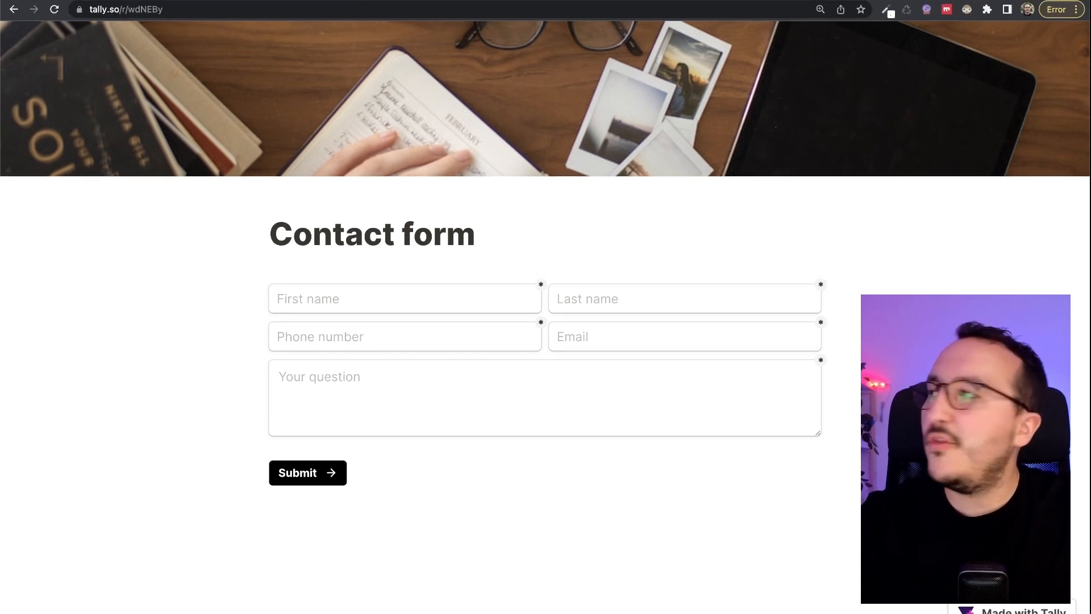
click(132, 16)
click(126, 18)
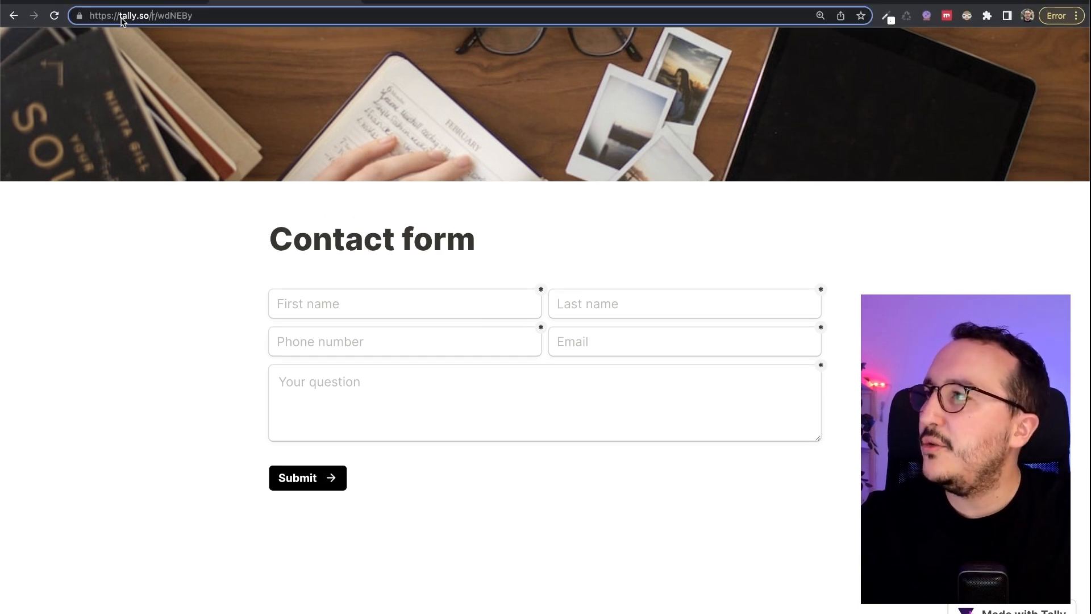
triple_click(126, 17)
click(274, 252)
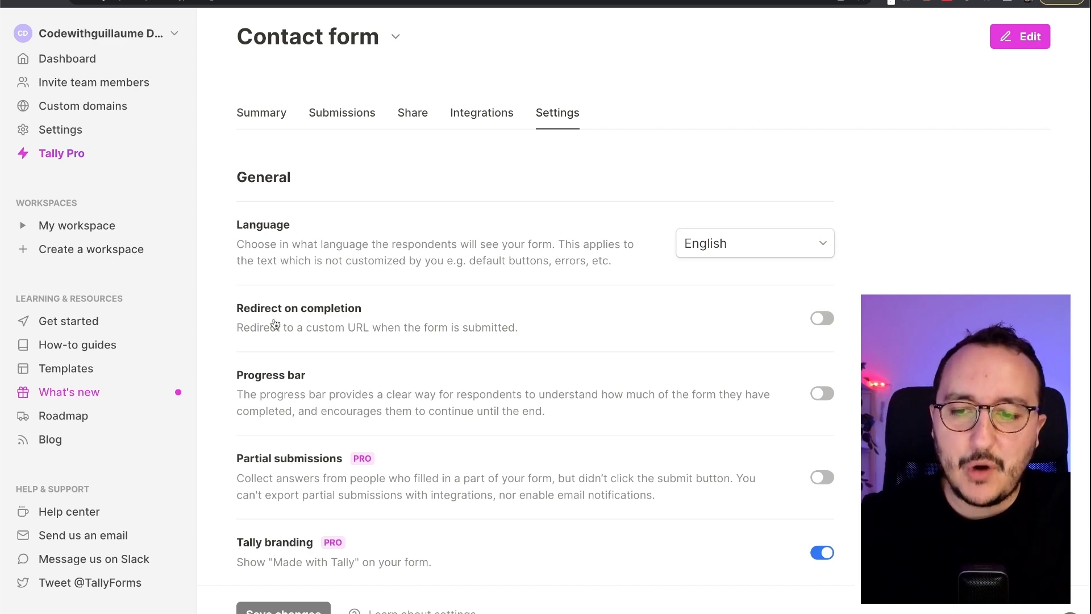
- Try Redirect on completion, then switch it back off
scroll(322, 316, right, 1)
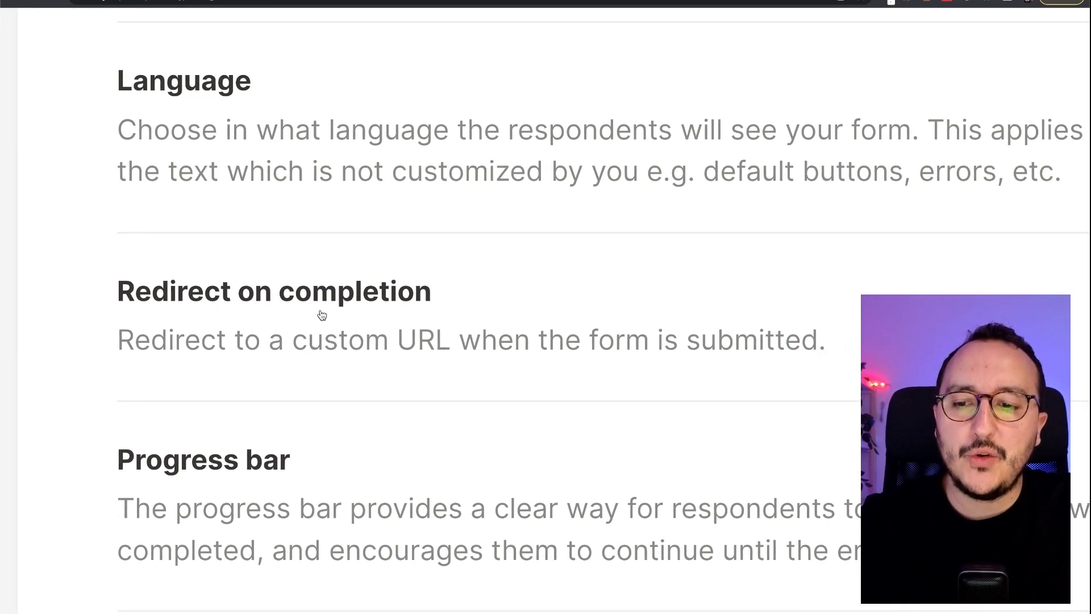
scroll(227, 338, down, 5)
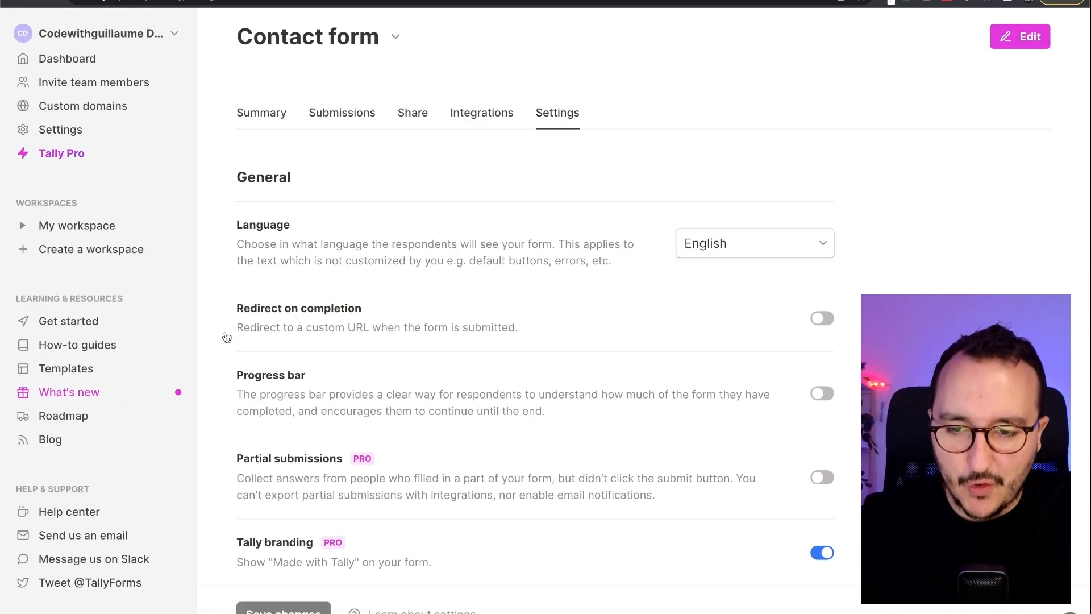
click(818, 318)
click(537, 370)
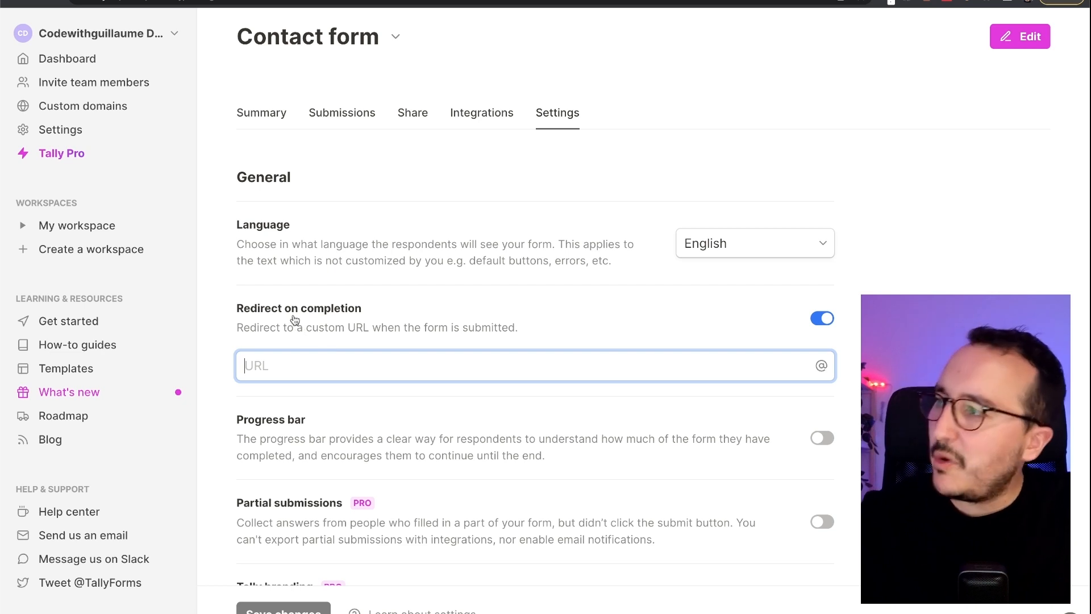
click(824, 319)
- Turn on Self email notifications and review the subject and sender details
scroll(739, 341, down, 8)
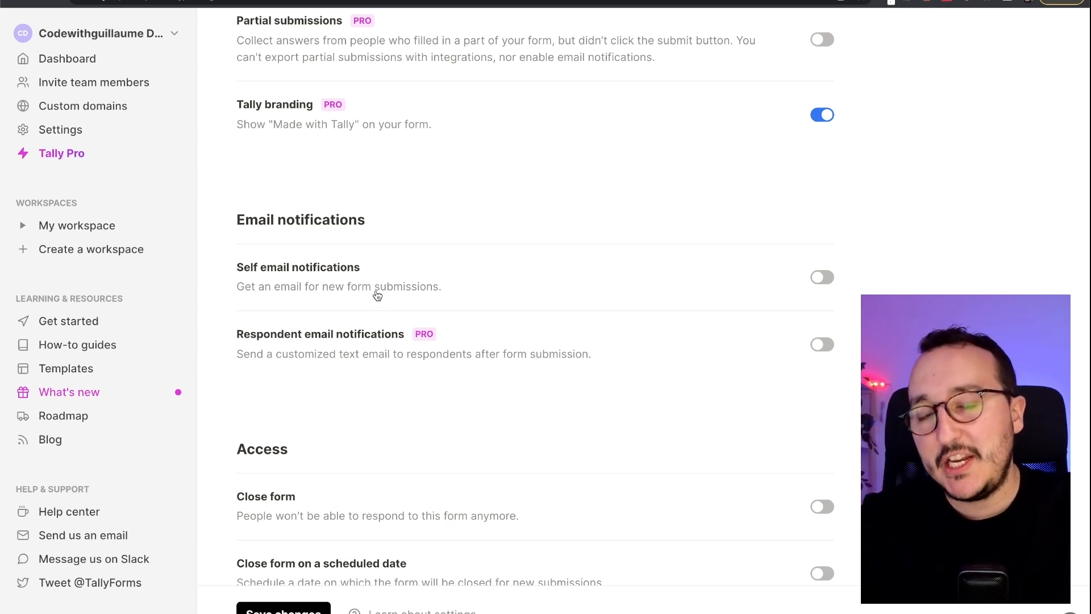
click(818, 278)
scroll(692, 292, down, 2)
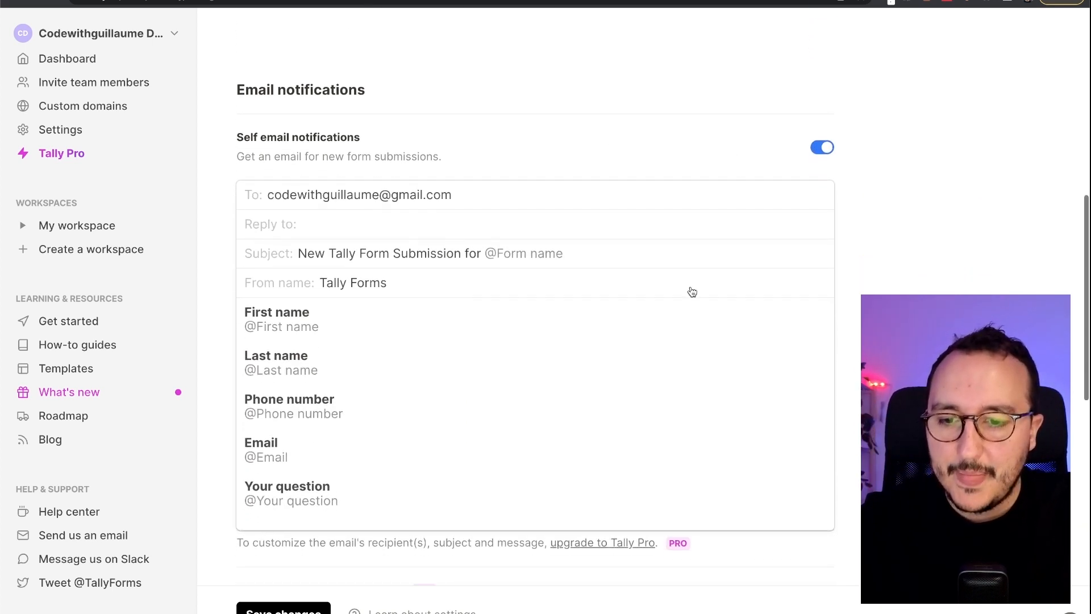
scroll(692, 292, down, 1)
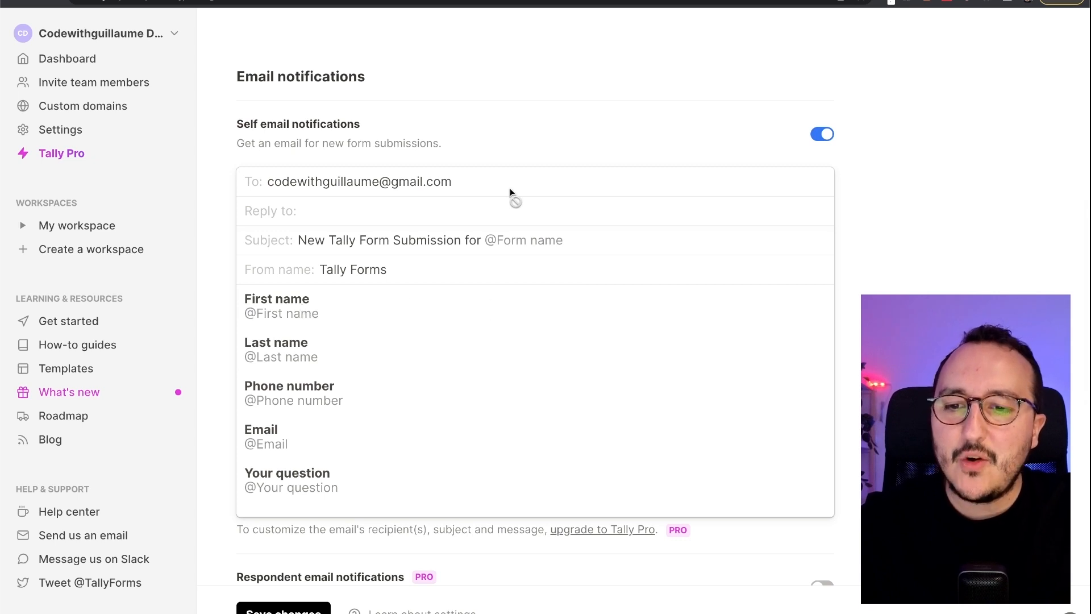
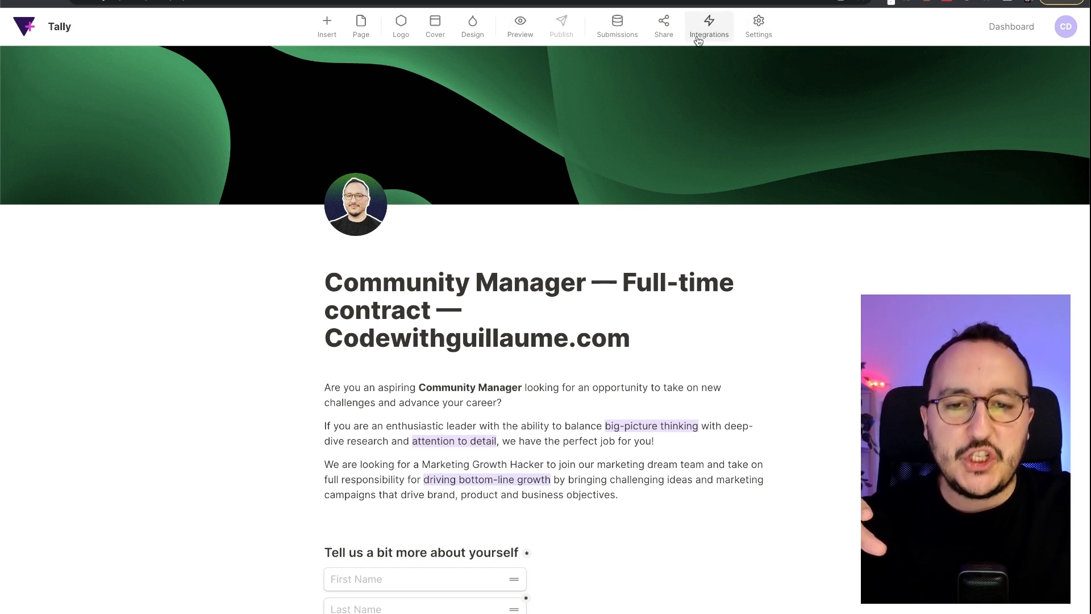
- Open the Community Manager form's Share tab and scroll to the Standard, Popup and Full page embeds
click(660, 36)
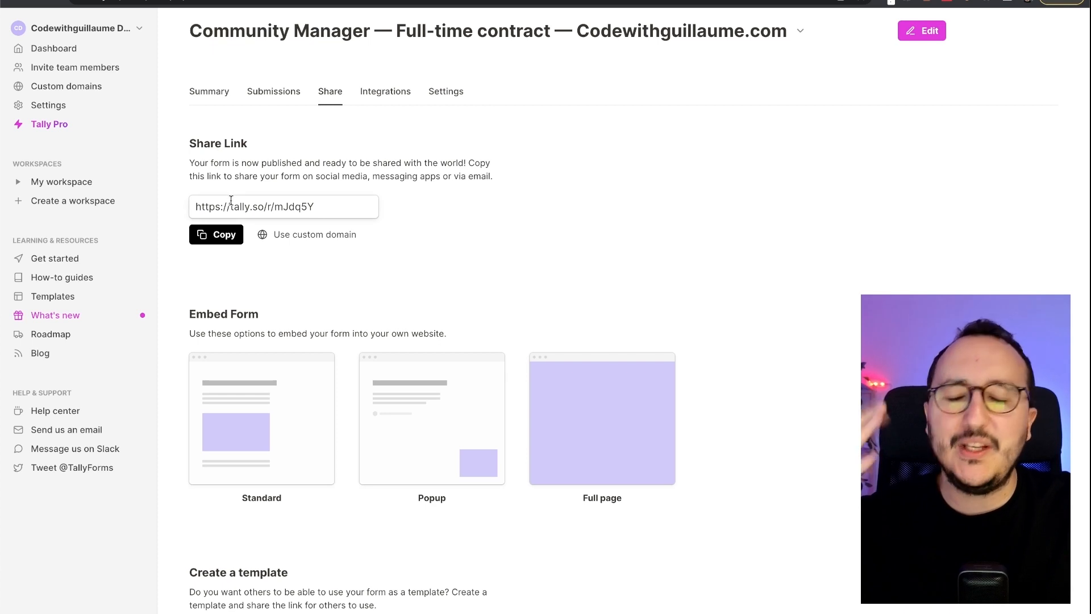
scroll(288, 291, down, 2)
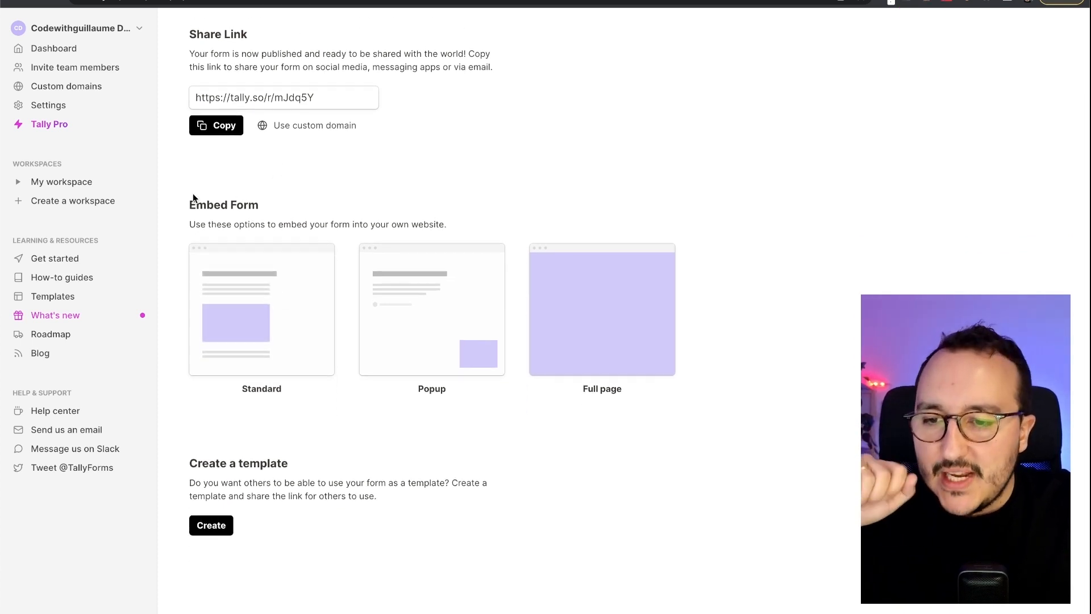
drag(191, 203, 270, 205)
click(272, 206)
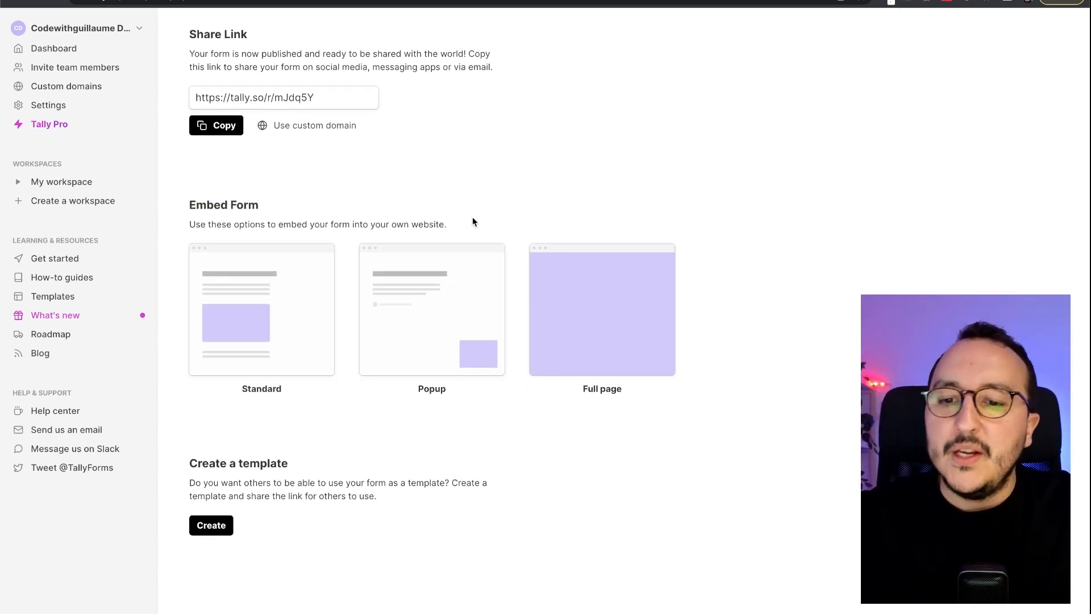
scroll(452, 225, up, 5)
scroll(452, 225, left, 1)
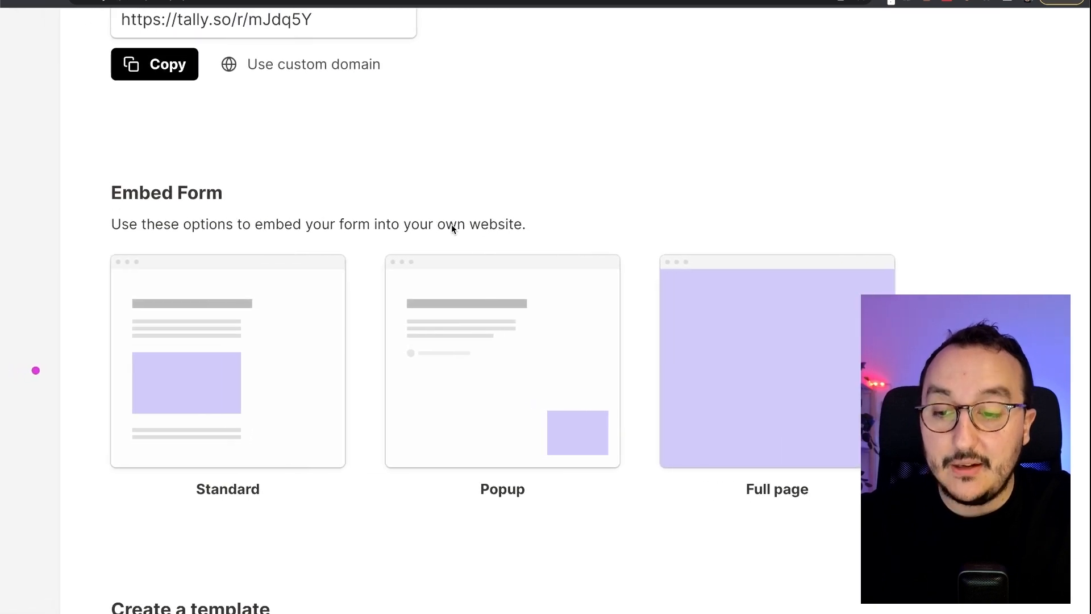
scroll(451, 223, down, 1)
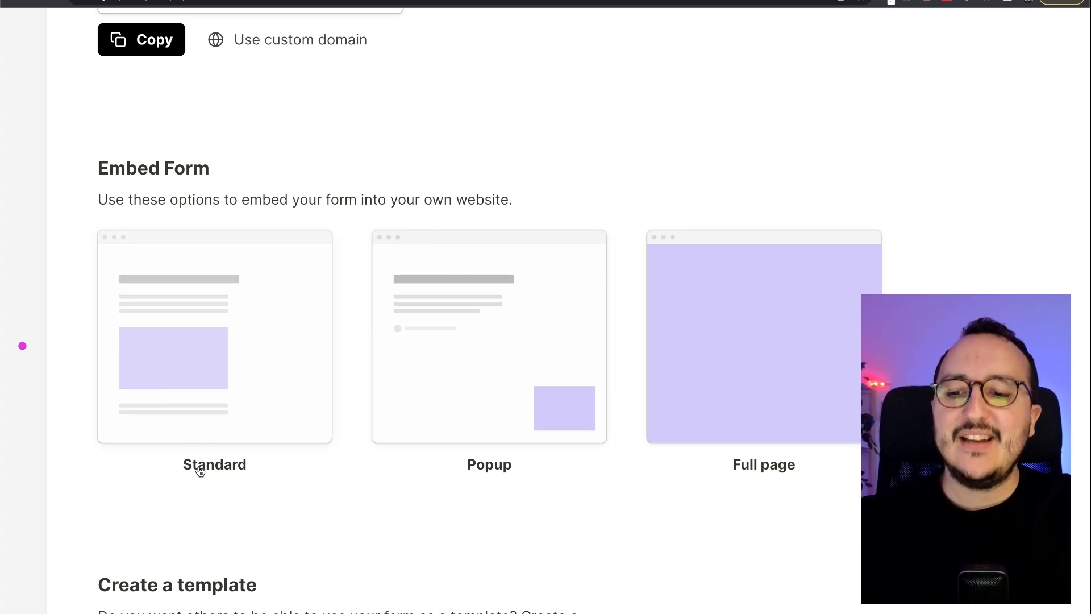
- Pick the Standard embed, check the Jobs page in jobs.vue, then return to Tally's embed settings
click(234, 389)
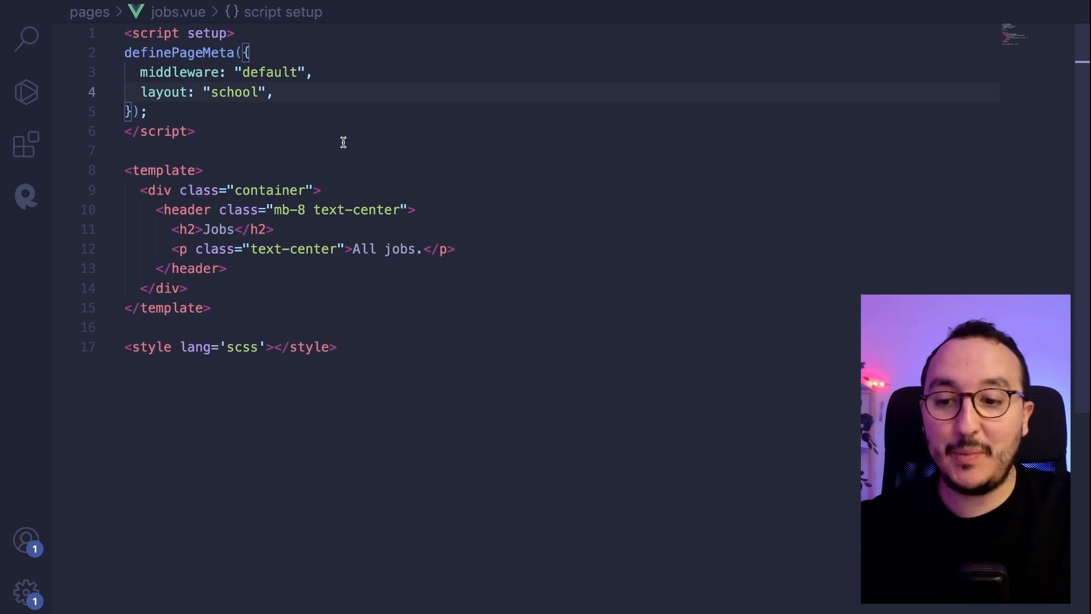
key(ctrl+Left)
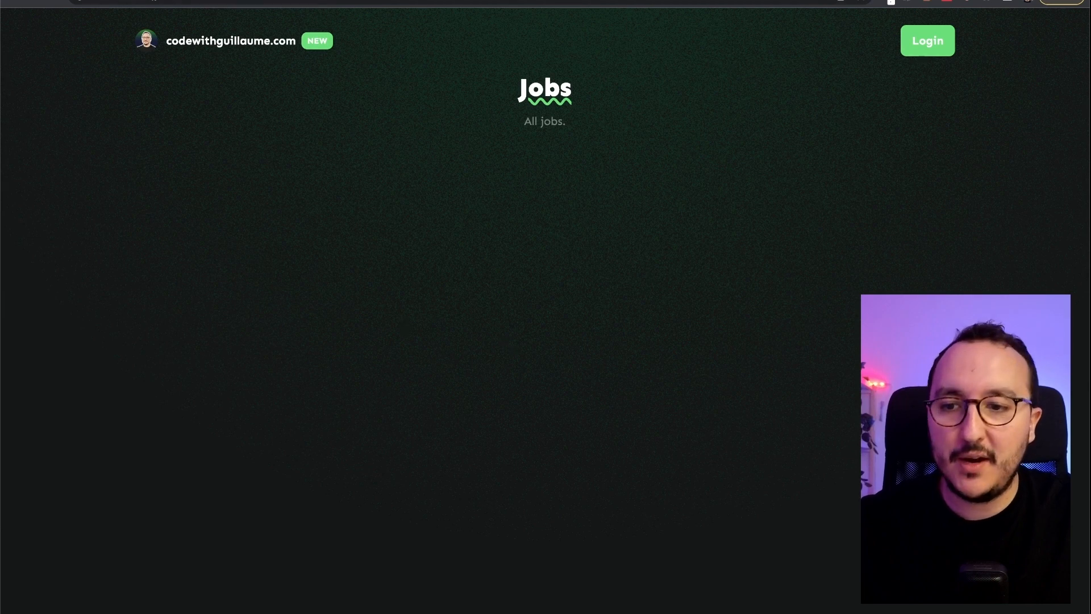
key(ctrl+Tab)
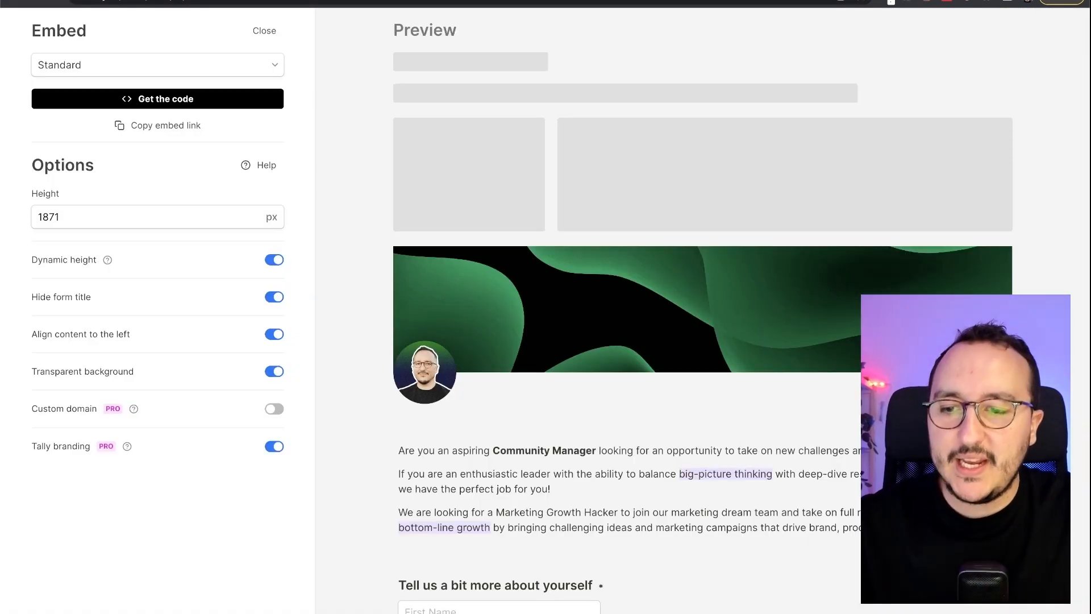
- Keep Standard as the embed type and toggle Dynamic height off and back on
click(135, 66)
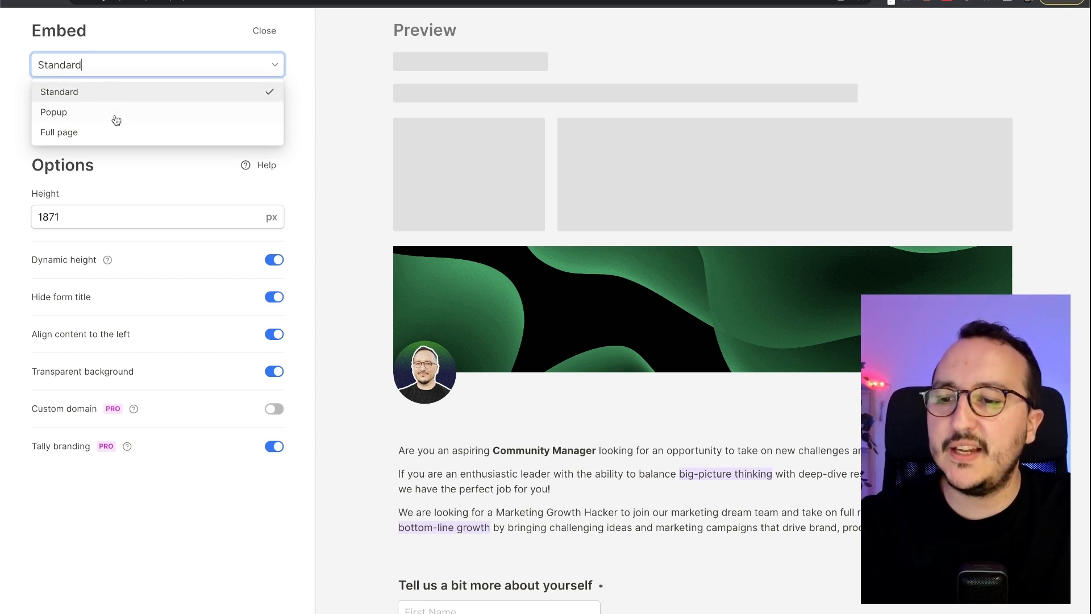
click(127, 99)
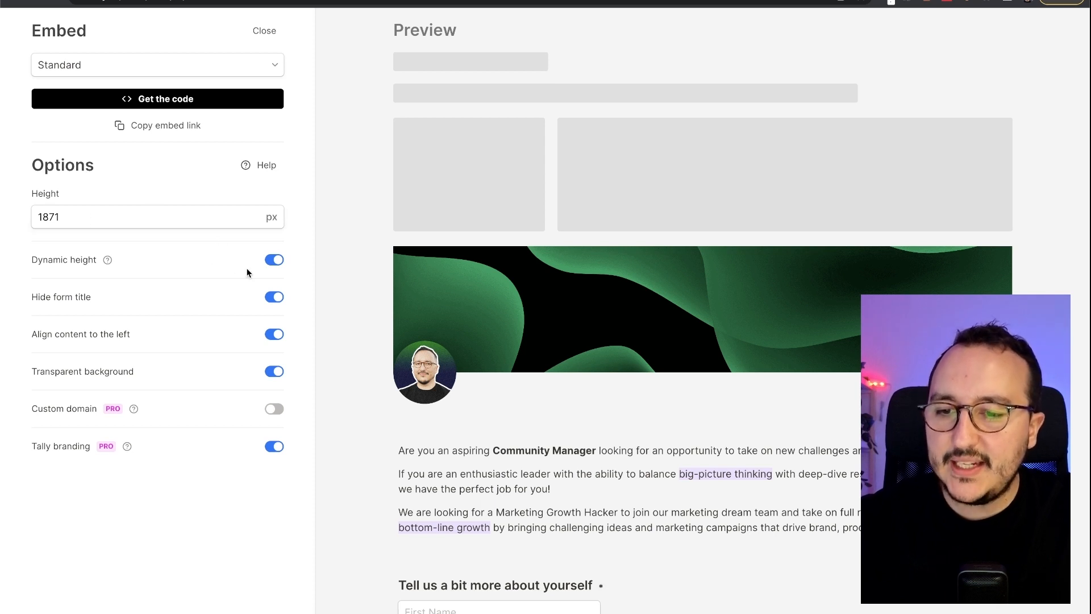
click(274, 261)
click(274, 263)
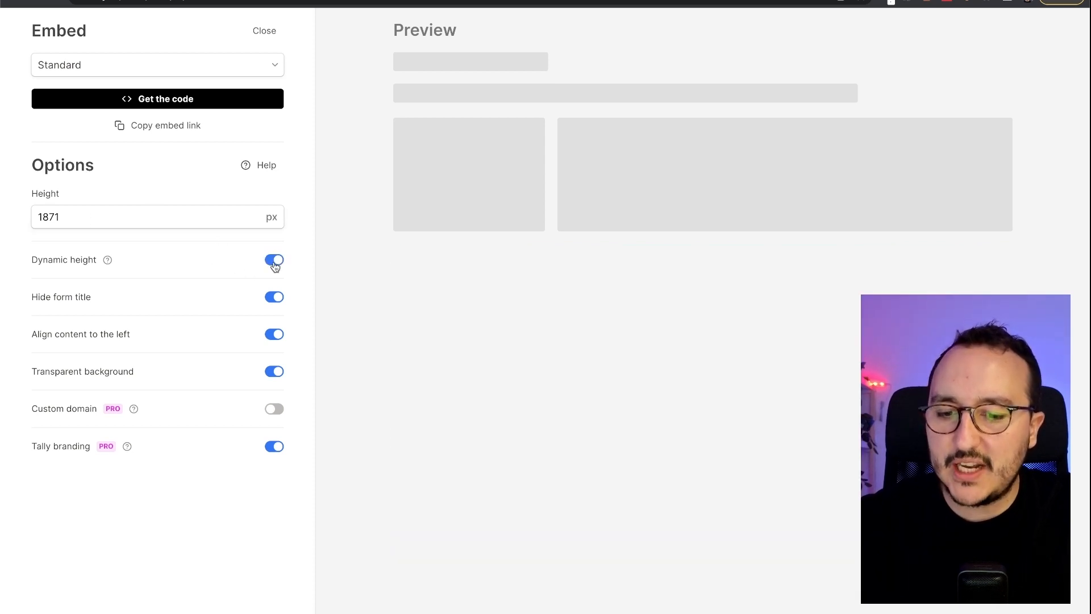
click(274, 263)
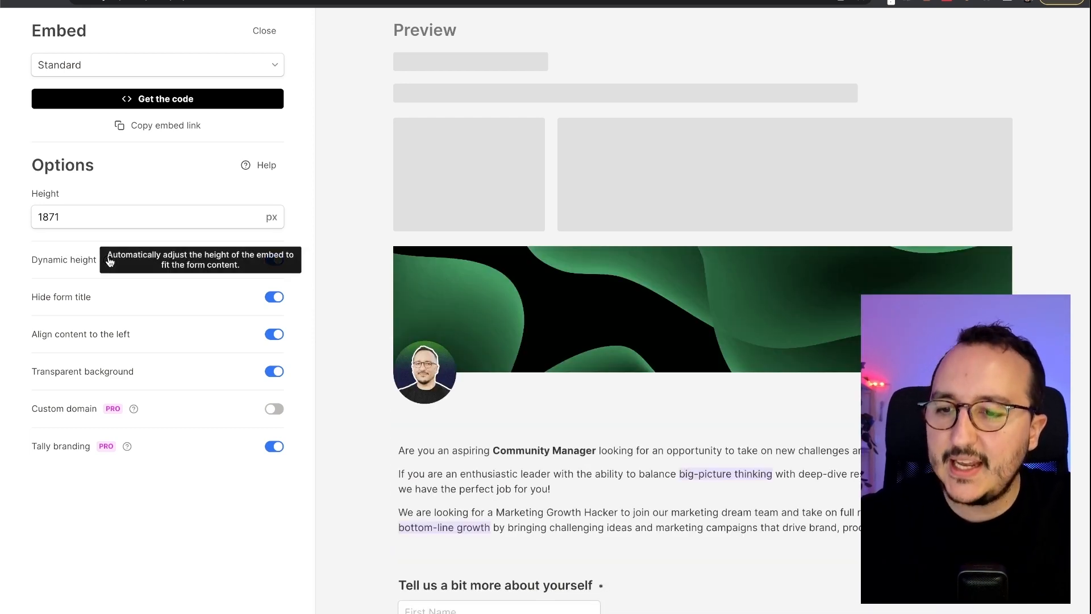
- Turn off Align content to the left and check the centred form in the preview
mouse_move(107, 262)
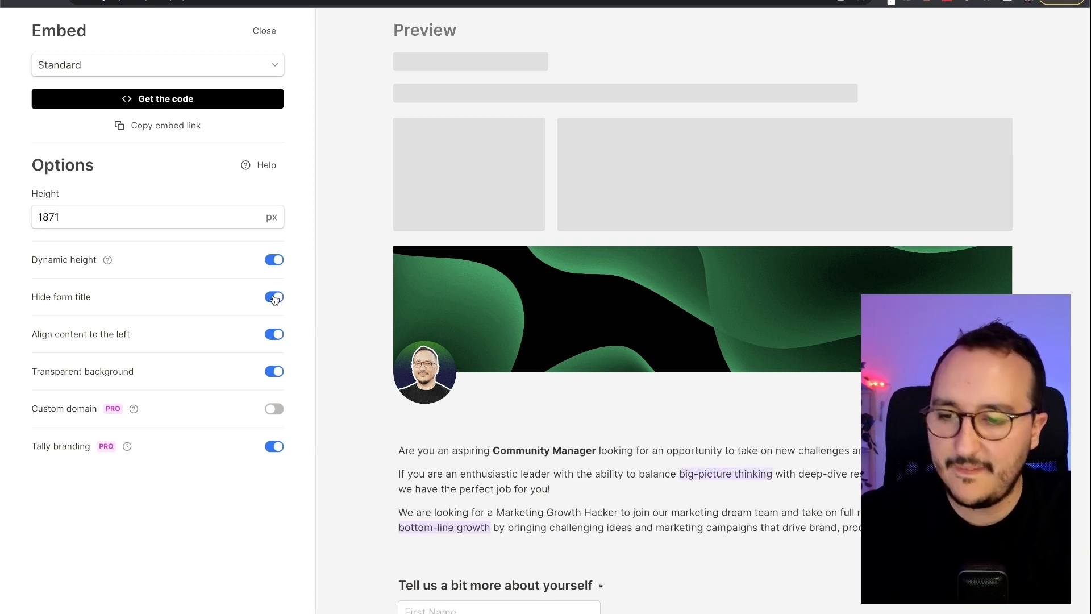
click(276, 335)
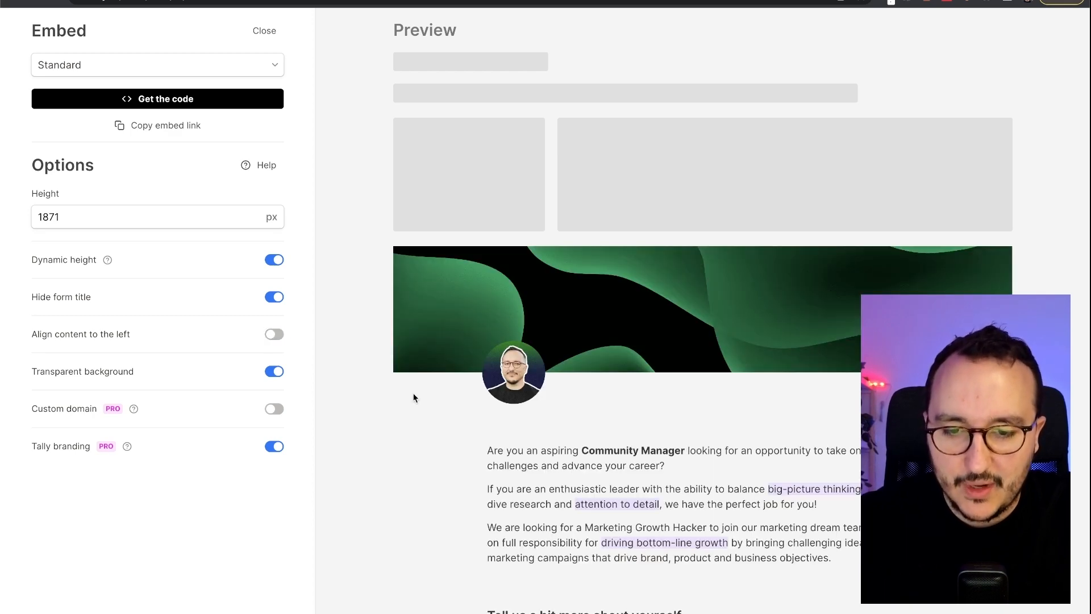
scroll(451, 422, down, 6)
scroll(475, 255, up, 5)
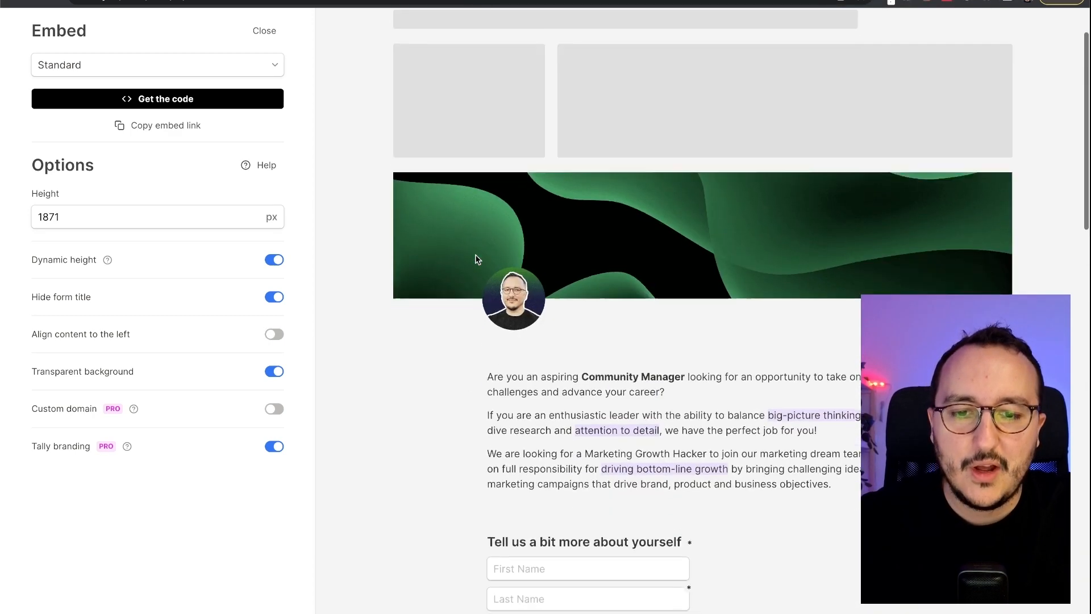
scroll(475, 256, down, 4)
scroll(503, 110, up, 3)
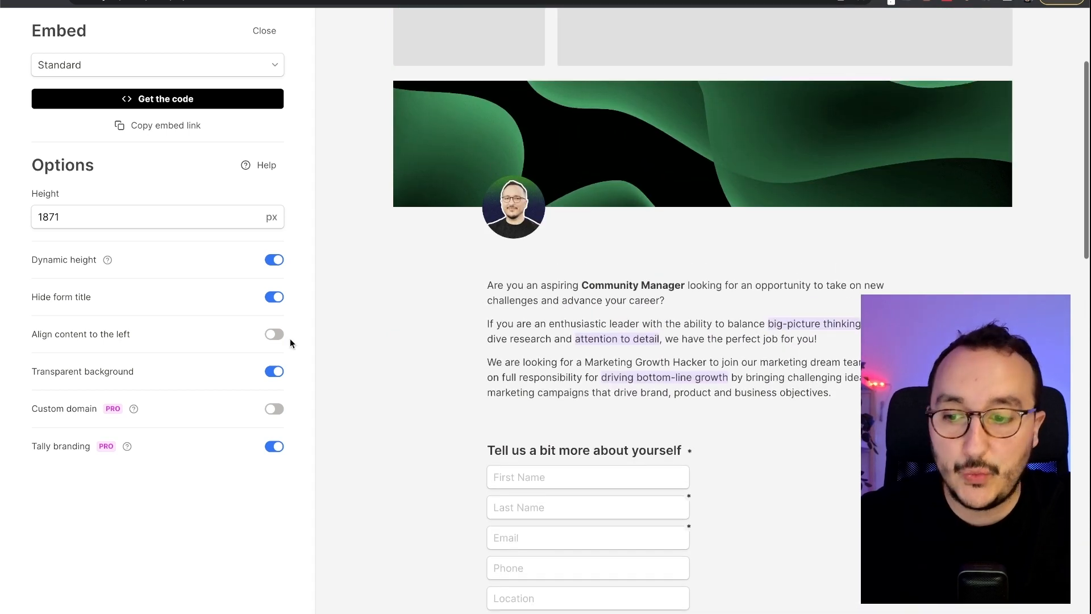
mouse_move(75, 408)
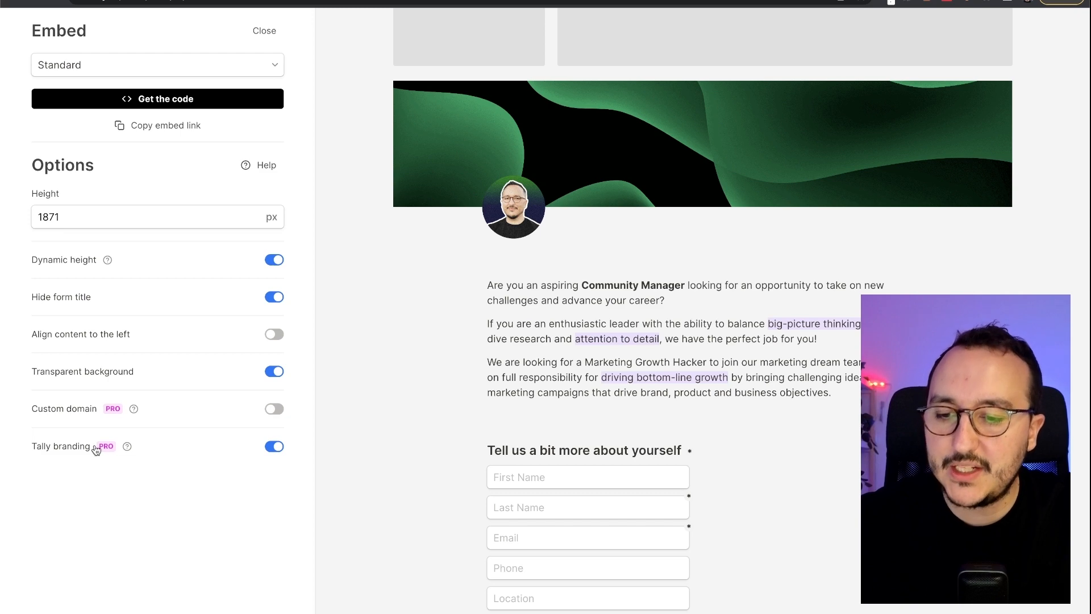
scroll(611, 431, down, 5)
scroll(612, 427, down, 10)
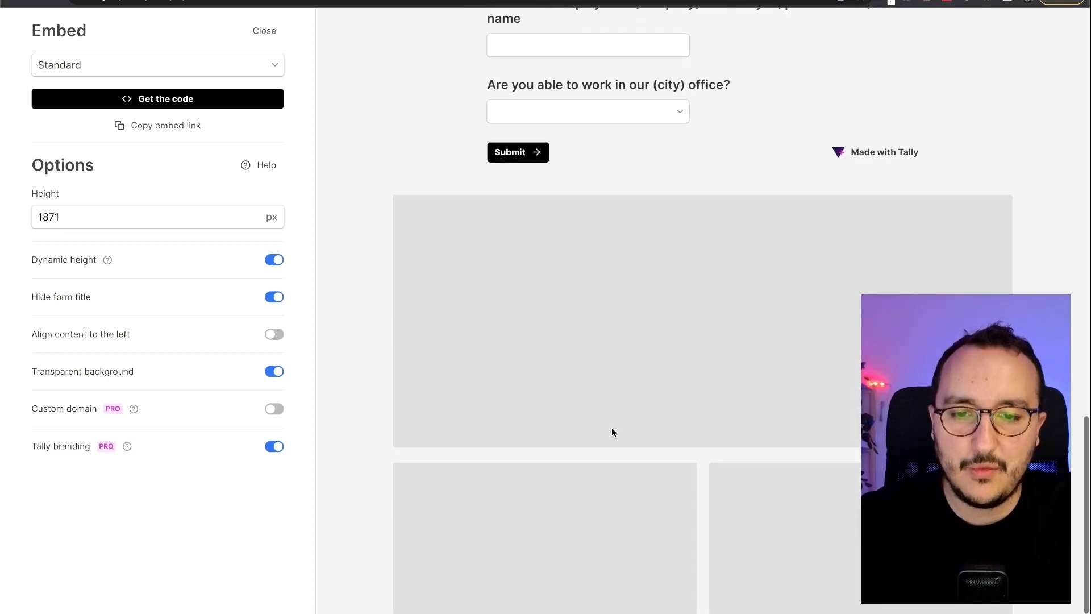
scroll(611, 428, up, 3)
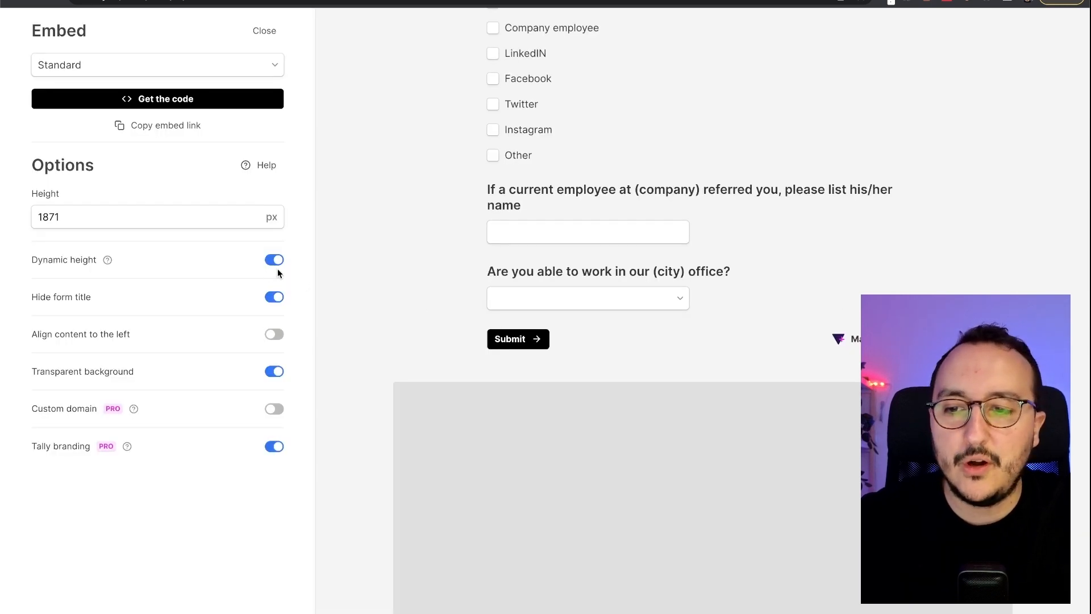
scroll(485, 247, up, 10)
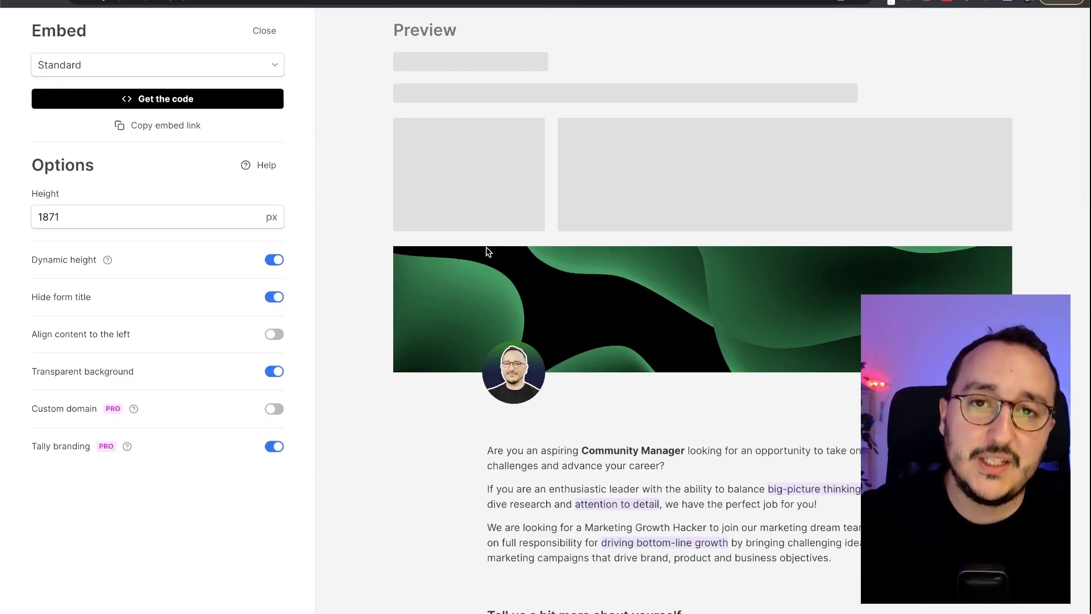
- Reveal the embed code, copy the HTML snippet, and scroll to the Use JavaScript instructions
click(154, 103)
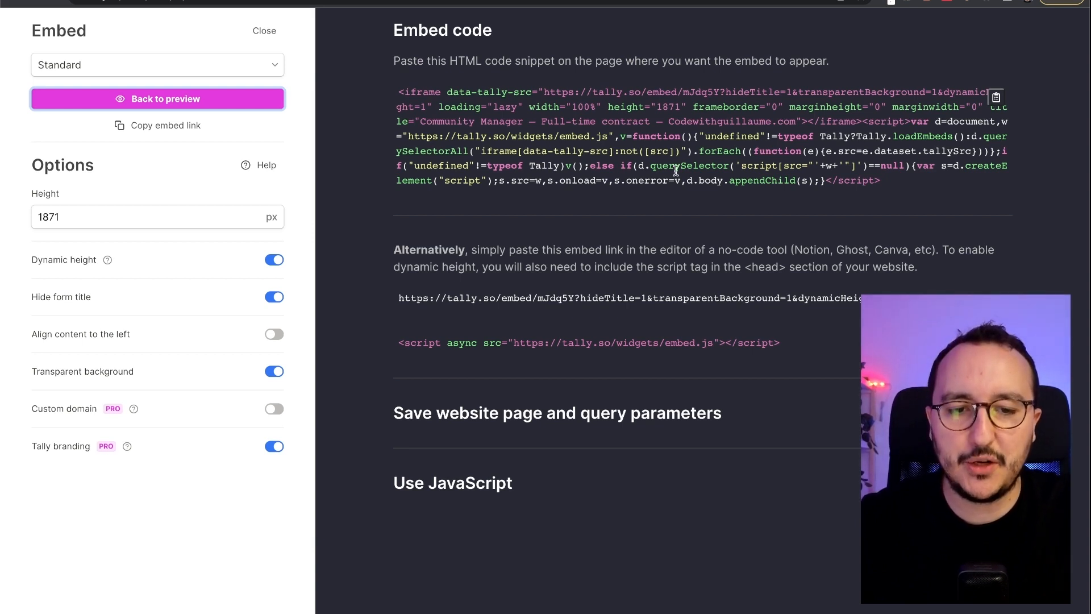
click(996, 97)
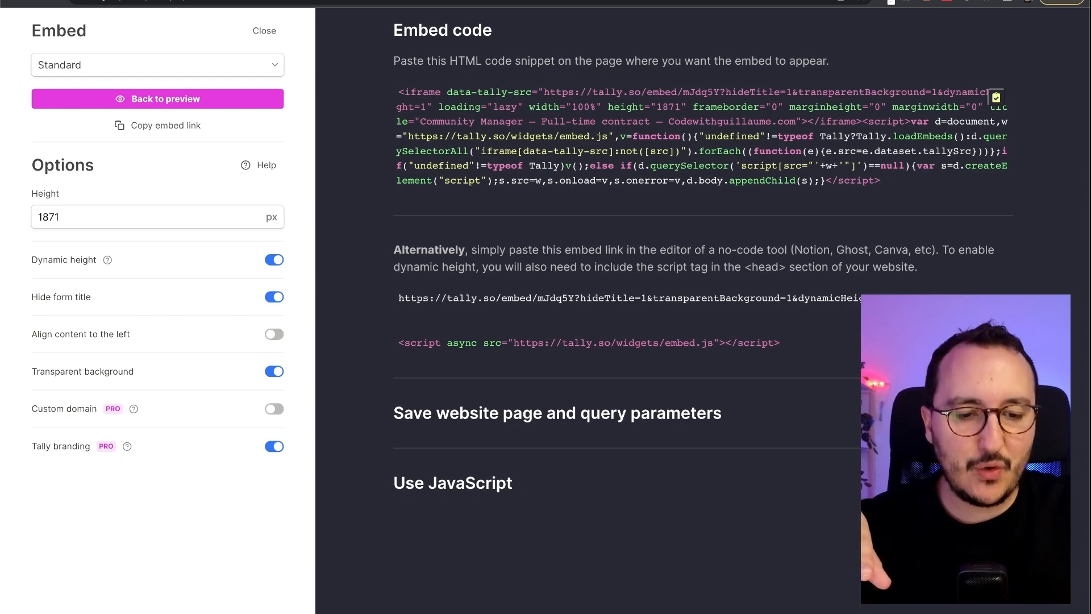
scroll(767, 396, down, 2)
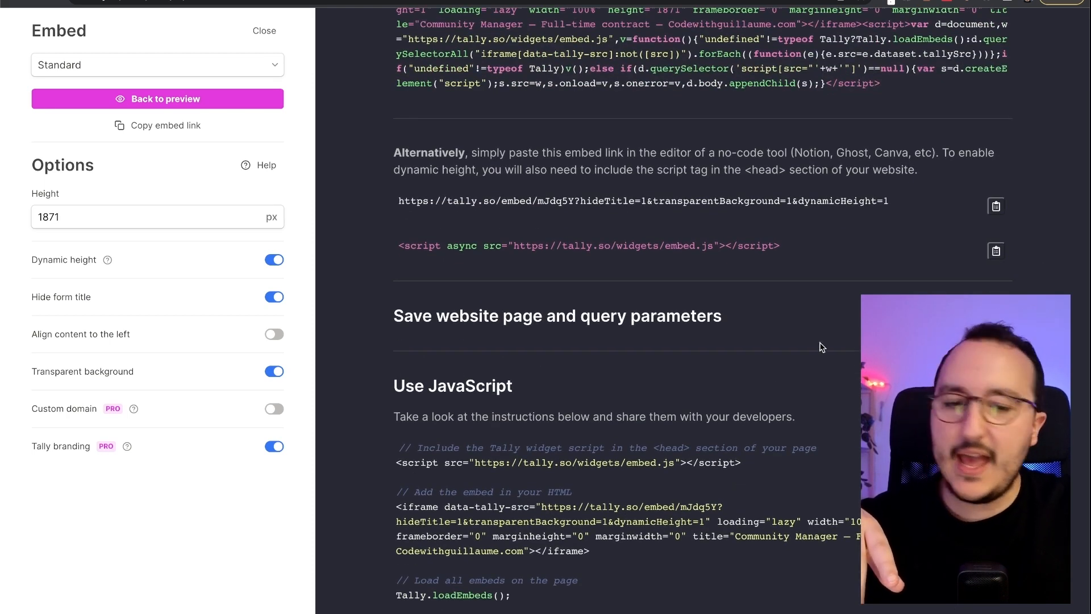
drag(1088, 267, 851, 234)
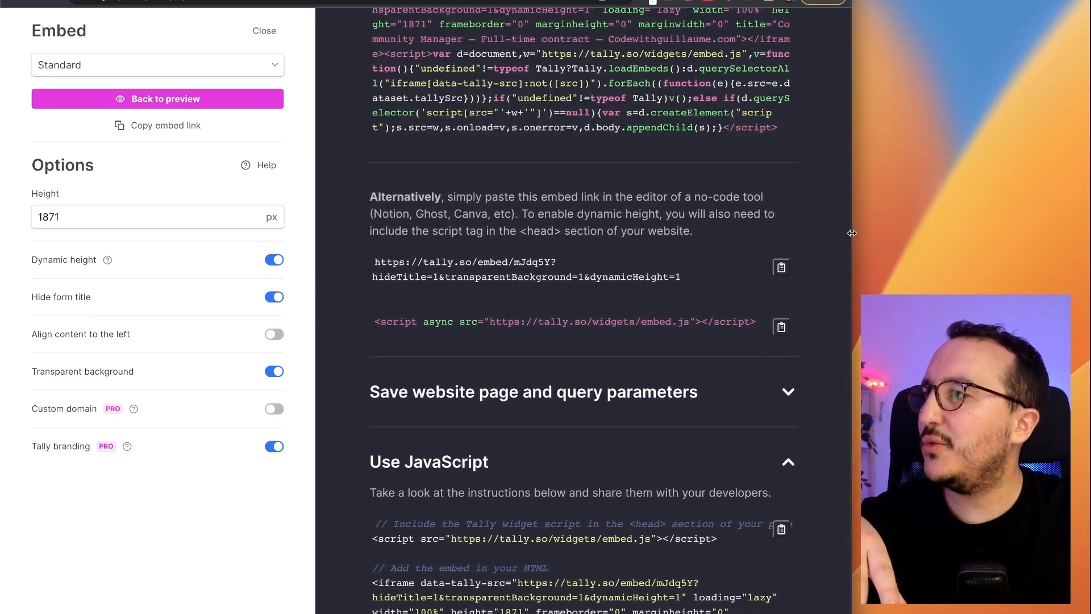
scroll(484, 345, down, 2)
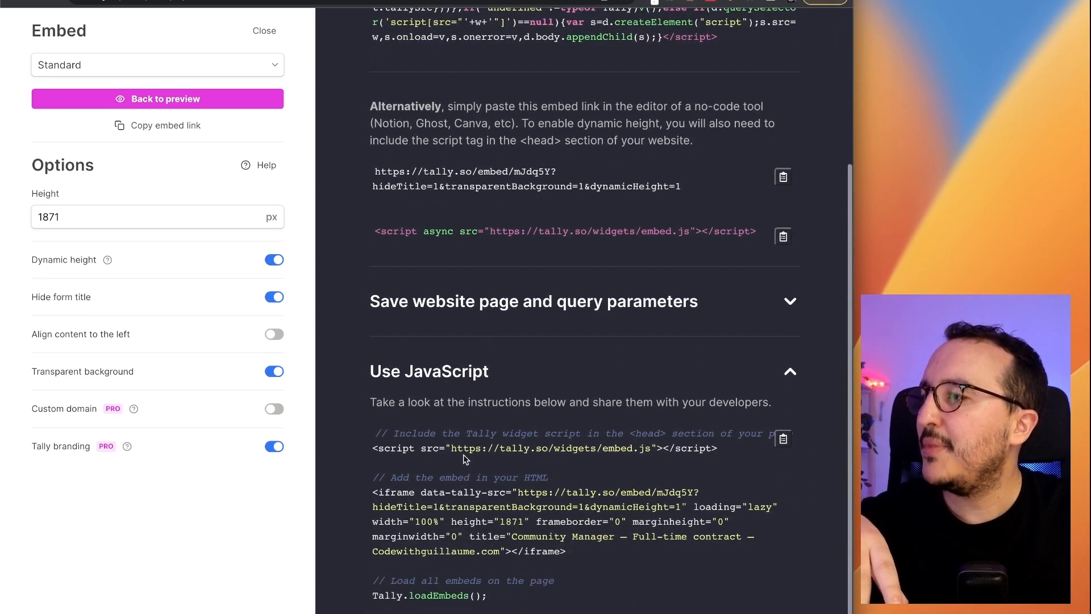
scroll(629, 524, up, 5)
scroll(629, 524, down, 3)
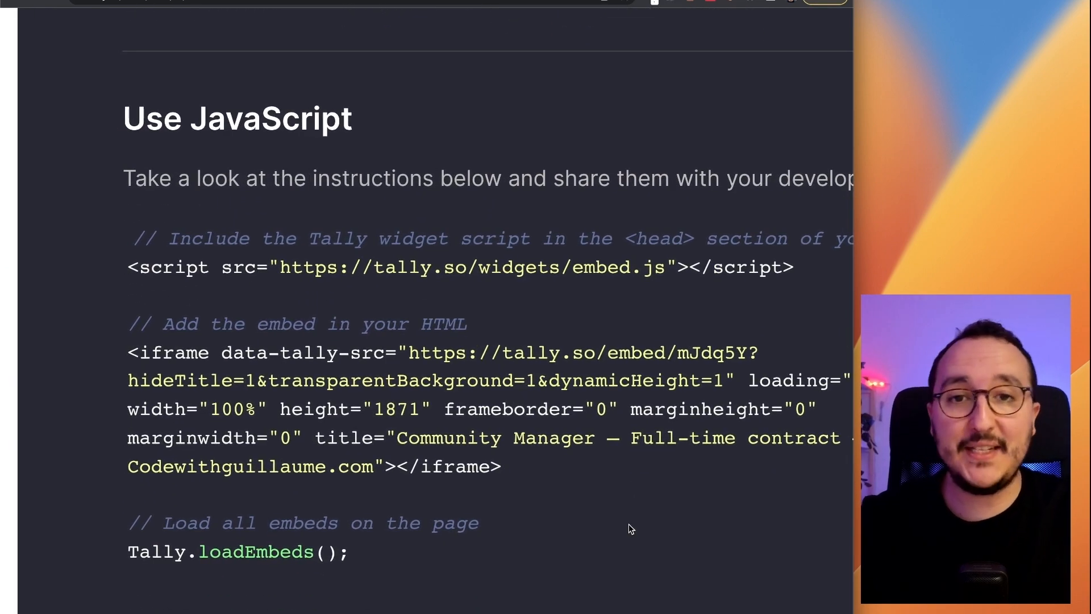
key(ctrl+alt+Return)
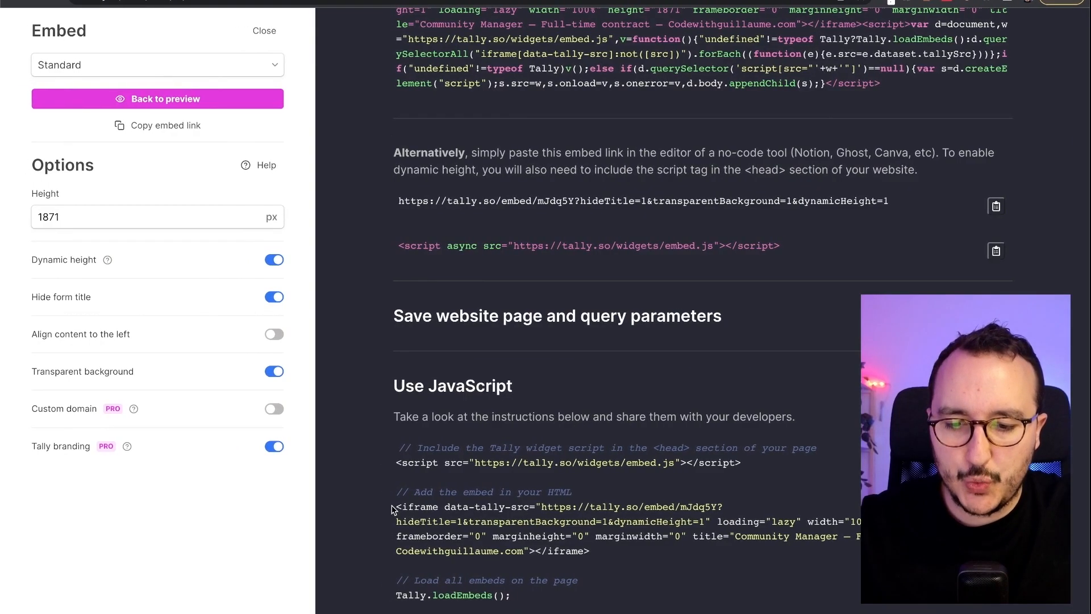
- Paste the Tally iframe embed snippet inside jobs.vue's main element
drag(396, 507, 591, 551)
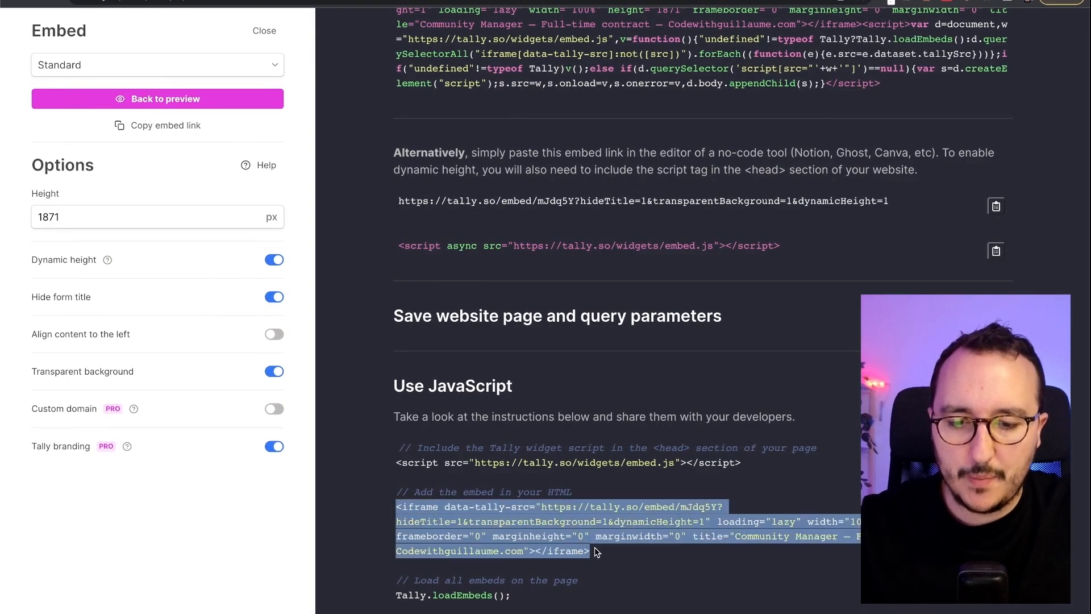
key(ctrl+Right)
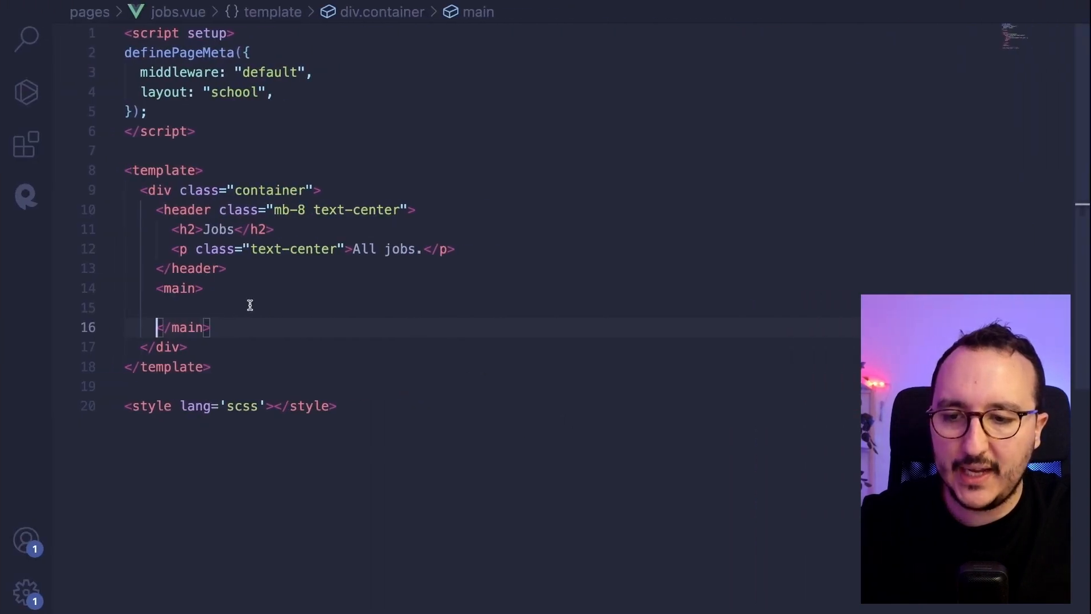
click(248, 295)
click(245, 304)
key(ctrl+v)
- Copy the embed script tag and open nuxt.config.ts with Quick Open
key(ctrl+Left)
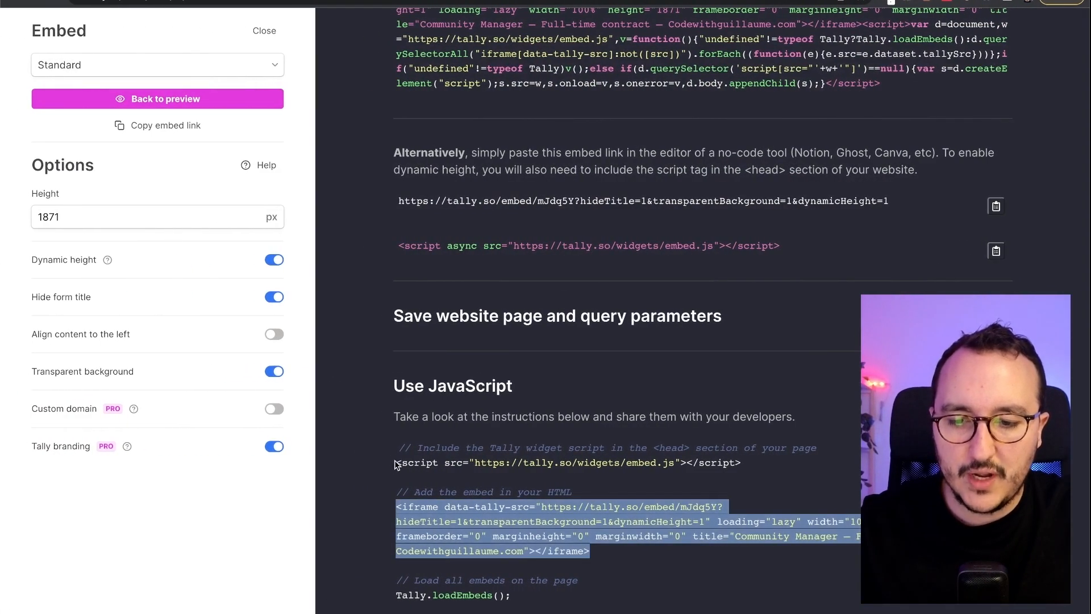
drag(396, 464, 756, 462)
key(ctrl+Right)
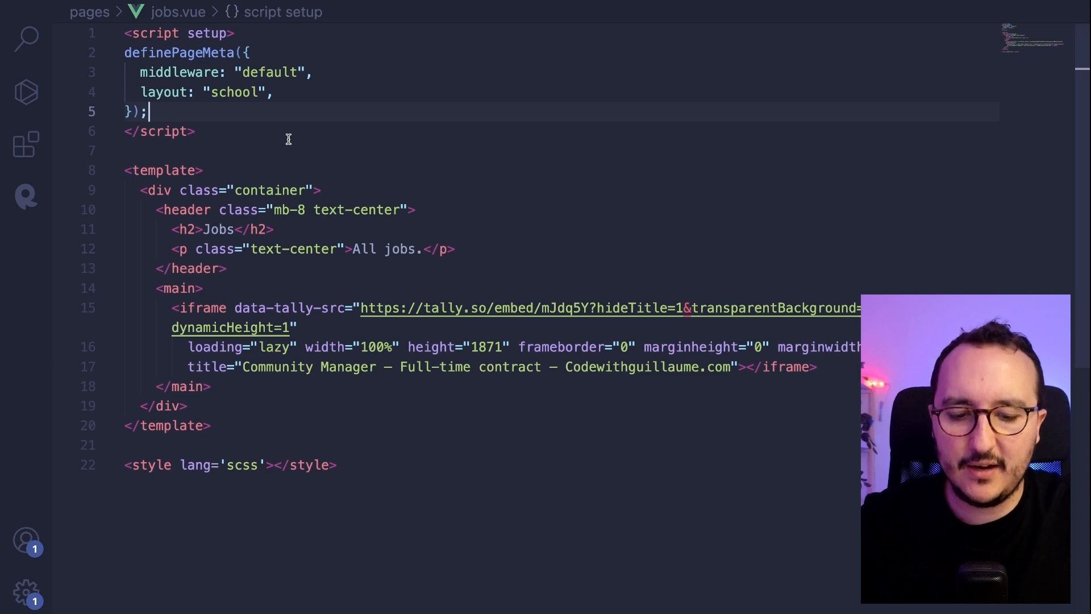
key(super+p)
text(nuxt)
key(Down)
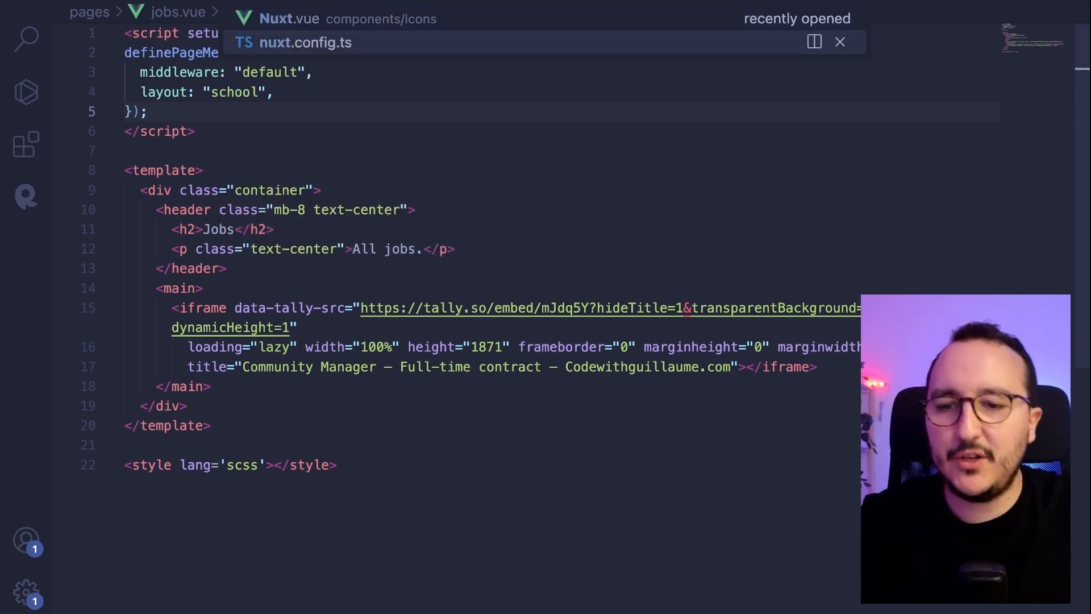
key(Return)
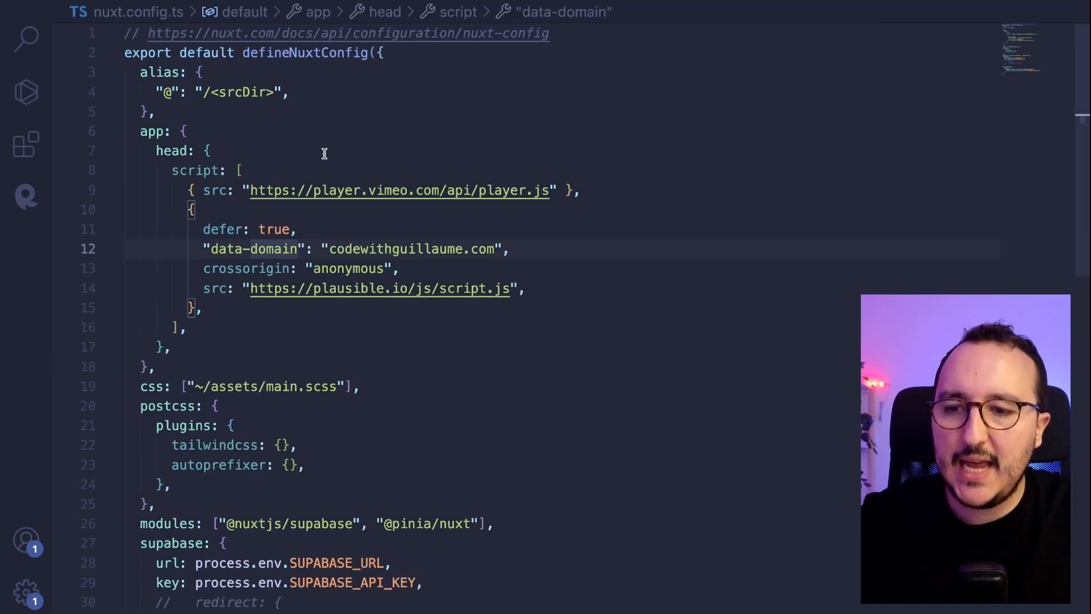
click(253, 154)
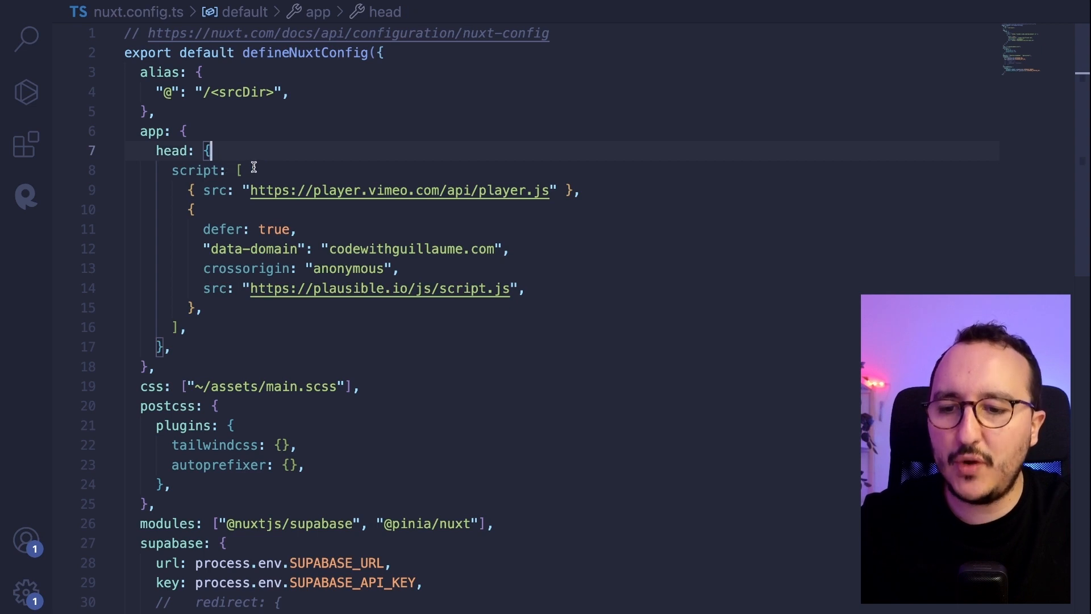
click(257, 170)
key(Return)
text({ sr)
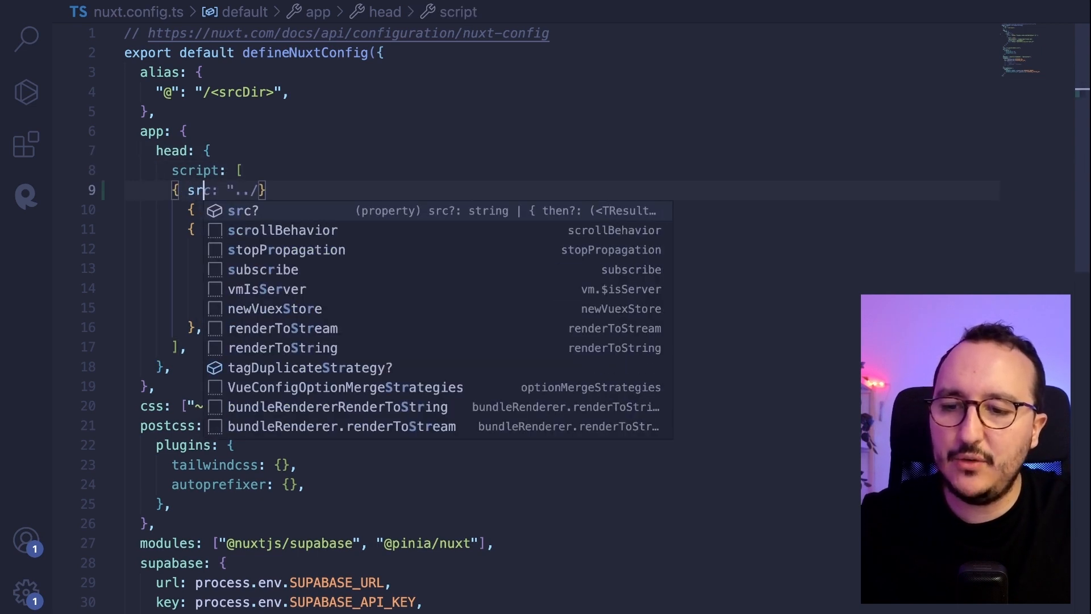
text(c: ")
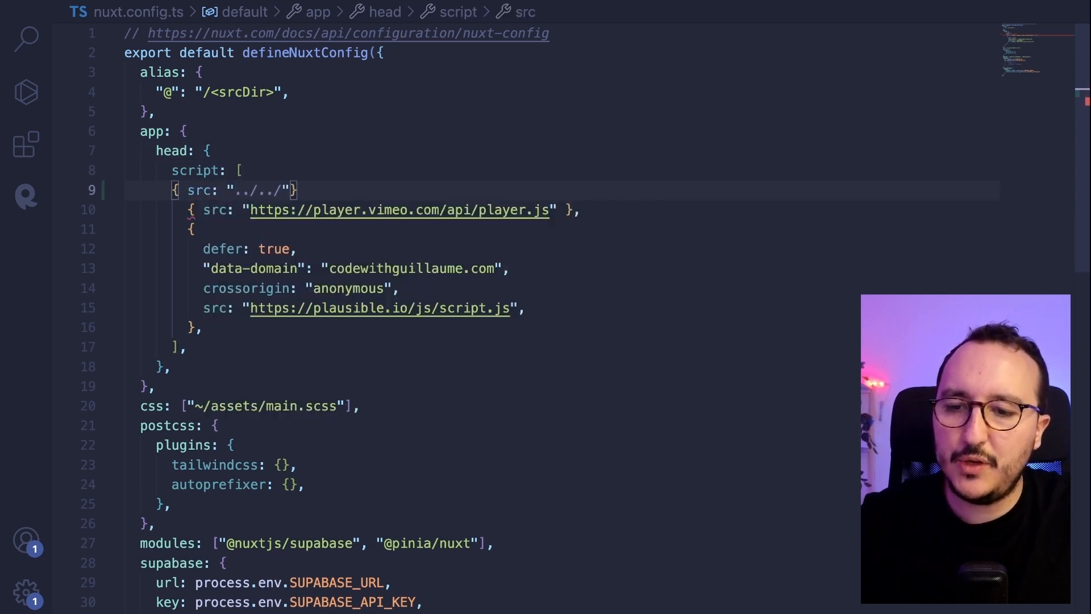
key(ctrl+v)
key(alt+Left)
key(alt+Left)
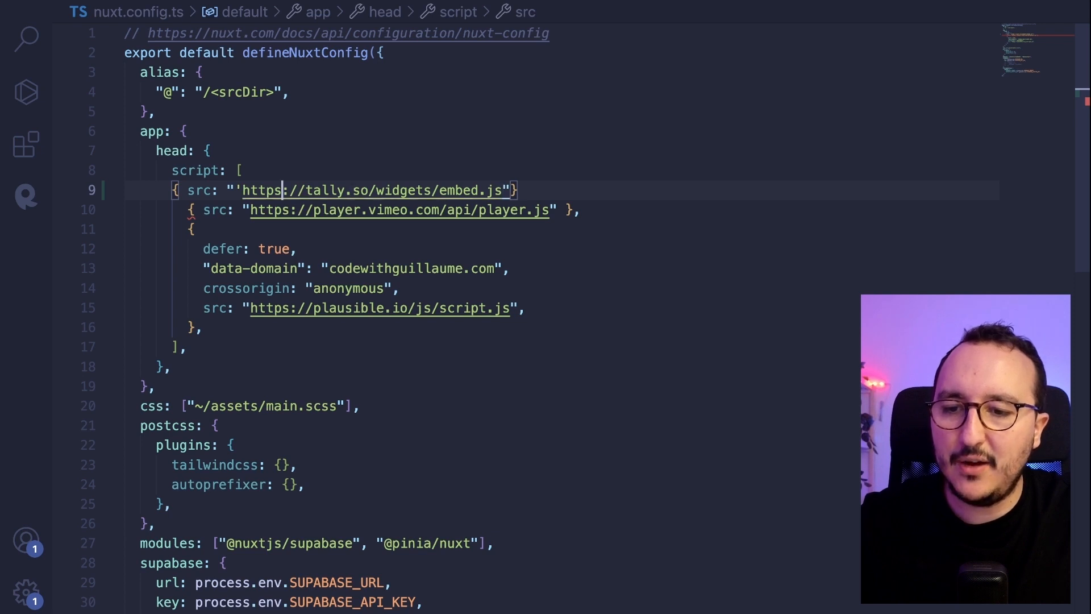
key(Left)
key(Left)
key(BackSpace)
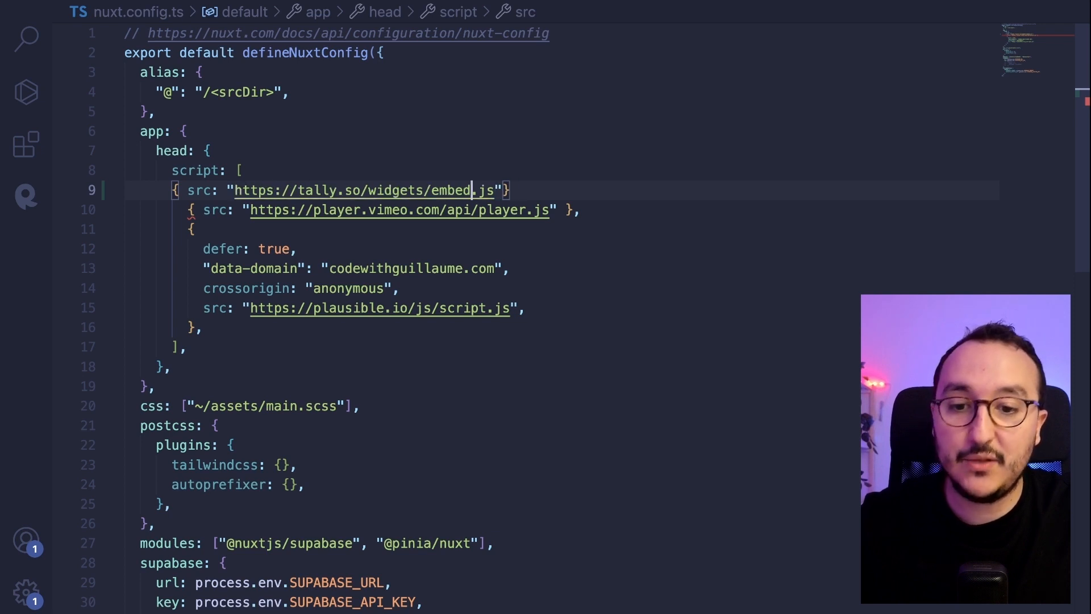
key(alt+Right)
key(alt+Right)
key(alt+Right)
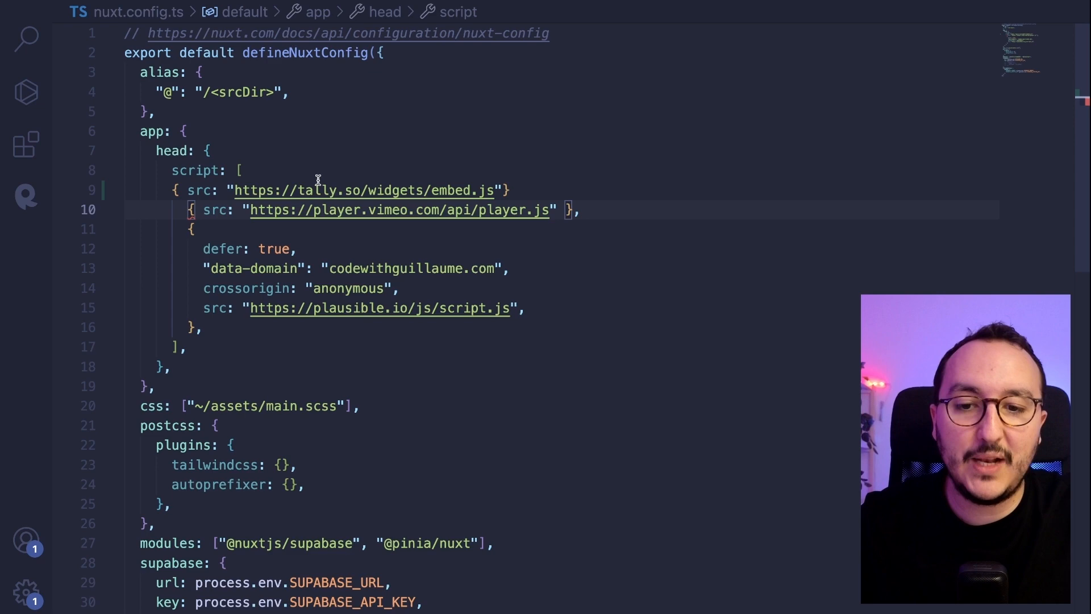
click(521, 189)
text(,)
key(super+s)
- Write onMounted(() => { if (Tally) { Tally.loadEmbeds(); } }) in jobs.vue
key(super+Tab)
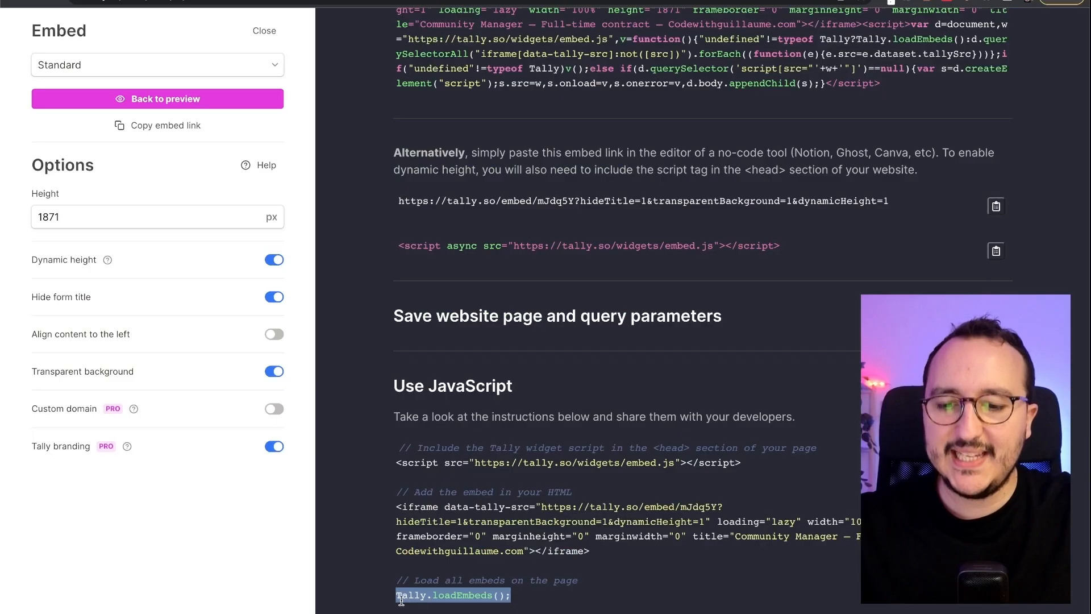
drag(396, 595, 541, 595)
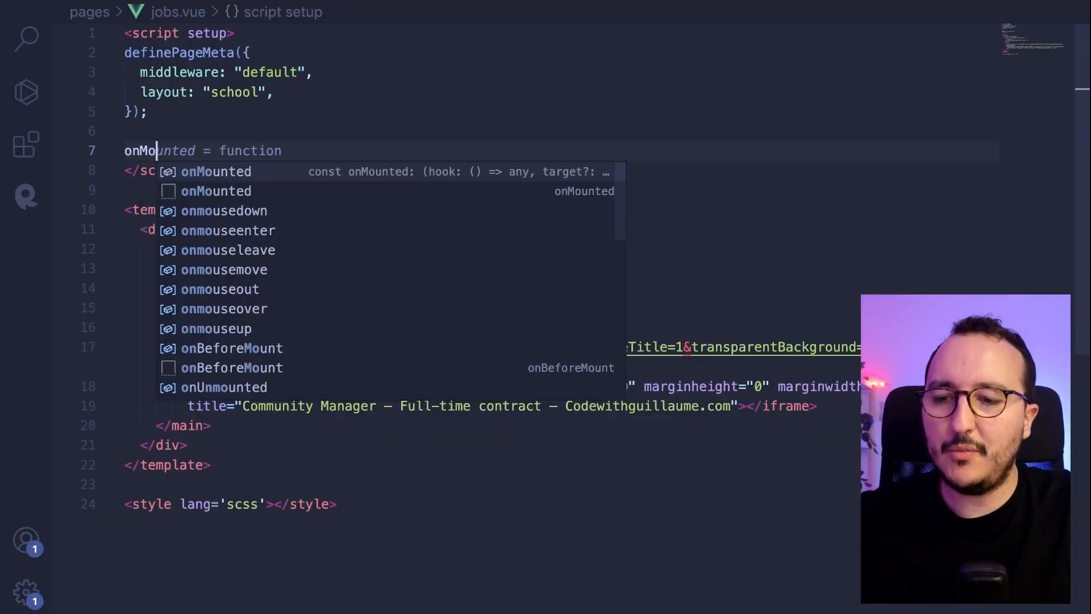
text(unted(() => {)
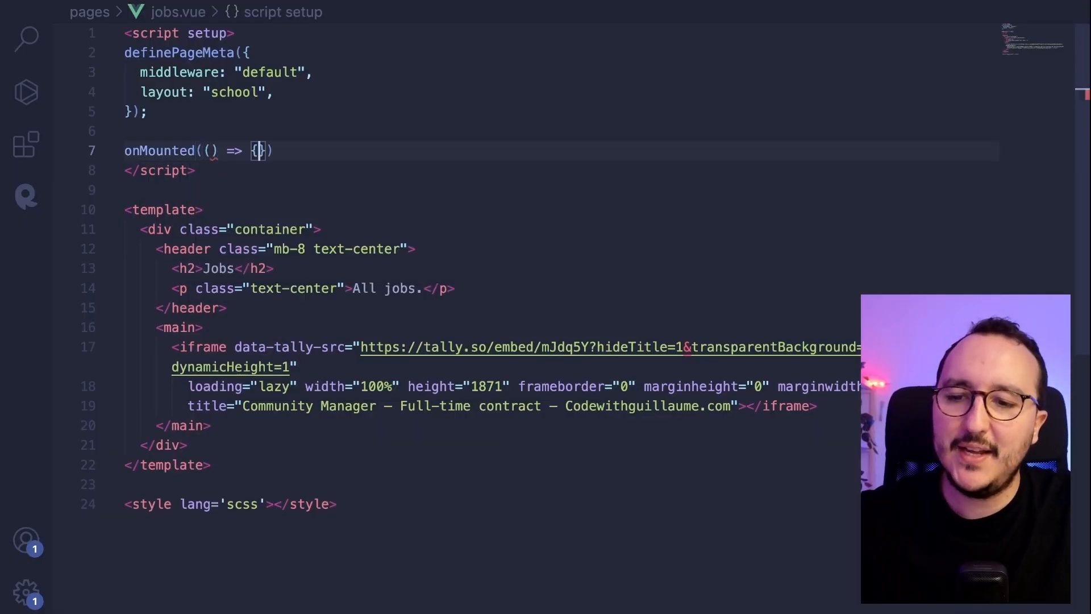
key(Return)
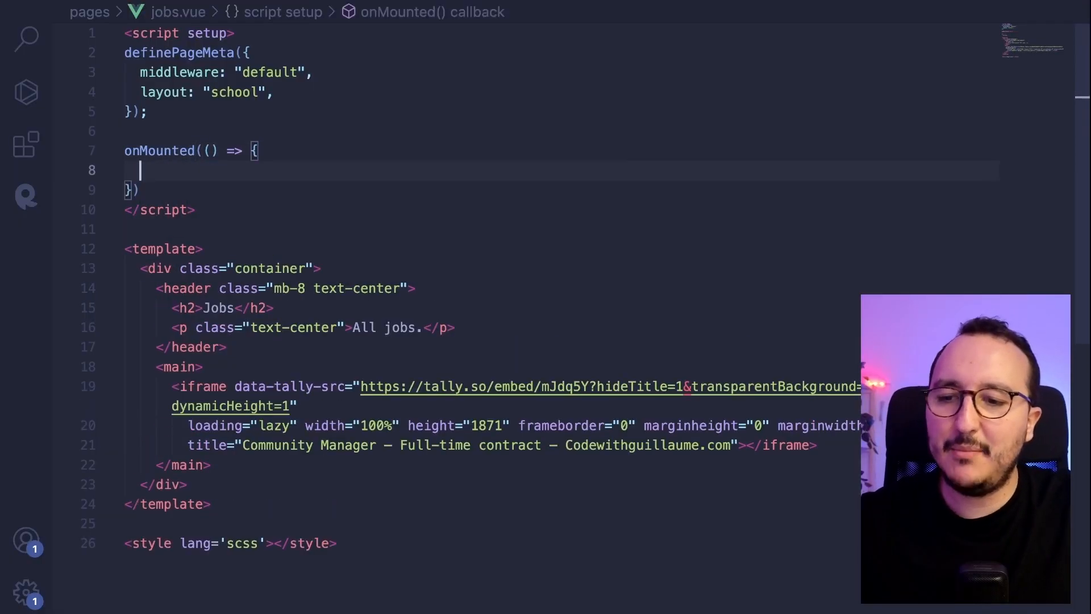
text(if (t)
text(al)
key(BackSpace)
key(BackSpace)
key(BackSpace)
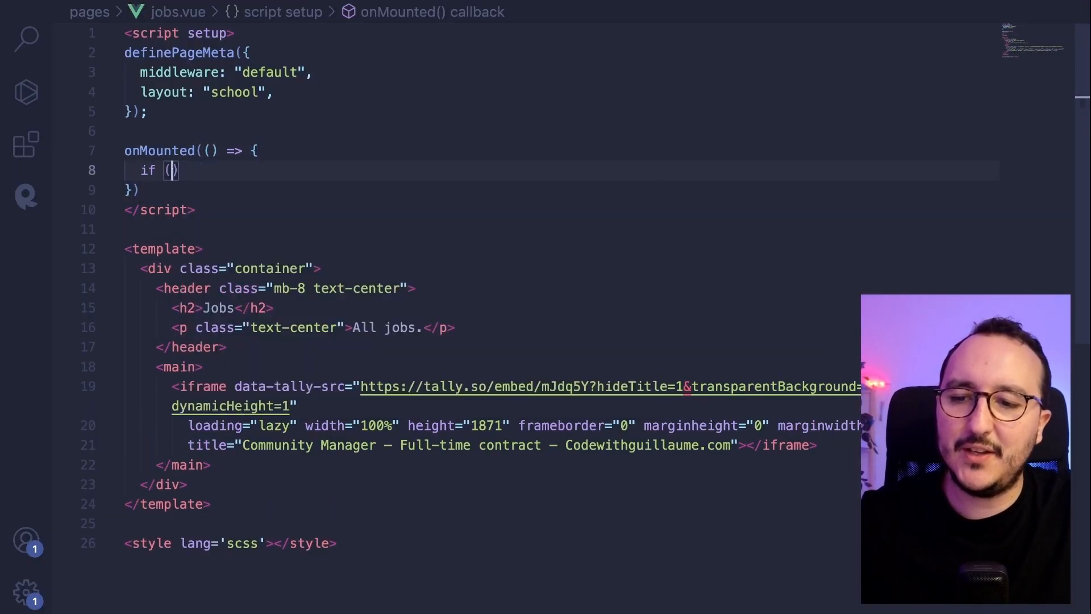
text(Tally) {)
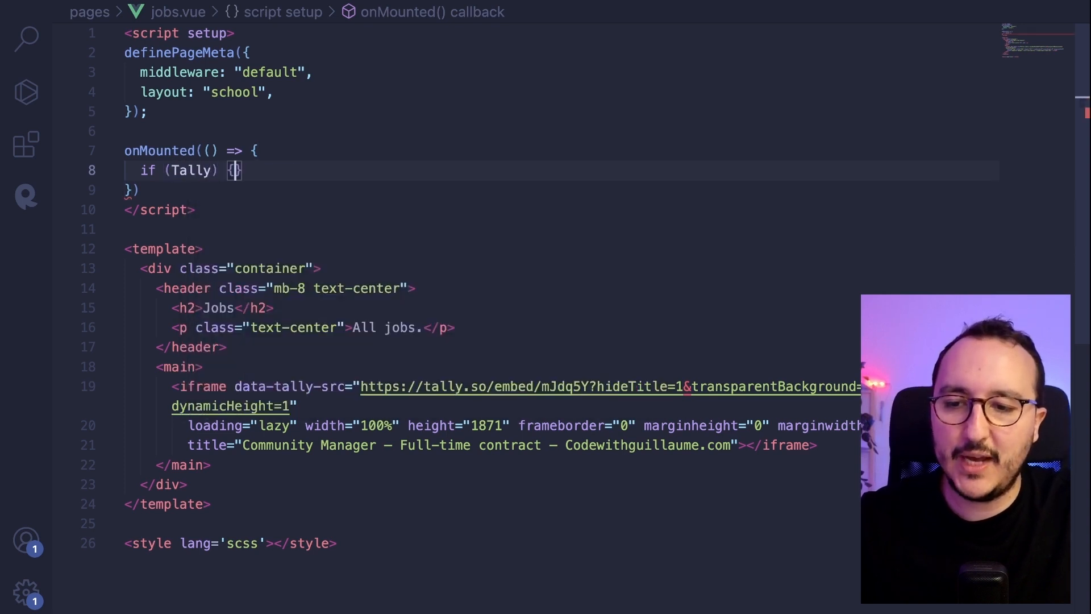
key(Return)
text(Tally.loadEmbeds();)
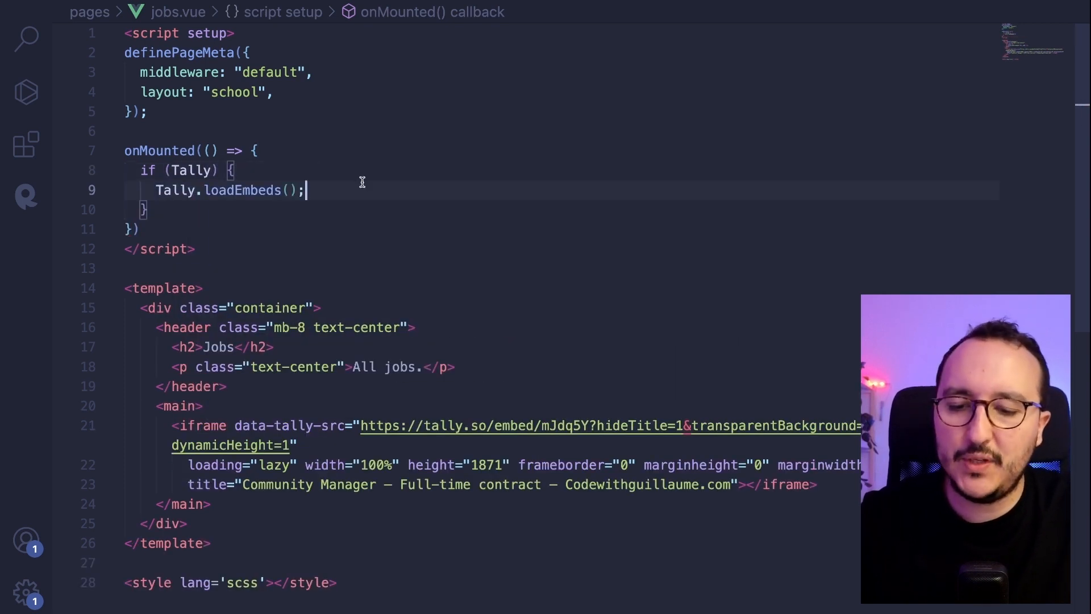
- Inspect the onMounted hook and the type of Tally in the new code
click(195, 229)
click(158, 151)
double_click(158, 151)
click(202, 171)
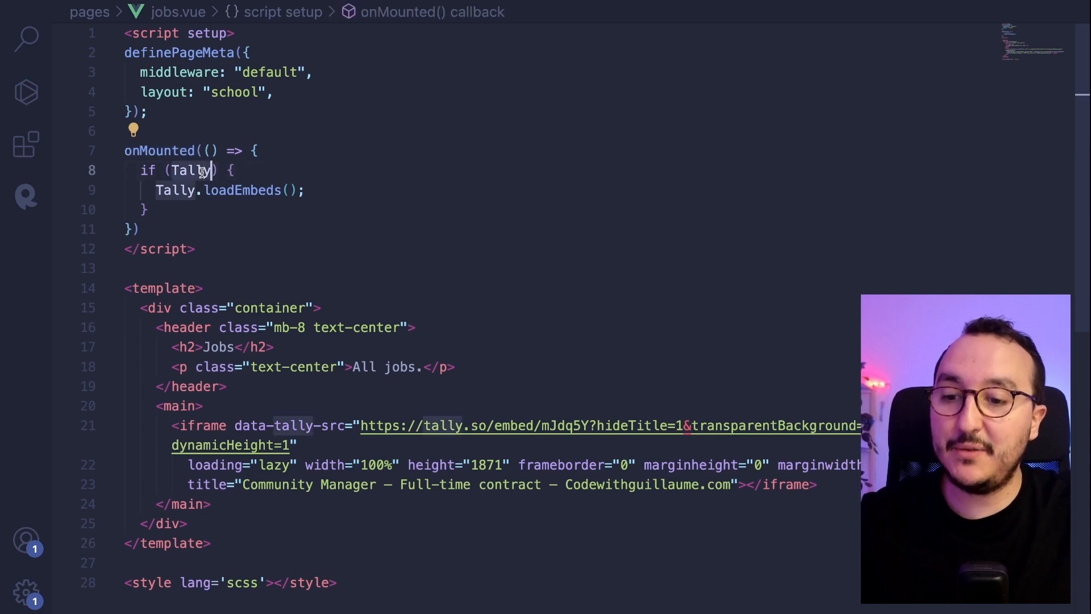
click(197, 189)
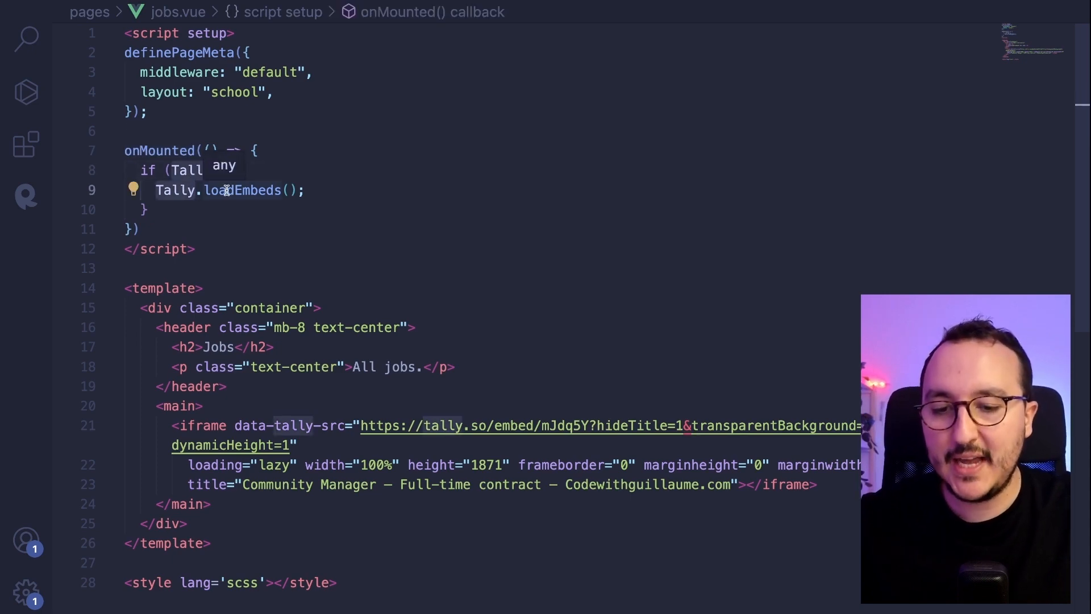
key(ctrl+Left)
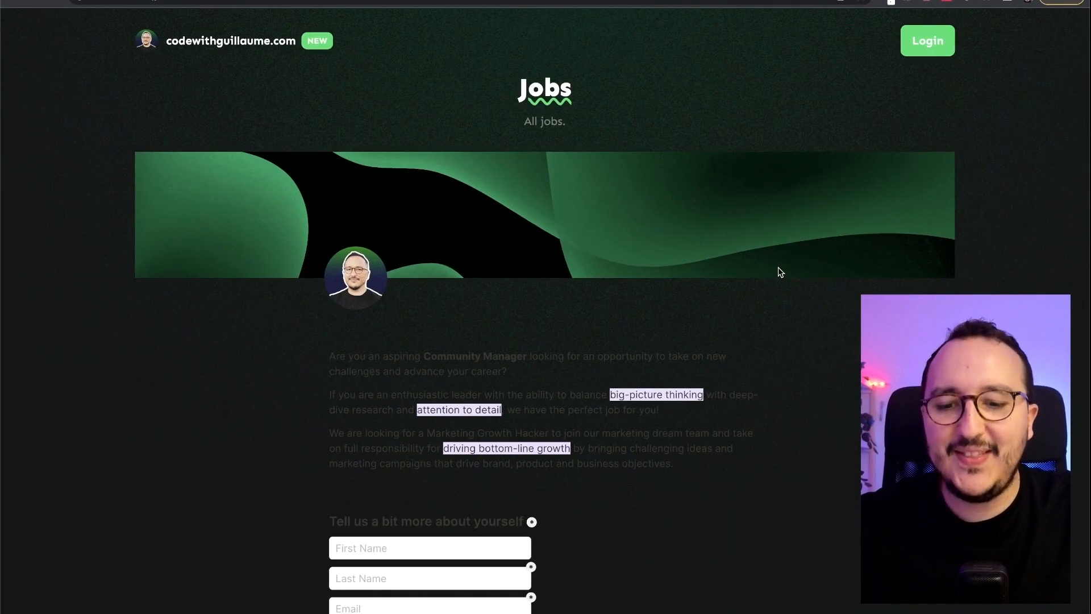
- Check the Jobs page's embedded form down to Submit, noting its hard-to-read grey text
scroll(780, 271, down, 13)
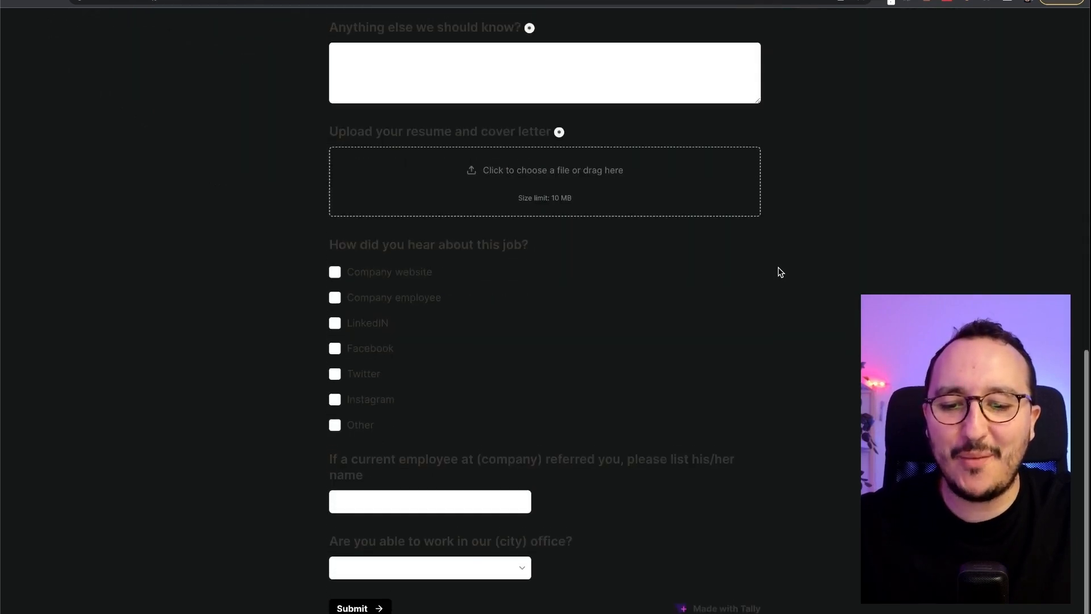
scroll(779, 271, up, 15)
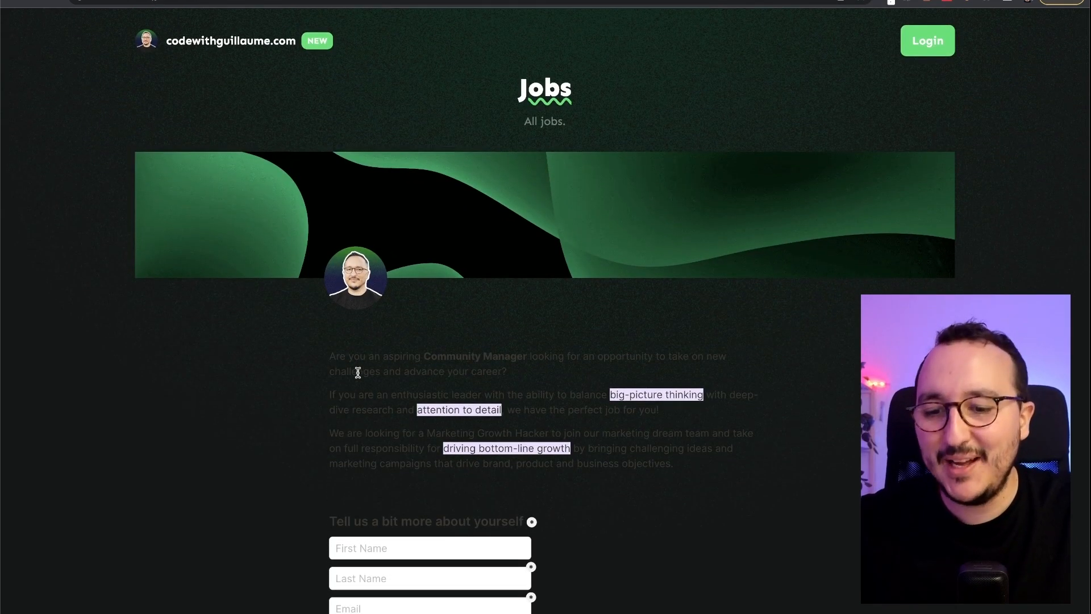
drag(353, 358, 440, 359)
click(441, 360)
key(ctrl+Right)
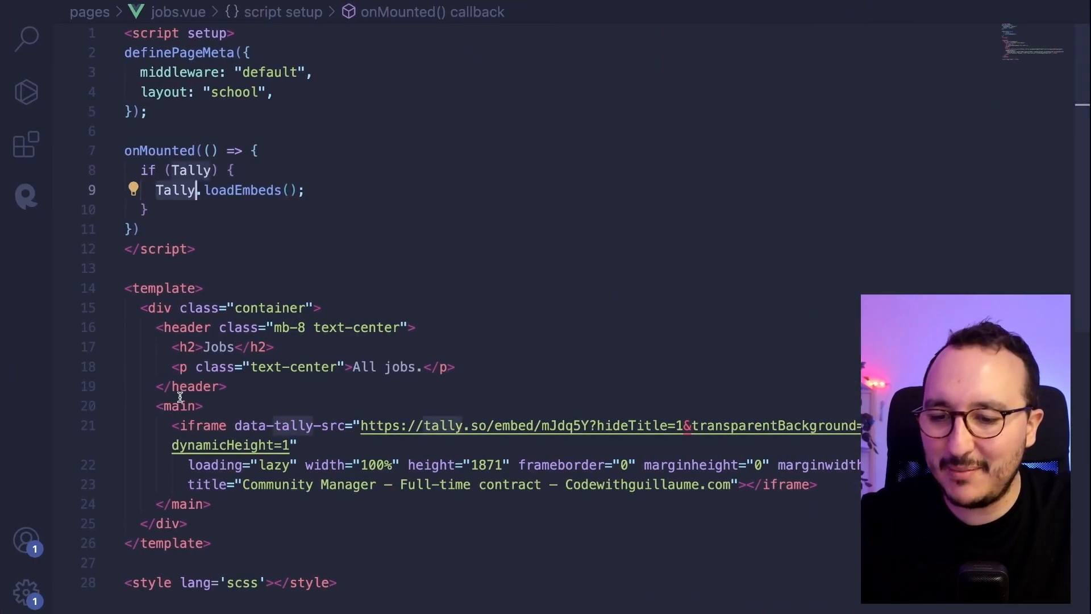
- Add class="bg-white" to the main element in jobs.vue
click(195, 405)
text(cl)
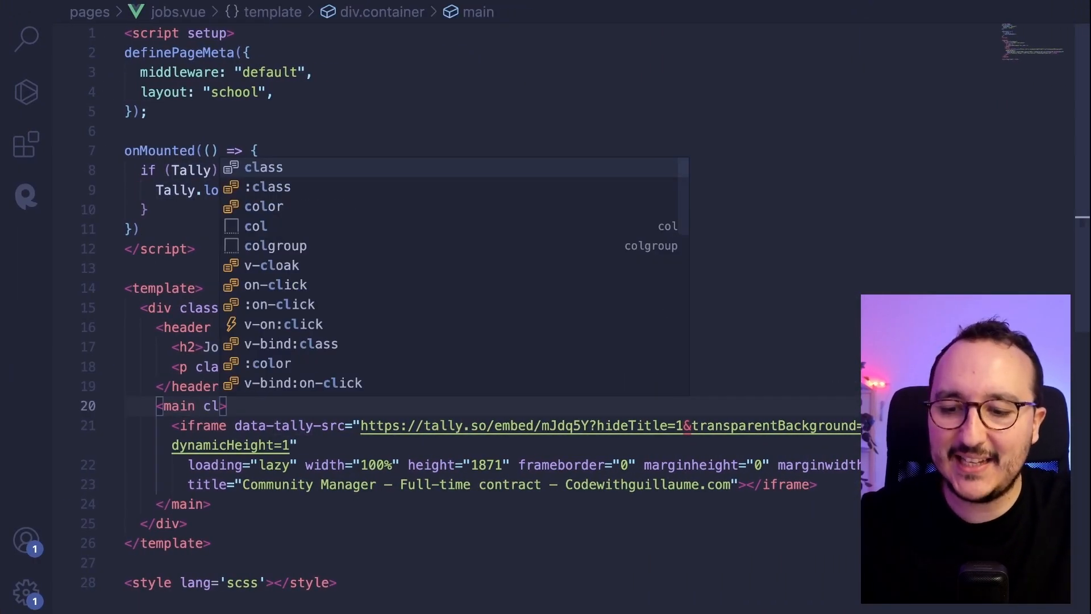
key(Return)
text(bg-w)
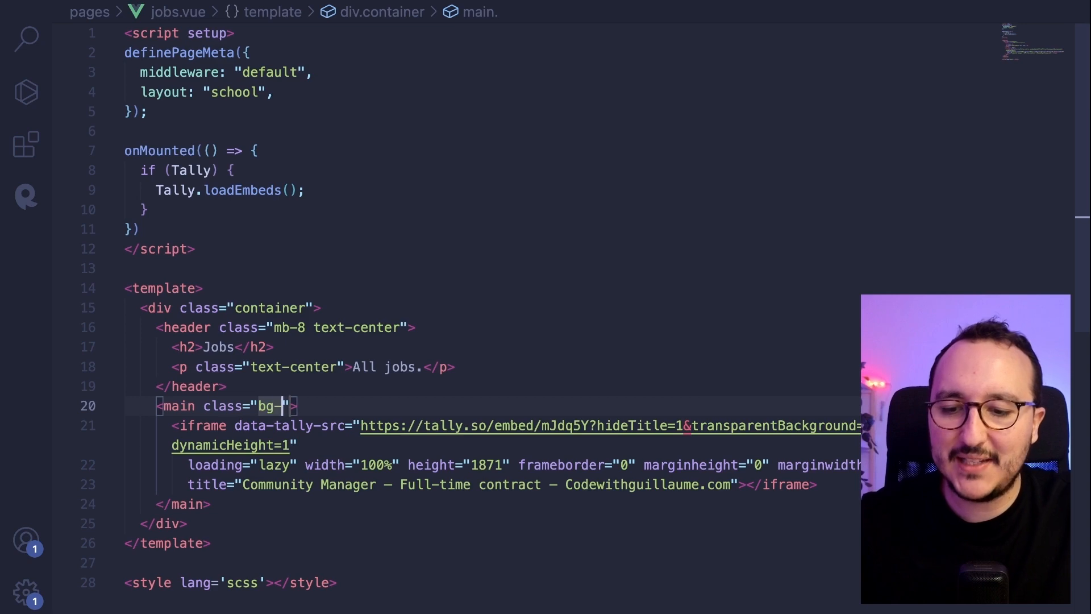
text(hite)
click(318, 366)
key(ctrl+Left)
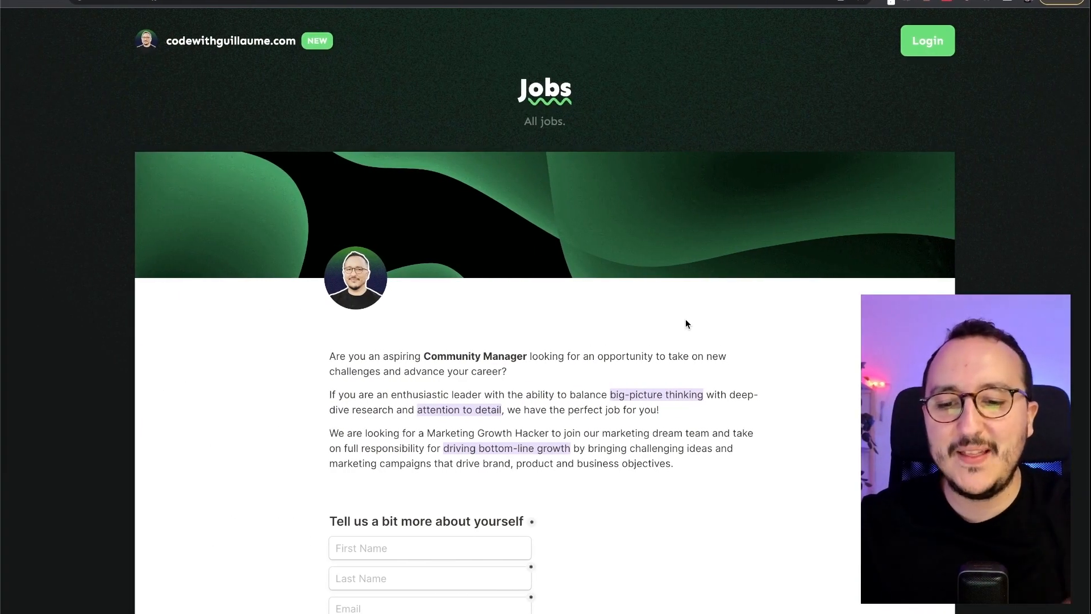
- Scroll the Jobs page to confirm the form now sits on white, and click First Name
scroll(686, 321, down, 1)
scroll(686, 324, down, 3)
scroll(426, 170, down, 10)
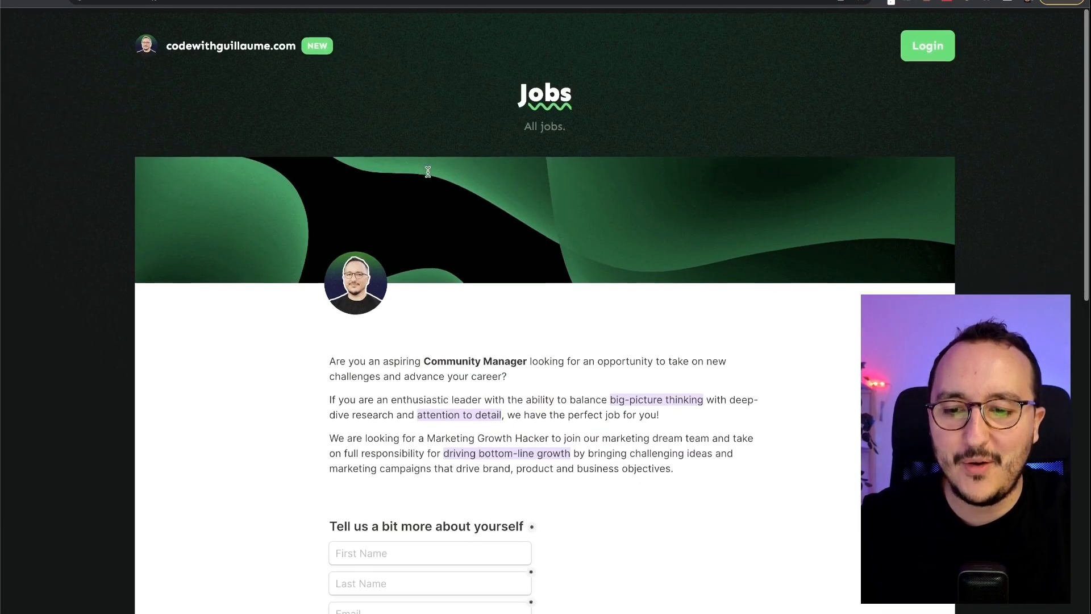
scroll(462, 446, down, 10)
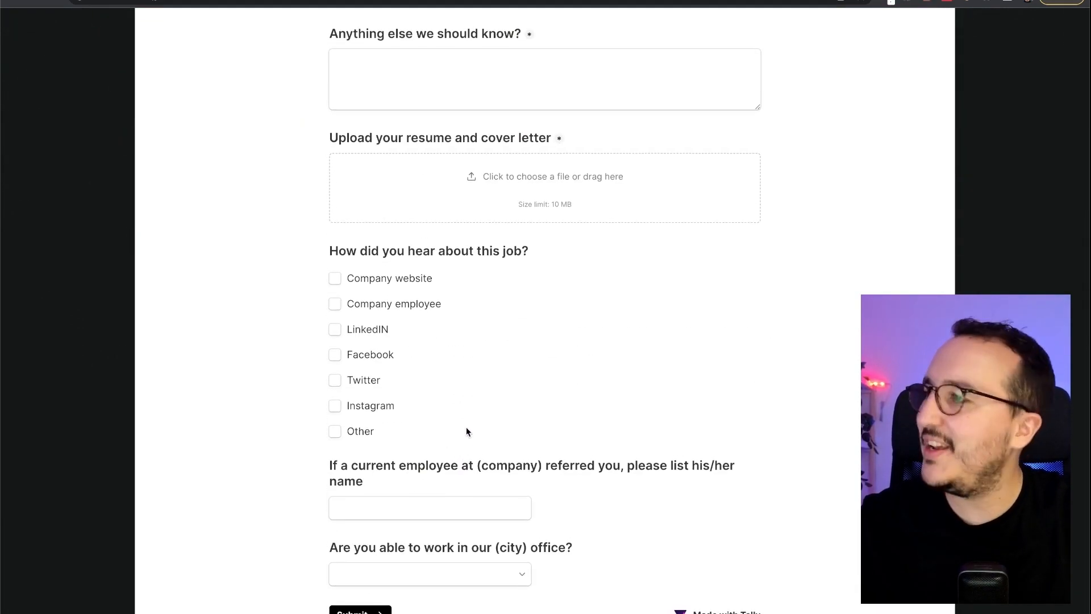
scroll(466, 429, up, 12)
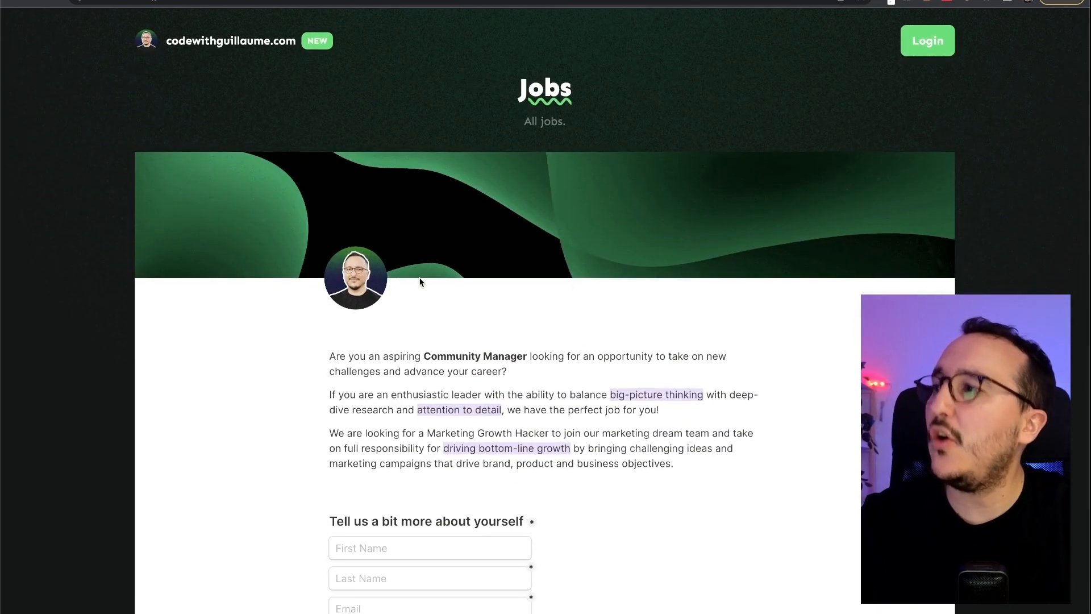
scroll(567, 525, down, 5)
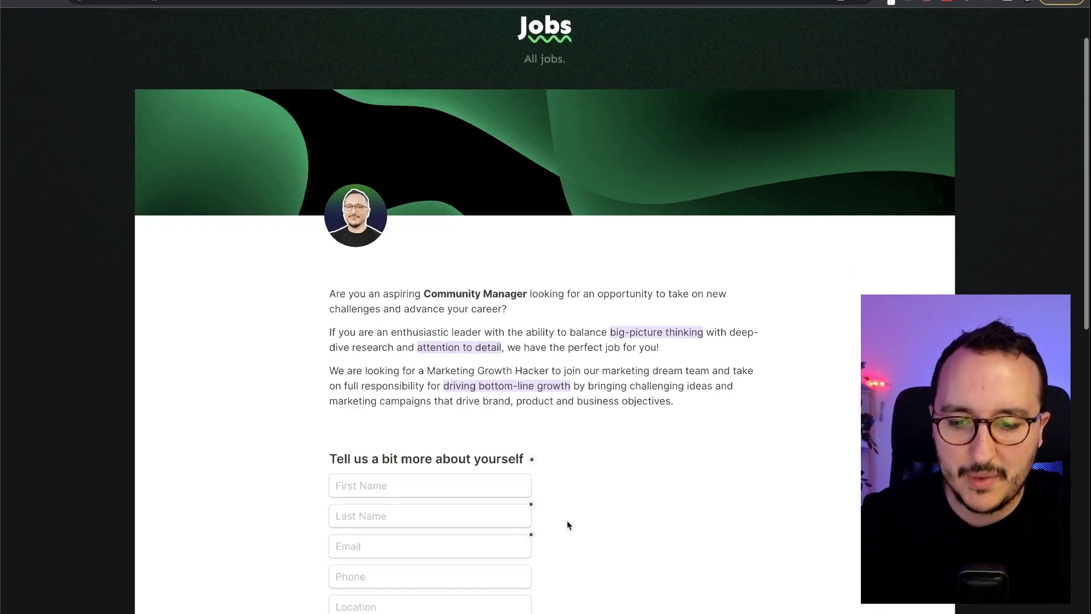
click(486, 214)
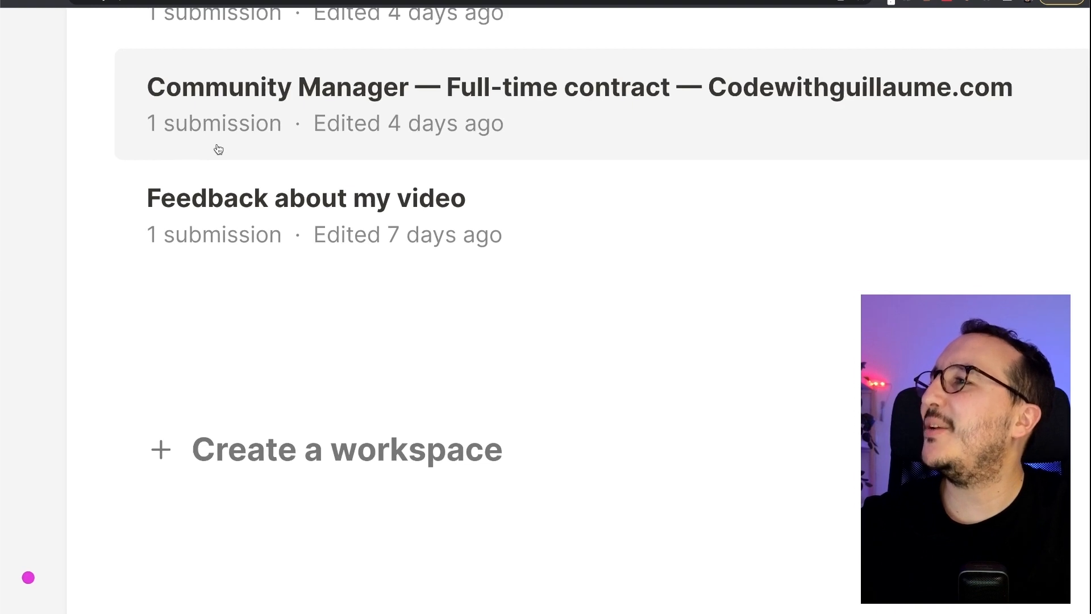
- Review the Community Manager submission with its uploaded image, then open the form for editing
click(218, 149)
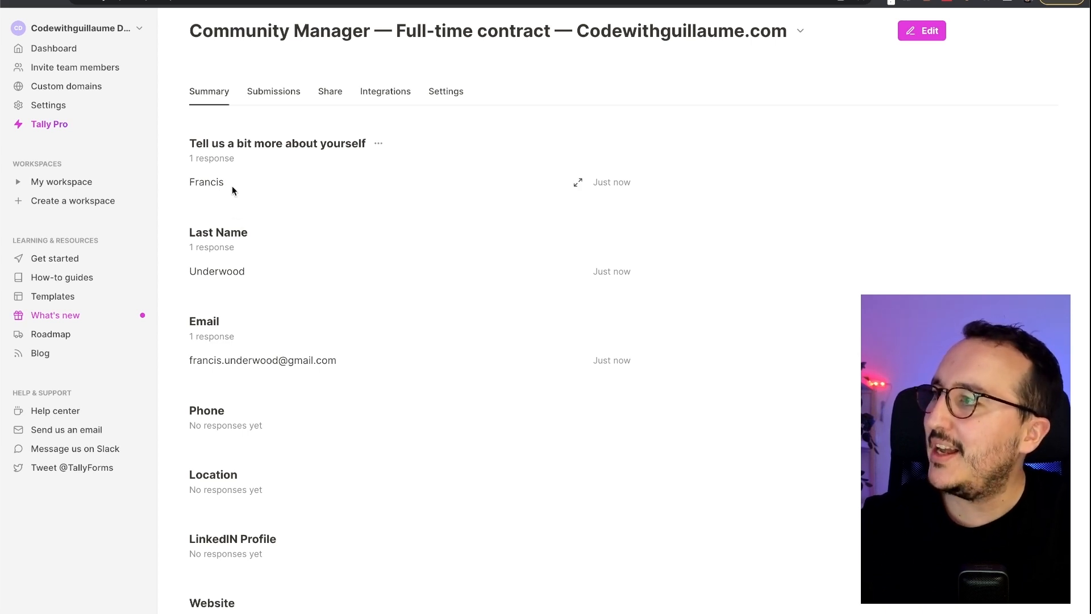
scroll(262, 276, down, 5)
scroll(262, 279, down, 3)
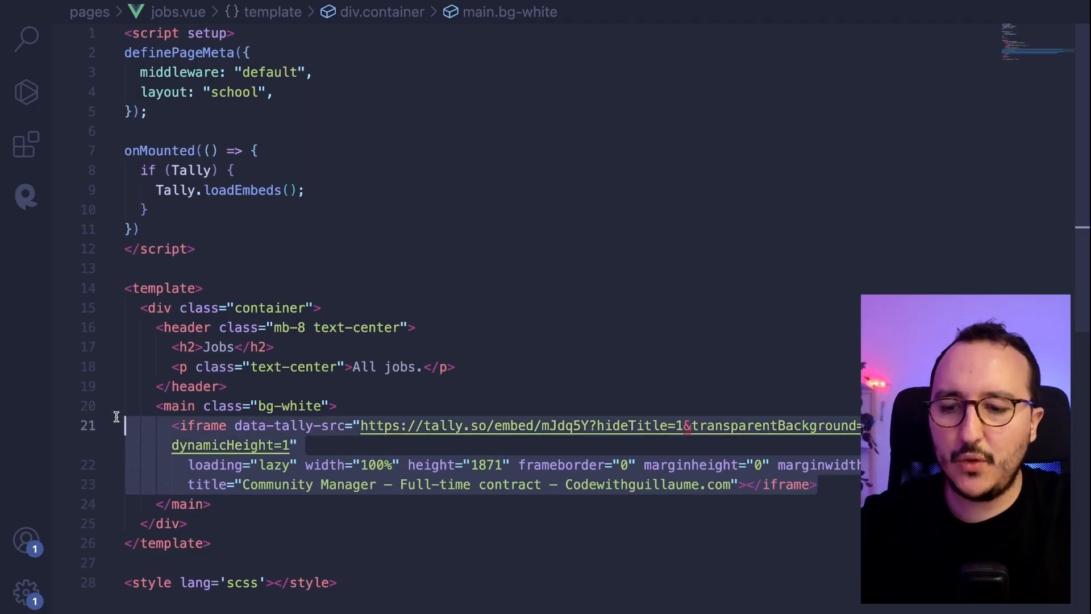
key(BackSpace)
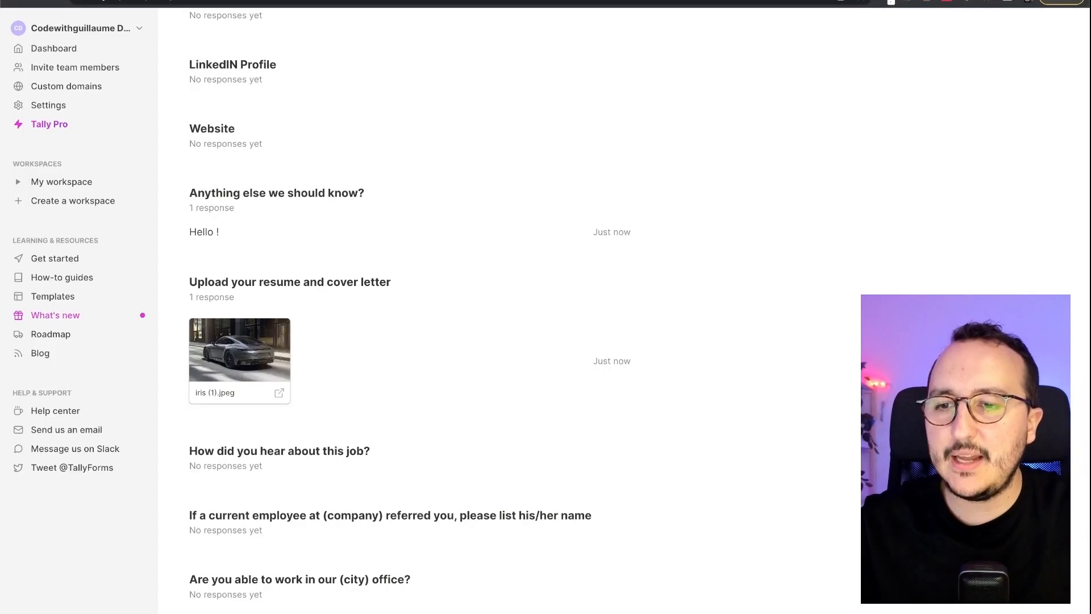
scroll(285, 107, up, 8)
click(903, 34)
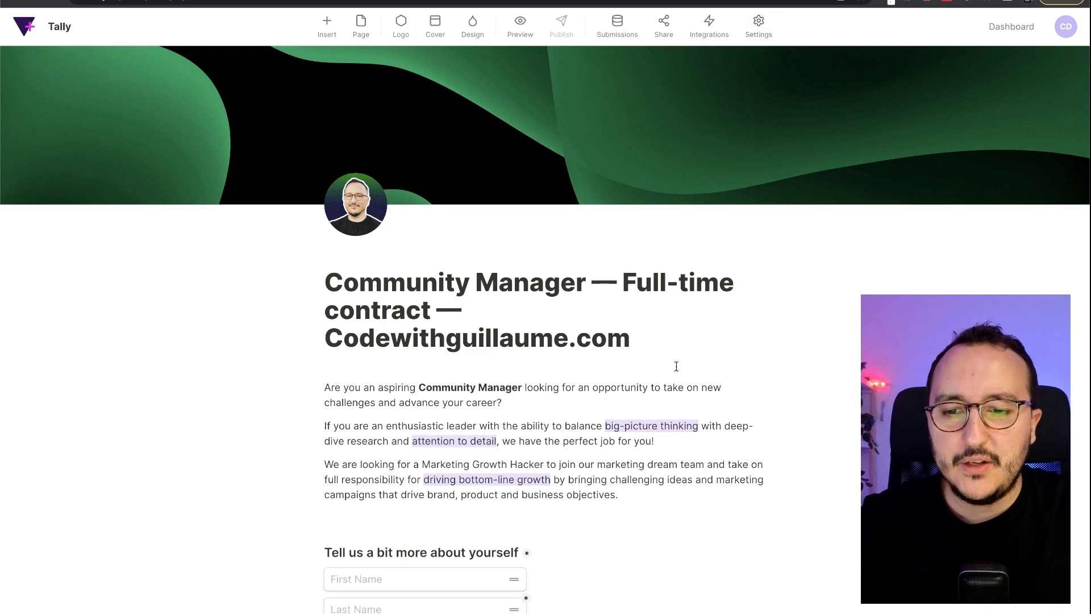
scroll(676, 366, down, 15)
scroll(676, 366, up, 15)
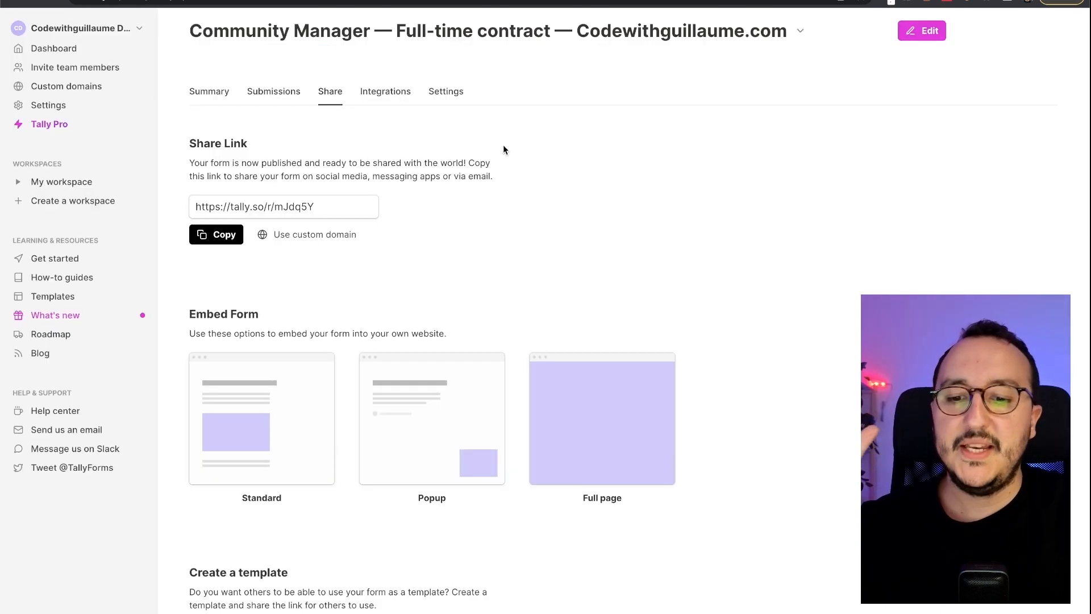
click(434, 459)
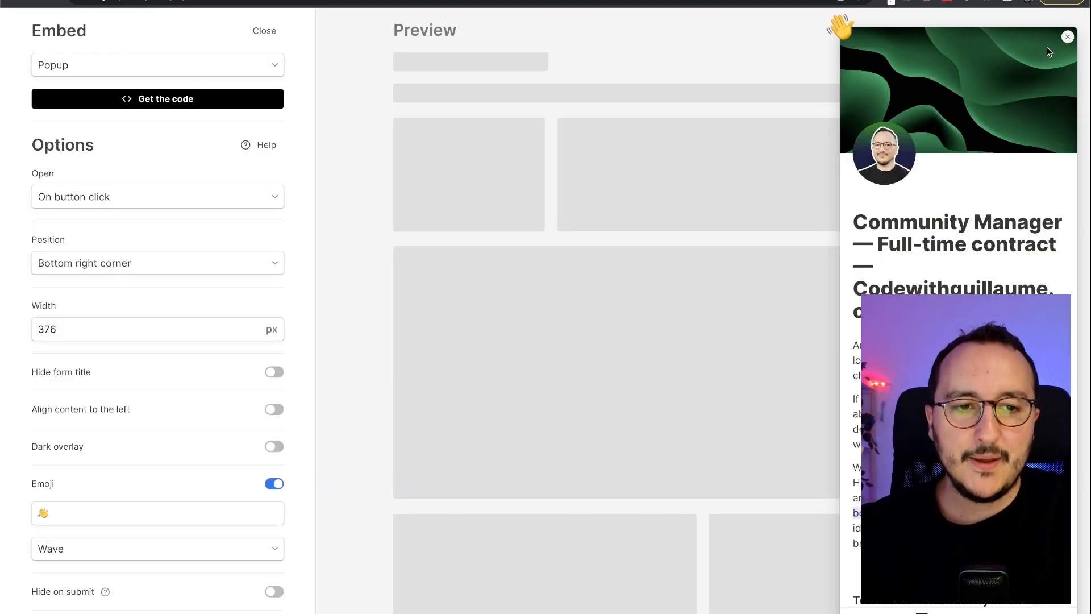
drag(1089, 113, 846, 113)
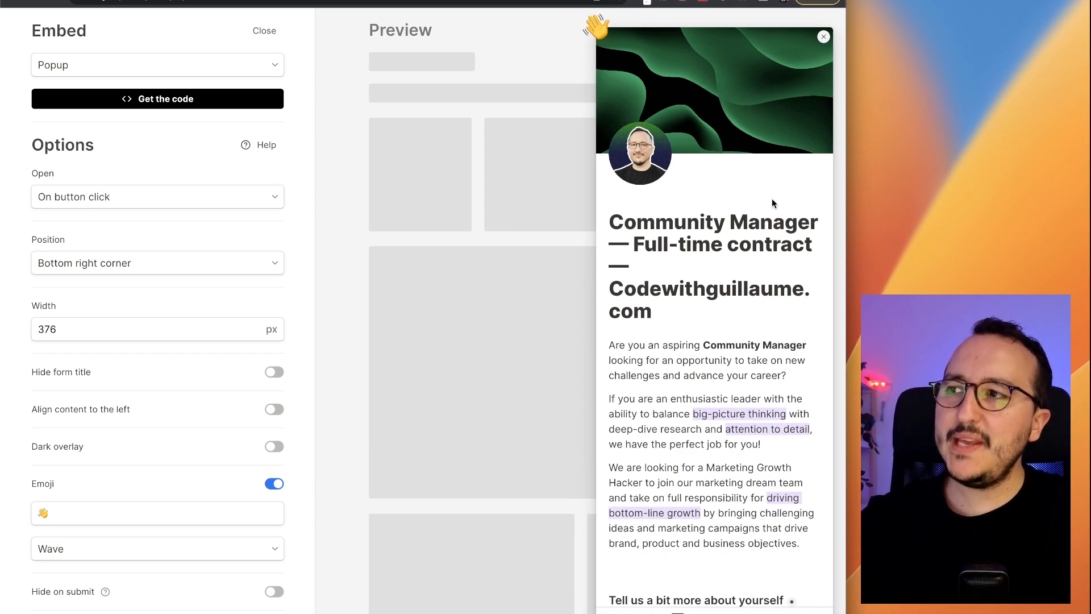
scroll(771, 203, down, 2)
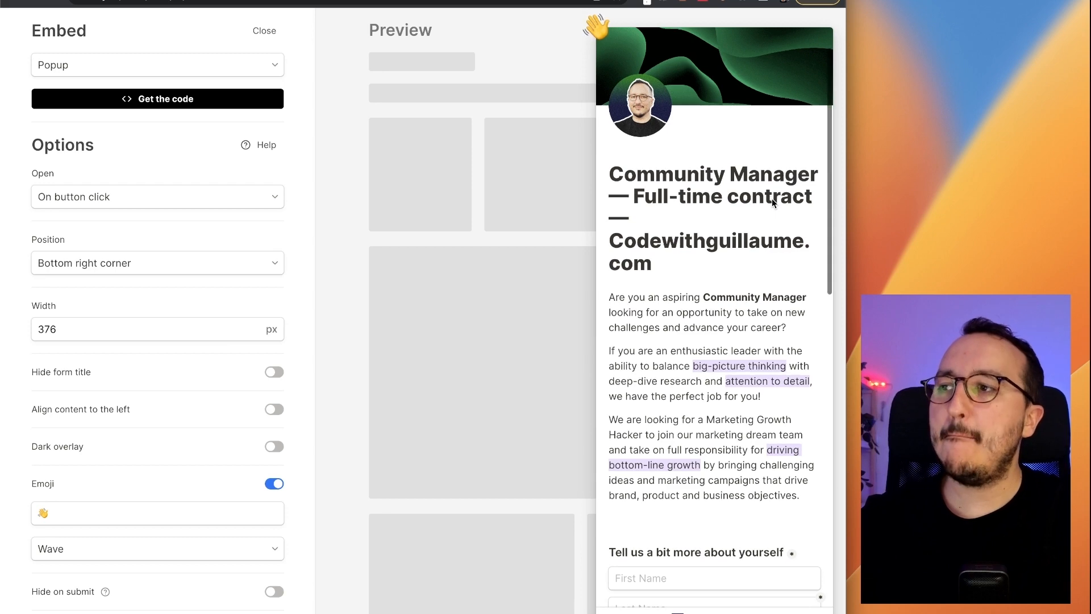
scroll(772, 198, down, 5)
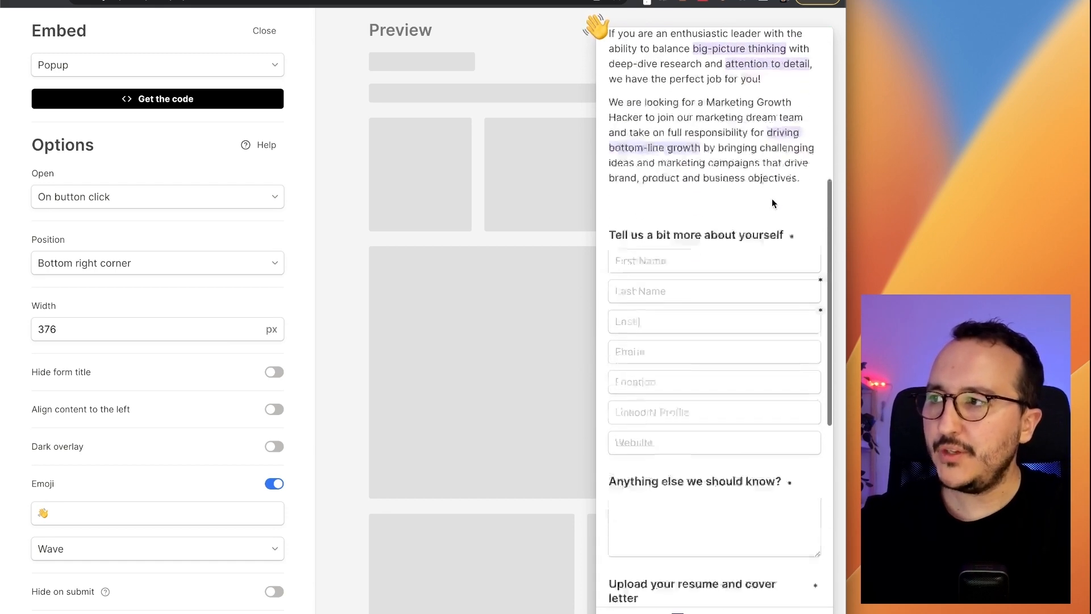
scroll(771, 199, down, 5)
scroll(771, 204, up, 10)
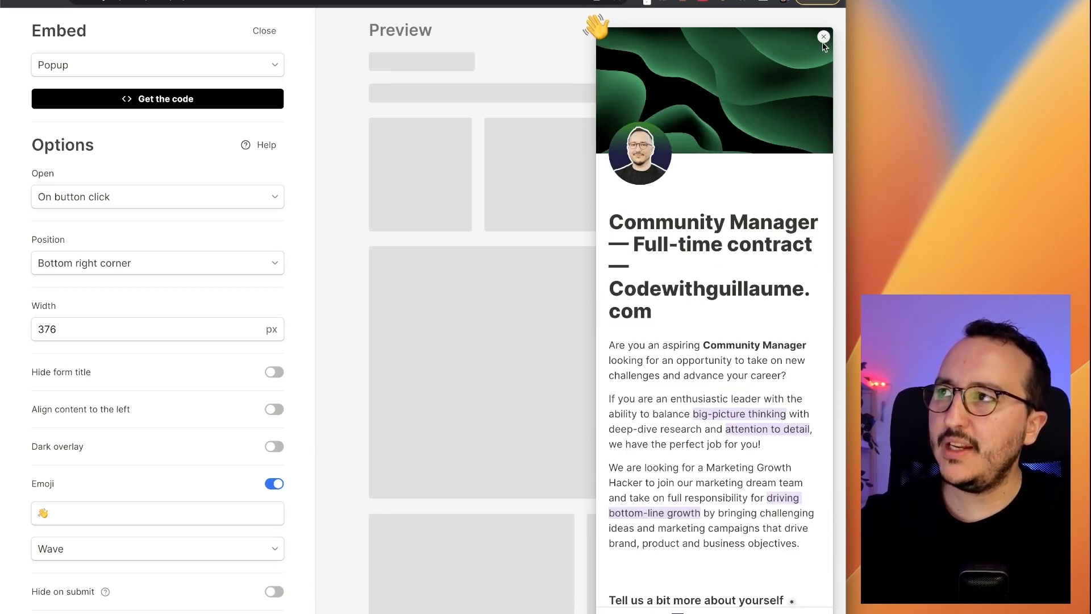
click(824, 37)
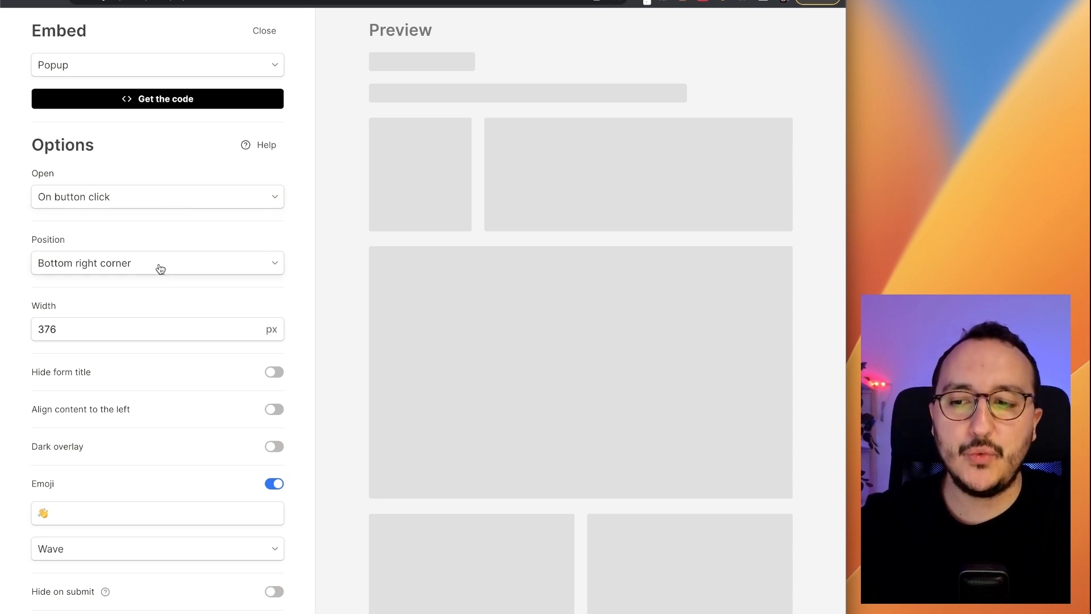
scroll(121, 322, down, 1)
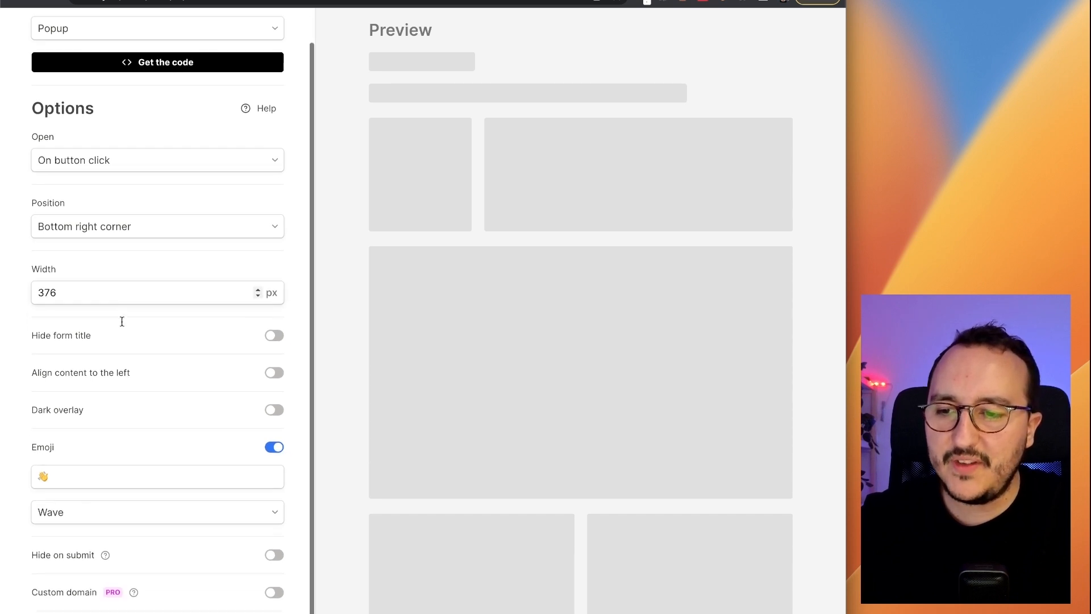
drag(845, 191, 1089, 224)
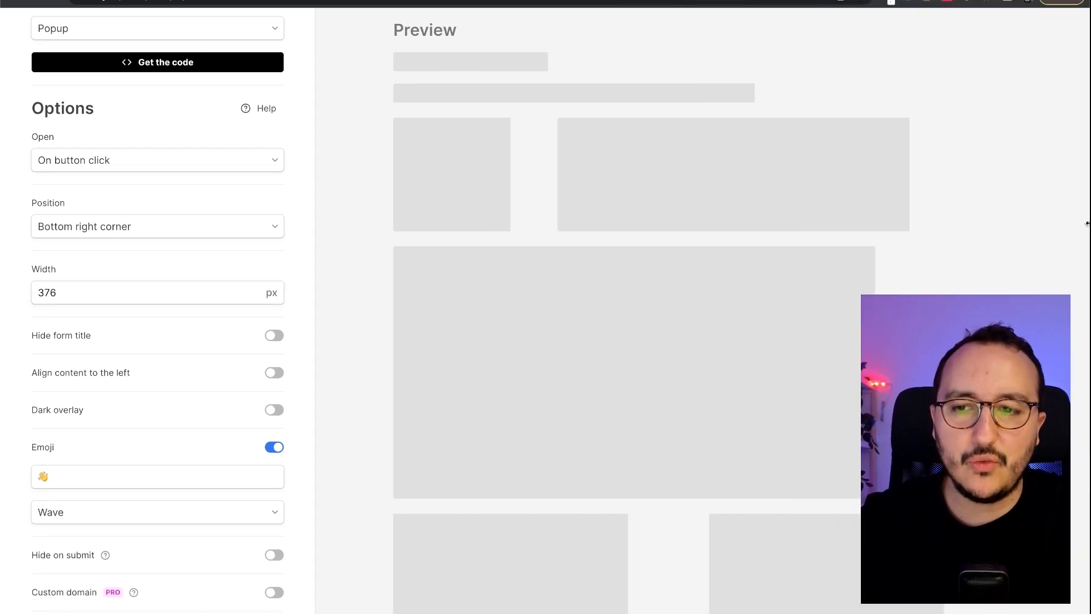
key(super+Left)
- Keep the popup opening on button click, centred on the page, with a 500 px width
click(362, 361)
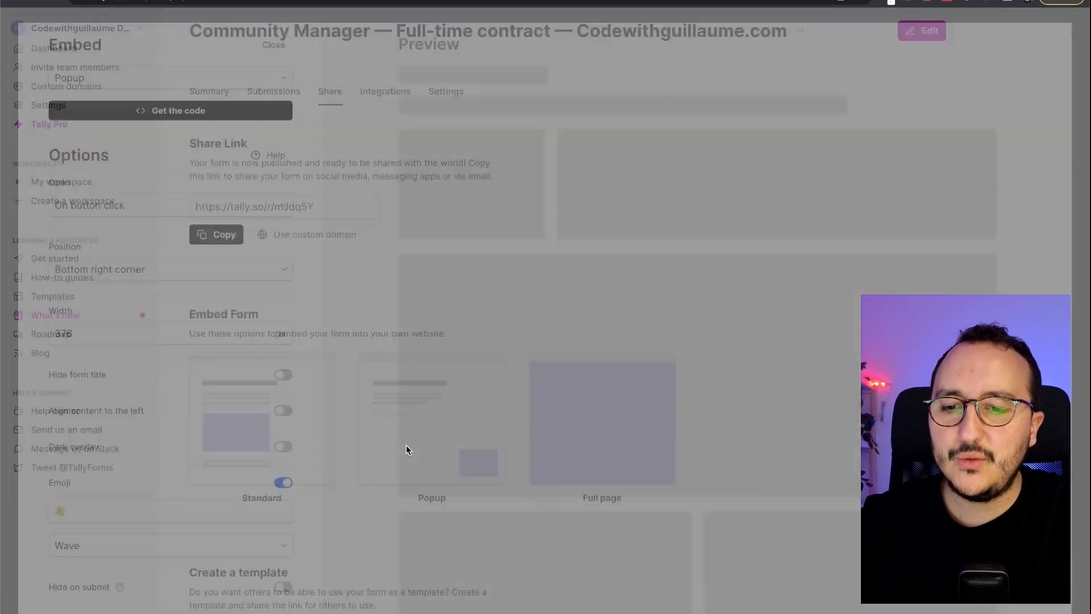
click(142, 199)
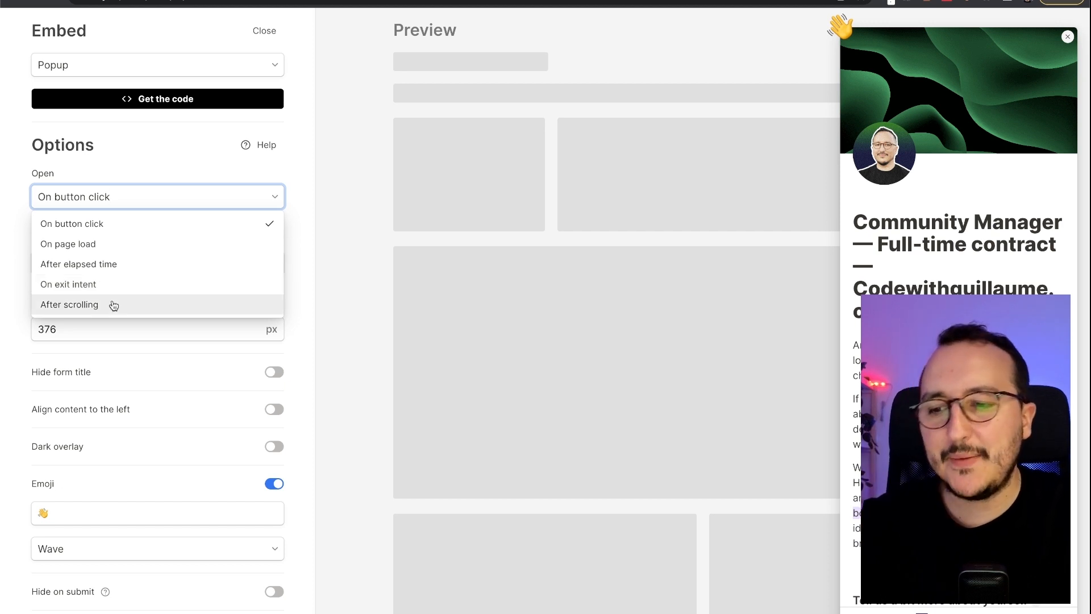
click(155, 169)
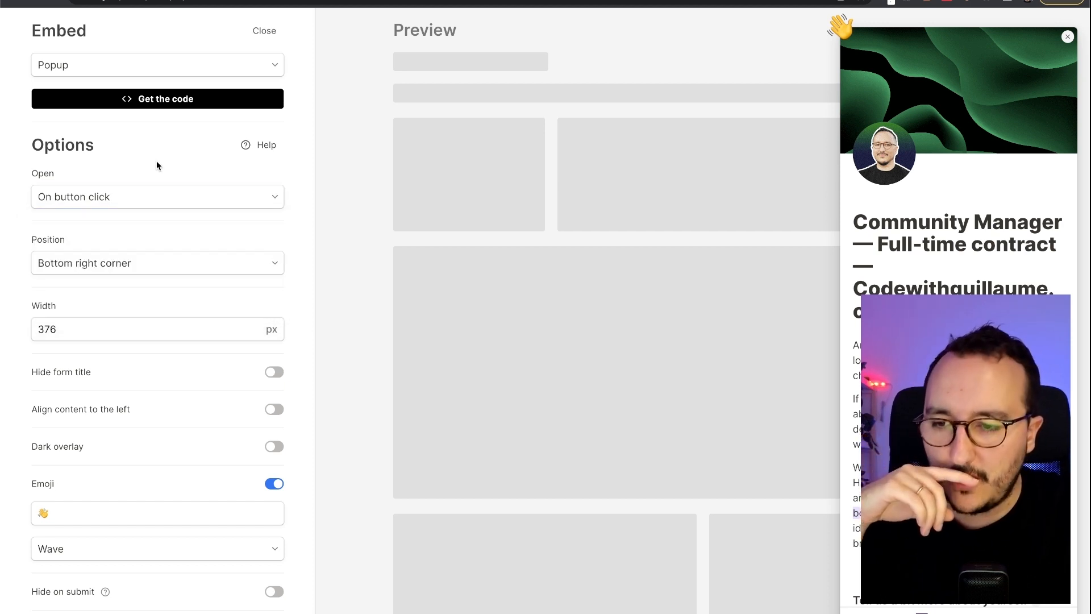
click(160, 265)
click(155, 308)
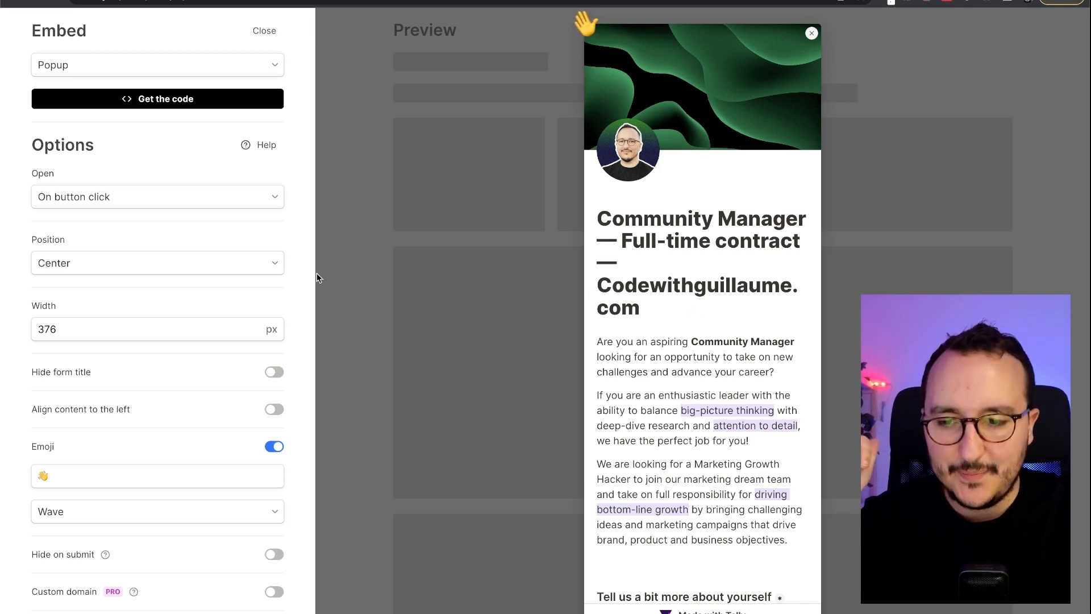
click(211, 321)
key(Up)
key(Up)
key(Up)
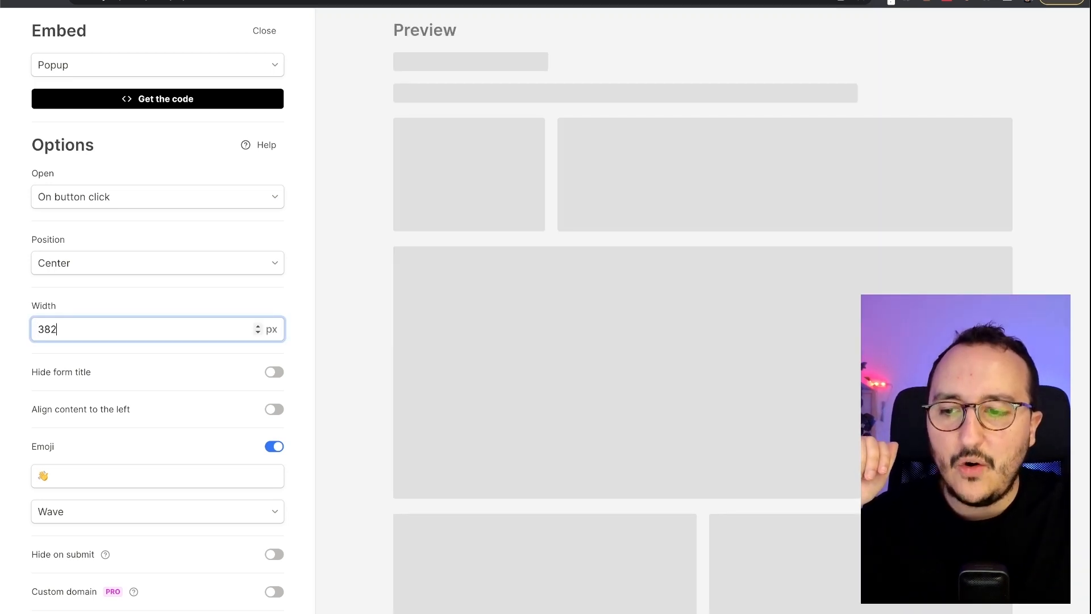
key(BackSpace)
key(BackSpace)
key(BackSpace)
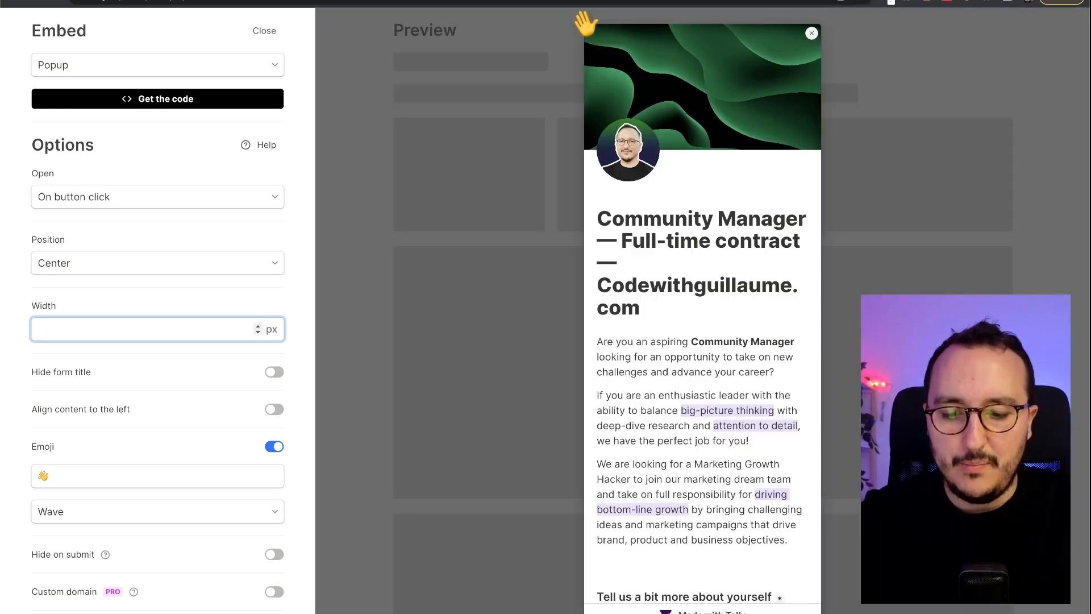
text(500)
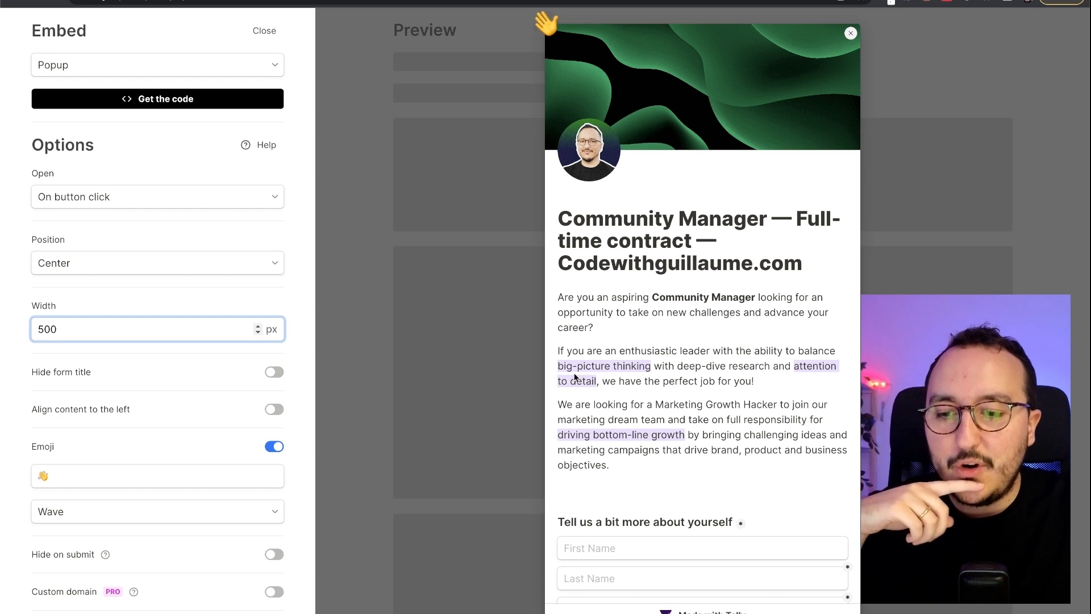
- Hide the form title in the popup
drag(572, 216, 735, 266)
click(735, 266)
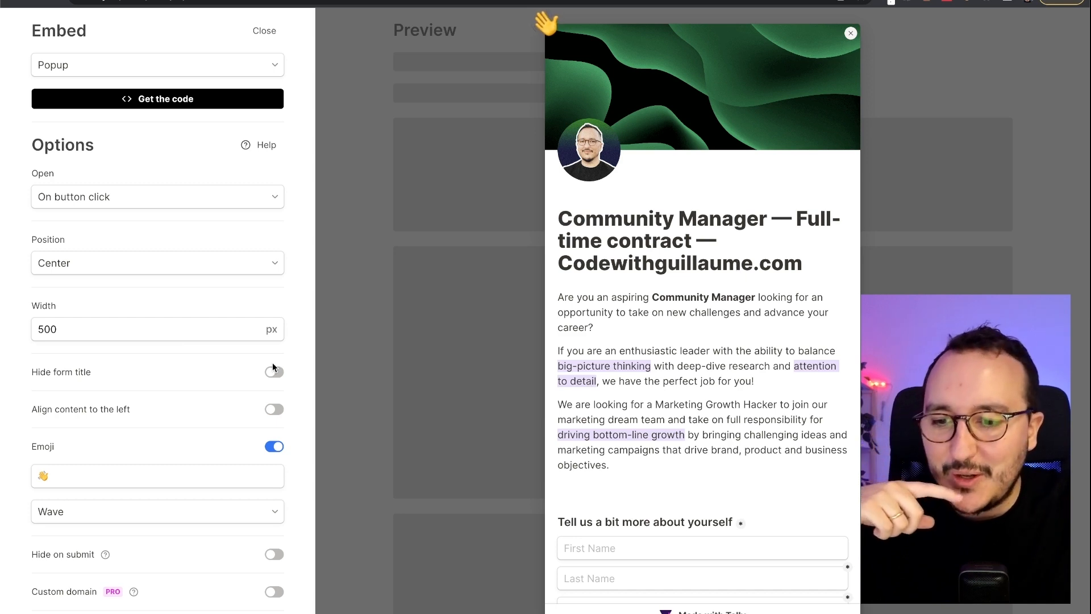
click(275, 372)
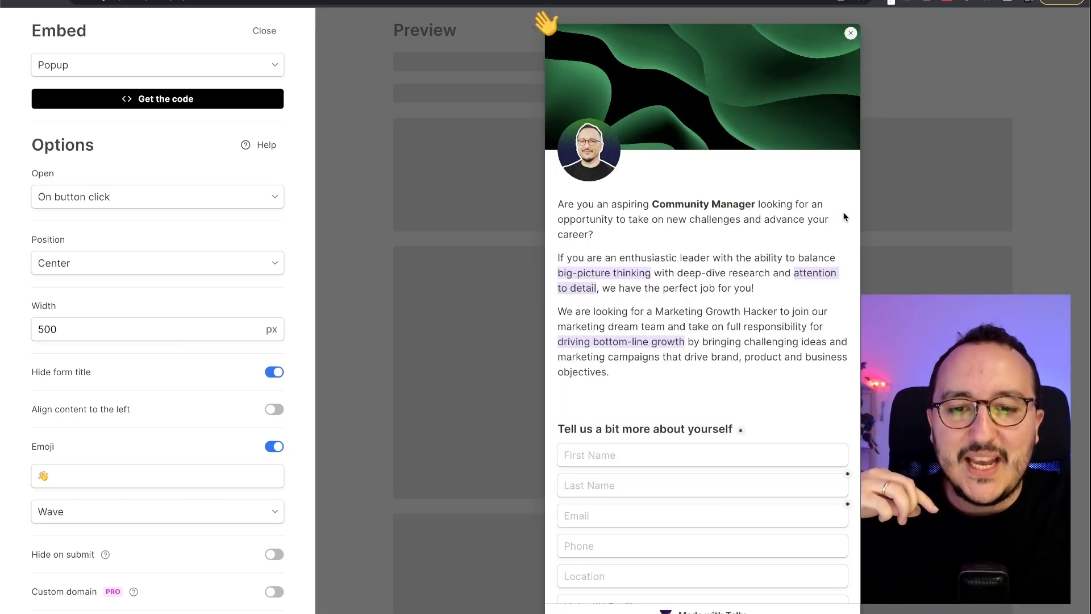
- Replace the wave emoji with a rocket emoji and animate it with Tada
scroll(843, 214, down, 10)
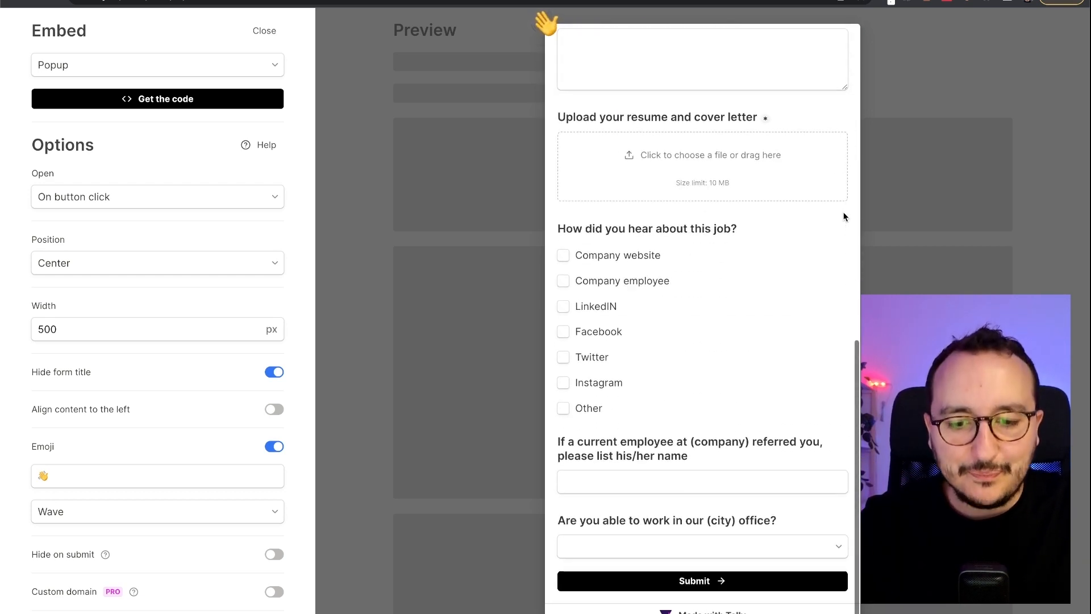
scroll(843, 216, up, 10)
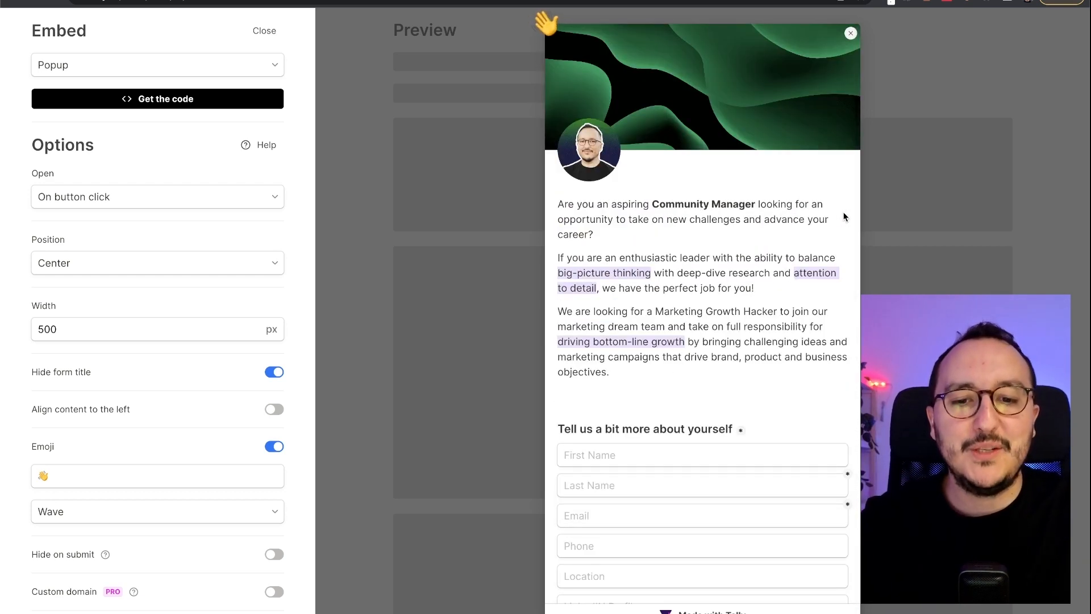
scroll(844, 217, down, 5)
scroll(738, 346, up, 5)
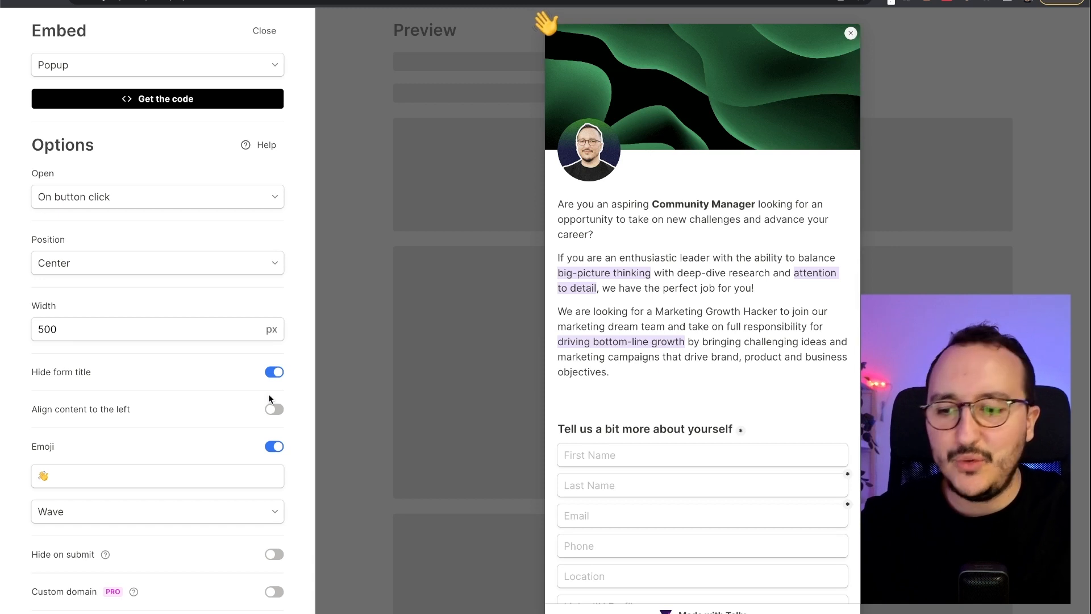
scroll(158, 420, down, 1)
click(76, 463)
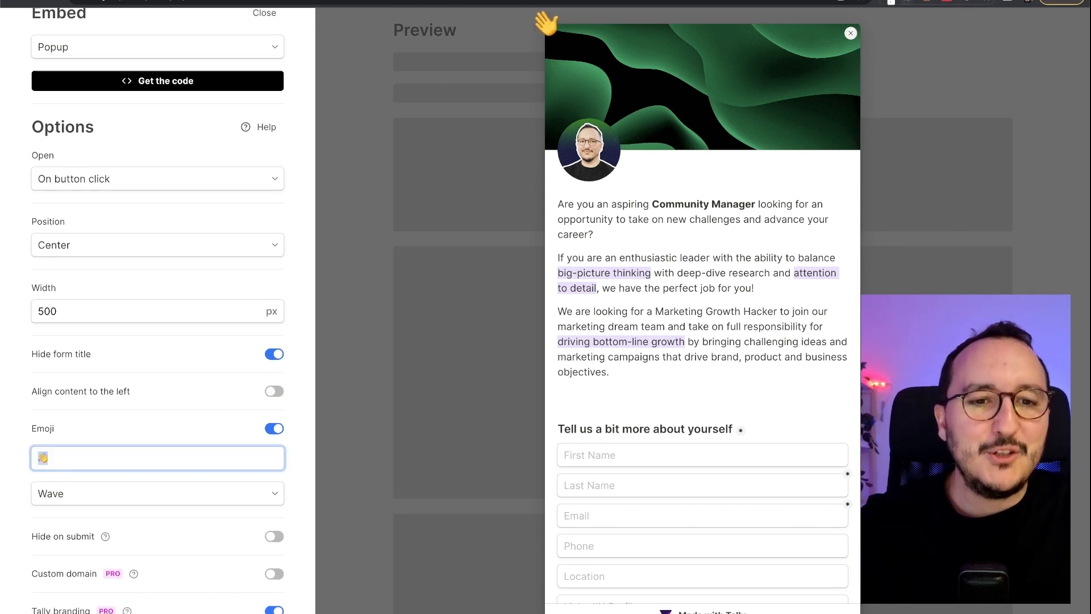
click(927, 2)
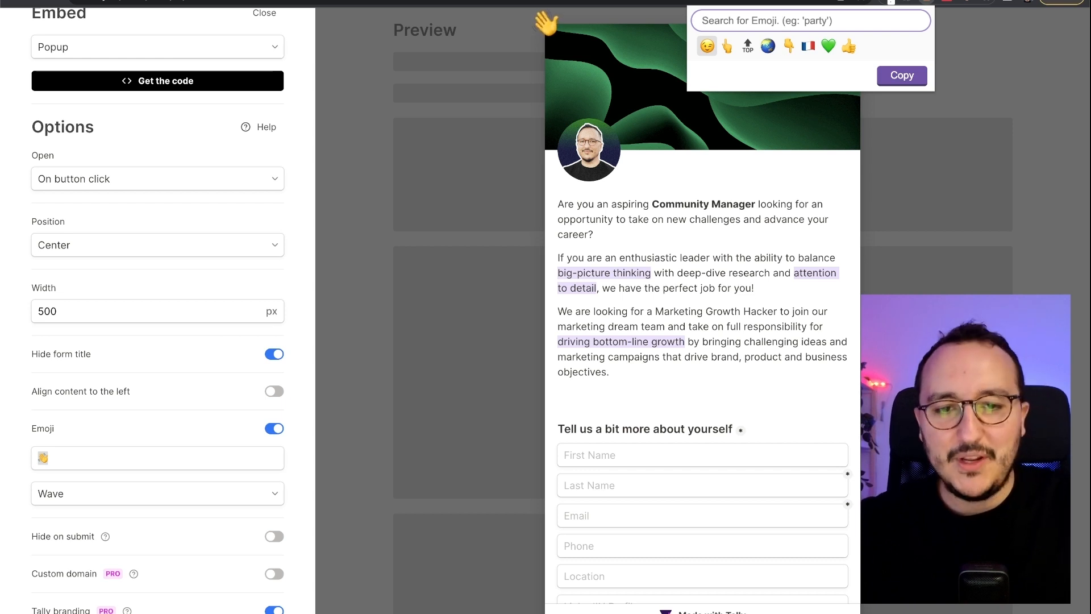
text(rocket)
click(704, 48)
click(74, 463)
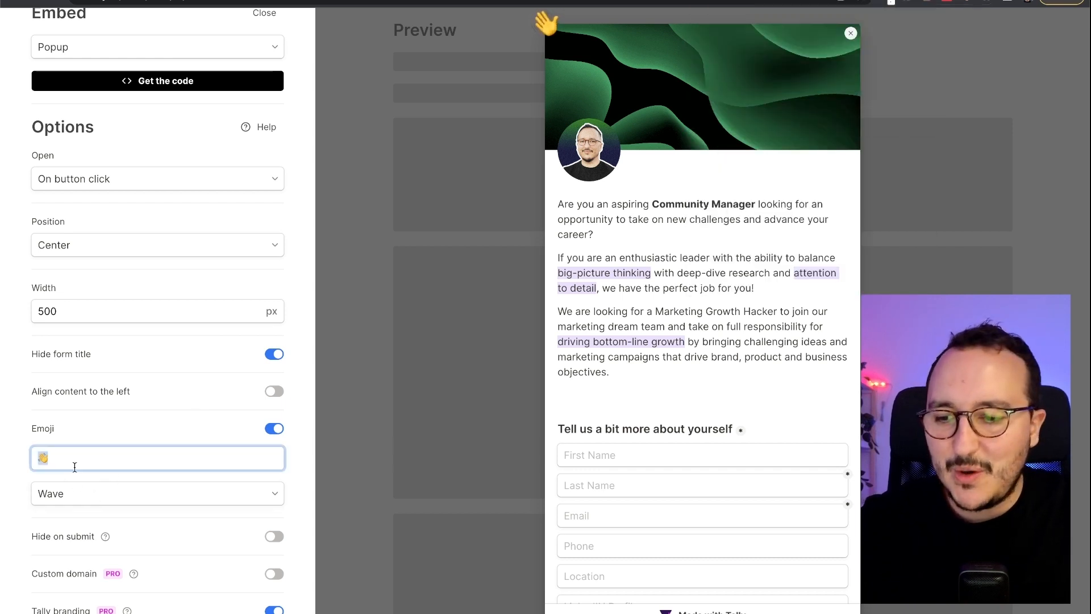
text(🚀)
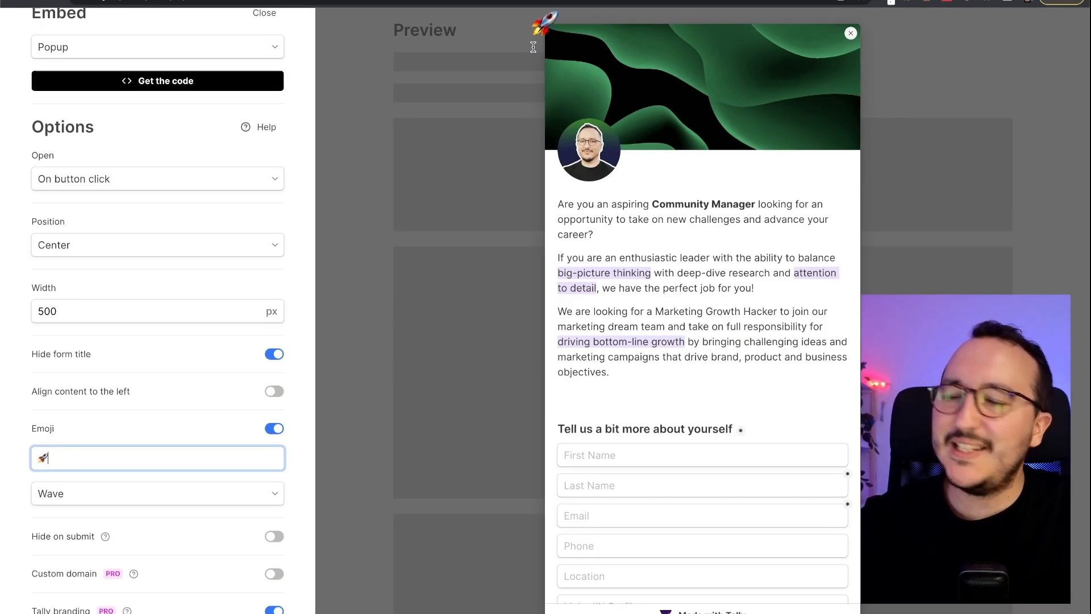
click(74, 497)
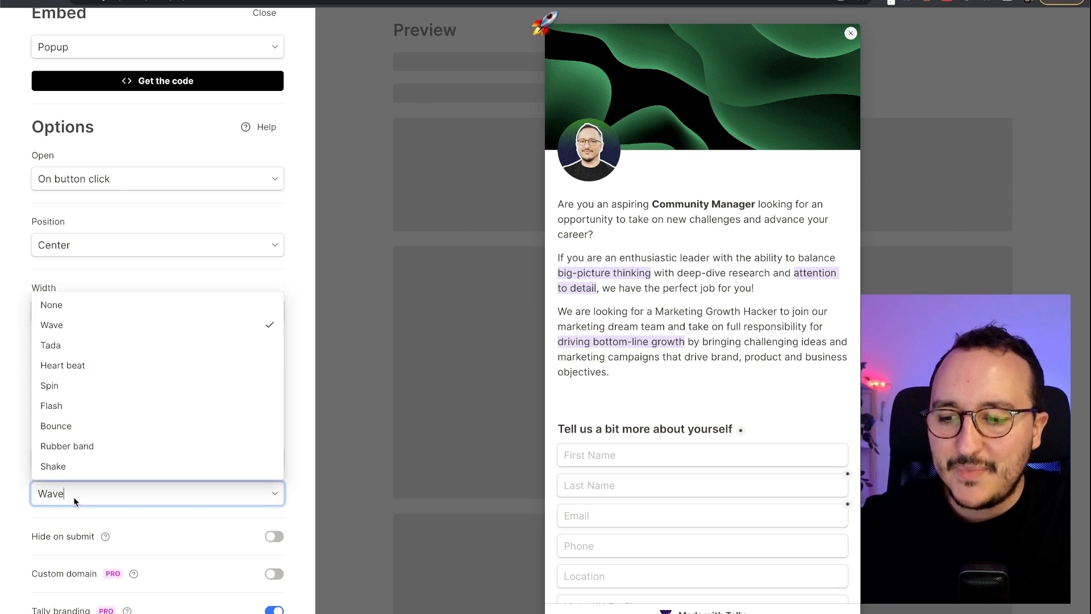
click(101, 352)
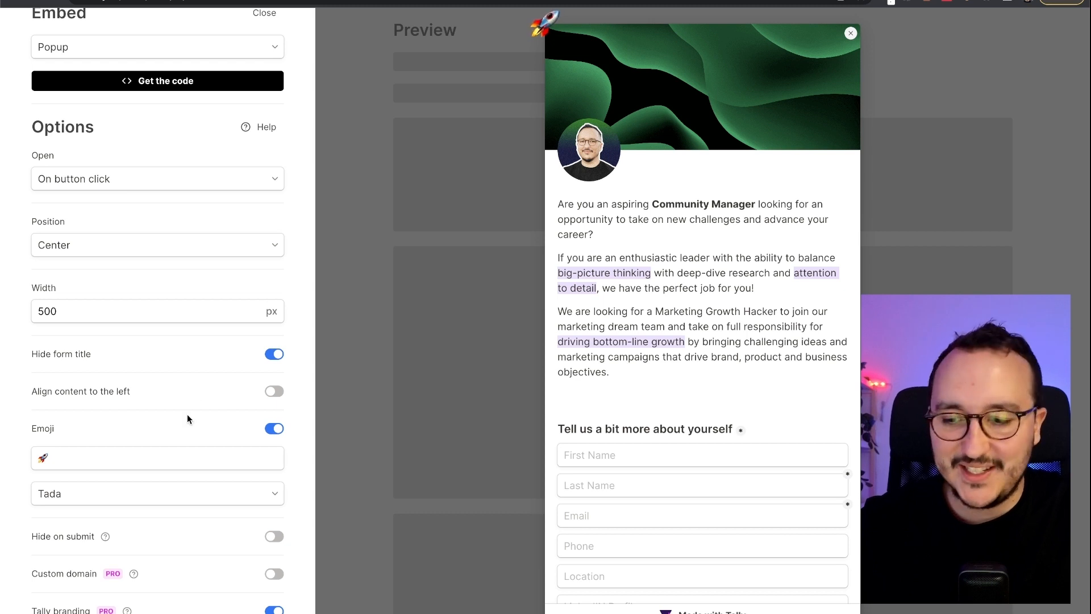
- Hide the popup 2 seconds after the form is submitted
click(275, 538)
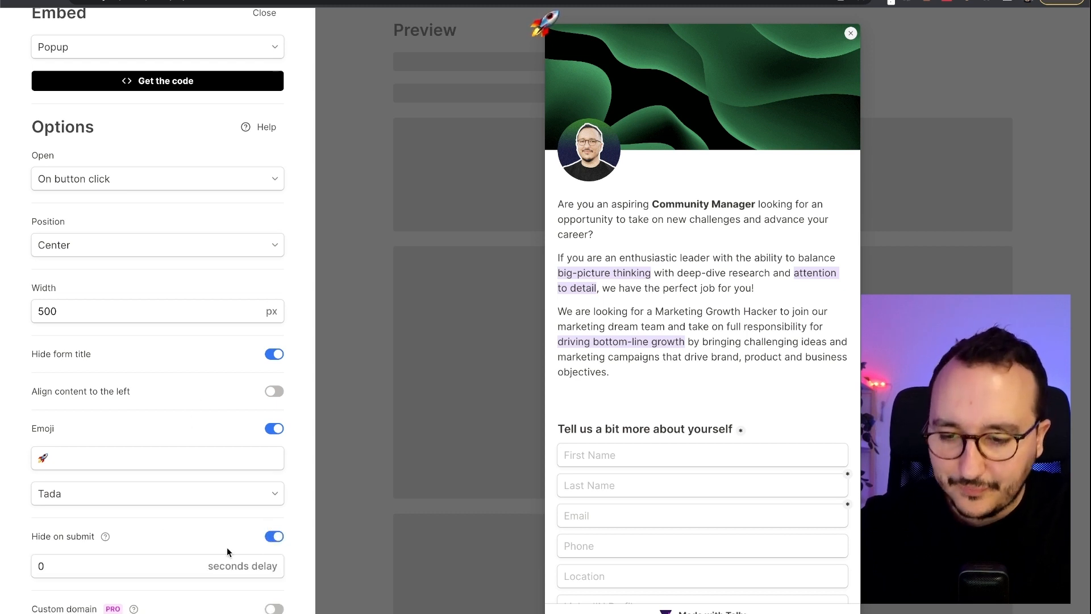
click(161, 567)
scroll(161, 568, down, 1)
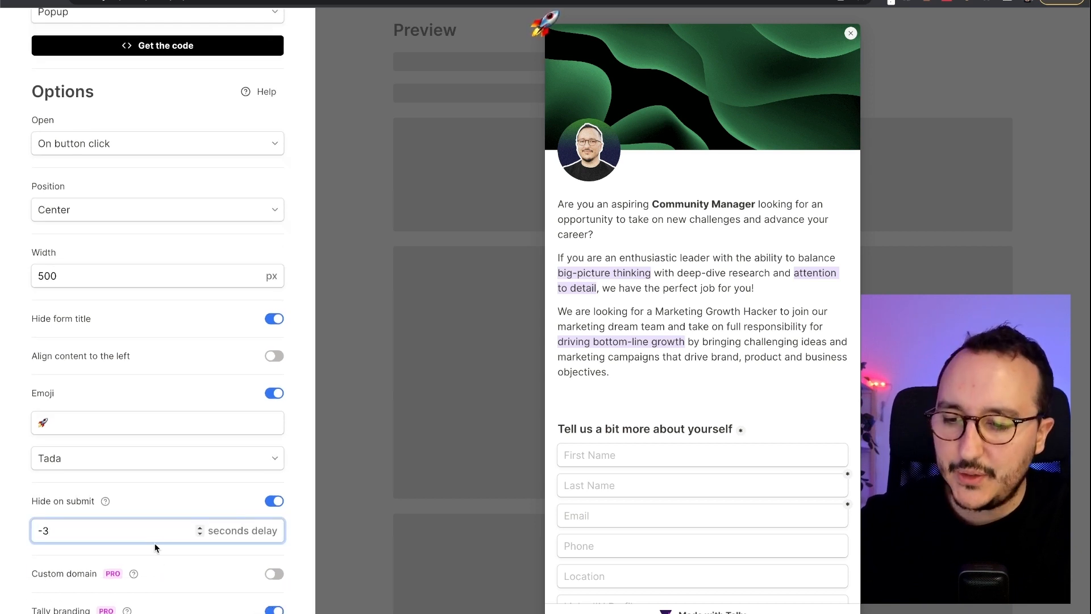
key(BackSpace)
key(BackSpace)
text(3)
key(Down)
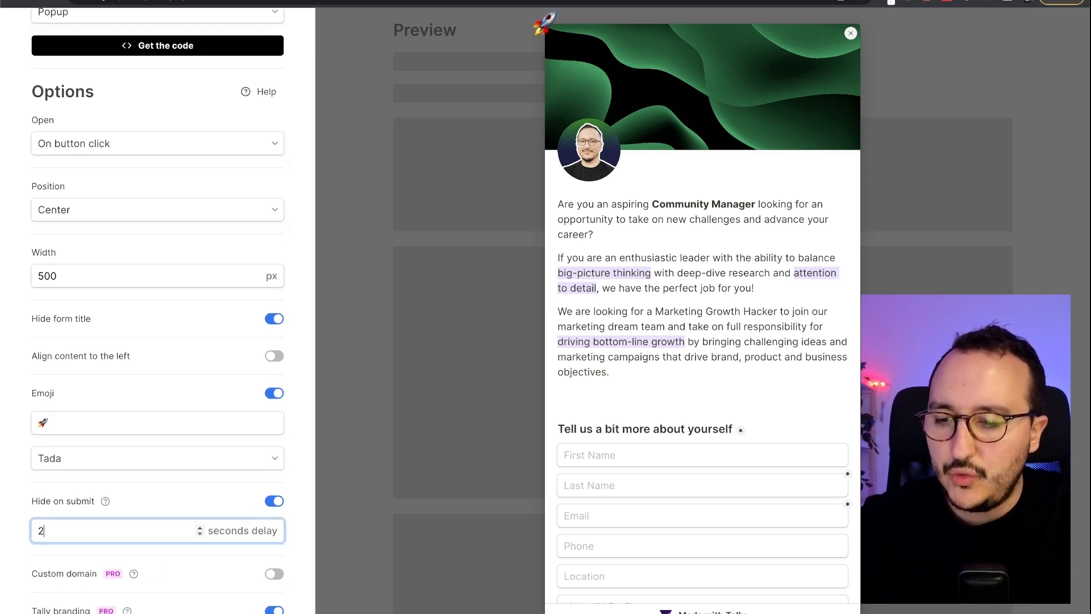
click(182, 497)
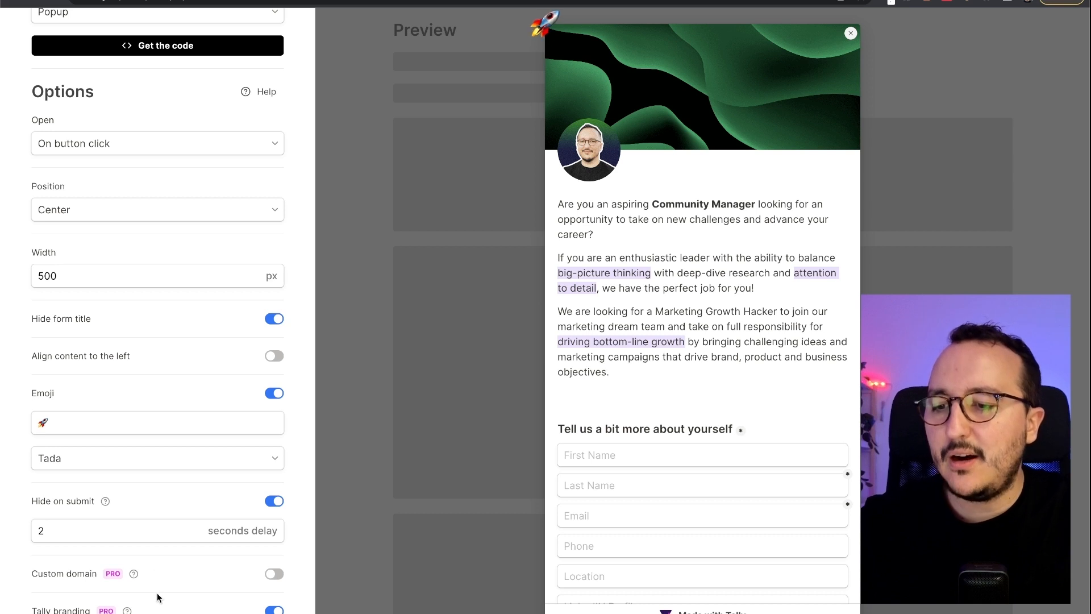
scroll(203, 410, up, 1)
click(170, 101)
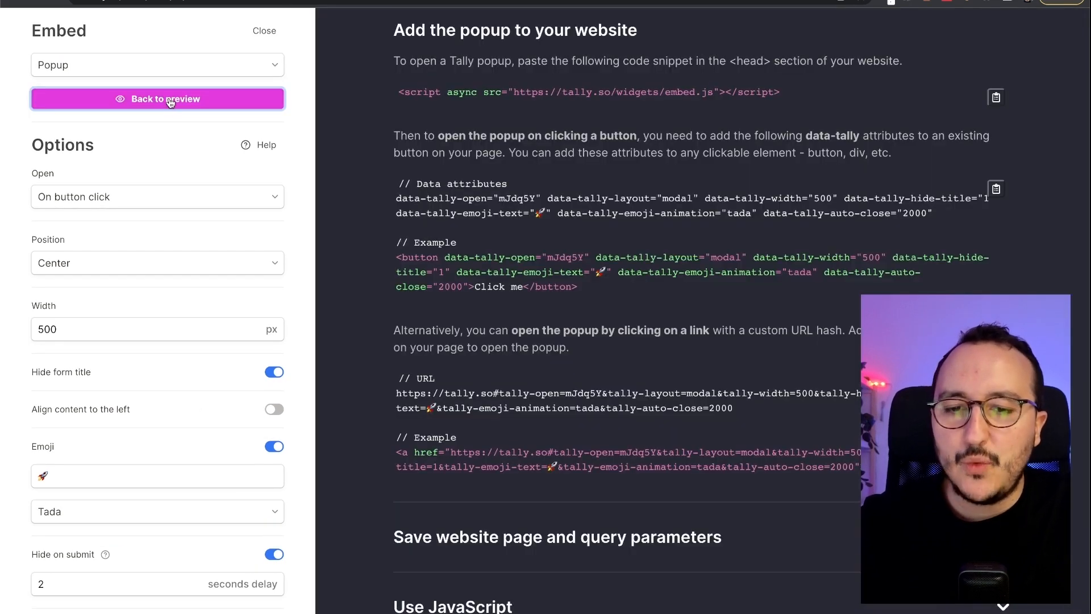
scroll(630, 335, down, 1)
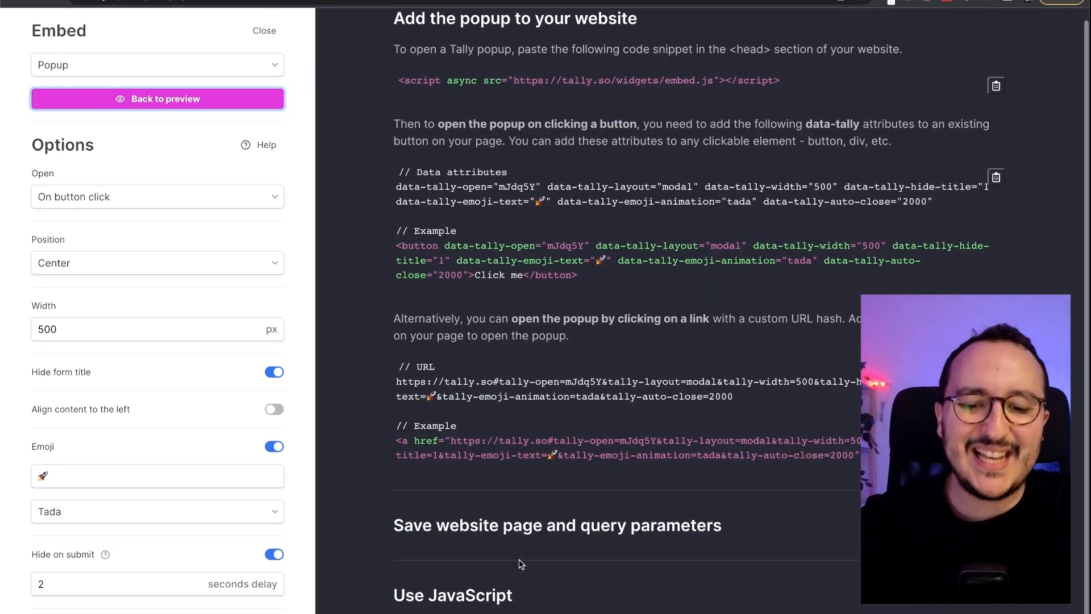
scroll(636, 555, down, 10)
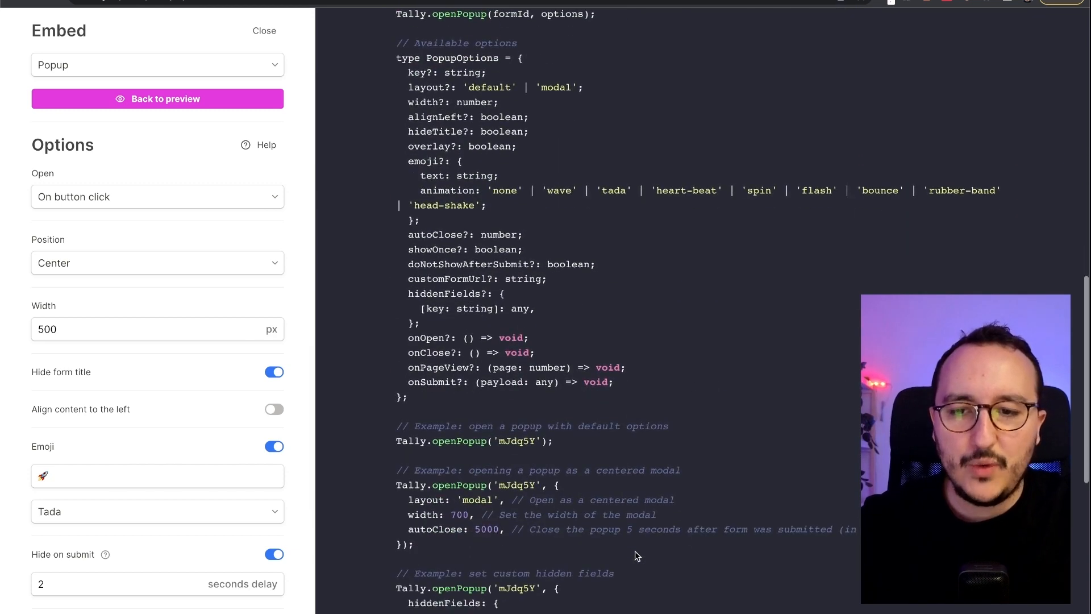
scroll(635, 554, down, 7)
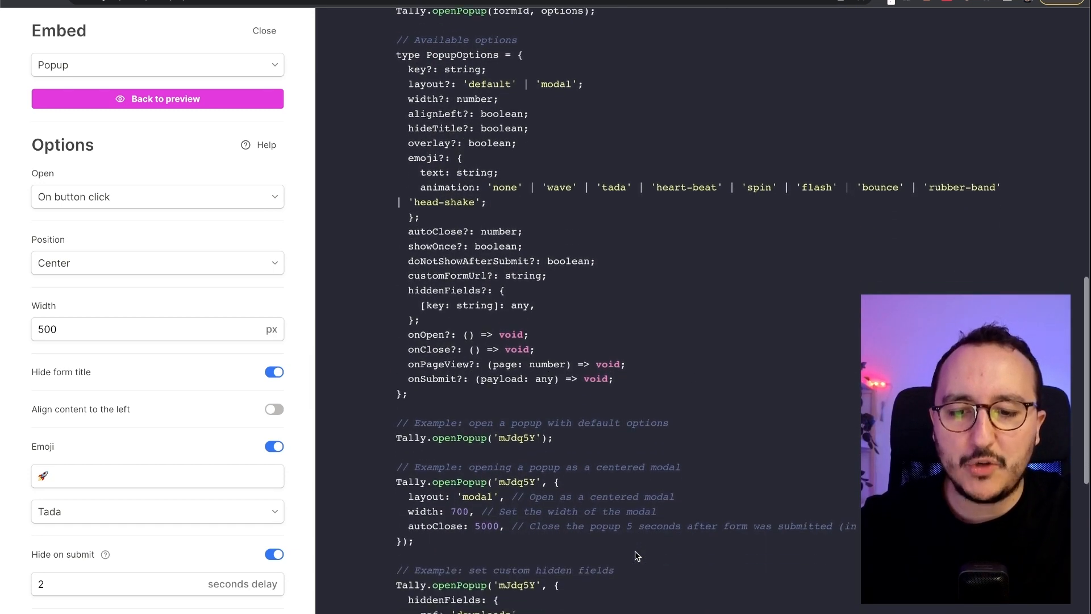
scroll(636, 550, down, 3)
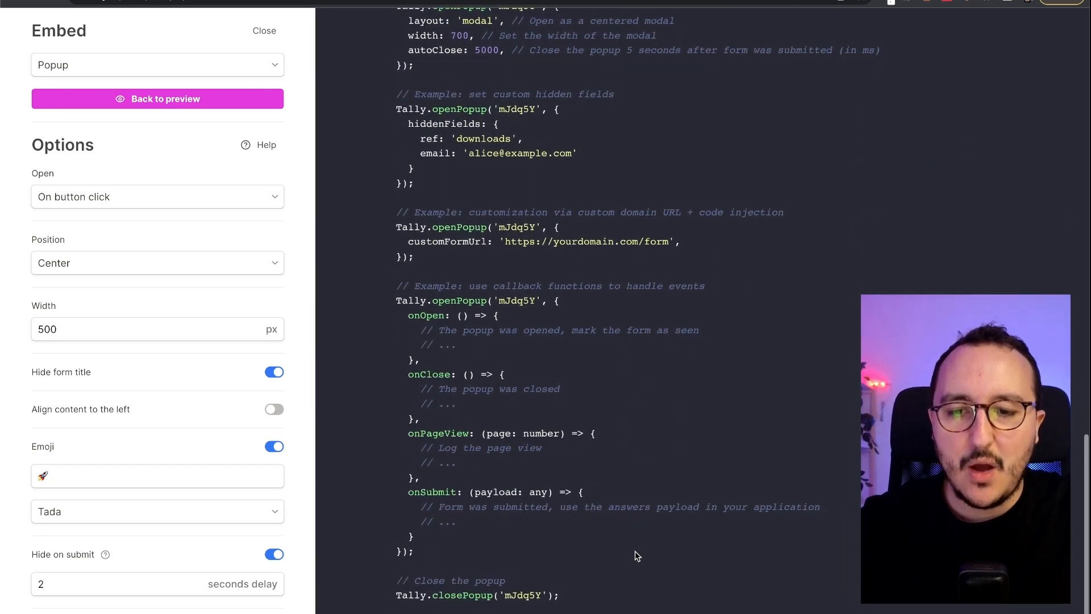
scroll(631, 250, up, 20)
scroll(625, 252, down, 4)
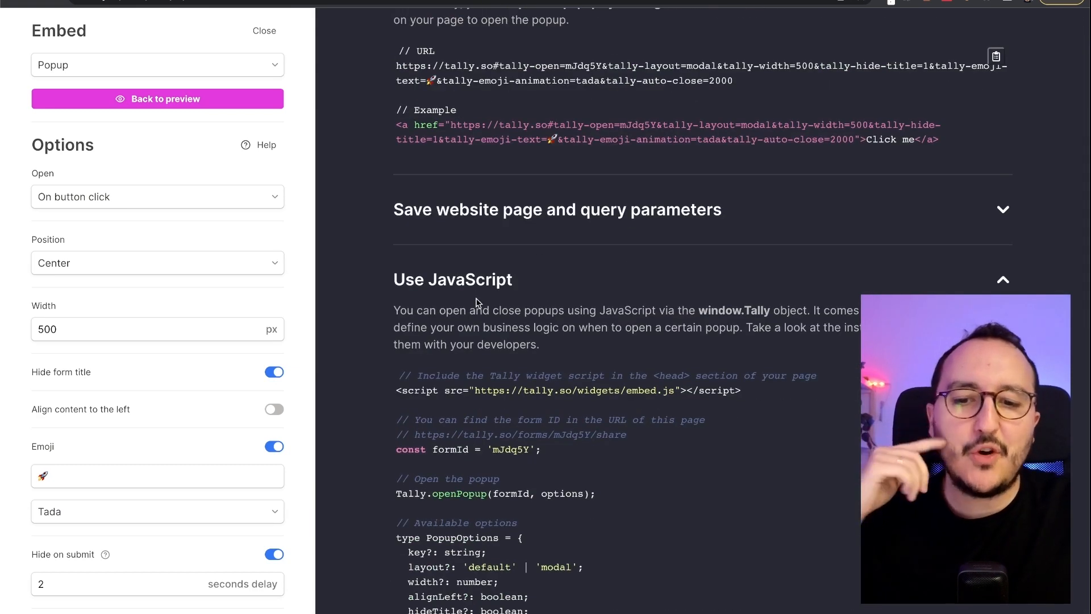
scroll(477, 302, down, 3)
scroll(477, 302, down, 2)
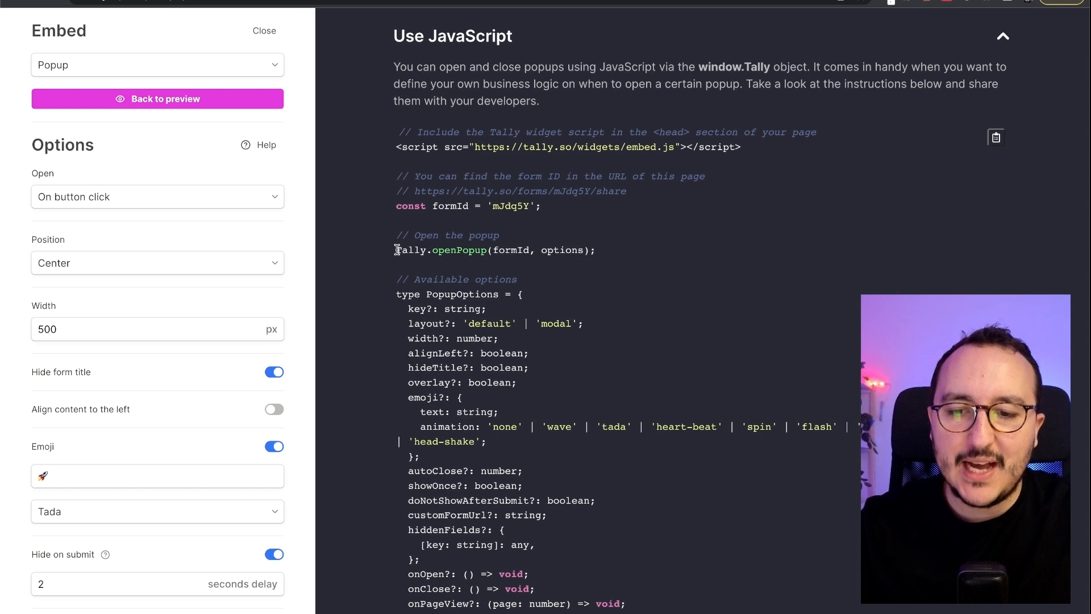
drag(618, 251, 354, 217)
scroll(622, 246, down, 4)
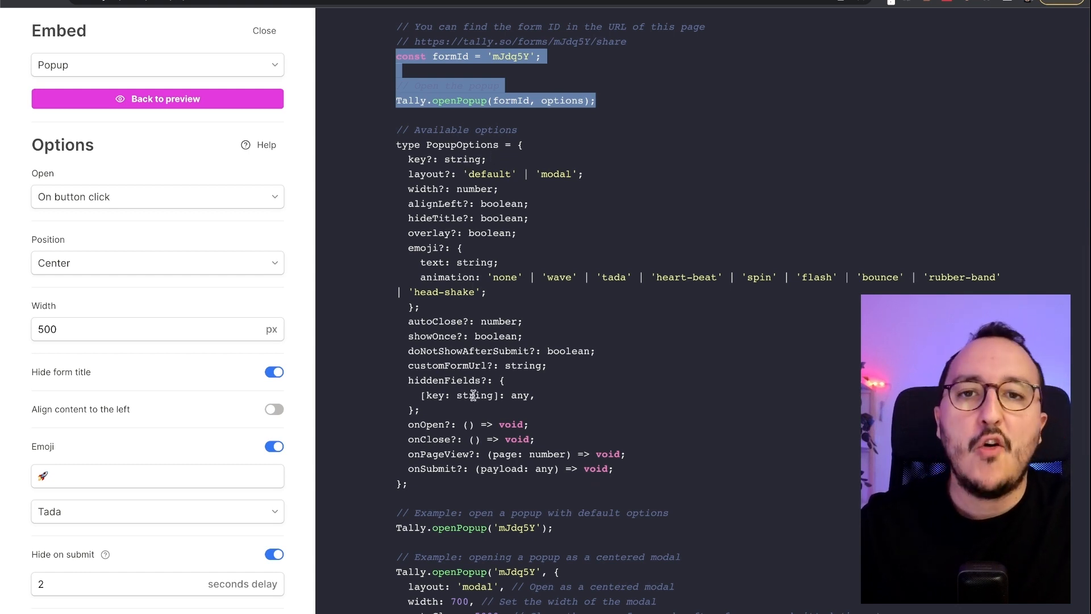
scroll(473, 394, down, 8)
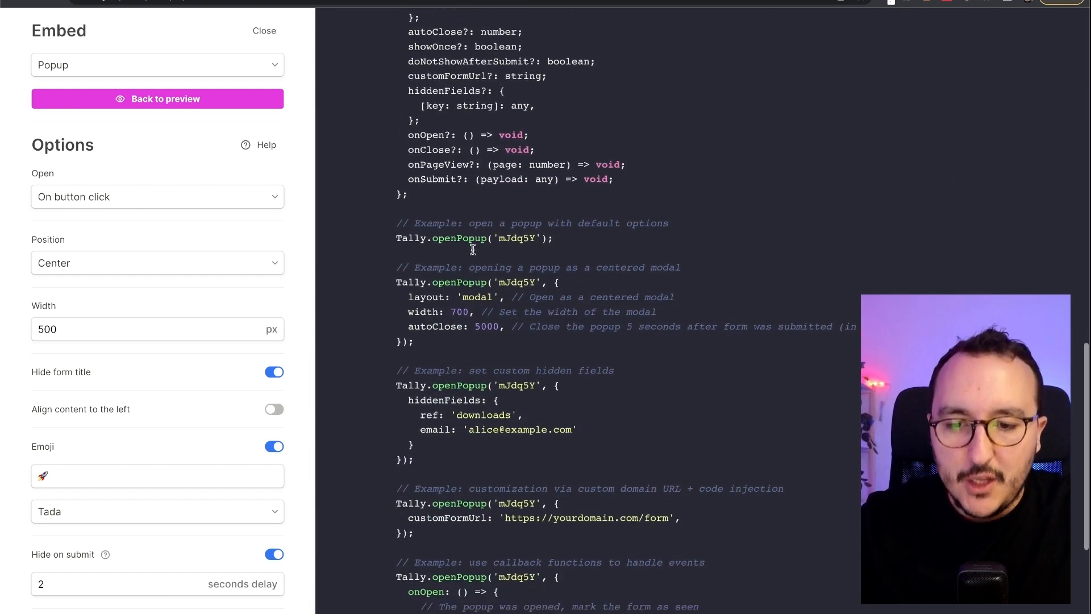
scroll(473, 249, down, 1)
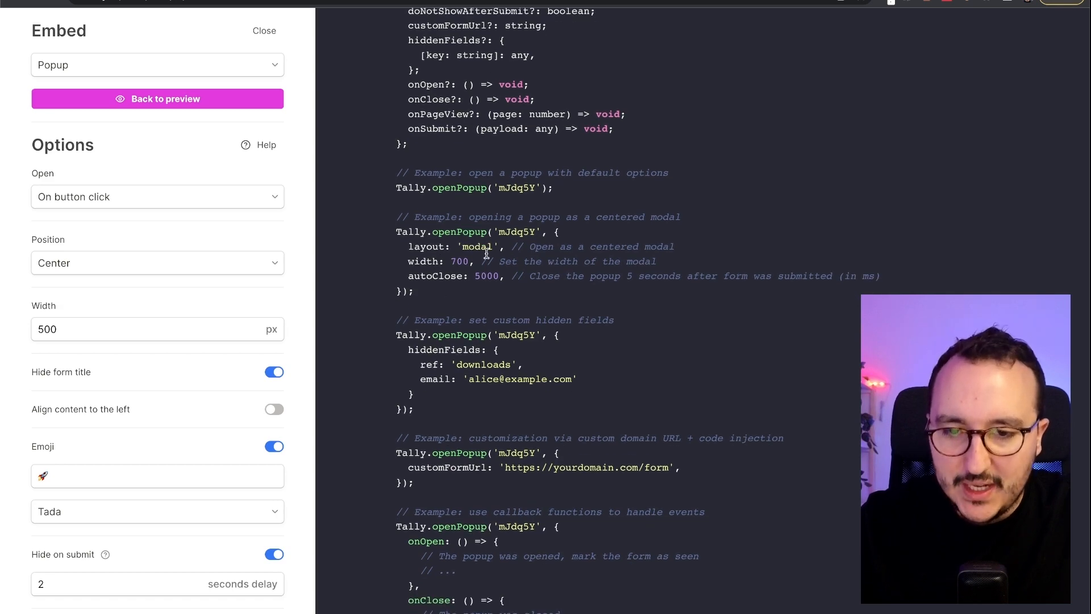
ctrl+scroll(547, 254, up, 10)
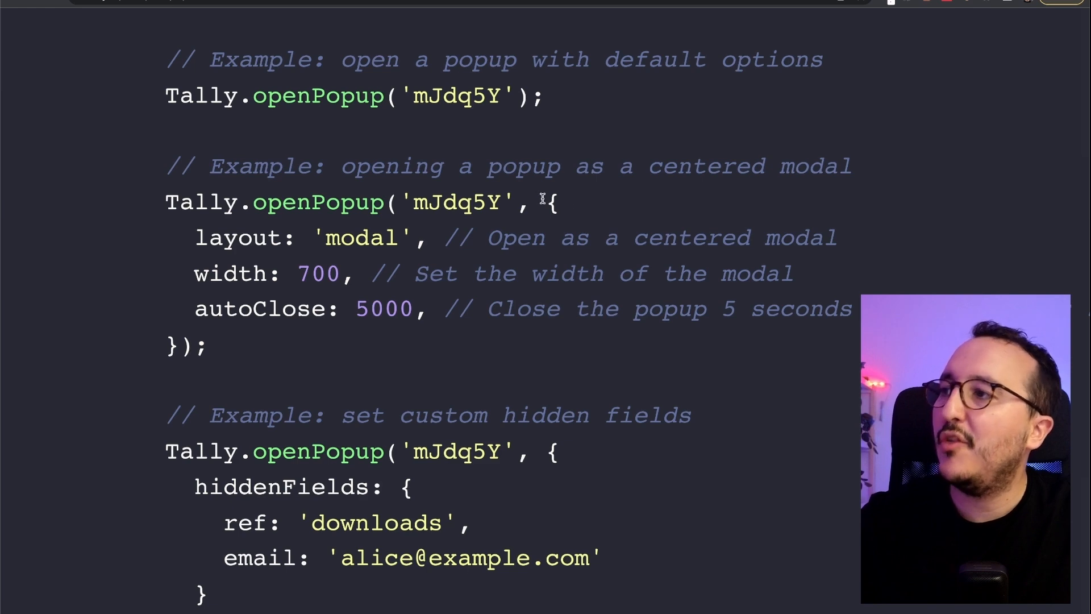
- Review the embed code examples, looking at the onOpen, onClose, onPageView and onSubmit callbacks
drag(542, 199, 504, 339)
click(501, 345)
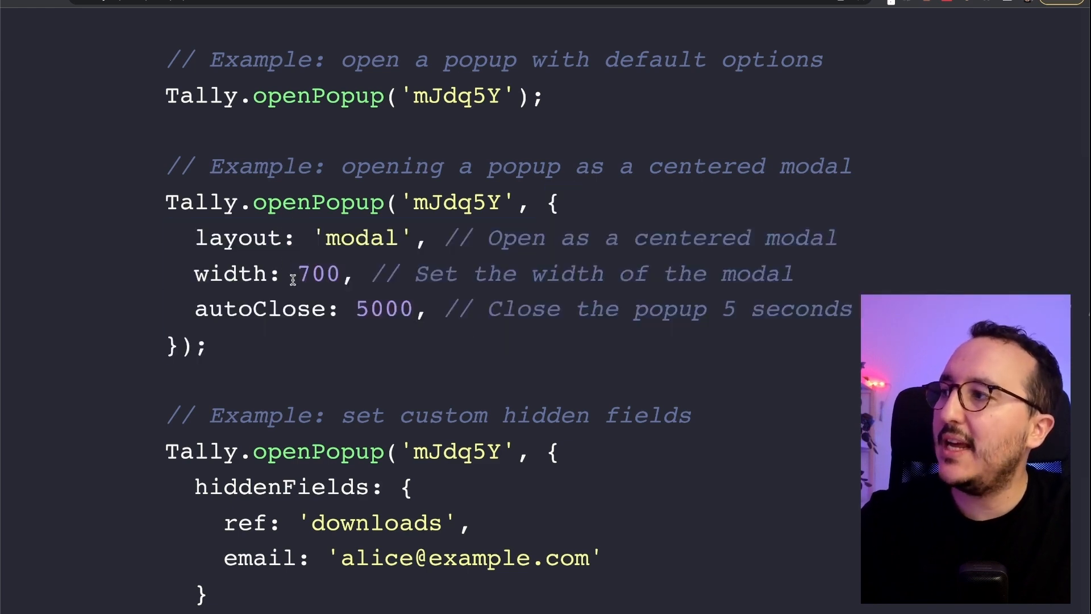
scroll(409, 370, down, 5)
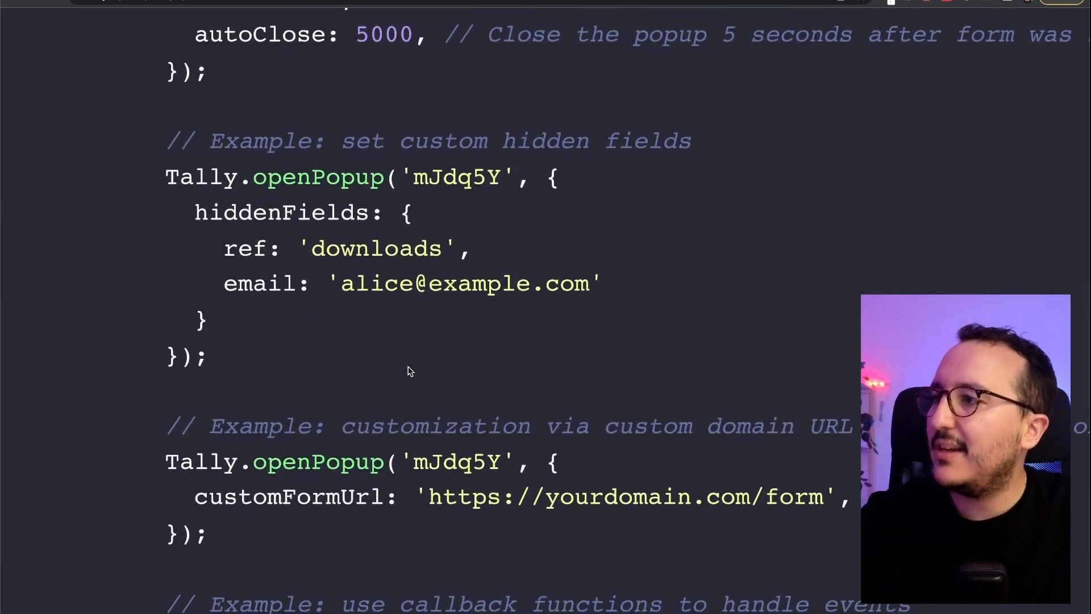
scroll(409, 370, down, 5)
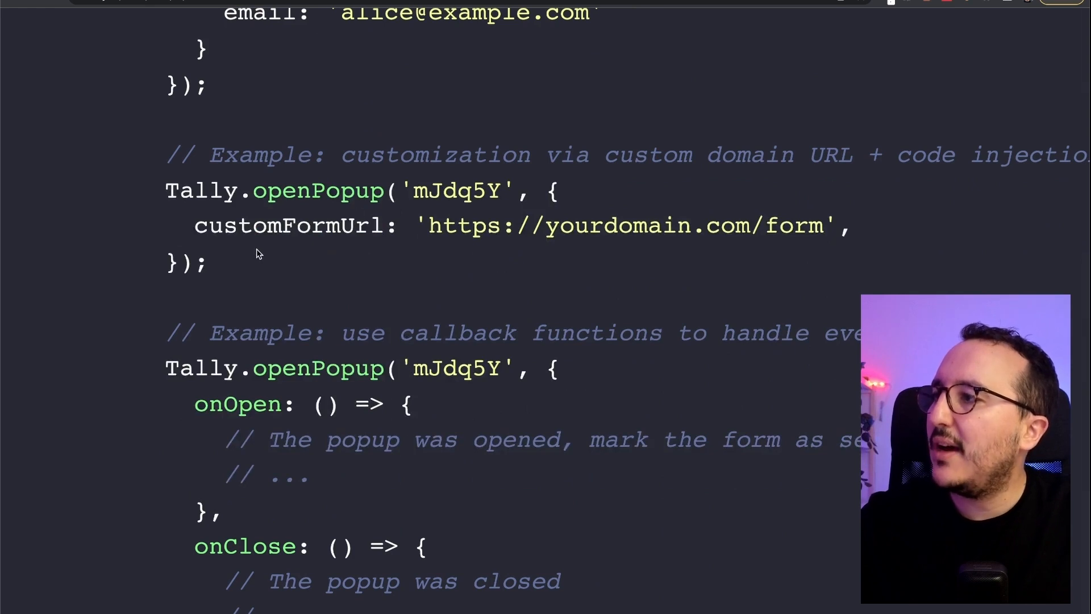
scroll(317, 398, down, 2)
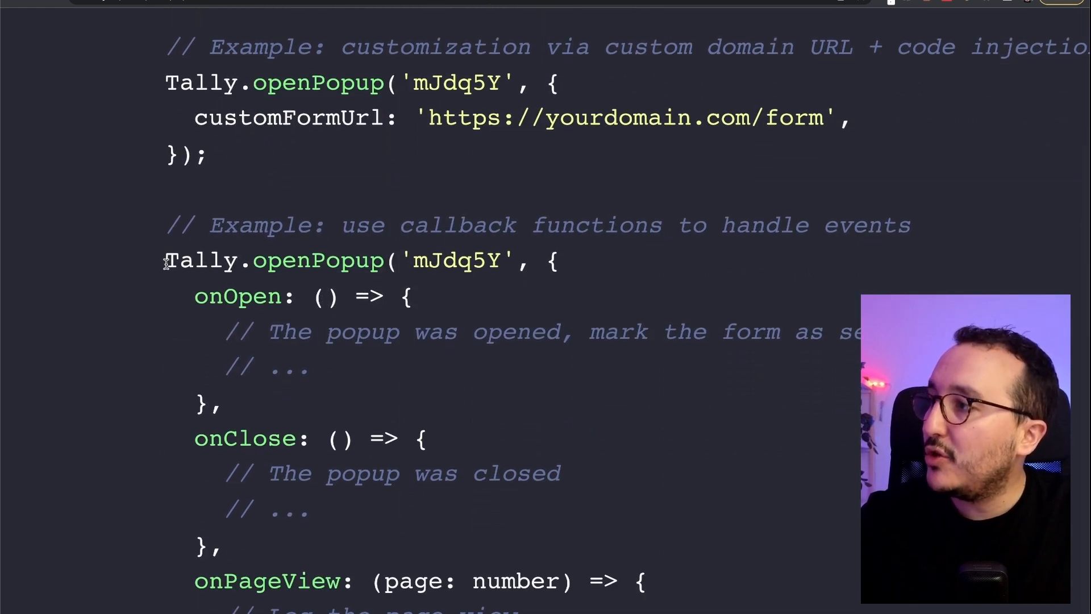
double_click(229, 295)
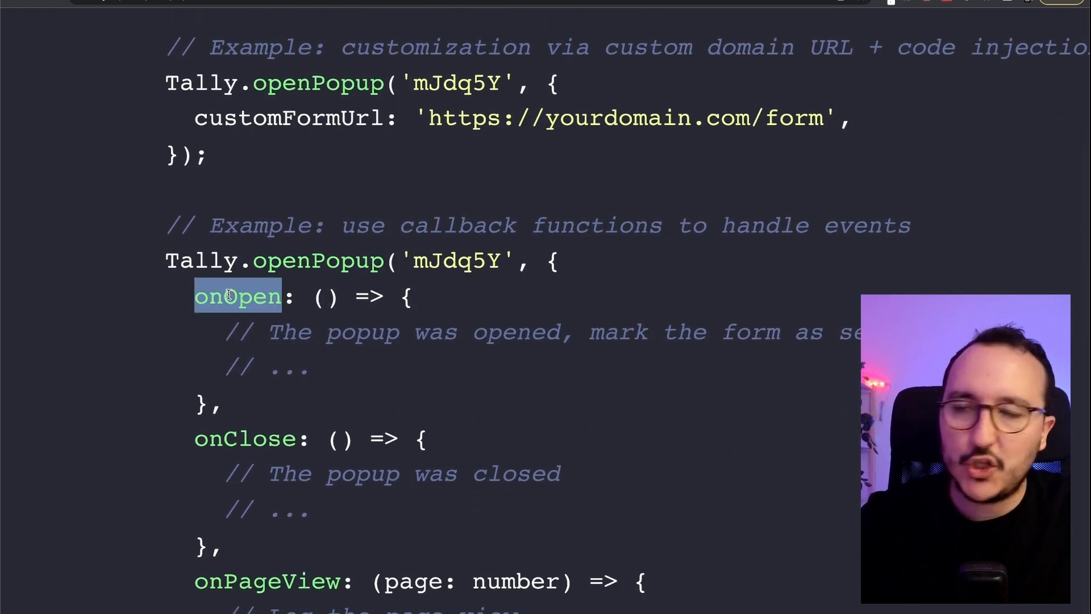
double_click(264, 440)
scroll(267, 420, down, 3)
double_click(267, 408)
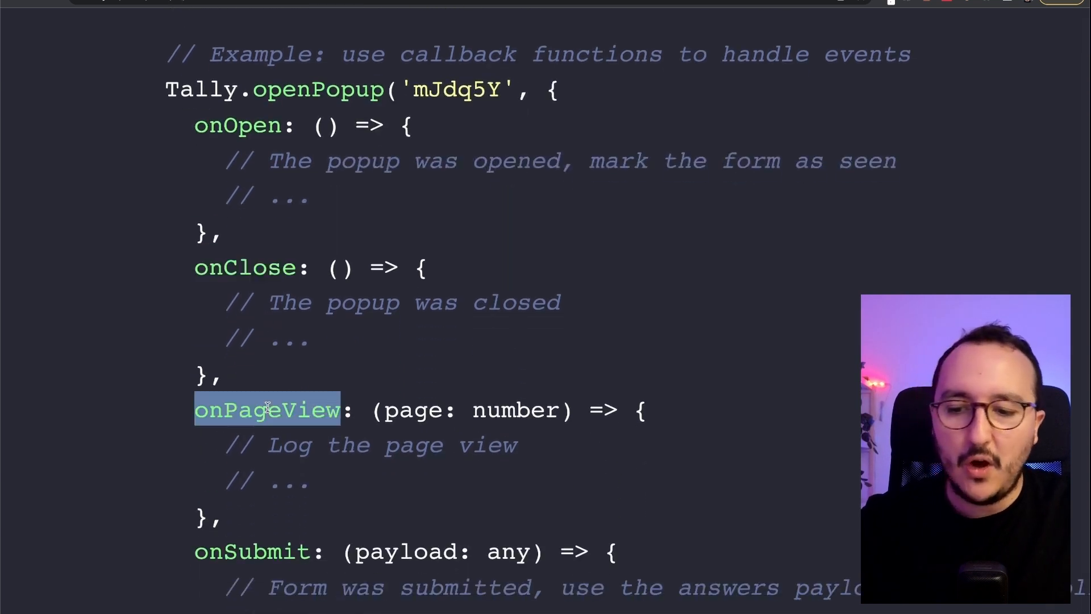
scroll(267, 407, down, 3)
double_click(277, 367)
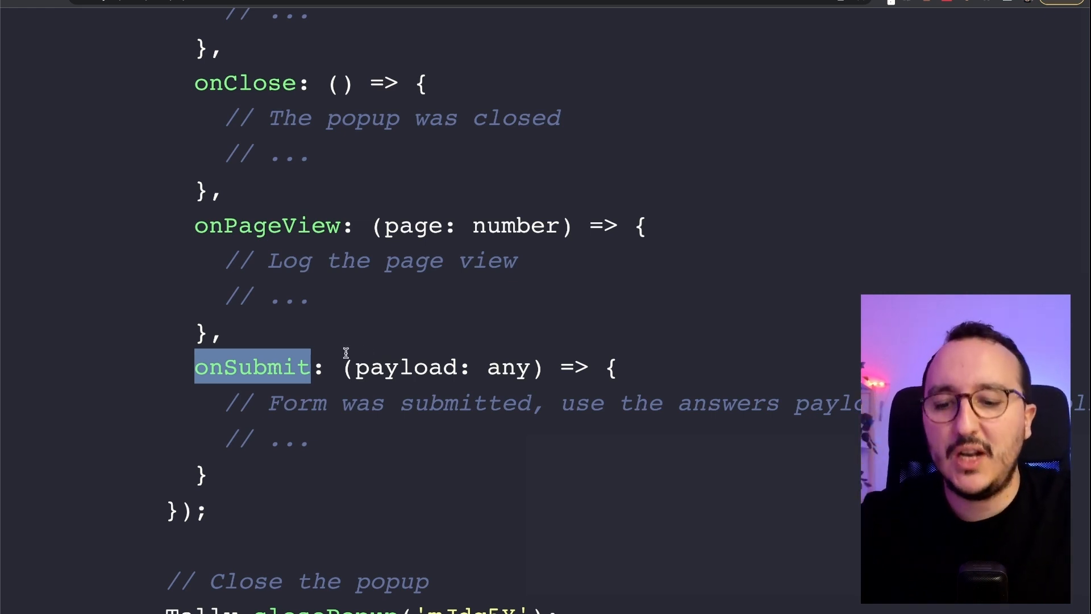
- Copy the callback-functions openPopup example for form mJdq5Y and move over to VS Code
scroll(352, 339, down, 3)
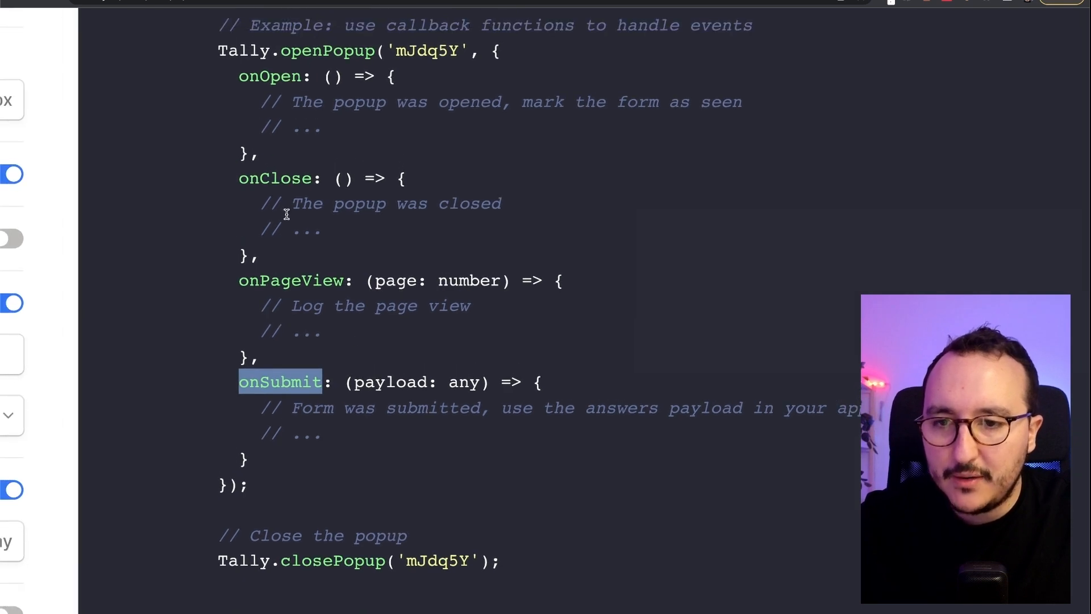
drag(220, 45, 306, 480)
double_click(433, 52)
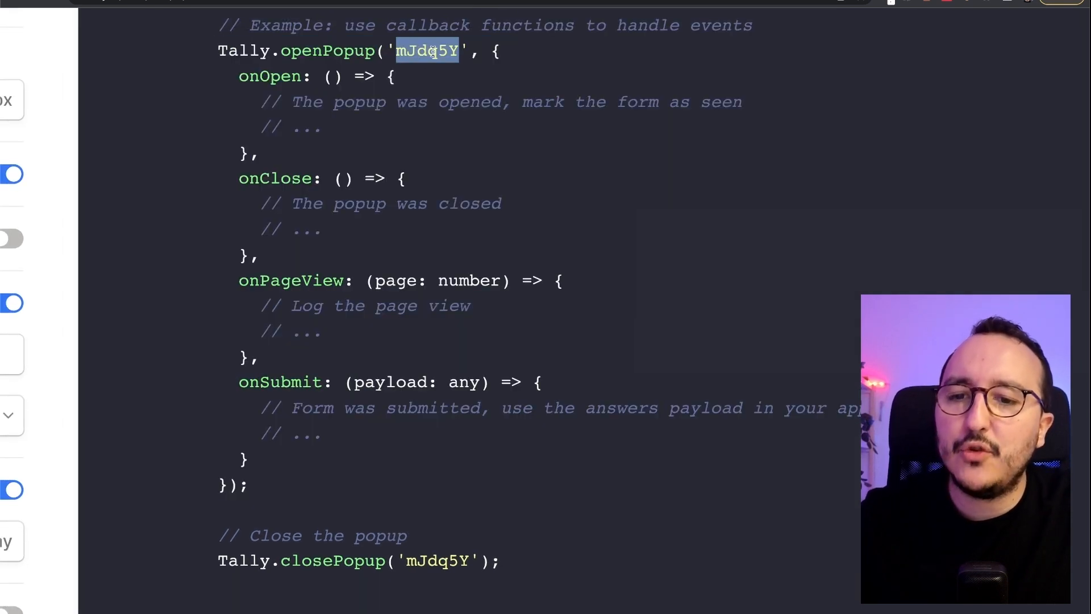
click(434, 52)
drag(396, 50, 461, 50)
click(462, 50)
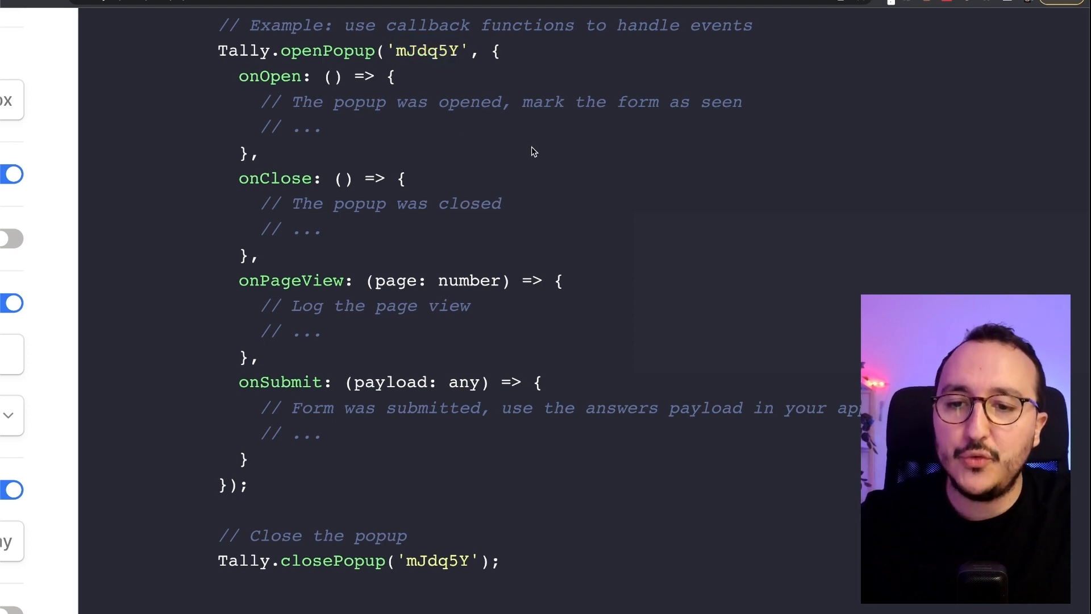
key(ctrl+Right)
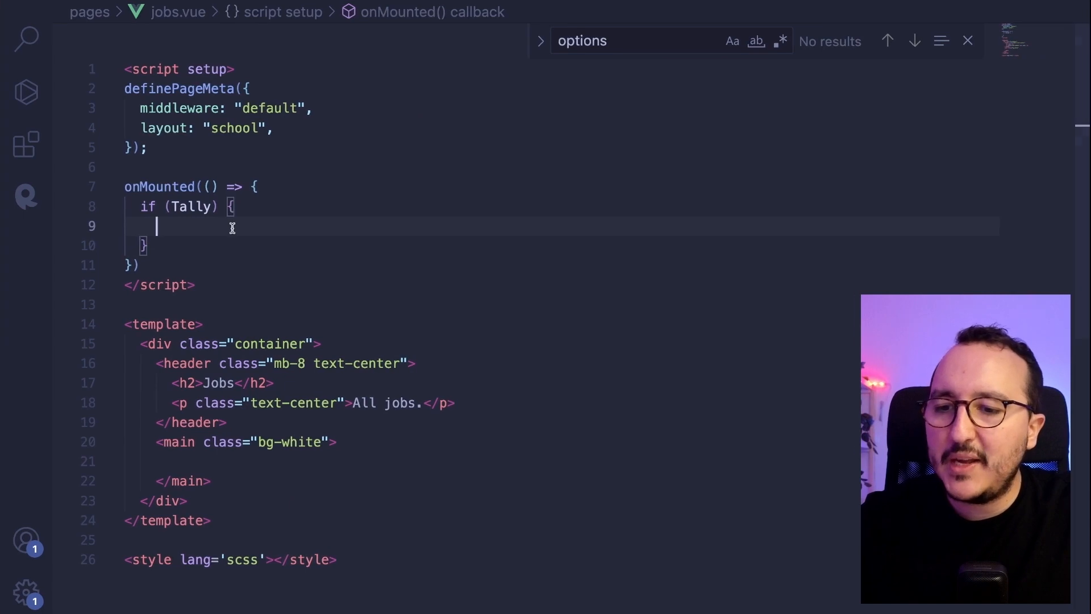
- Paste the callback popup example into the if (Tally) block and strip its type annotations
text(Tally.openPopup('mJdq5Y', {   onOpen: () => {     // The popup was opened, mark the form as seen     // ...   },   onClose: () => {     // The popup was closed     // ...   },   onPageView: (page: number) => {     // Log the page view     // ...   },   onSubmit: (payload: any) => {     // Form was submitted, use the answers payload in your application     // ...   } });)
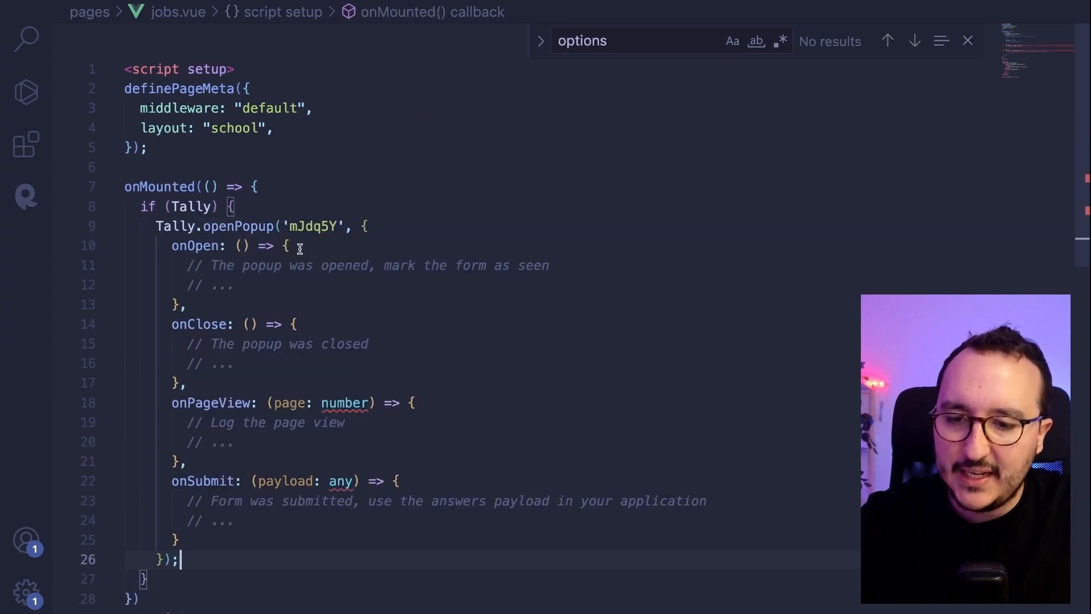
double_click(346, 403)
key(BackSpace)
key(BackSpace)
key(BackSpace)
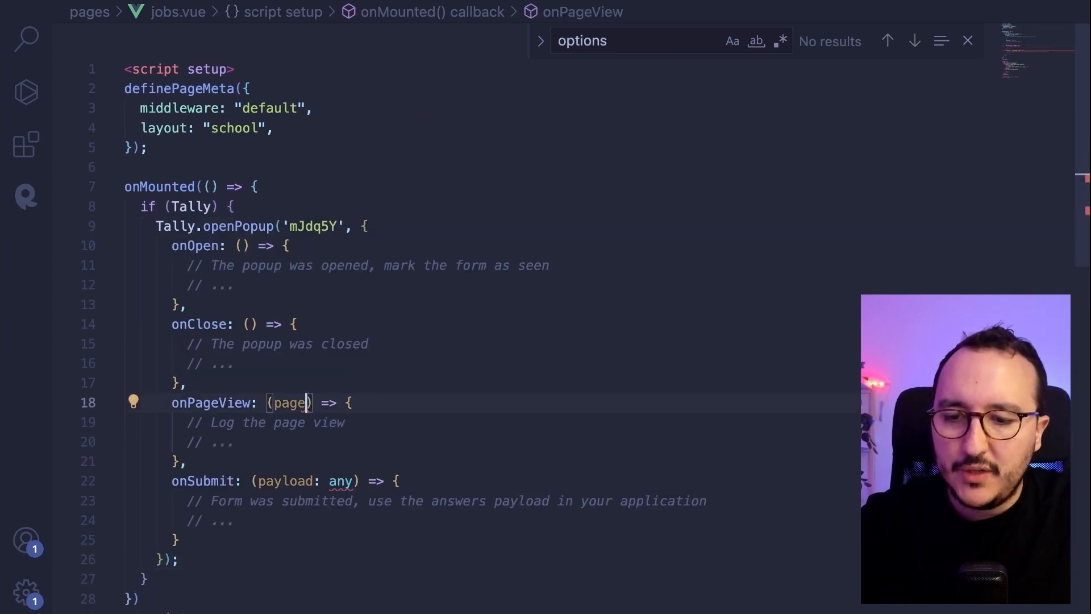
double_click(340, 481)
key(BackSpace)
key(BackSpace)
key(BackSpace)
key(Up)
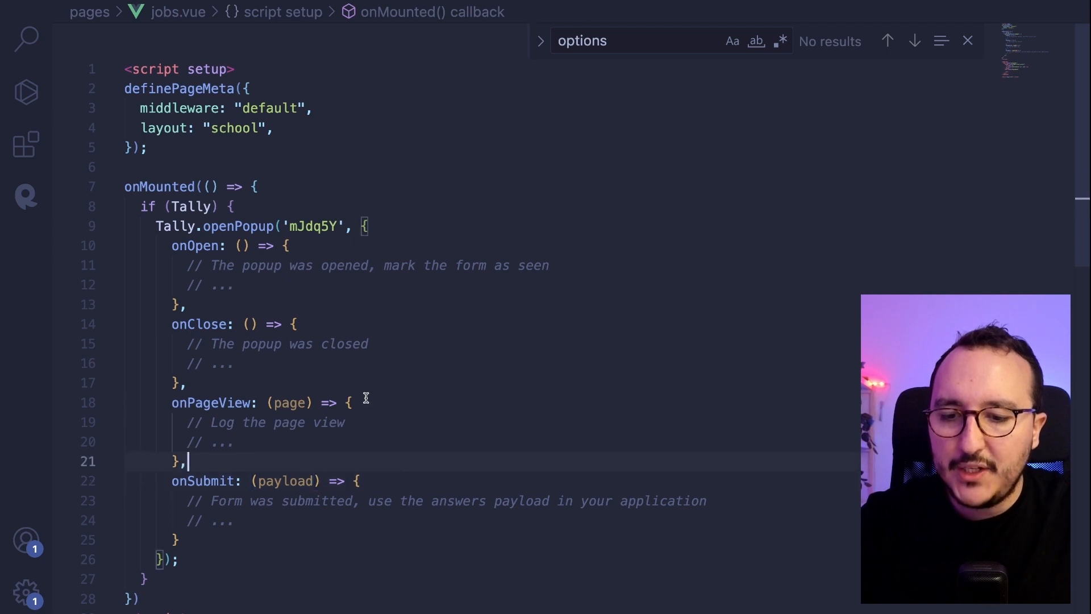
- Add console.log('open') inside all four callback handlers
click(352, 403)
alt+click(370, 481)
alt+click(332, 325)
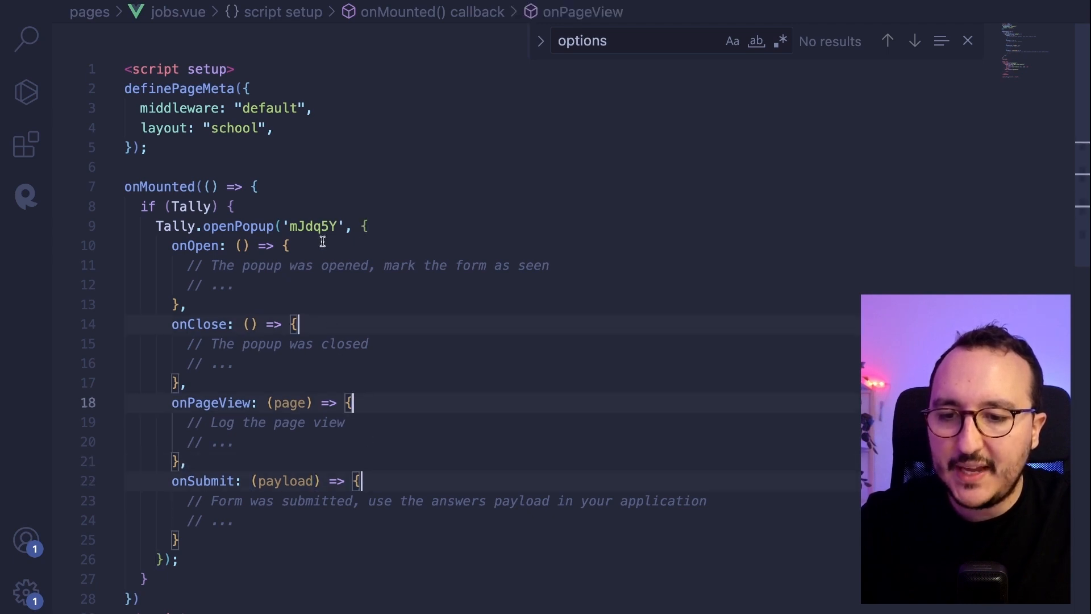
alt+click(322, 243)
key(Return)
text(console.log)
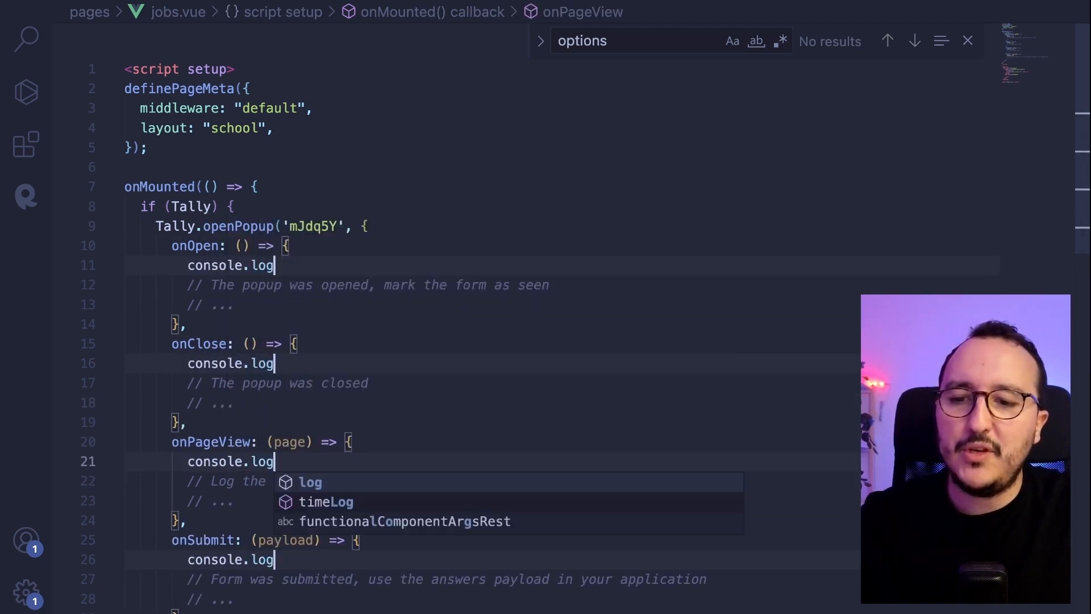
text(();)
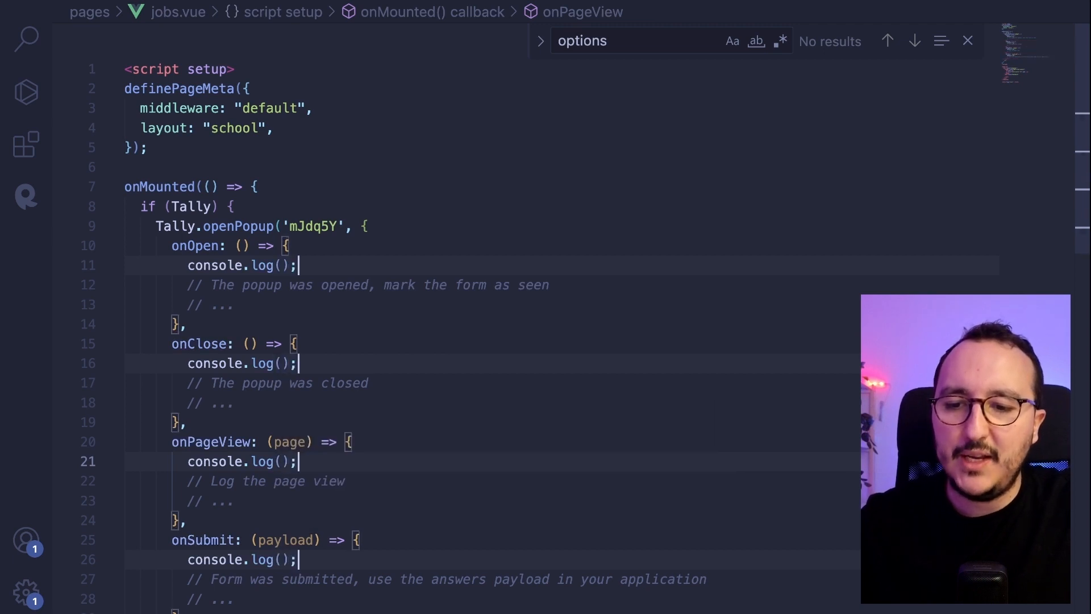
key(Left)
key(Left)
text('o)
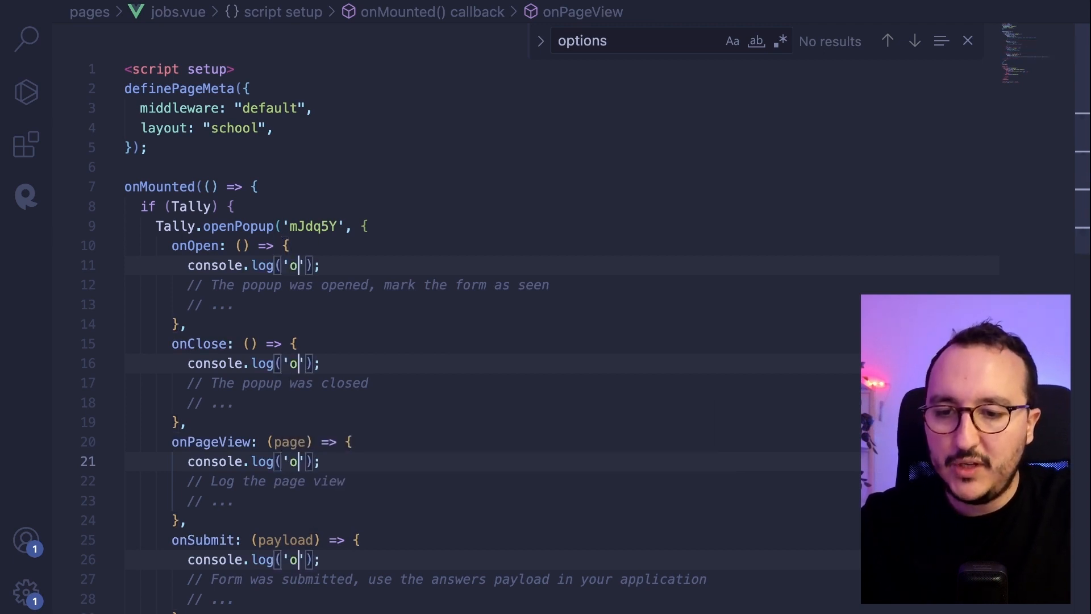
text(pen)
key(Escape)
- Change the log labels to 'close', 'viewed' and 'submitted', then reload the Jobs page in the browser
double_click(306, 362)
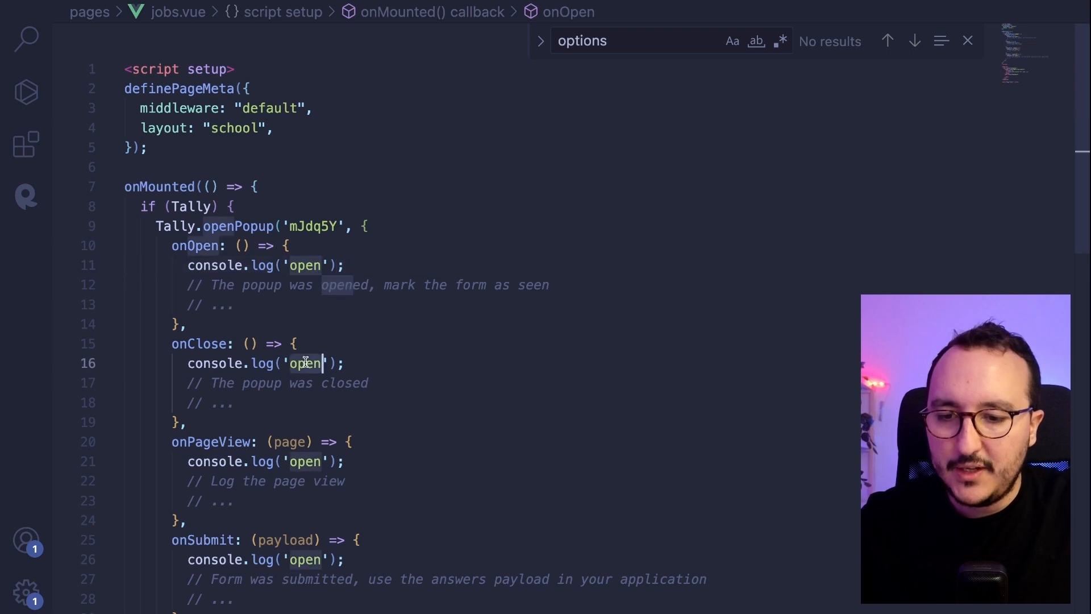
text(close)
double_click(305, 462)
text(v)
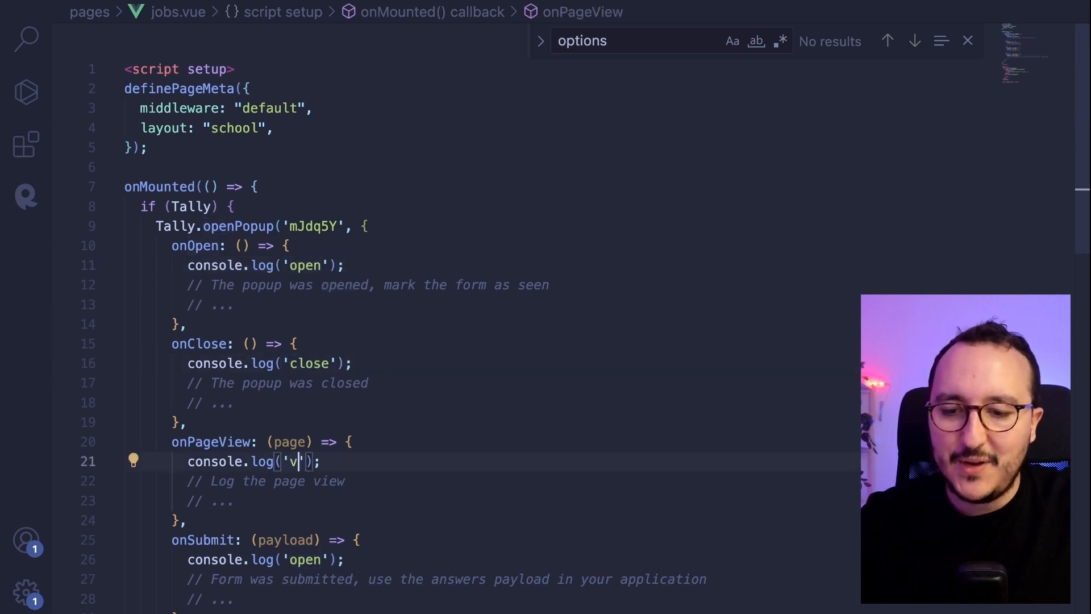
text(iewed)
double_click(305, 559)
text(s)
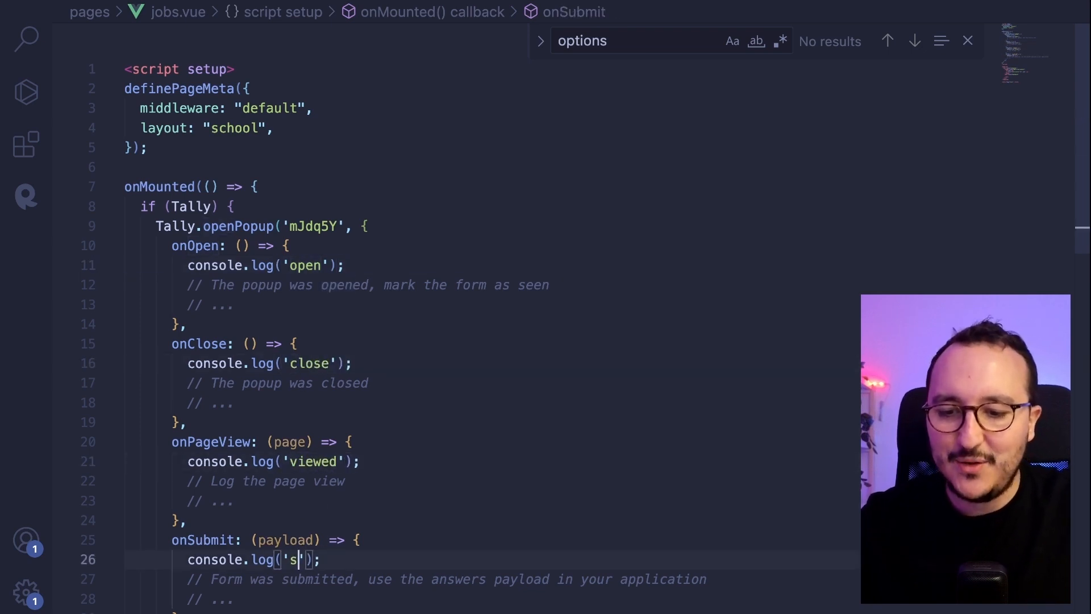
text(ubmitted)
click(487, 367)
scroll(568, 307, down, 2)
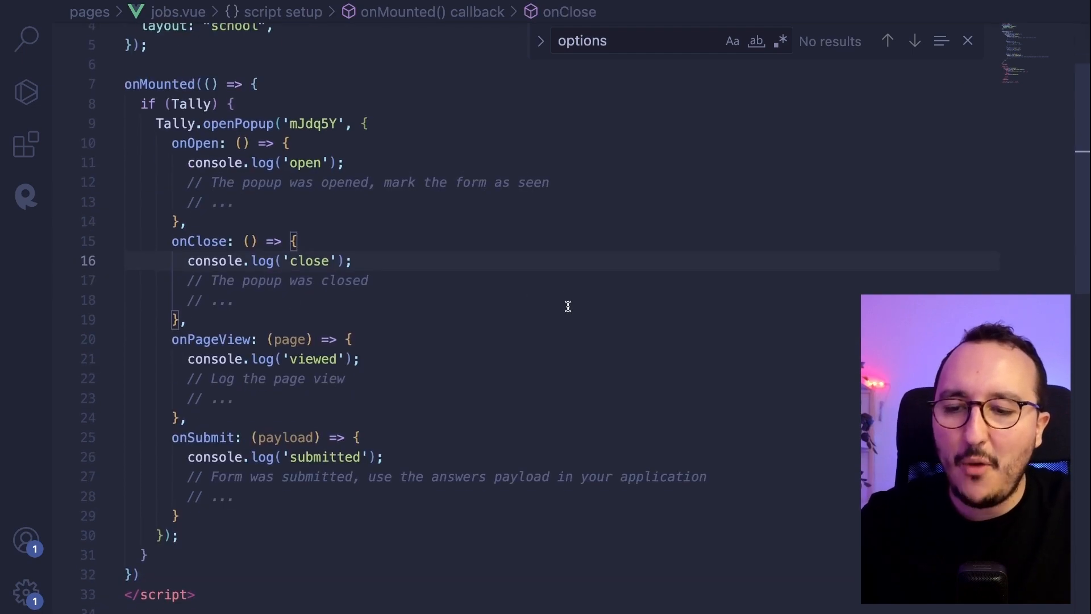
key(super+Tab)
key(super+r)
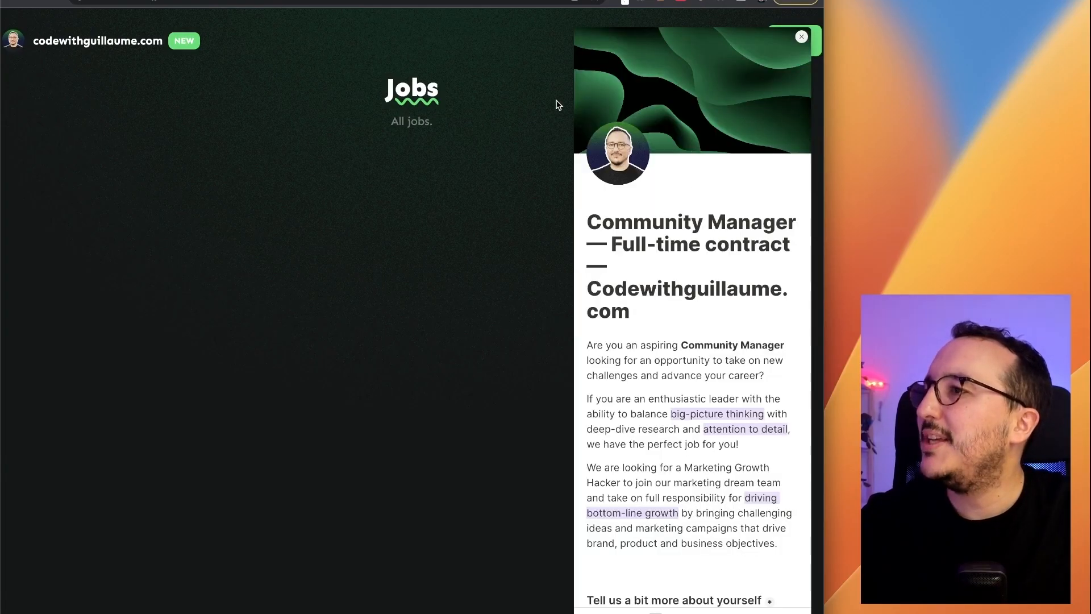
- Close the job-application popup, widen the browser to full screen, and return to VS Code
scroll(672, 307, down, 15)
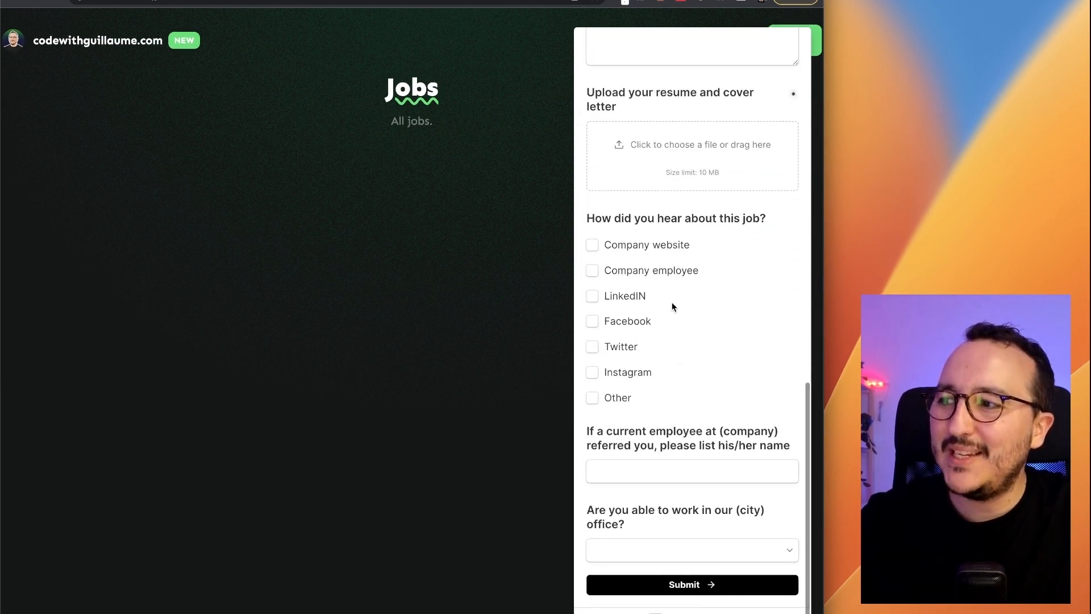
scroll(673, 306, up, 15)
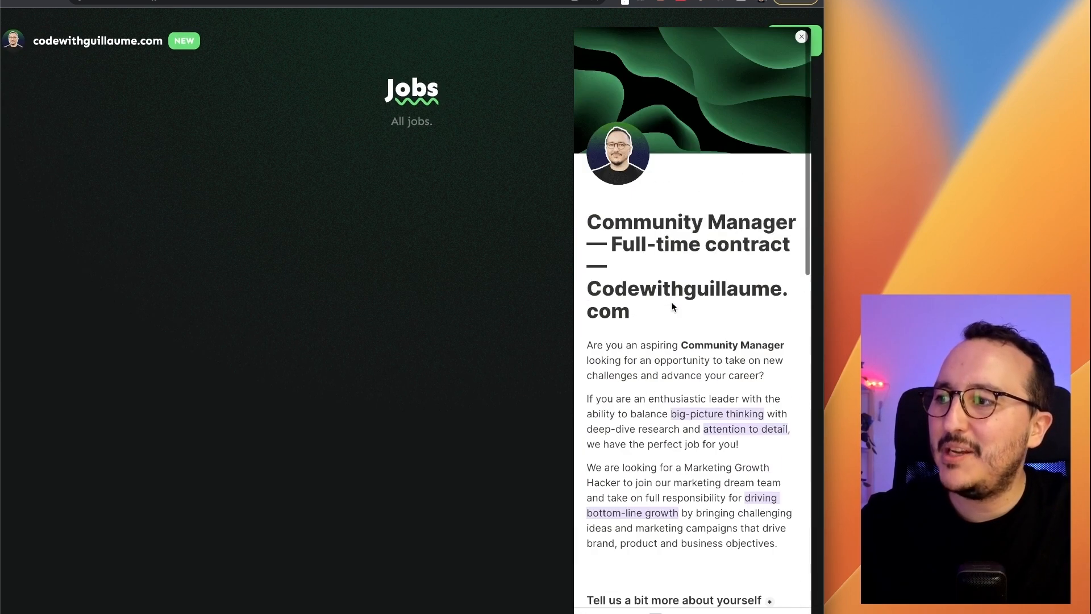
click(803, 44)
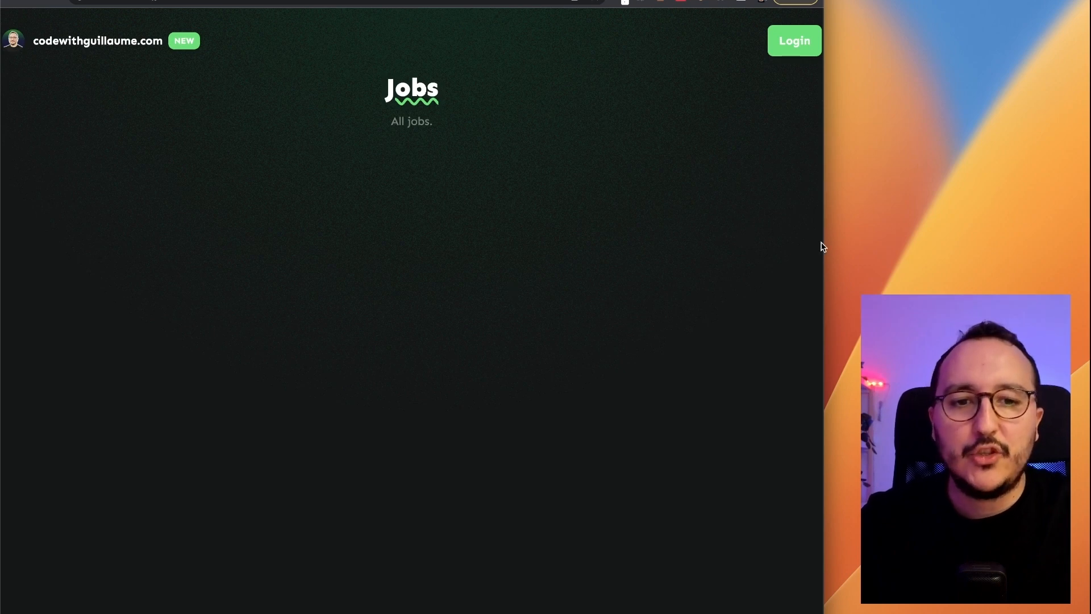
drag(823, 244, 1087, 237)
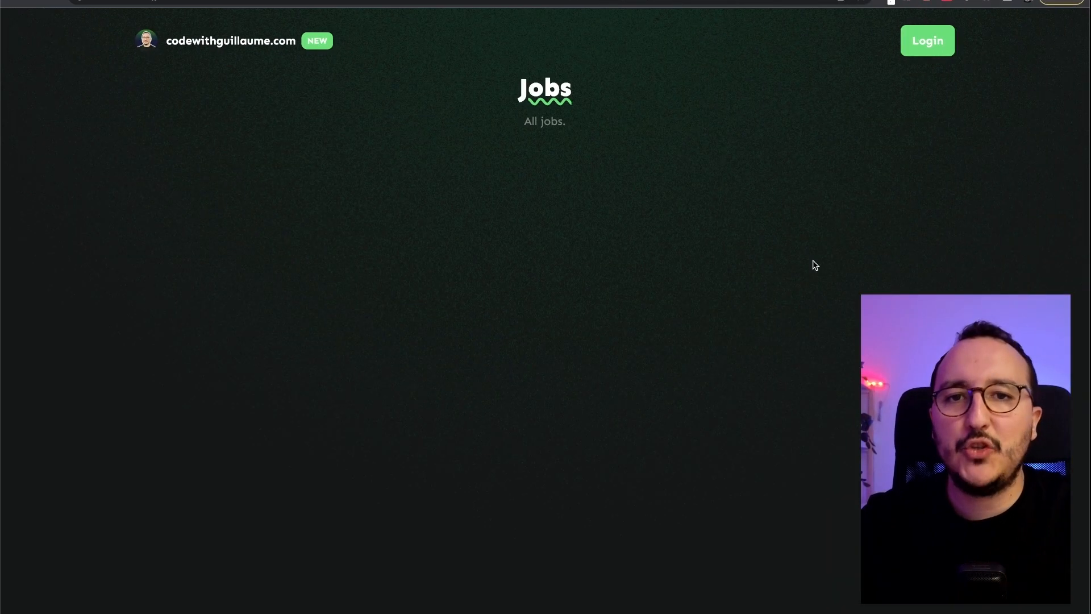
key(ctrl+Right)
- Copy the iframe embed snippet from Tally's Embed code page
double_click(238, 118)
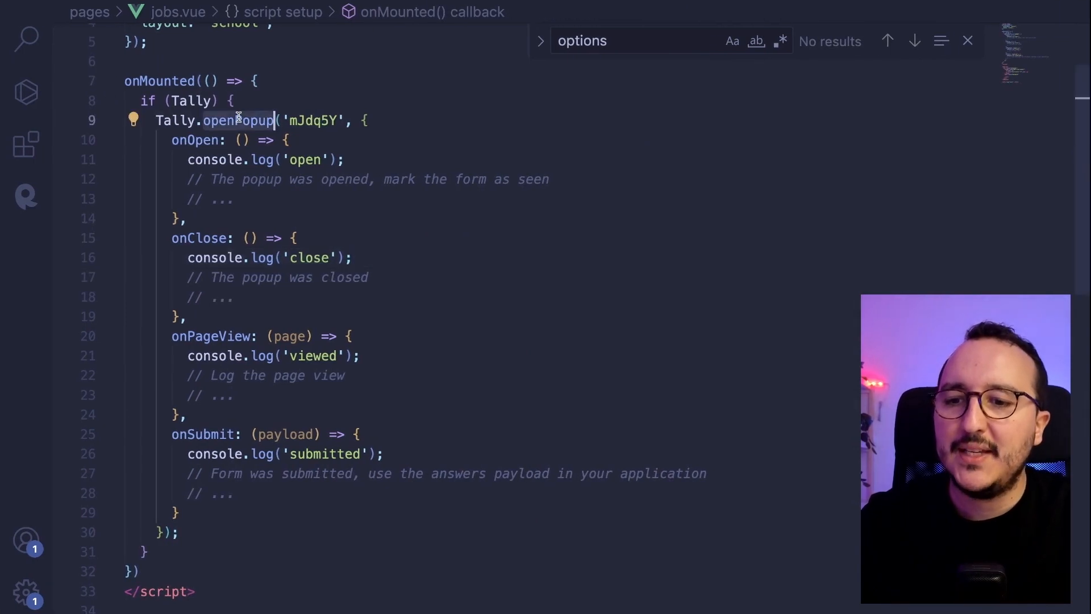
double_click(172, 118)
double_click(230, 119)
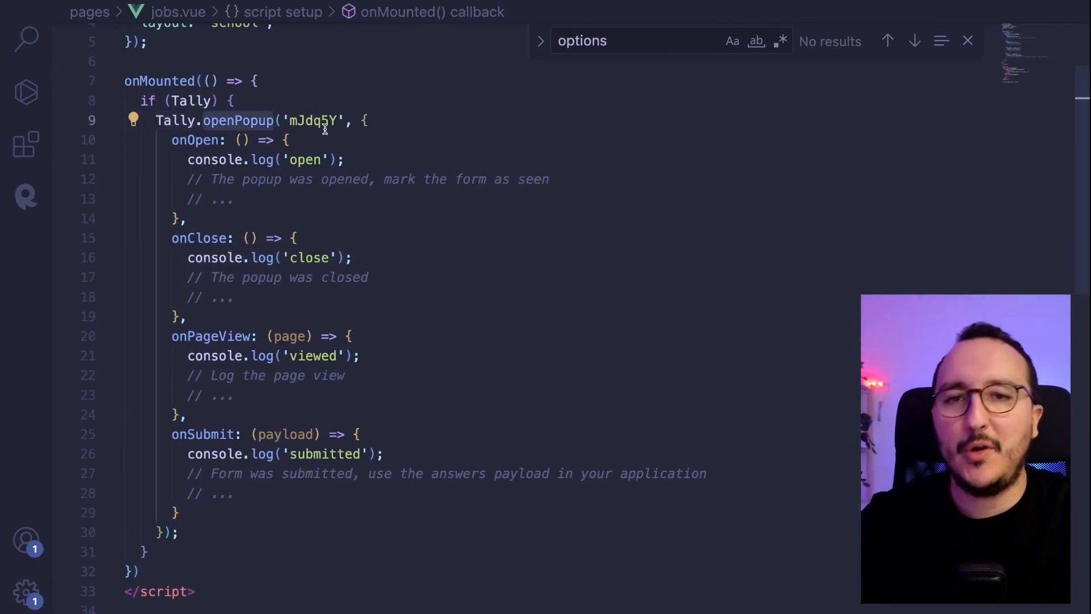
key(ctrl+Left)
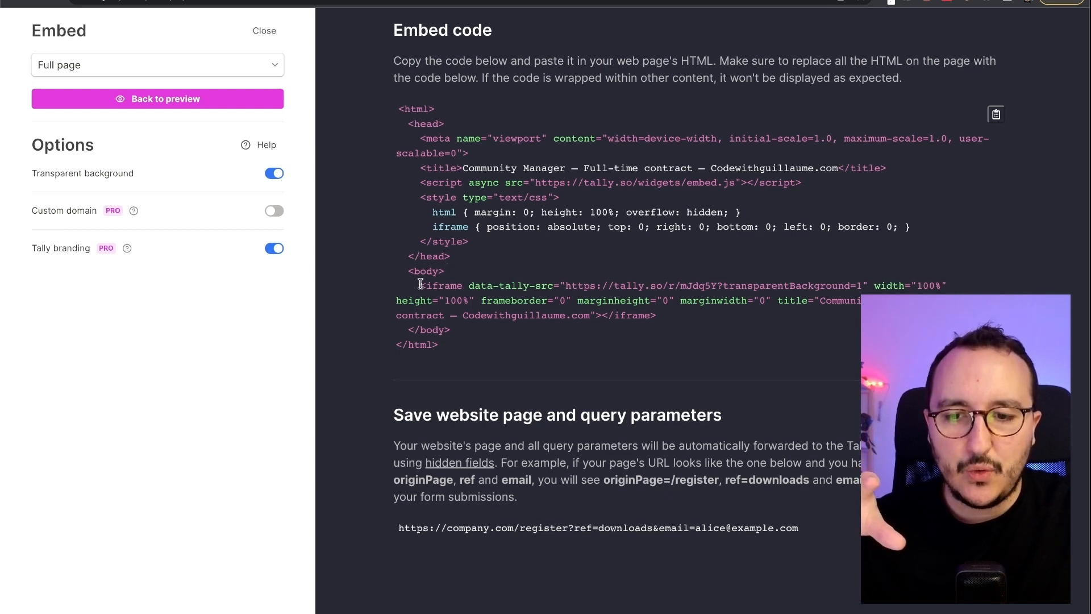
drag(420, 283, 711, 322)
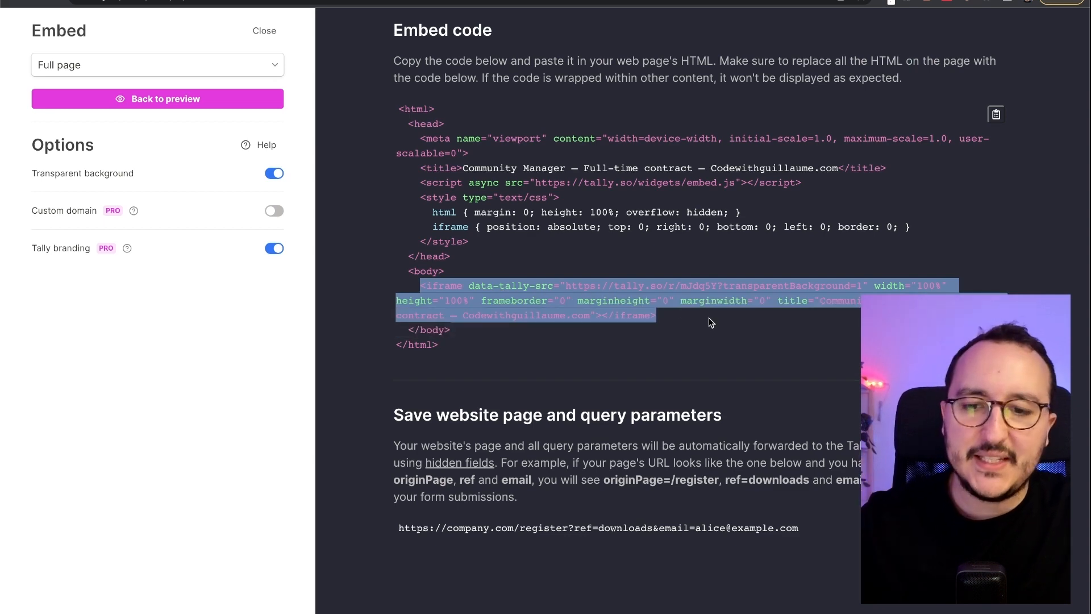
key(ctrl+Right)
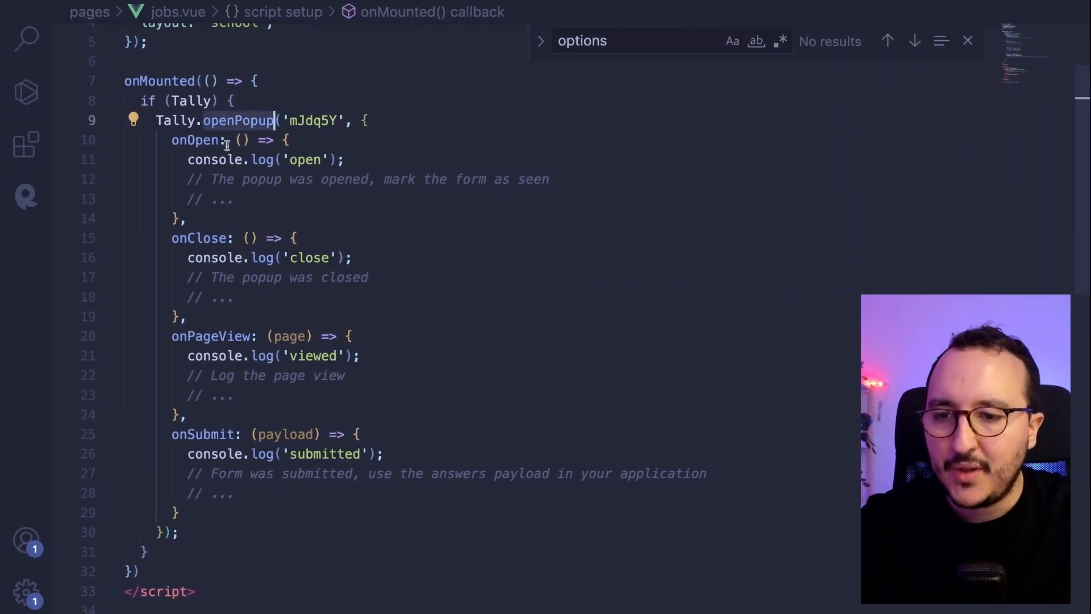
- Undo the label change and delete the whole Tally.openPopup block from line 9 on
key(Down)
key(Down)
key(Down)
key(Down)
key(Down)
key(Down)
key(Down)
key(super+z)
key(super+z)
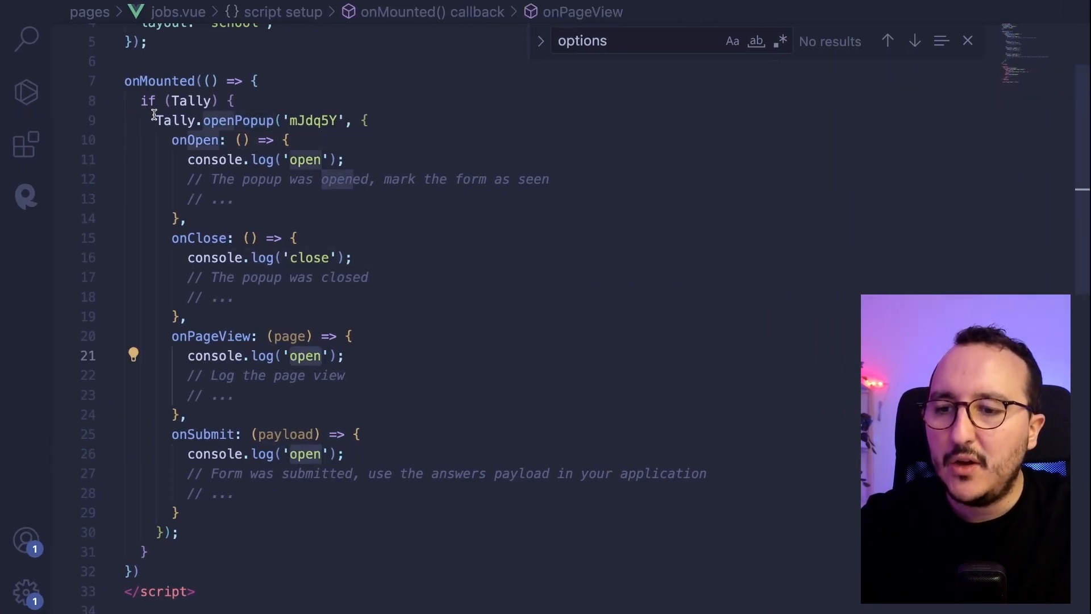
drag(153, 119, 228, 375)
drag(239, 435, 246, 526)
key(BackSpace)
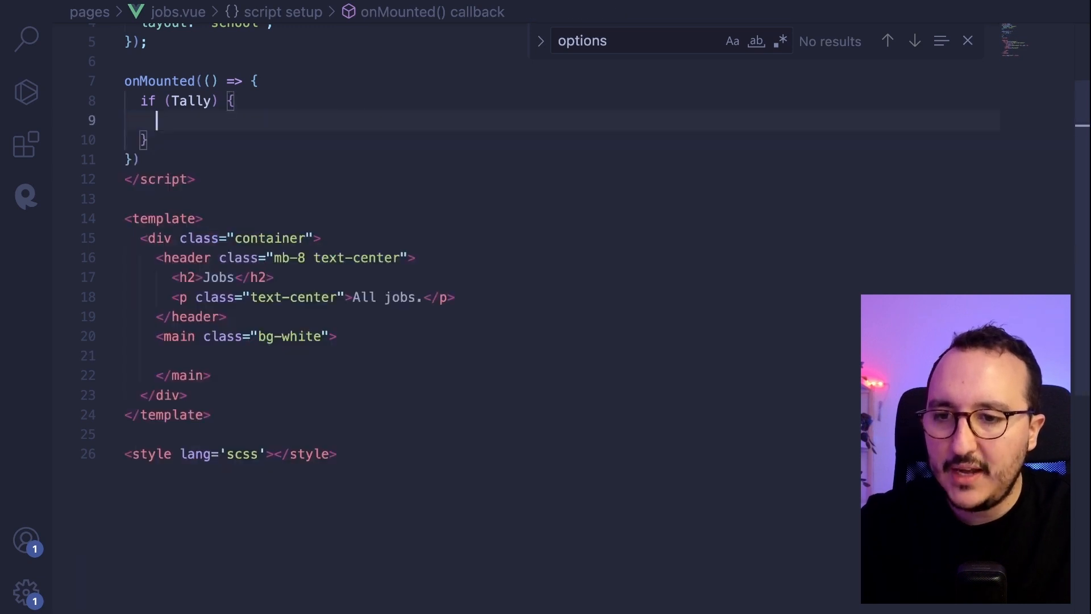
click(258, 351)
- Paste the Tally iframe embed code into the page's main element
key(super+v)
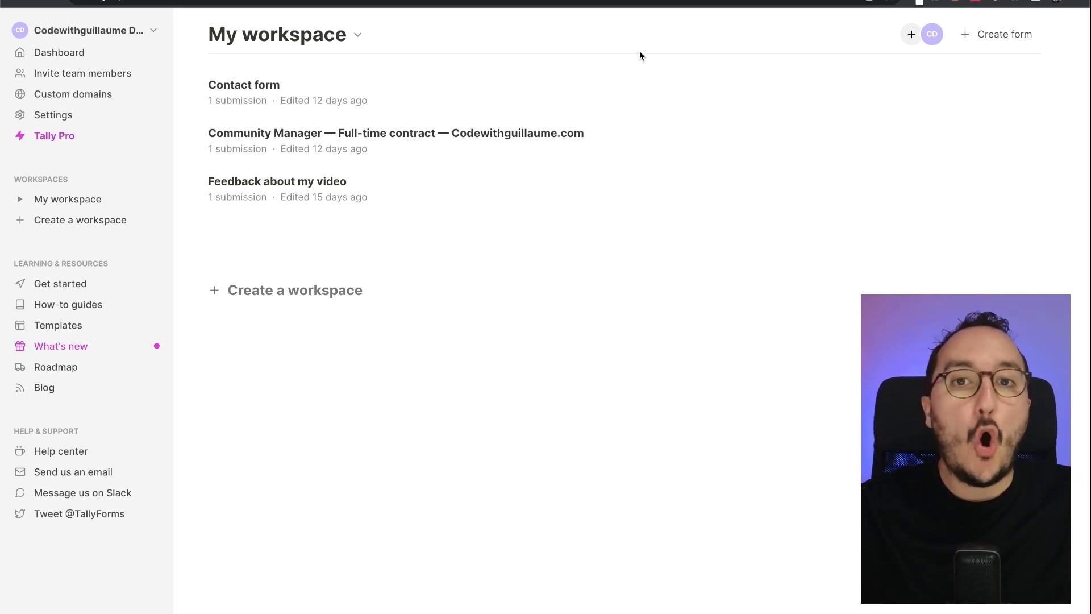
- Create a new form from the pasted Product Manager job description and review its Apply to job fields
click(1003, 41)
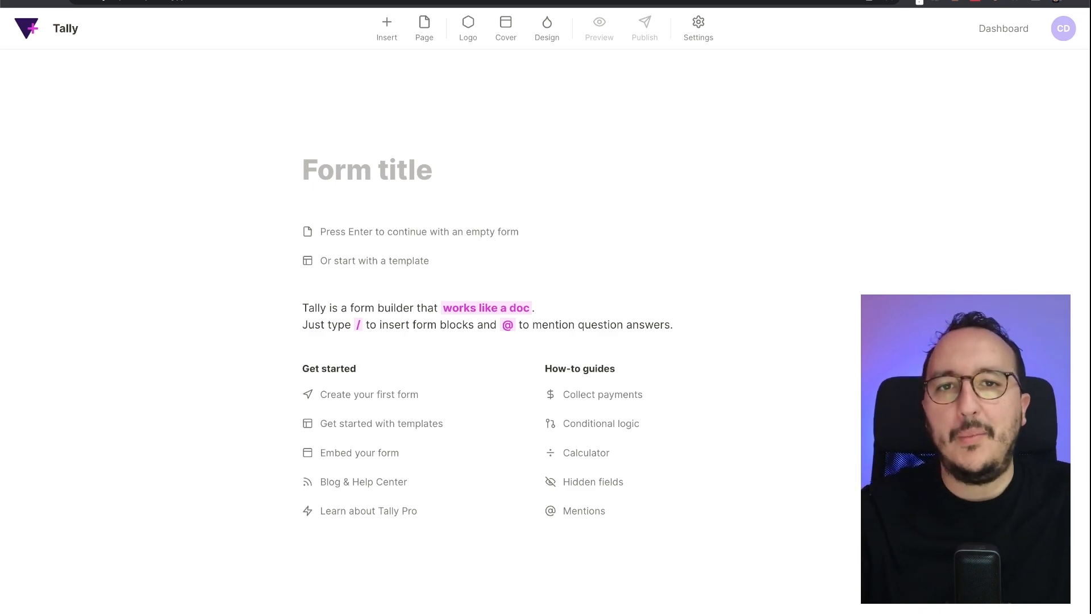
key(ctrl+v)
scroll(614, 199, down, 7)
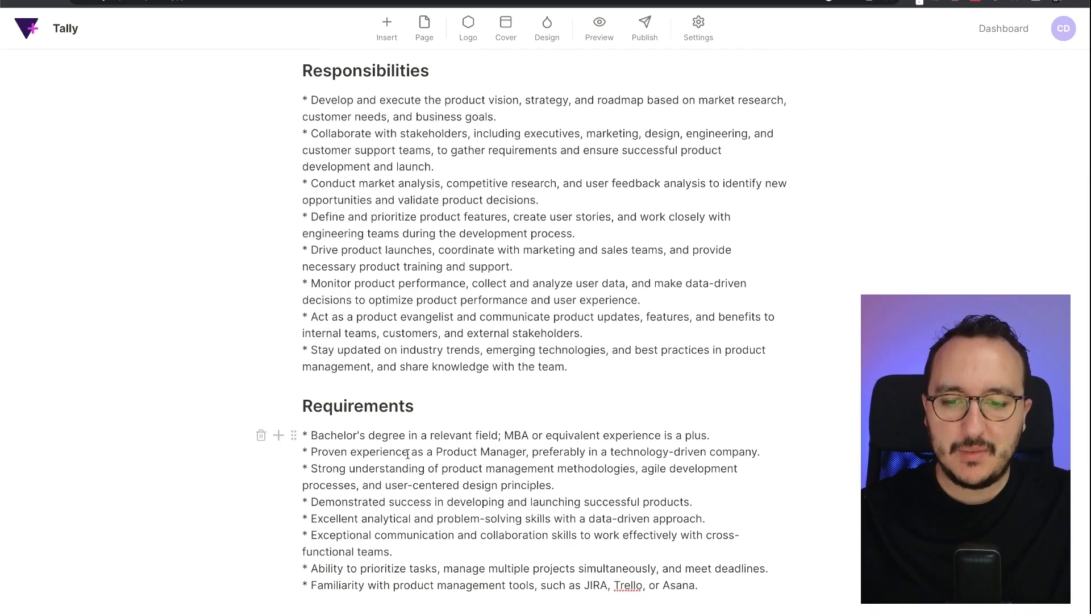
scroll(397, 398, down, 6)
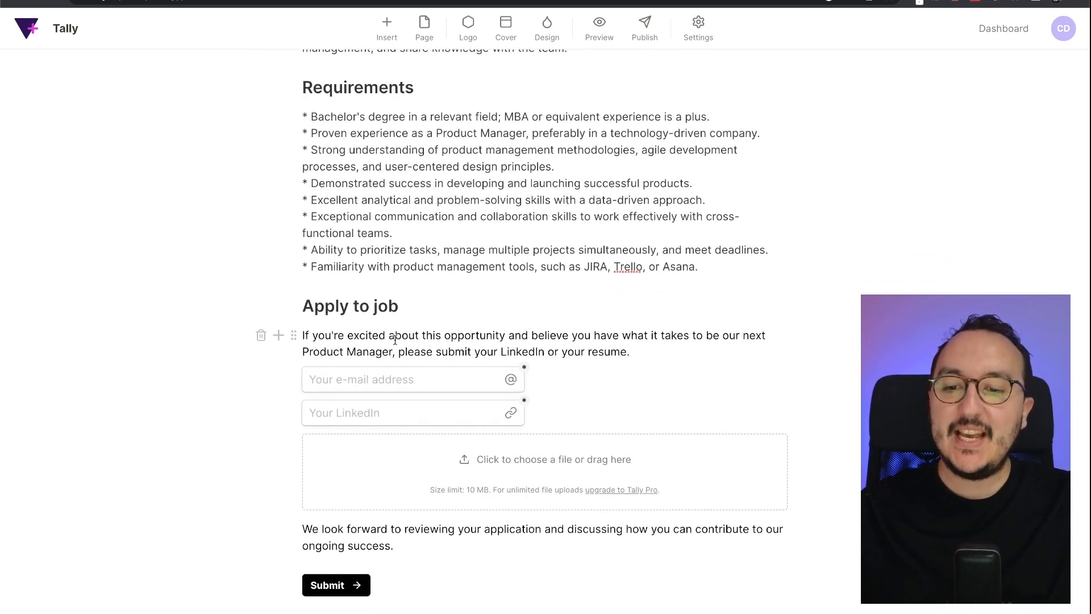
scroll(319, 284, down, 1)
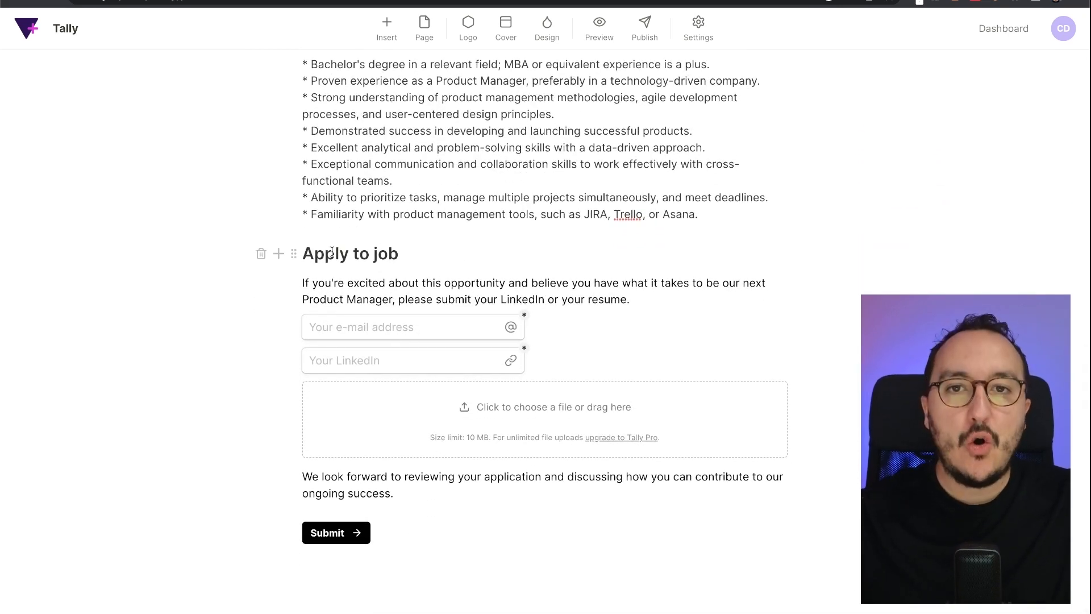
drag(304, 253, 373, 363)
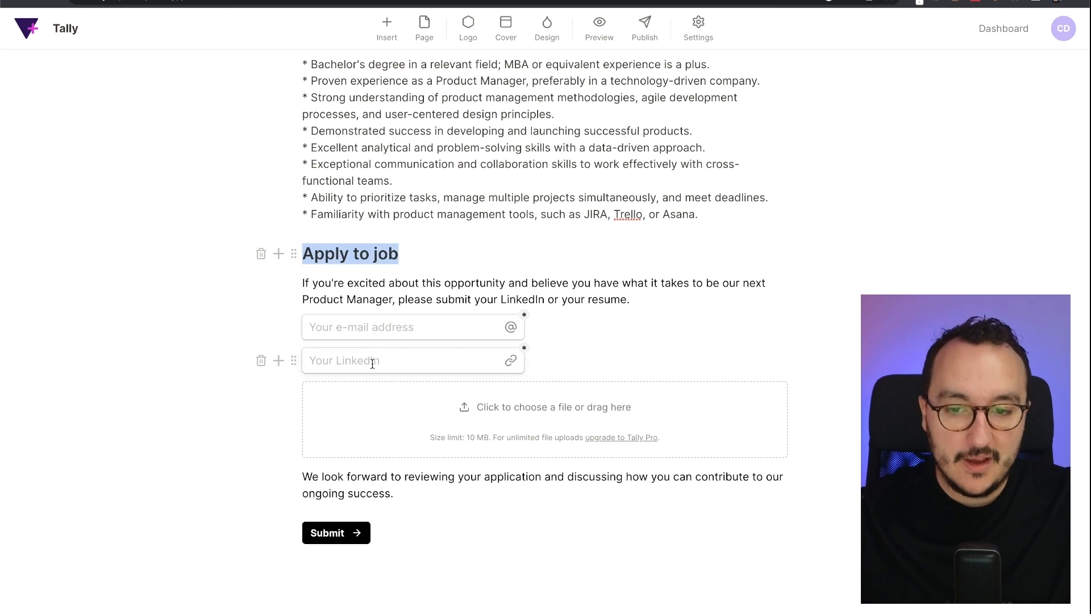
click(433, 287)
click(401, 330)
click(402, 356)
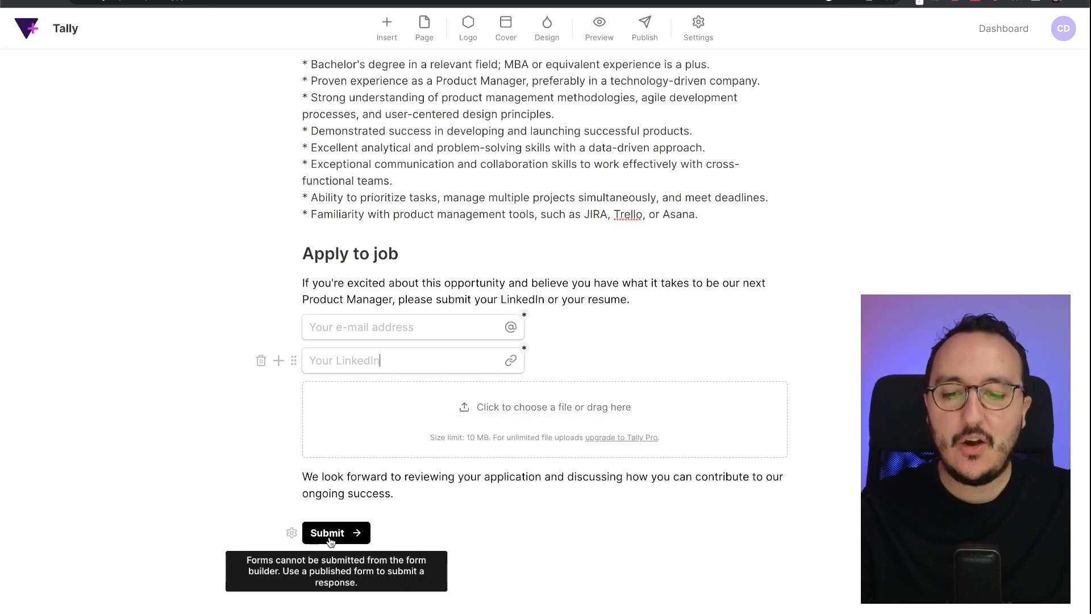
scroll(599, 349, up, 15)
scroll(599, 349, down, 1)
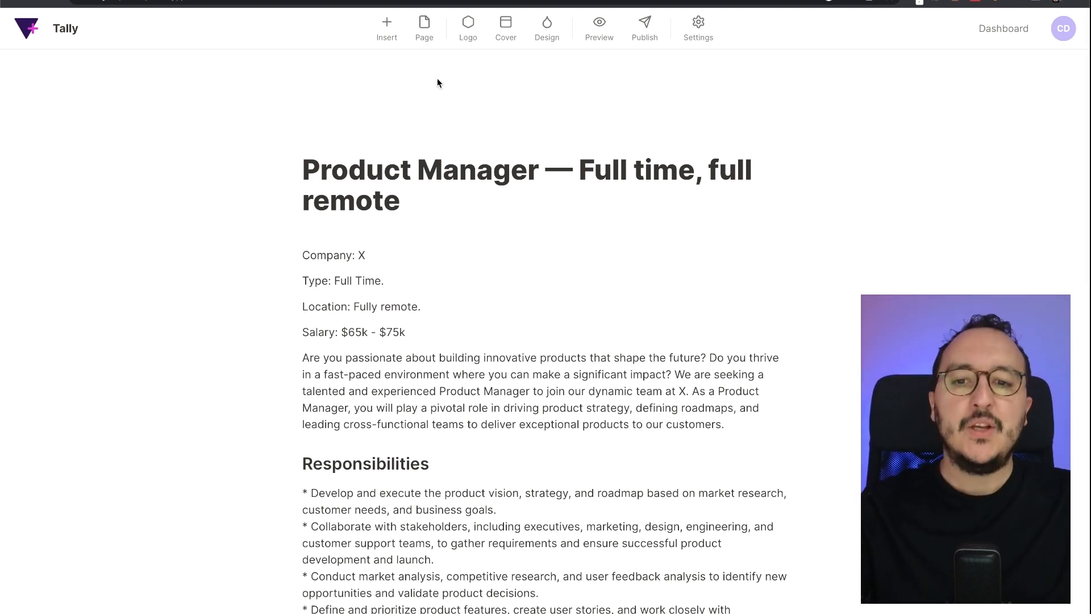
- Add a logo to the form using the video-game image file
click(475, 27)
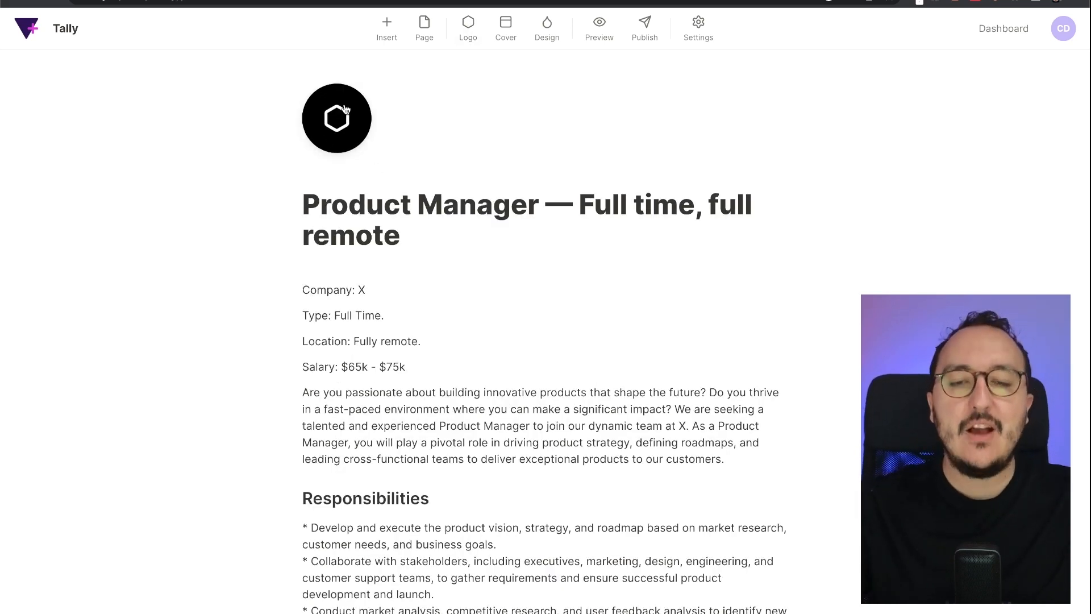
click(344, 109)
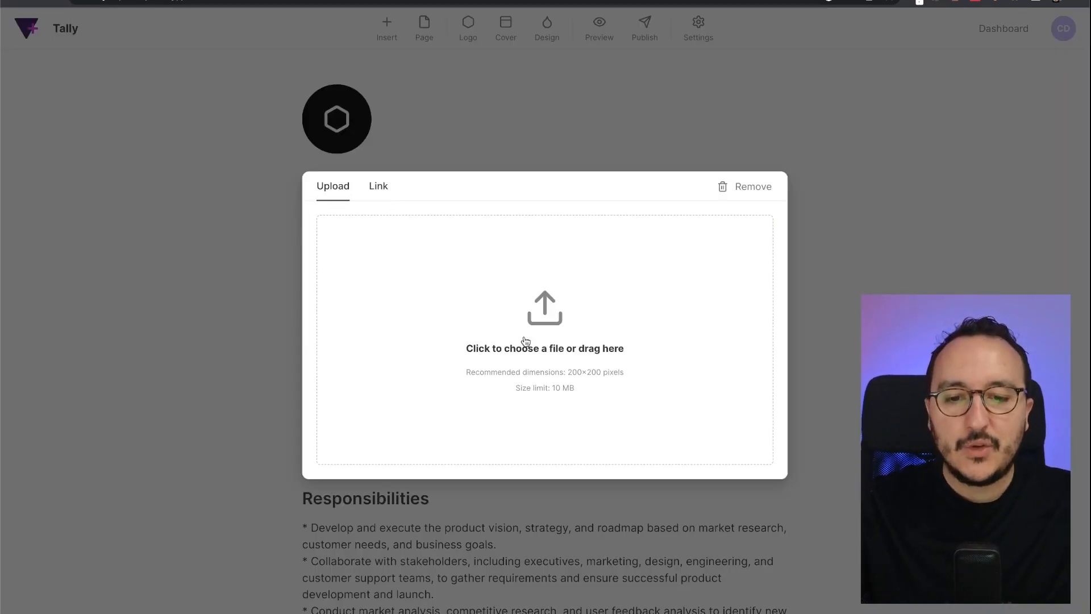
click(525, 341)
double_click(217, 104)
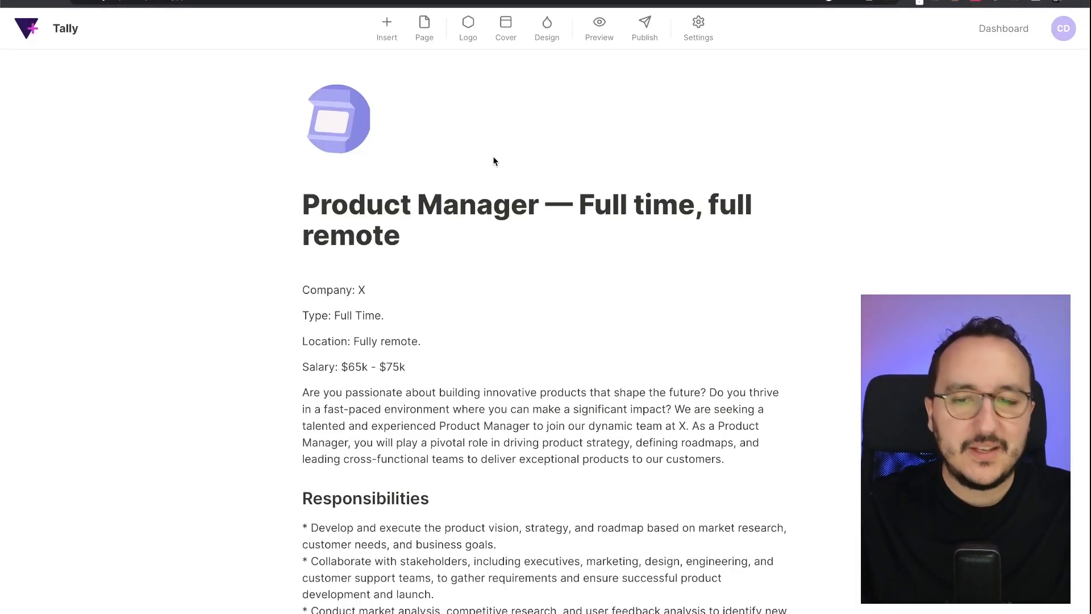
click(554, 82)
click(554, 82)
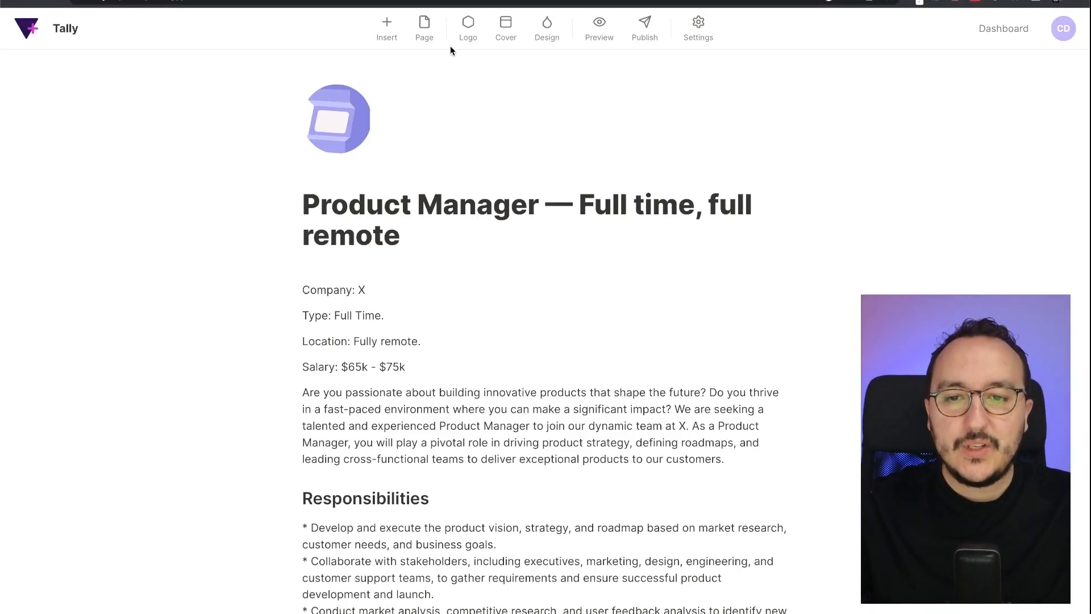
- Add a cover and pick the camera photo from an Unsplash search for 'pro'
click(507, 36)
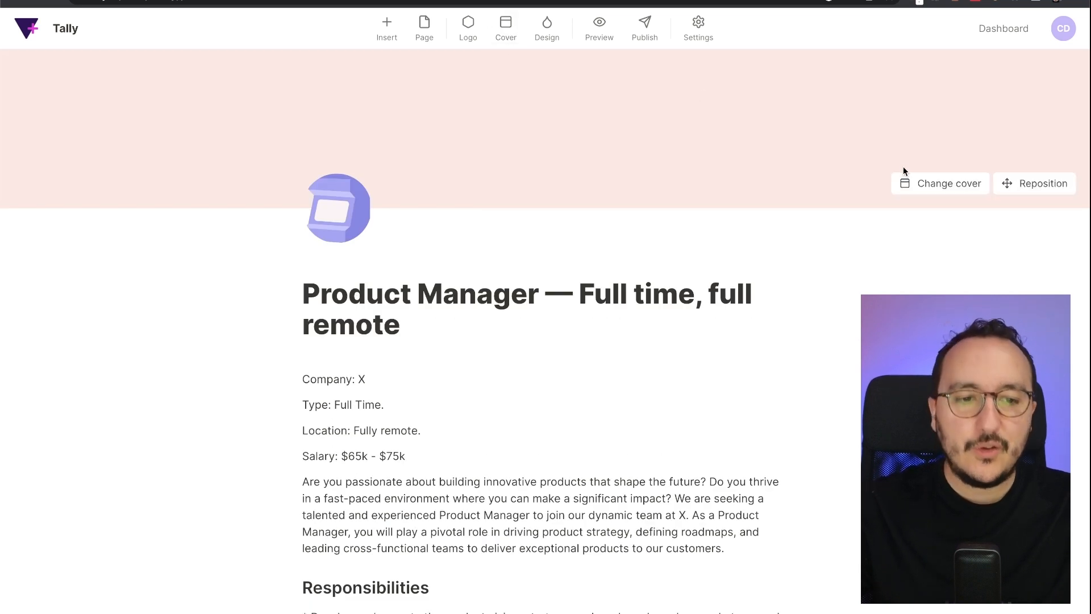
click(939, 183)
click(432, 187)
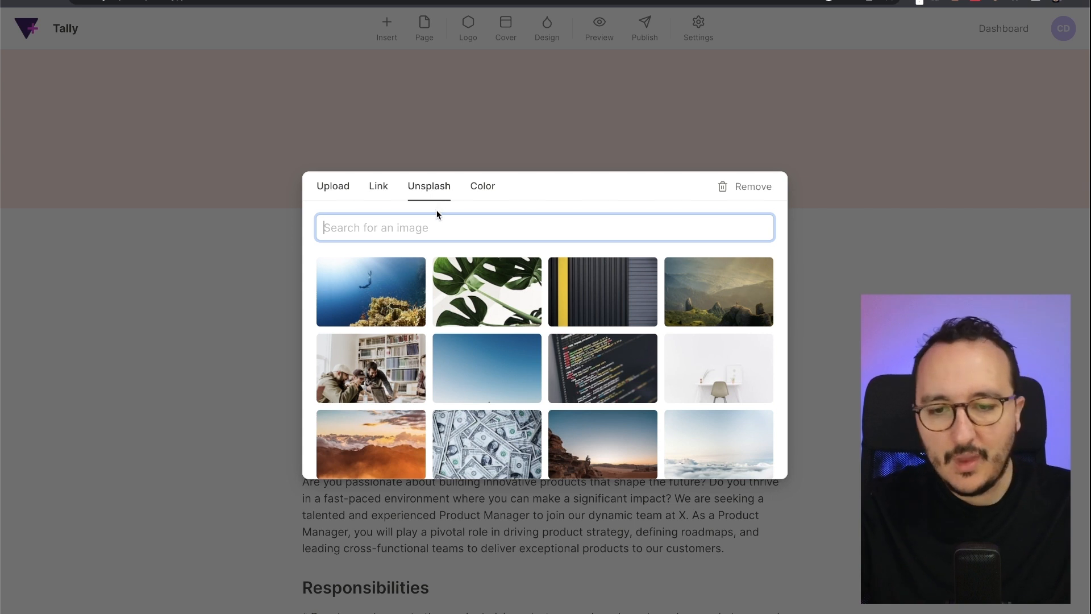
text(product)
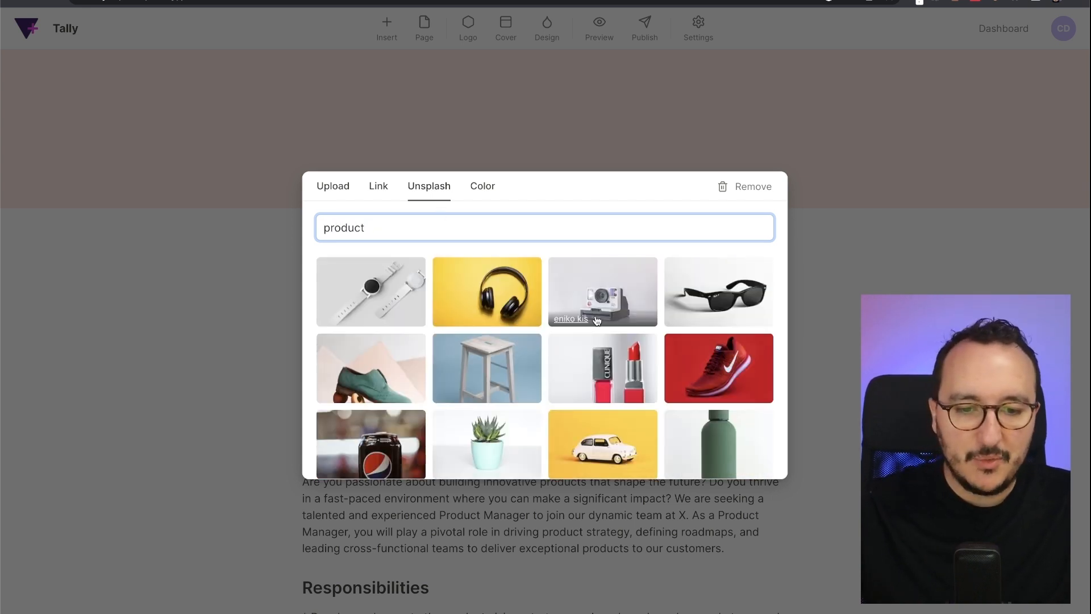
click(601, 301)
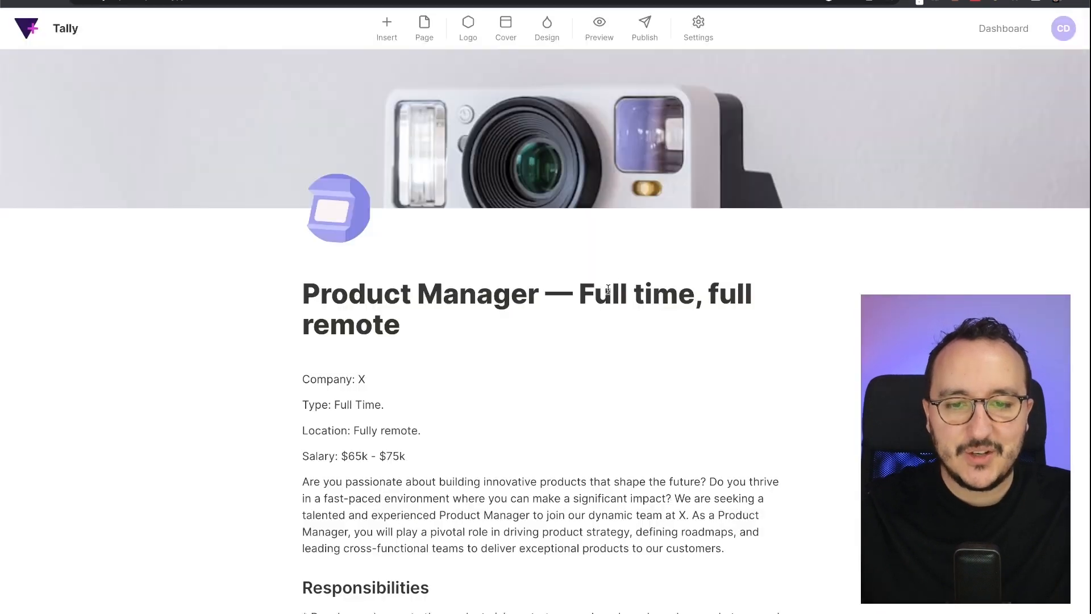
mouse_move(601, 134)
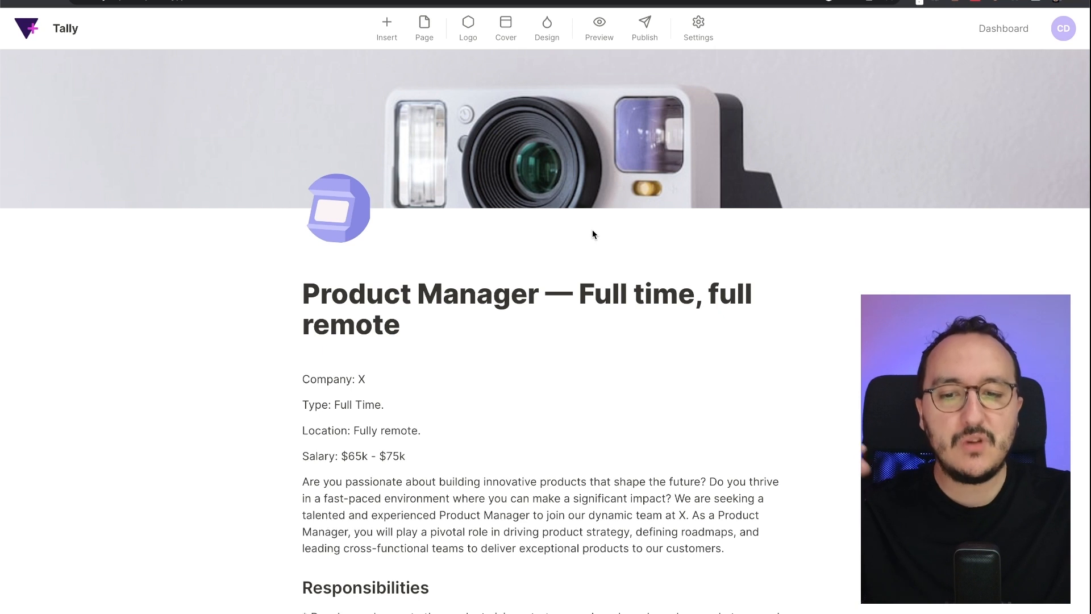
- Open the Design settings and compare the Light and Dark themes on the form
click(540, 27)
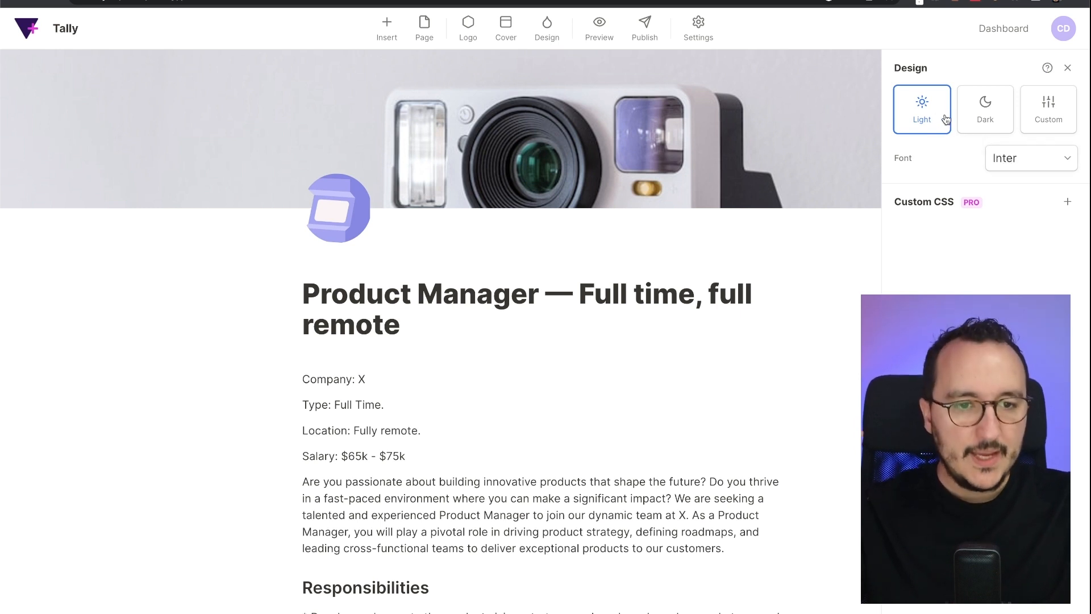
click(983, 114)
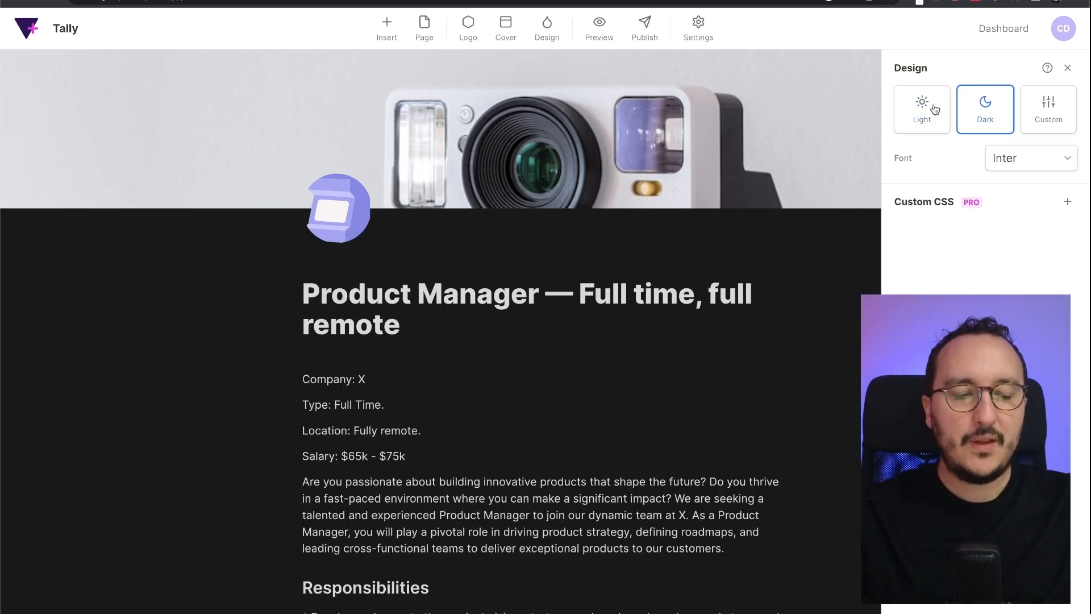
click(935, 110)
click(986, 111)
click(1049, 111)
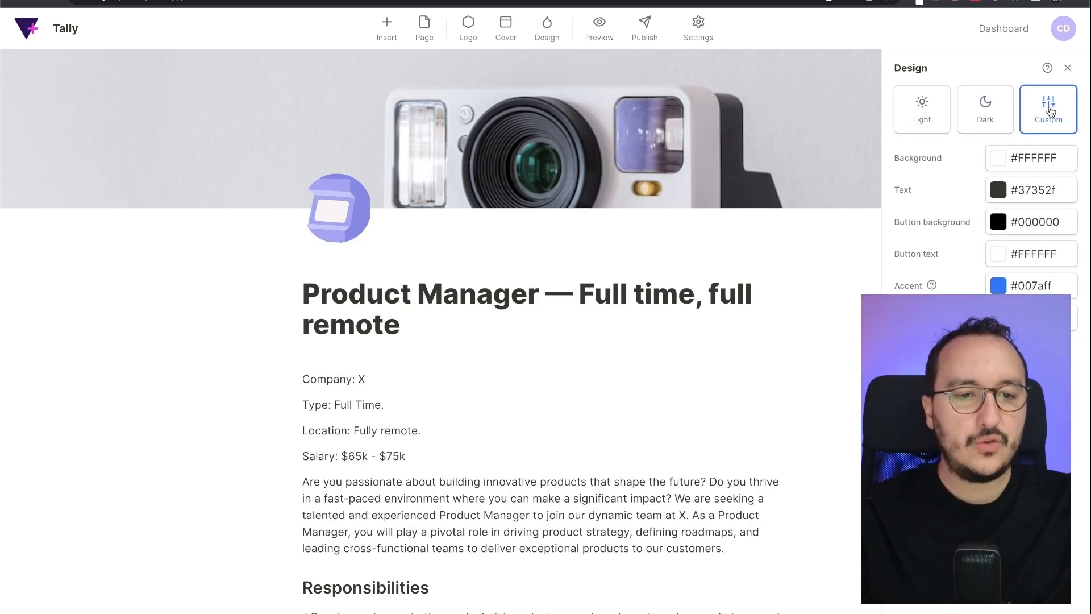
click(923, 117)
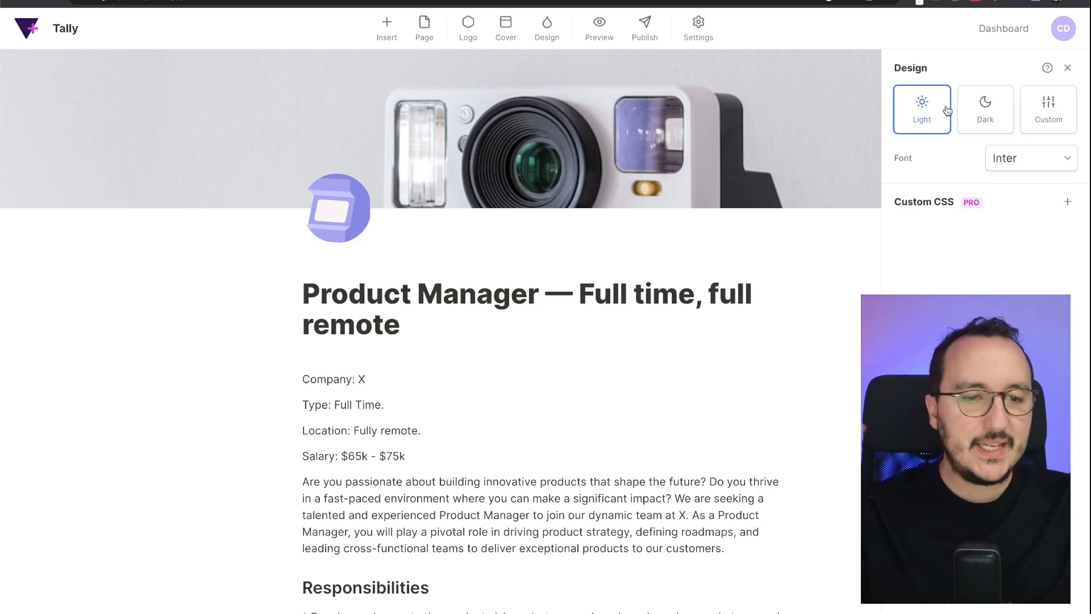
click(1000, 132)
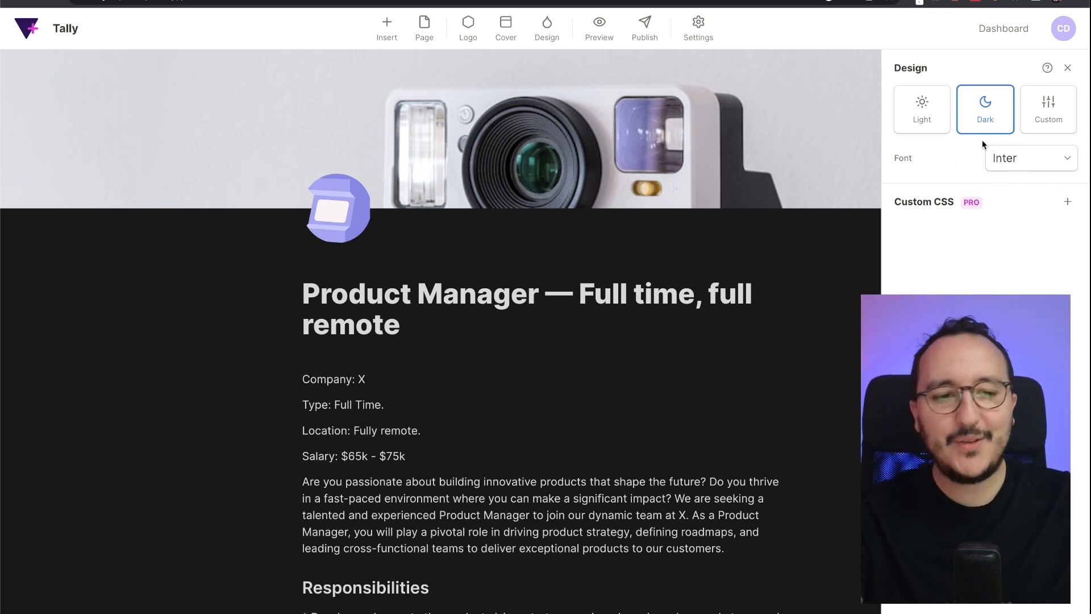
click(921, 117)
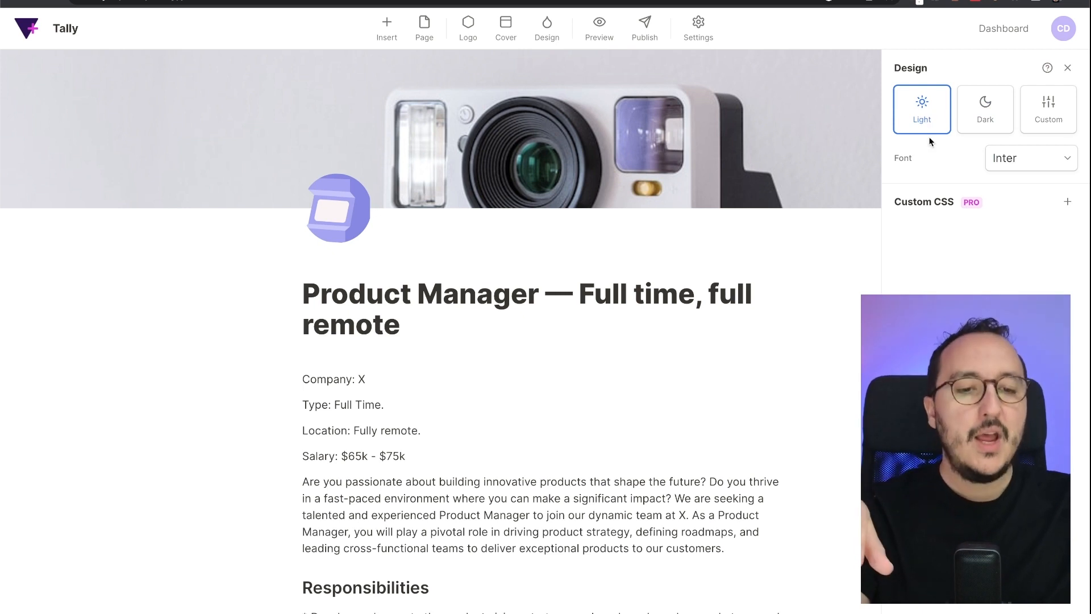
click(984, 125)
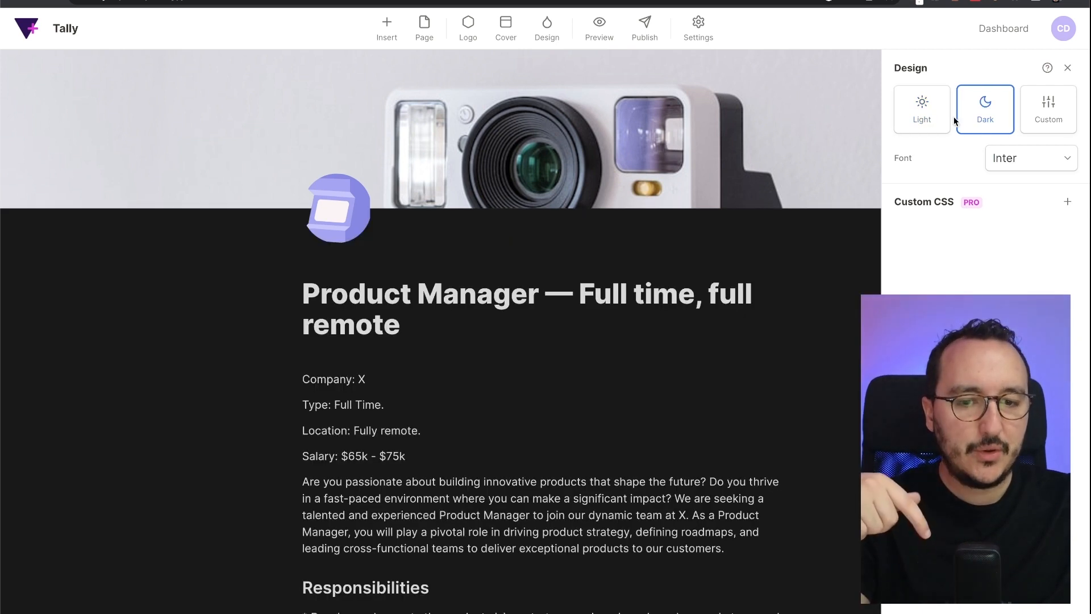
click(932, 115)
click(983, 113)
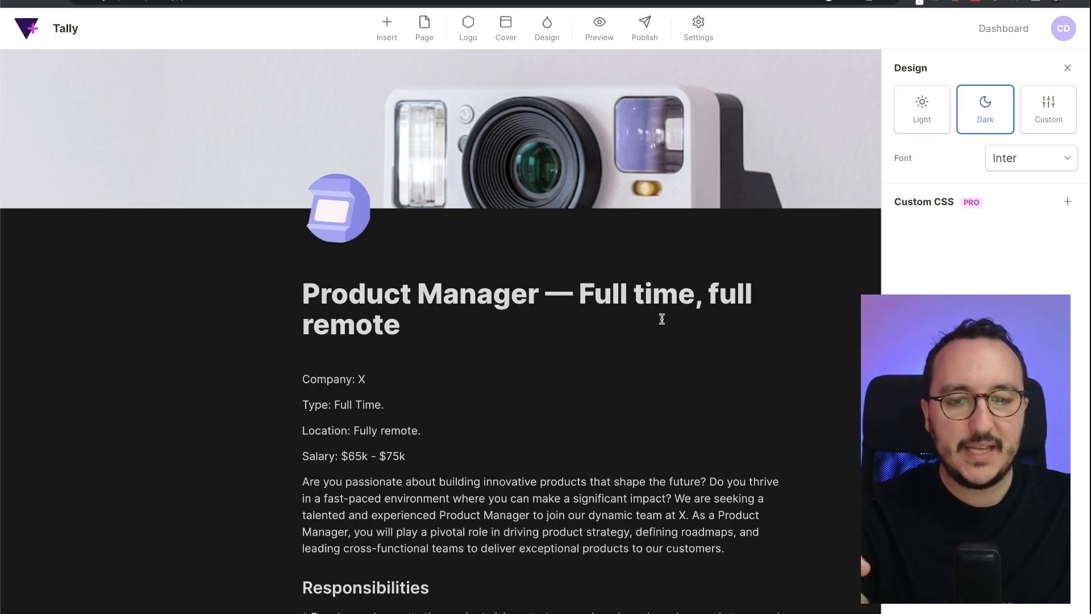
- Select the Custom theme, showing #FFFFFF background, #37352f text and #007aff accent colours
scroll(662, 319, down, 3)
scroll(662, 320, down, 8)
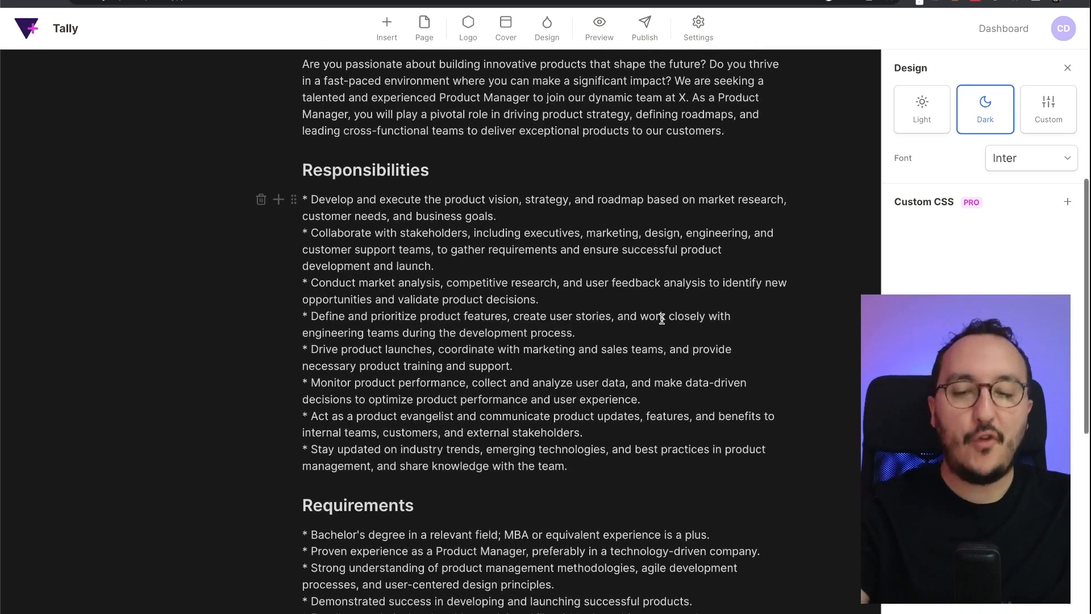
scroll(662, 319, up, 12)
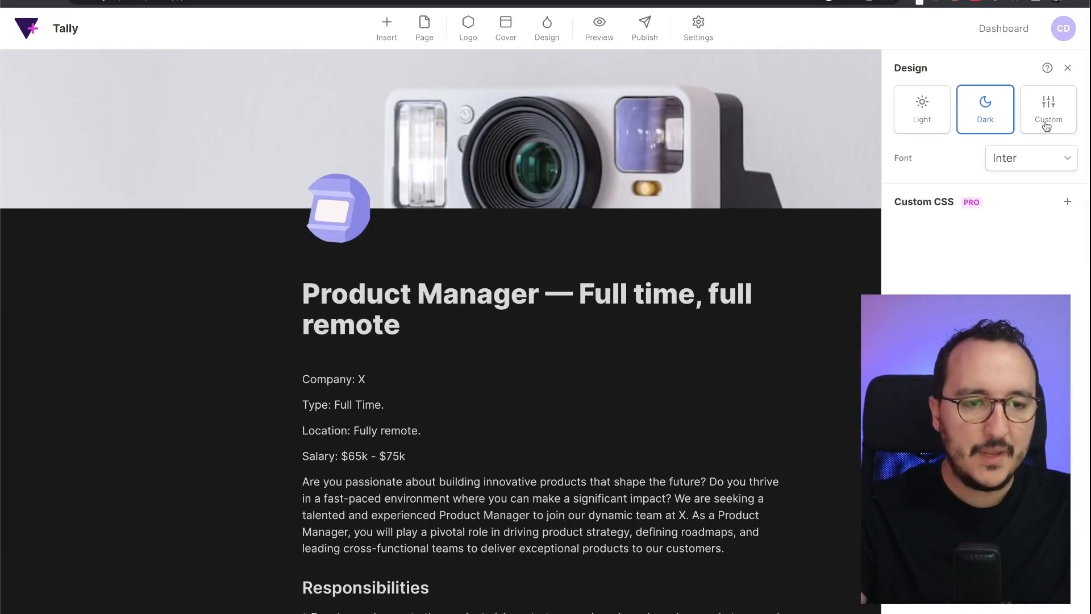
click(1047, 124)
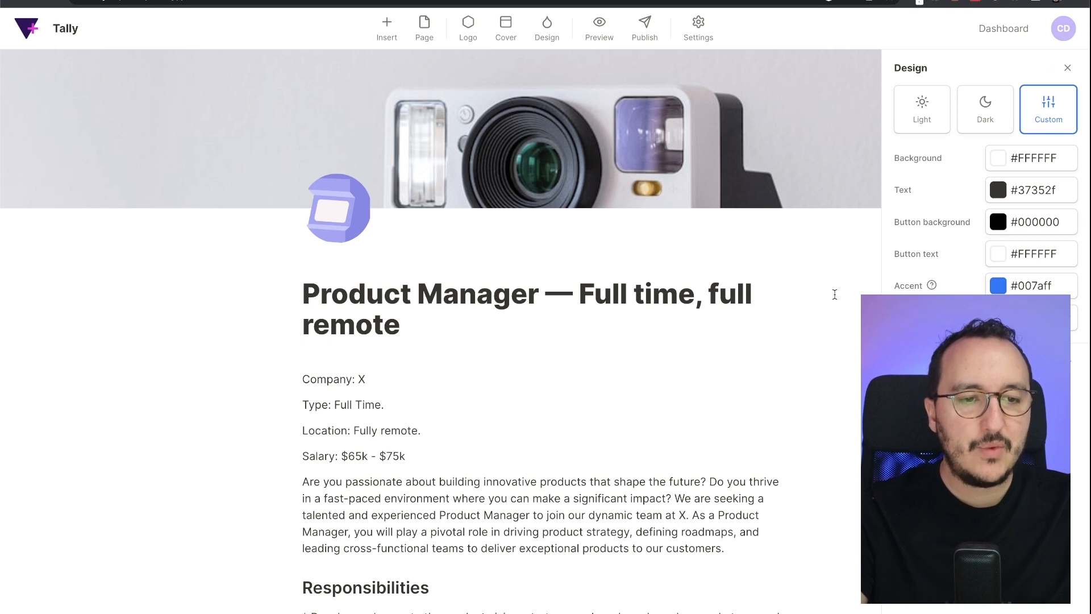
scroll(672, 345, down, 1)
scroll(673, 346, up, 1)
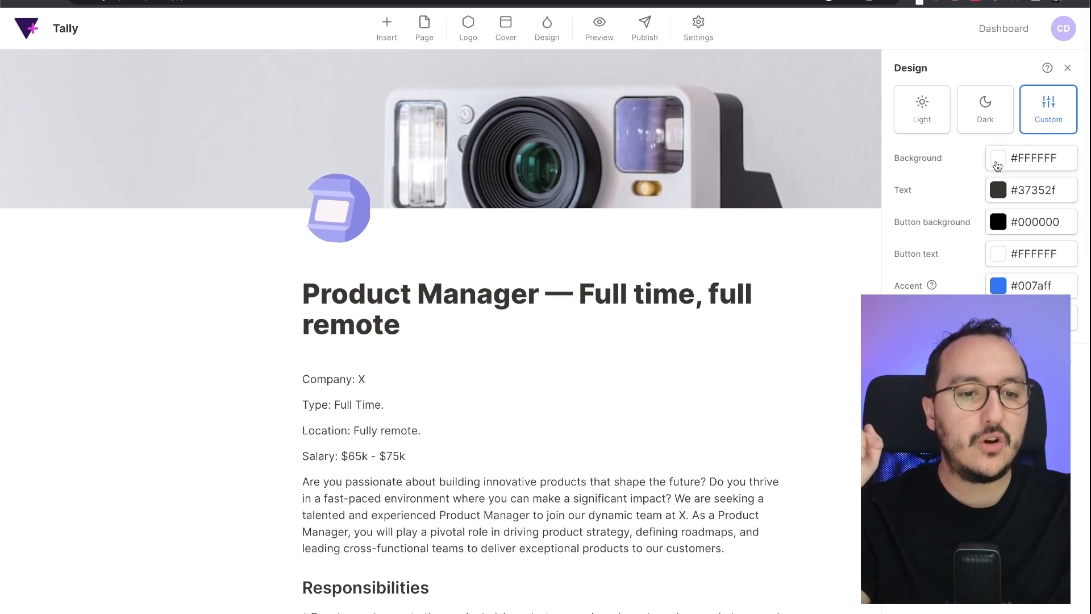
- Try pink and light blue backgrounds, then settle on off-white #fbfbfb
click(999, 162)
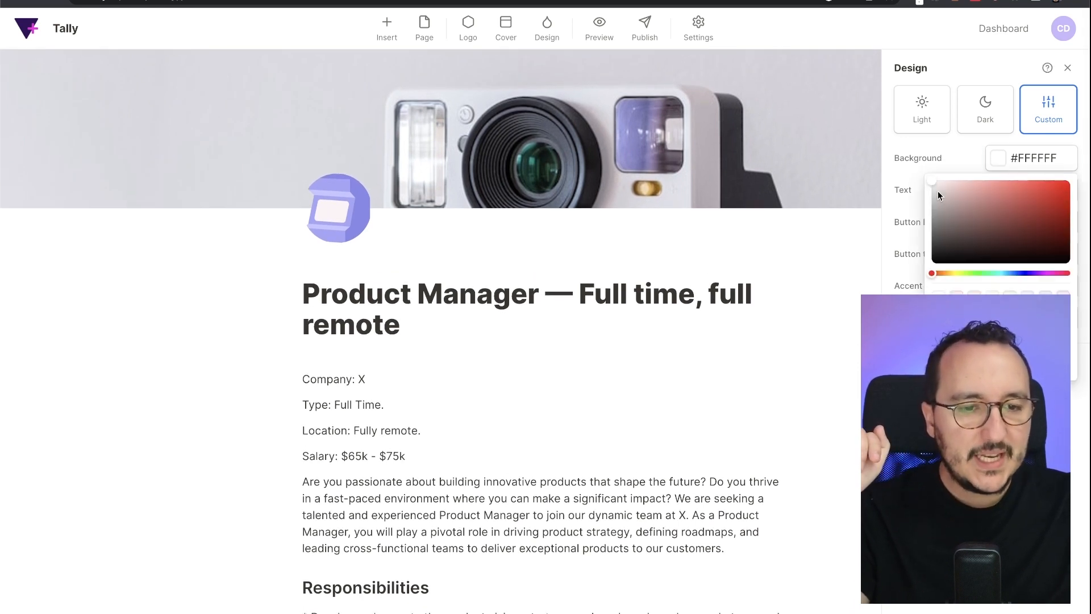
drag(938, 188, 976, 180)
drag(1057, 183, 861, 184)
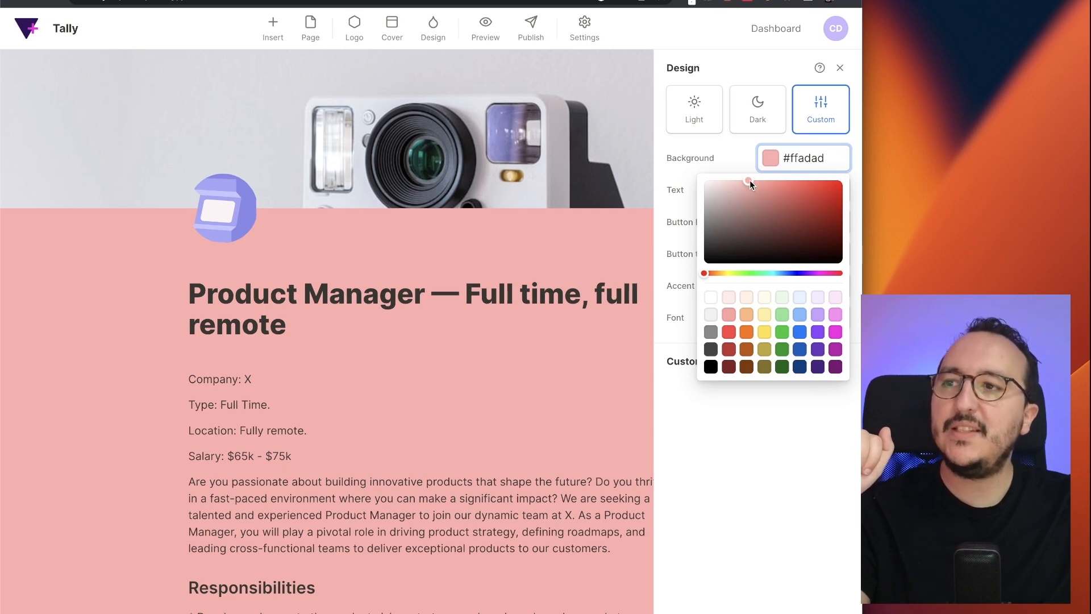
click(794, 315)
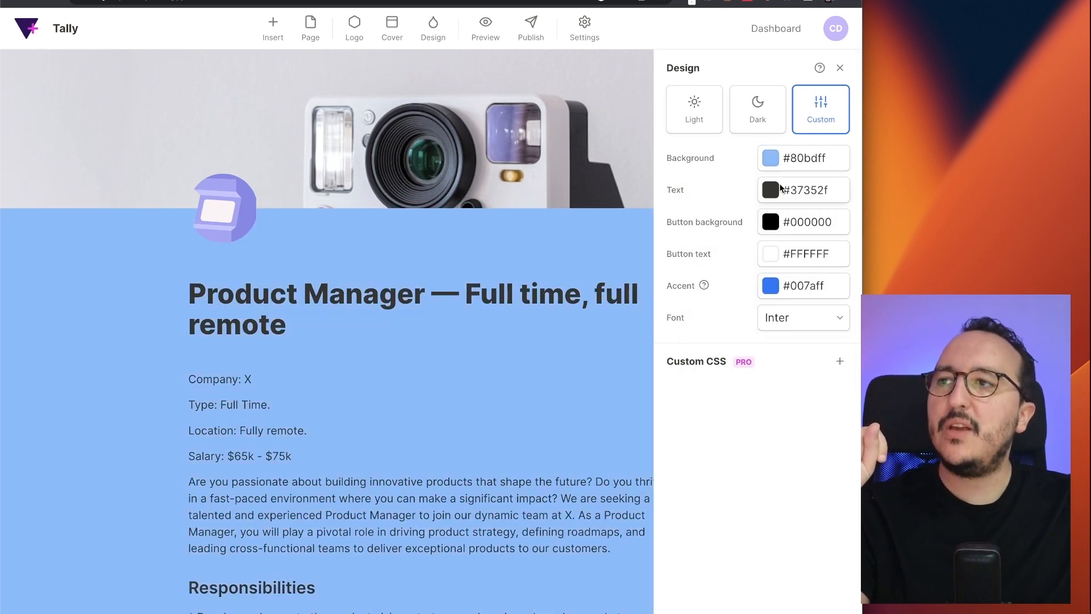
click(772, 158)
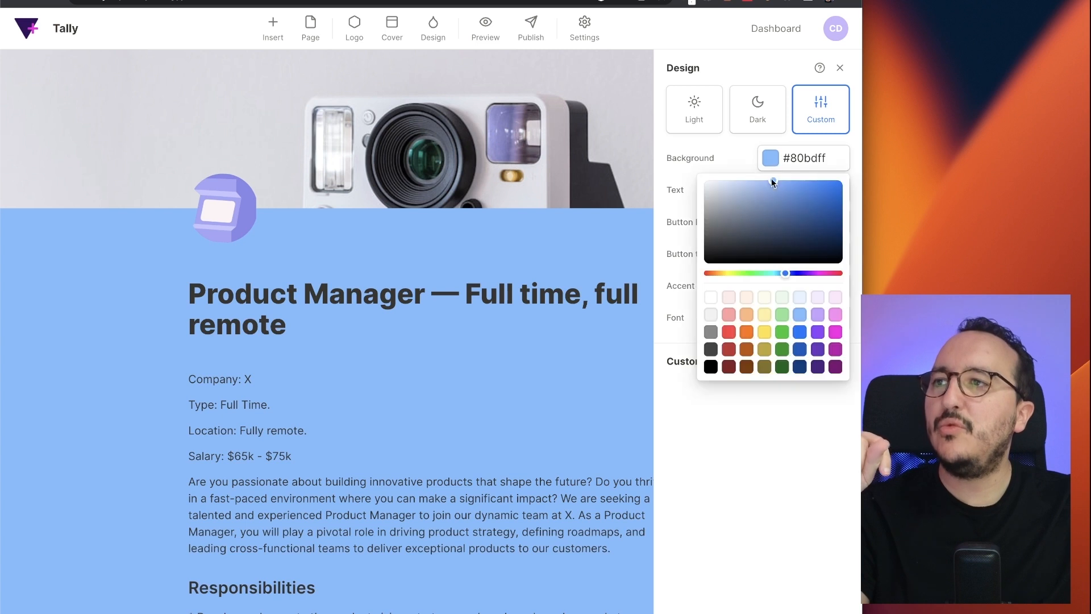
drag(731, 203, 707, 168)
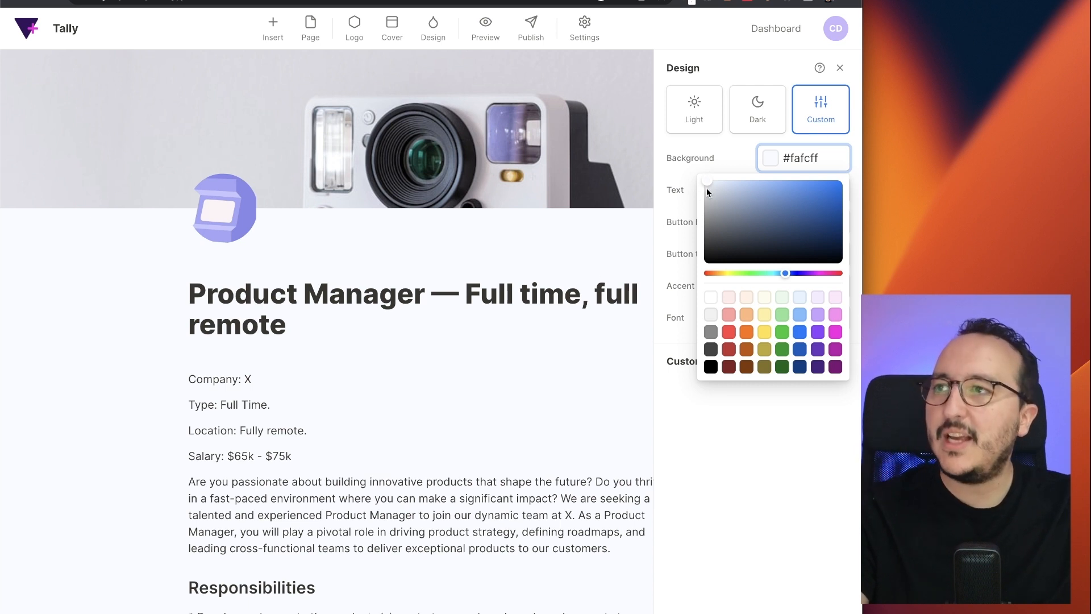
drag(707, 187, 704, 182)
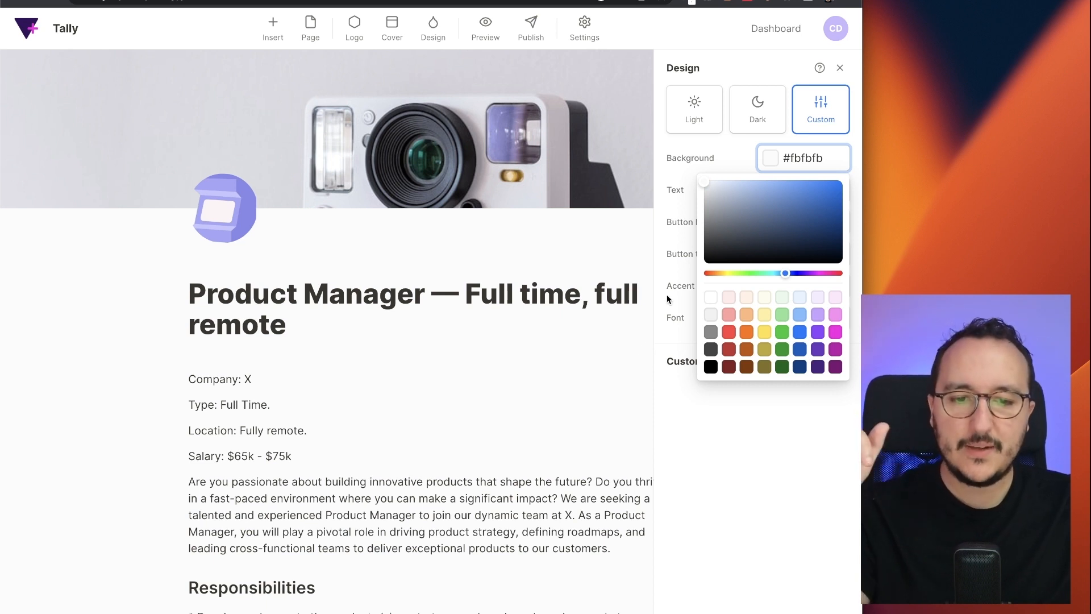
click(680, 190)
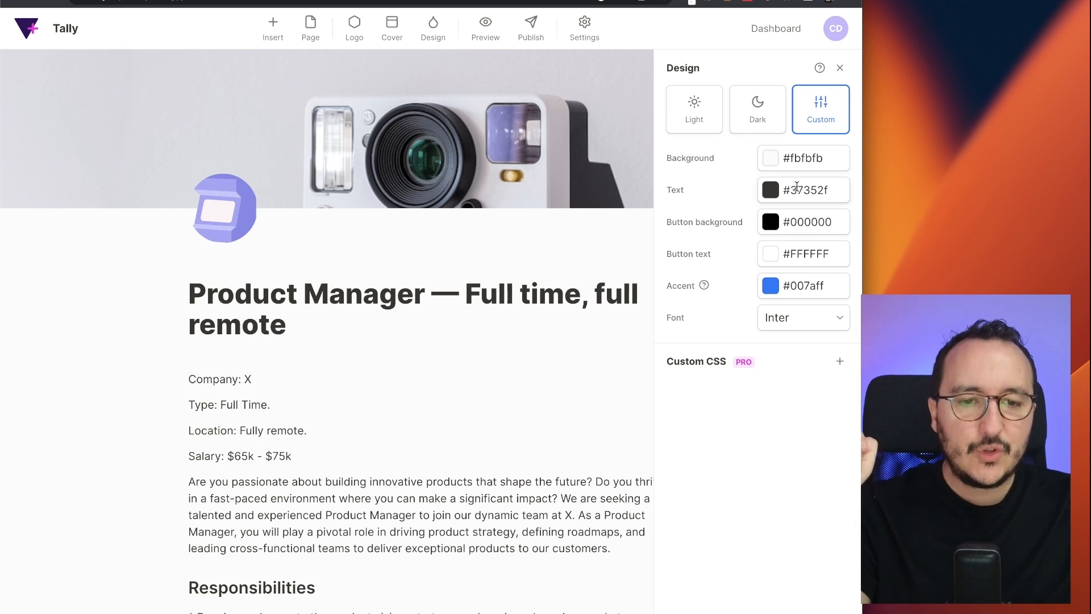
- Try khaki and light grey text colours, then paste the background hex into the text colour
click(771, 190)
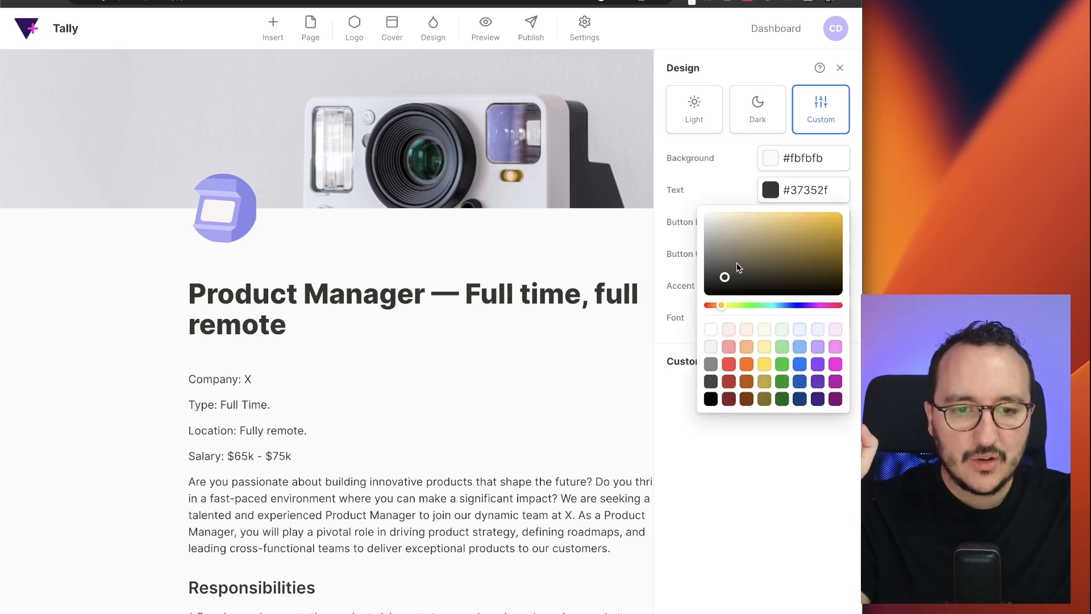
click(739, 246)
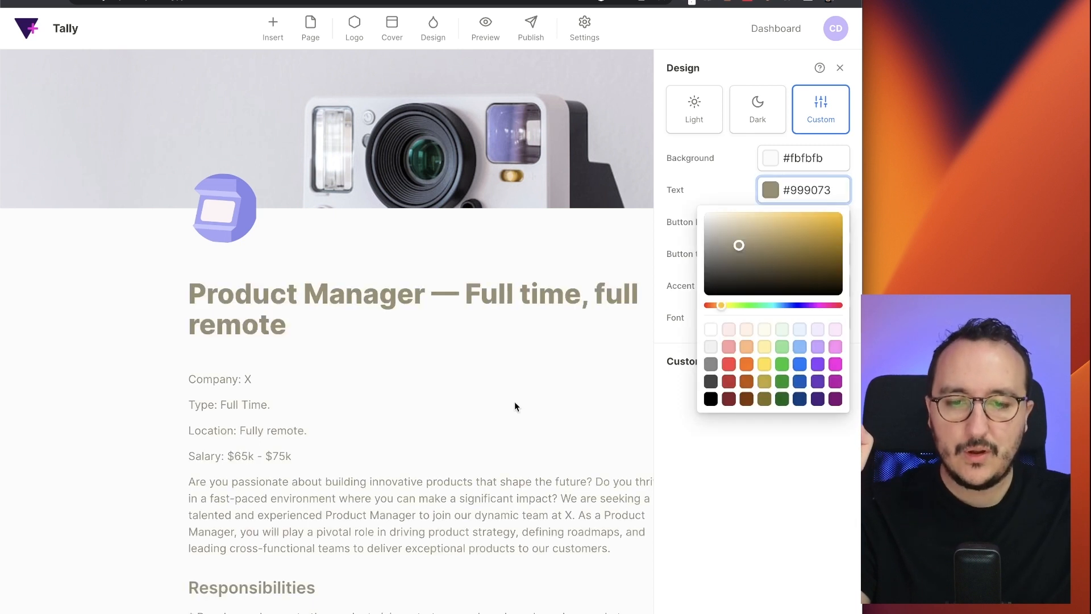
drag(722, 222, 706, 240)
double_click(809, 156)
key(ctrl+c)
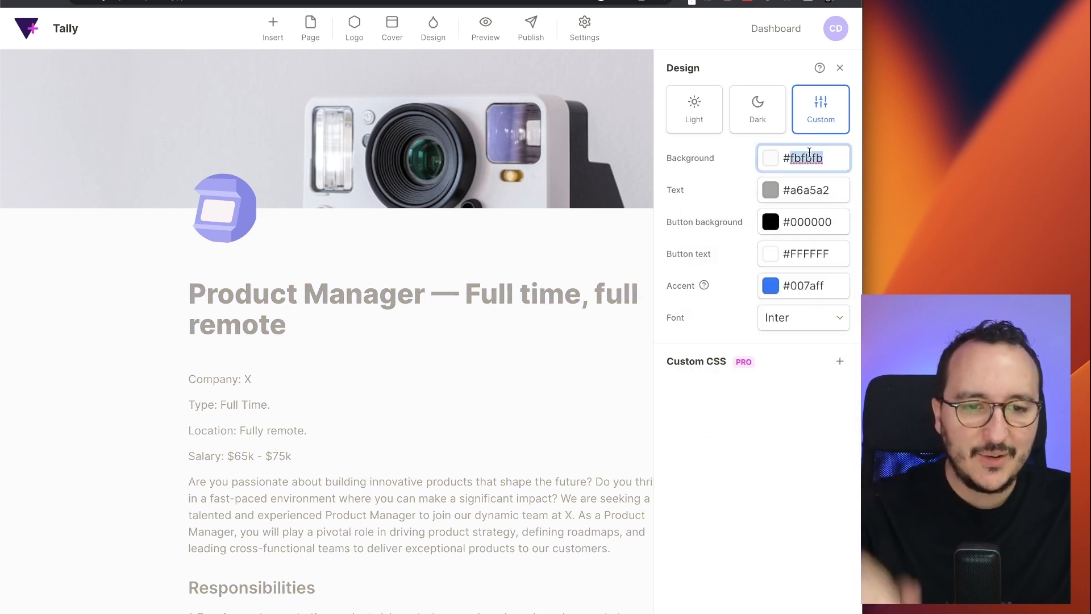
double_click(797, 194)
key(ctrl+v)
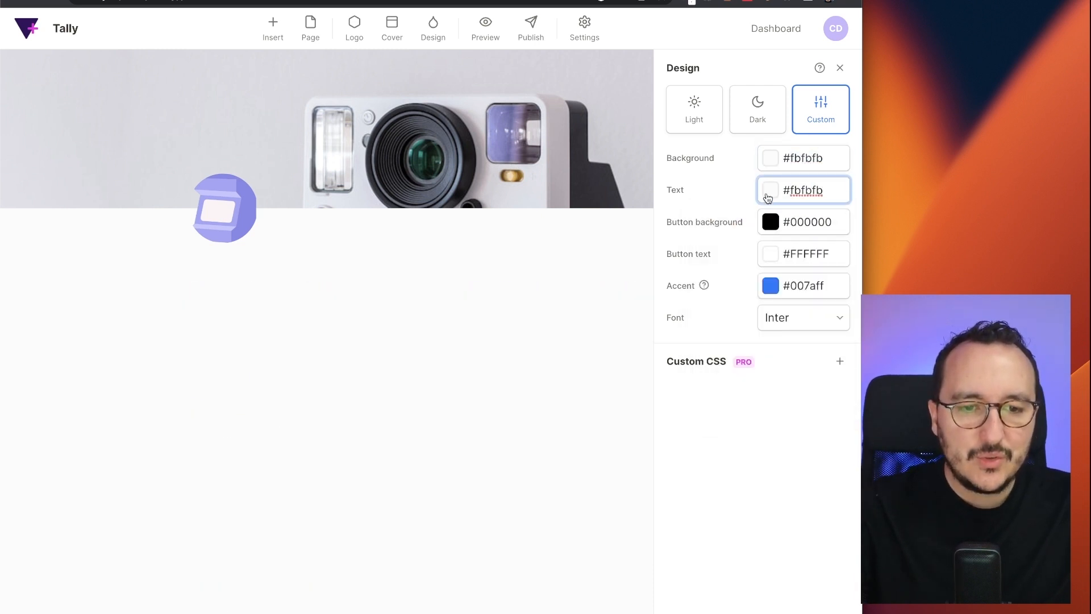
- Settle the text colour on dark grey #424648 after trying light grey and blue
click(767, 192)
drag(703, 217, 704, 233)
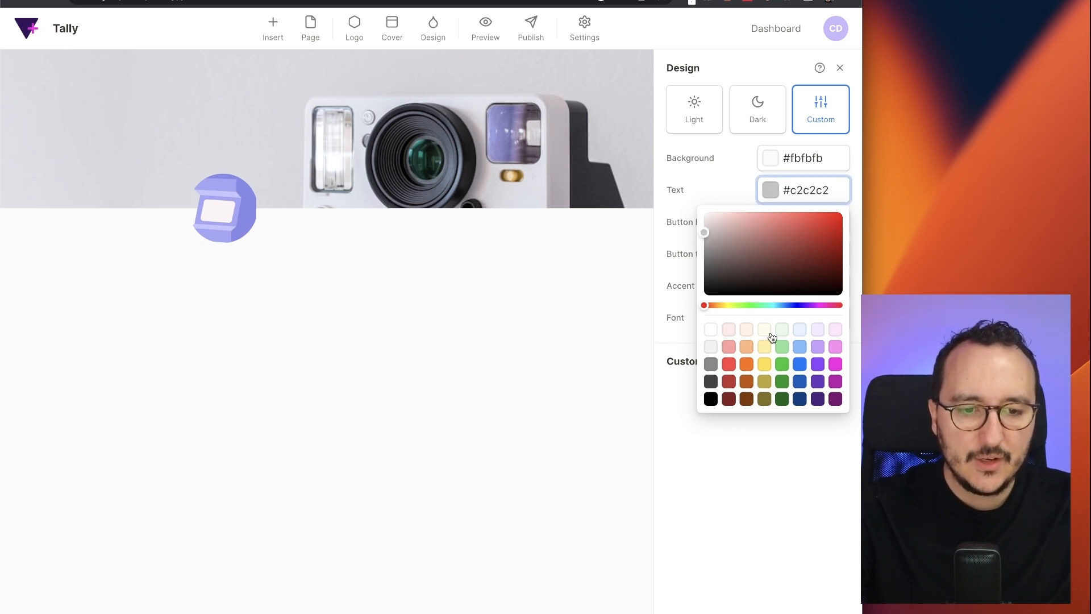
click(799, 364)
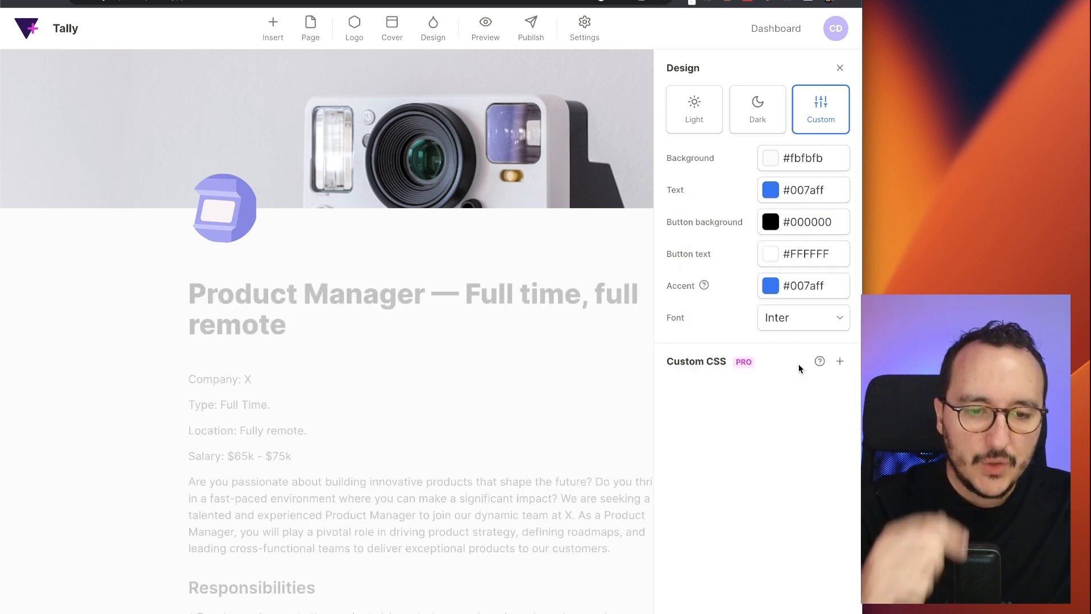
click(771, 194)
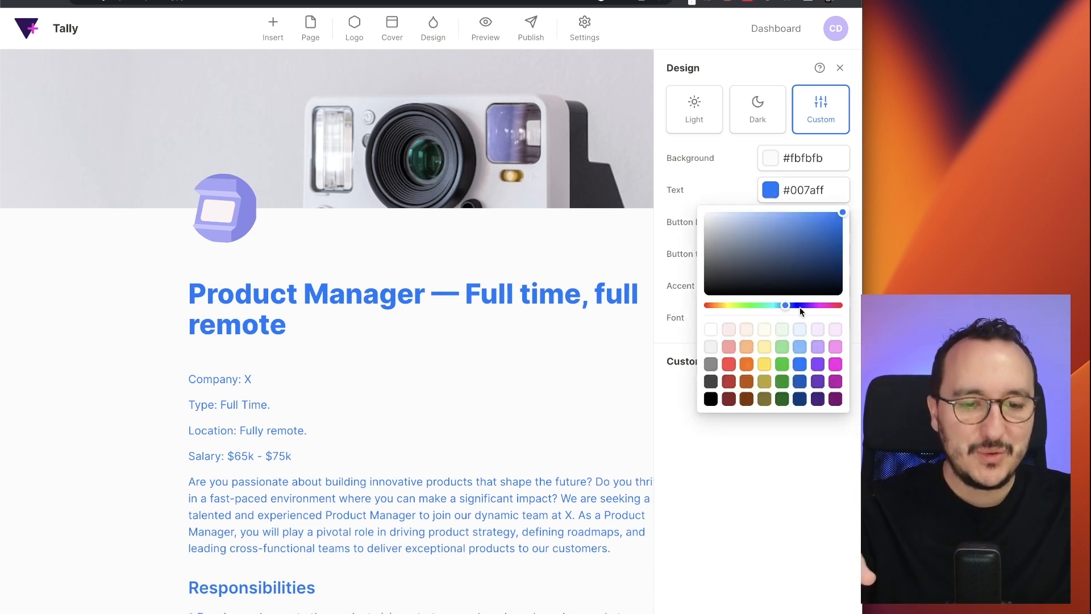
drag(750, 270, 714, 262)
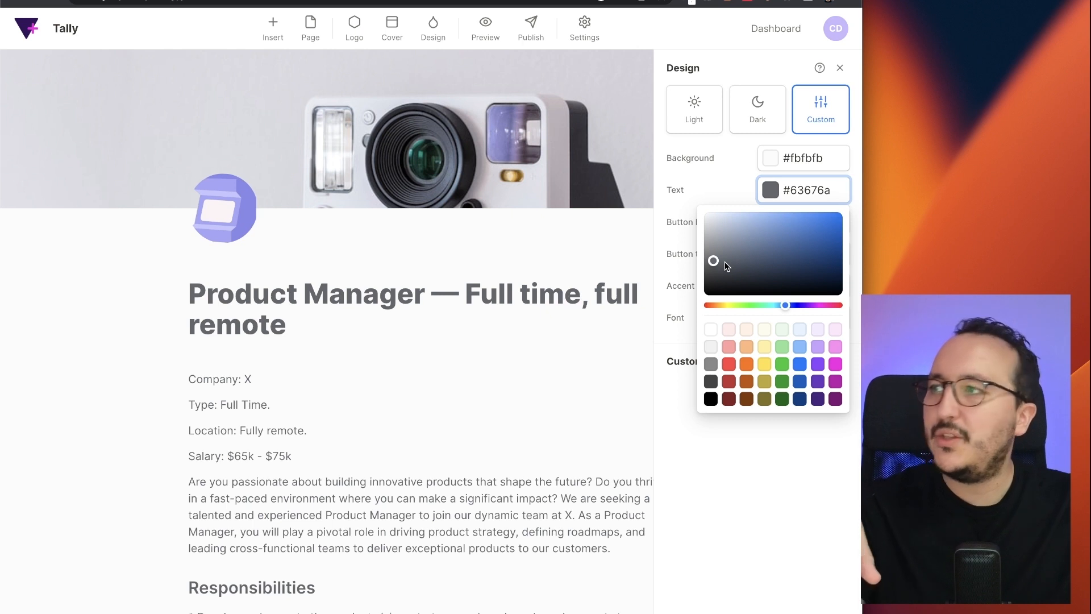
click(516, 310)
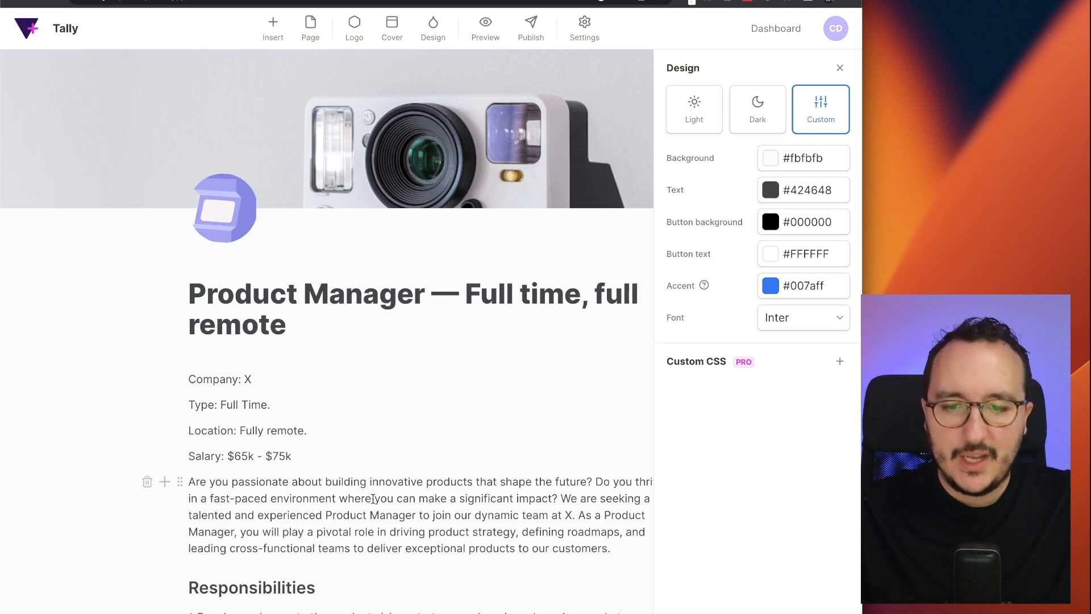
- Change the submit button label to 'Apply to job'
scroll(372, 499, down, 15)
click(213, 494)
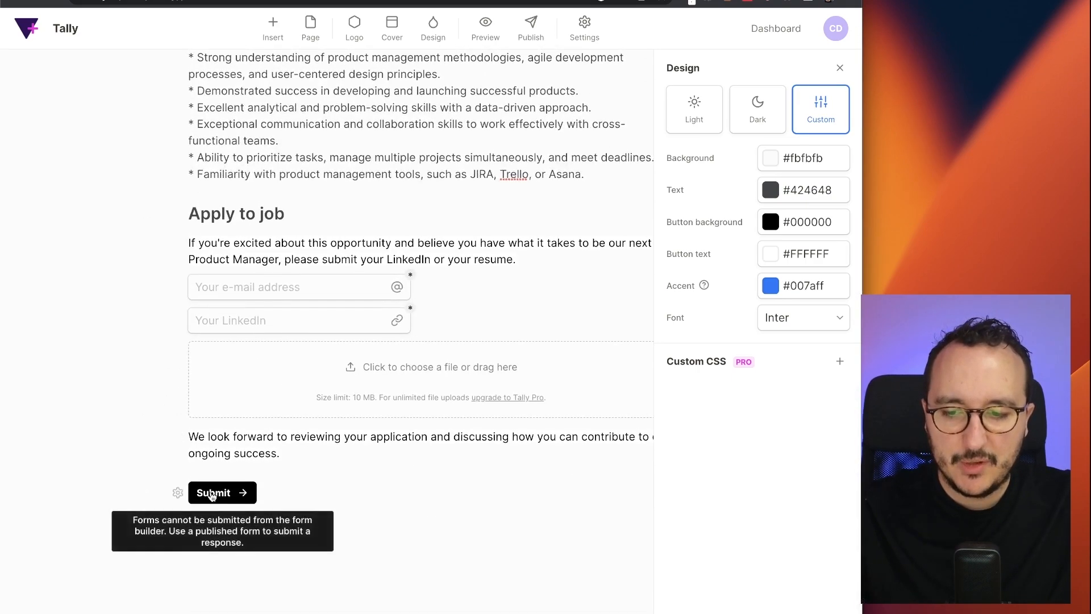
click(212, 496)
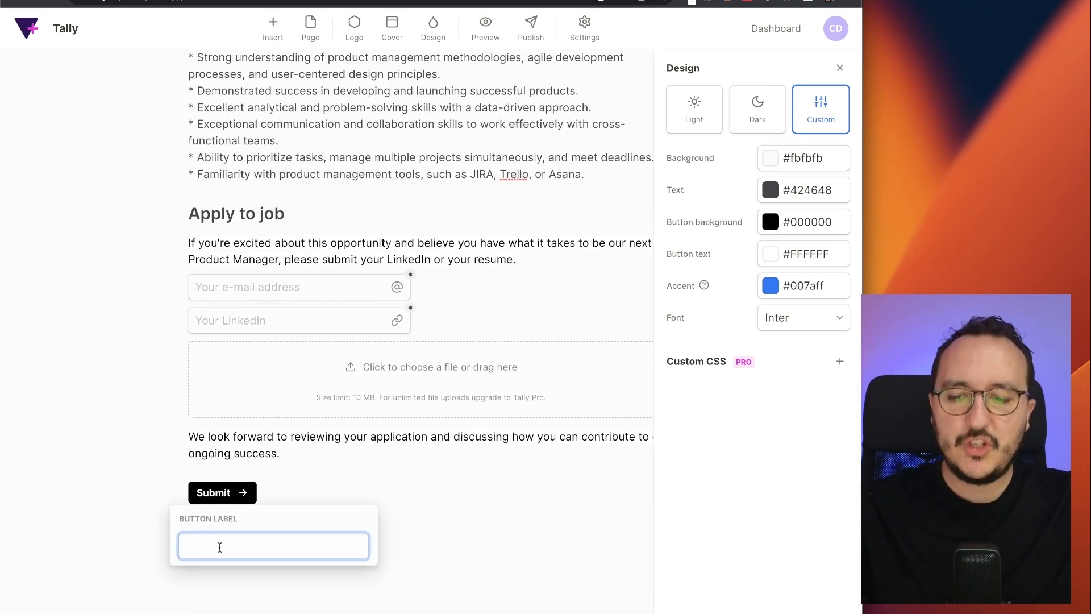
text(Apply to job)
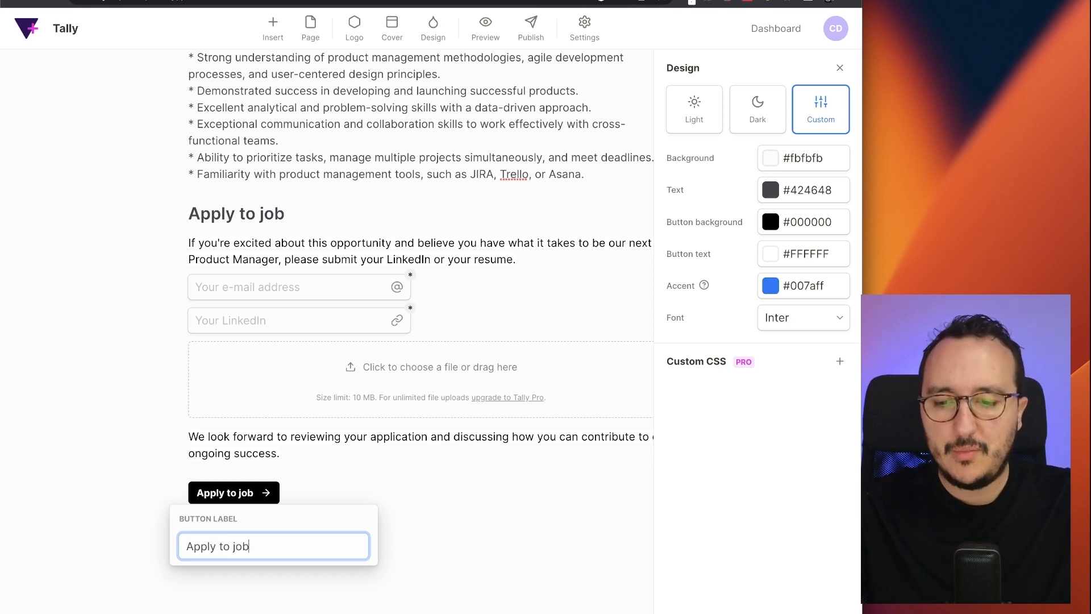
click(317, 466)
- Recheck the 'Apply to job' label and test the button in the builder
scroll(259, 503, up, 5)
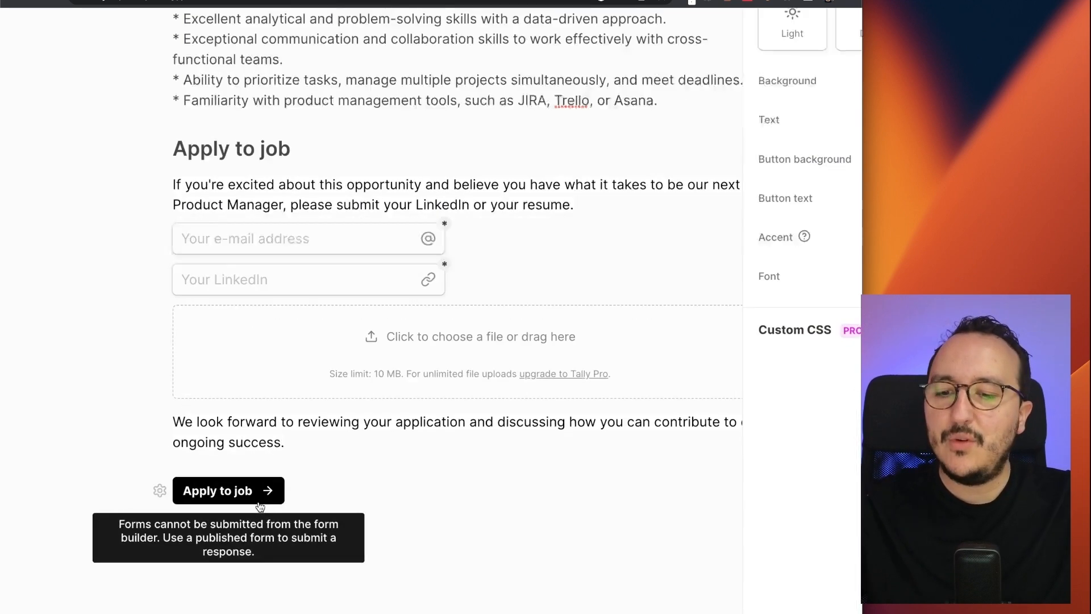
scroll(171, 489, left, 2)
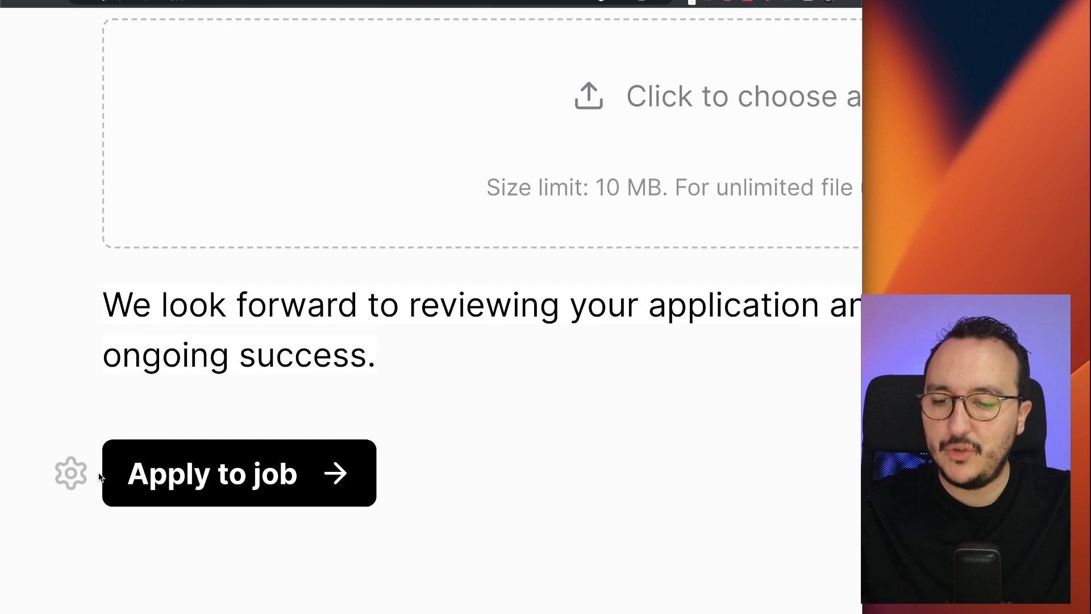
scroll(100, 476, down, 5)
click(177, 491)
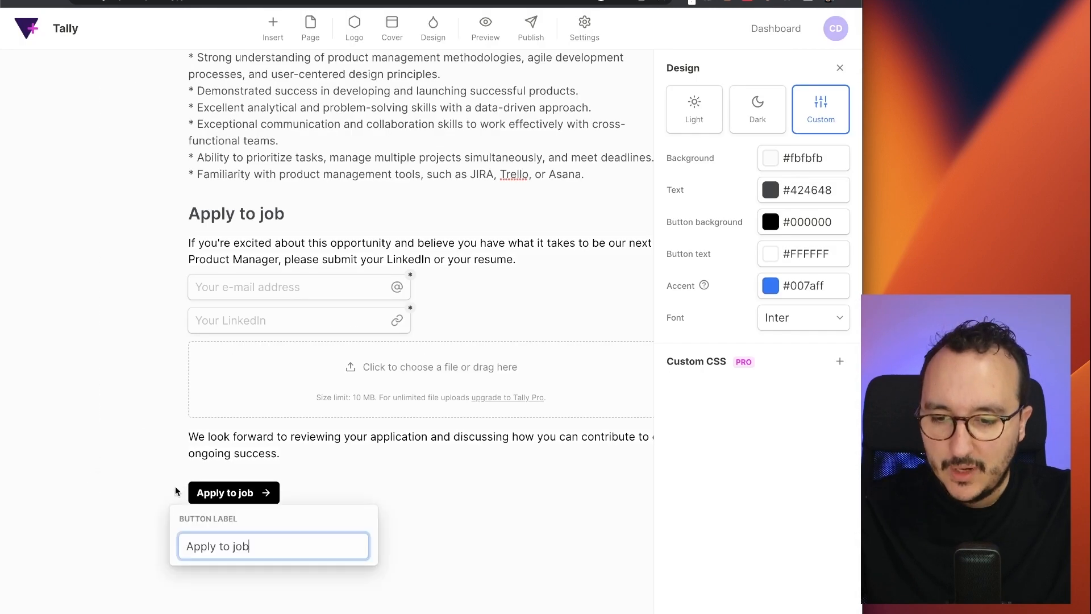
click(315, 467)
click(178, 492)
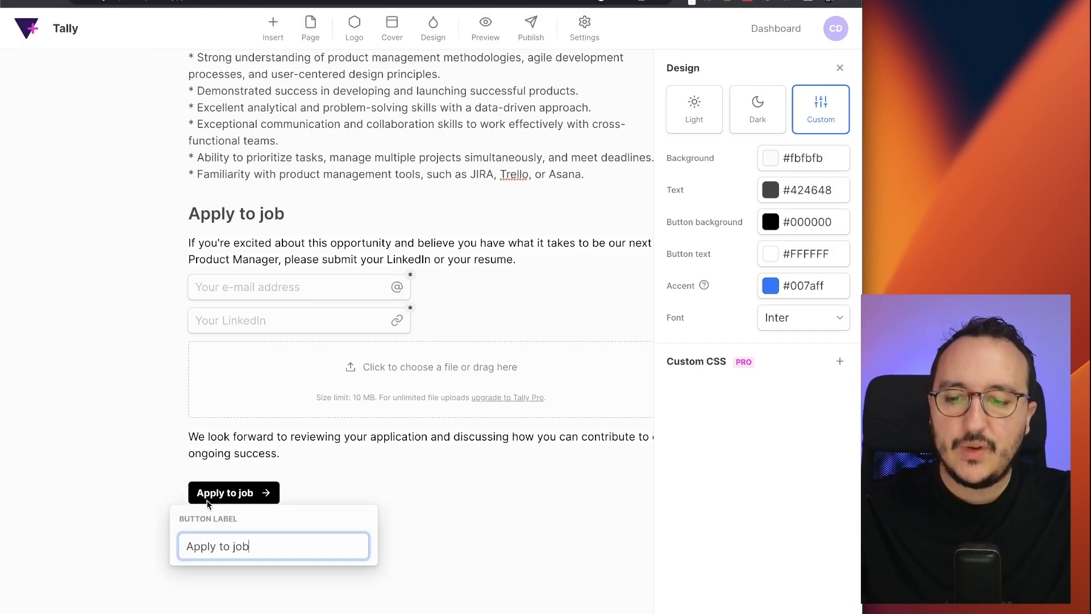
click(282, 470)
click(248, 500)
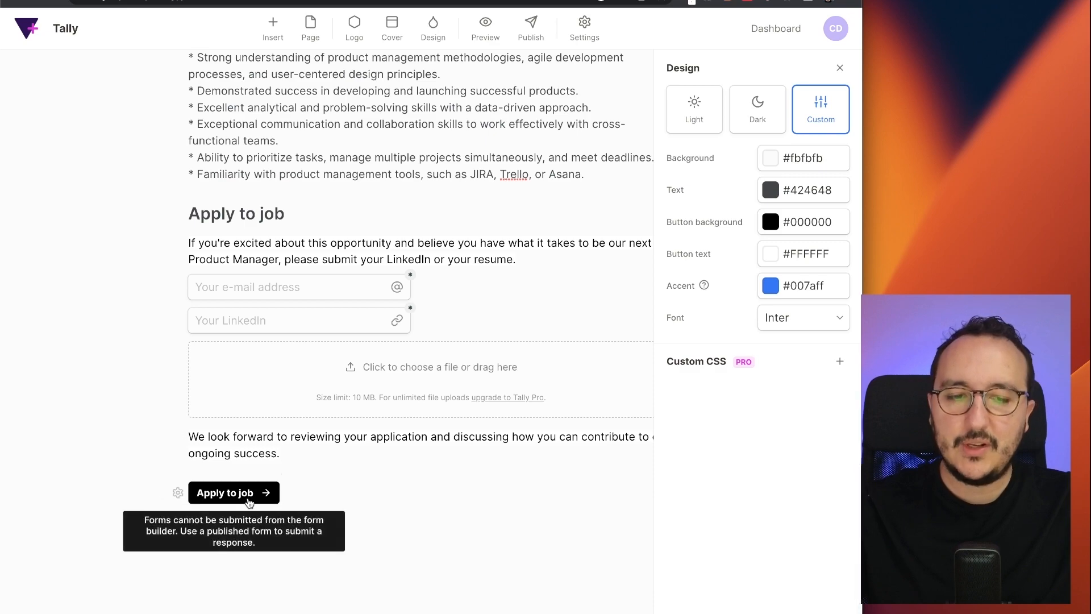
scroll(621, 377, up, 20)
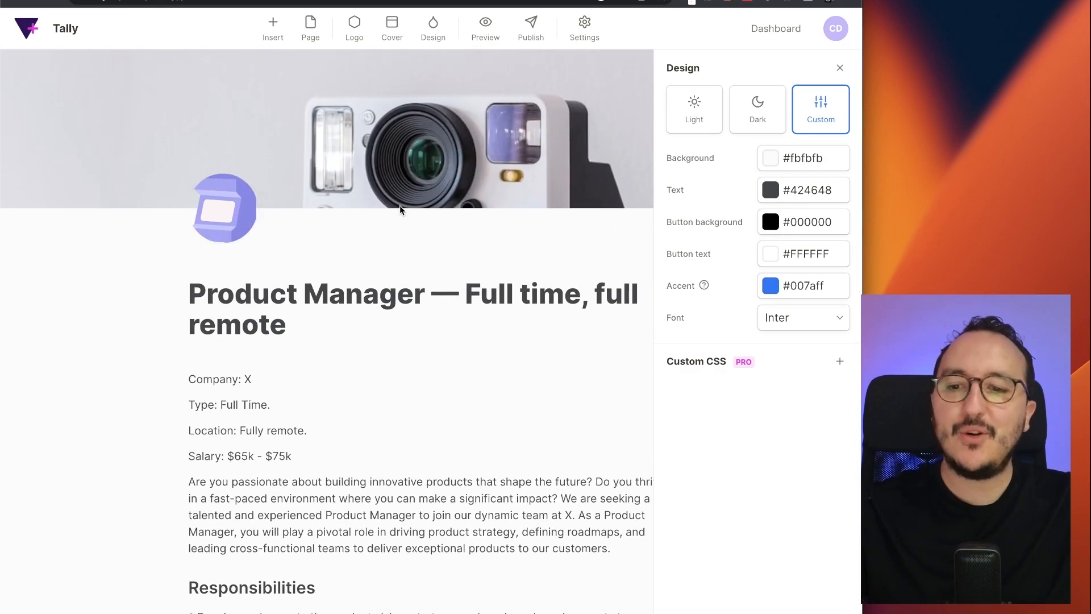
scroll(498, 249, down, 20)
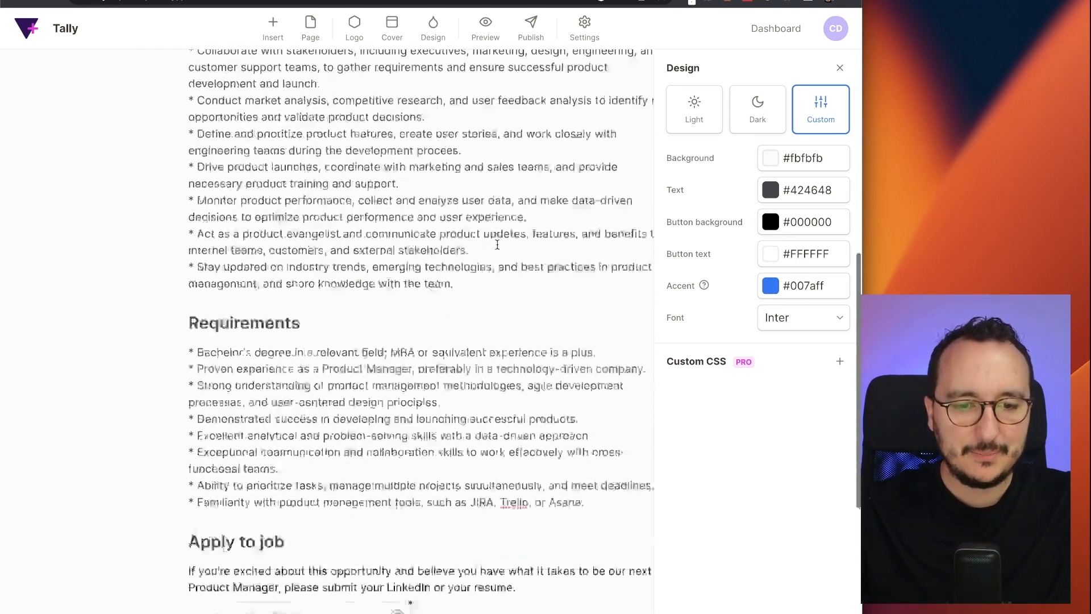
scroll(578, 213, up, 20)
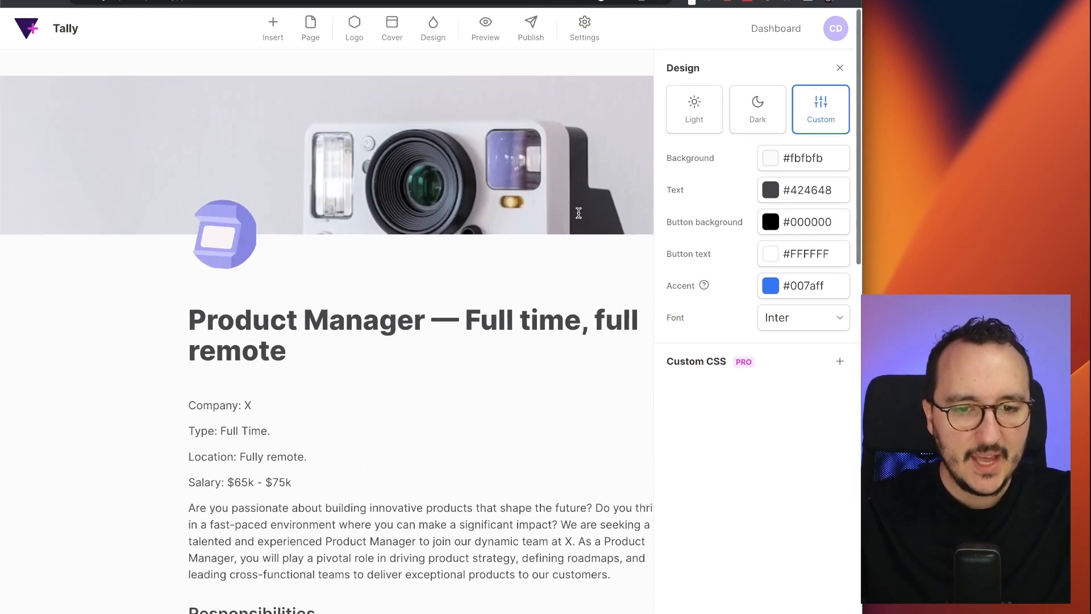
- Make the button background a light lavender purple, #9a88ff, after trying darker purples
click(773, 221)
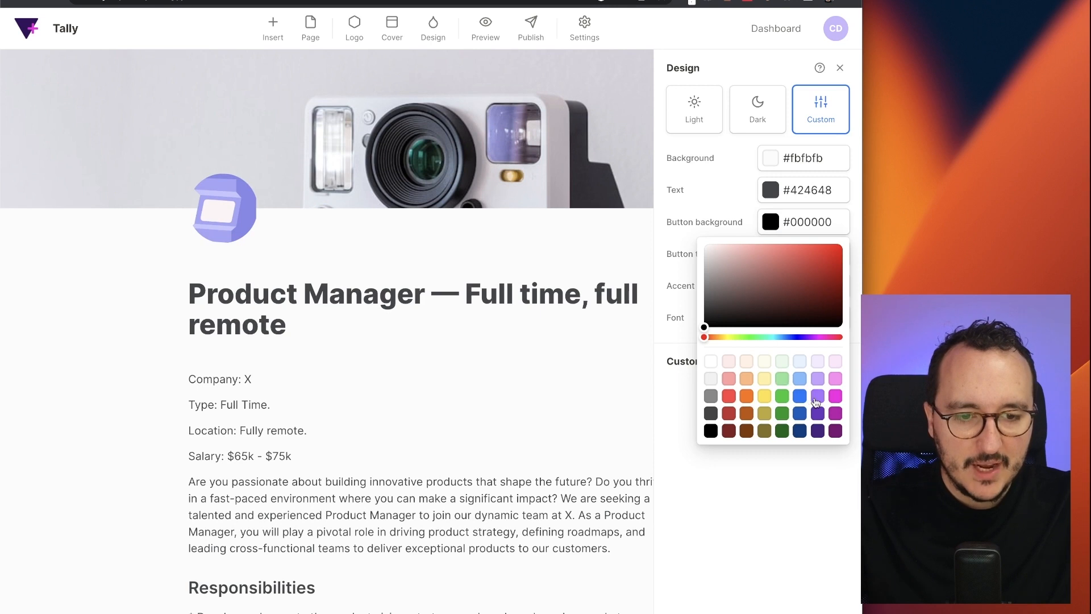
click(817, 396)
click(776, 227)
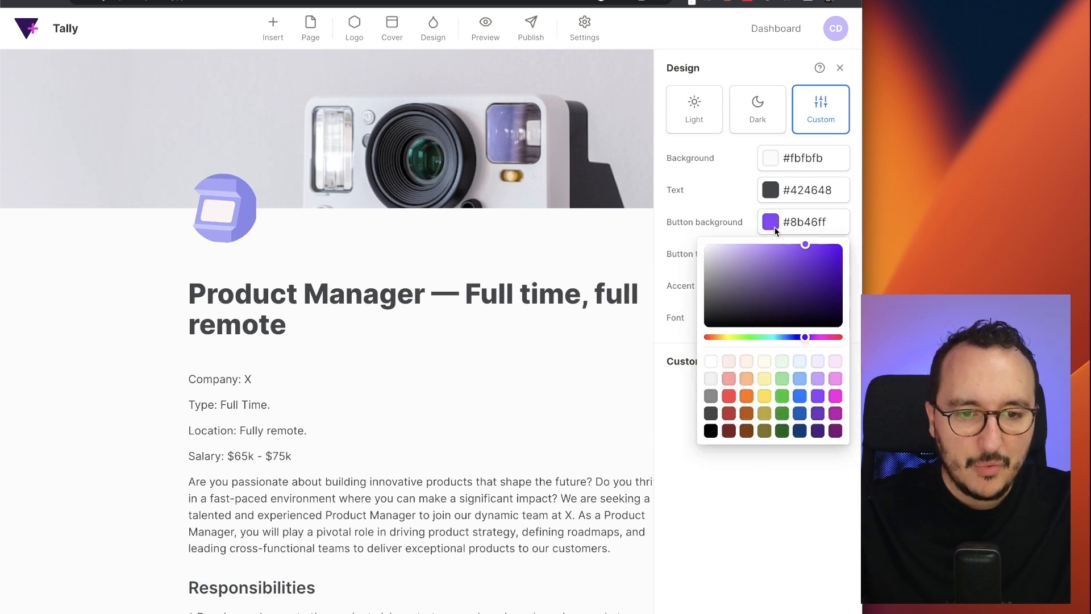
drag(795, 250, 764, 245)
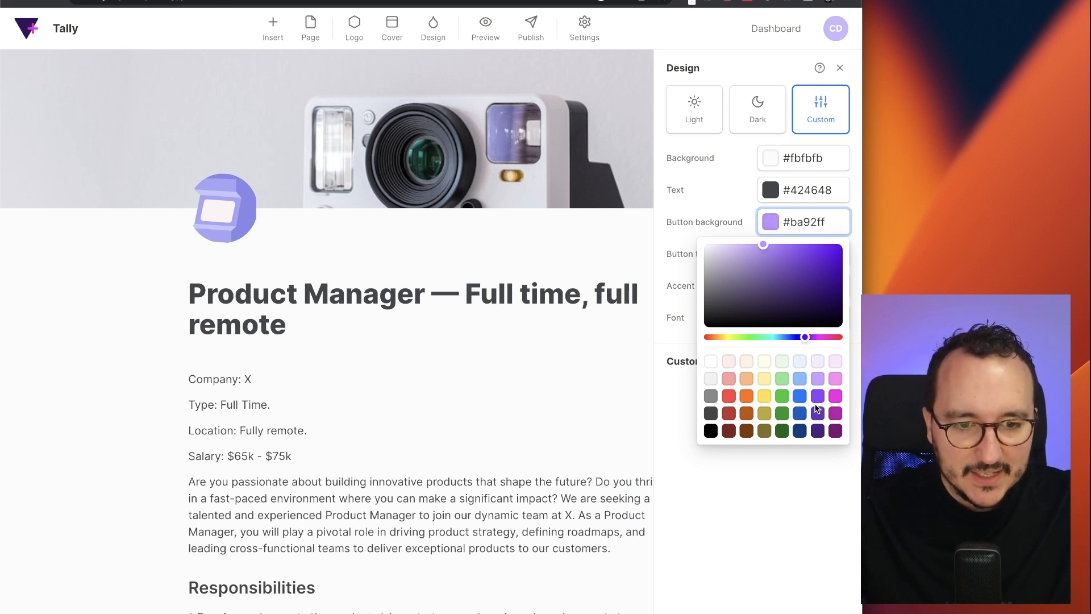
click(817, 414)
click(772, 223)
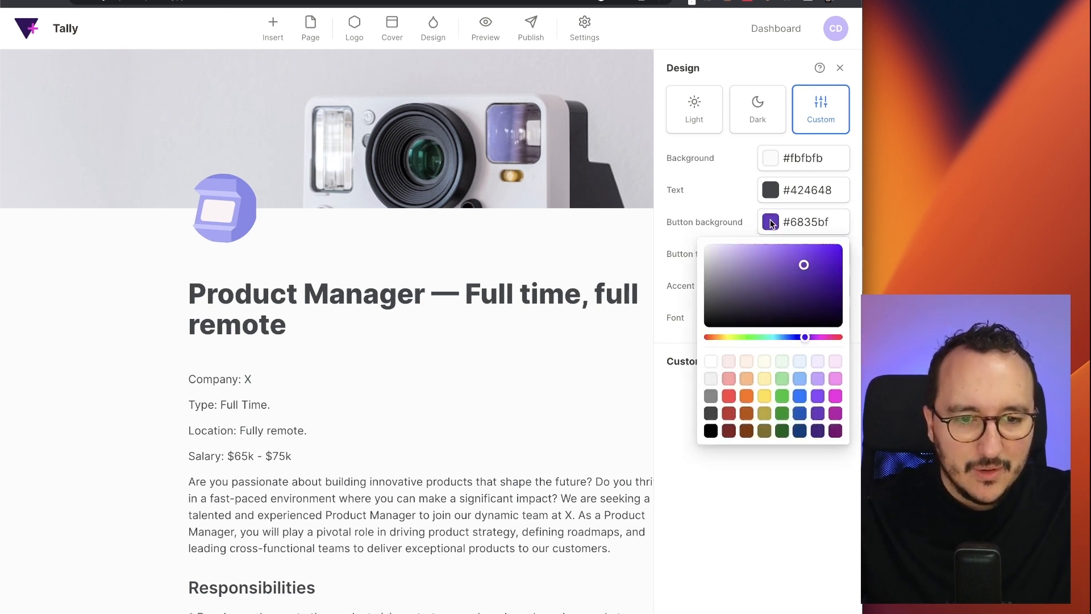
drag(786, 271, 788, 245)
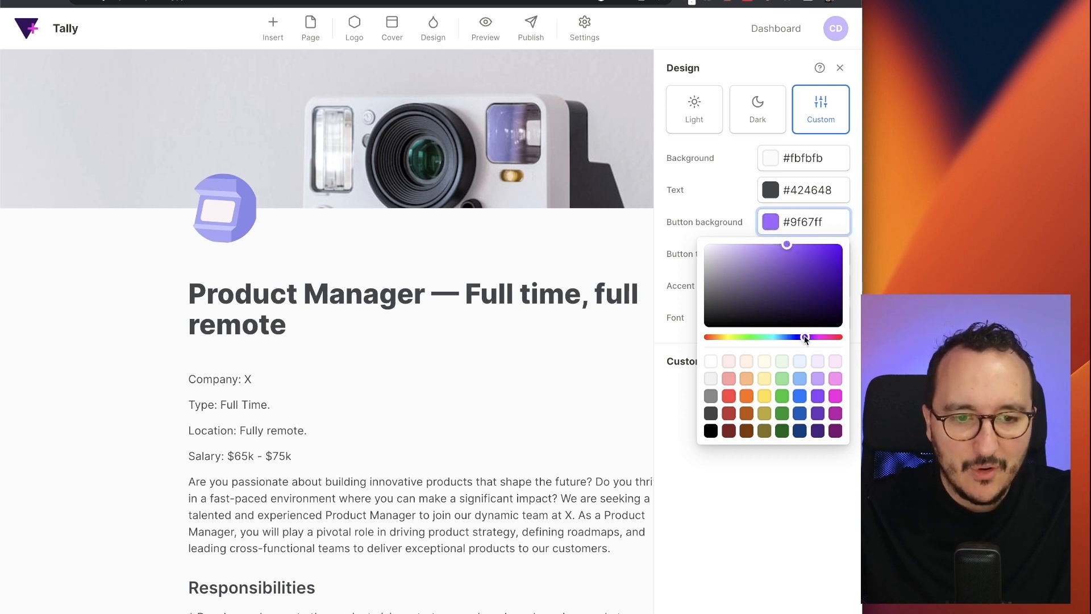
drag(805, 340, 804, 339)
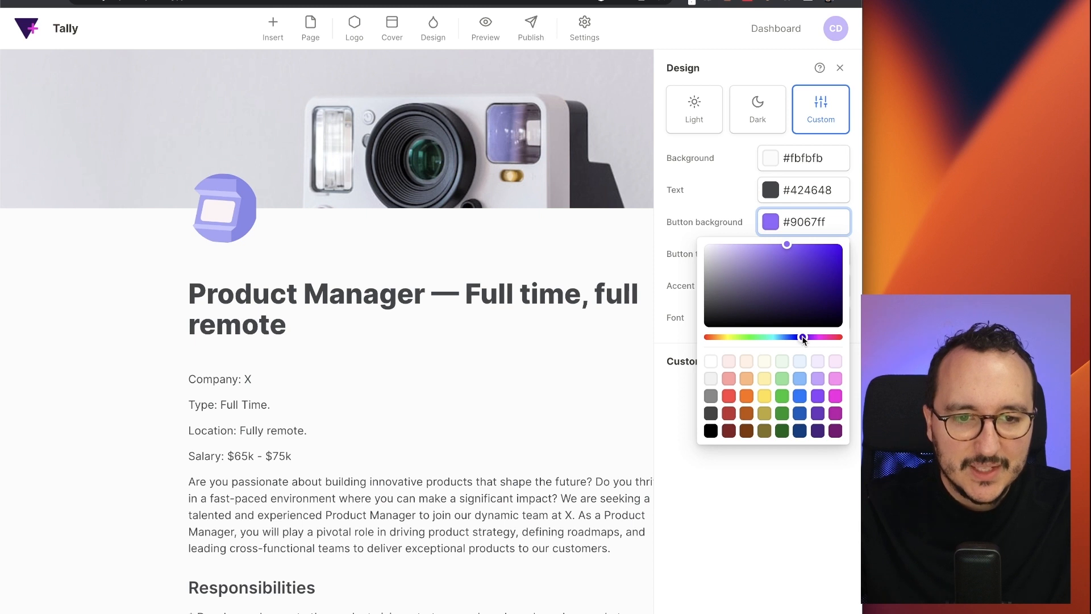
drag(787, 245, 770, 244)
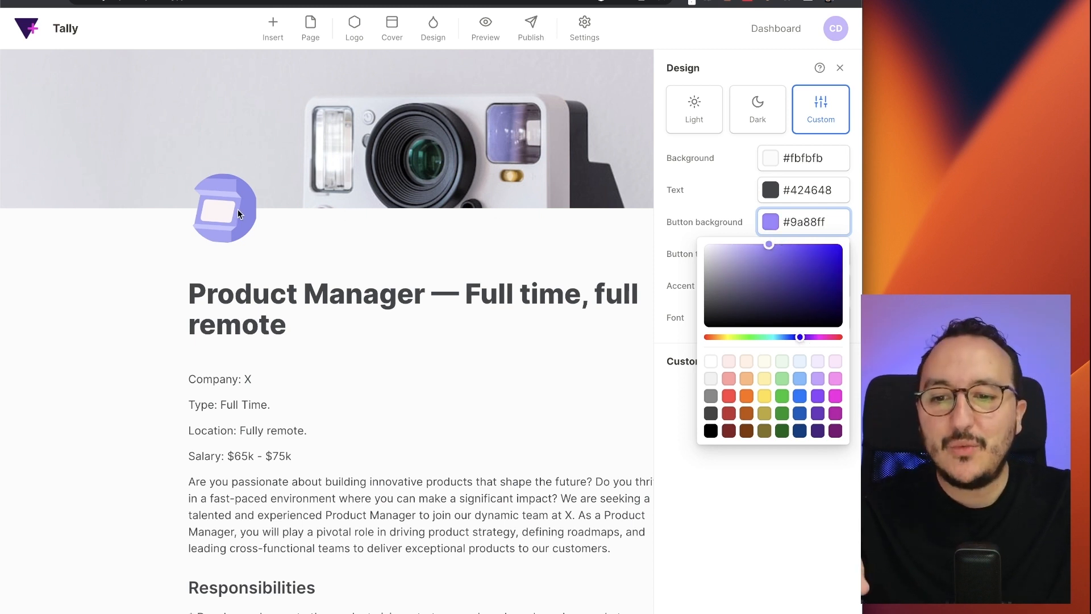
click(604, 251)
scroll(625, 350, down, 15)
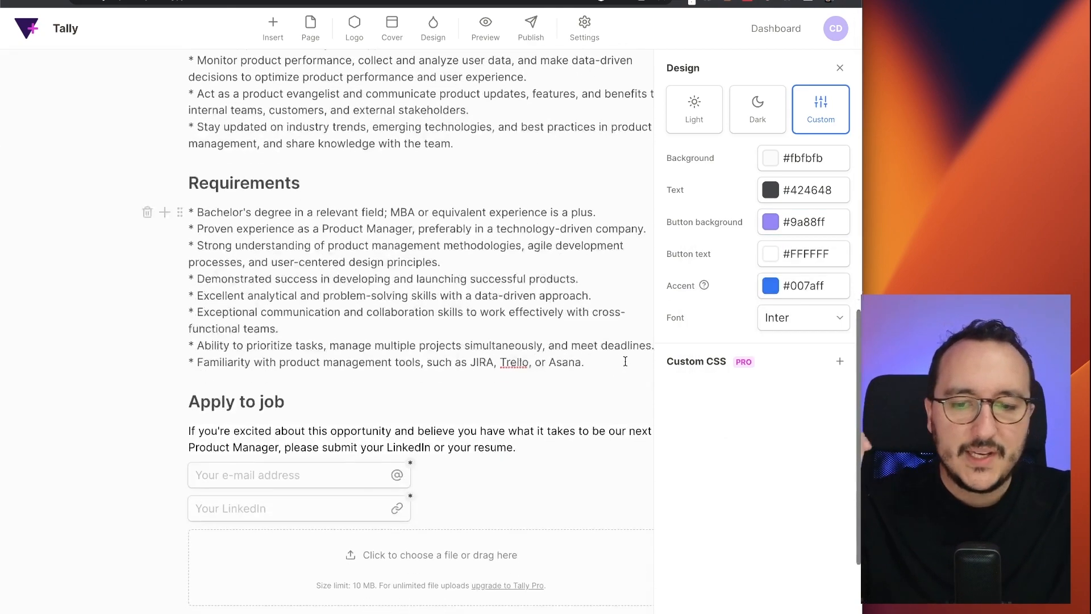
click(254, 500)
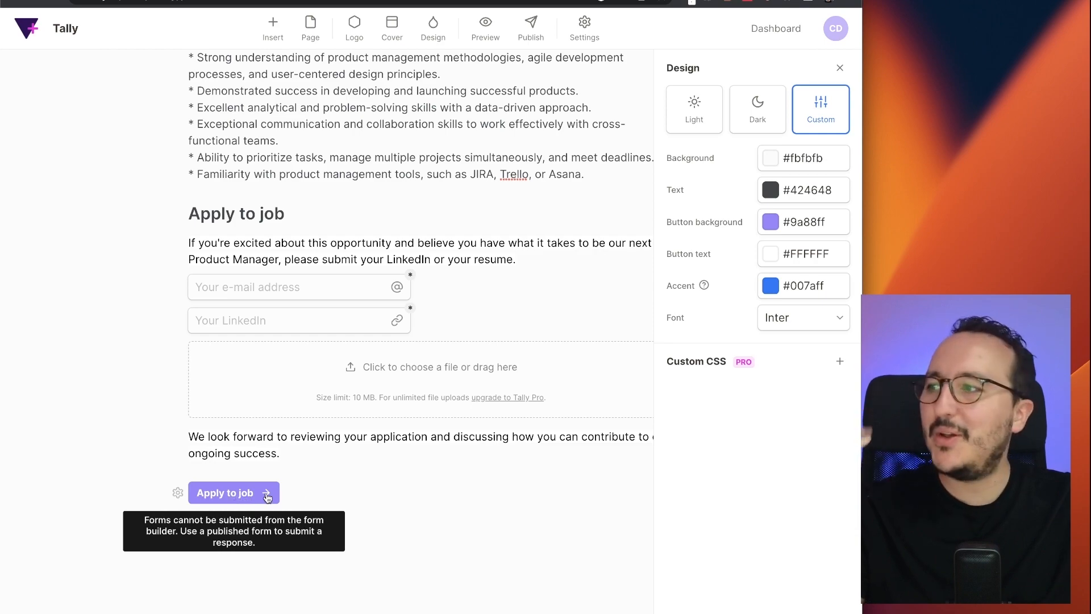
scroll(304, 490, up, 8)
scroll(304, 490, up, 10)
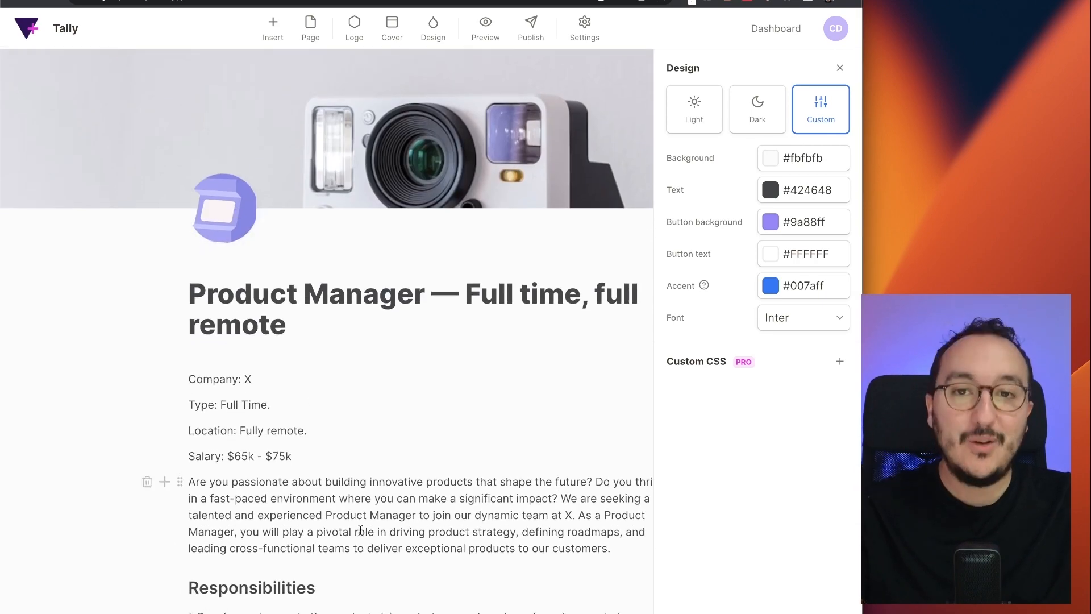
scroll(312, 370, down, 15)
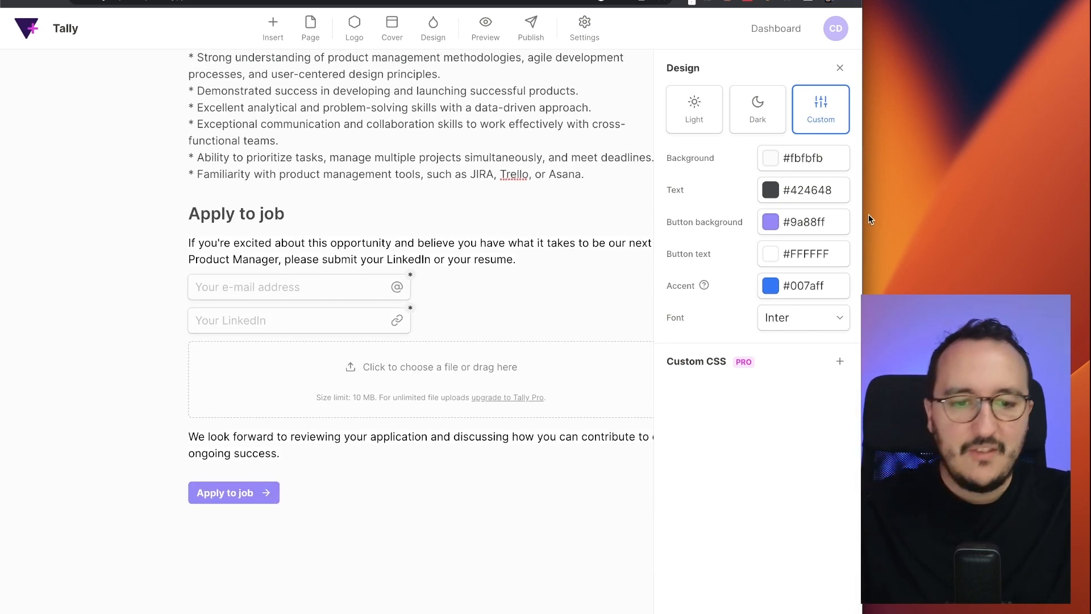
click(770, 254)
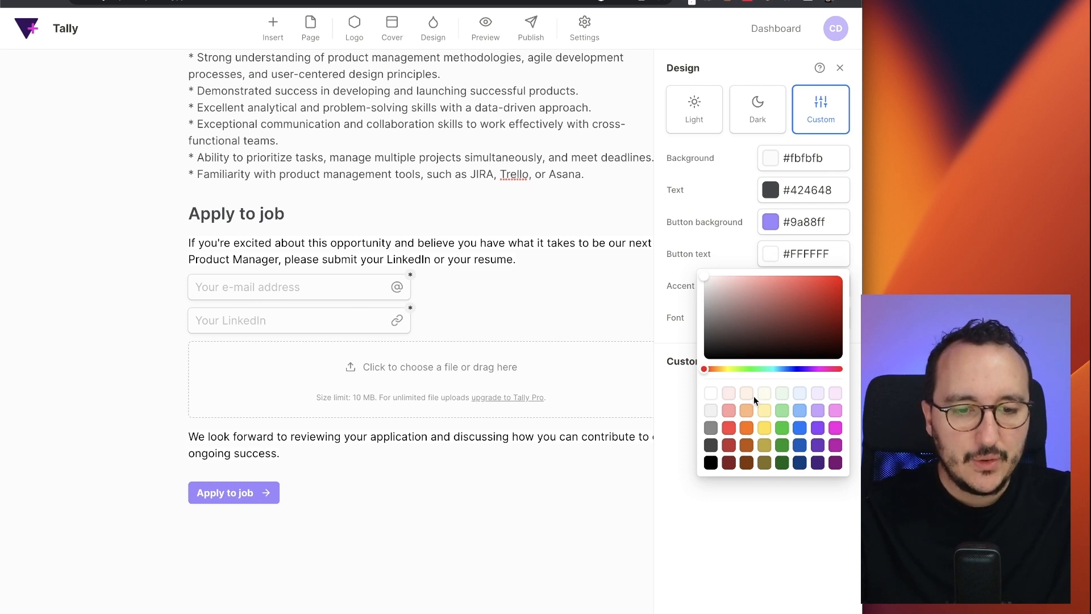
drag(721, 353, 702, 362)
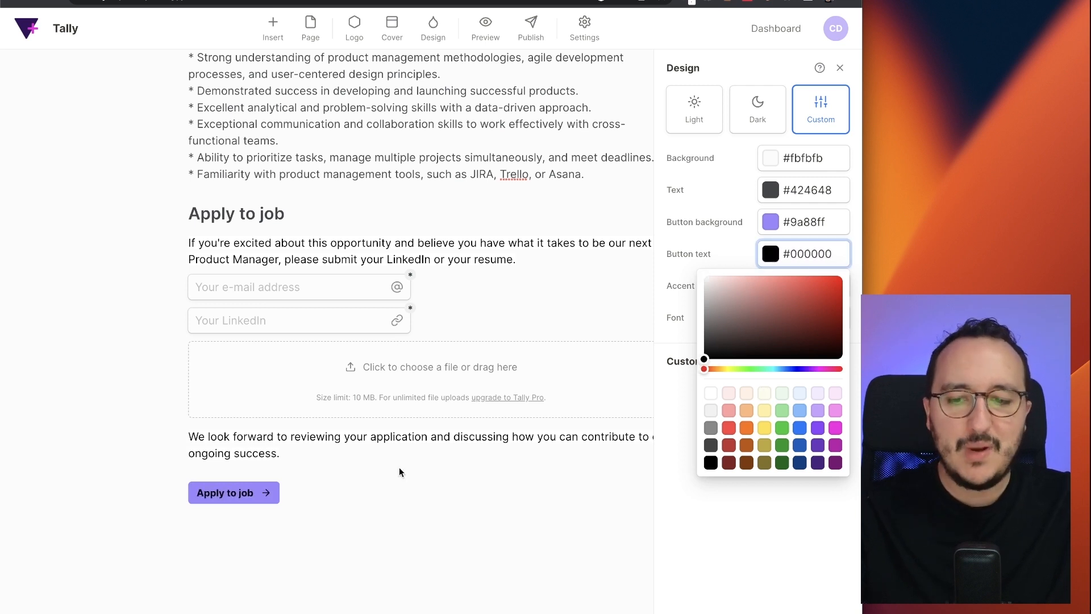
drag(725, 305, 659, 239)
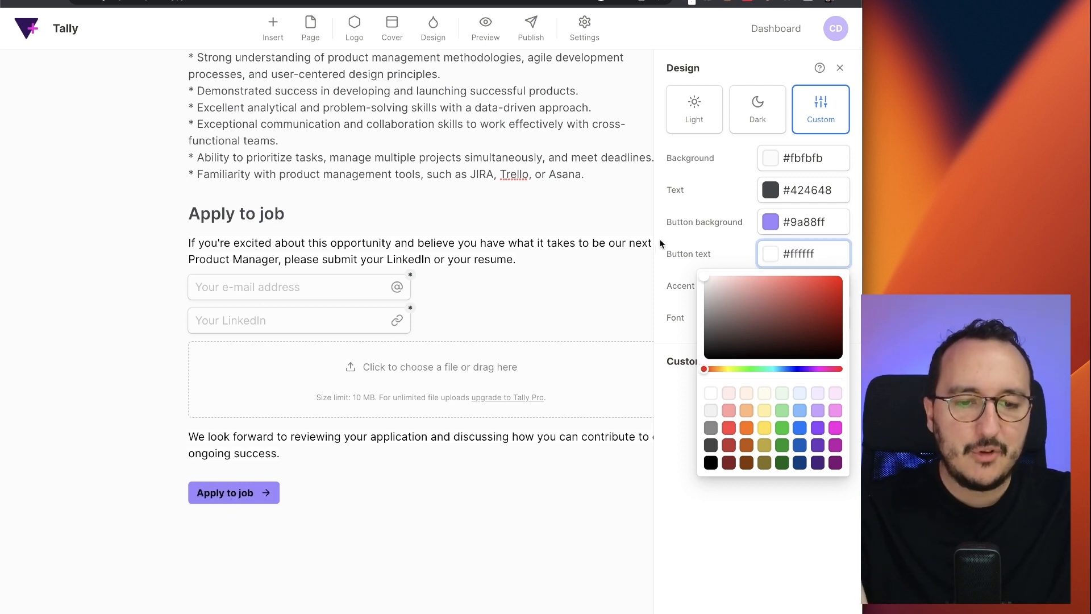
click(679, 234)
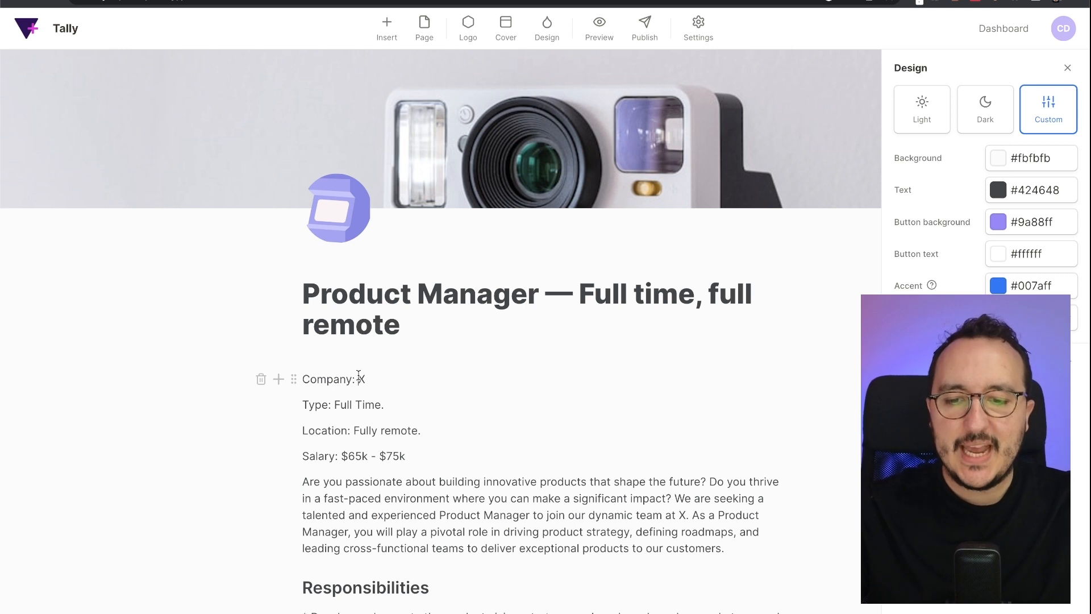
- Try Roboto and Open Sans as the form font
drag(357, 378, 374, 376)
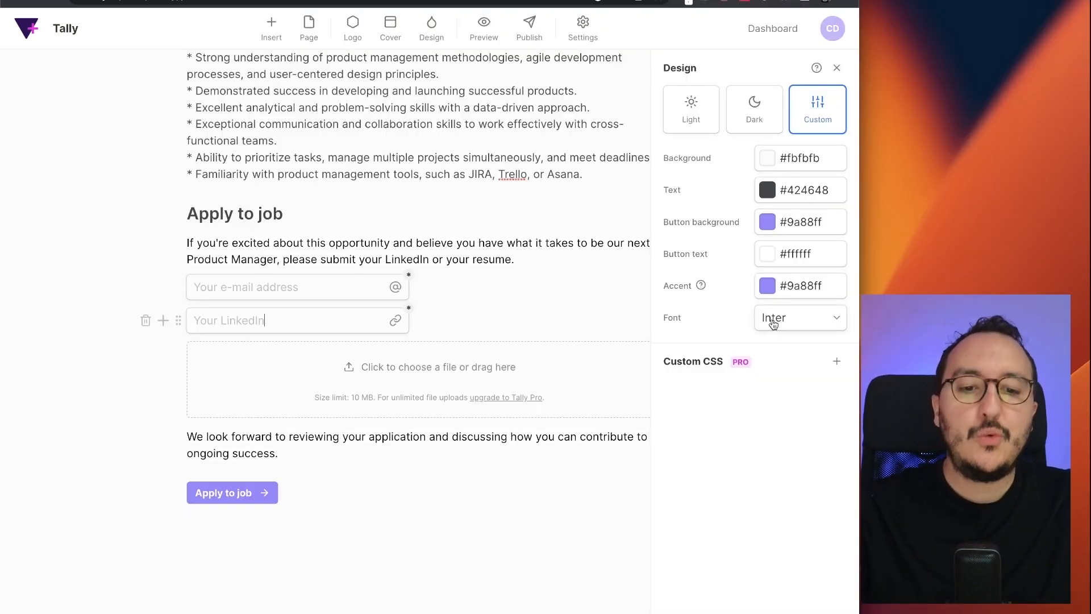
click(774, 323)
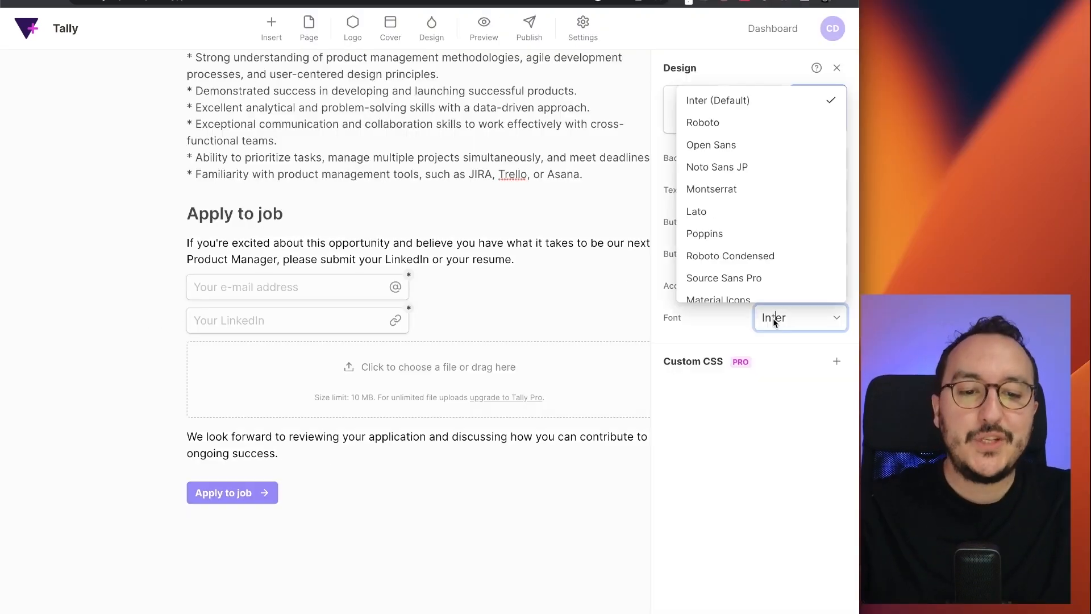
click(519, 311)
scroll(519, 312, up, 15)
click(788, 321)
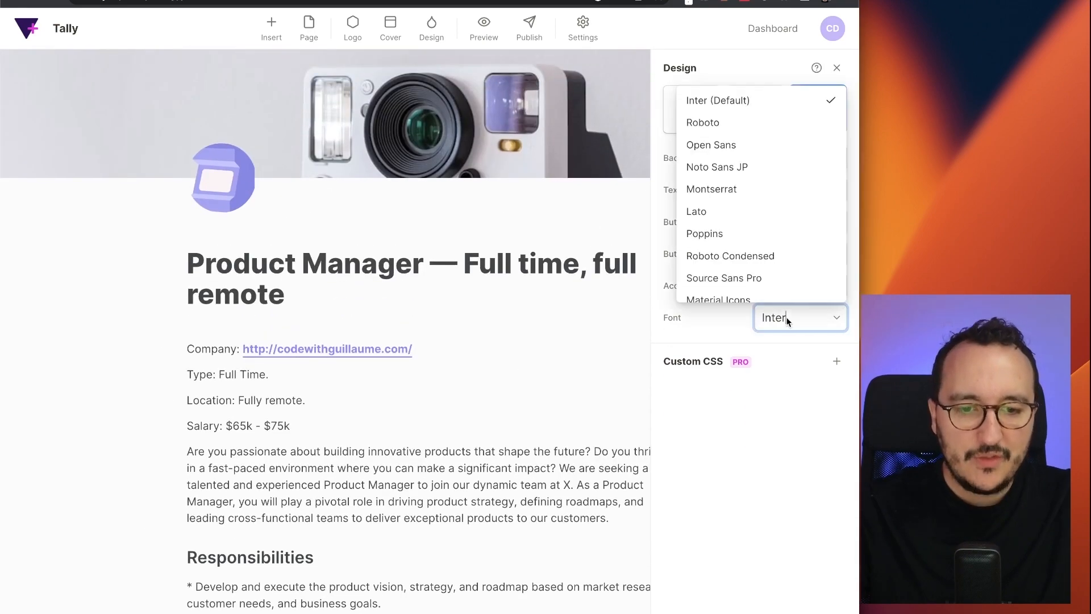
click(706, 123)
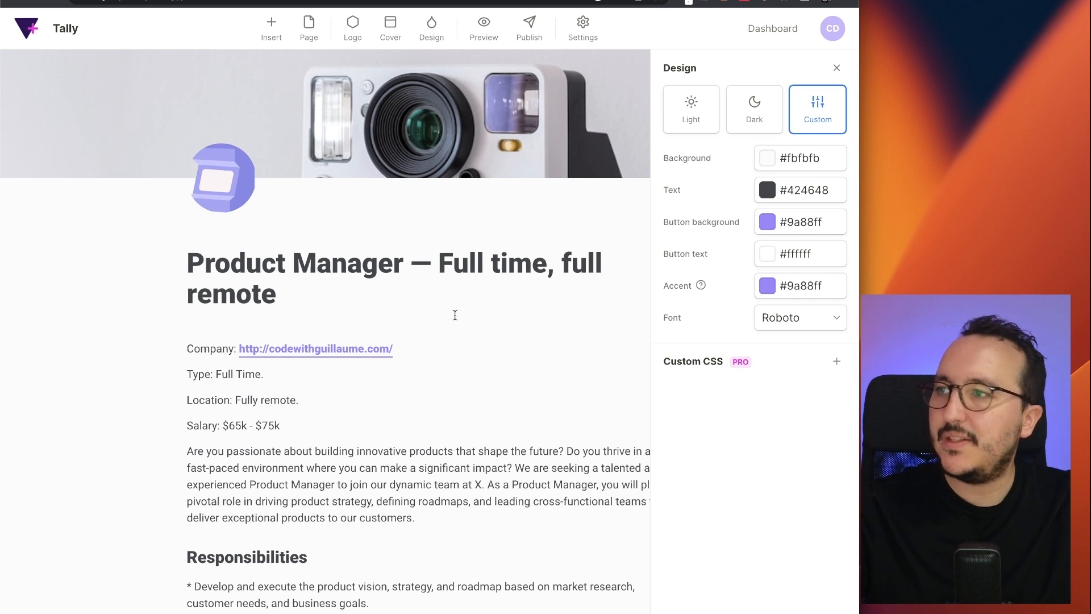
click(779, 316)
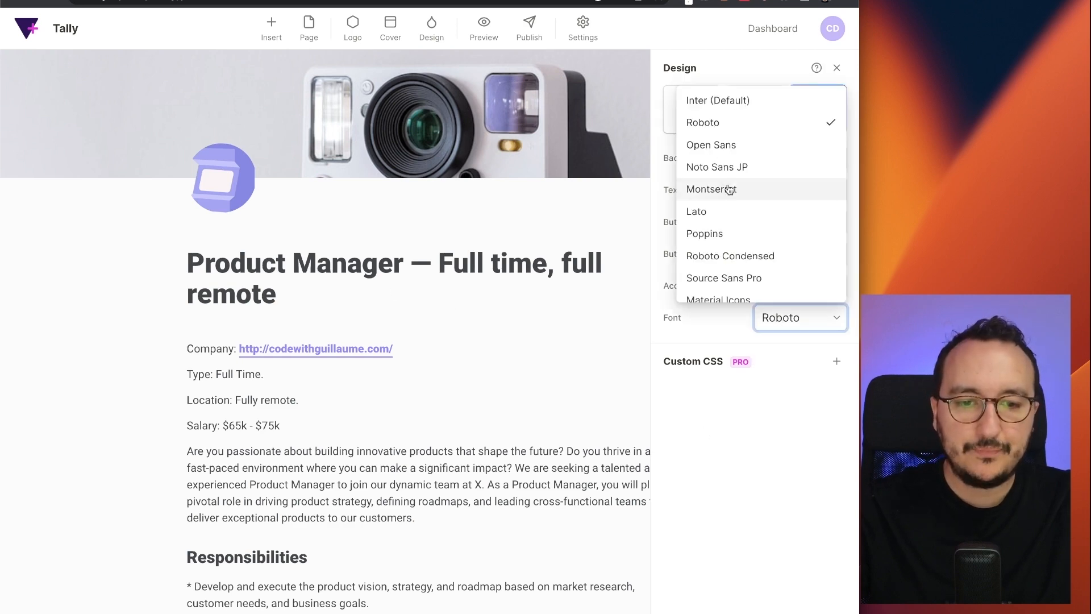
click(730, 146)
scroll(432, 389, down, 2)
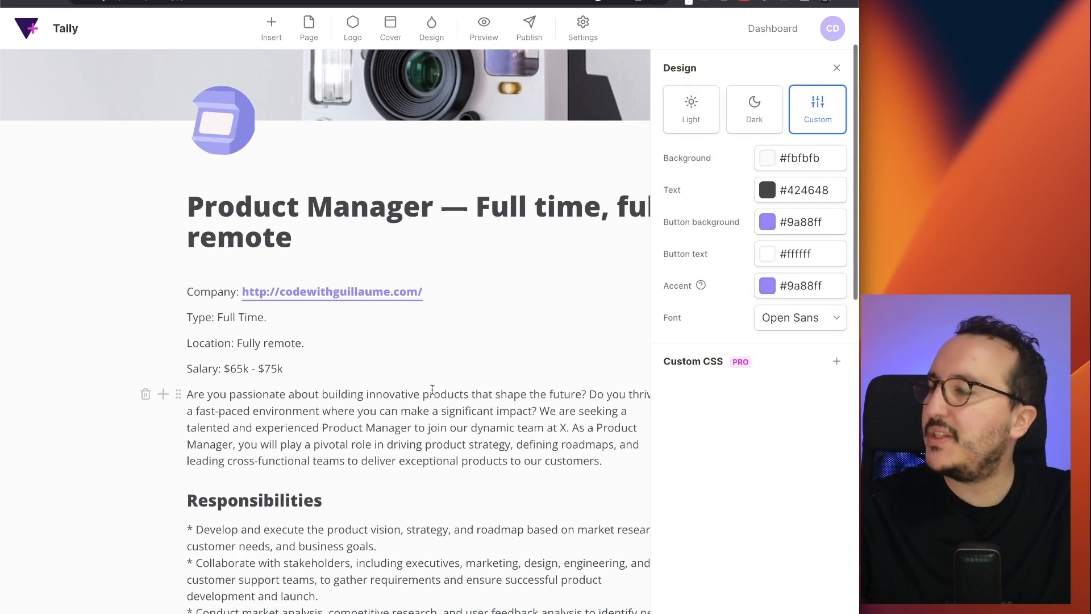
- Try Lato and Voltaire, then pick Poppins from further down the font list
drag(862, 215, 993, 215)
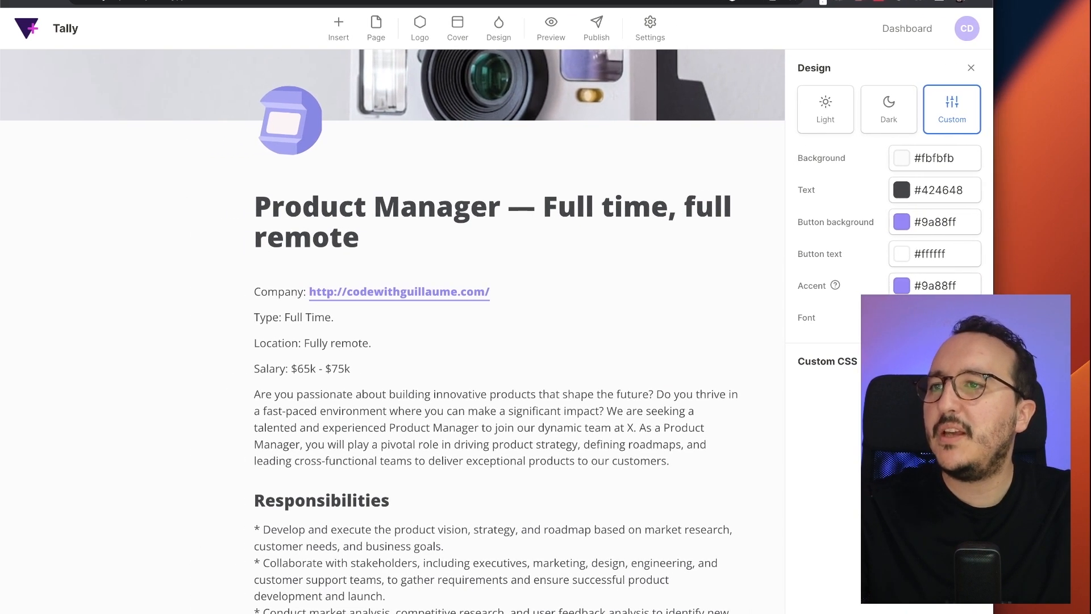
click(935, 318)
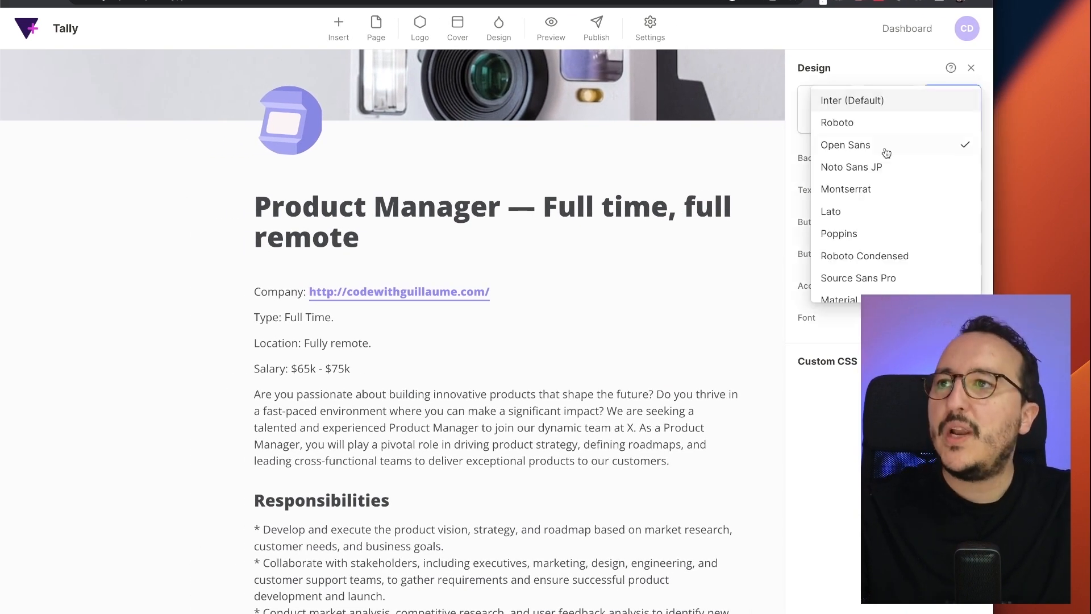
click(886, 212)
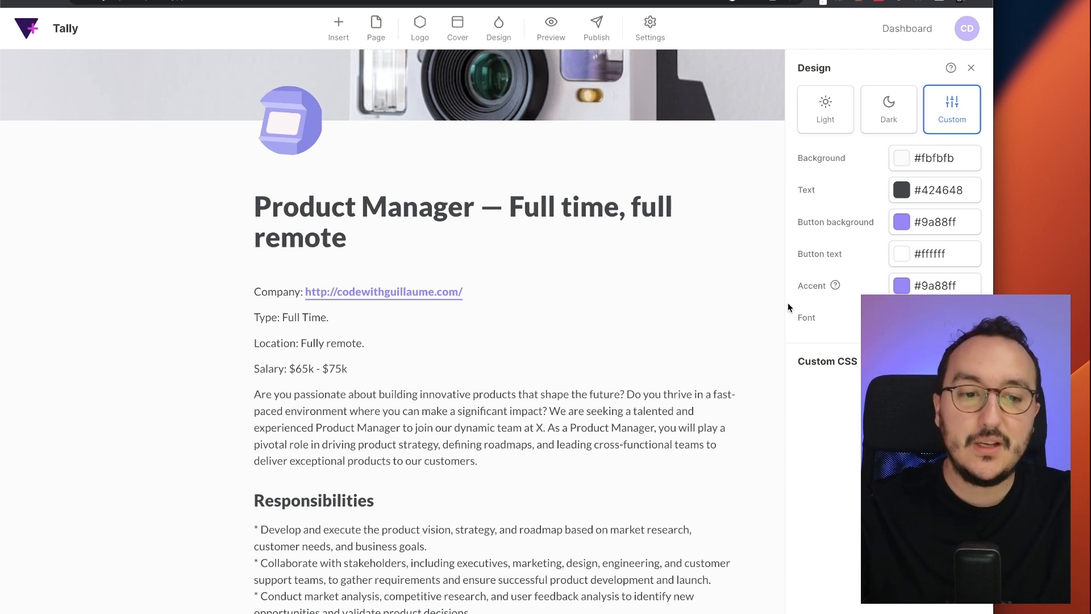
click(935, 318)
scroll(927, 216, down, 20)
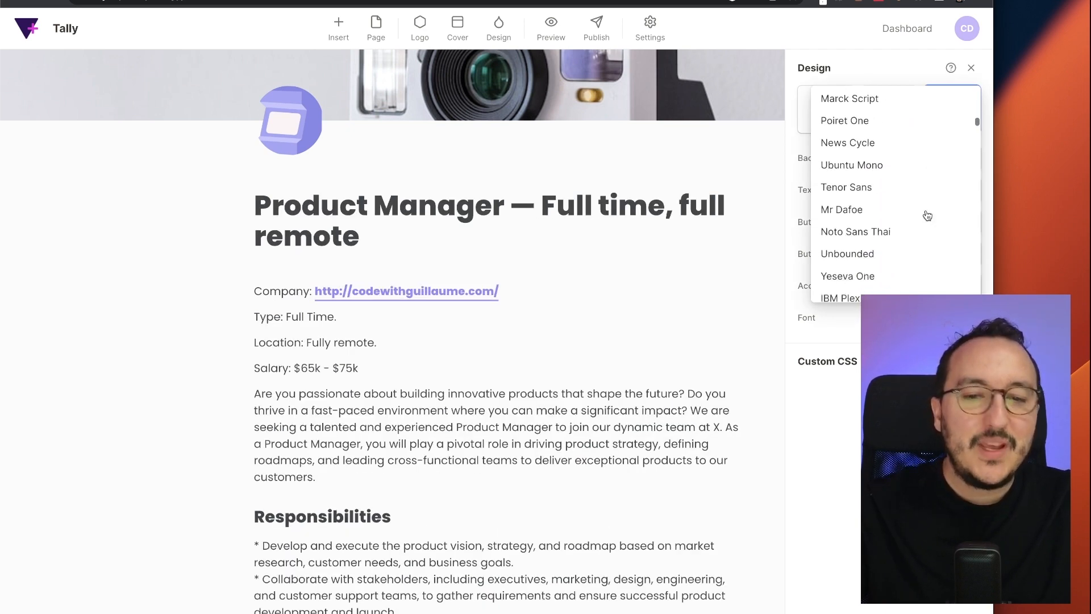
scroll(926, 216, down, 10)
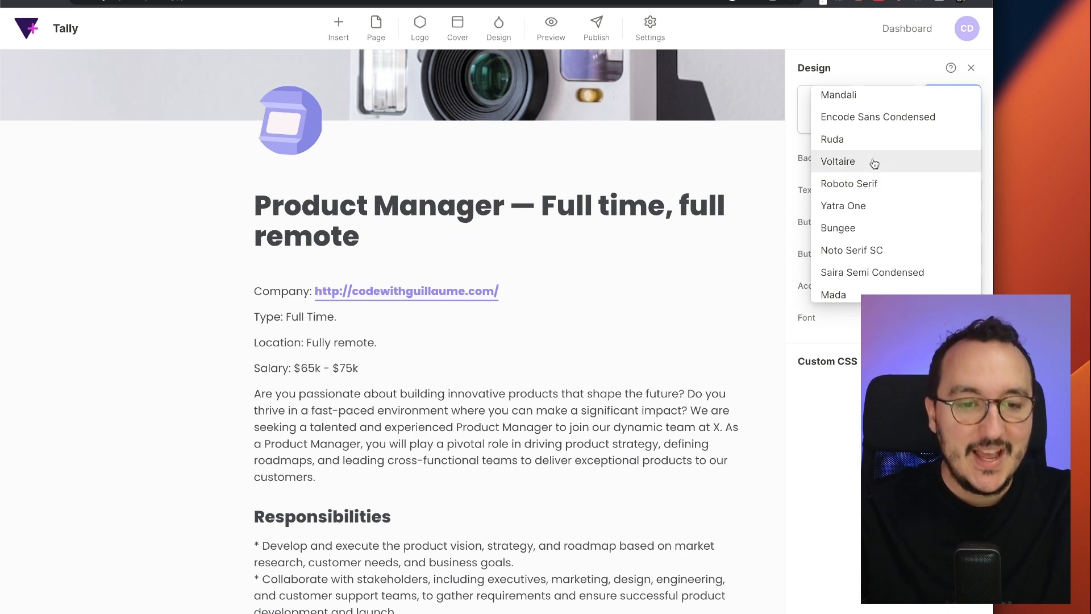
click(874, 163)
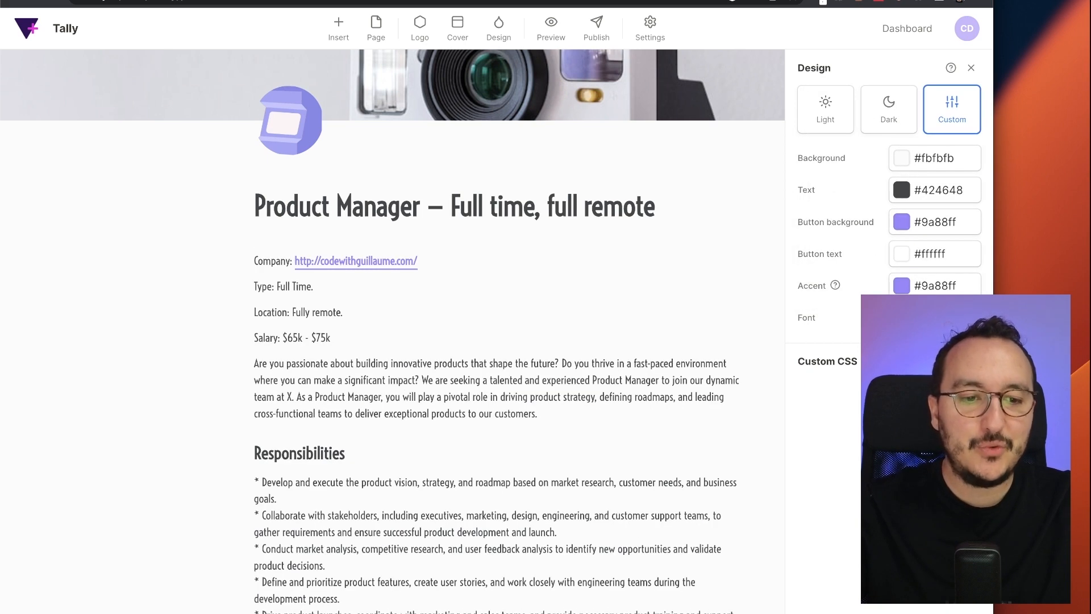
click(921, 318)
scroll(894, 240, down, 12)
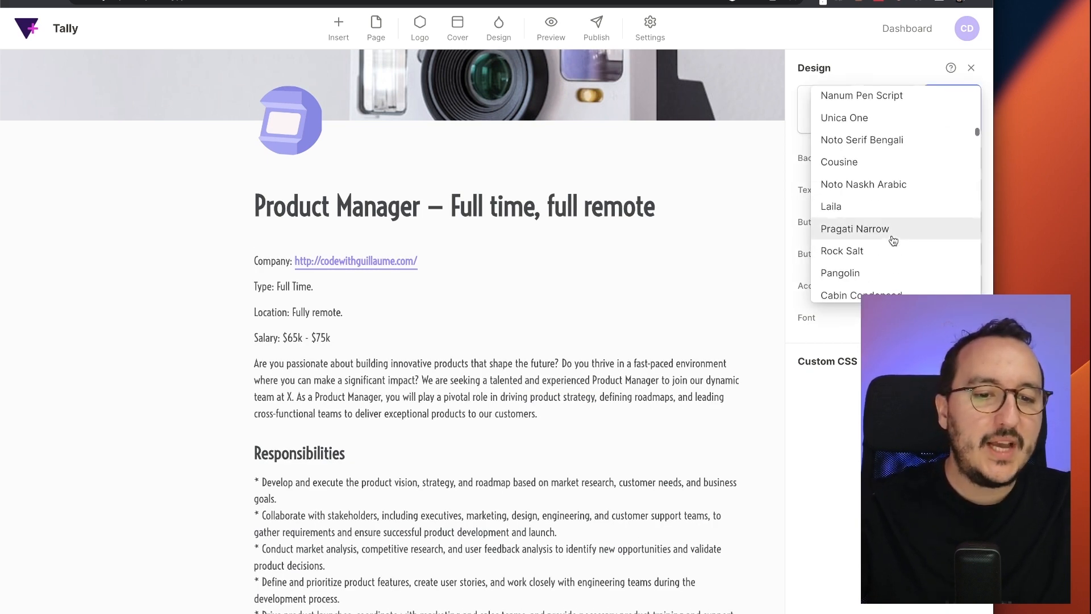
scroll(894, 241, down, 8)
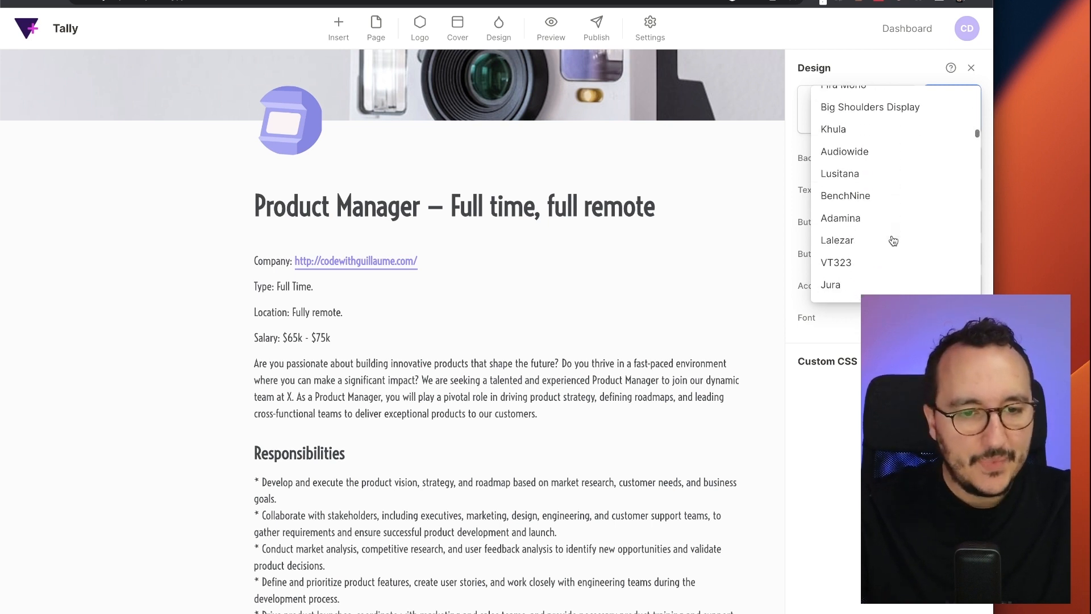
scroll(893, 241, down, 10)
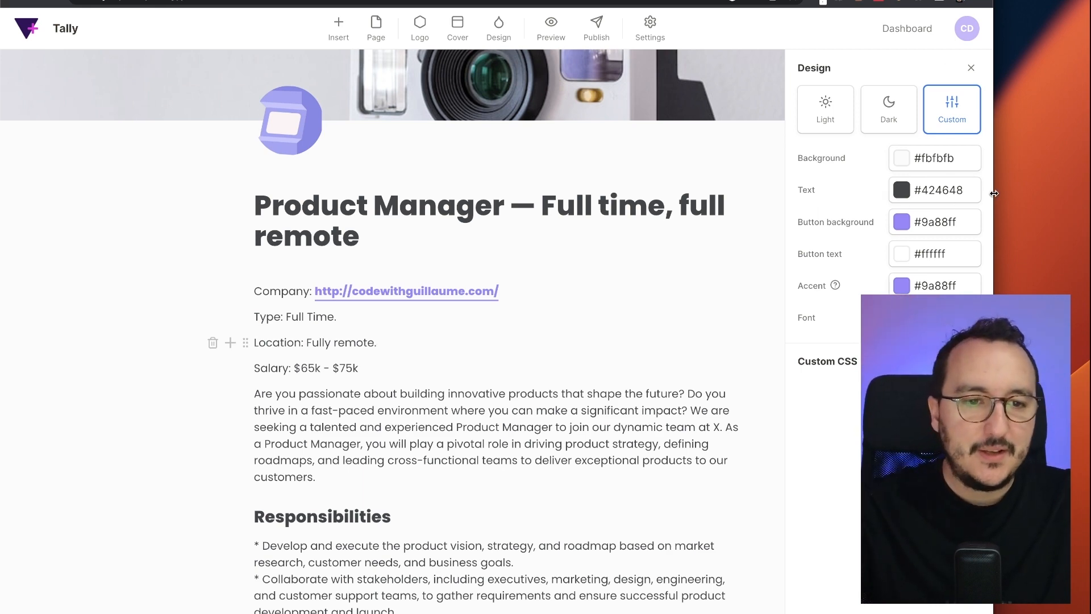
drag(994, 193, 847, 193)
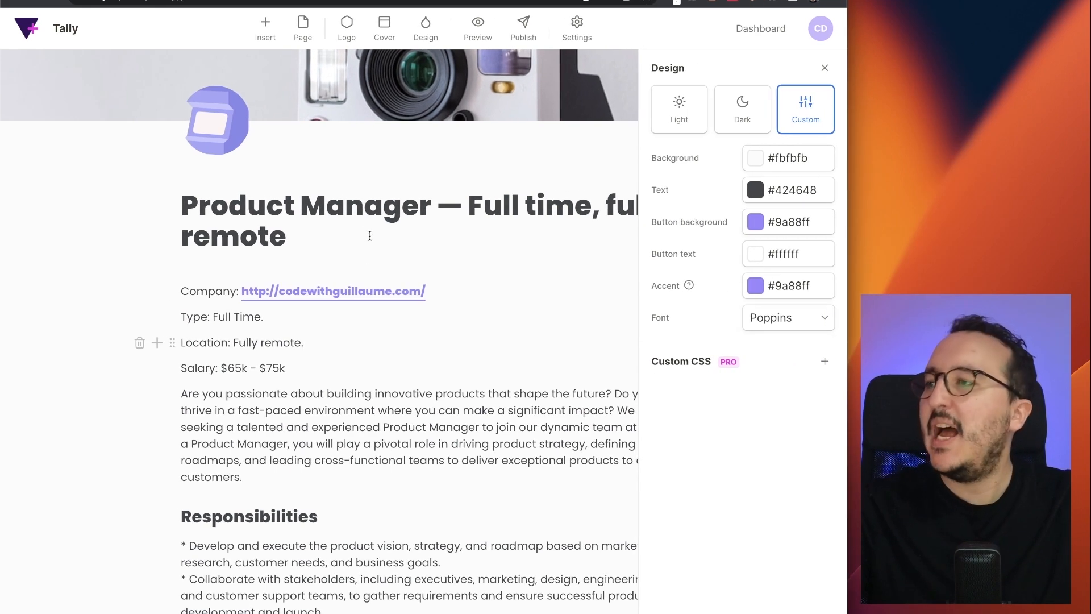
click(742, 123)
click(685, 117)
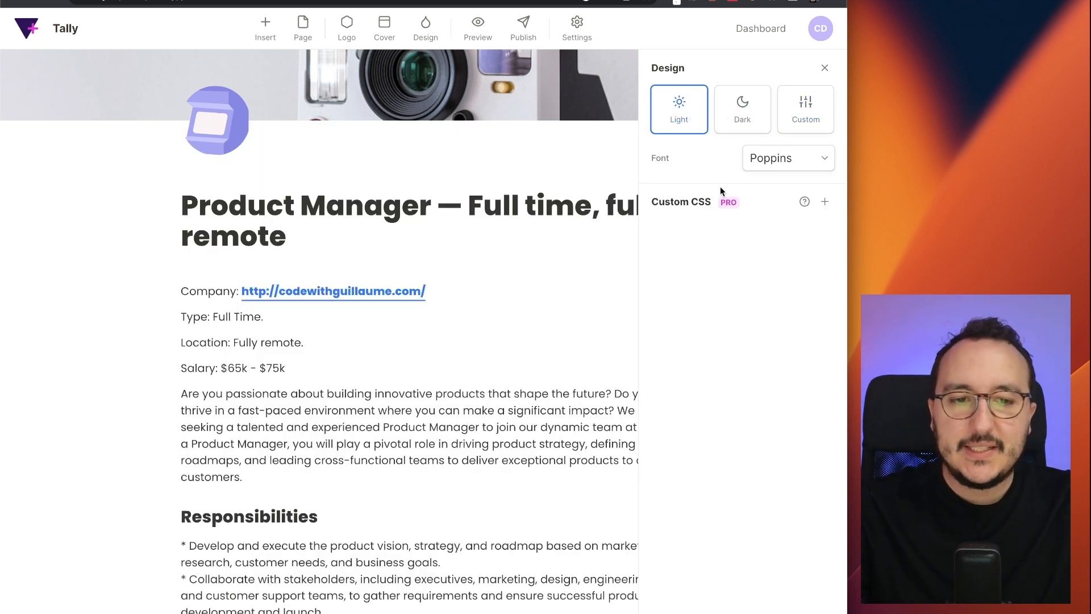
click(795, 114)
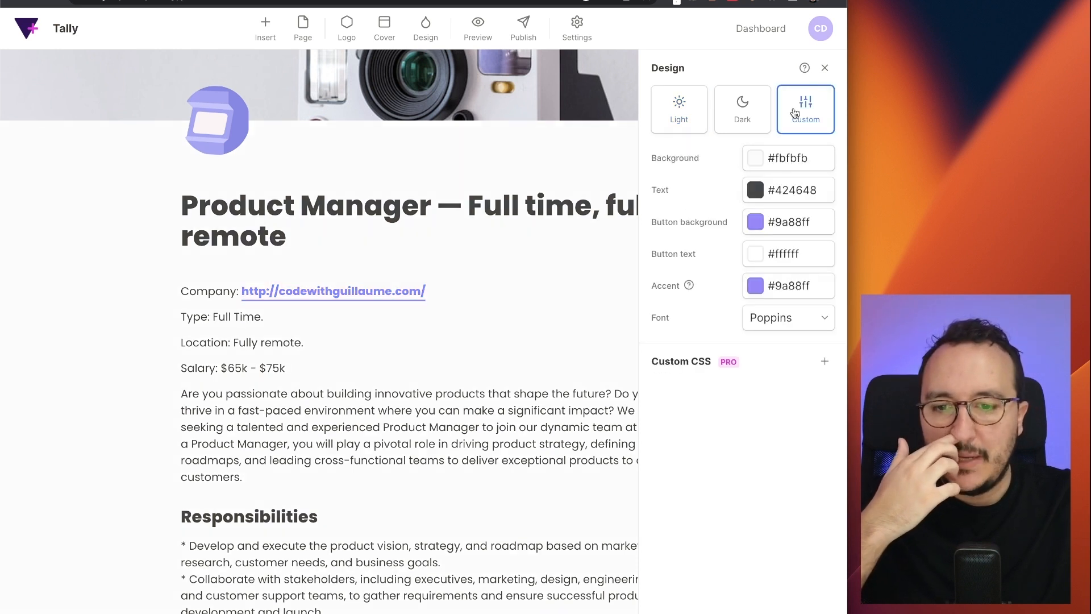
click(702, 118)
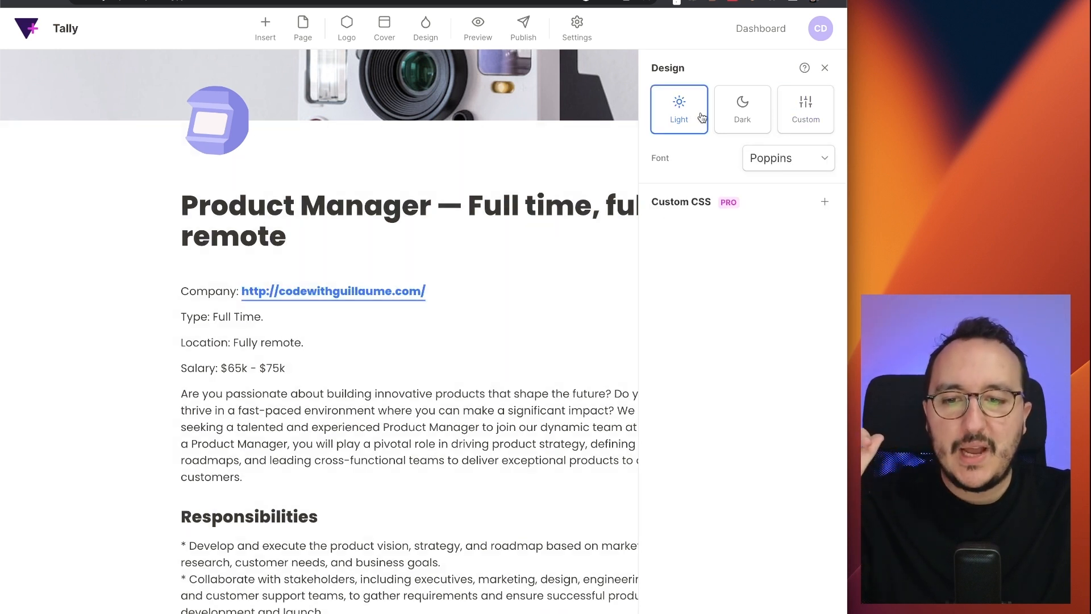
click(820, 121)
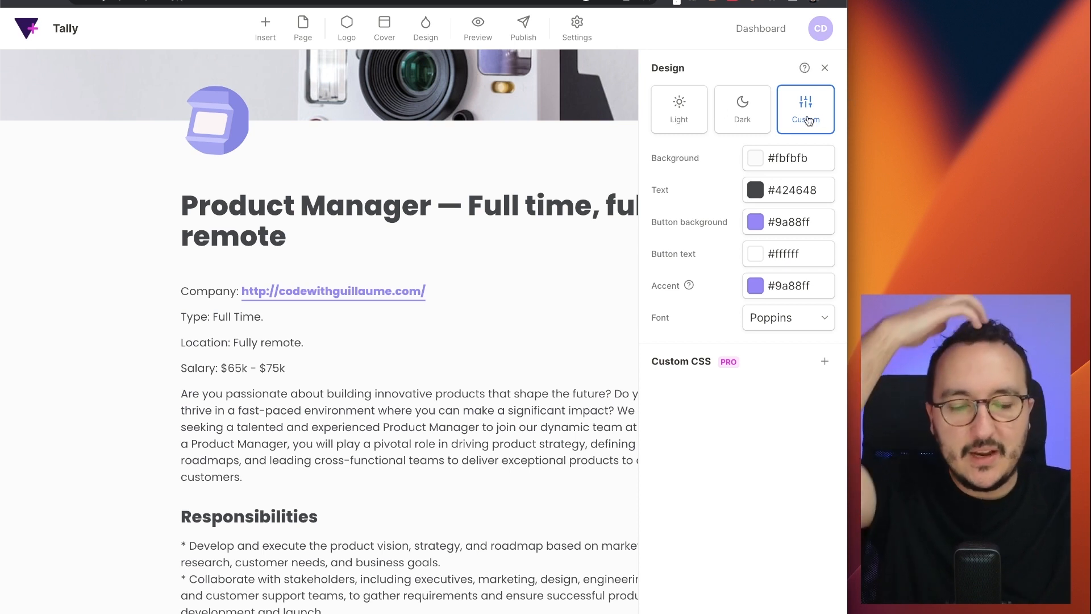
double_click(850, 125)
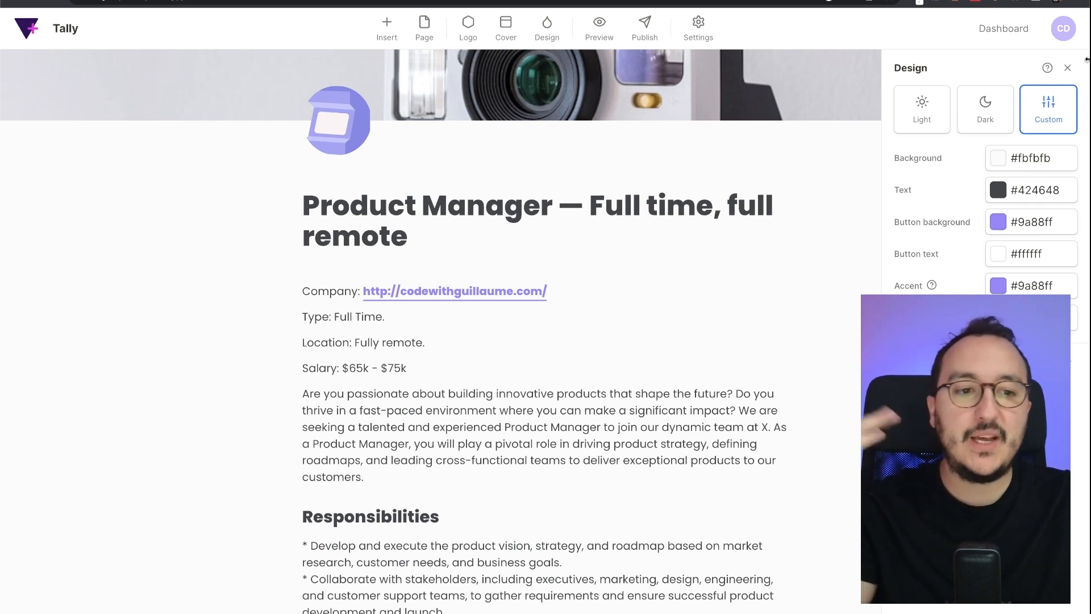
- Close the Design settings and scroll through the styled form in the editor
click(1067, 68)
scroll(545, 253, down, 15)
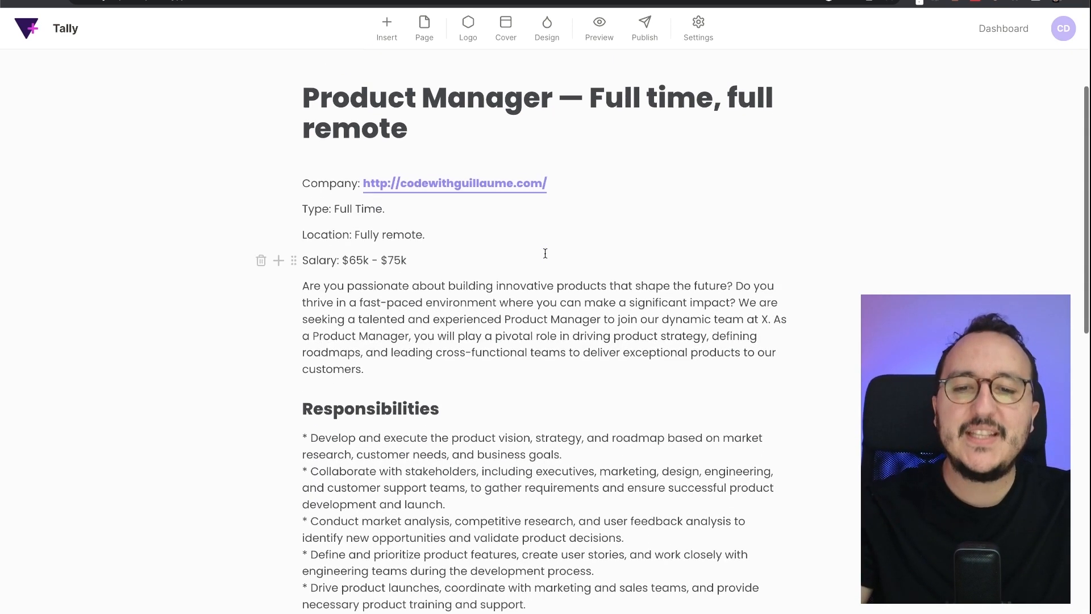
scroll(545, 253, down, 3)
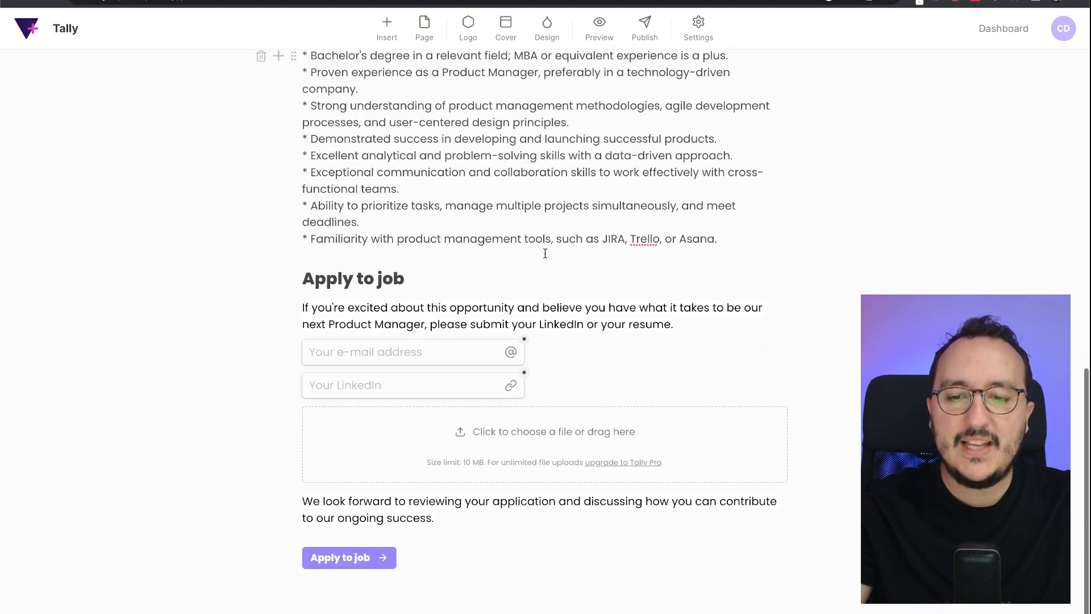
scroll(633, 199, up, 20)
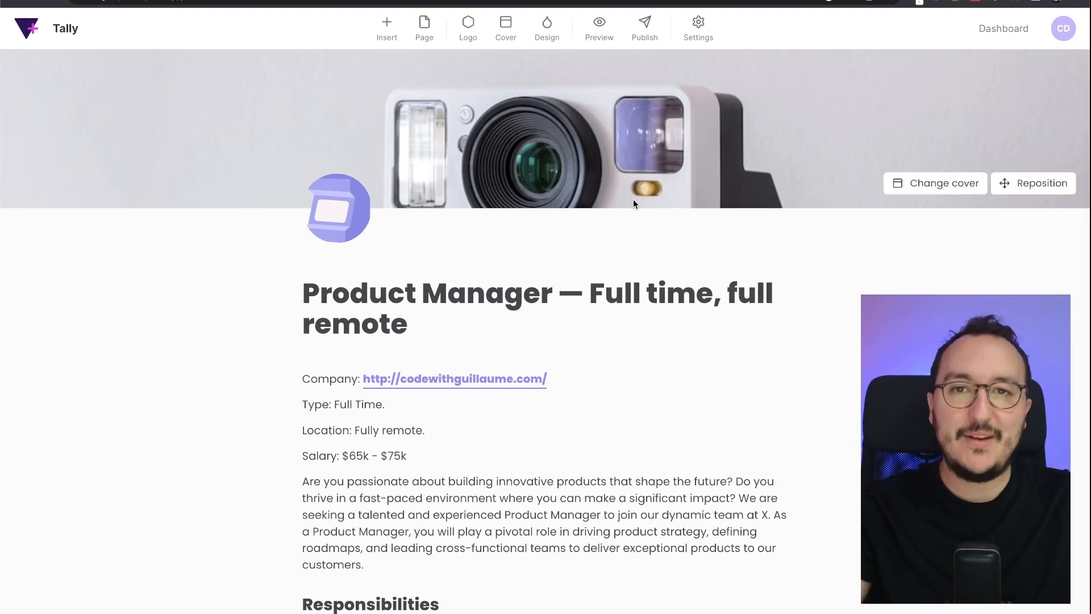
- Preview the form as respondents see it, then return to the editor
click(600, 30)
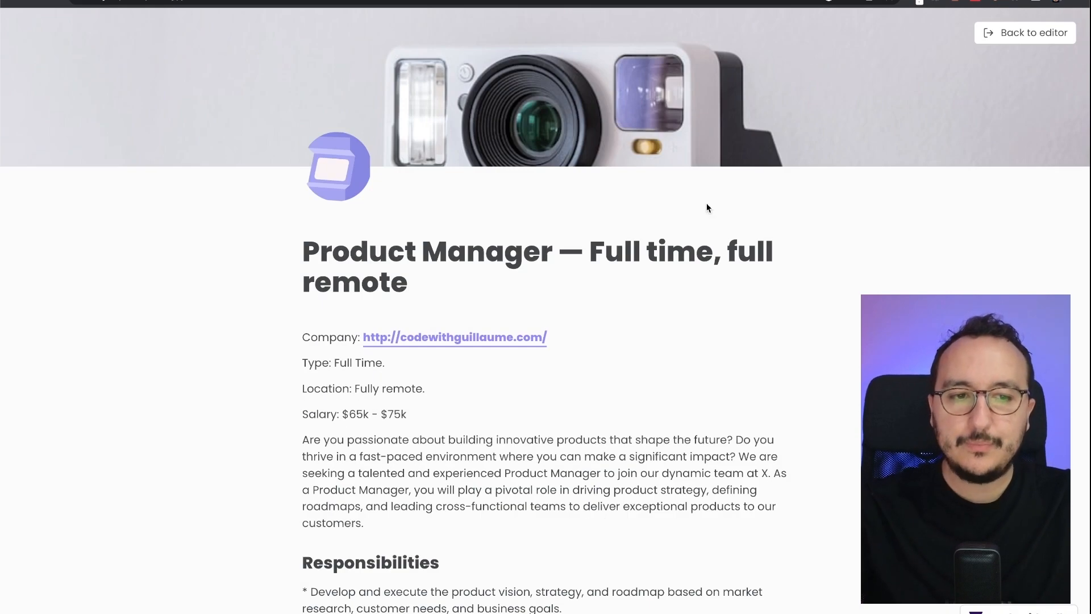
scroll(626, 265, down, 5)
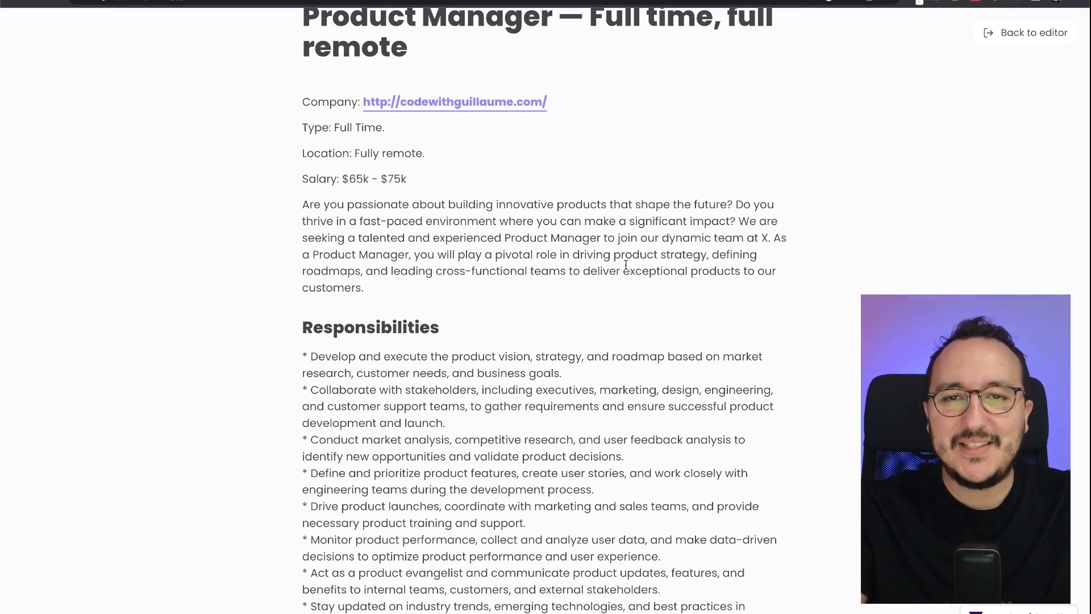
scroll(626, 264, down, 13)
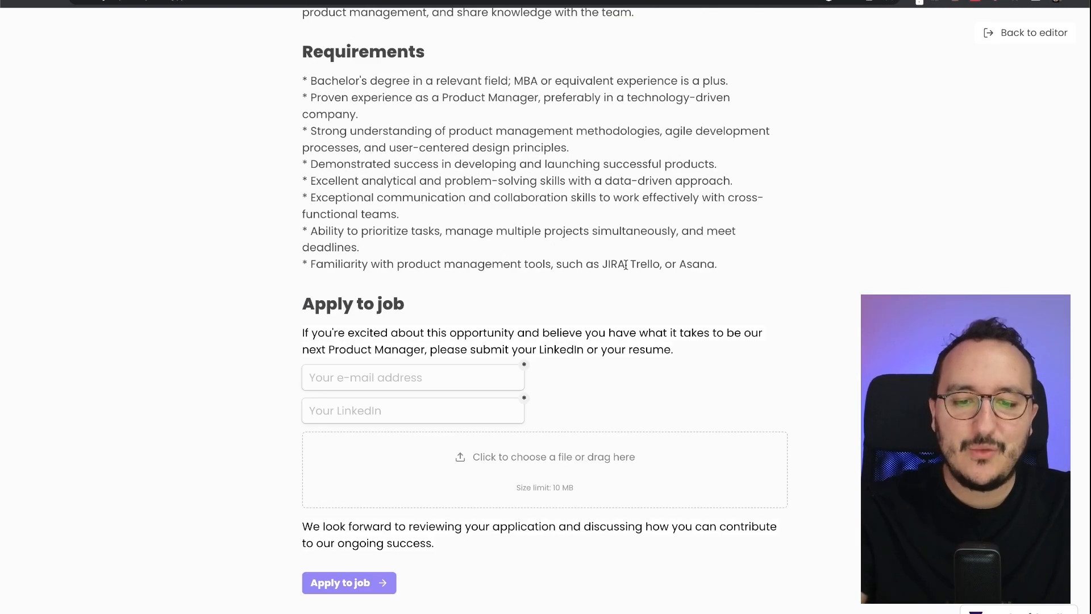
scroll(625, 264, up, 18)
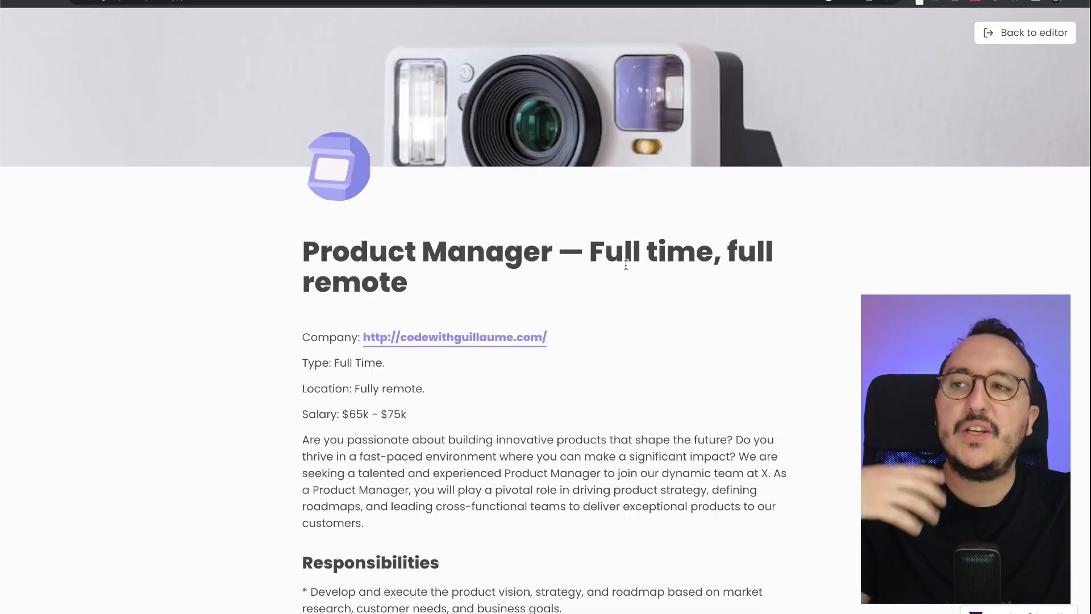
click(1024, 33)
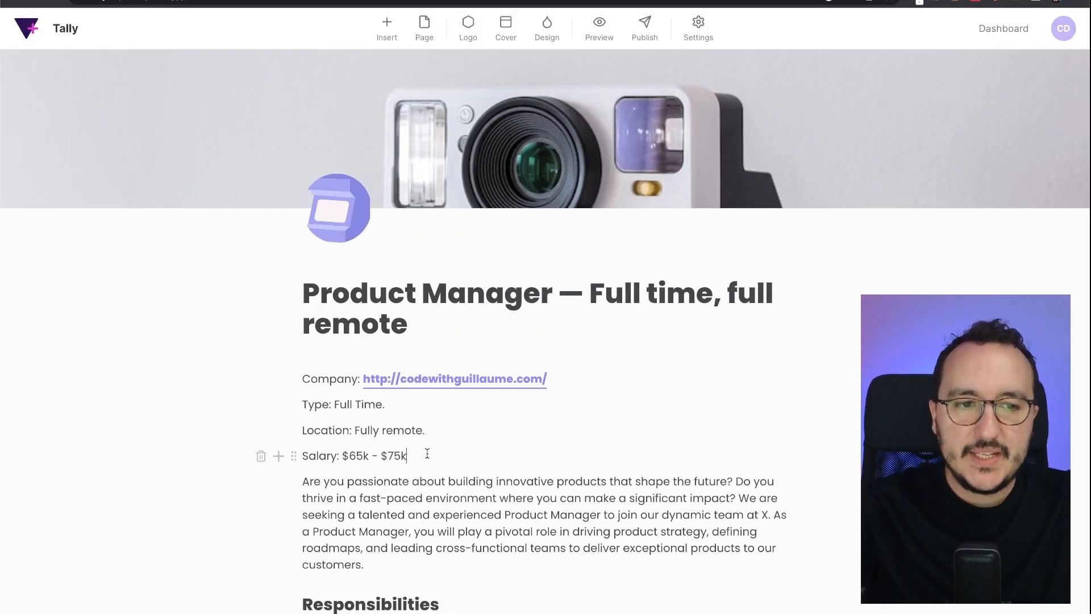
- Insert a divider block below the Salary line using /divider
key(Return)
text(/divi)
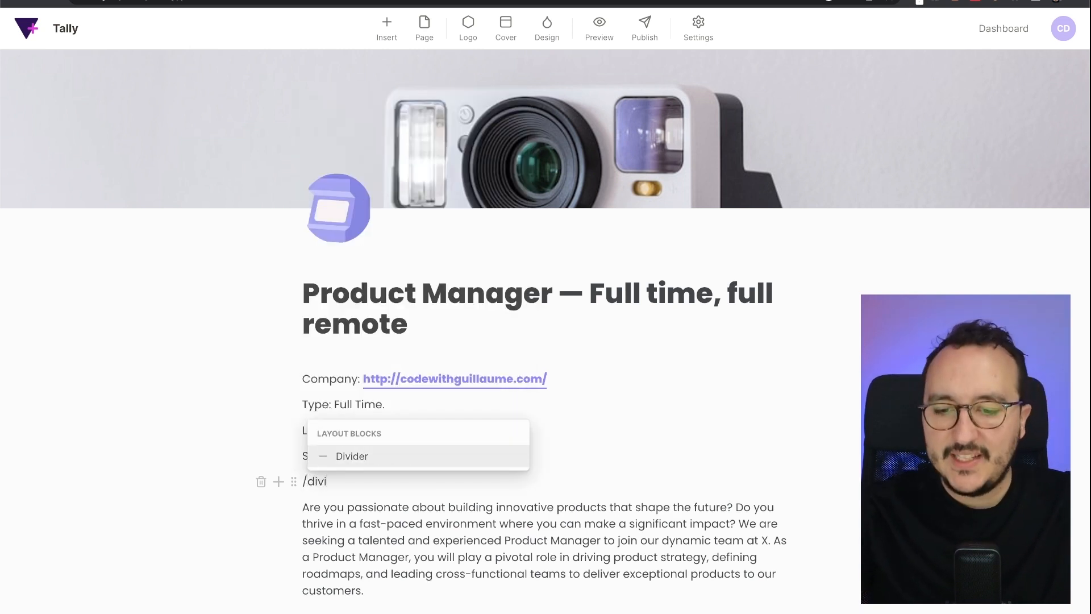
key(Return)
key(BackSpace)
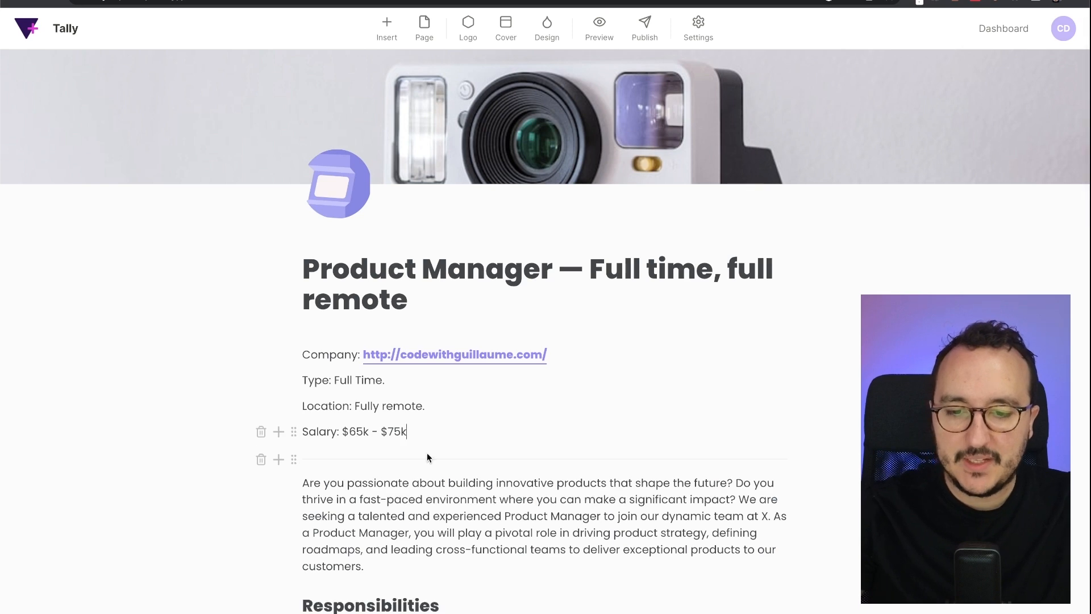
- Drag the company, type, location and salary details beside the intro paragraph as columns
scroll(503, 477, down, 1)
scroll(504, 478, down, 1)
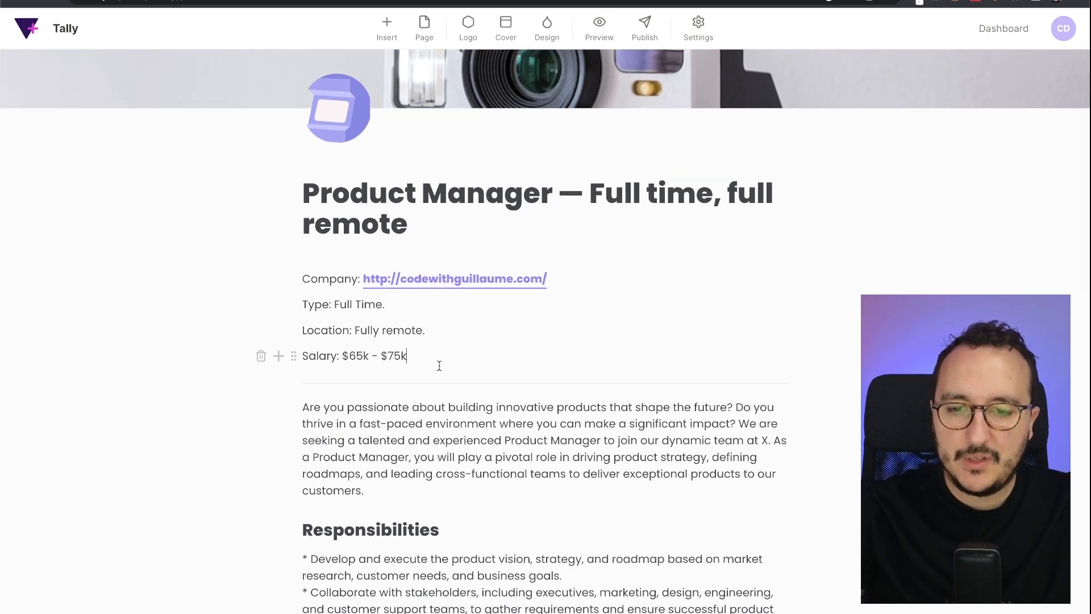
scroll(440, 366, down, 6)
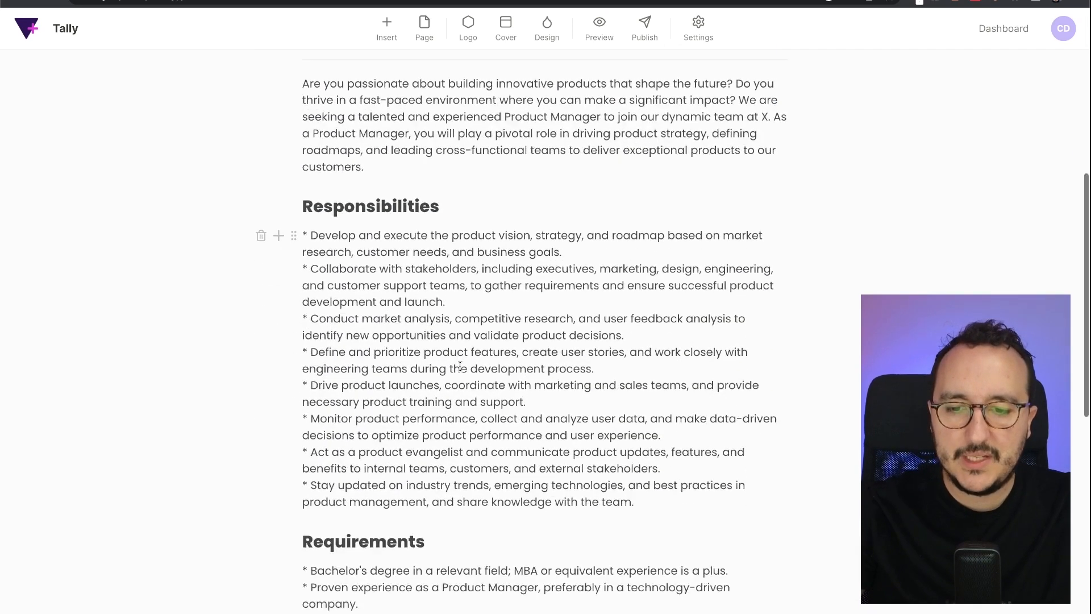
scroll(415, 197, up, 8)
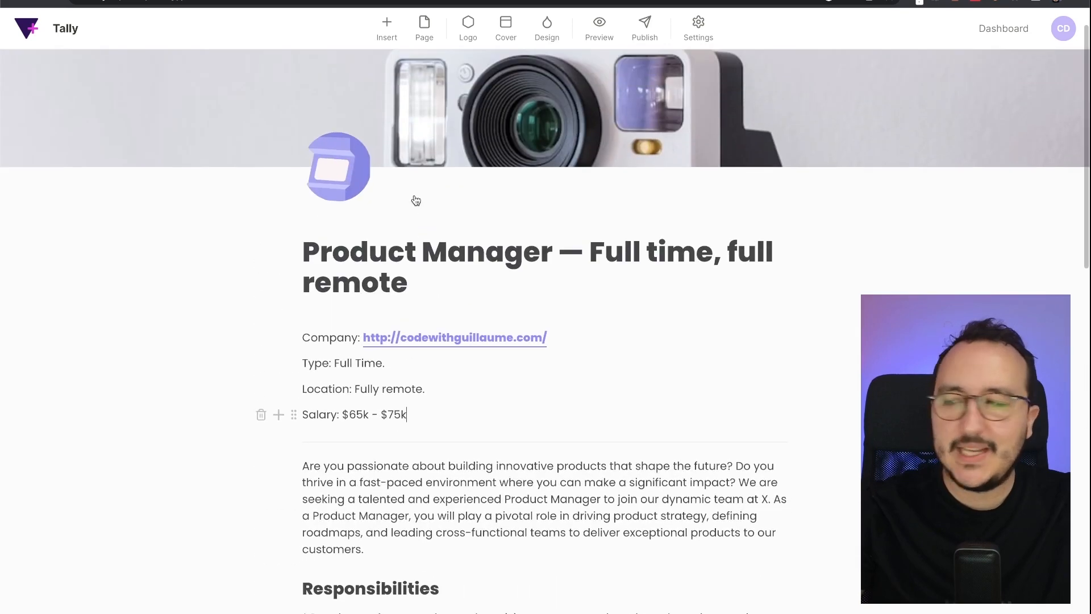
scroll(415, 200, down, 3)
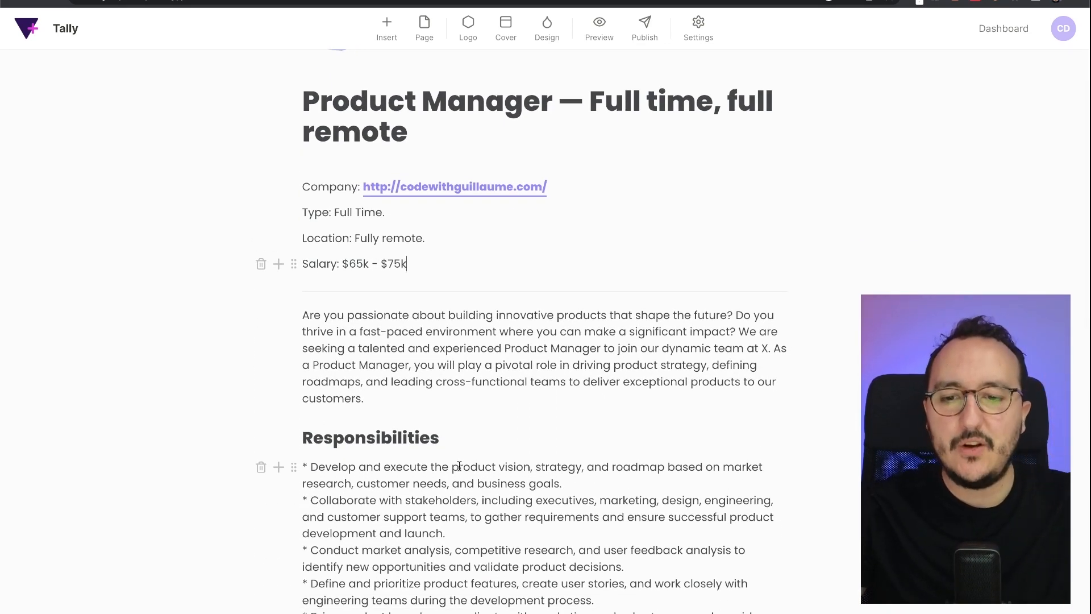
drag(293, 318, 397, 304)
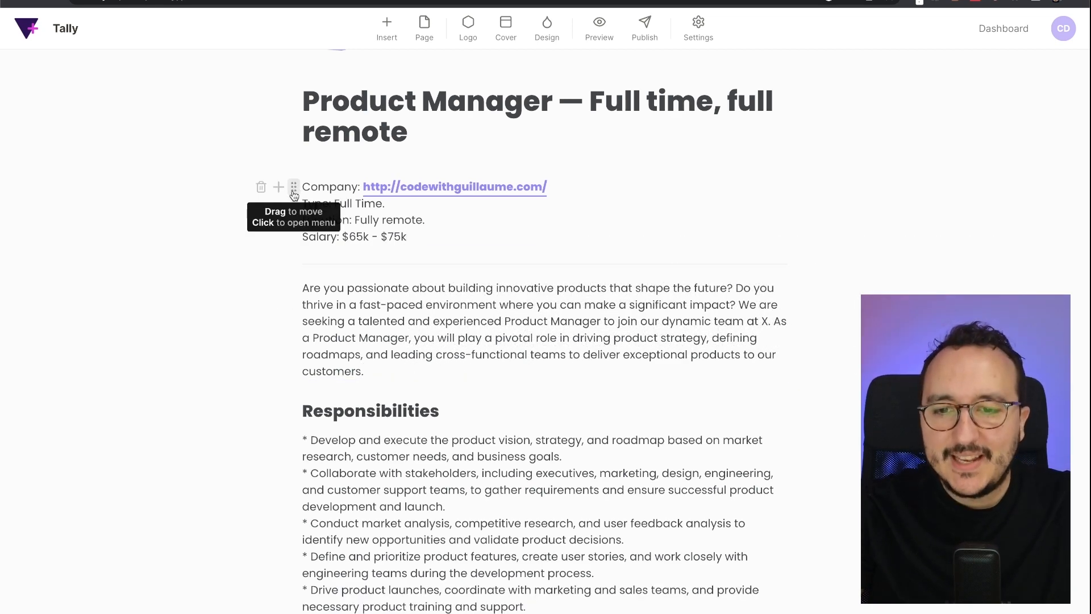
drag(294, 194, 297, 325)
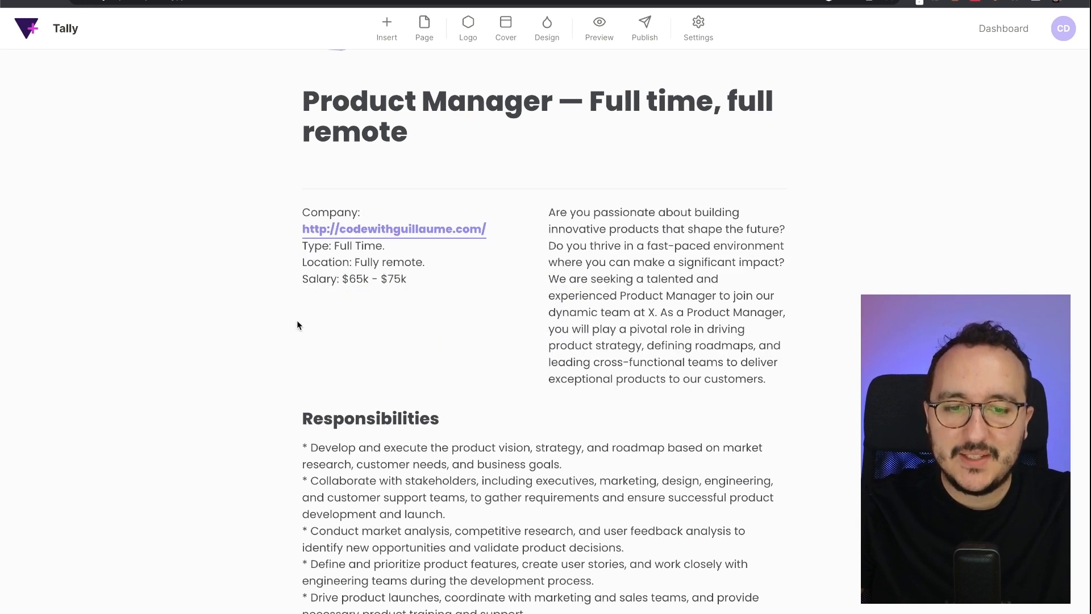
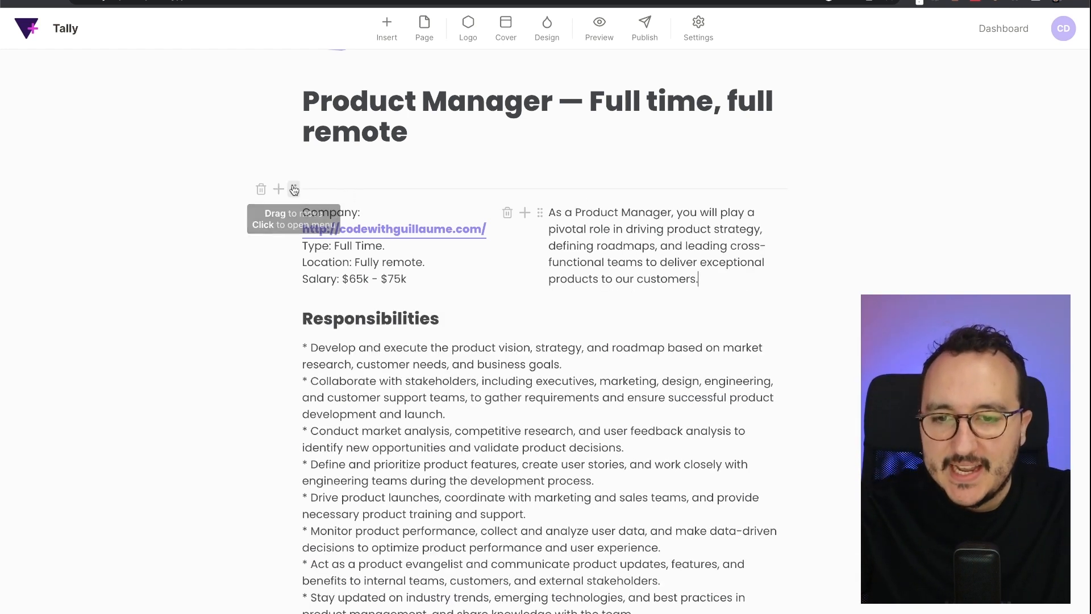
- Move the job details columns block, then italicise the website URL and revert it to plain text
drag(294, 189, 322, 292)
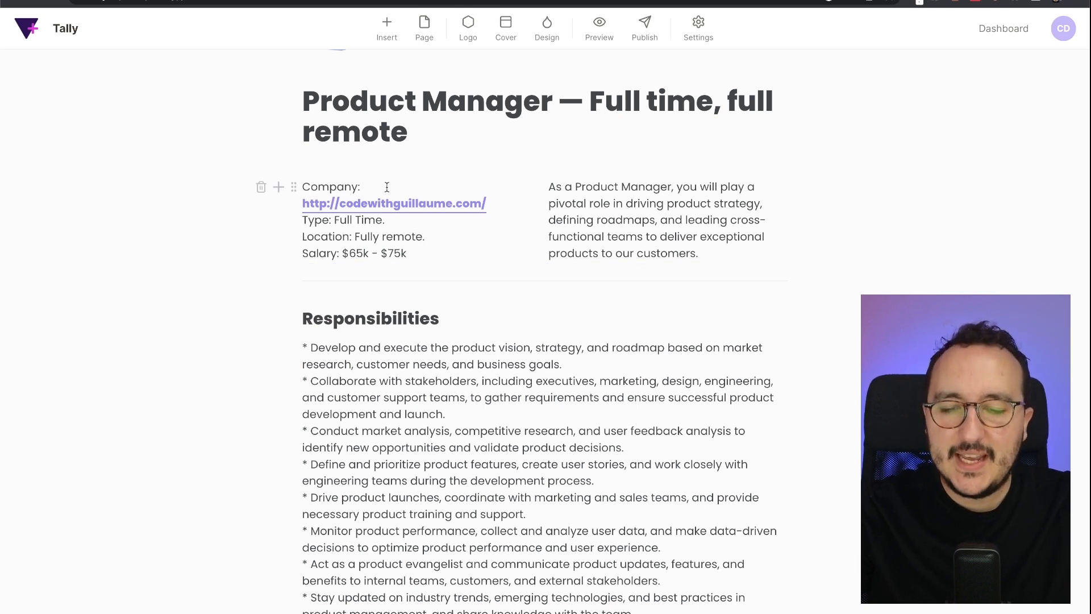
drag(493, 203, 303, 188)
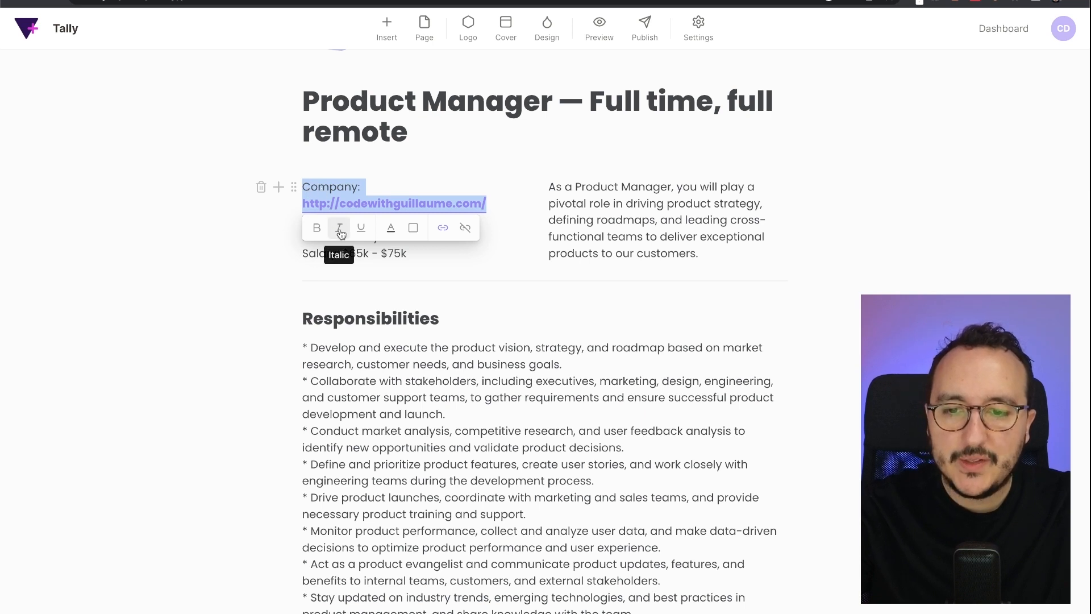
click(505, 195)
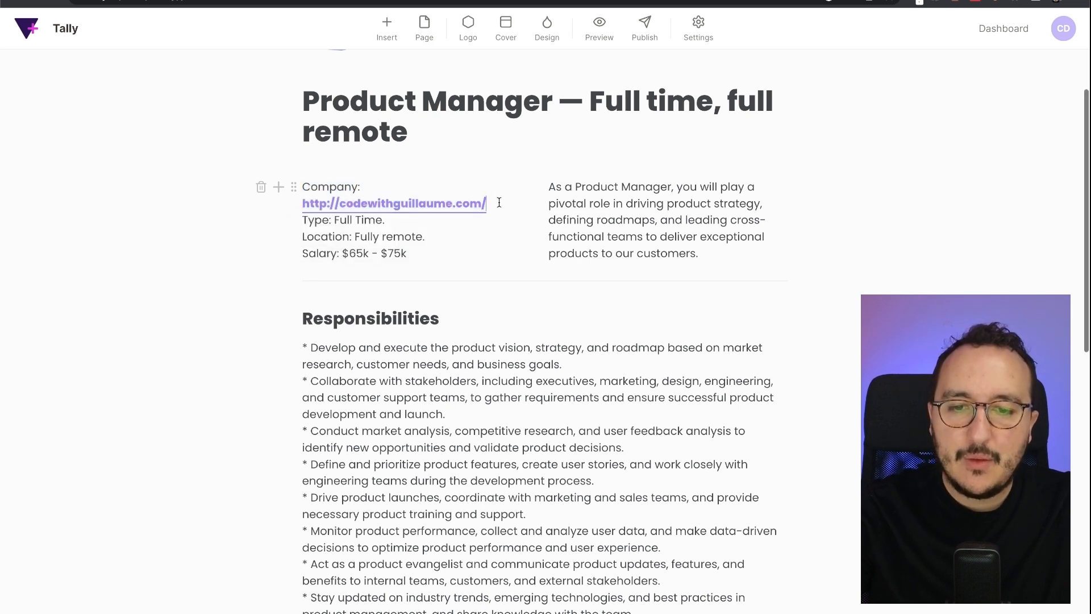
drag(499, 203, 302, 203)
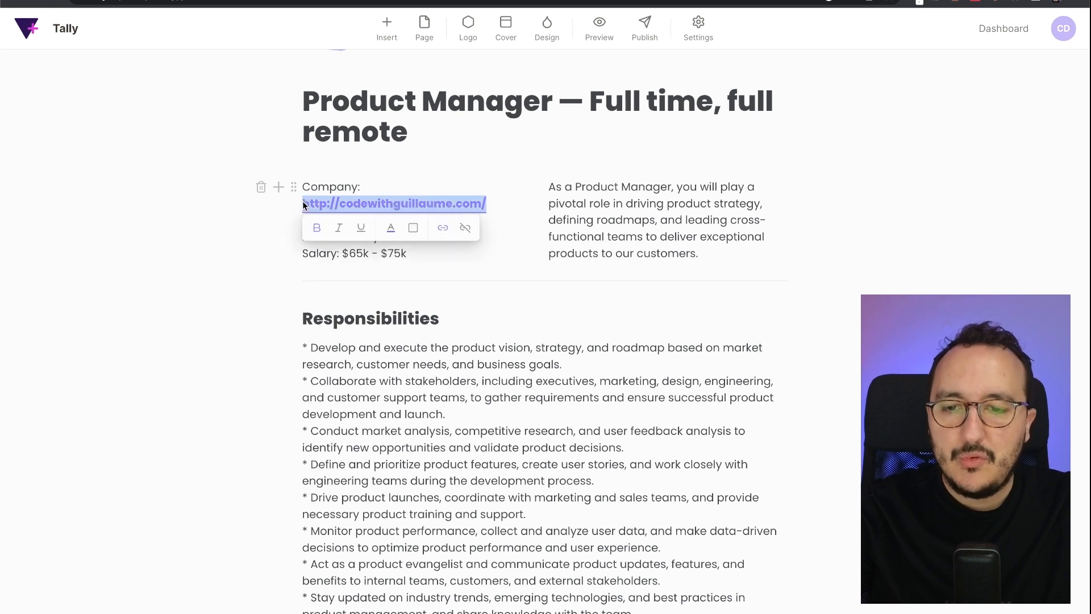
click(341, 229)
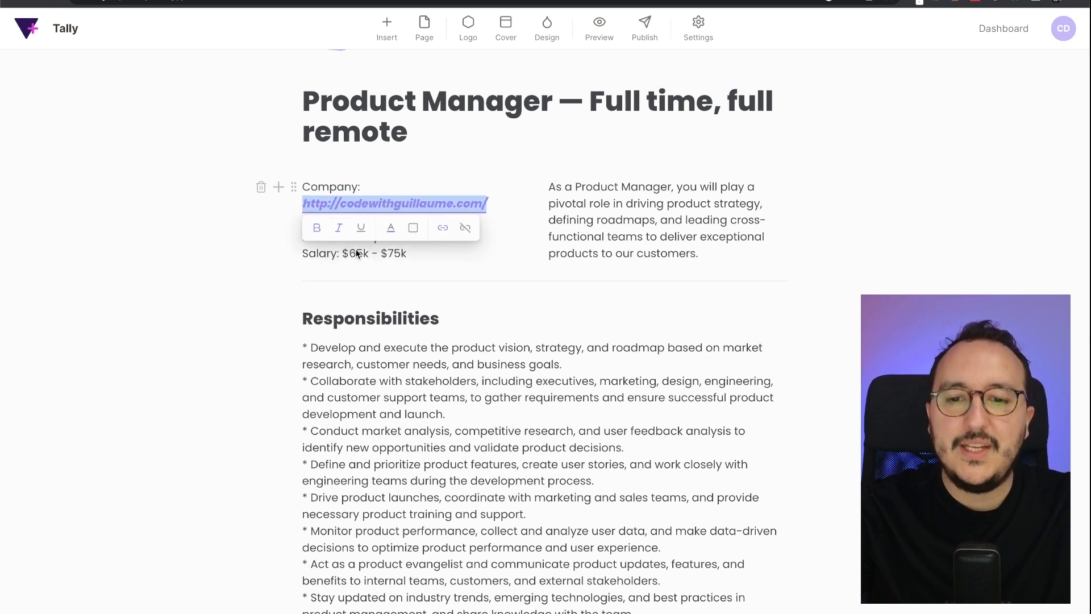
click(339, 228)
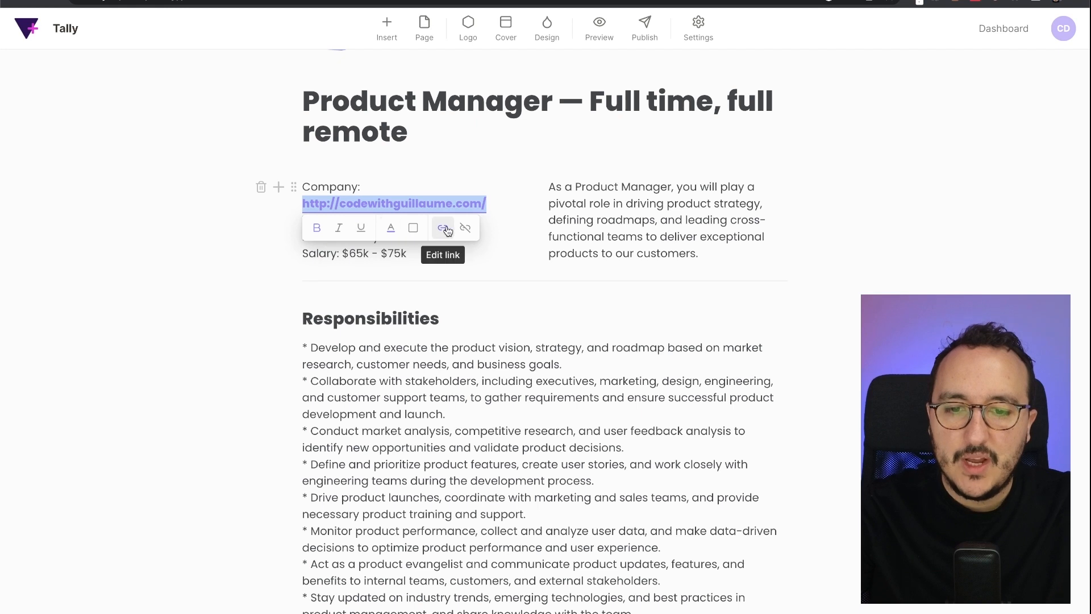
click(438, 251)
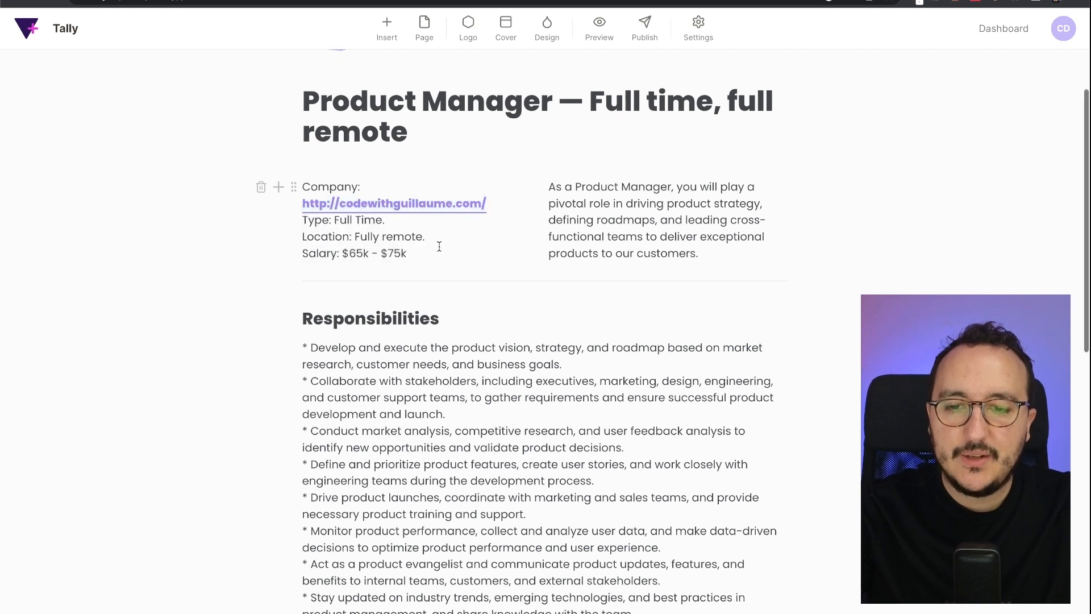
- Bold the Company, Location, Type and Salary labels in the job details
double_click(312, 188)
click(315, 218)
double_click(322, 236)
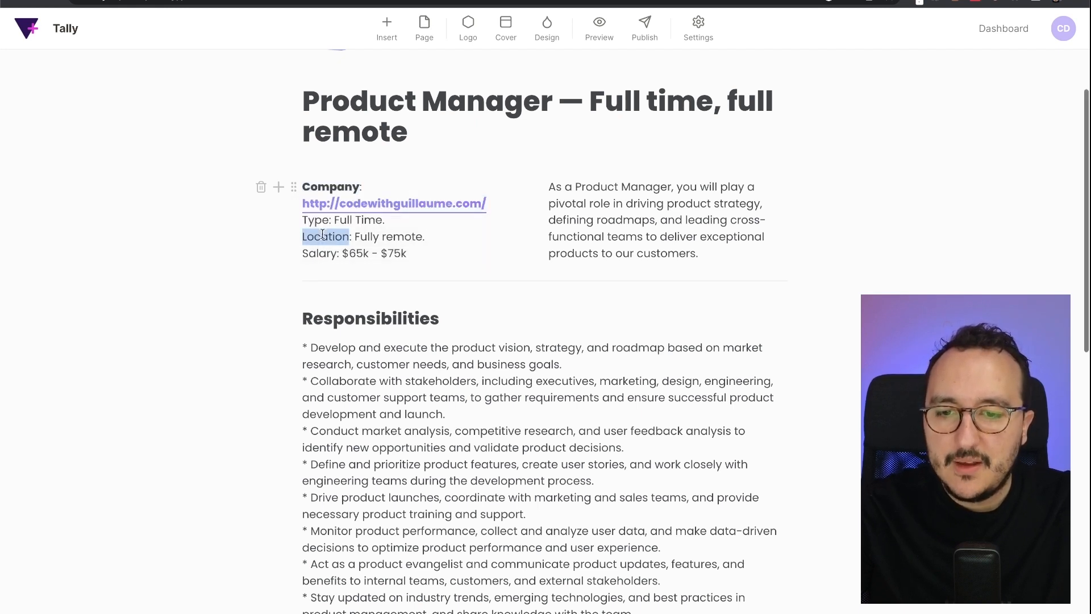
click(316, 268)
double_click(316, 221)
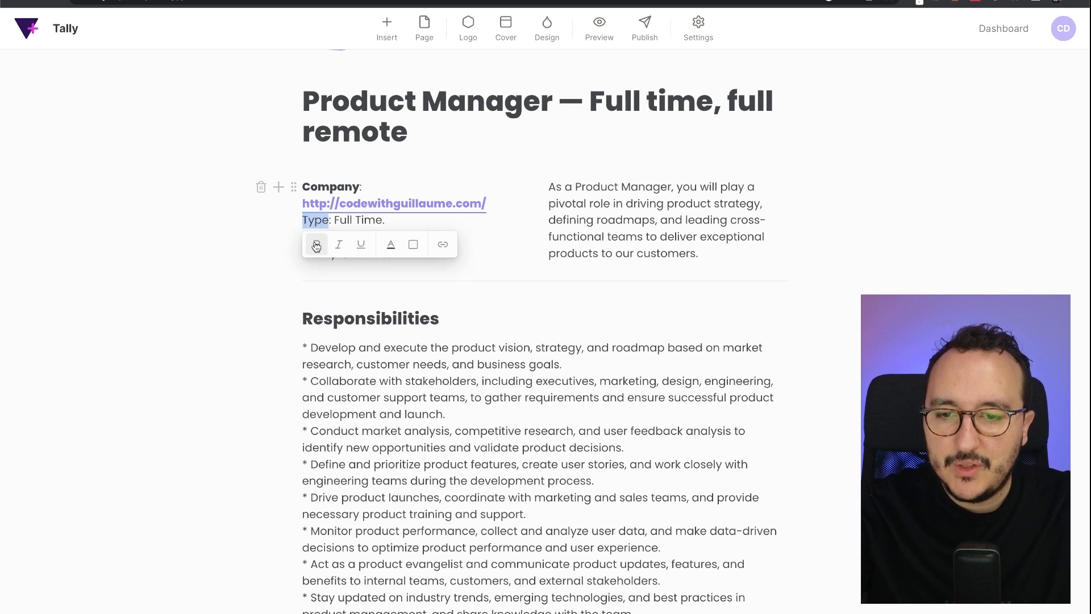
click(316, 246)
click(321, 254)
double_click(321, 254)
click(313, 279)
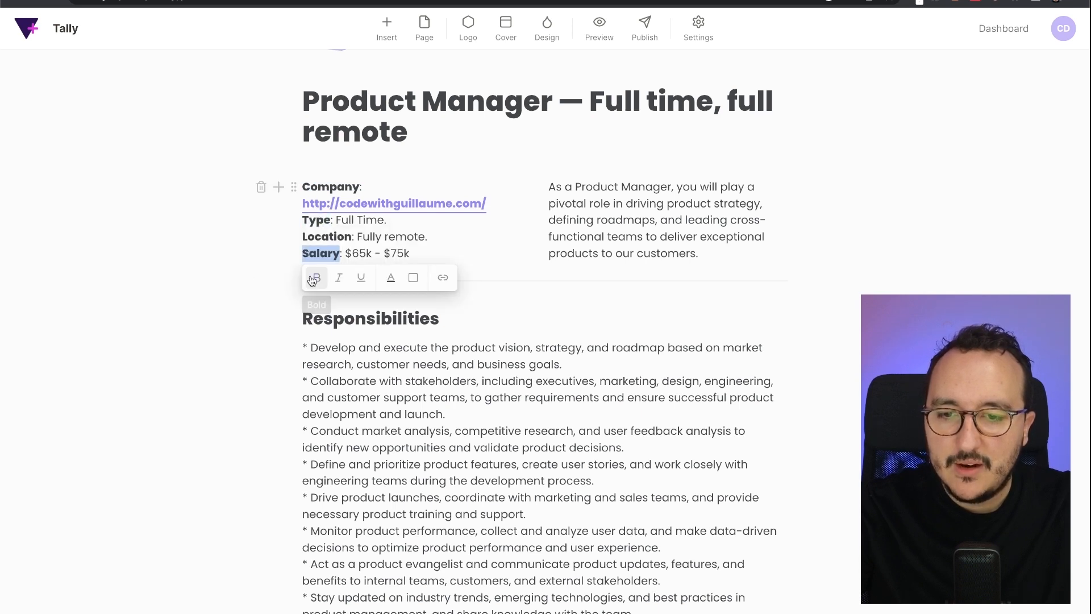
click(445, 248)
scroll(445, 250, up, 3)
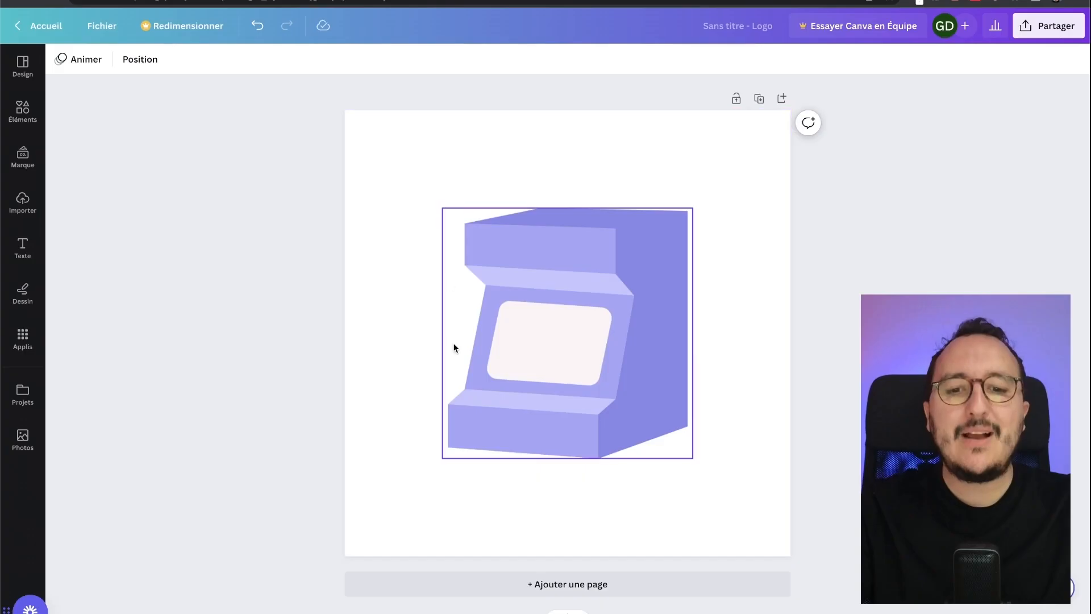
- Check the purple arcade logo on its Canva canvas, then bring up Tally's form logo upload window
click(558, 261)
click(687, 191)
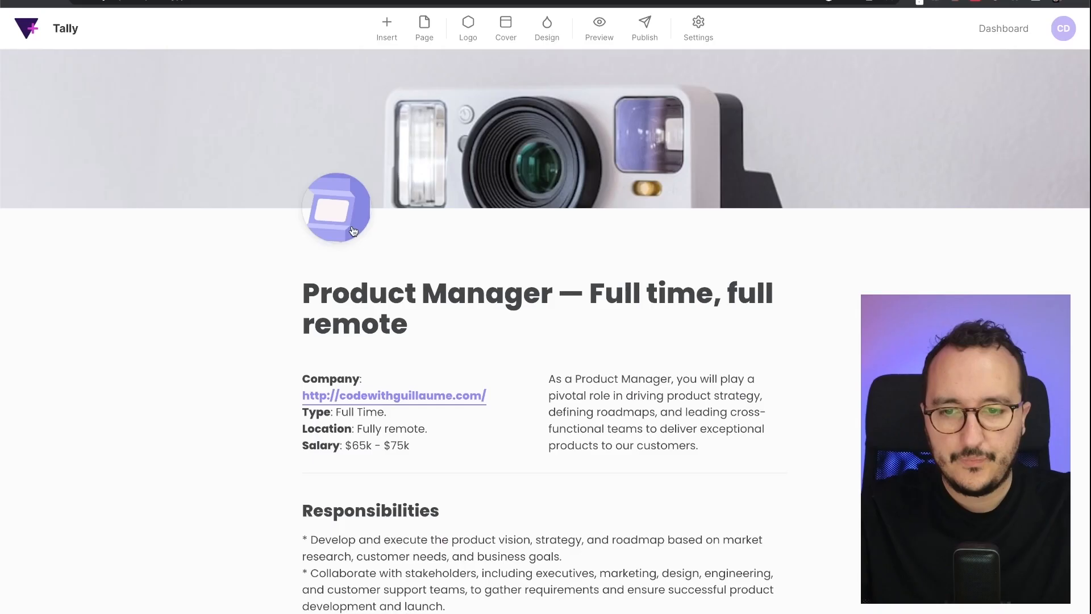
click(352, 229)
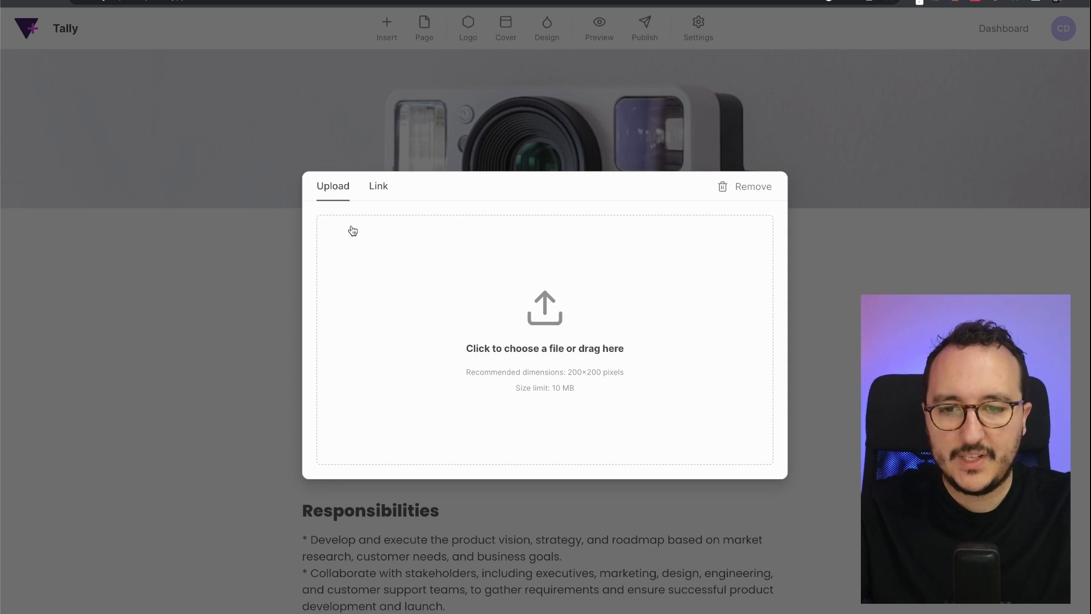
- Upload logo.png as the form logo and replace the cover with an Unsplash photo of hands at a laptop
click(497, 308)
double_click(226, 105)
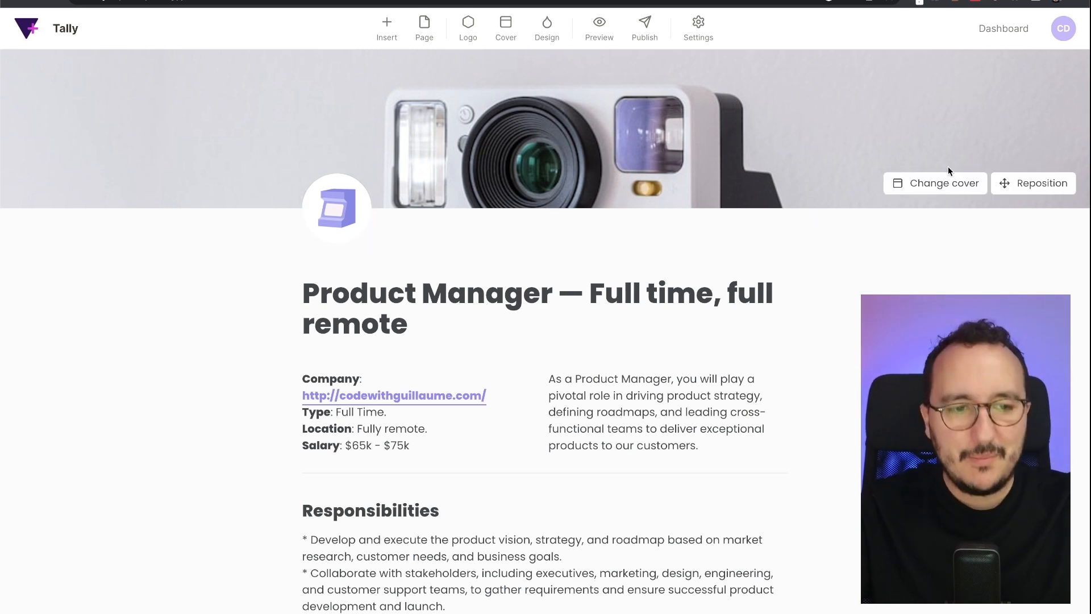
click(943, 180)
click(431, 193)
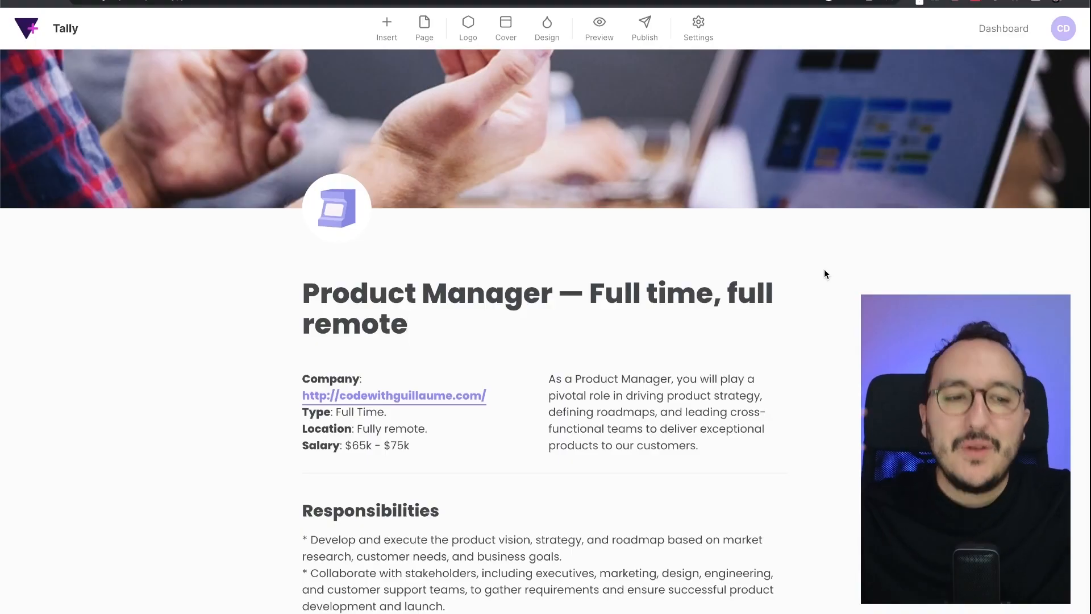
scroll(824, 268, down, 10)
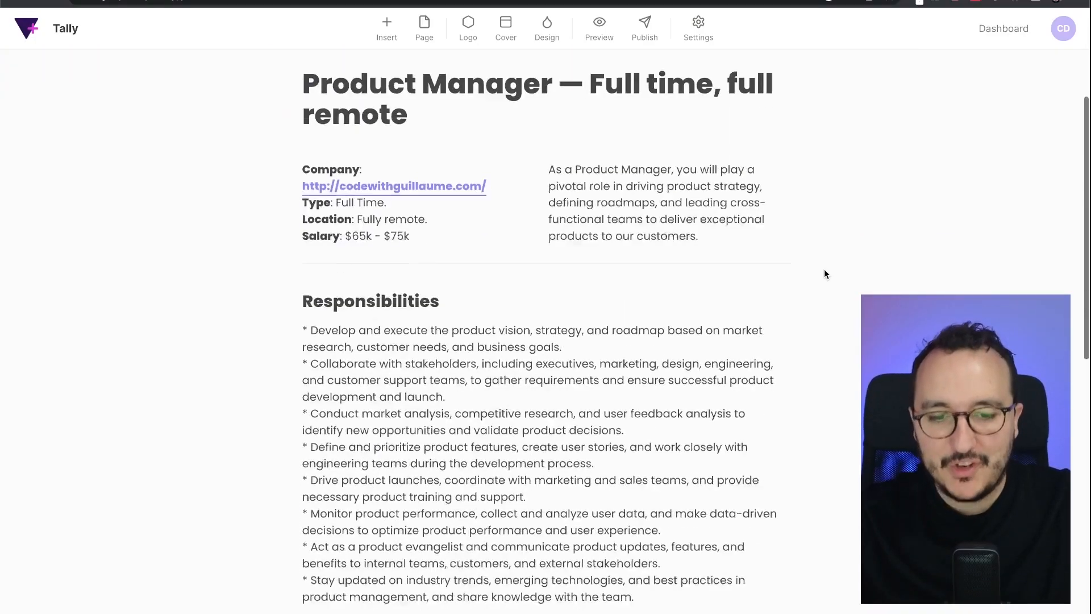
scroll(825, 269, down, 4)
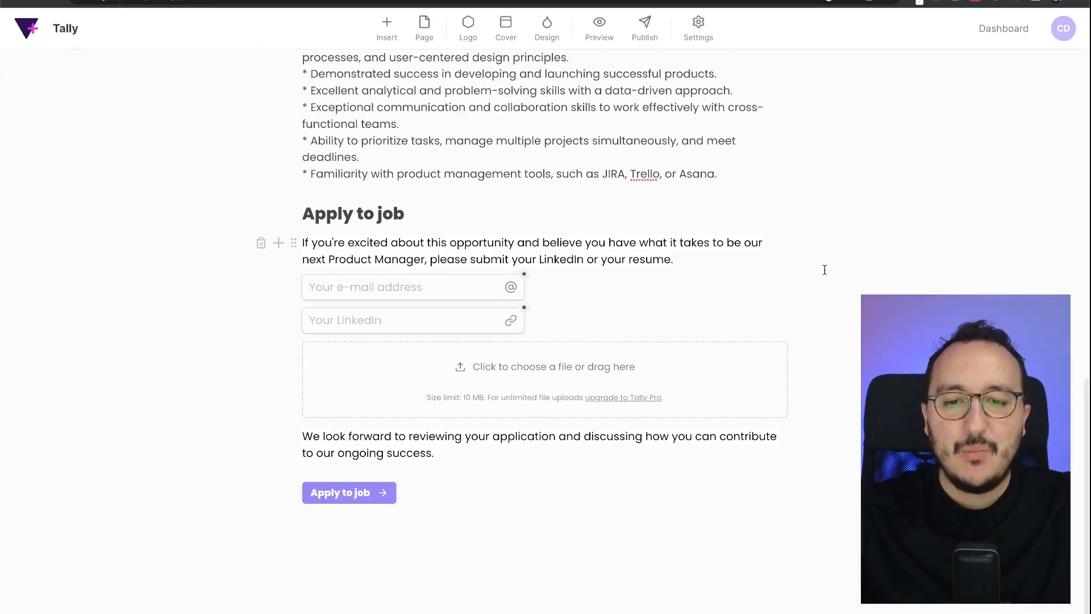
scroll(824, 269, up, 8)
scroll(824, 269, up, 7)
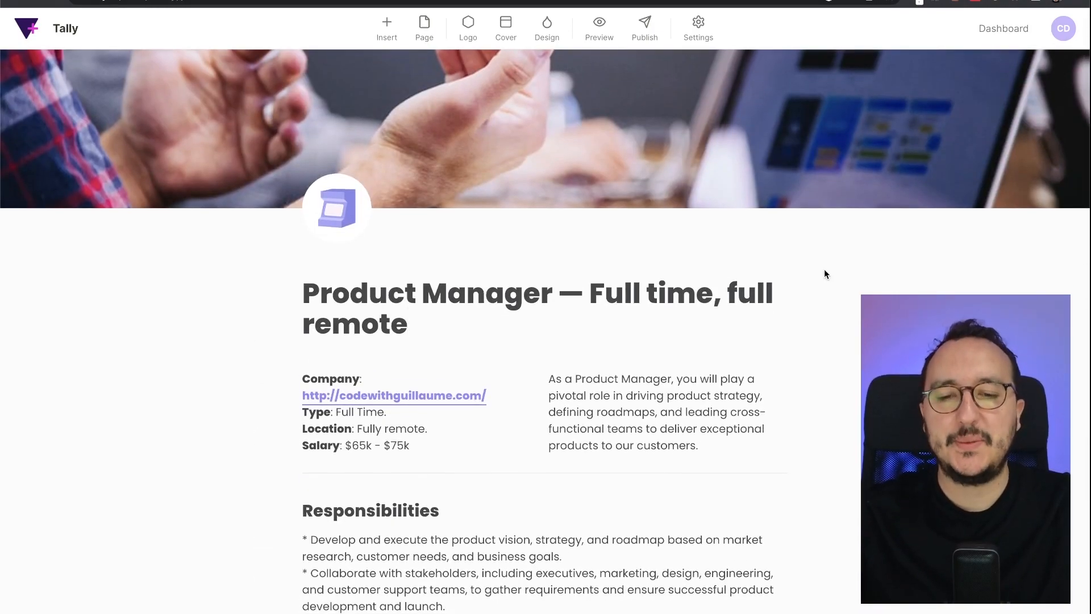
mouse_move(715, 105)
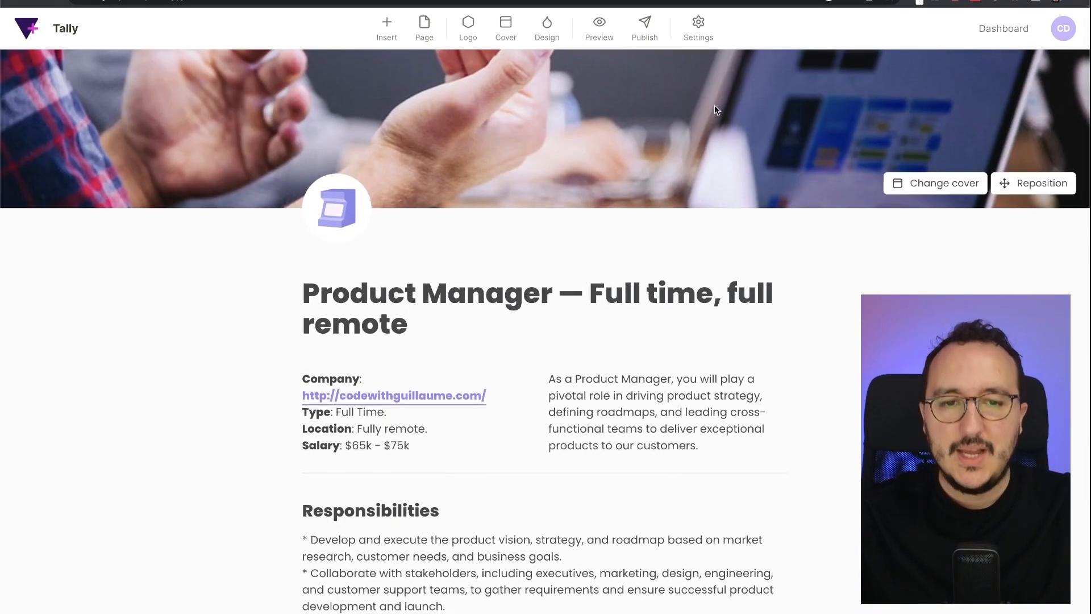
- Switch on the progress bar in the form settings, save, and return to the editor
click(704, 38)
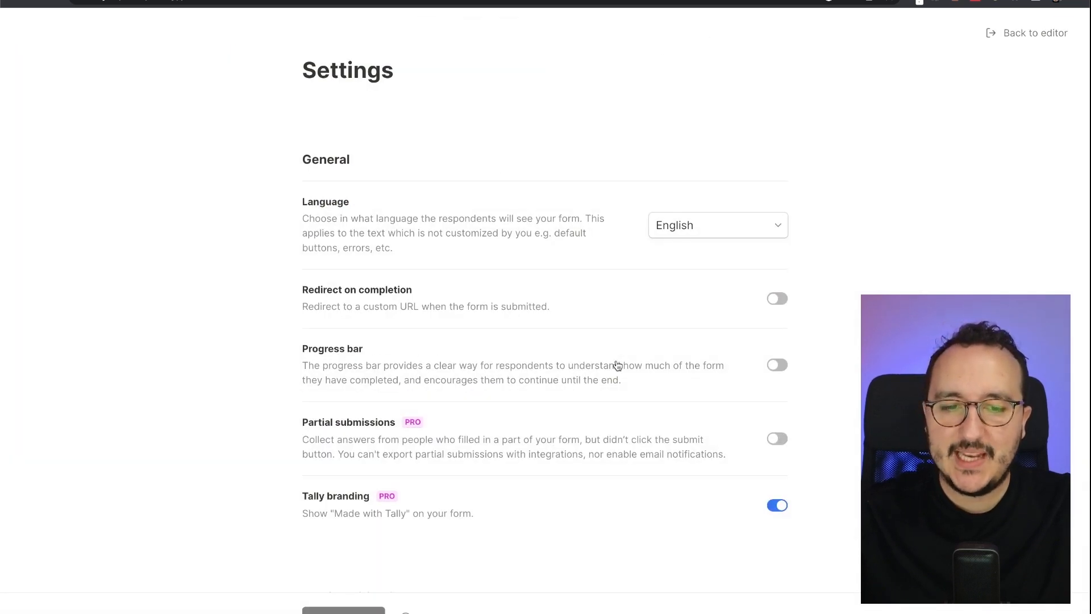
click(780, 367)
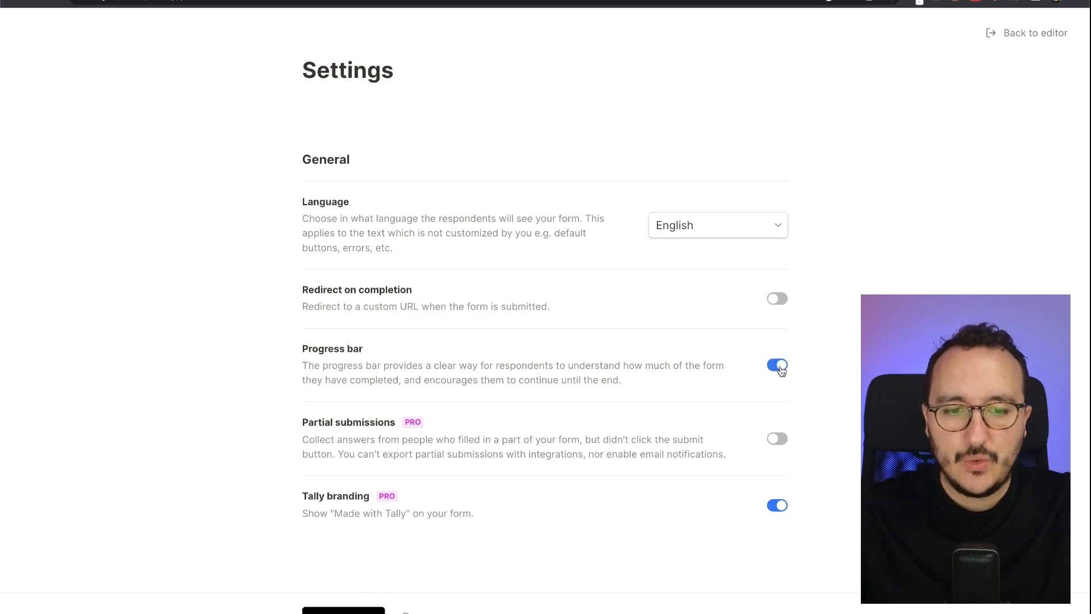
click(330, 612)
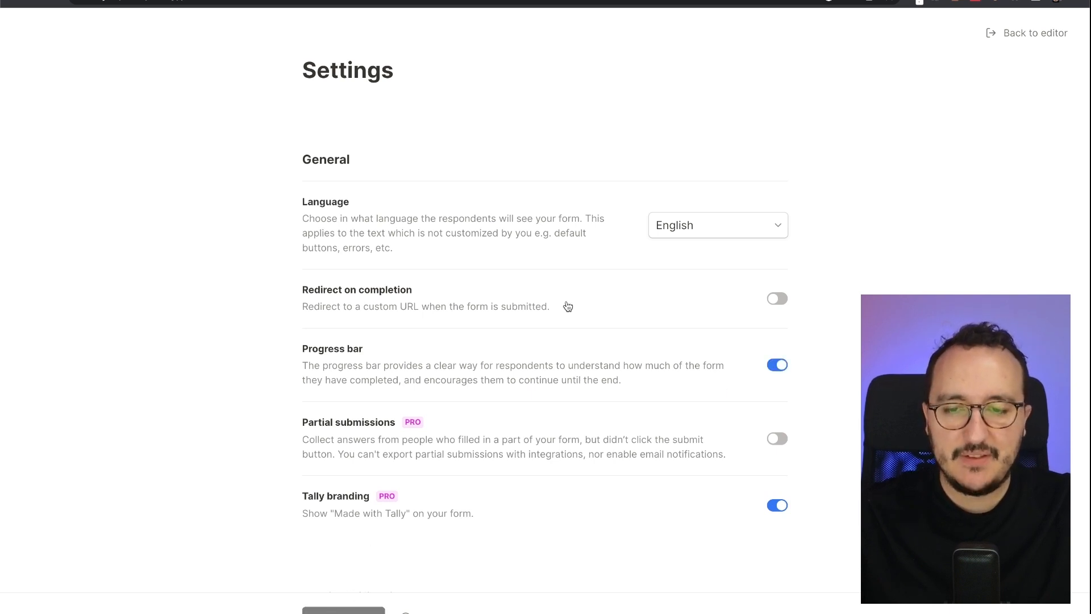
click(1008, 35)
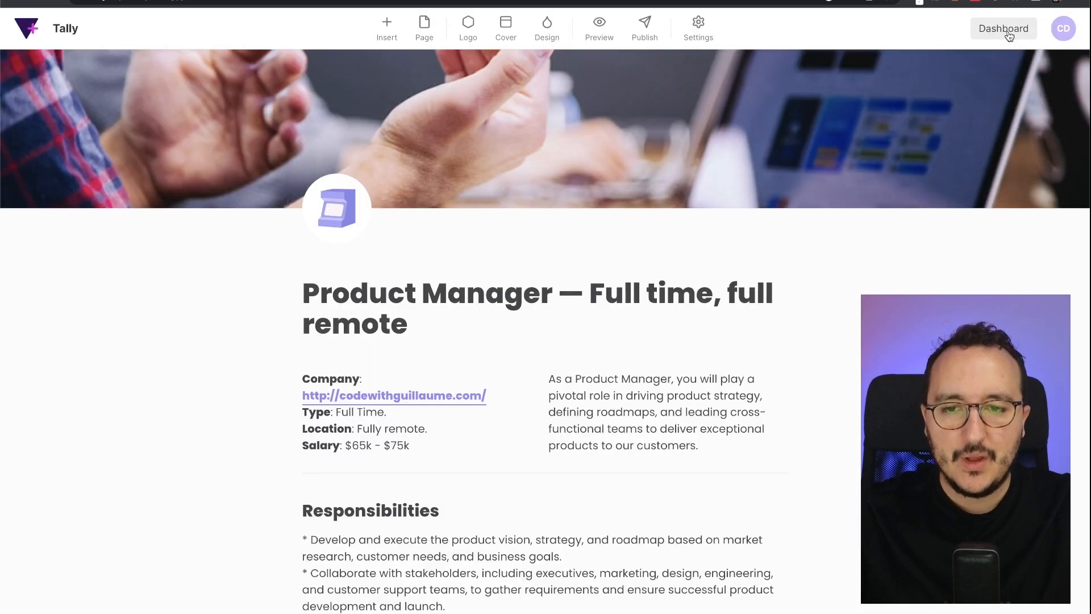
scroll(817, 269, down, 10)
scroll(817, 269, up, 10)
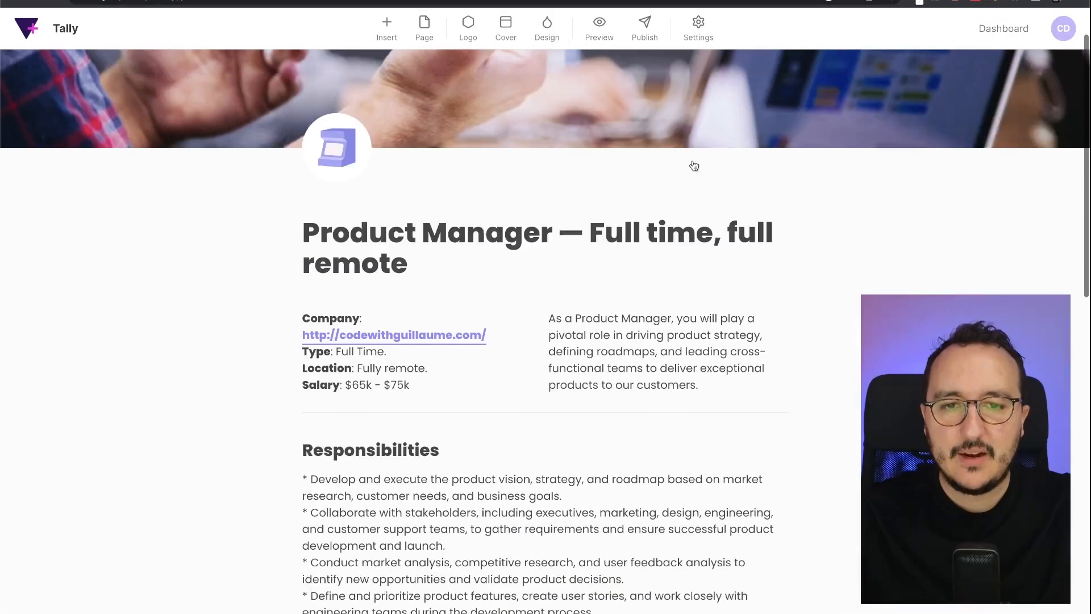
- Preview the form and enter test text in the e-mail and LinkedIn fields
click(595, 26)
scroll(609, 69, down, 10)
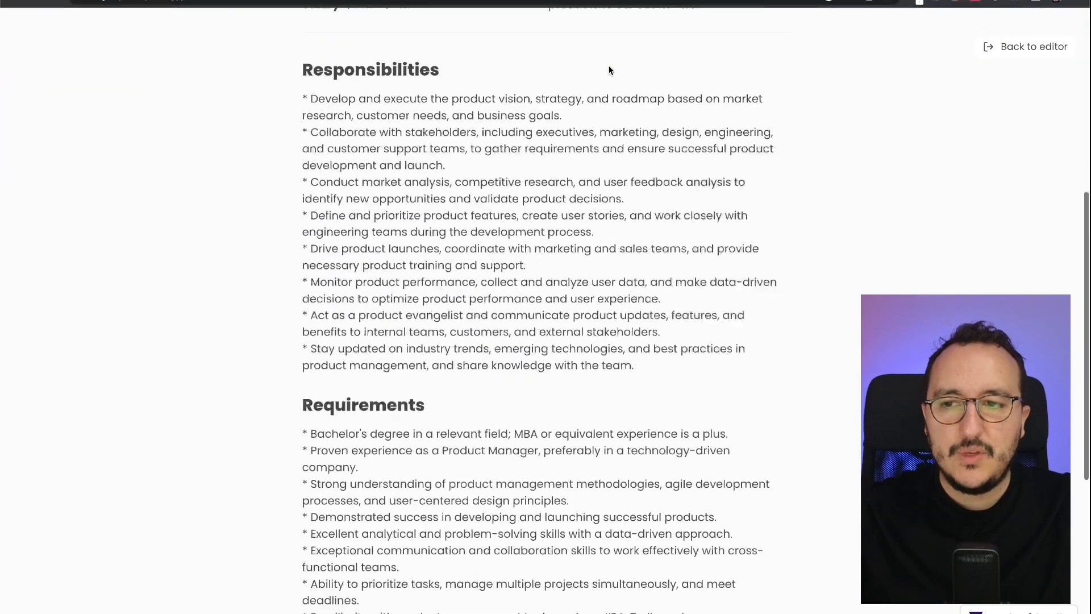
scroll(609, 62, up, 10)
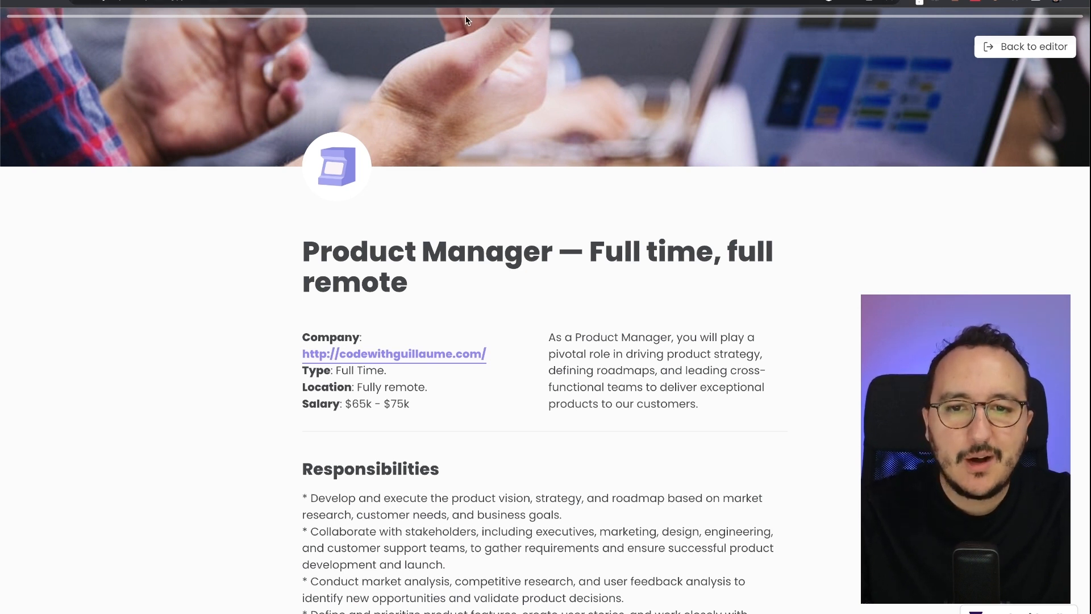
scroll(621, 163, down, 10)
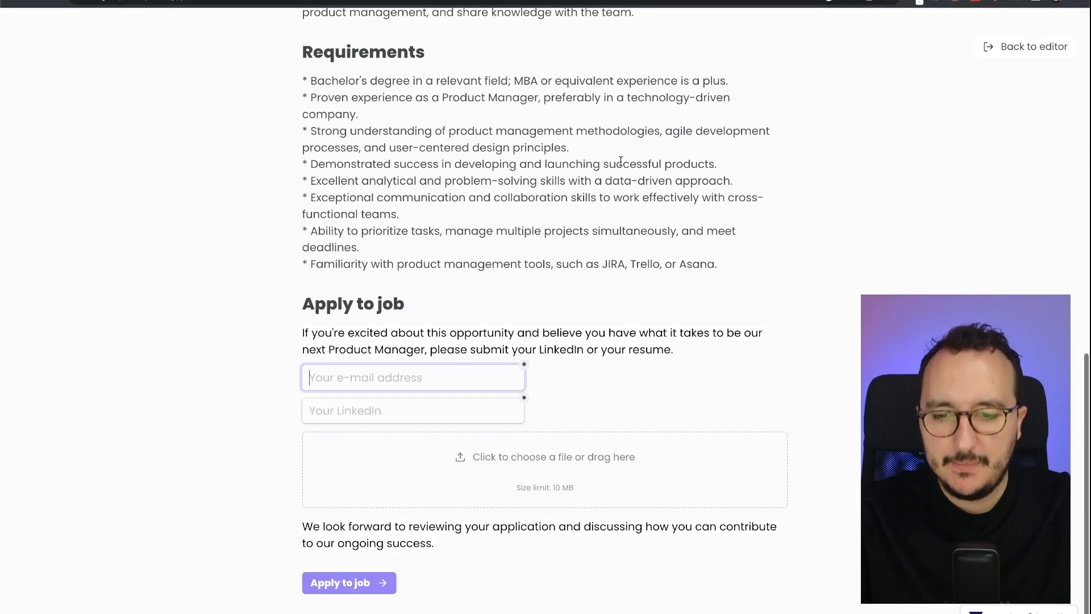
text(fsdfsd)
scroll(523, 279, up, 4)
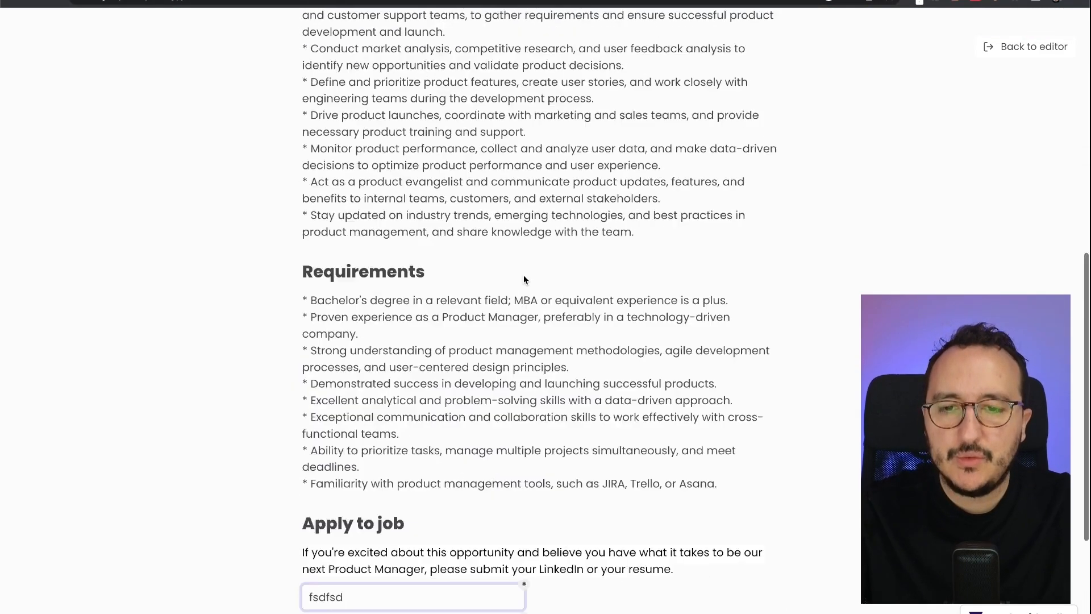
scroll(524, 275, up, 9)
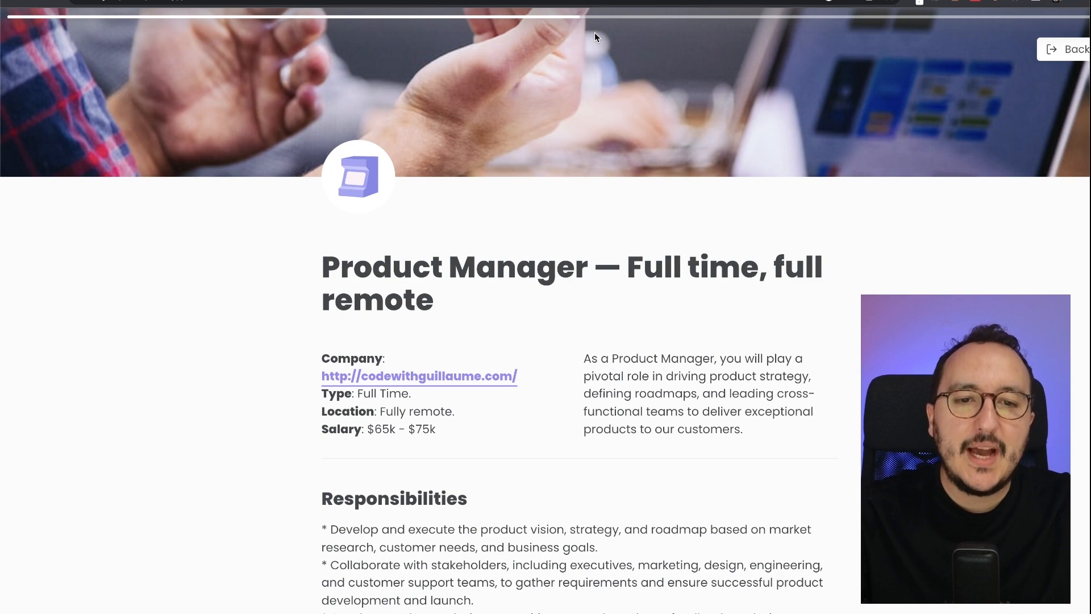
scroll(606, 216, down, 15)
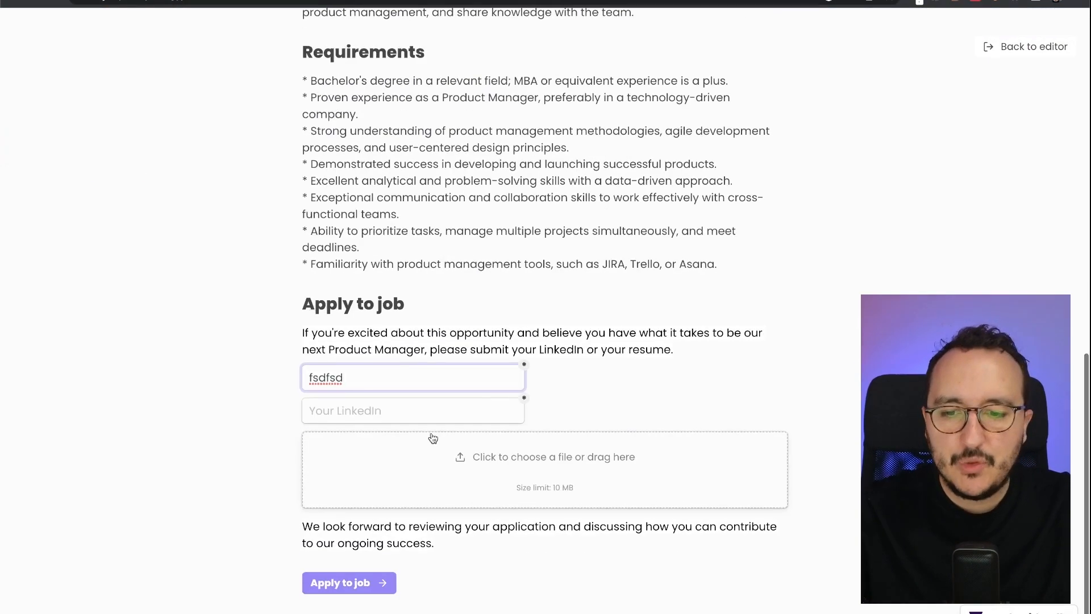
click(431, 412)
text(fds)
scroll(431, 411, up, 15)
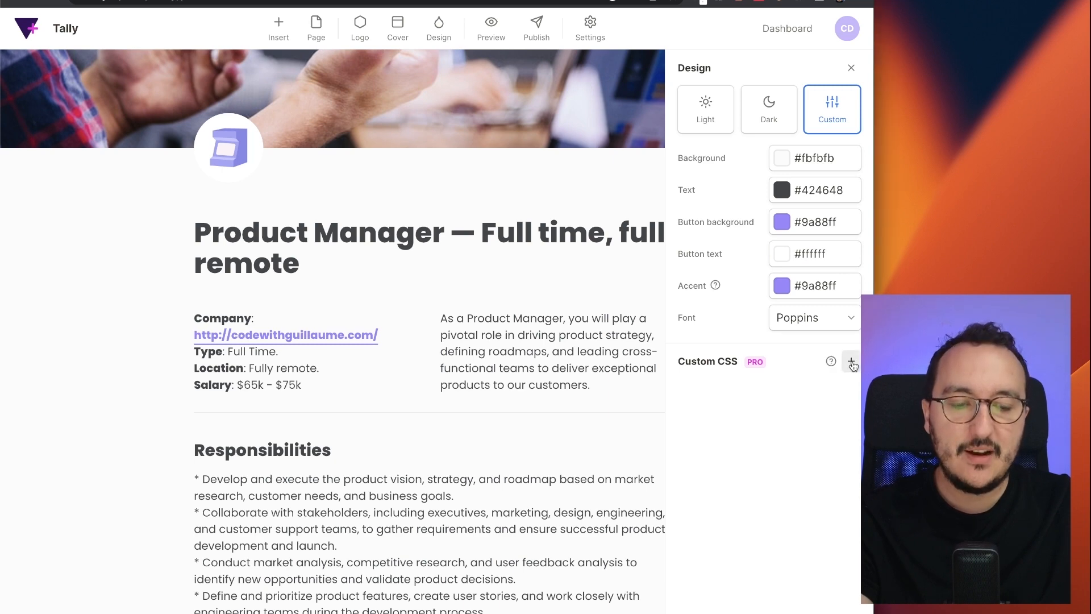
- Try adding custom CSS, dismiss the Pro upgrade offer, and select the accent colour's hex value
click(851, 362)
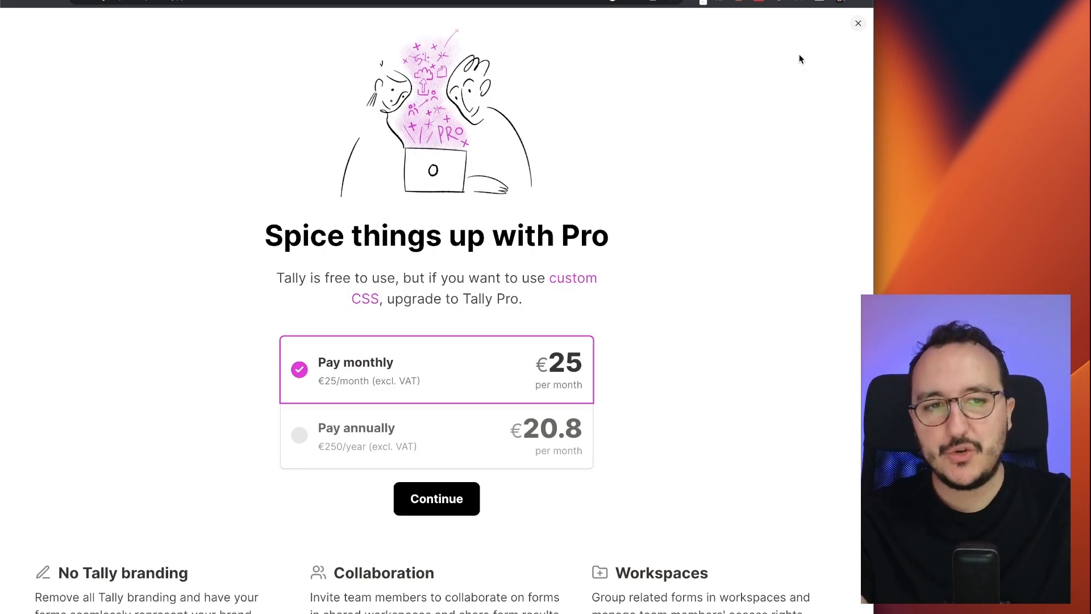
click(858, 25)
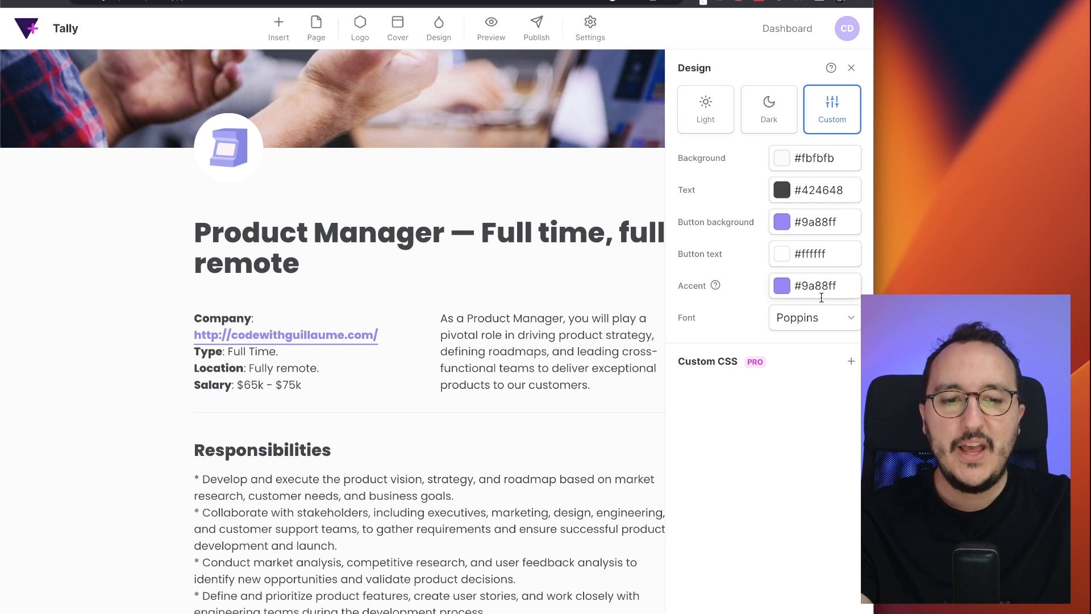
double_click(822, 285)
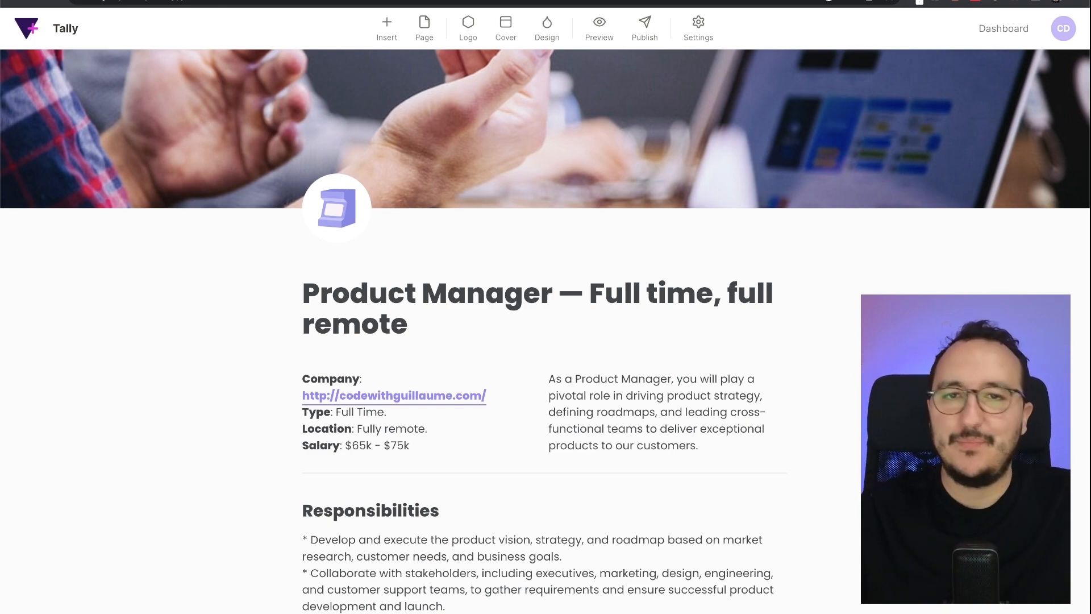
- Add a second page to the form and make it the thank-you page
scroll(892, 224, down, 15)
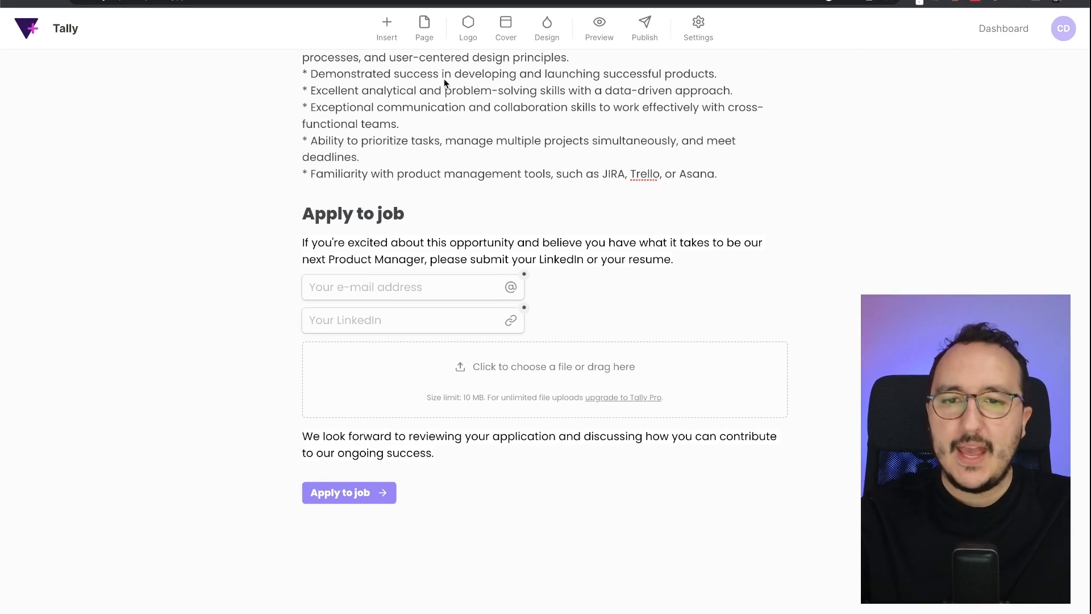
click(424, 25)
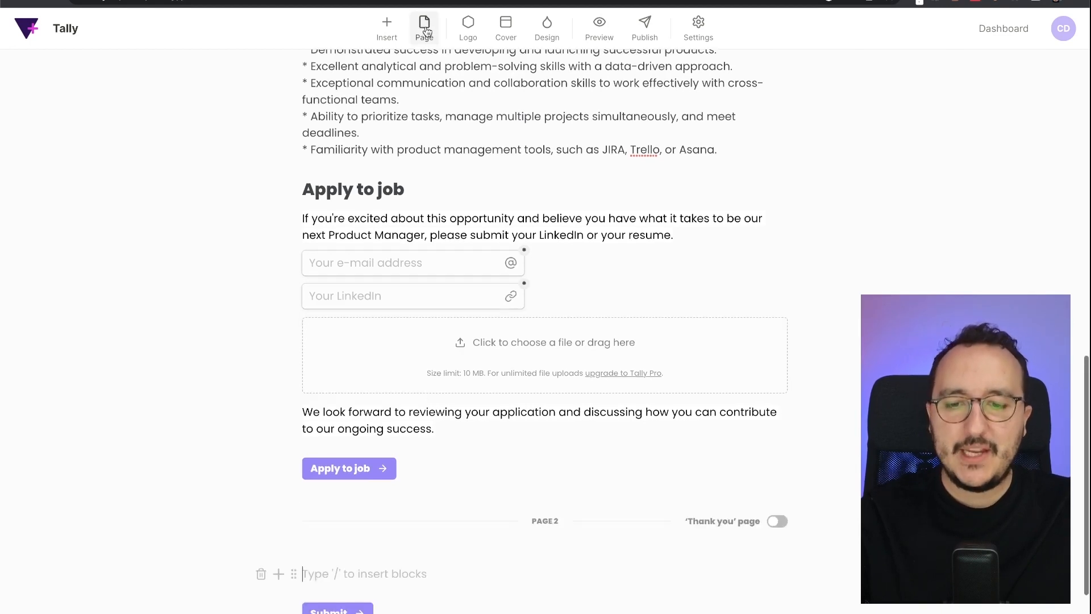
scroll(503, 462, down, 3)
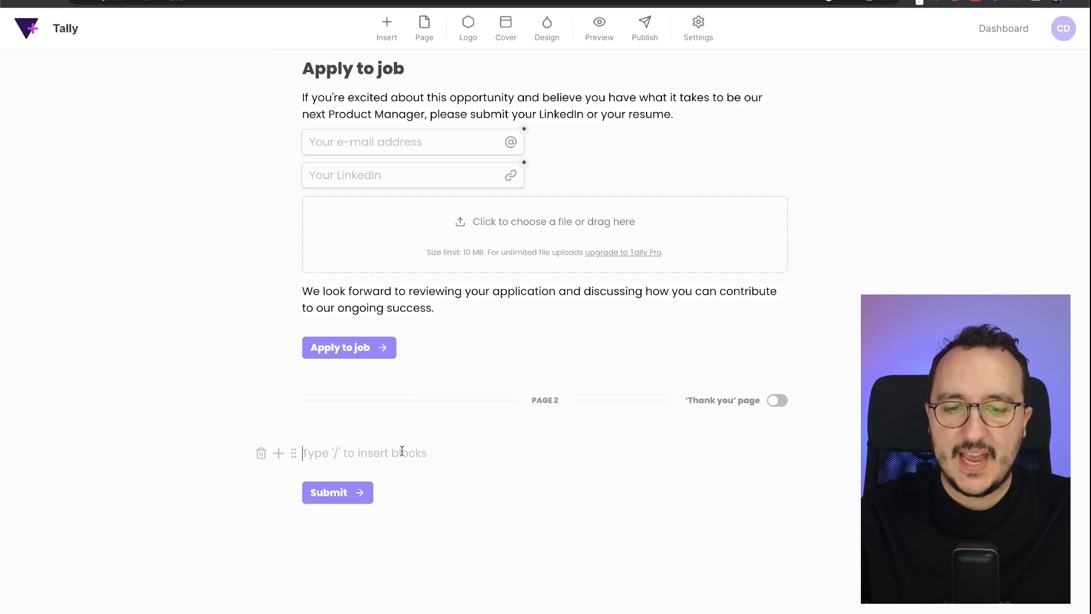
click(784, 406)
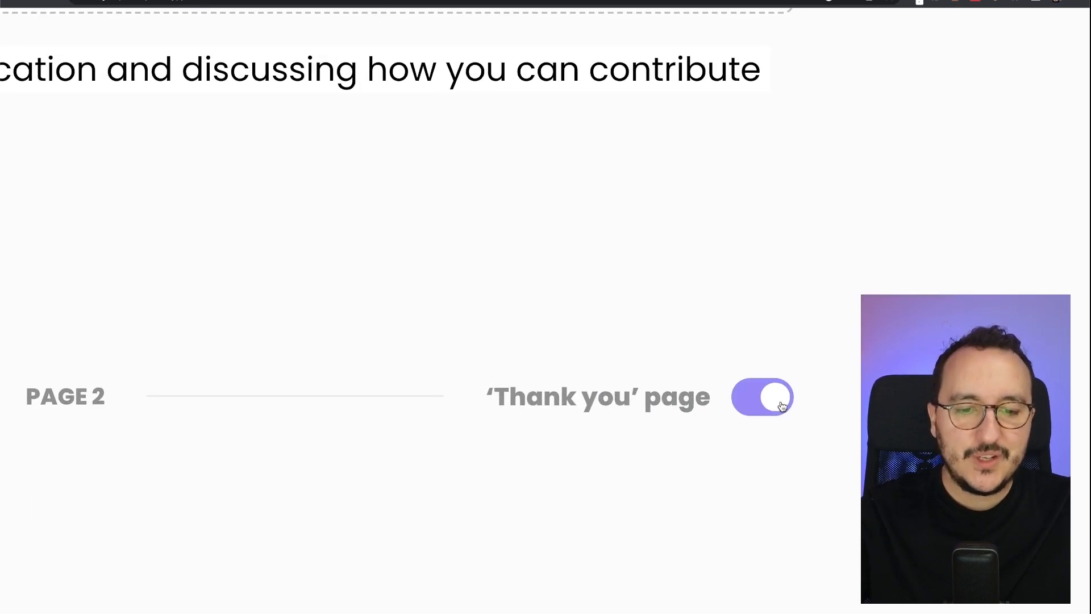
- Add the Heading 2 'Thank you for your application !' with a pasted thanks paragraph below
click(498, 473)
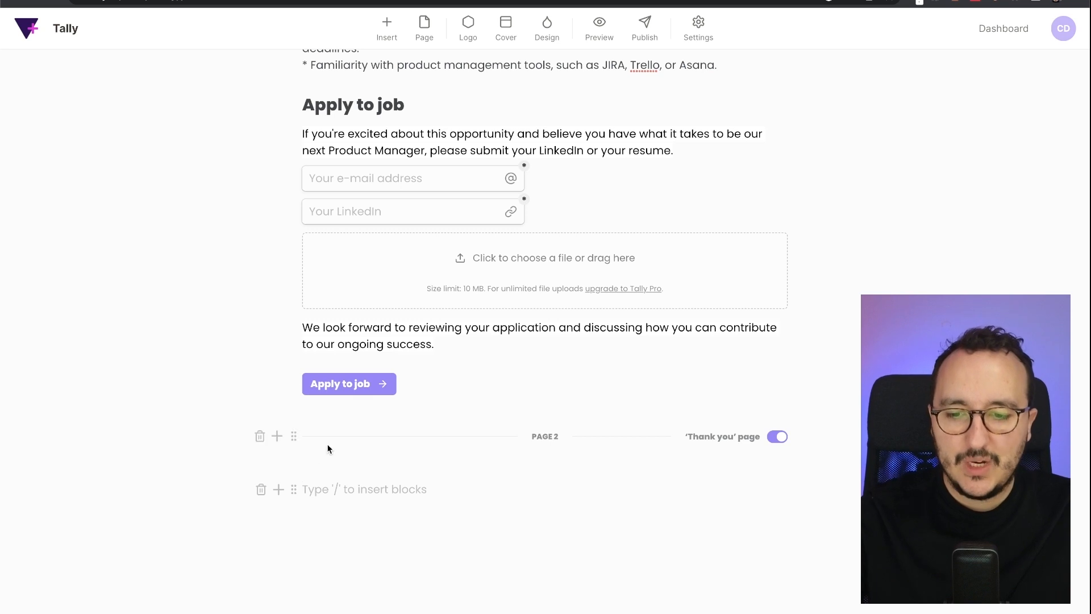
click(279, 490)
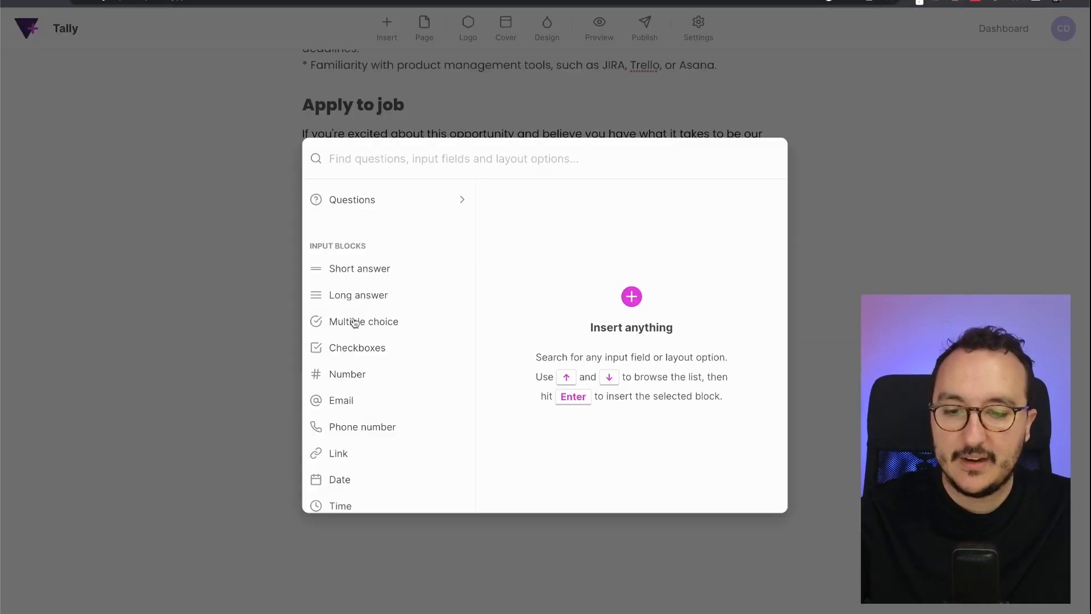
scroll(383, 397, down, 8)
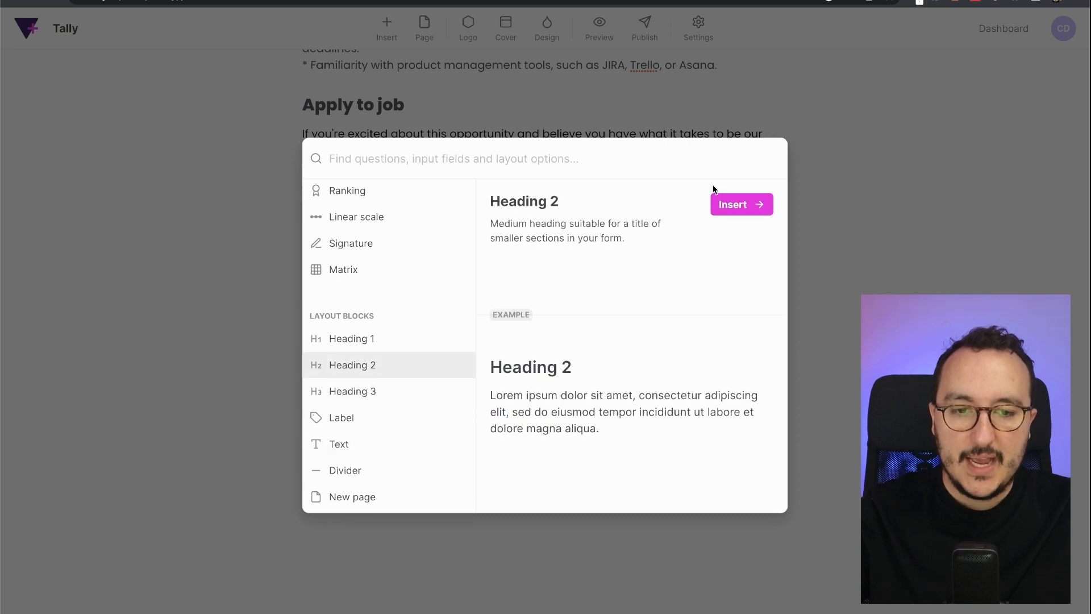
click(720, 196)
text(Thank)
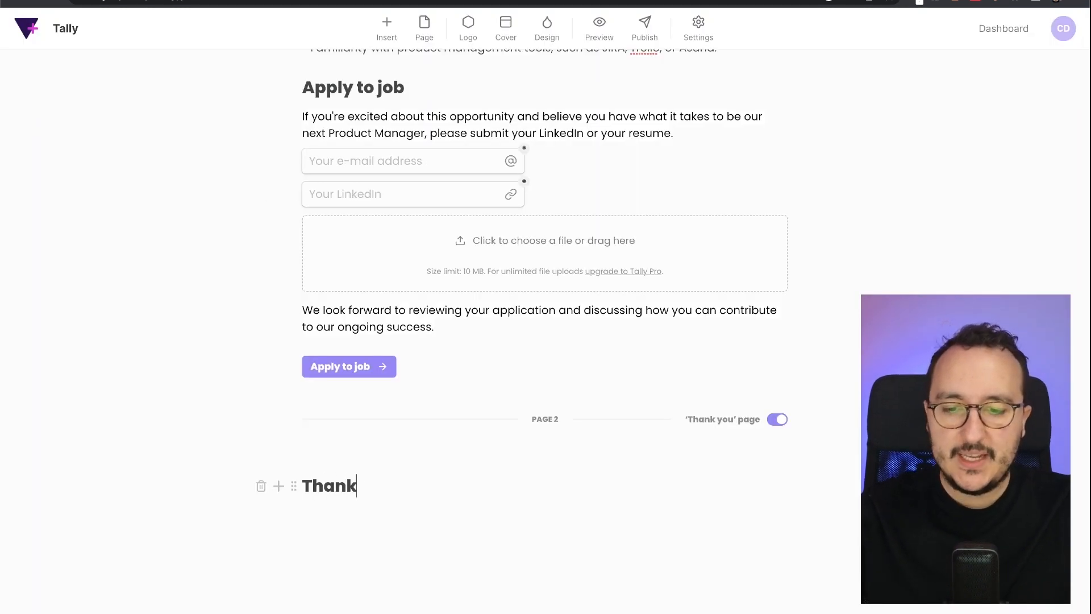
text( you for your)
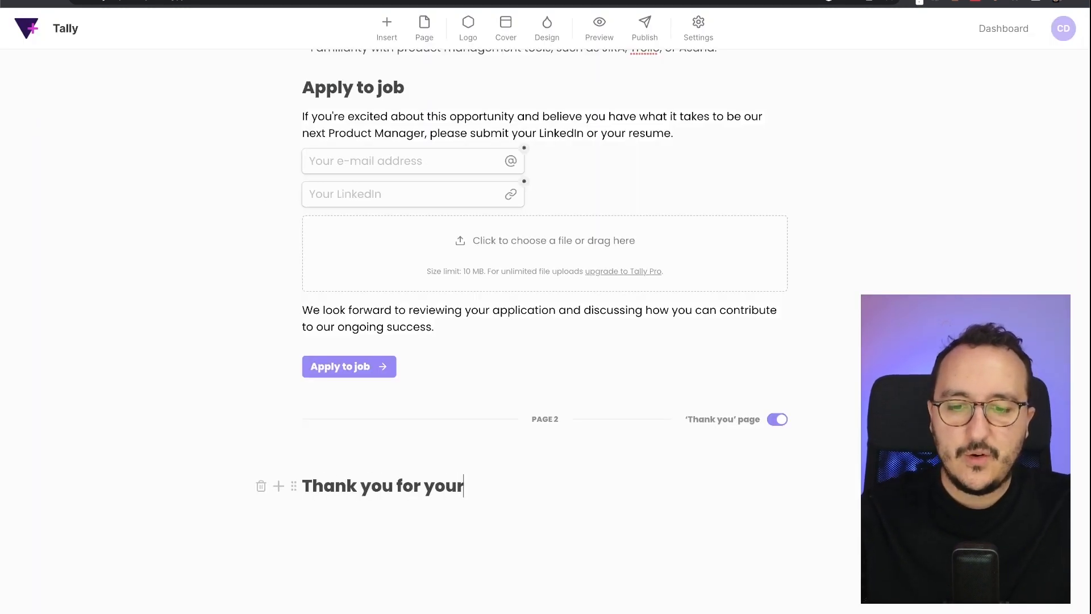
text( application !)
key(Return)
text(Thank you for taking the time to apply for the Product Manager position. We appreciate your interest in joining our team and considering us as a potential employer.)
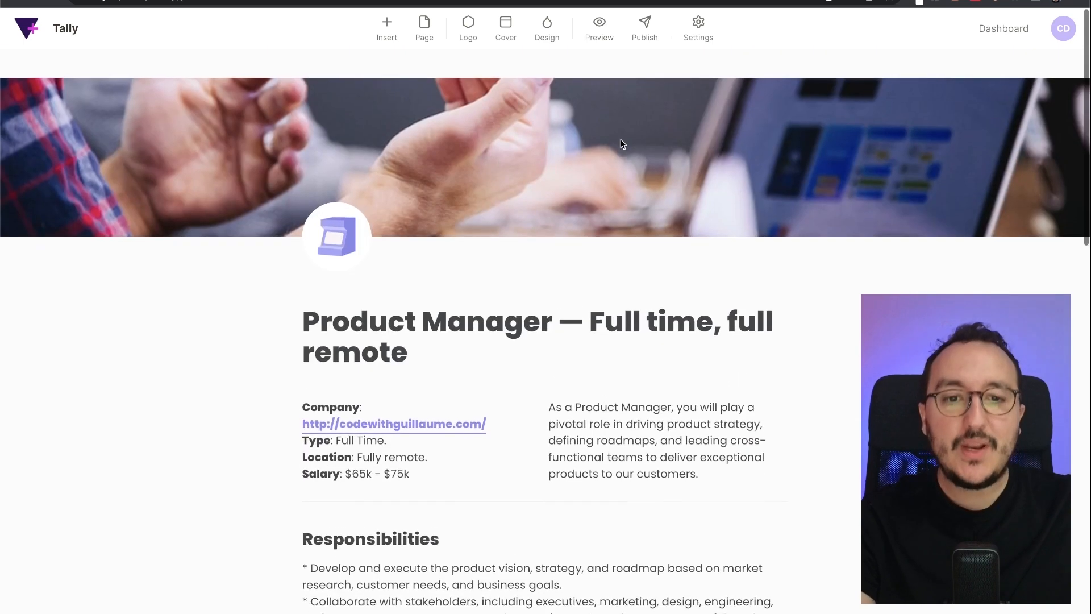
scroll(616, 142, down, 1)
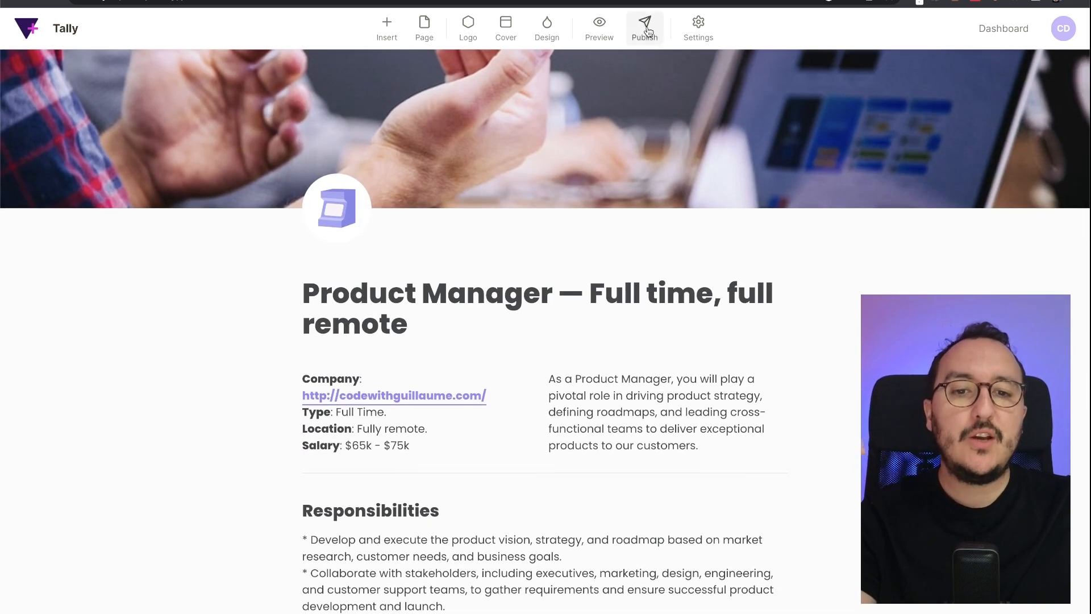
- Publish the form and submit a test entry with a test e-mail and 'hello' as LinkedIn
click(646, 29)
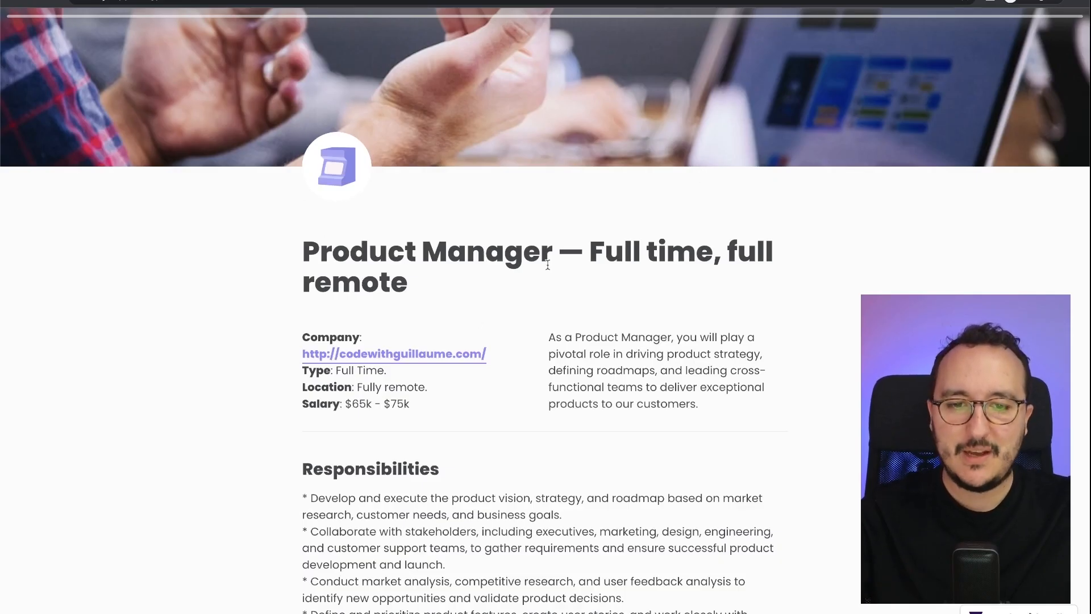
scroll(547, 265, down, 13)
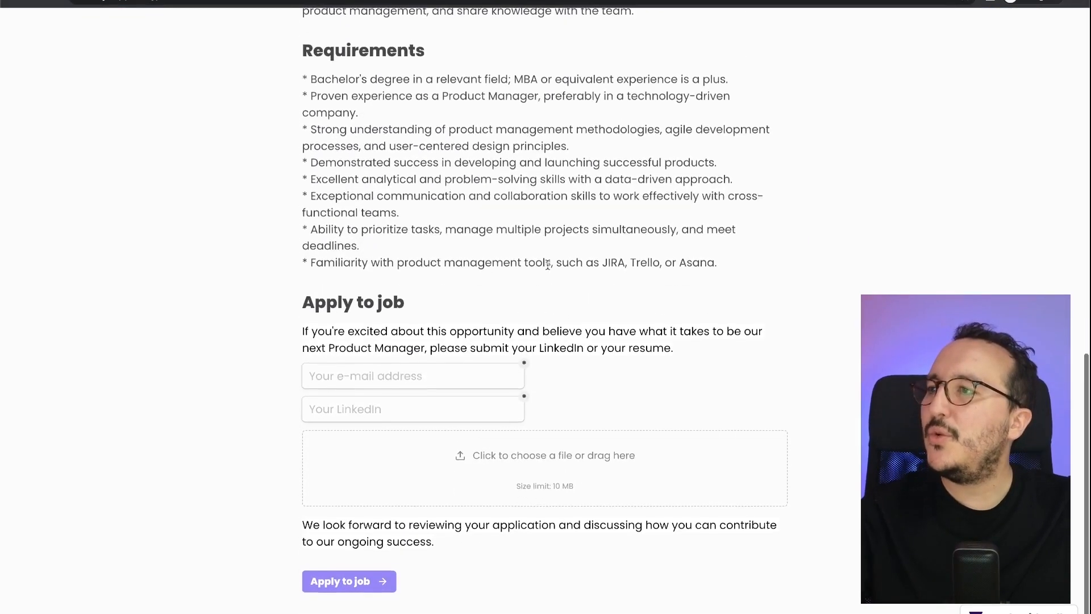
click(450, 374)
text(hel)
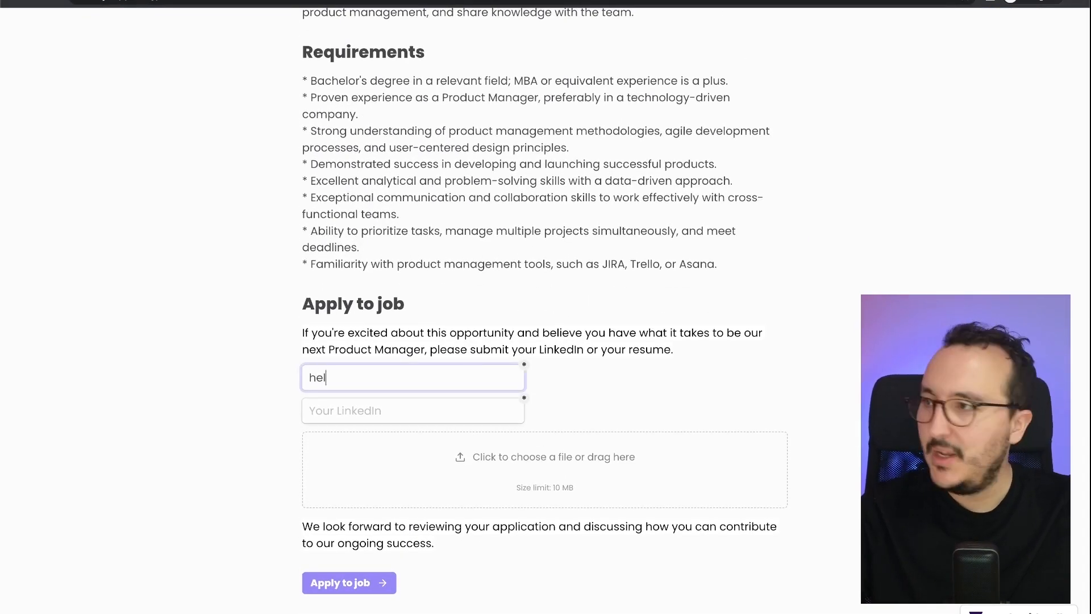
text(com)
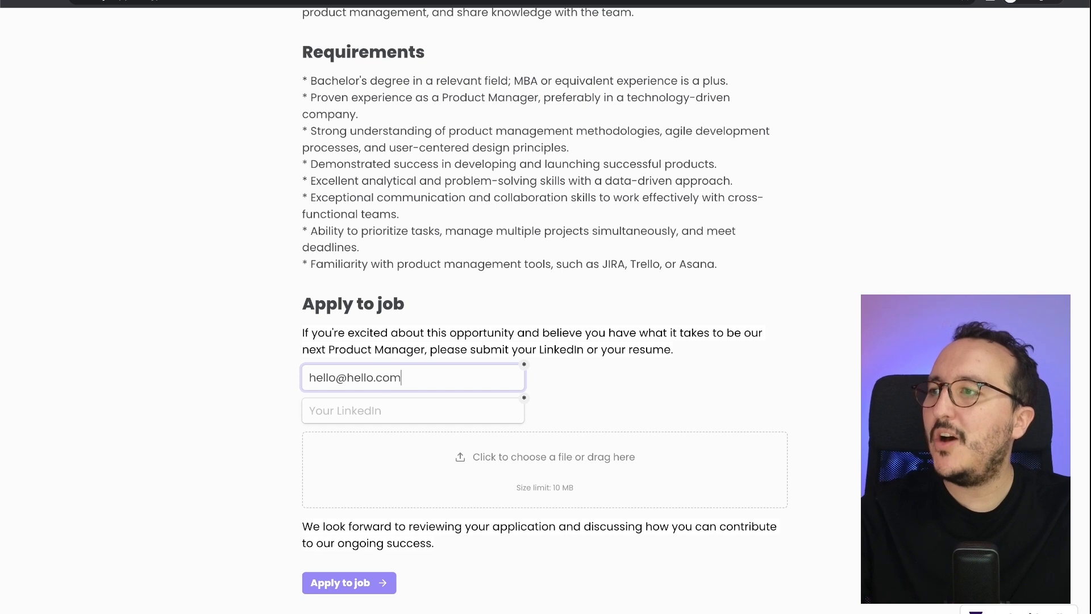
click(455, 399)
text(hello)
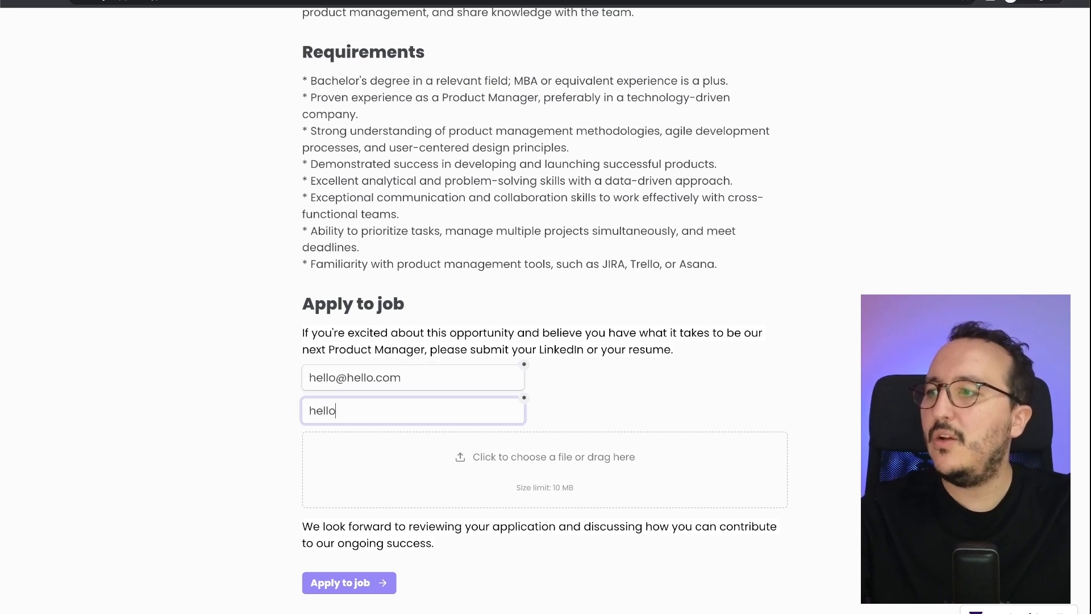
click(356, 583)
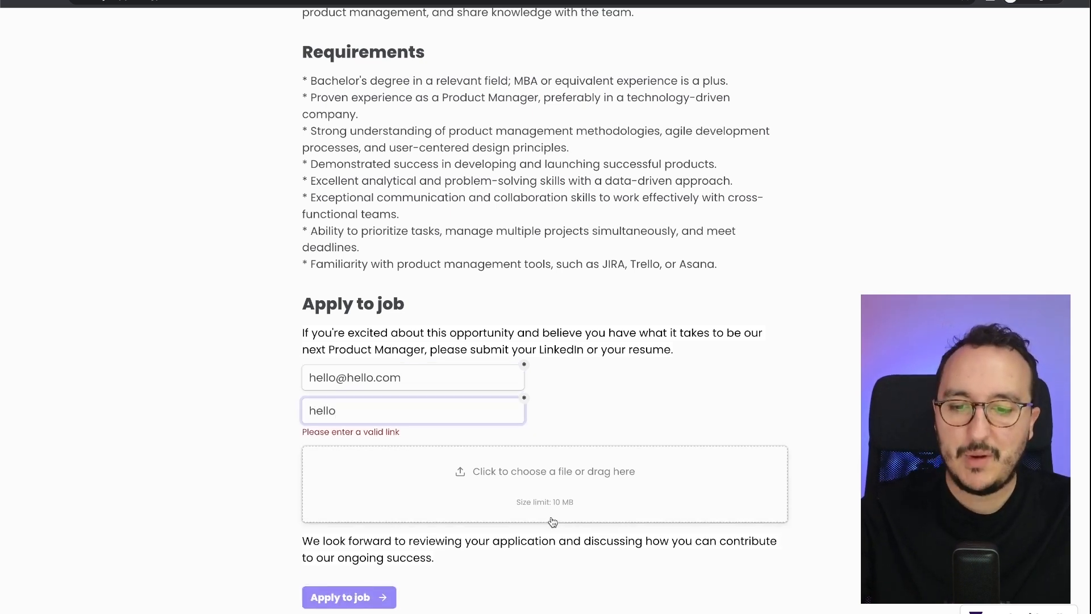
- Replace the invalid LinkedIn entry with a valid profile URL and resubmit the application
double_click(466, 405)
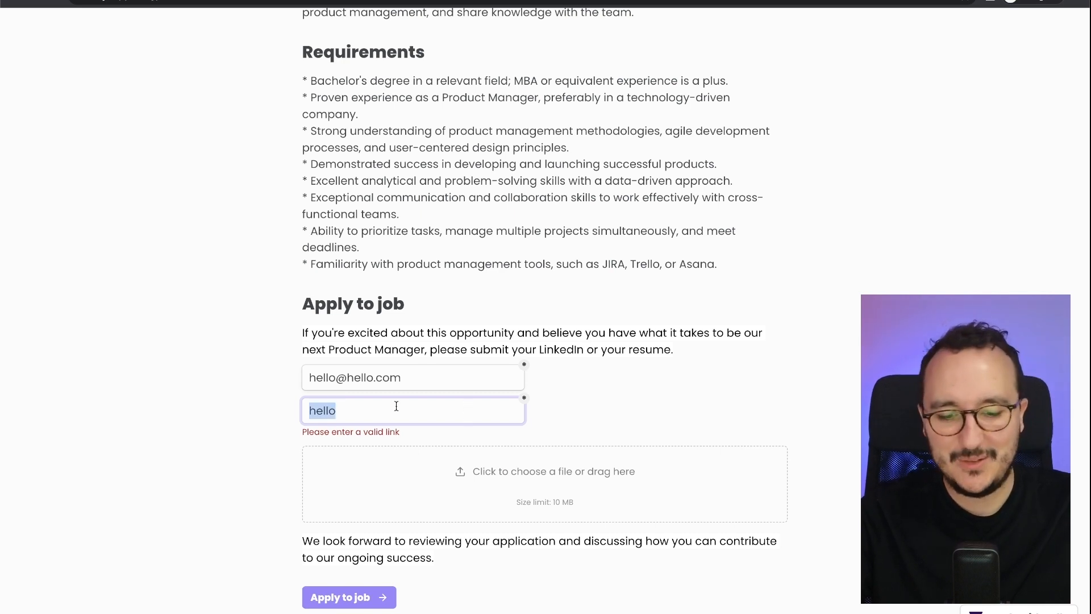
text(https:)
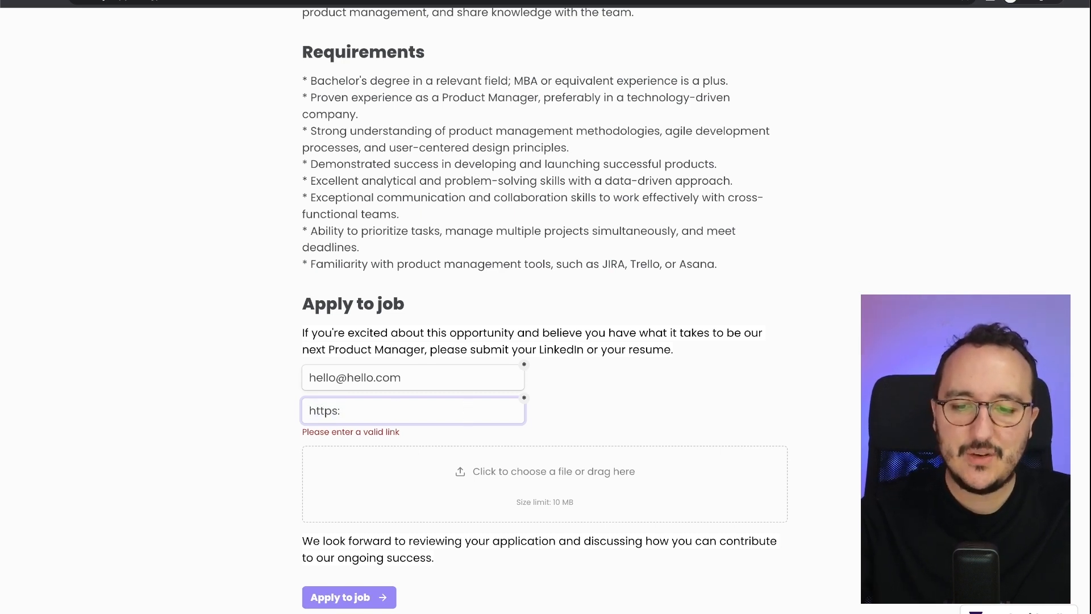
text(//linked;co)
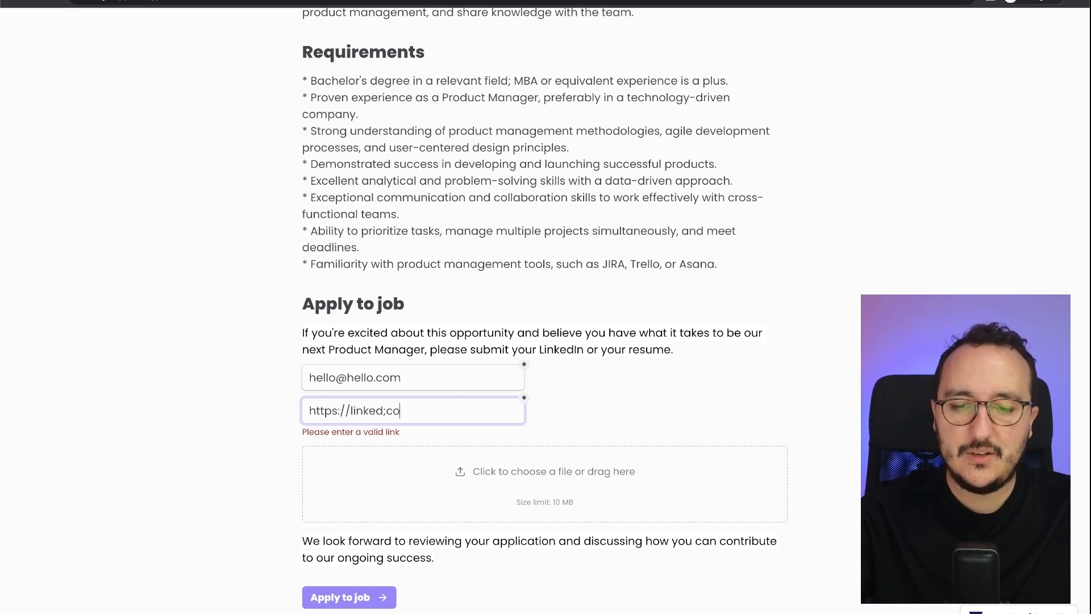
key(BackSpace)
key(BackSpace)
key(BackSpace)
text(.com/)
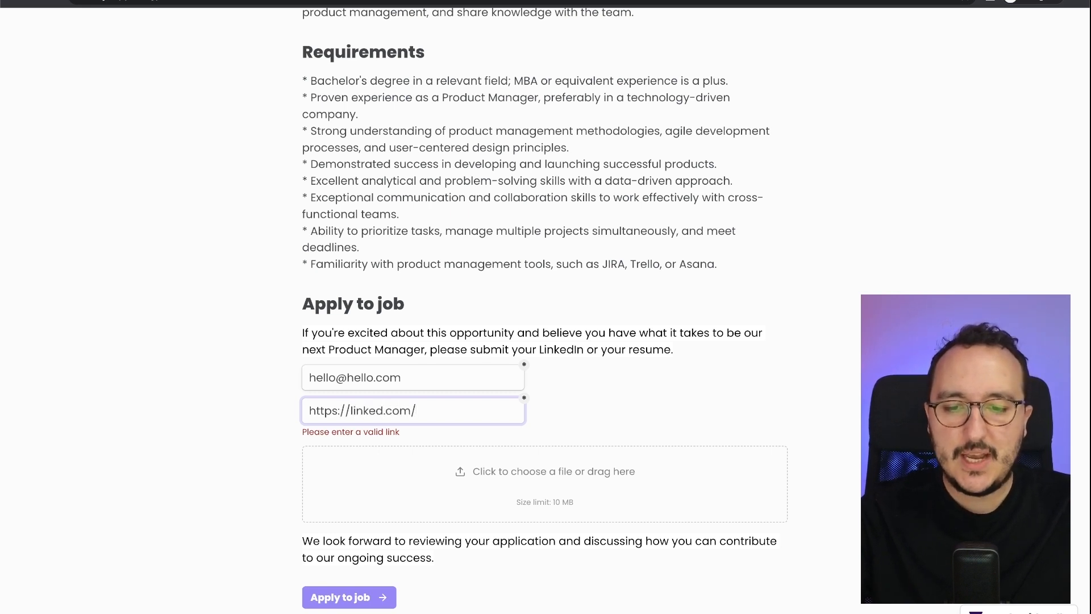
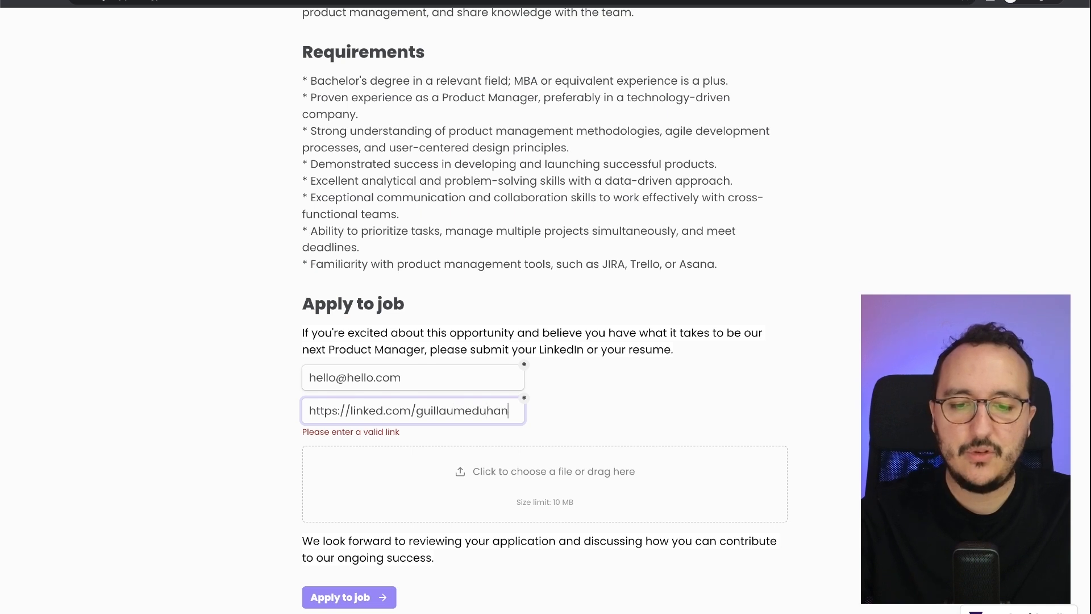
click(349, 596)
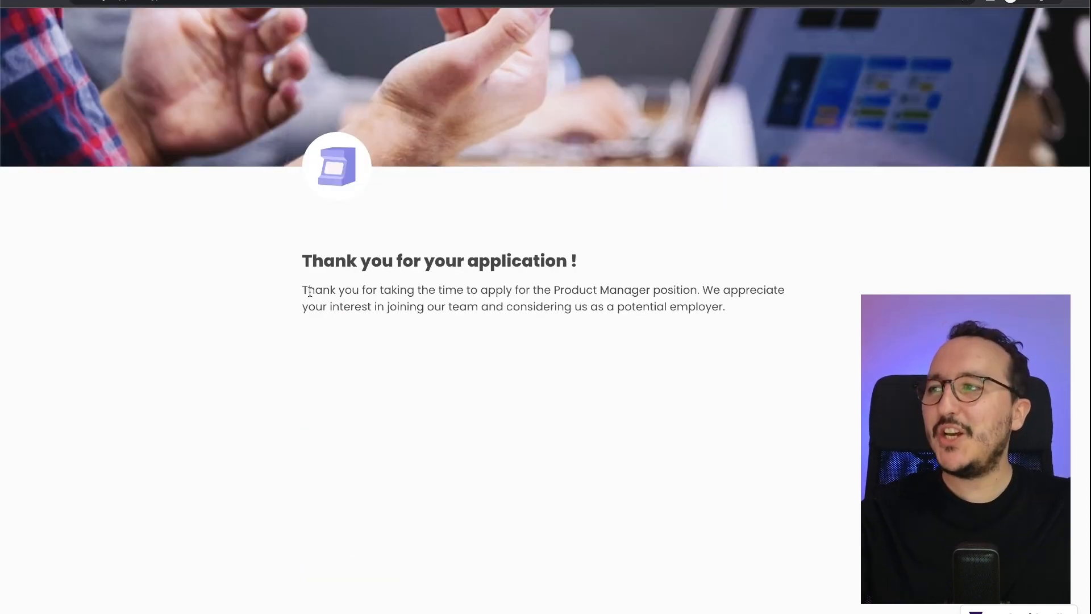
drag(308, 290, 755, 307)
- Open the live Product Manager — Full time, full remote form and scroll through it back to the top
click(625, 287)
click(739, 287)
click(755, 307)
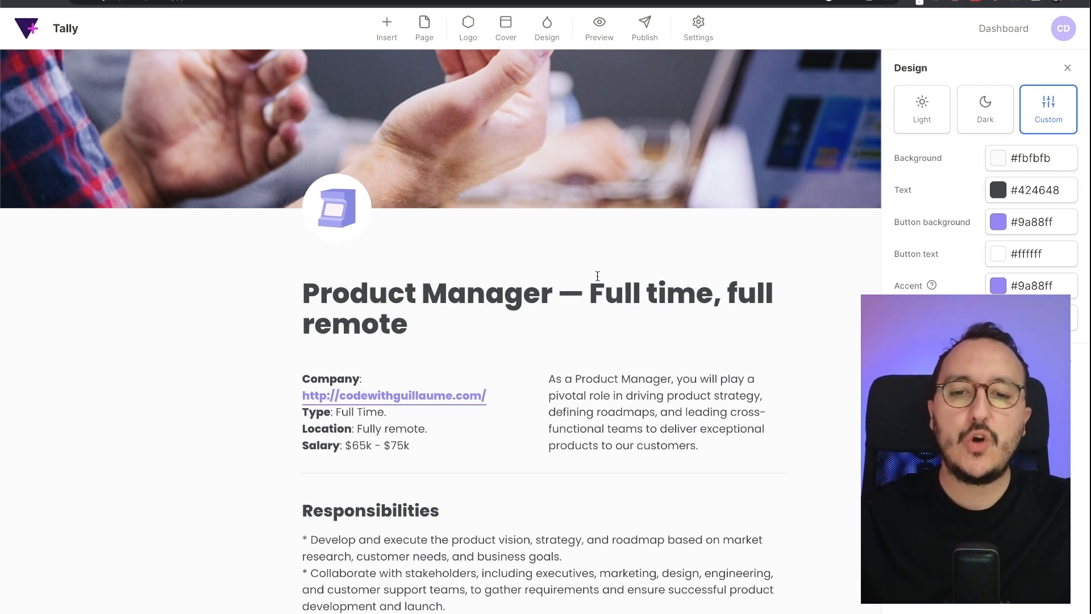
scroll(655, 407, down, 1)
scroll(655, 408, down, 2)
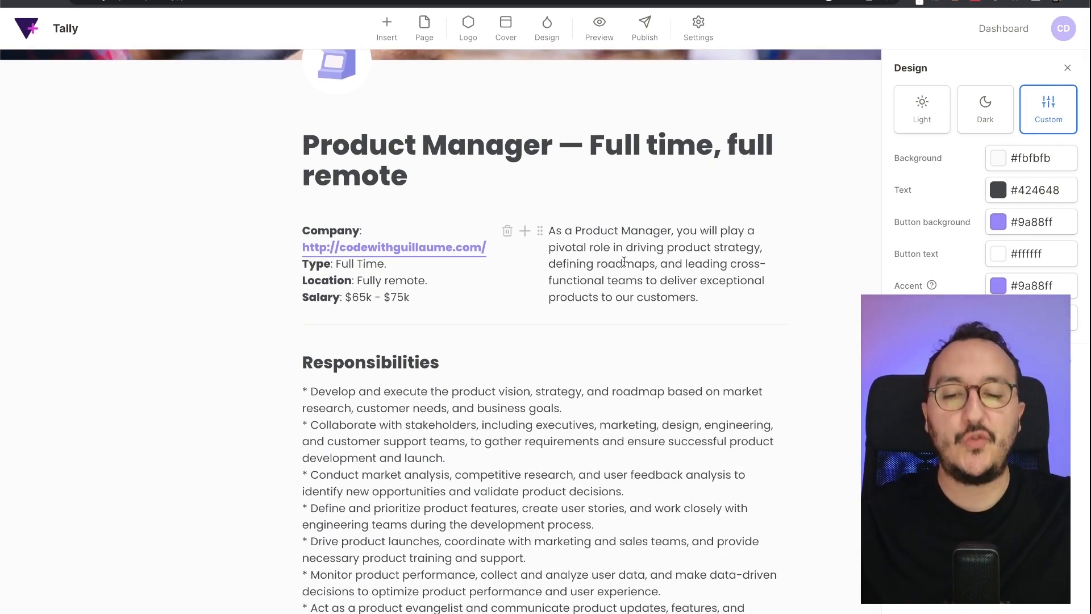
scroll(689, 305, down, 7)
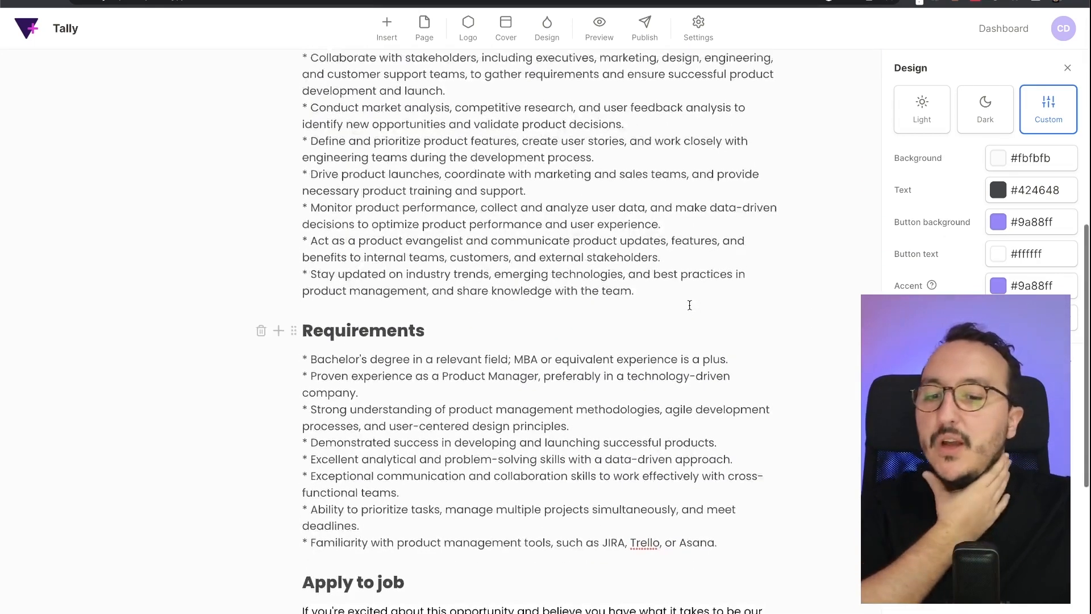
scroll(689, 305, up, 8)
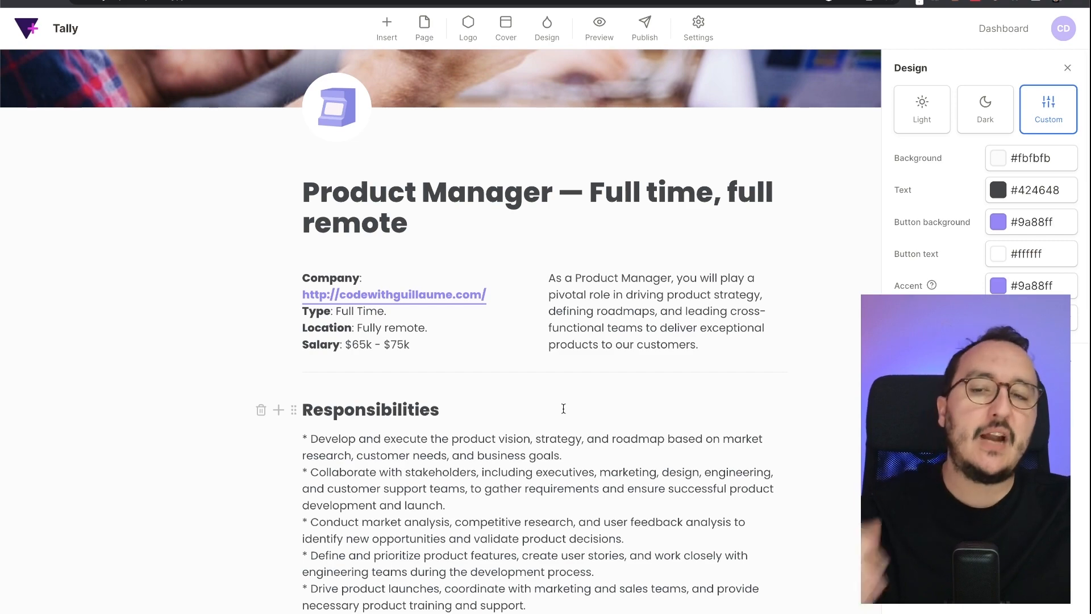
scroll(563, 408, down, 6)
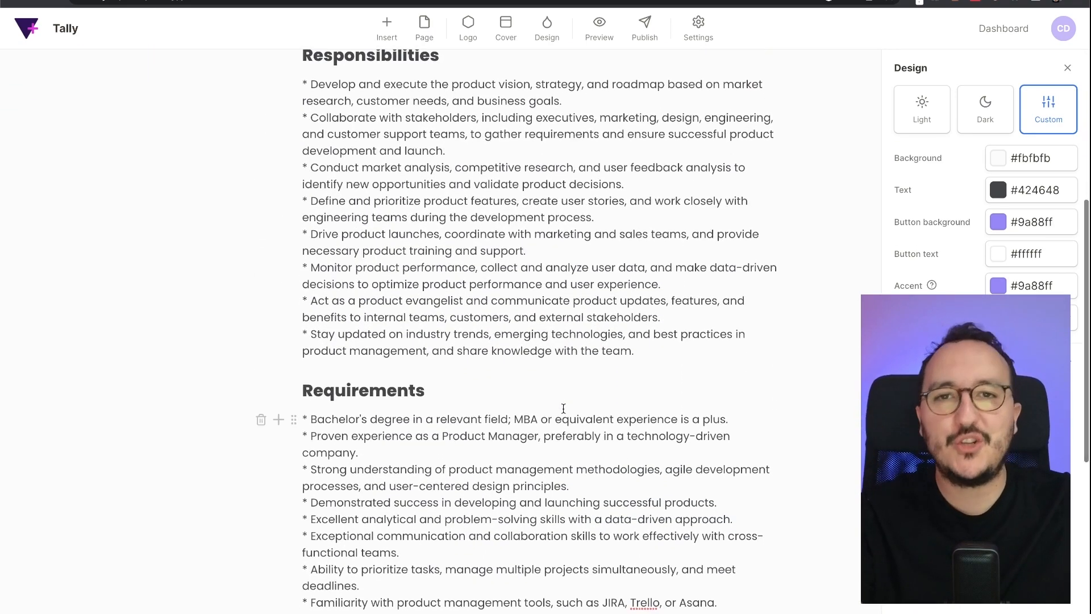
scroll(563, 408, down, 8)
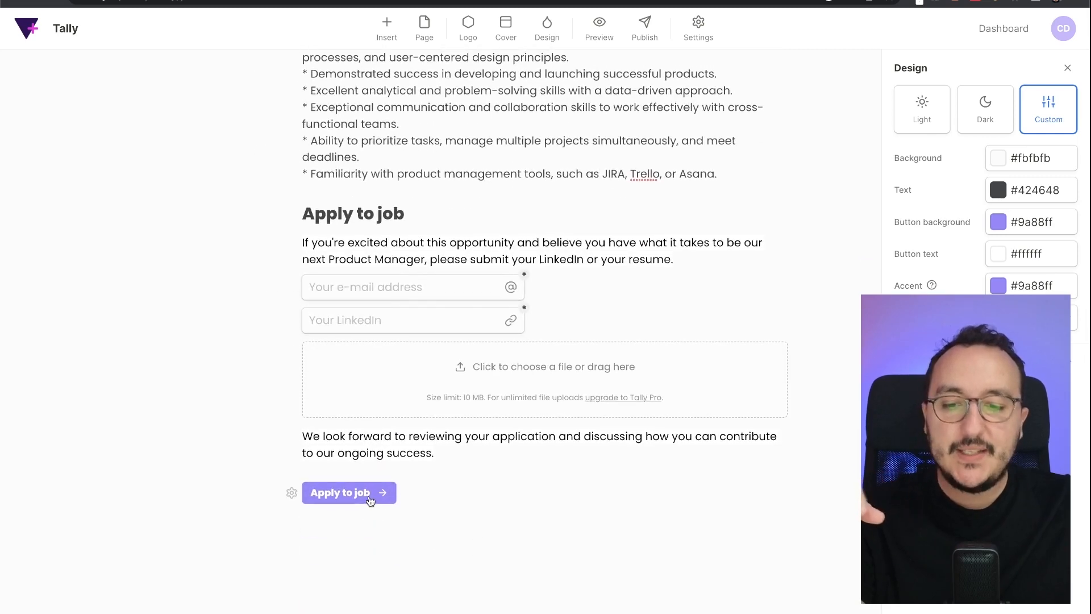
scroll(561, 423, up, 15)
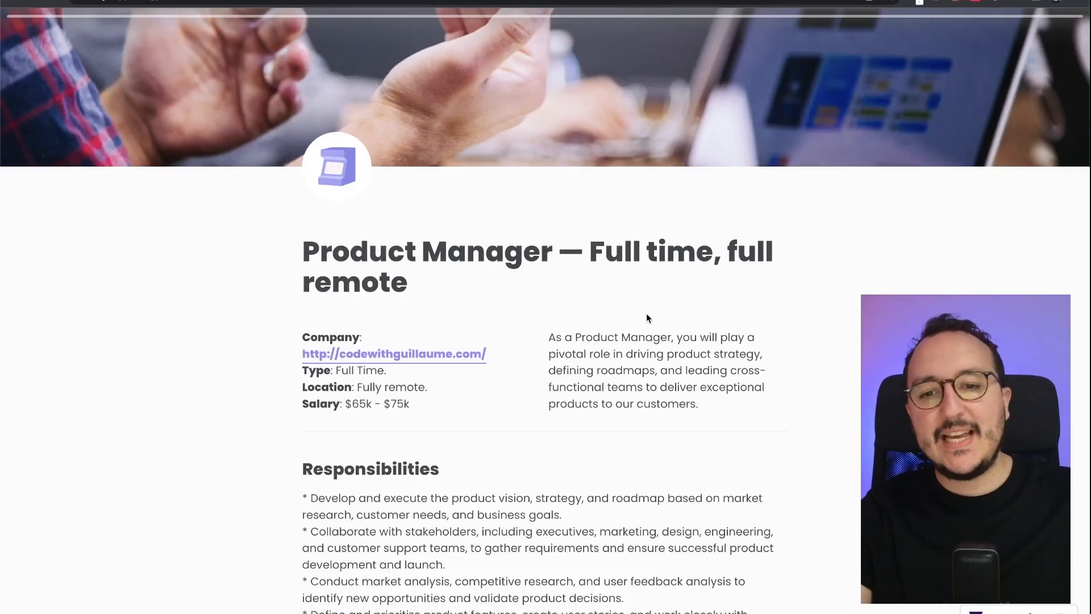
- Return to the form's sharing page and show its Integrations tab
key(ctrl+shift+Tab)
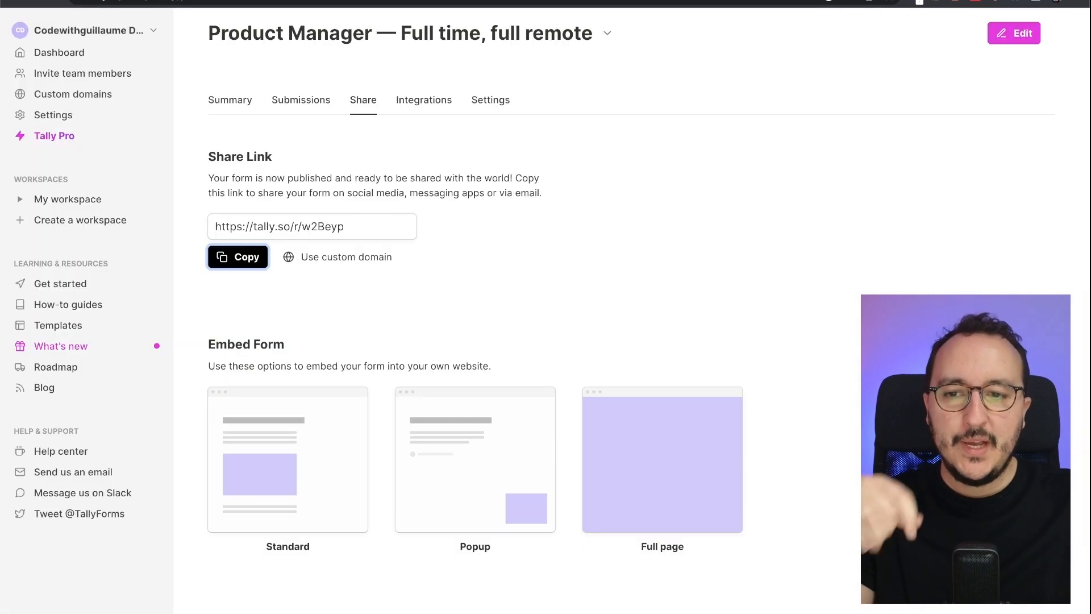
click(448, 160)
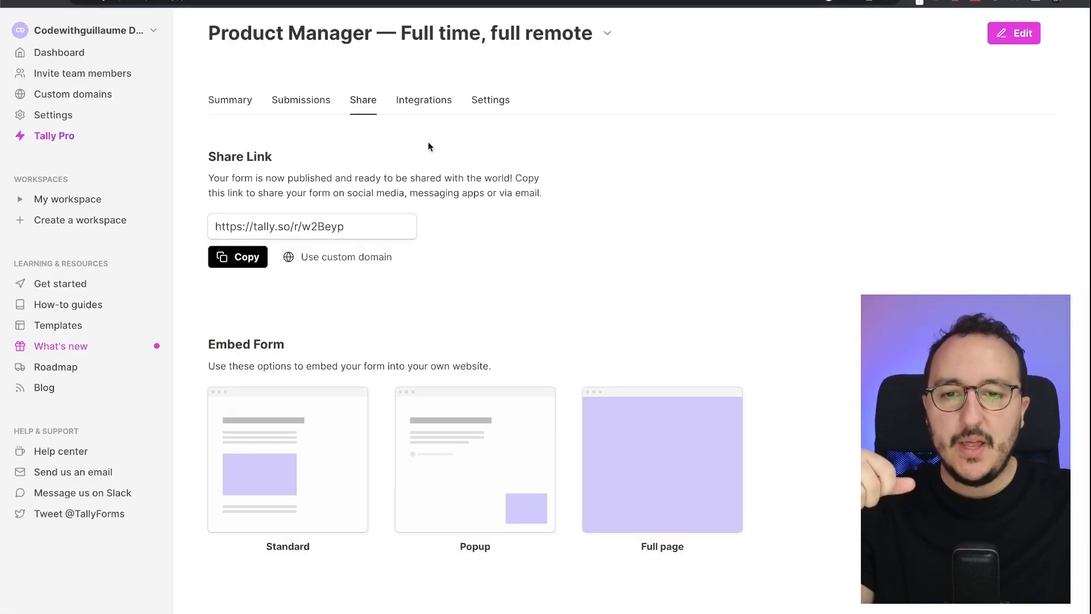
click(450, 101)
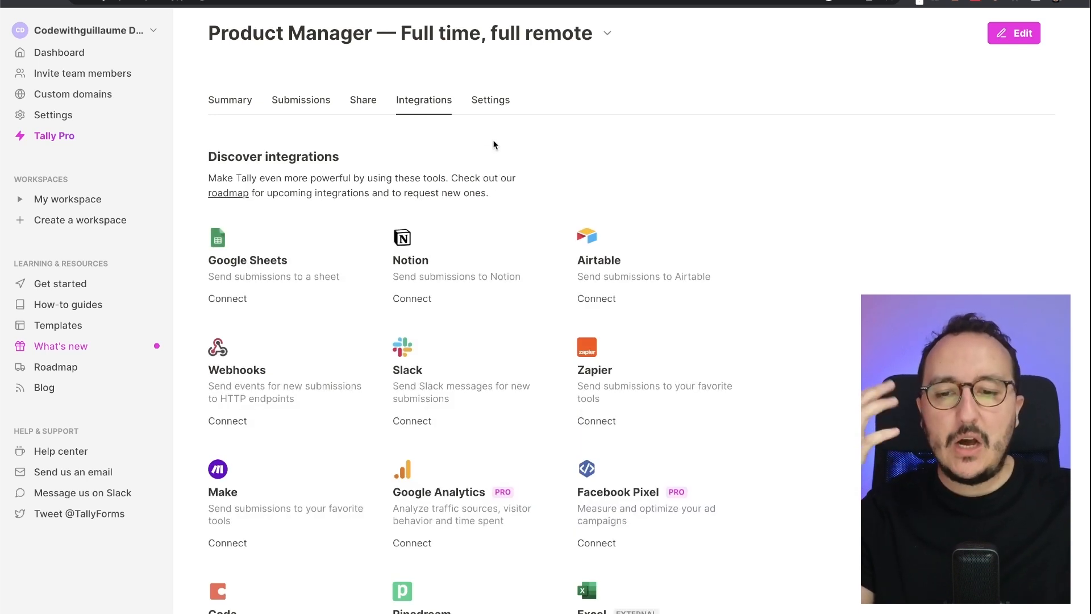
scroll(493, 145, down, 1)
scroll(493, 145, up, 2)
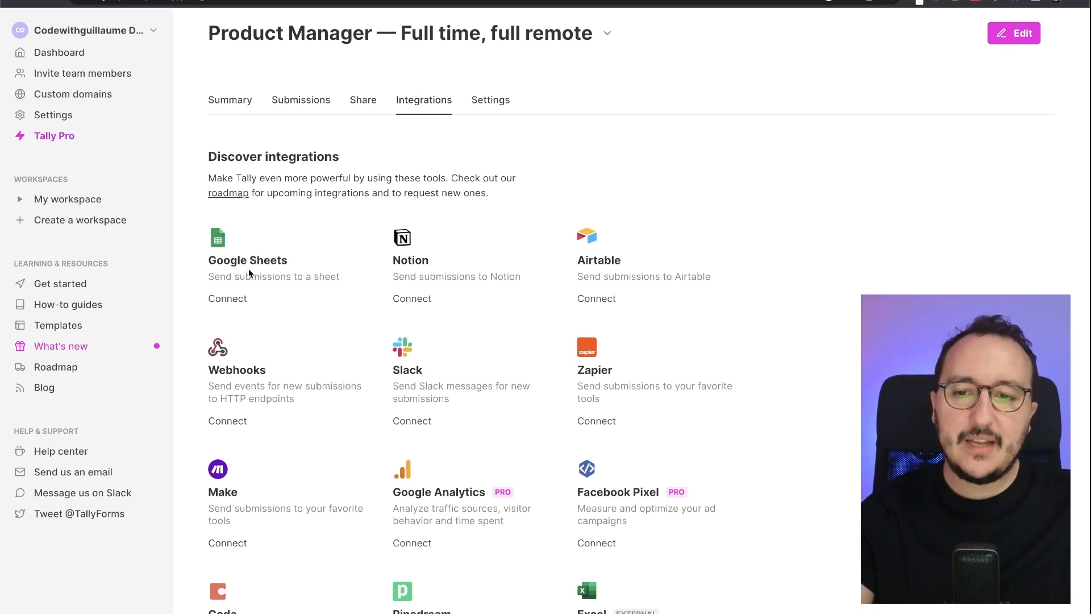
scroll(248, 273, down, 2)
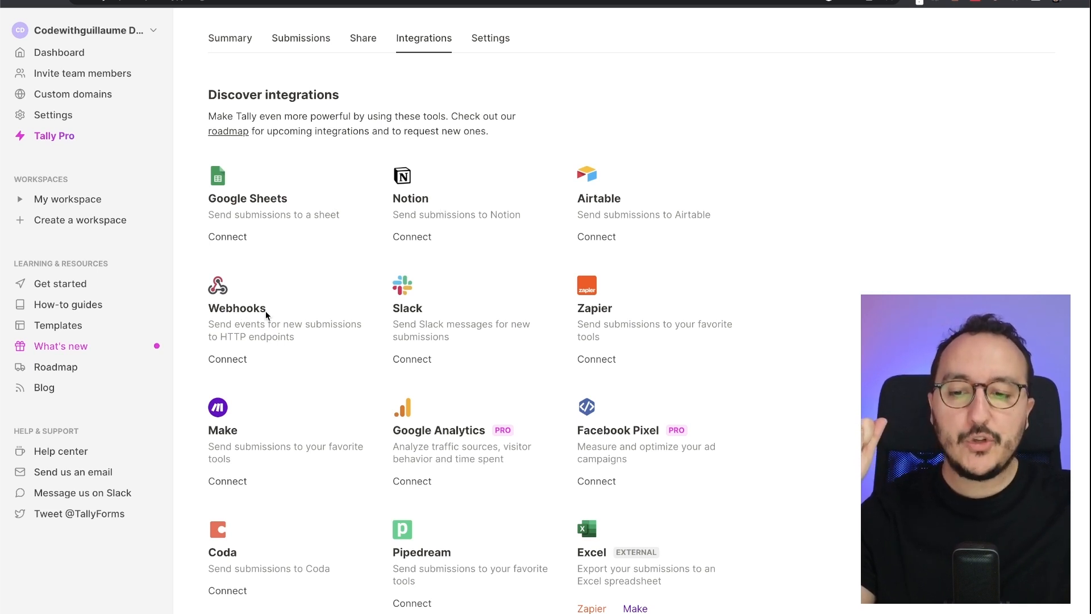
- Scroll through the integrations list, highlighting the Webhooks and Make entries along the way
drag(267, 310, 201, 313)
drag(238, 433, 209, 432)
click(299, 406)
scroll(352, 418, down, 3)
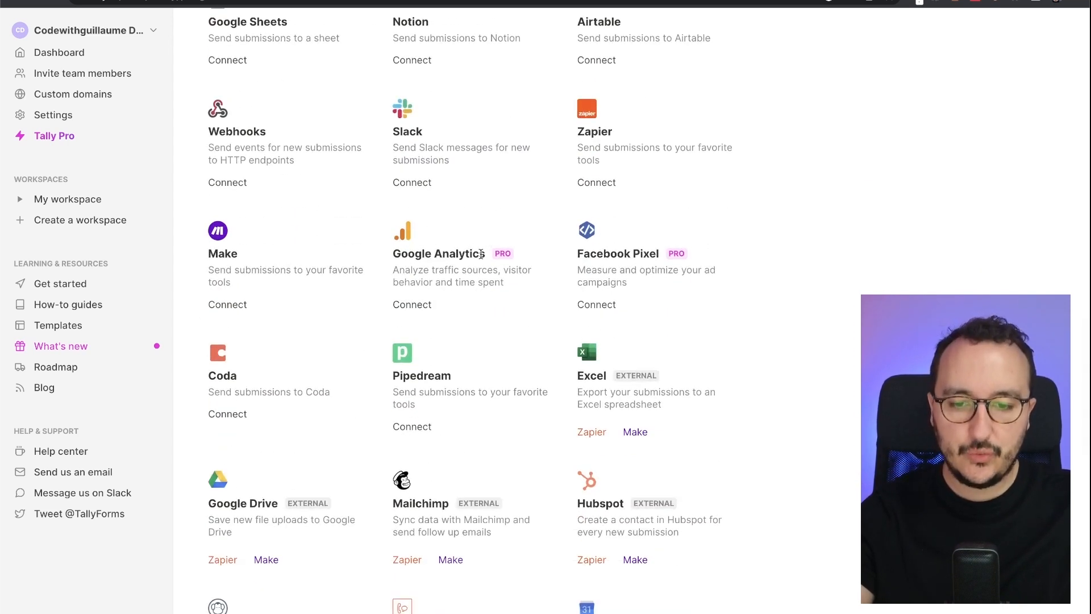
scroll(619, 249, down, 4)
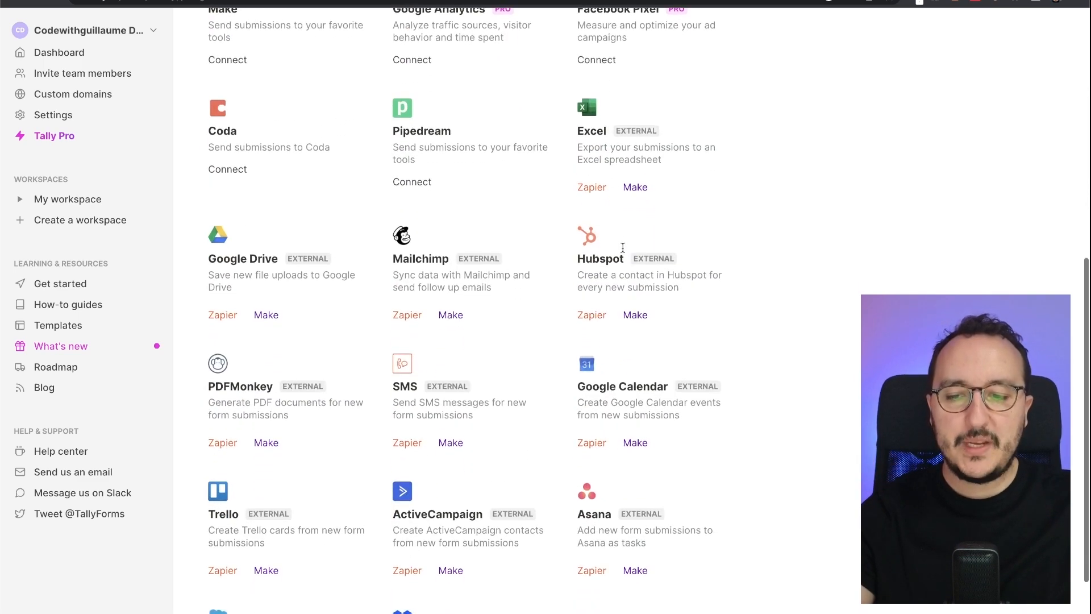
scroll(261, 377, down, 2)
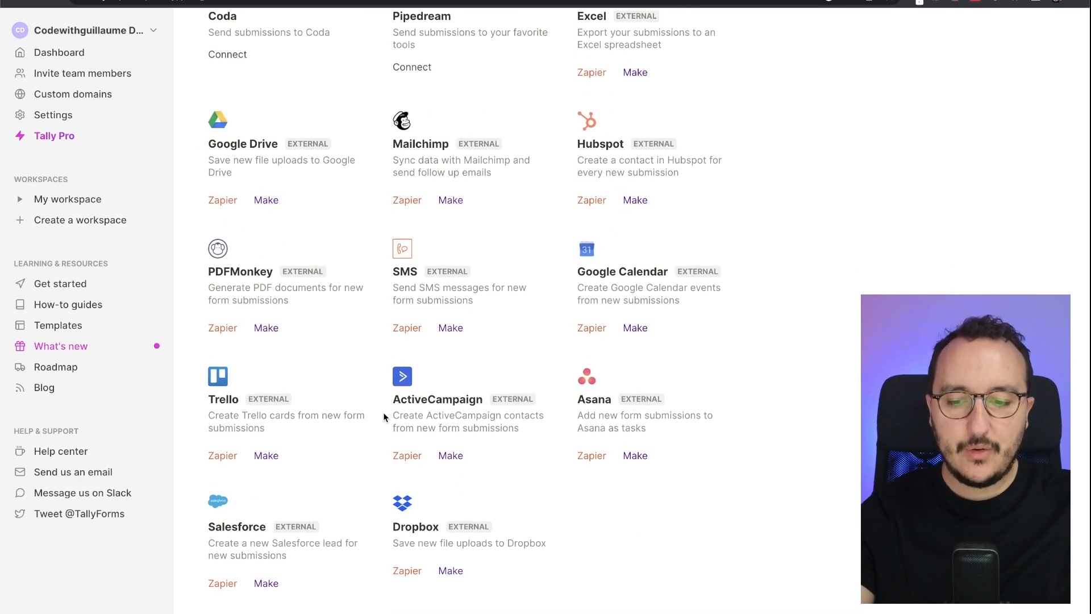
scroll(383, 413, up, 10)
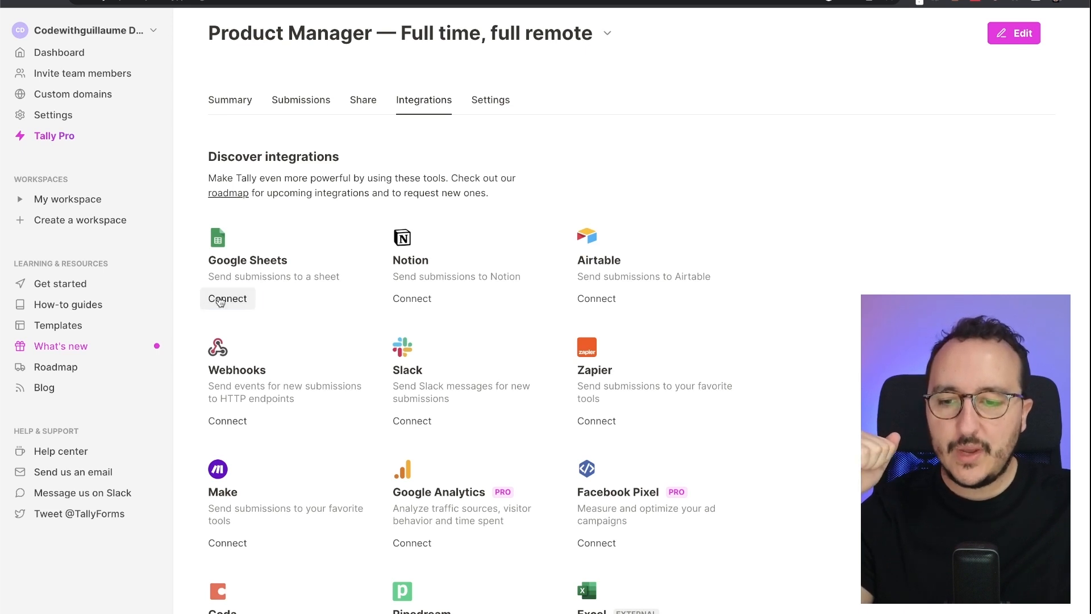
- Connect Google Sheets under the connection name 'Product Manager Submissions' and save it
click(221, 301)
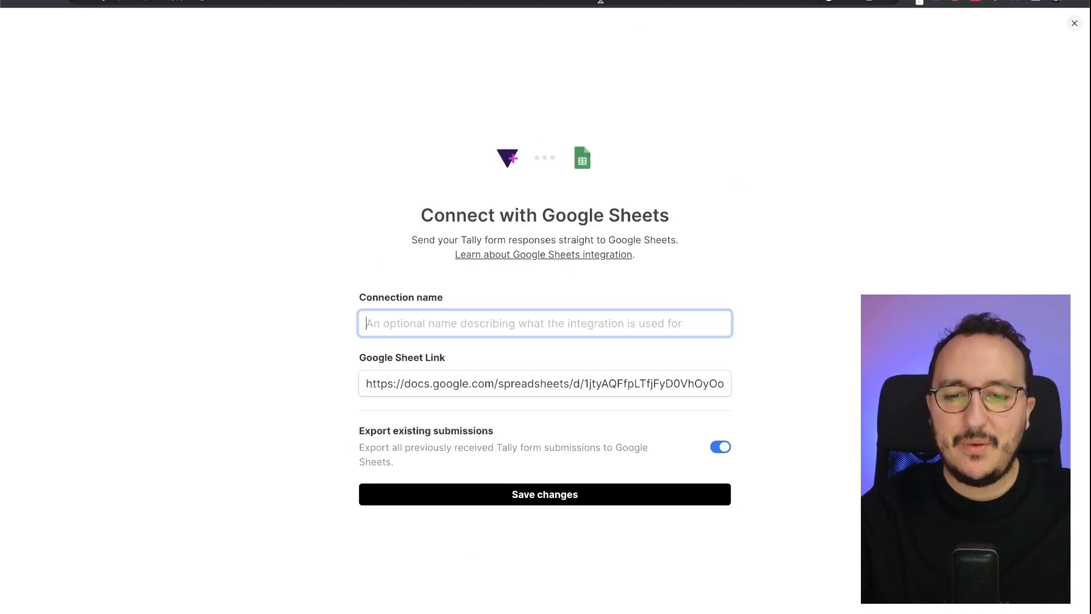
triple_click(520, 381)
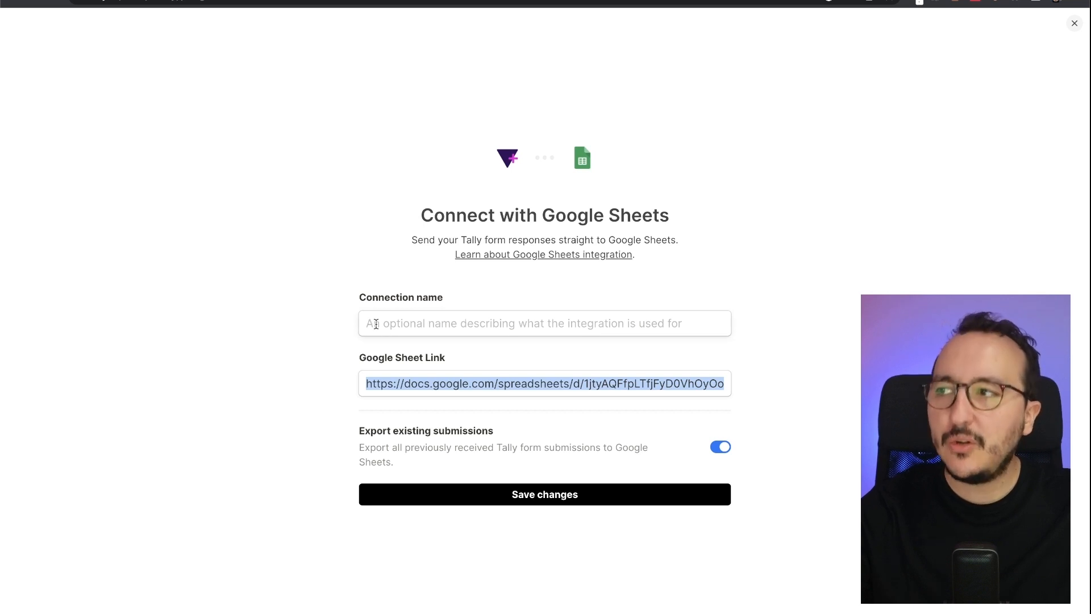
click(419, 318)
text(P)
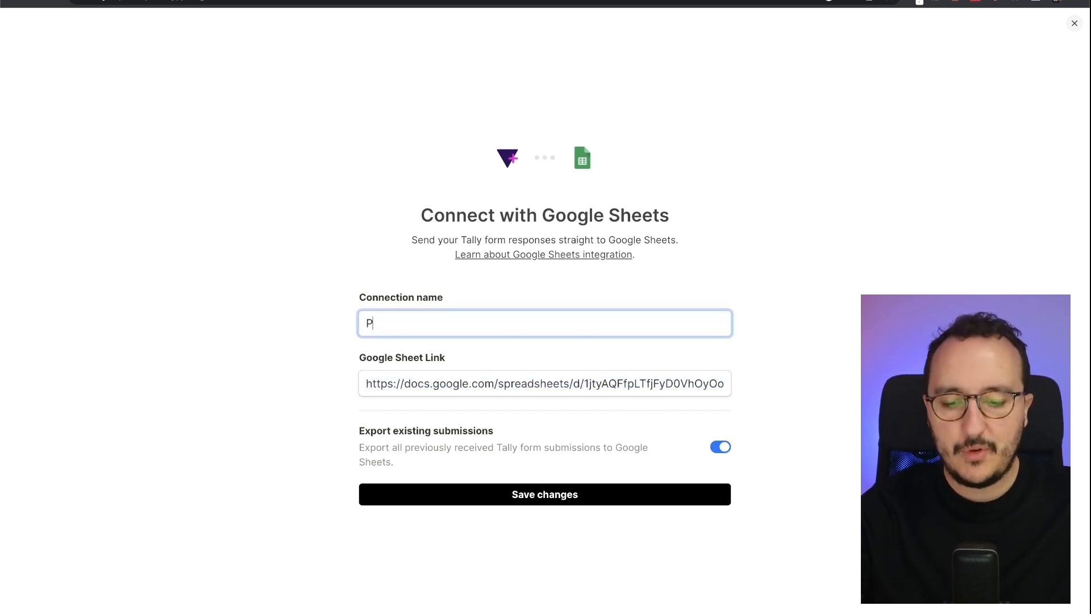
text(roduc)
key(BackSpace)
key(BackSpace)
key(BackSpace)
key(BackSpace)
key(BackSpace)
text(roduct )
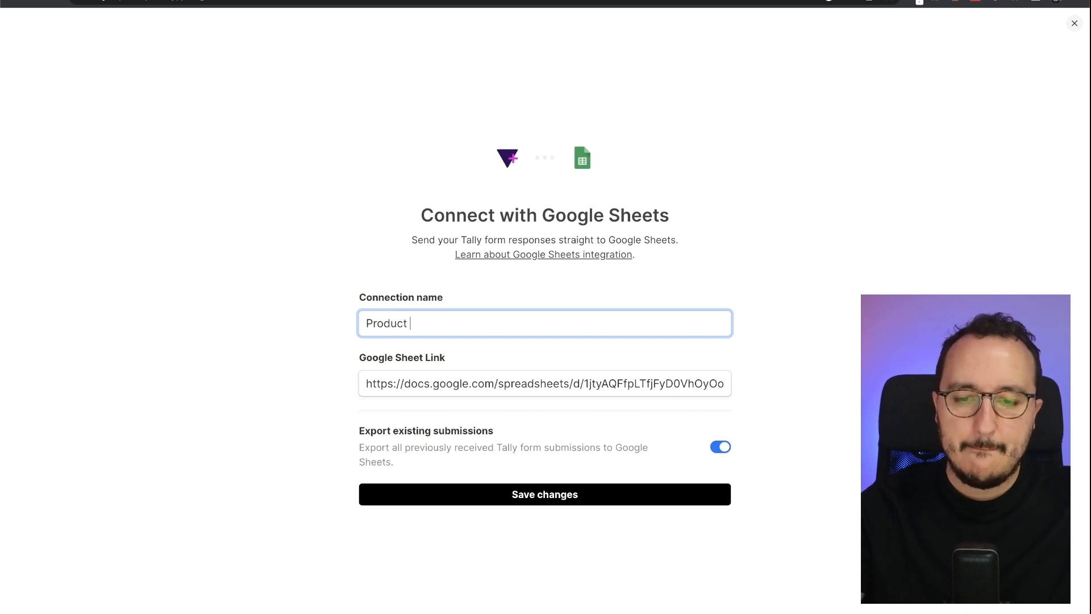
text(Manager Sub)
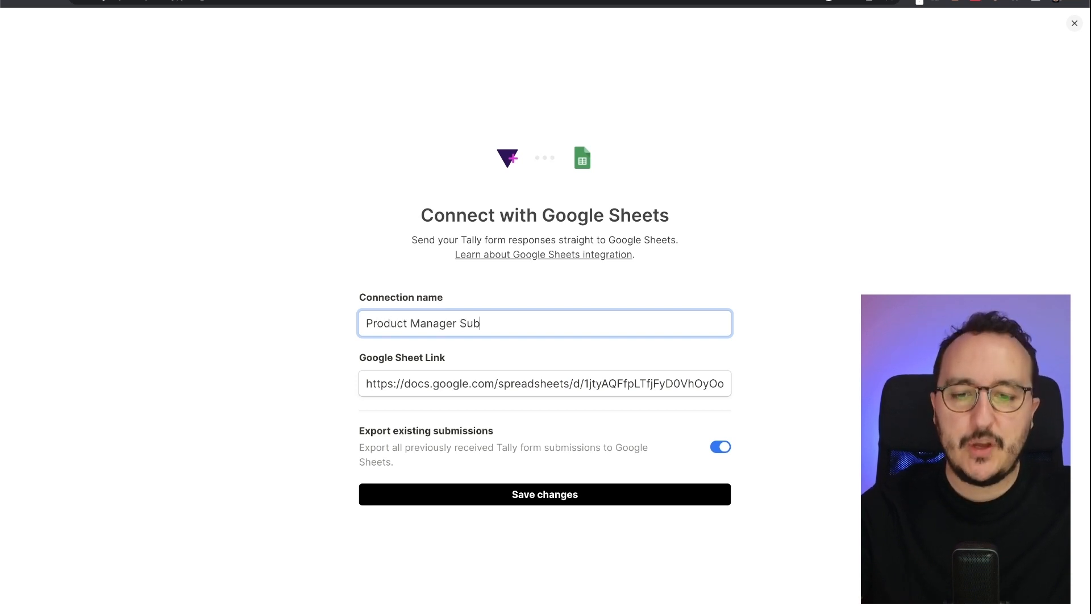
text(missions)
key(ctrl+a)
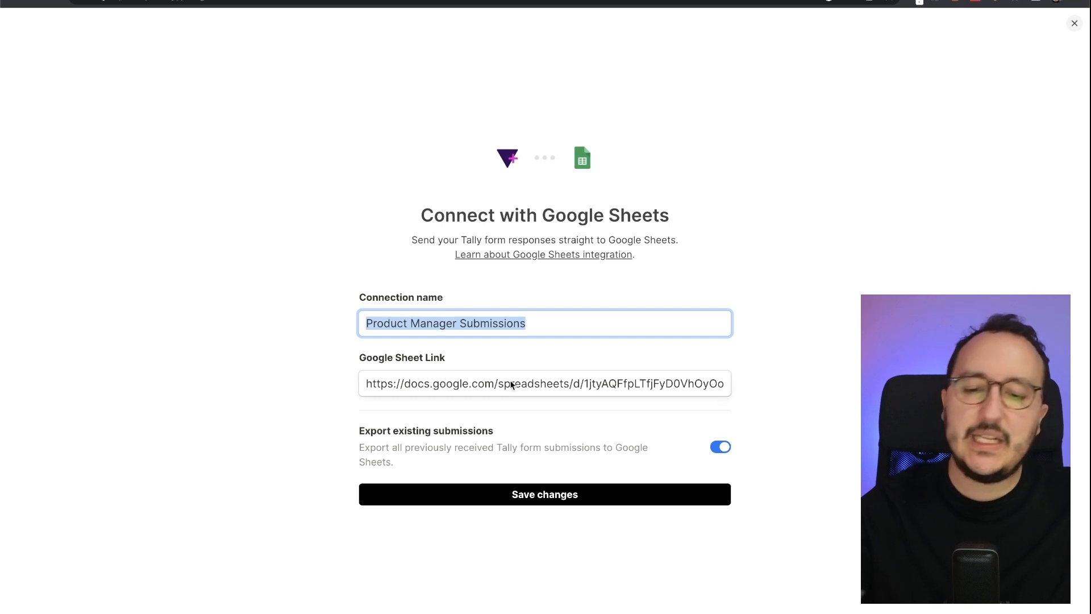
click(529, 495)
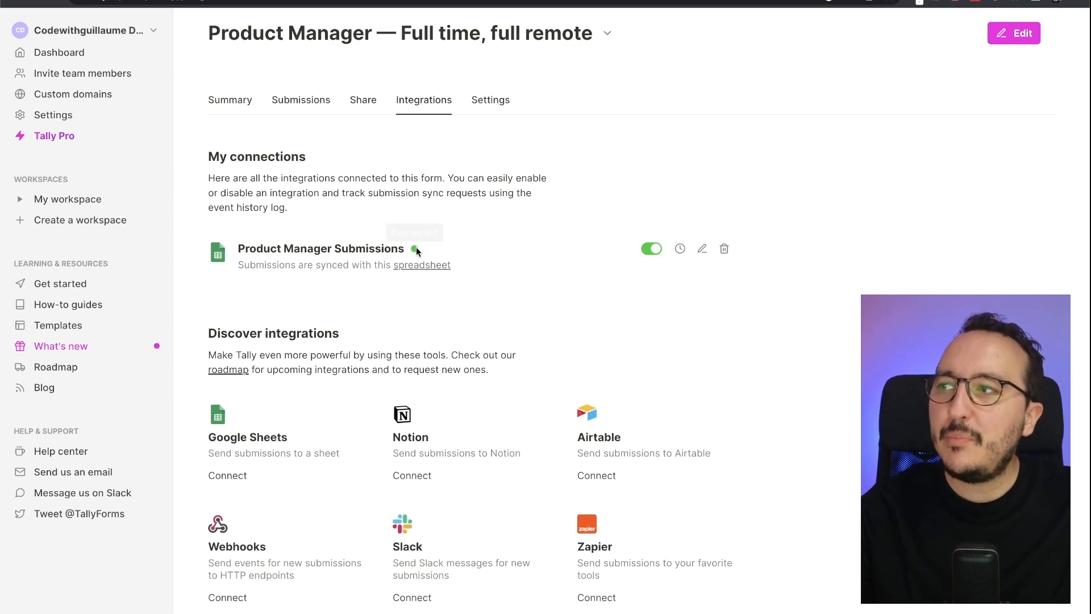
click(679, 251)
mouse_move(240, 374)
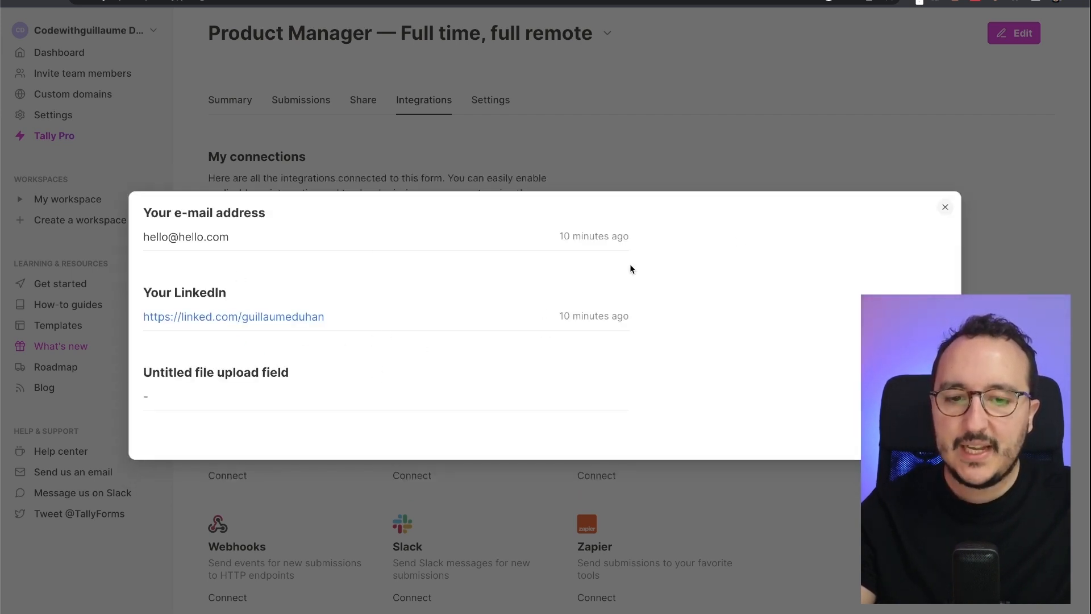
click(945, 209)
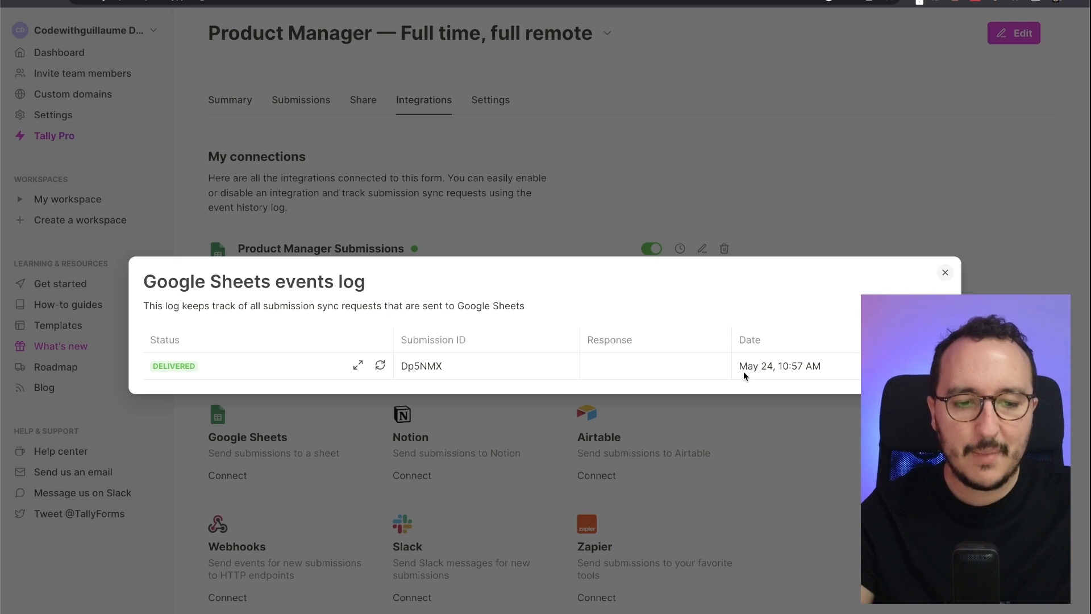
click(945, 273)
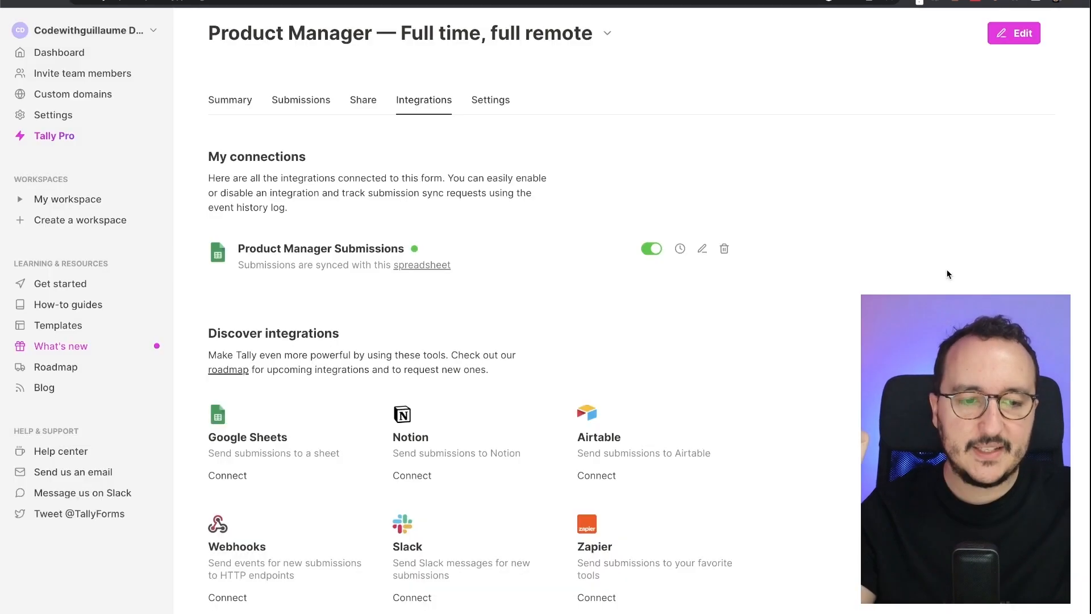
- Open the synced Google Sheets spreadsheet and select its title
click(414, 269)
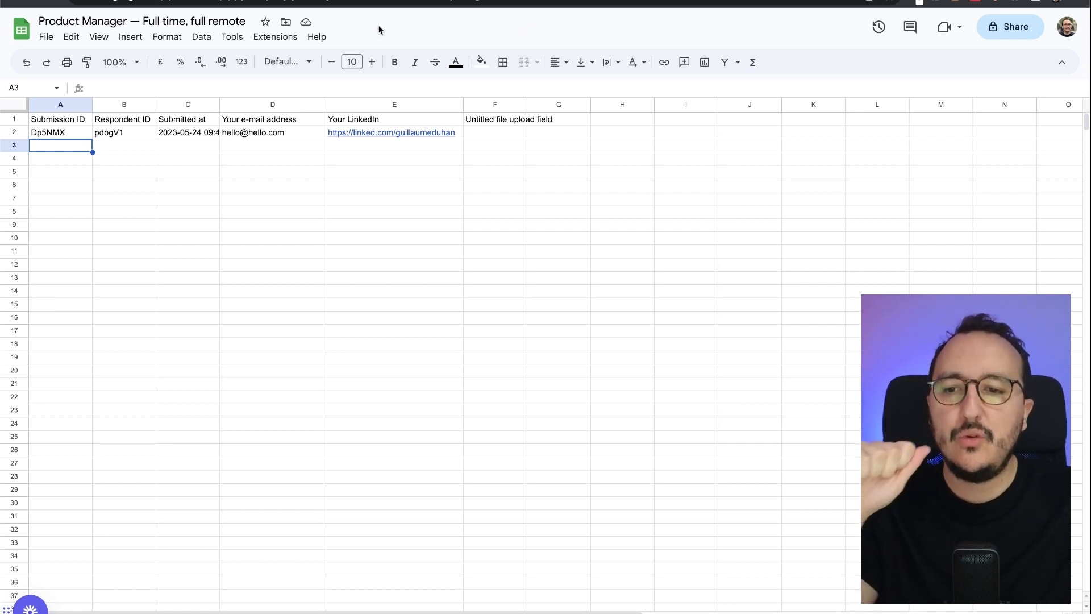
click(185, 13)
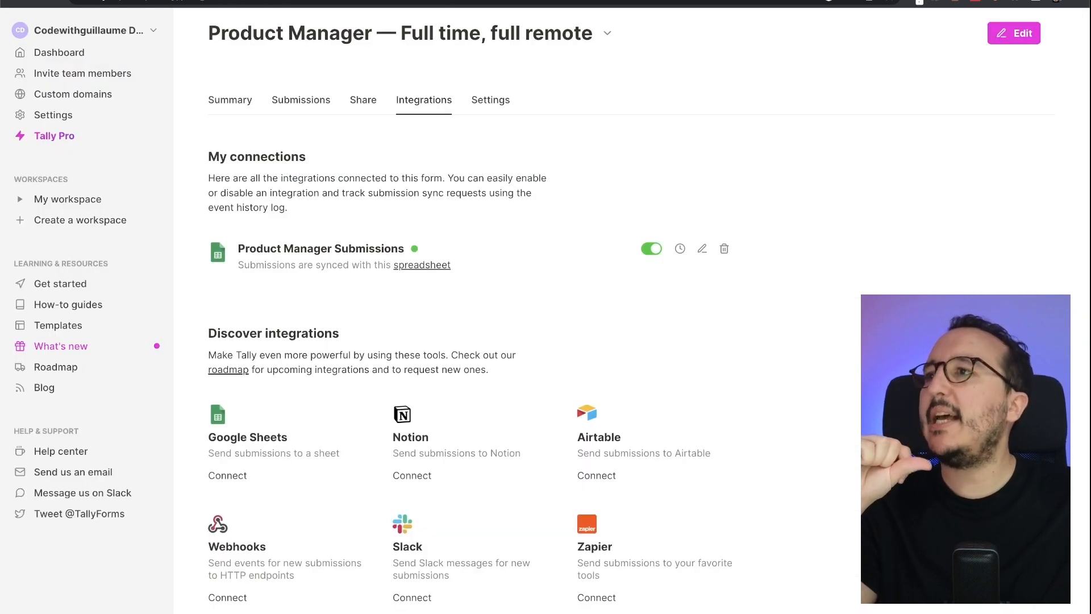
triple_click(301, 33)
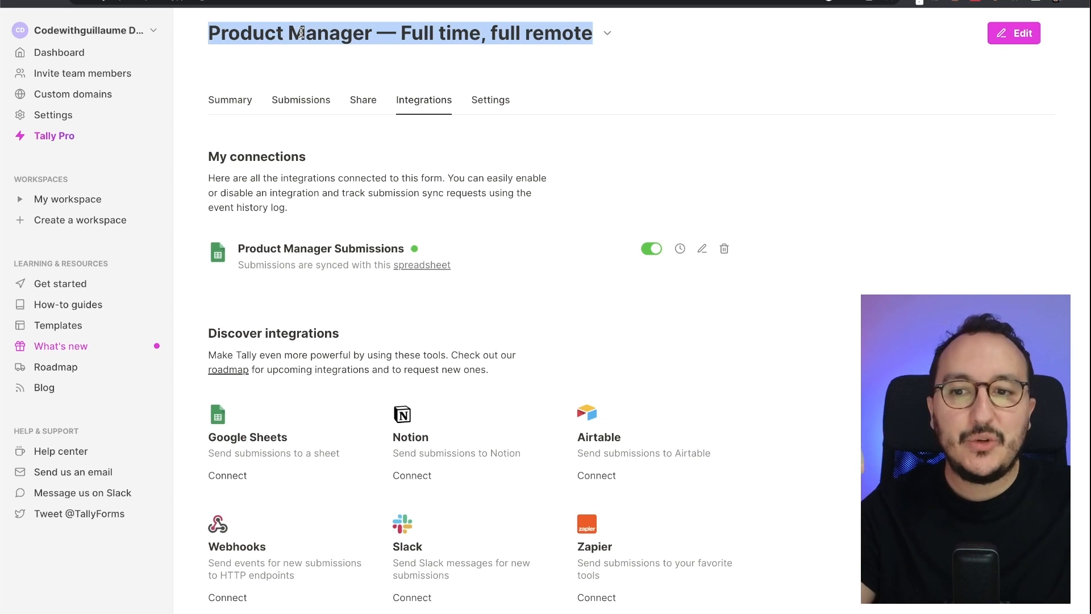
click(302, 32)
- Review the synced row: e-mail in D2, LinkedIn link in E2, empty upload cell F2
key(ctrl+Tab)
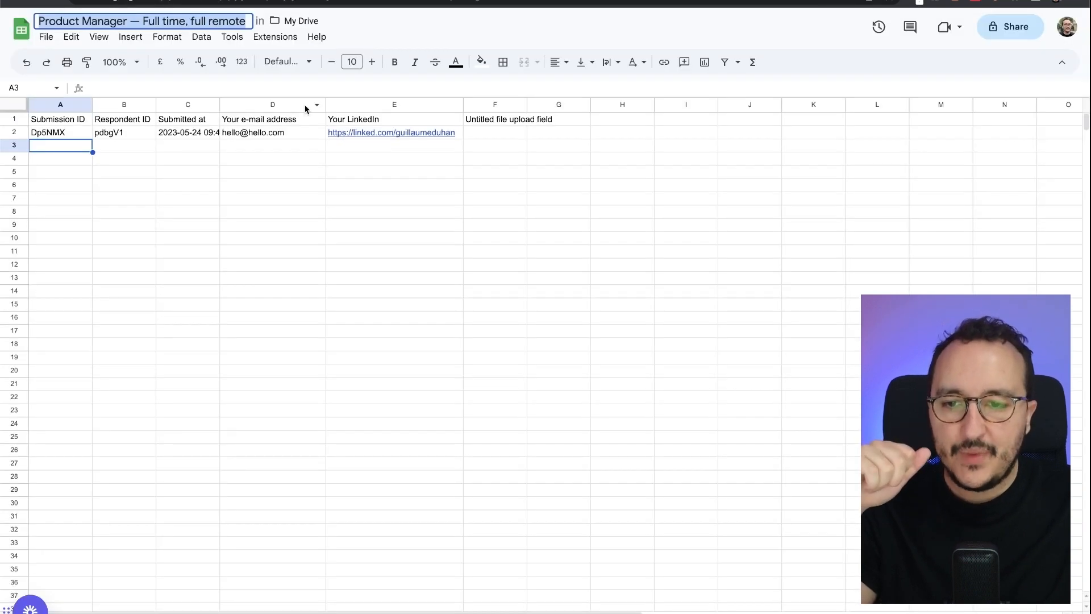
click(256, 135)
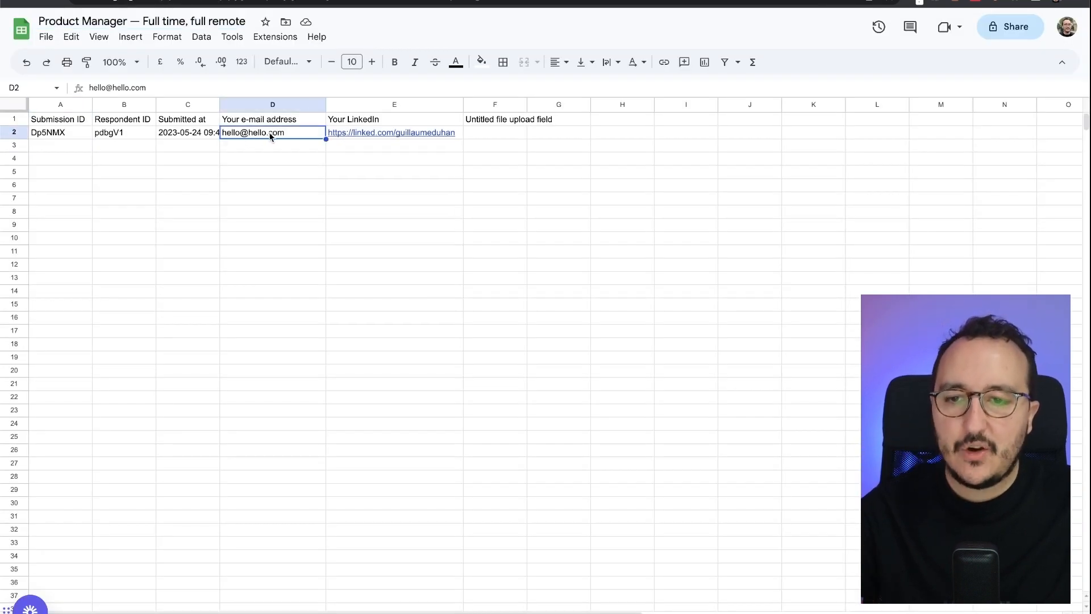
click(459, 131)
click(504, 132)
key(ctrl+Tab)
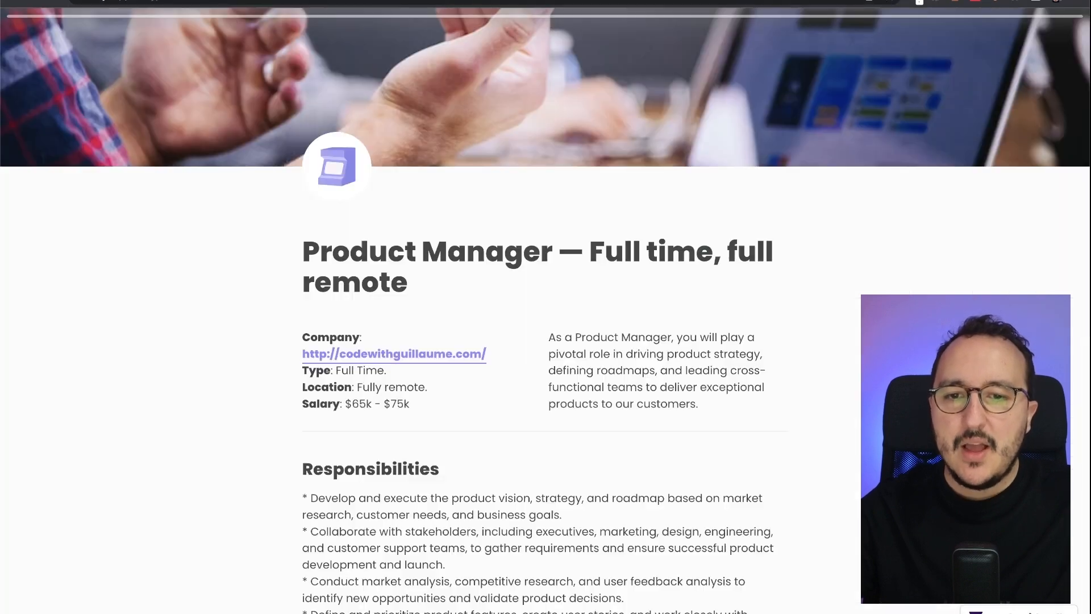
scroll(512, 315, down, 15)
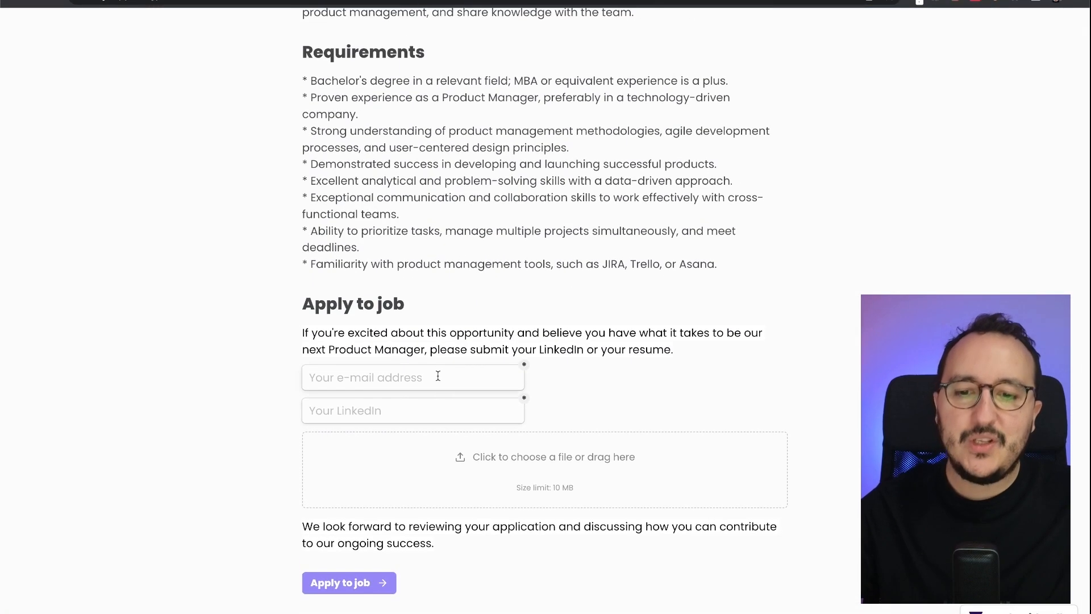
click(441, 373)
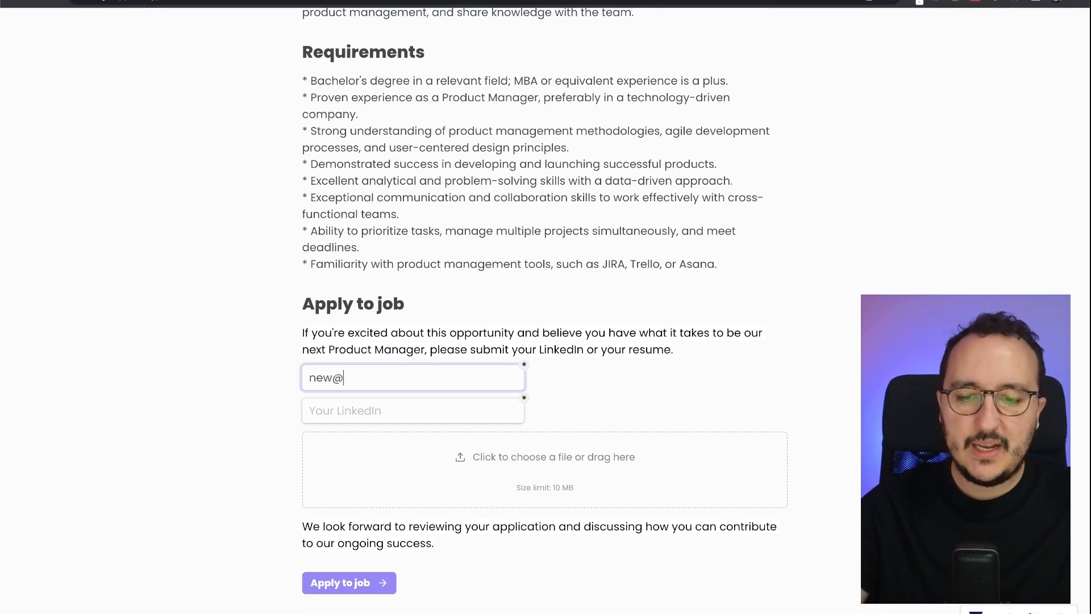
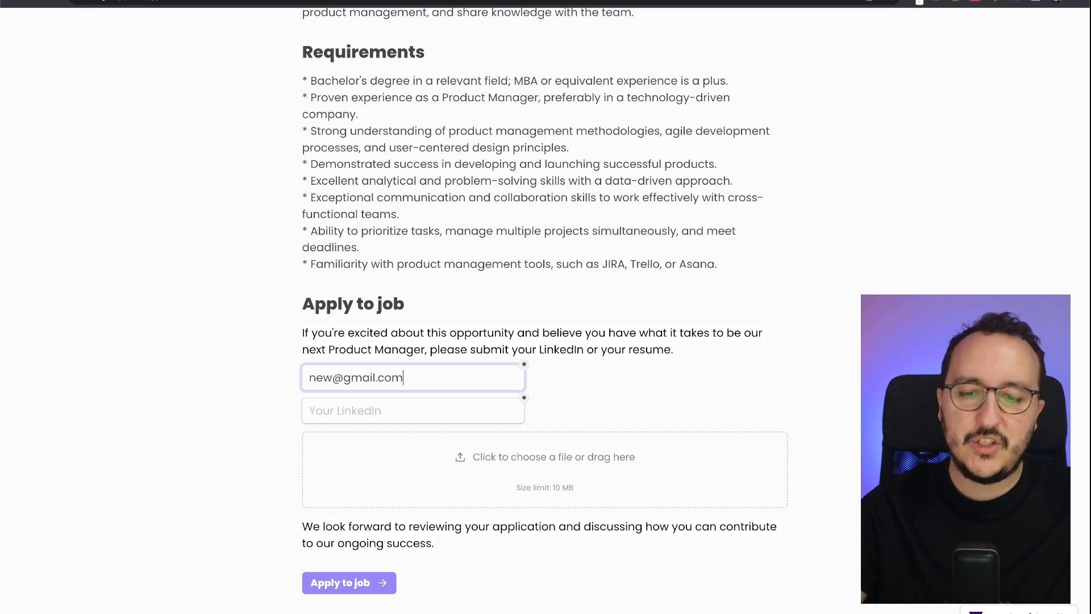
click(470, 411)
text(https://)
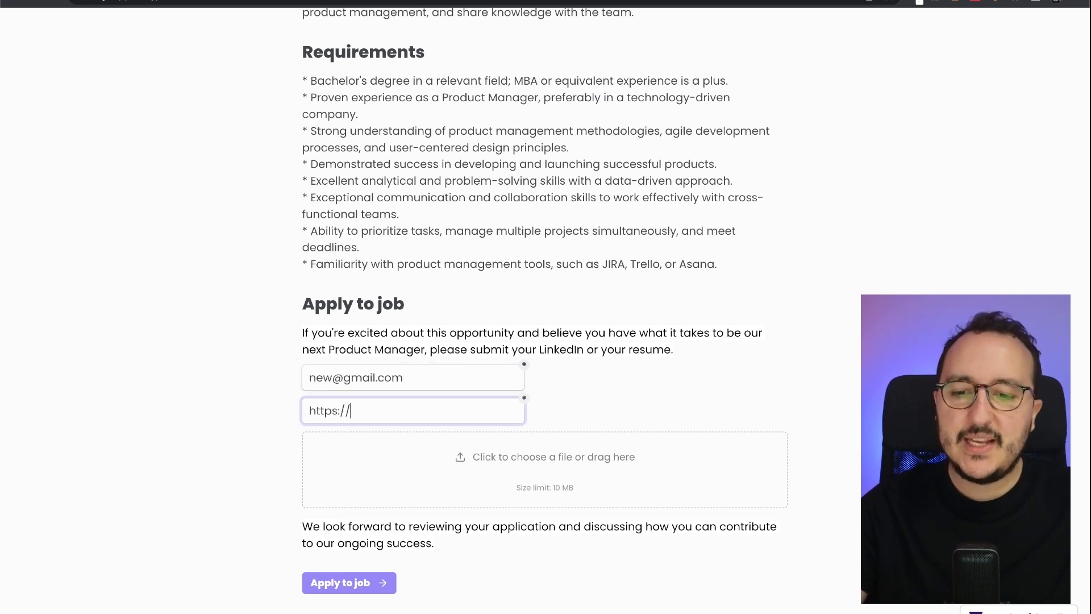
text(linkedin.com/blabla)
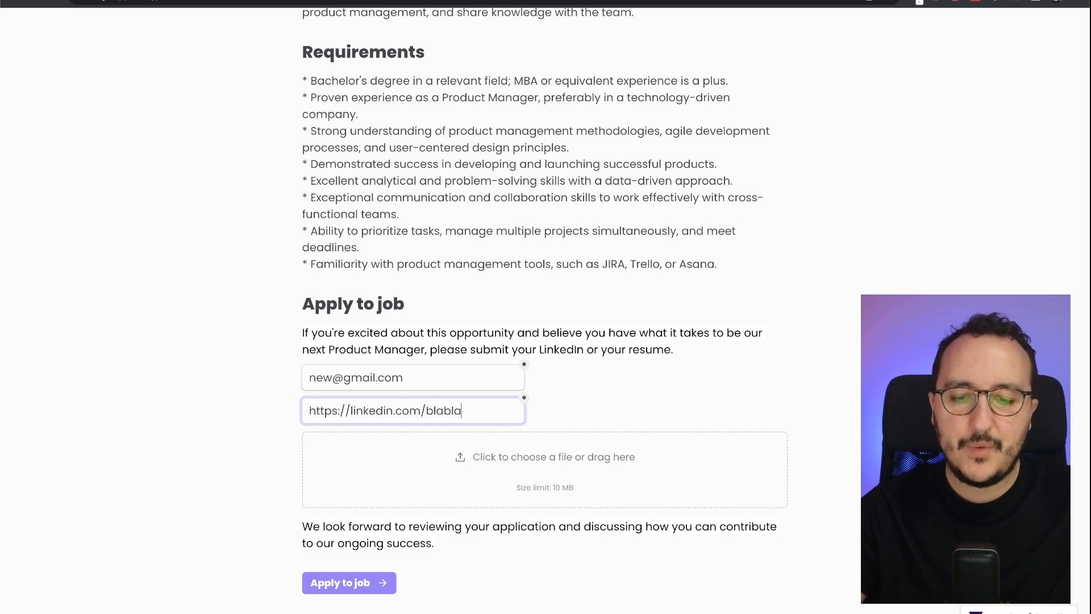
click(353, 585)
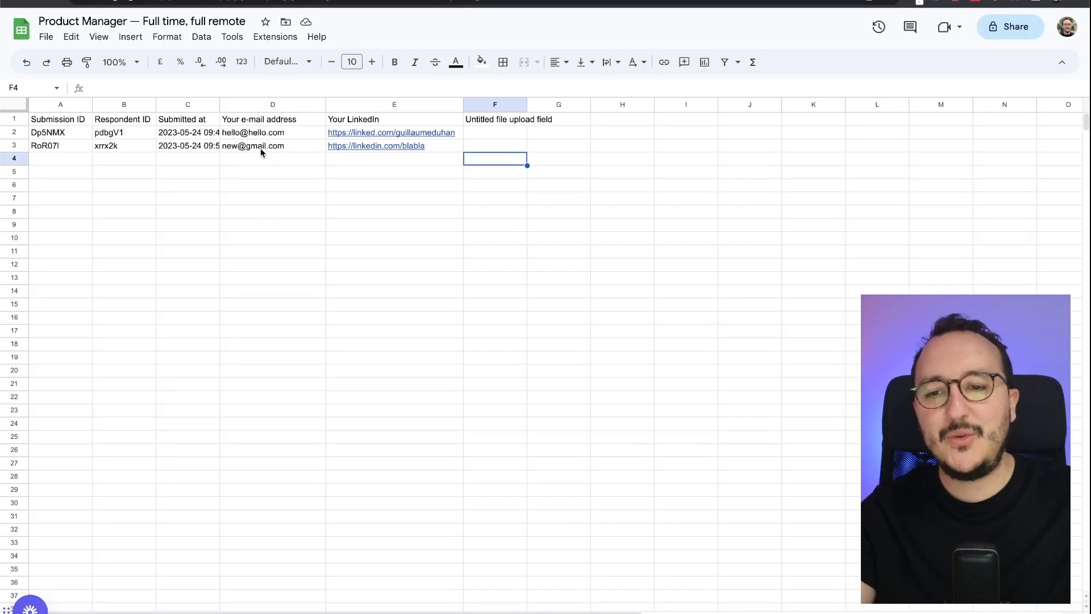
- Widen column C to show full timestamps, check cells C2 and D3, then return to Tally Integrations
drag(219, 104, 321, 104)
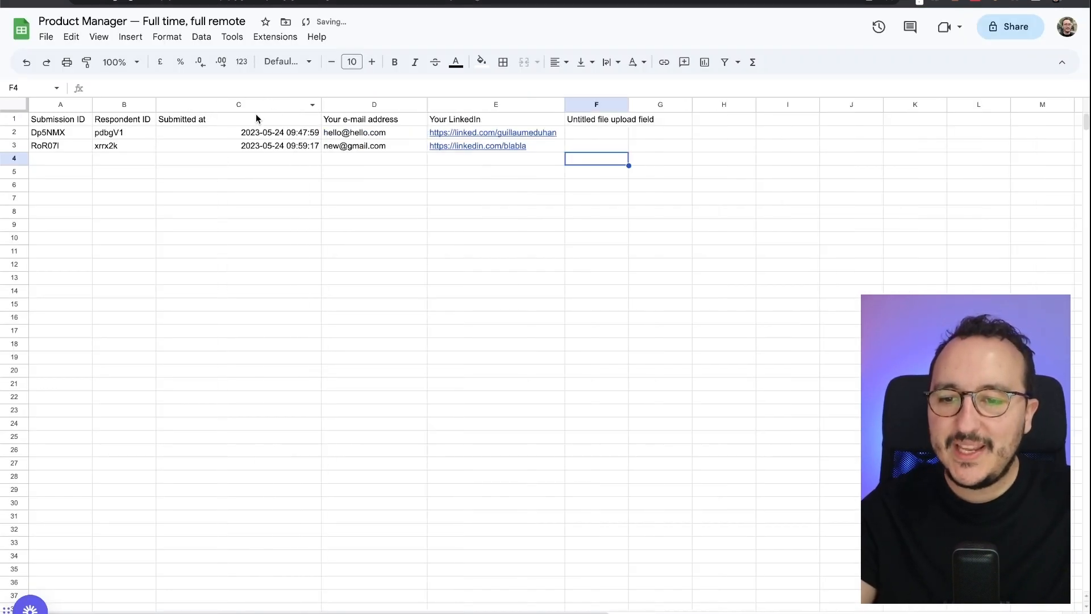
click(260, 136)
click(368, 150)
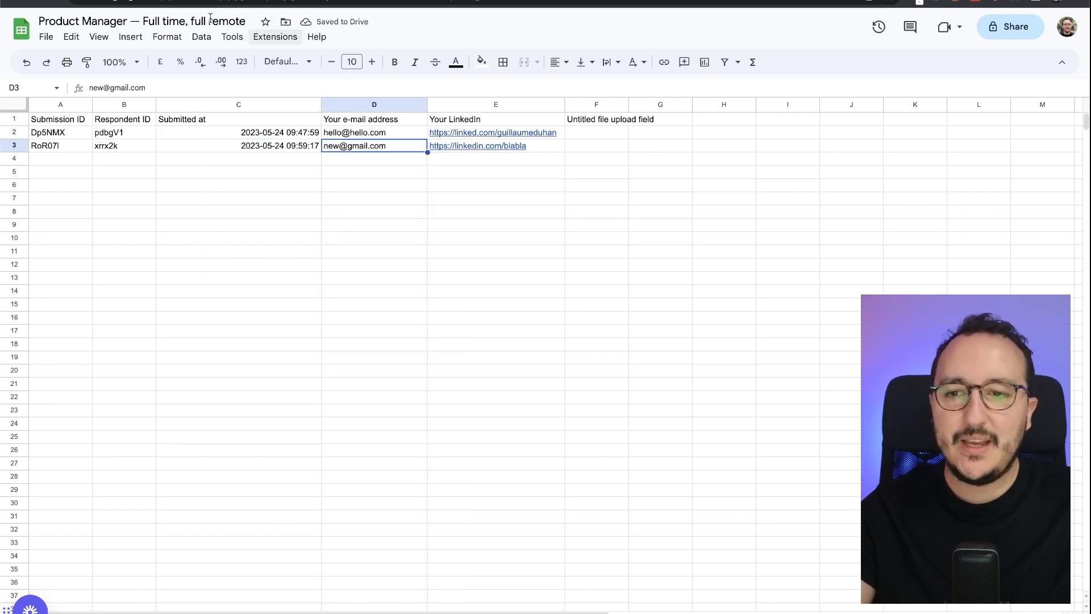
click(196, 1)
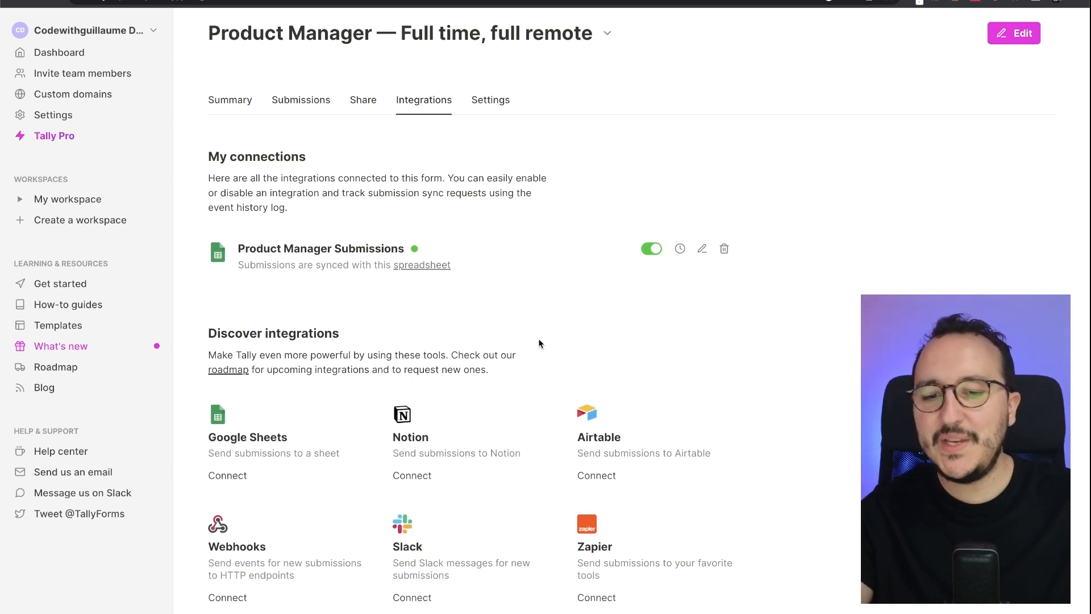
- Start a Notion connection and authorize Tally to access the Notion account
click(412, 476)
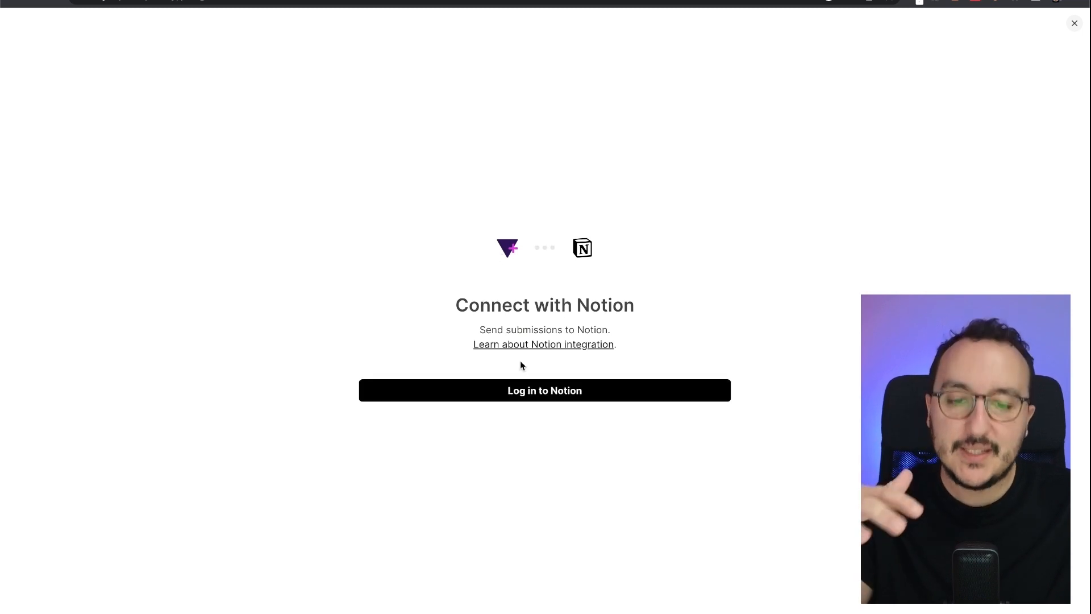
click(536, 398)
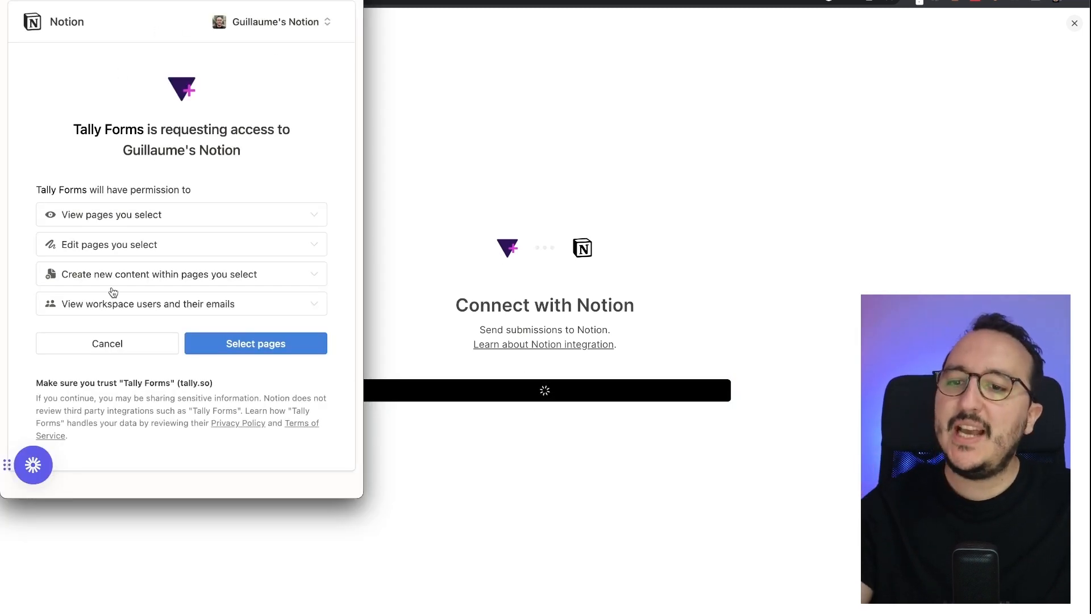
click(155, 216)
click(153, 215)
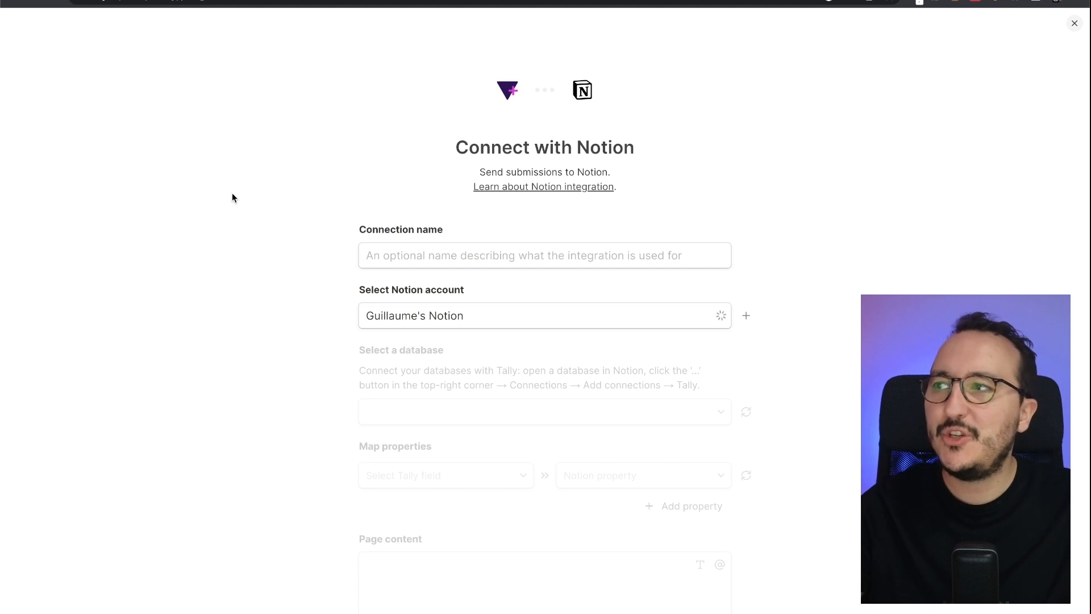
- Name the Notion connection 'Product Manager Job Post Notion'
click(525, 254)
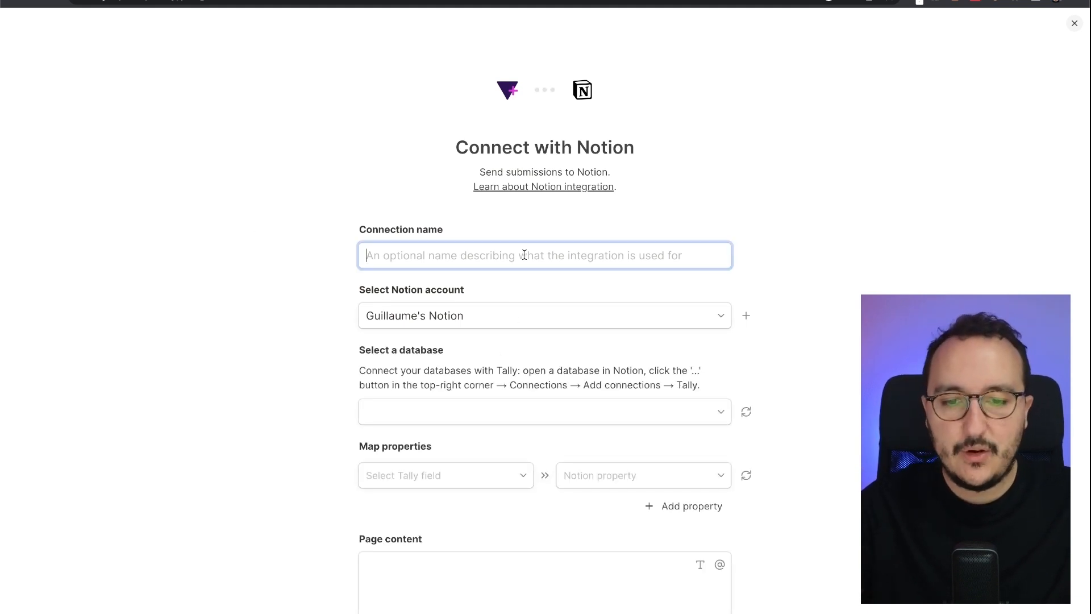
text(Product Manager)
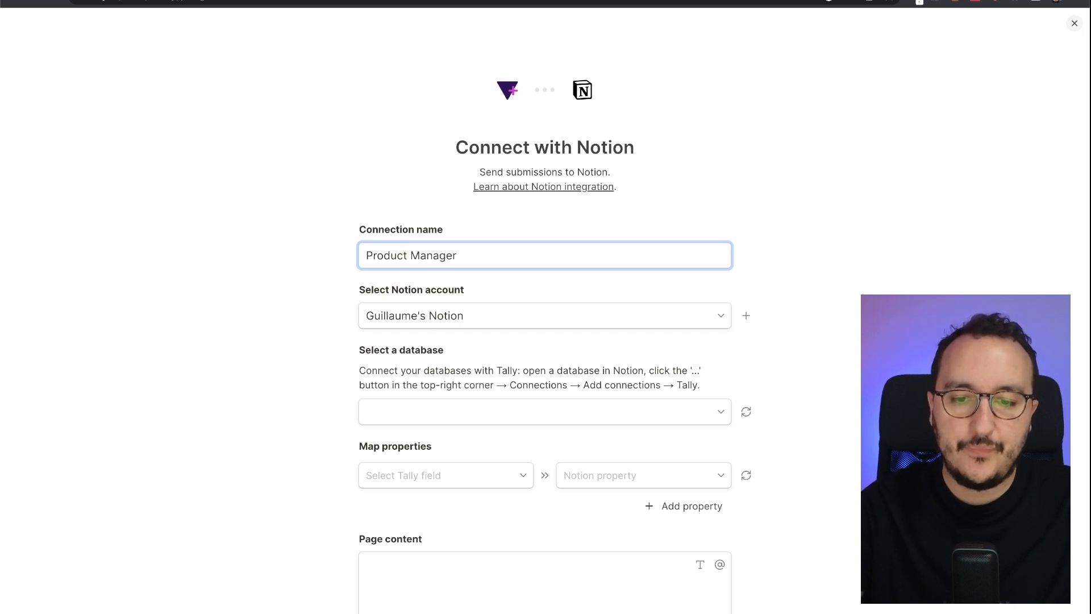
text( Job P)
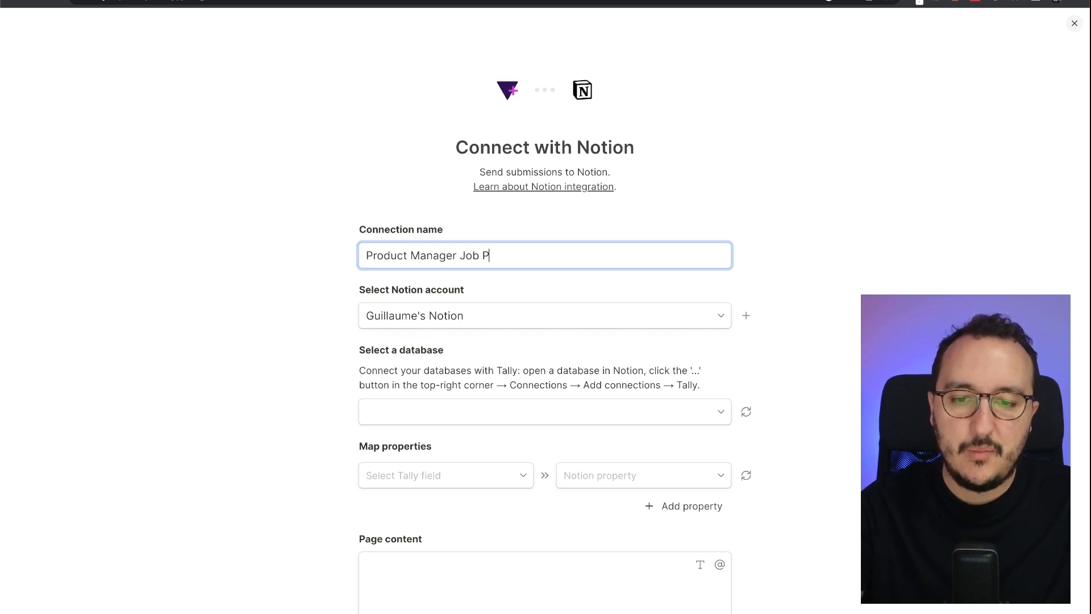
text(ost Notion)
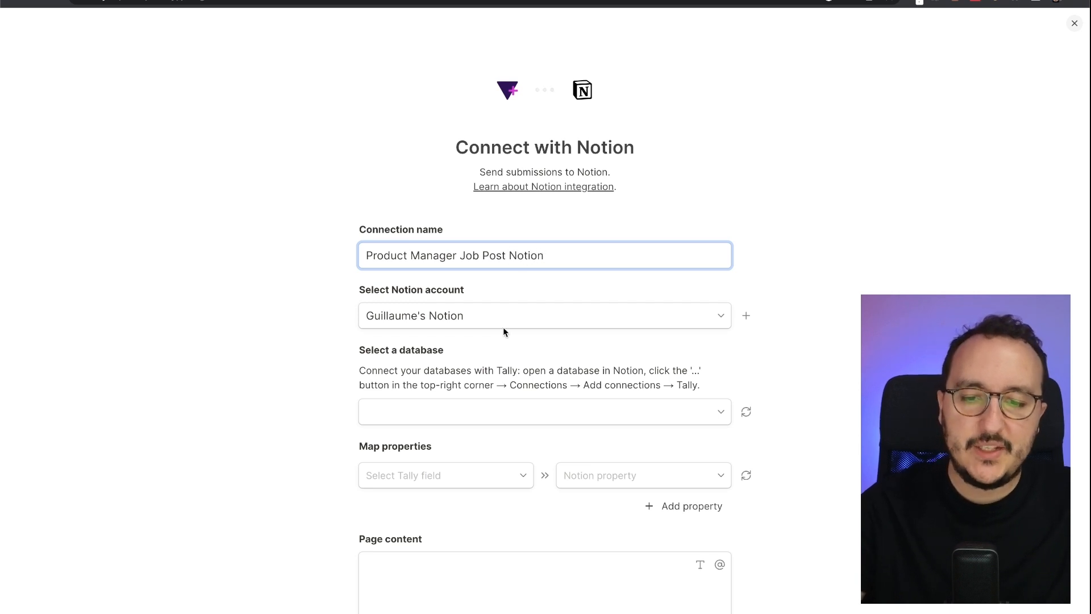
scroll(503, 326, down, 3)
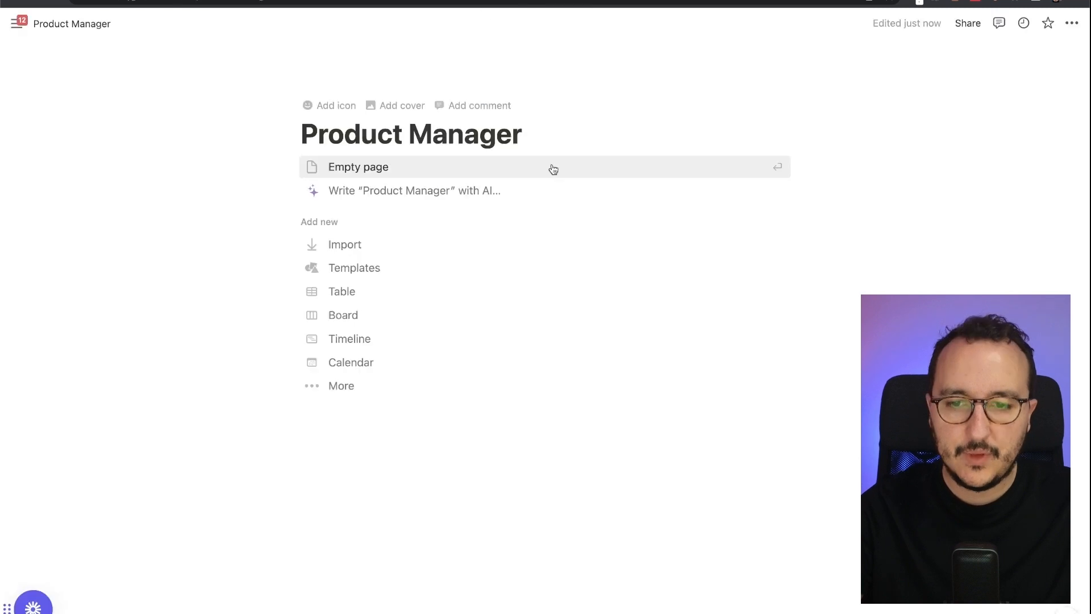
- Add an inline table database titled 'My data' to the Notion page
key(Return)
text(/dtab)
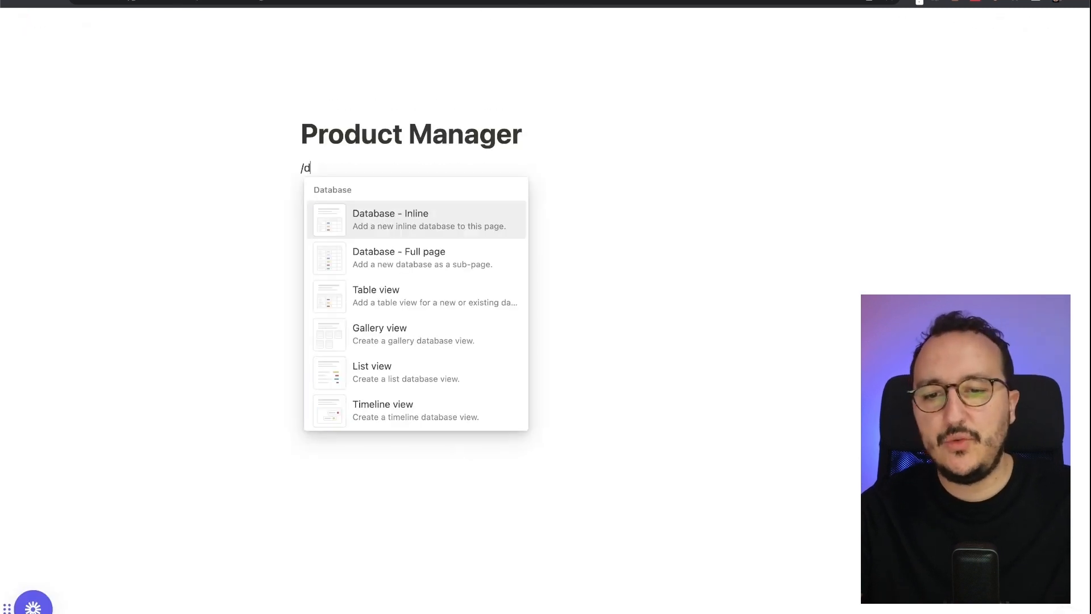
key(BackSpace)
key(BackSpace)
key(BackSpace)
text(a)
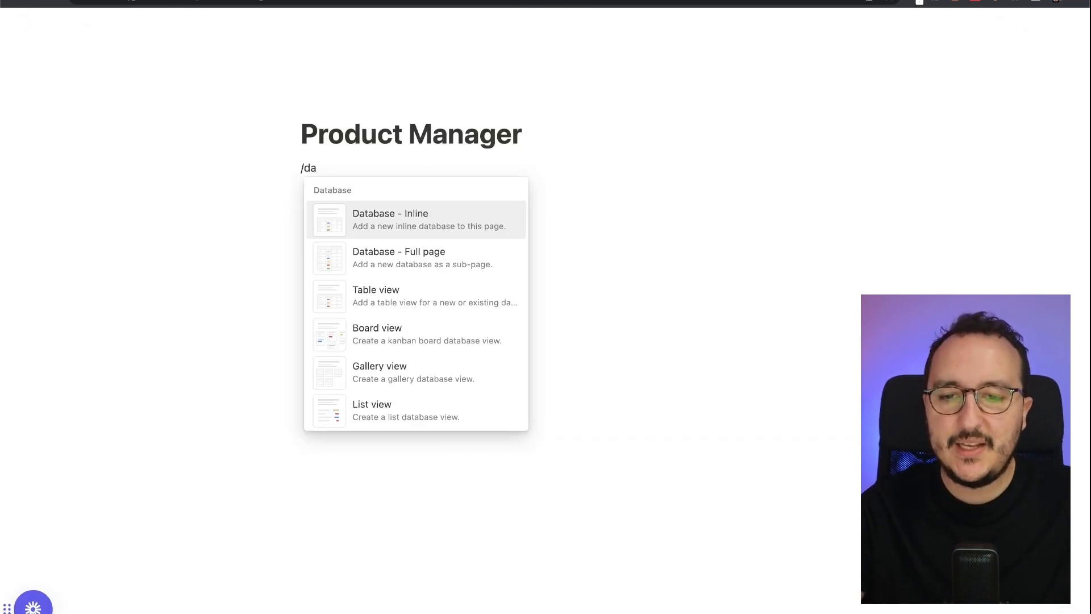
key(Return)
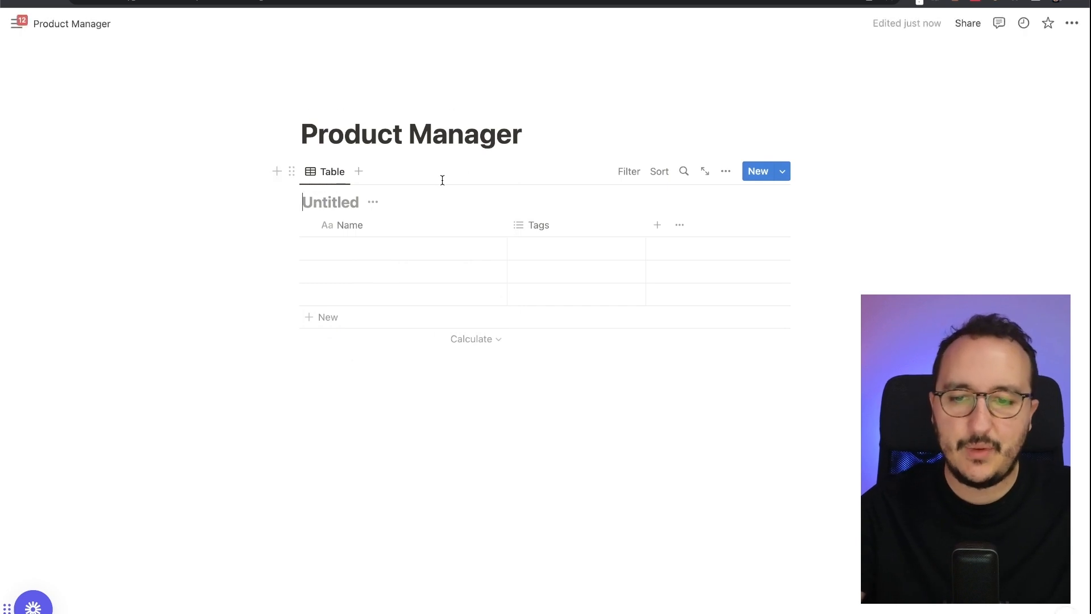
text(My data)
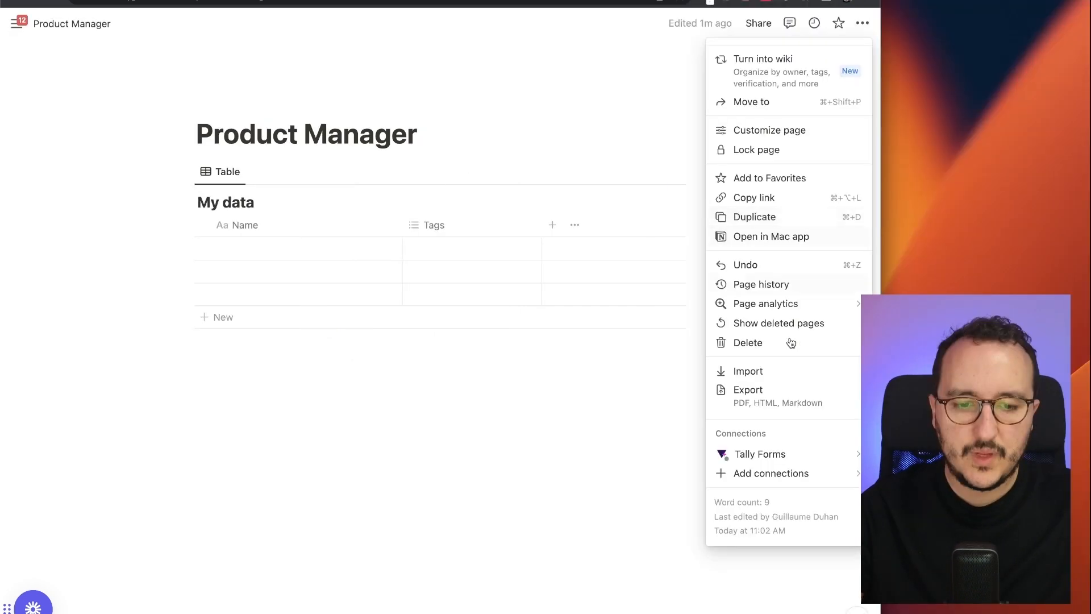
mouse_move(782, 455)
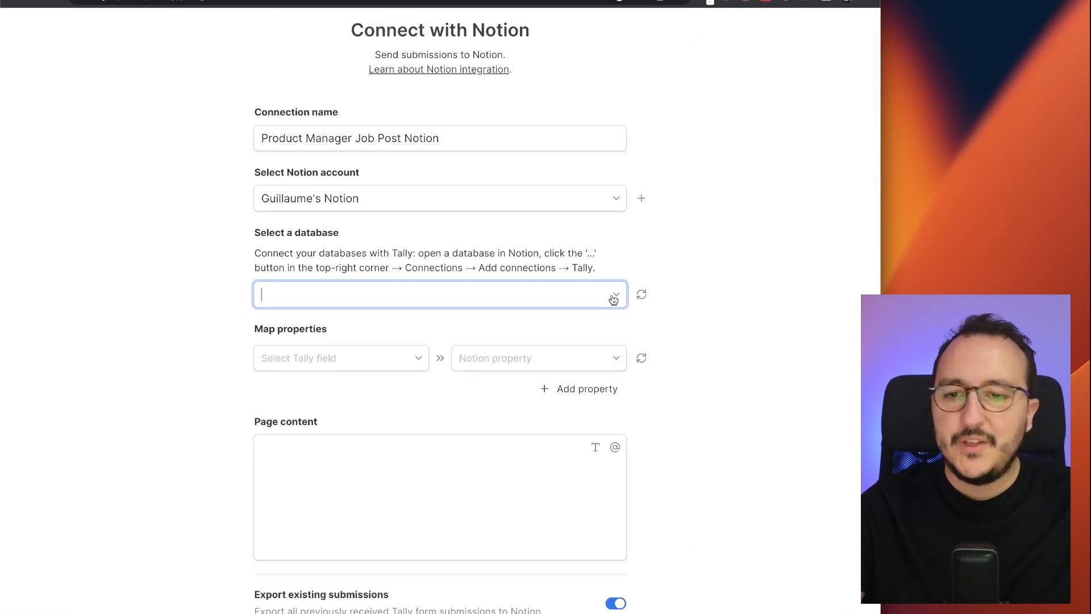
click(611, 297)
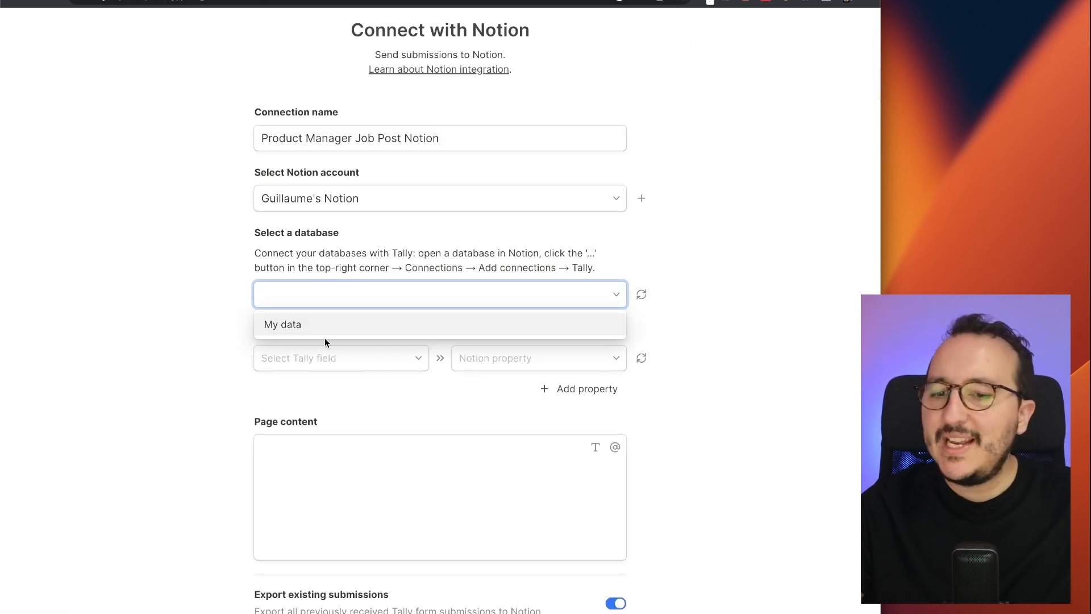
- Target the My data database and map Your e-mail address as the first field
click(293, 332)
scroll(328, 265, down, 2)
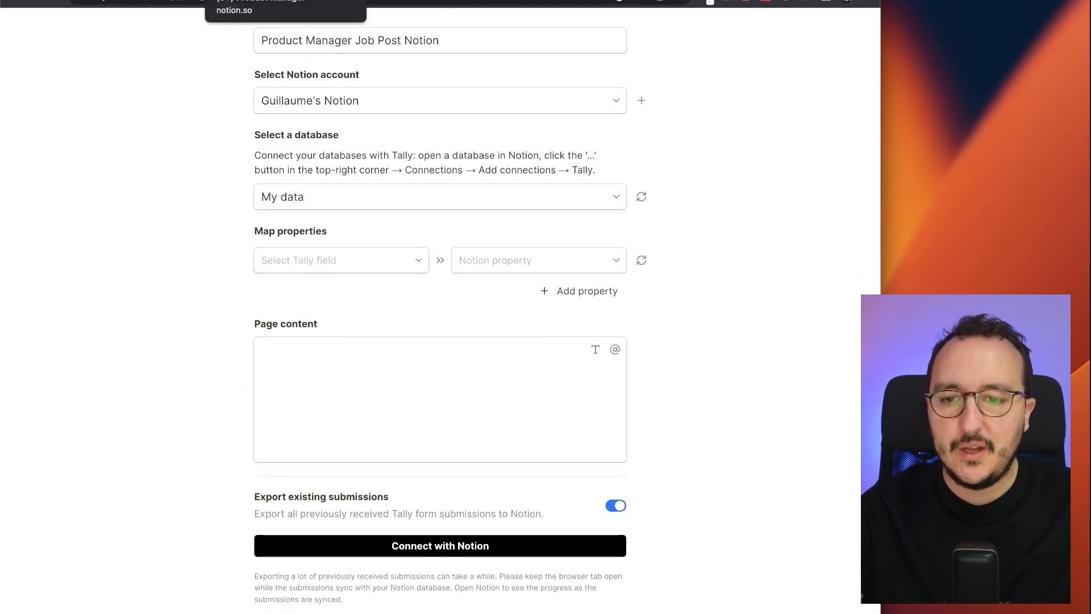
click(367, 265)
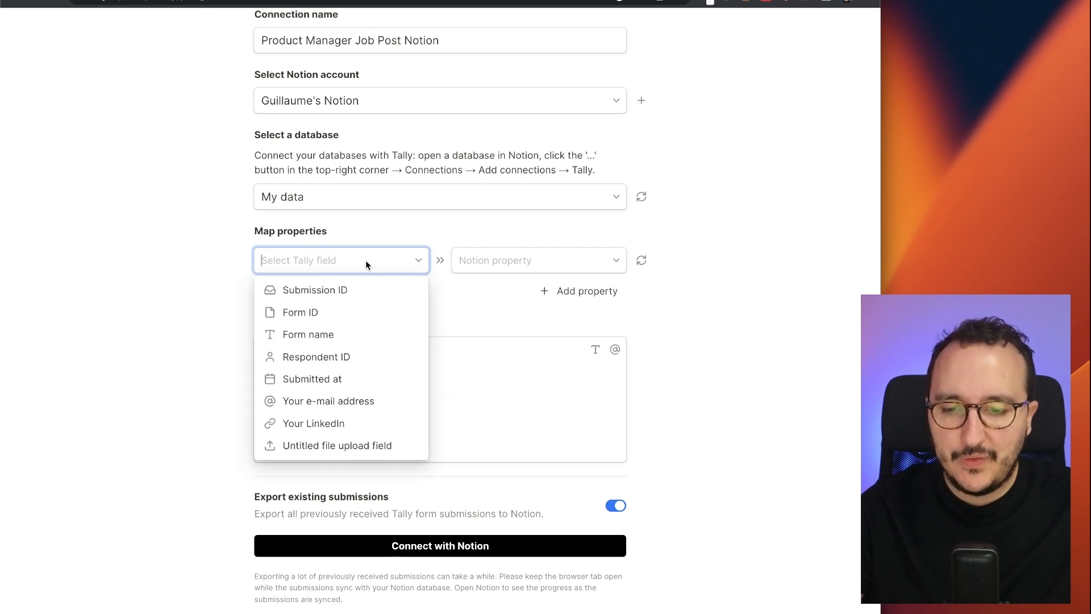
click(310, 401)
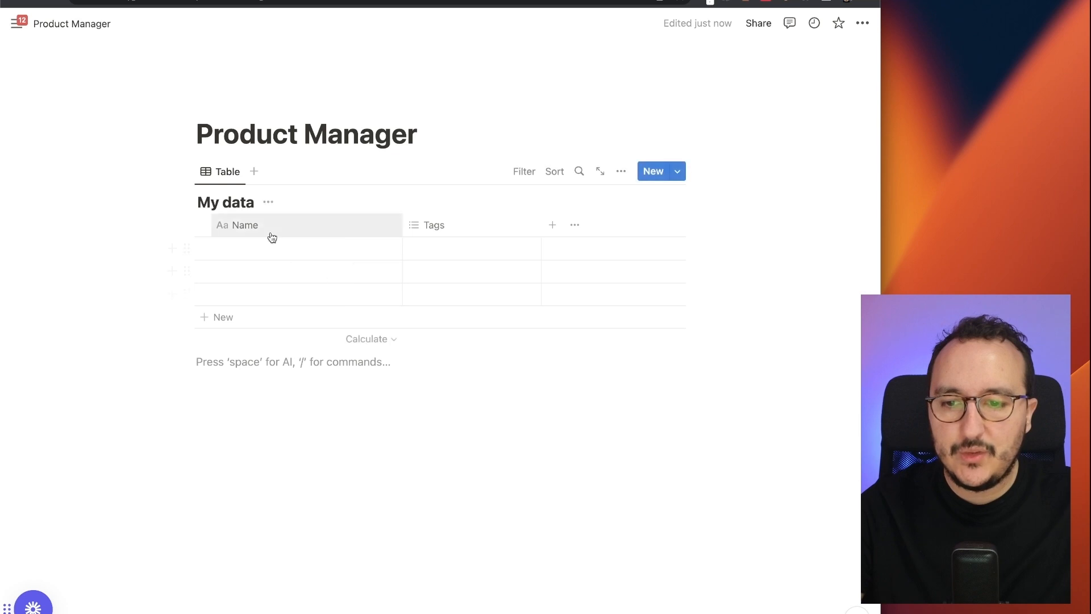
- Inspect the Name column's property settings in the Notion table
click(260, 227)
key(Escape)
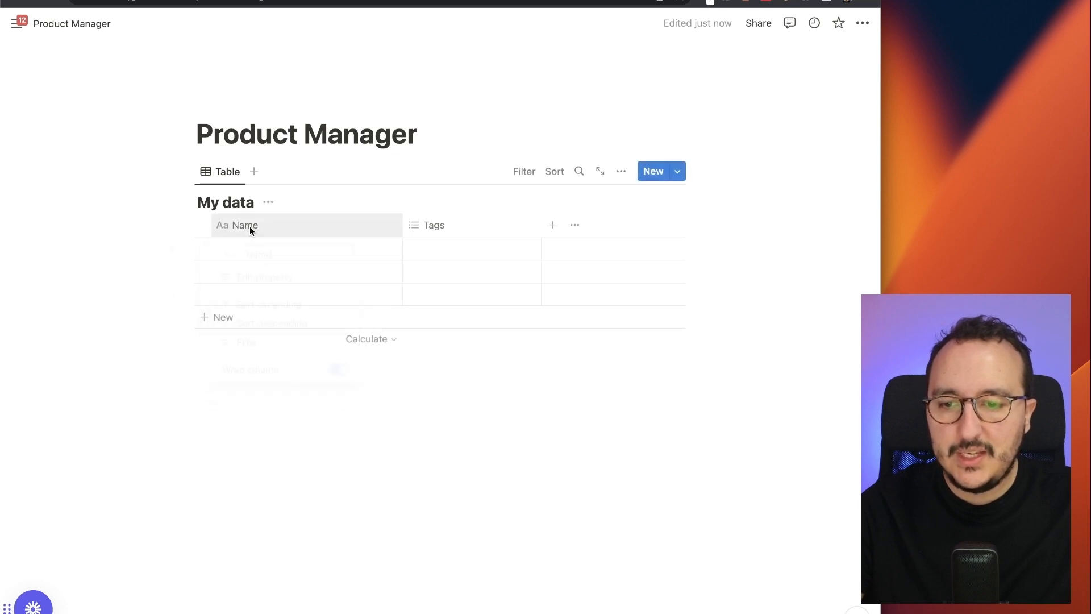
click(250, 226)
click(239, 280)
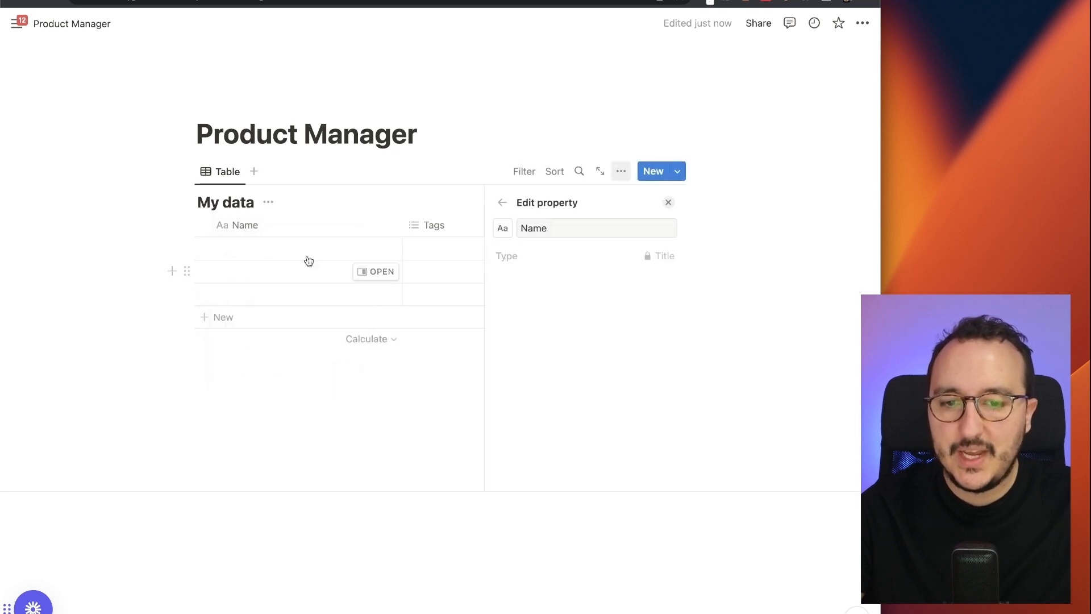
double_click(541, 233)
click(656, 255)
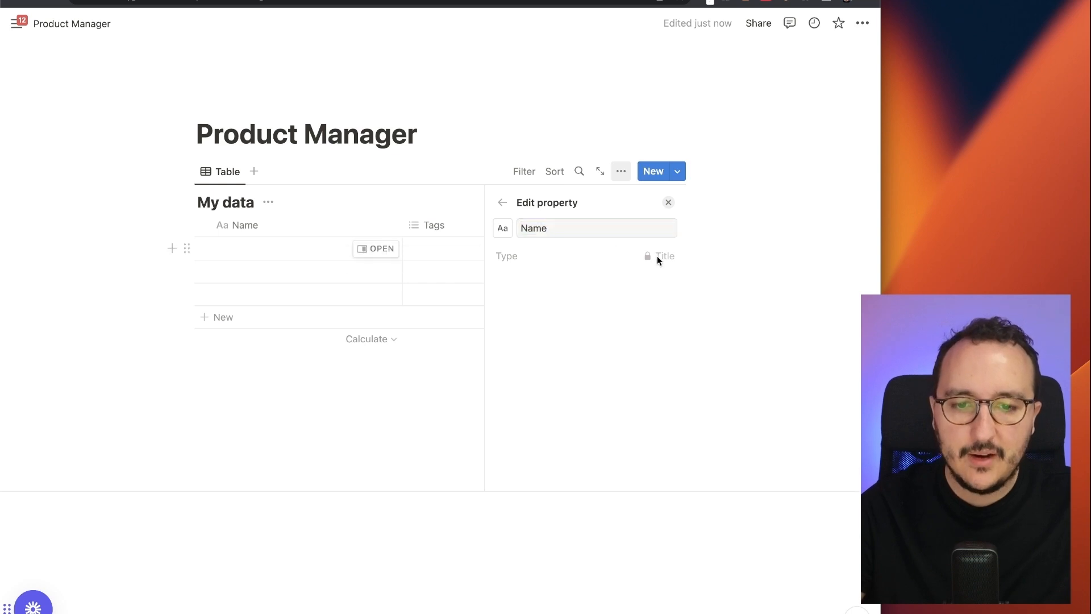
click(567, 233)
click(427, 226)
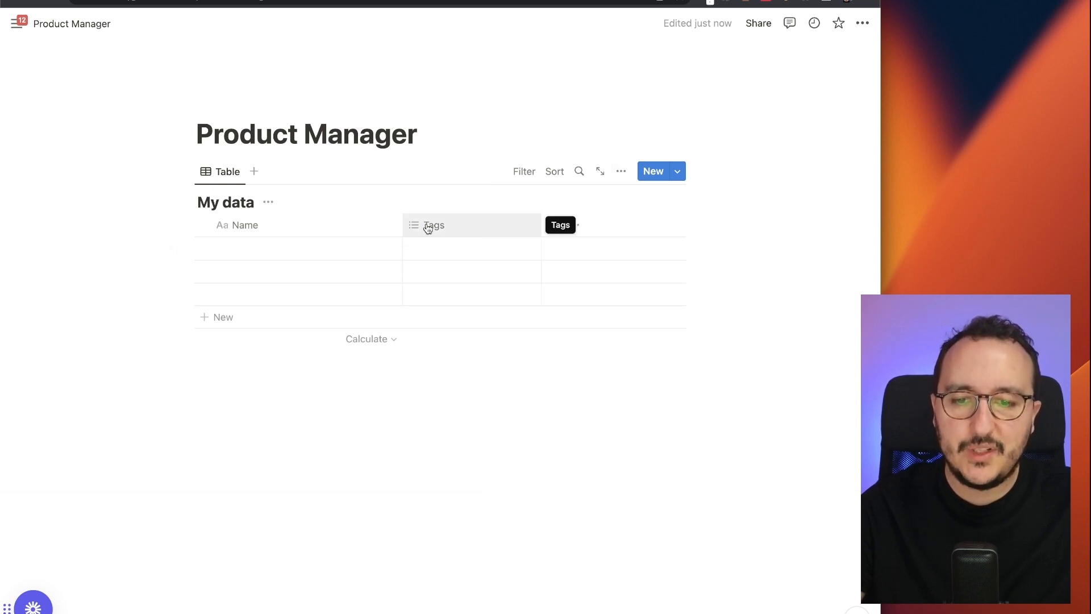
- Convert the Tags column into an Email-type property named Email
click(427, 225)
click(446, 290)
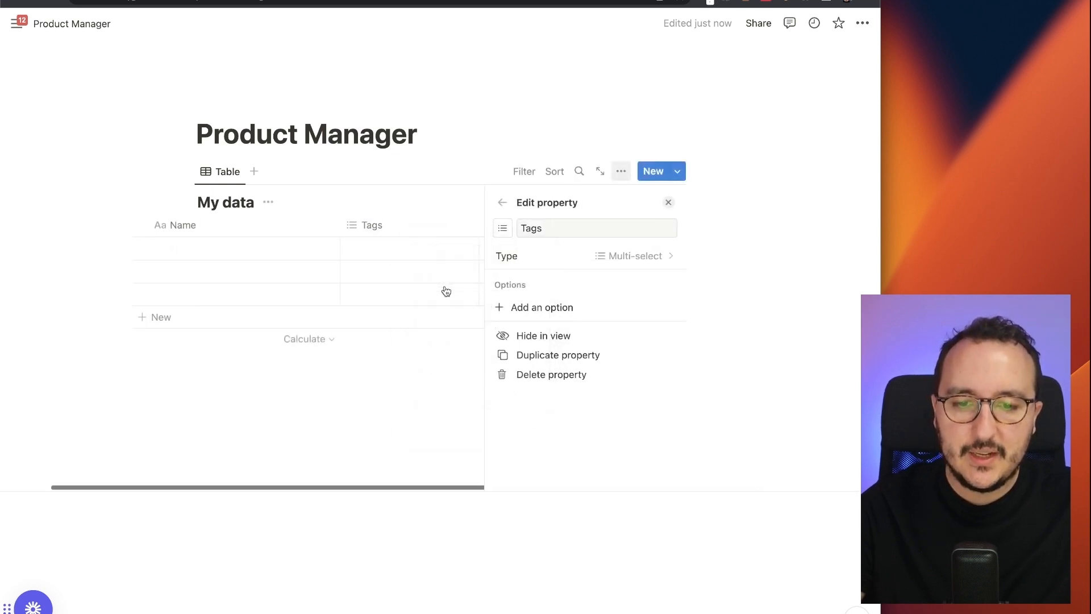
click(637, 257)
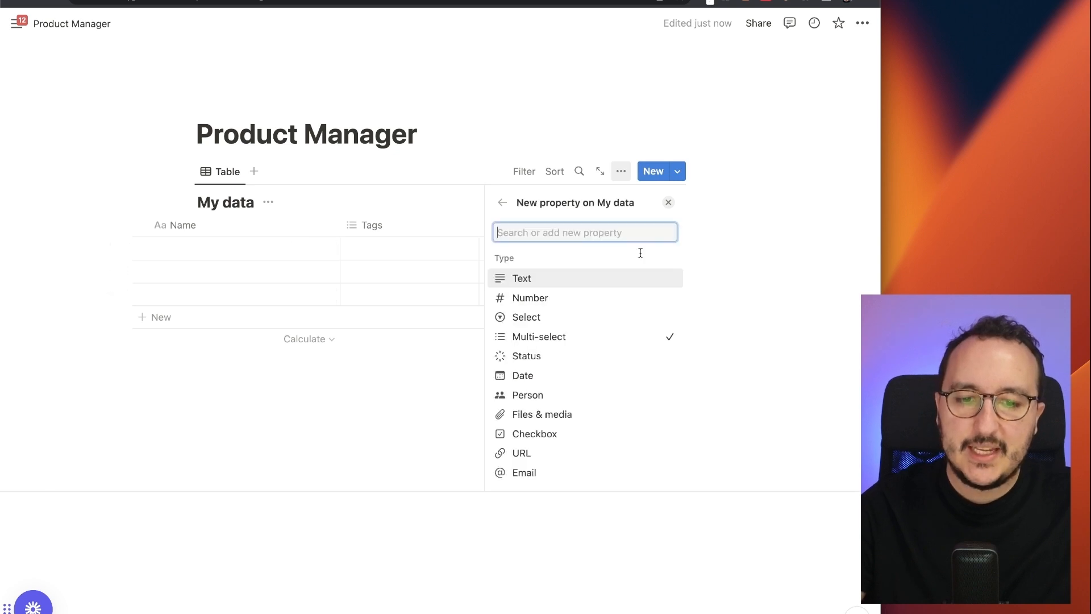
text(email)
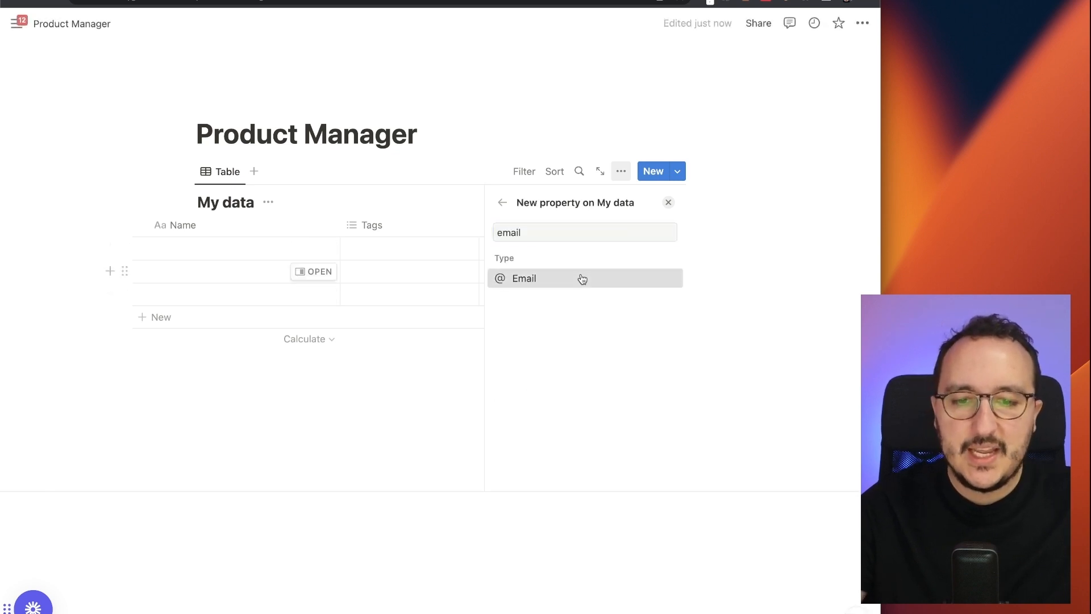
click(580, 278)
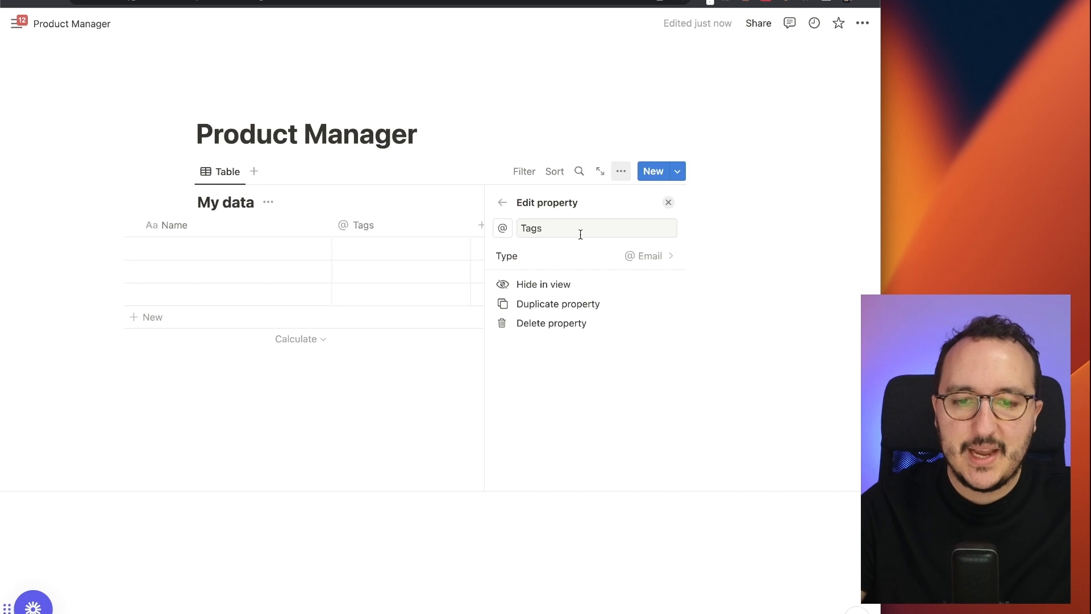
double_click(580, 234)
text(Email)
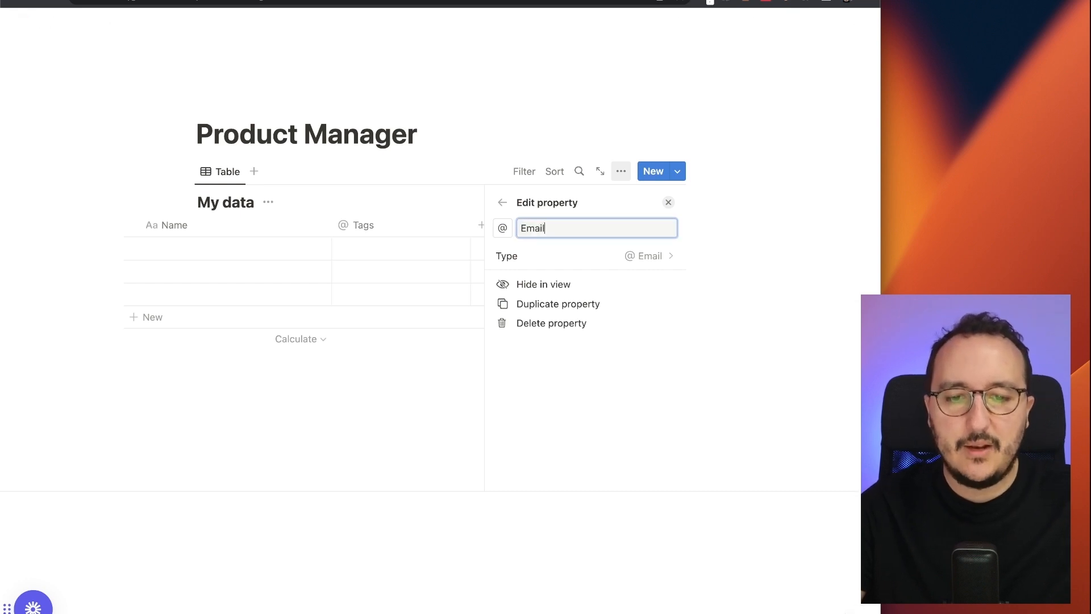
click(417, 134)
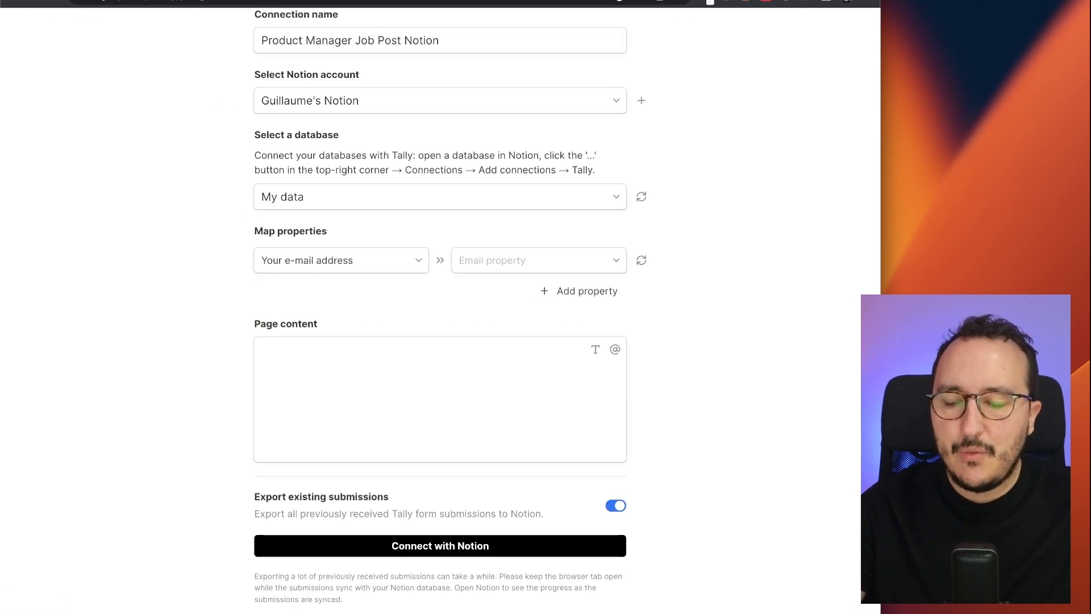
- Add a Tally mapping row for the Your LinkedIn field
click(563, 291)
click(376, 290)
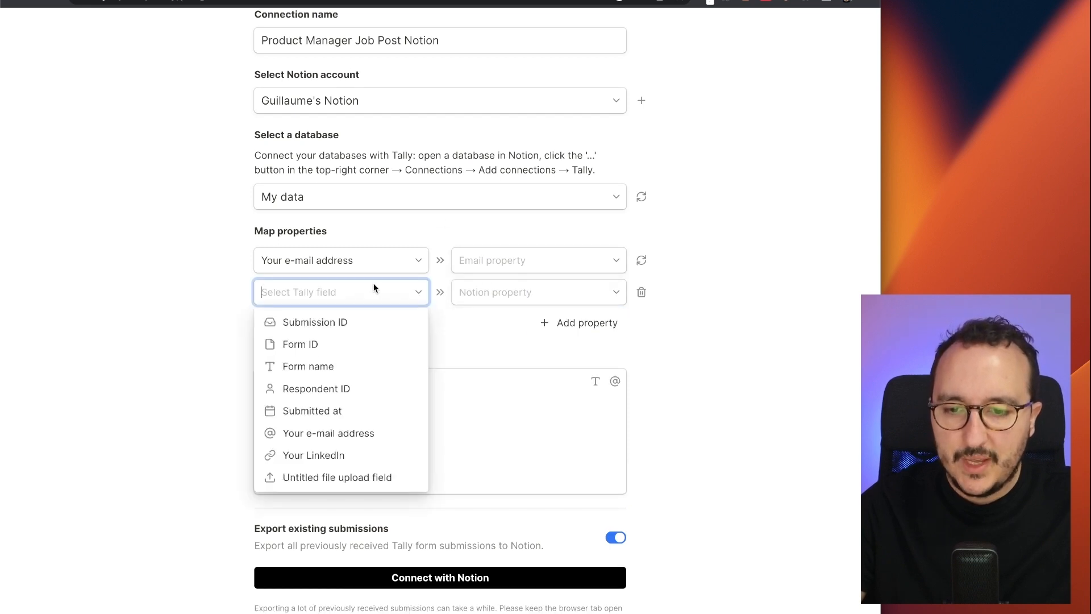
click(384, 458)
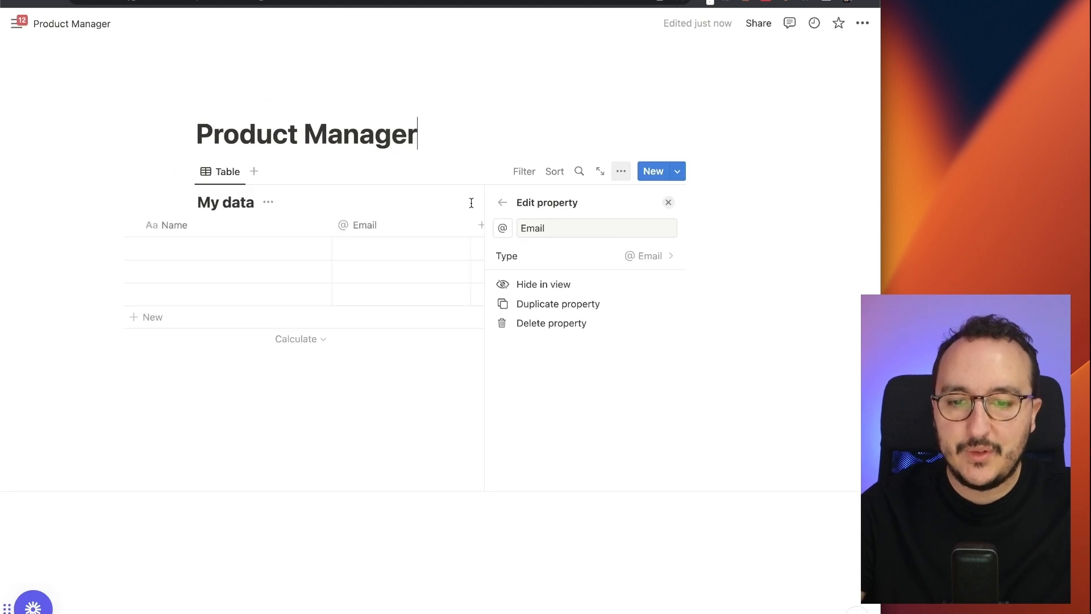
- Add a new property to the My data table and rename it 'LinkedIn Url'
click(471, 204)
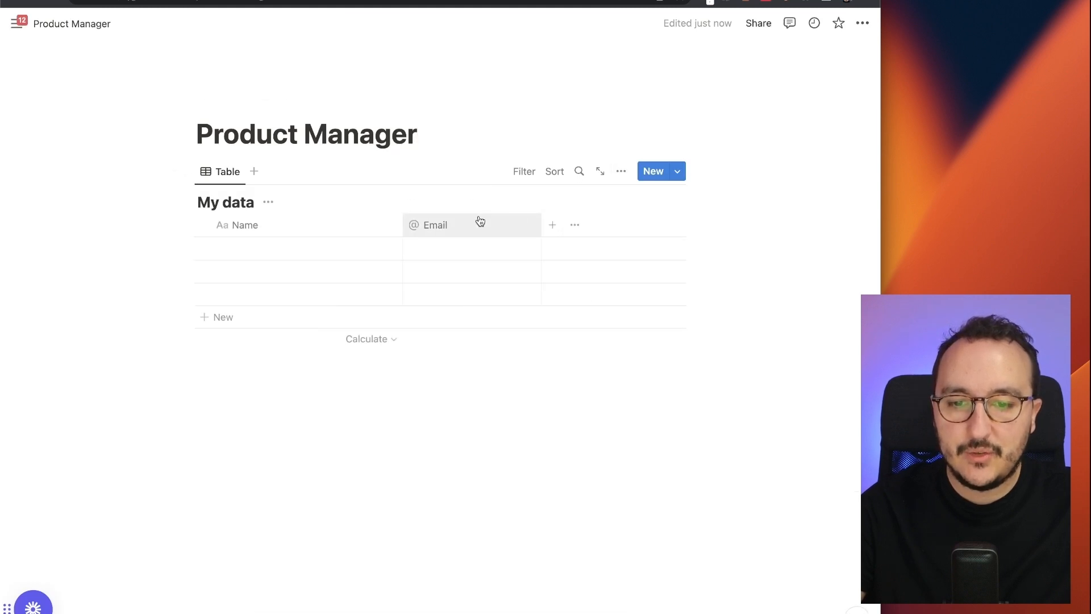
click(552, 225)
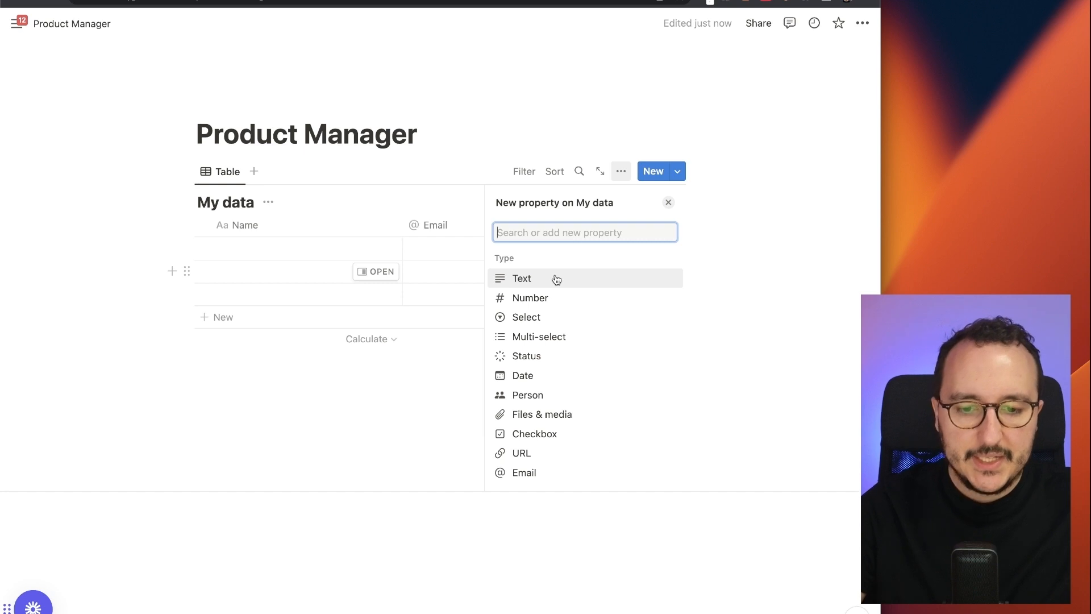
text(link)
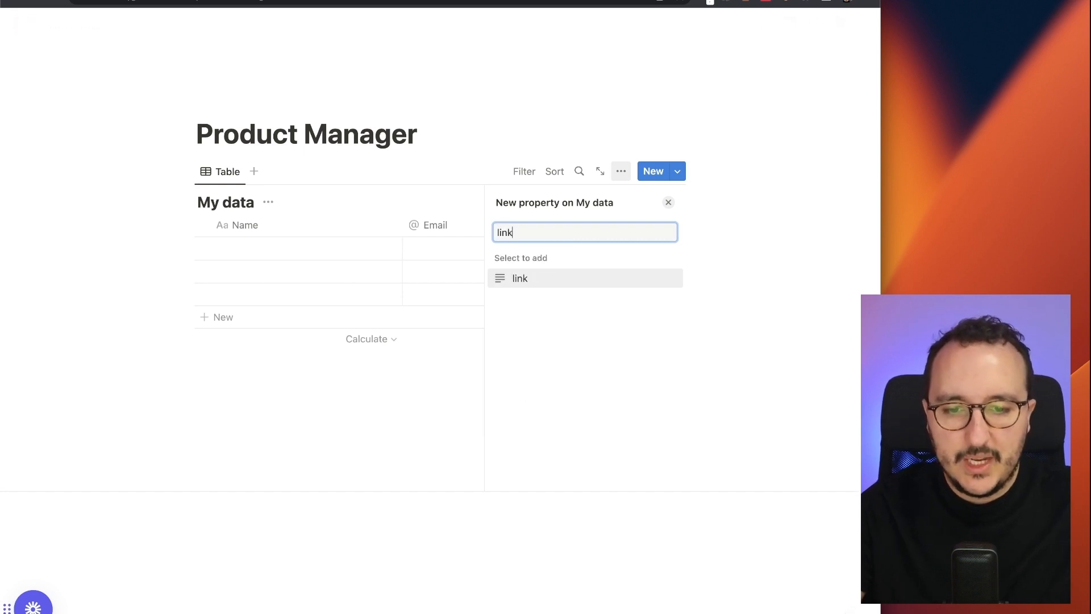
click(575, 284)
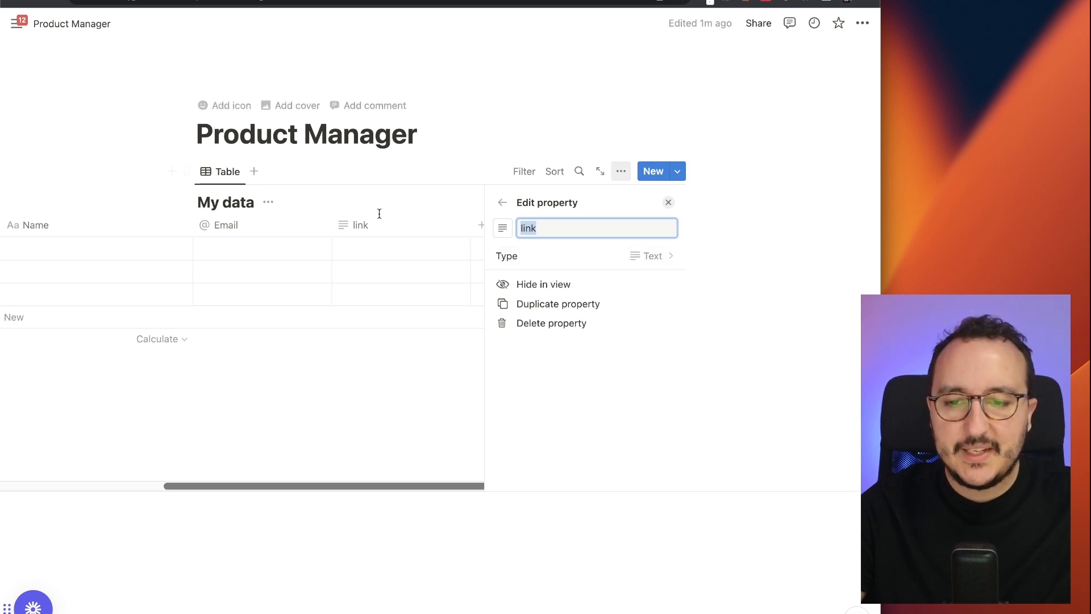
click(543, 218)
double_click(548, 230)
text(L)
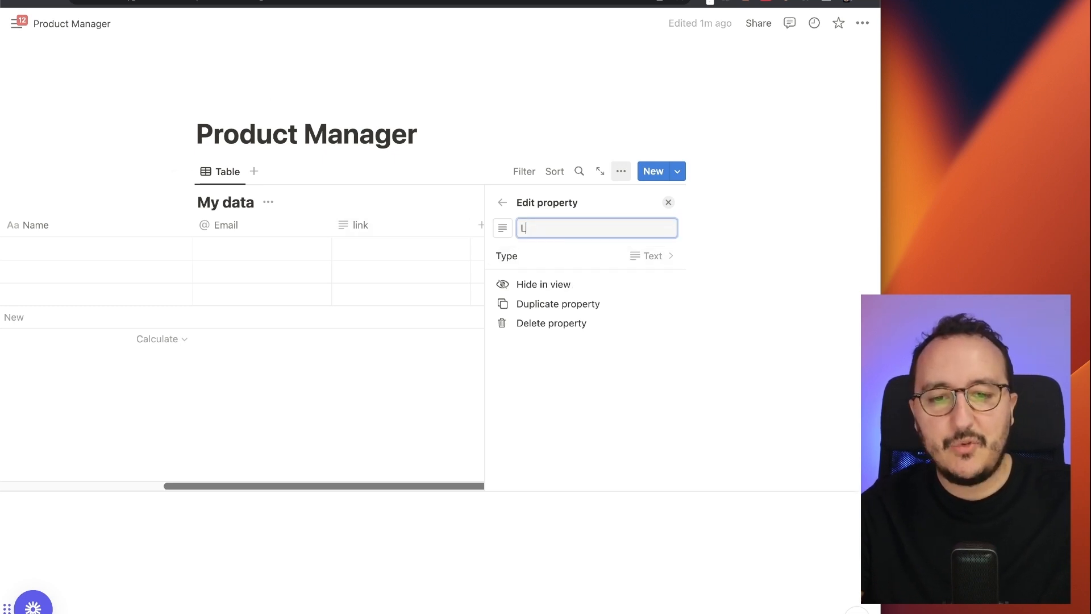
text(inkedIn Url)
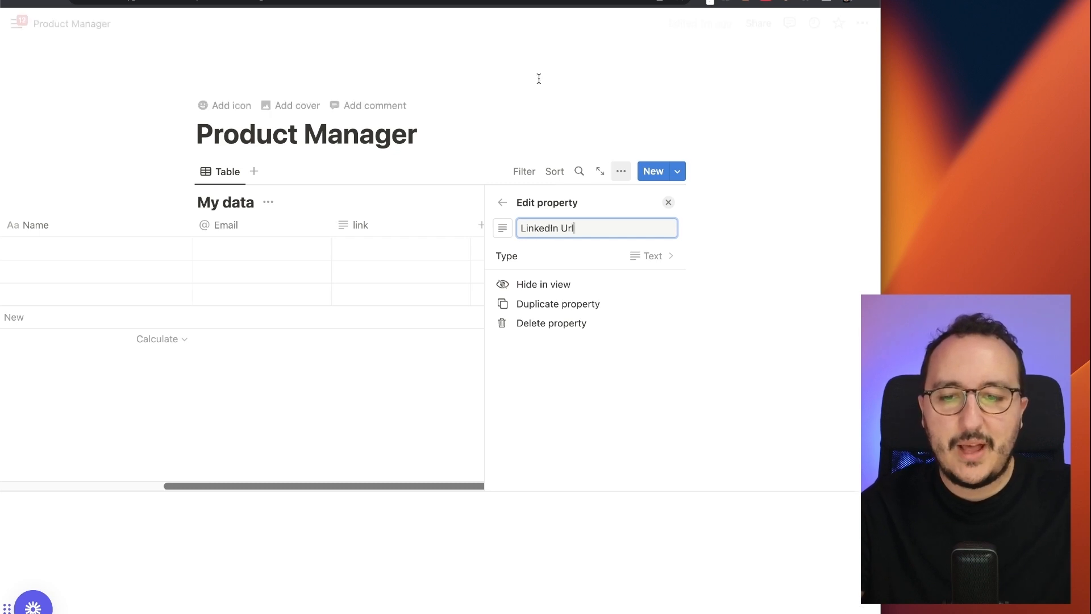
click(770, 232)
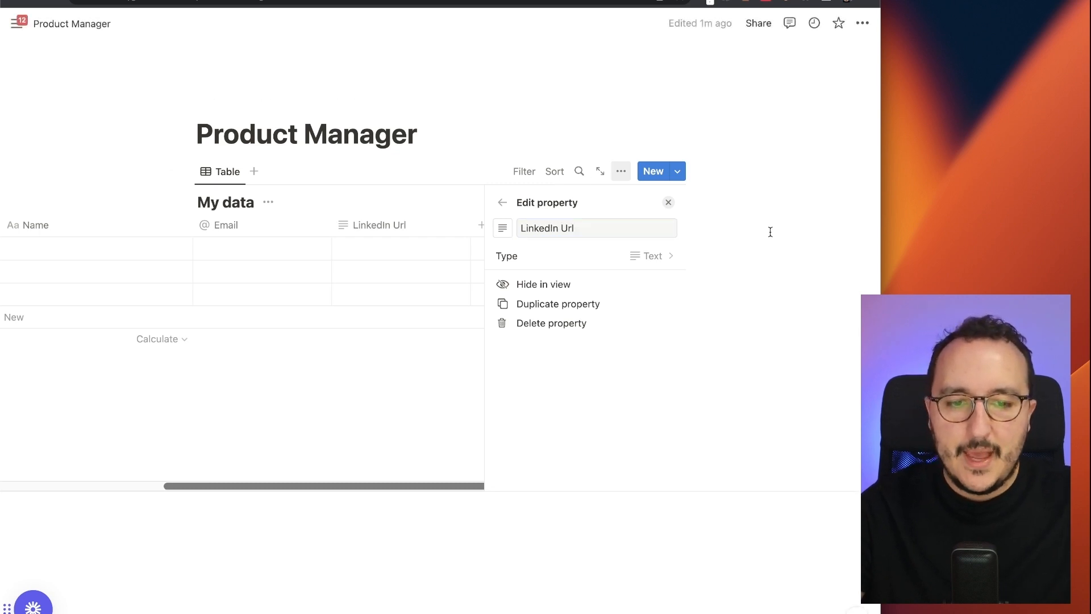
click(669, 203)
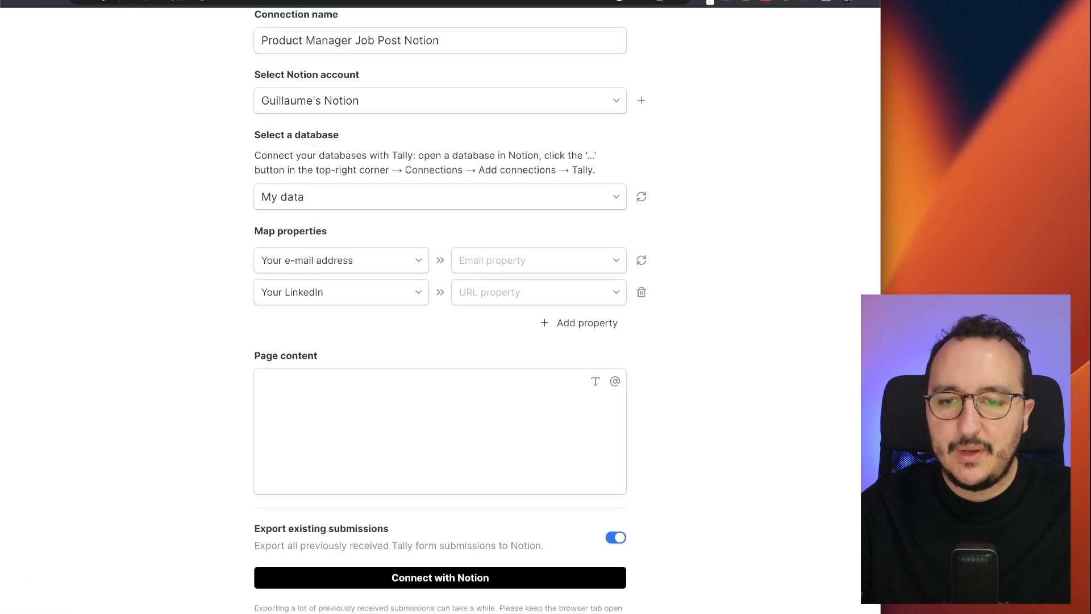
- Map Your e-mail address to the Email property and make LinkedIn Url a URL property
click(508, 256)
click(507, 257)
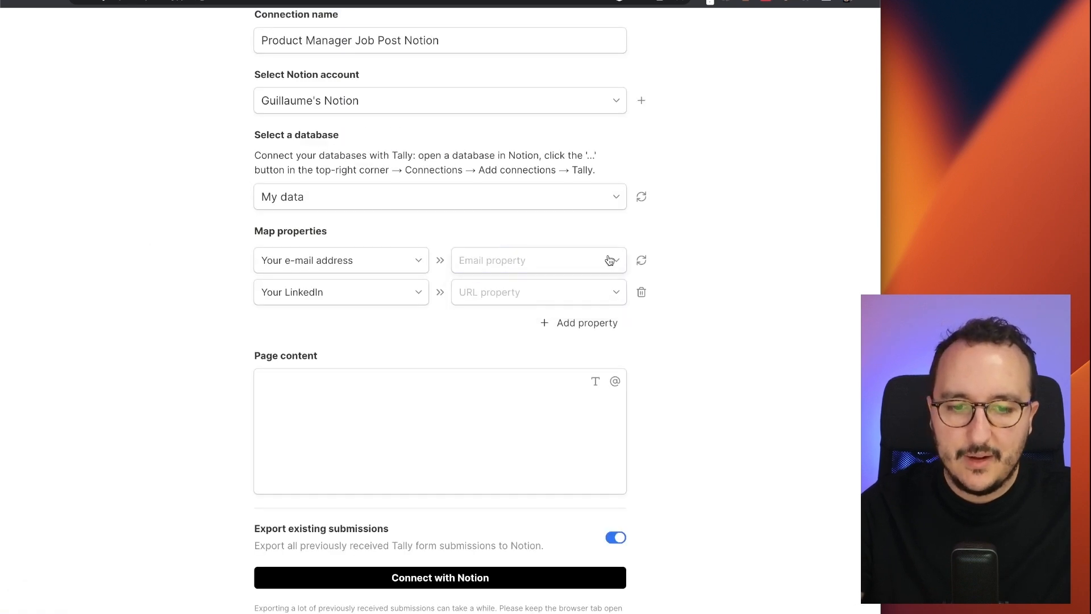
click(641, 260)
click(609, 265)
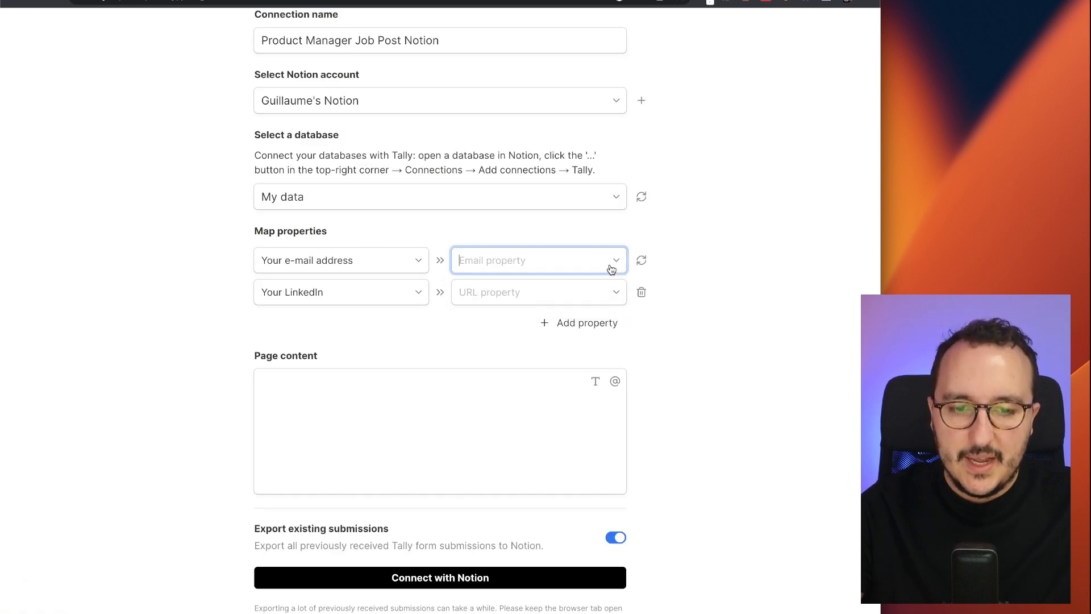
click(554, 296)
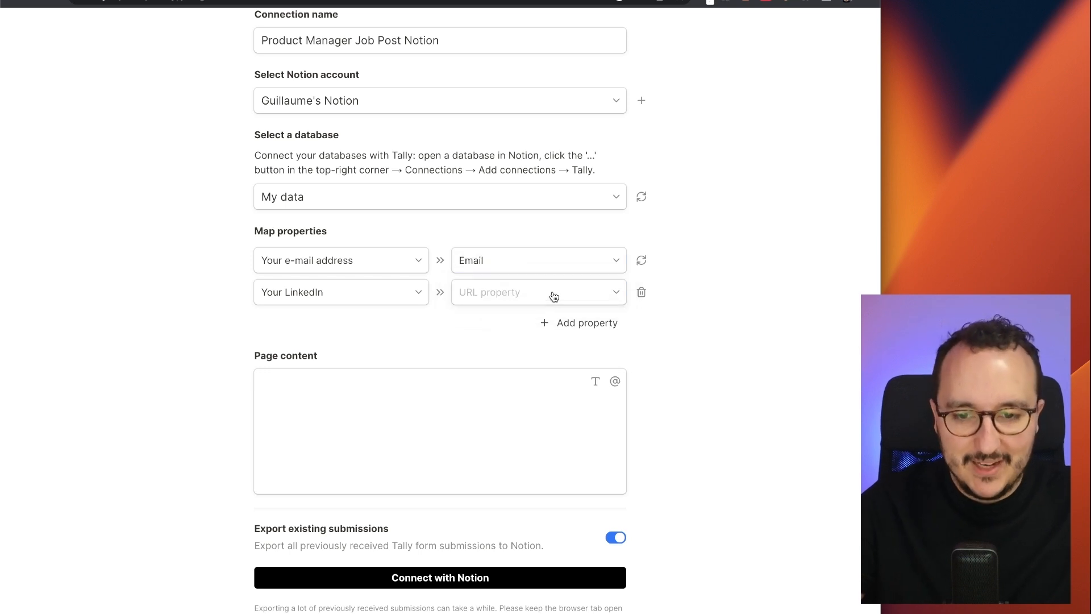
click(618, 295)
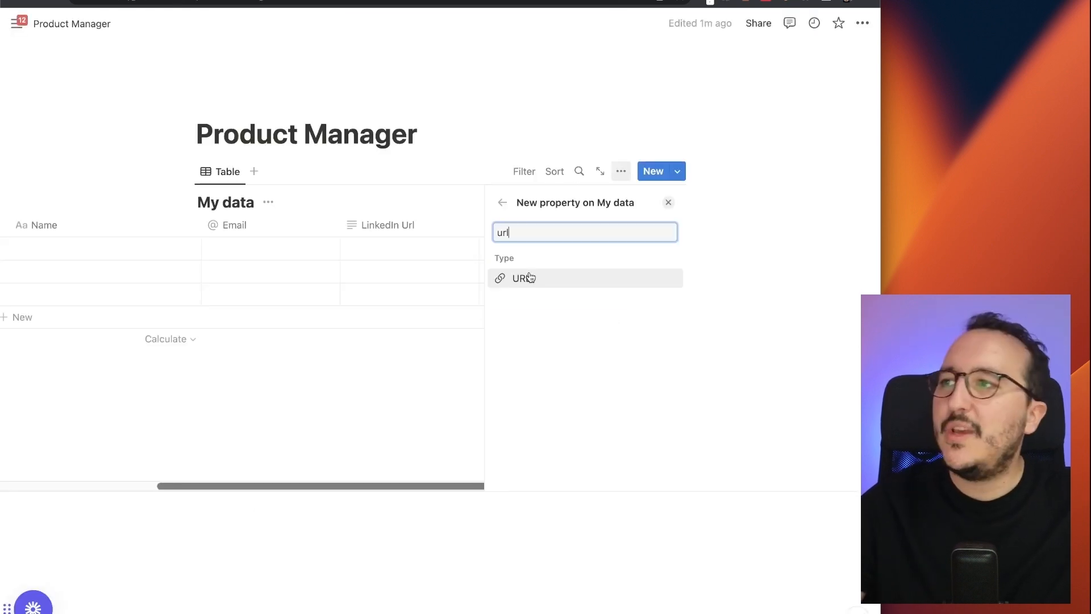
click(524, 277)
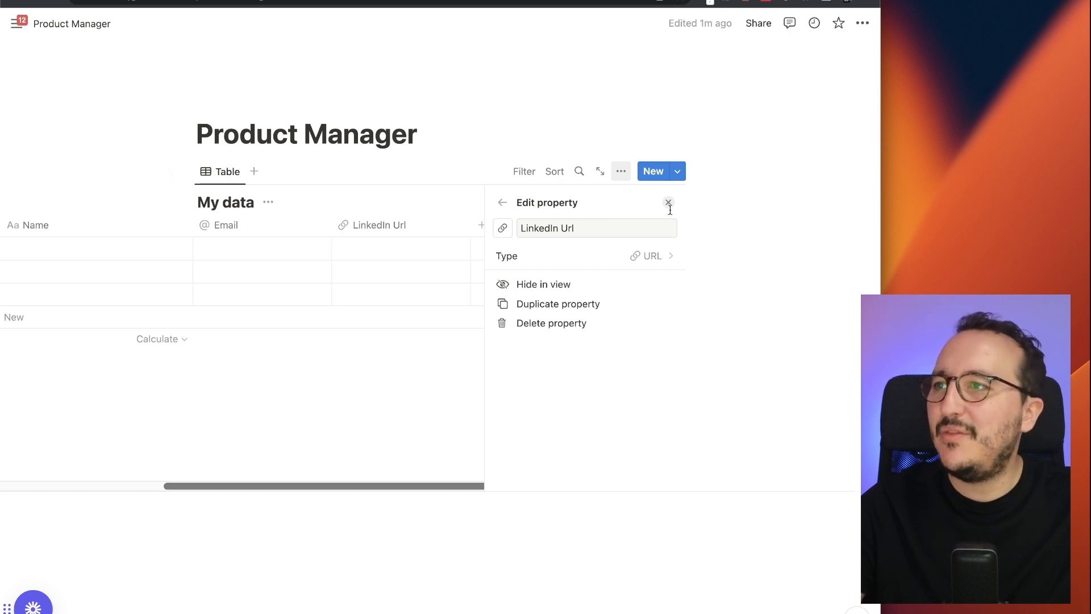
- Refresh Notion properties, map Your LinkedIn to LinkedIn Url, and create the Notion connection
click(126, 7)
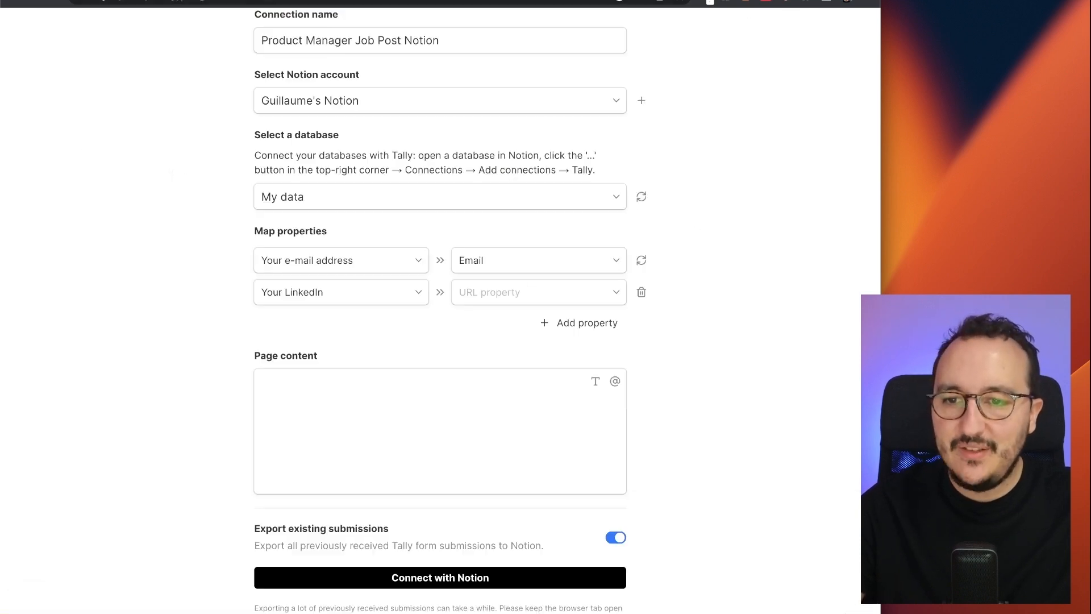
click(531, 290)
click(532, 291)
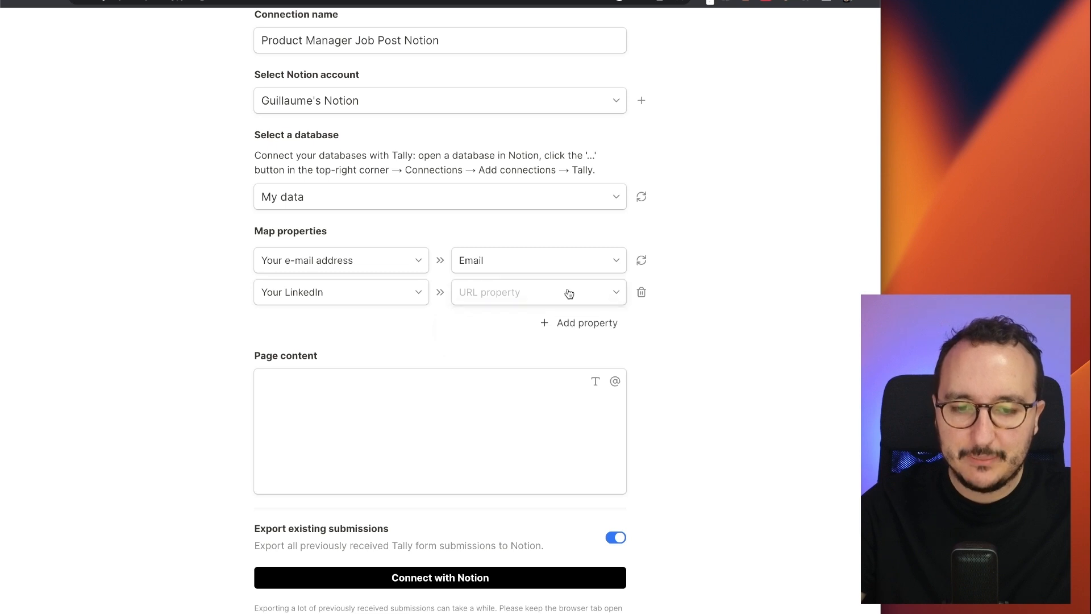
click(643, 264)
click(592, 295)
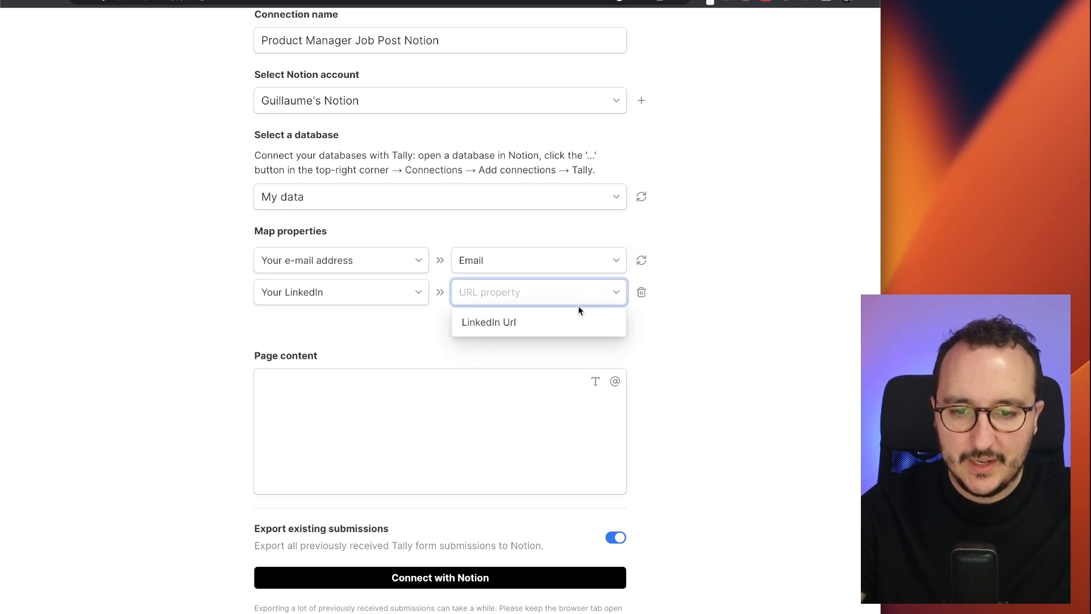
click(490, 324)
scroll(500, 307, down, 2)
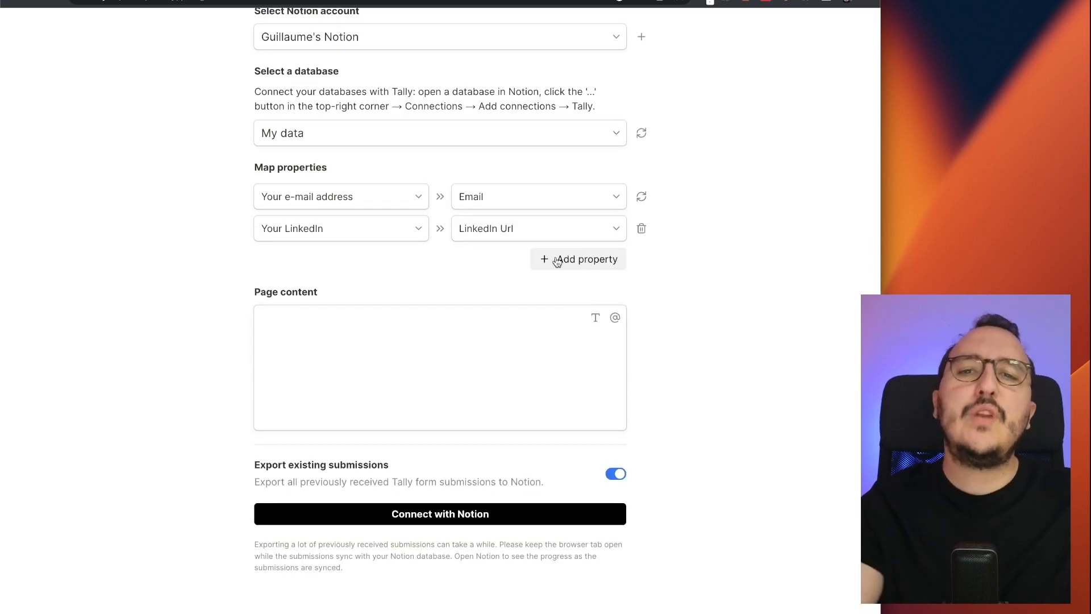
click(419, 515)
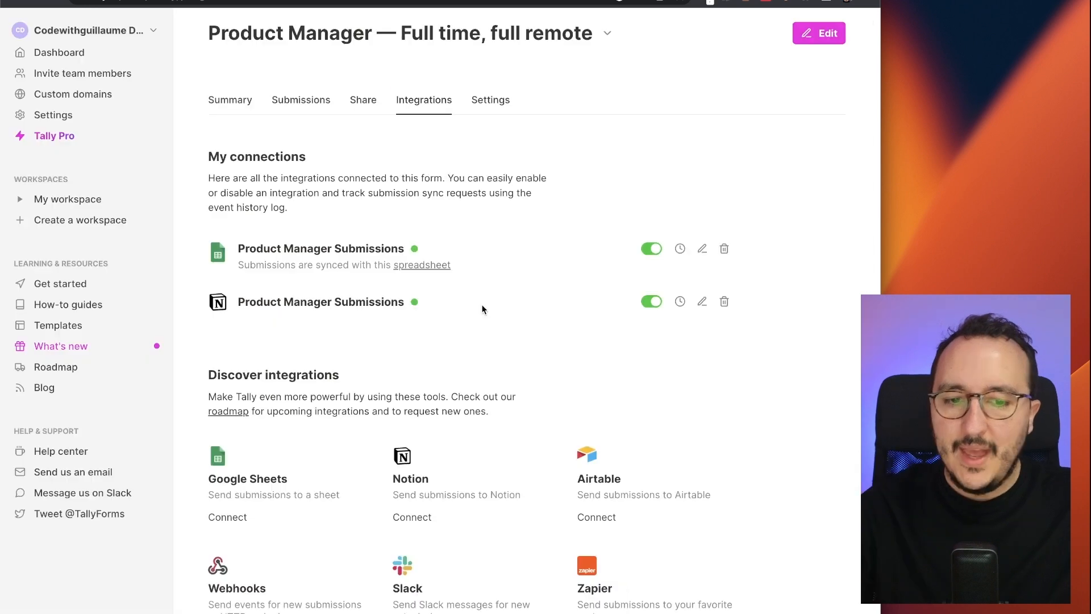
- Check the Notion connection's events log for the two delivered submissions, then view the Notion table
click(677, 304)
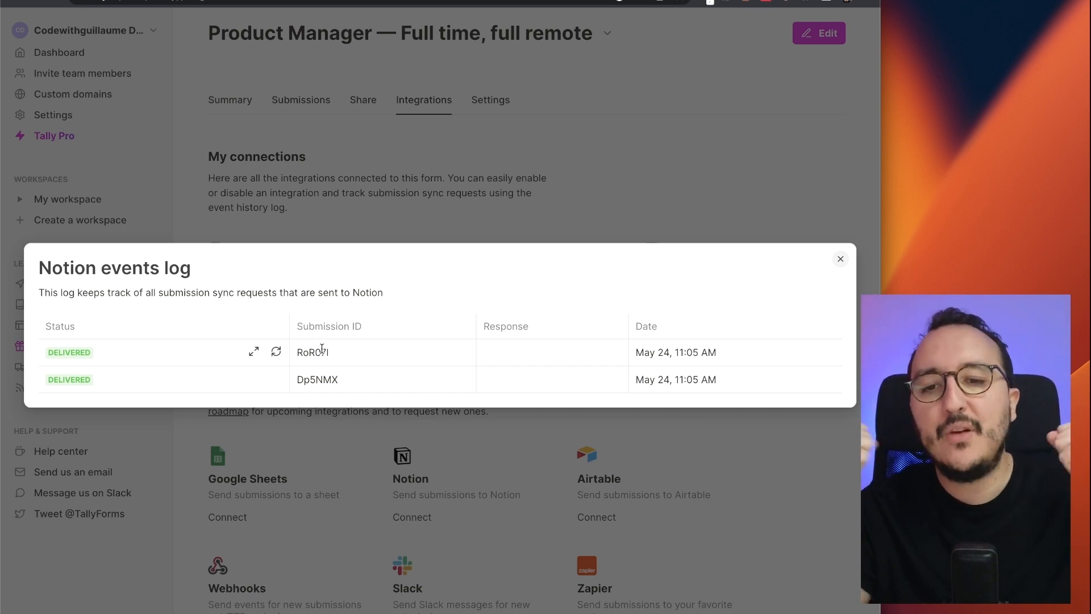
click(559, 233)
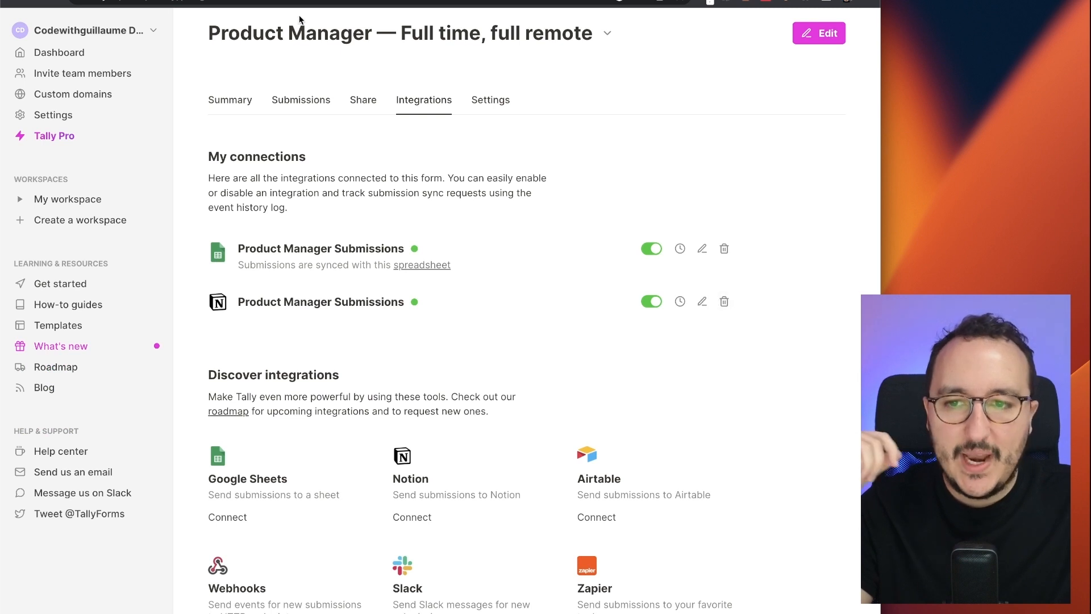
click(398, 1)
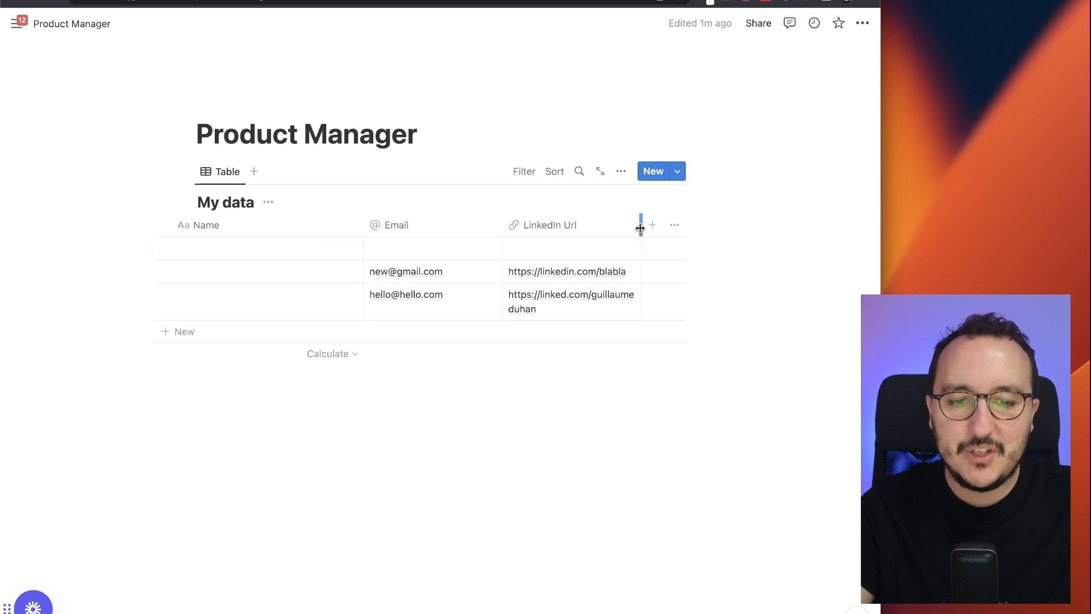
- Widen Notion's LinkedIn Url column so each URL fits on one line, then return to Tally
drag(641, 227, 668, 228)
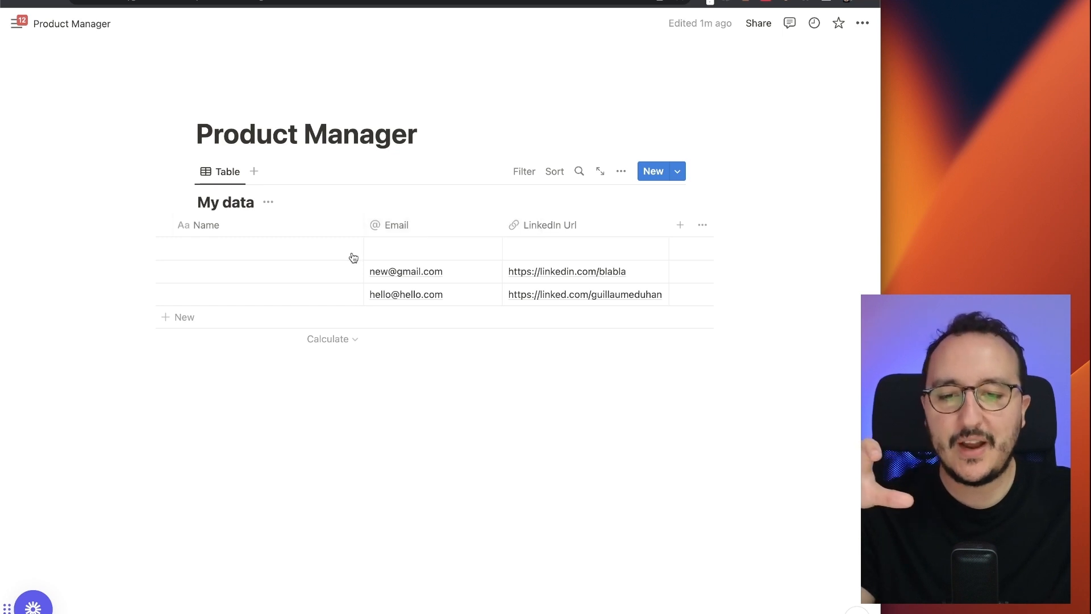
key(ctrl+shift+Tab)
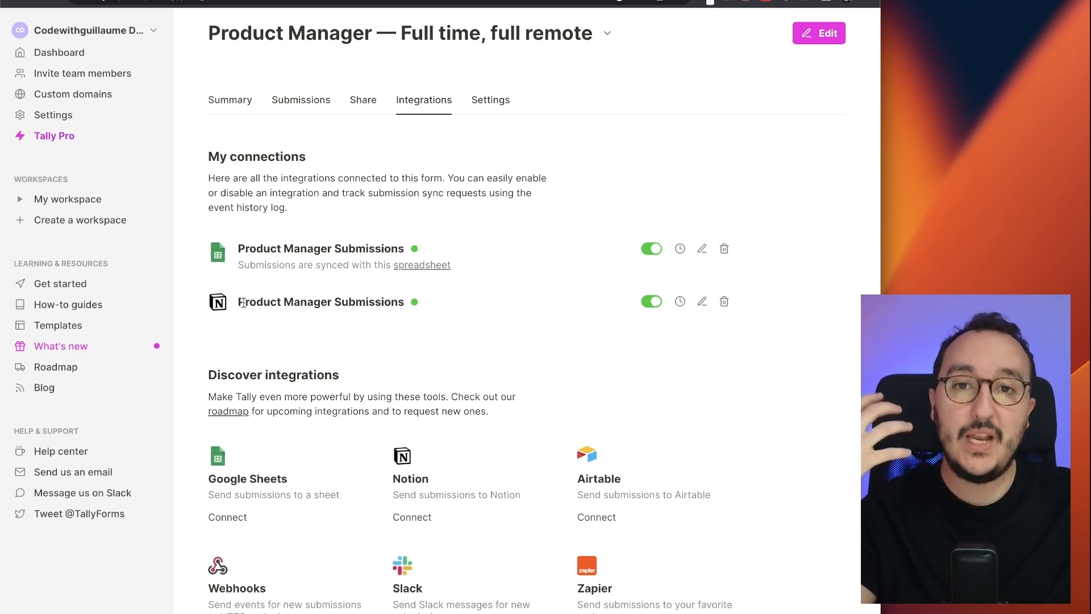
key(ctrl+Tab)
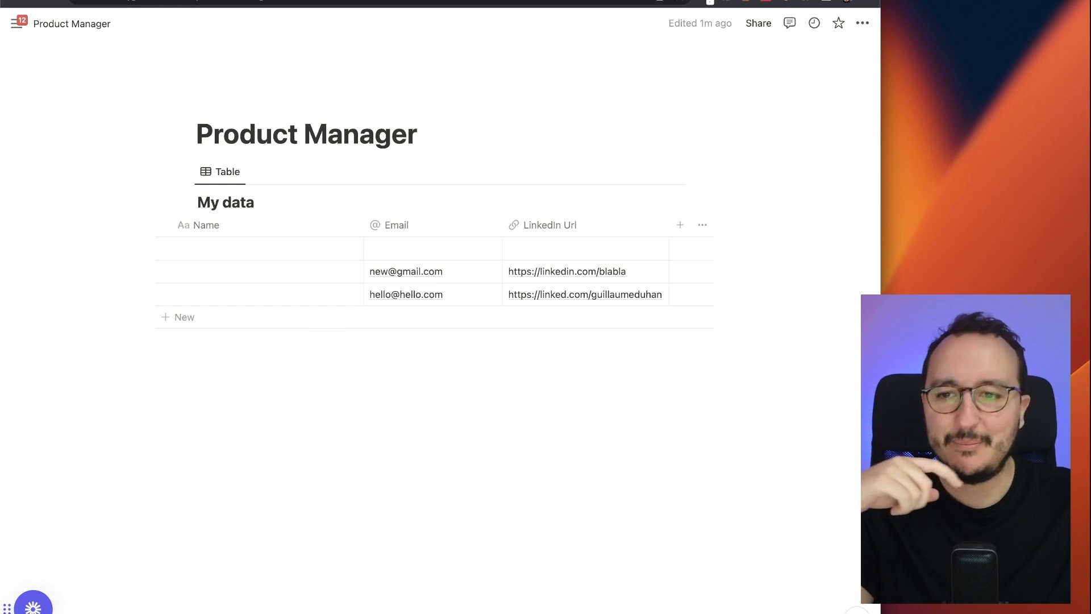
key(ctrl+shift+Tab)
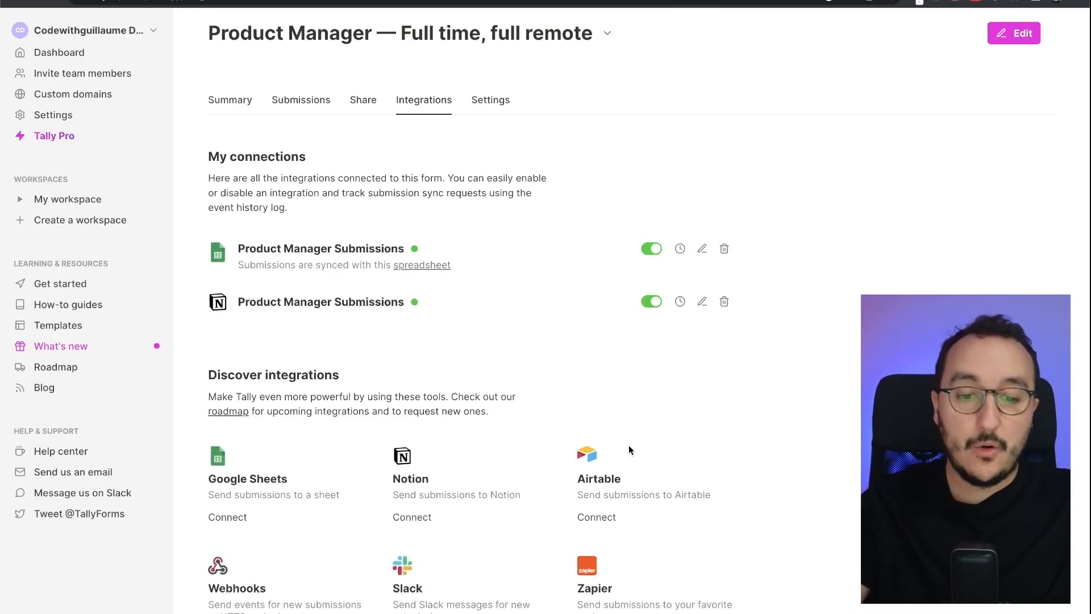
- Start an Airtable connection, creating a base named 'Product Manager' and skipping Airtable onboarding
click(589, 522)
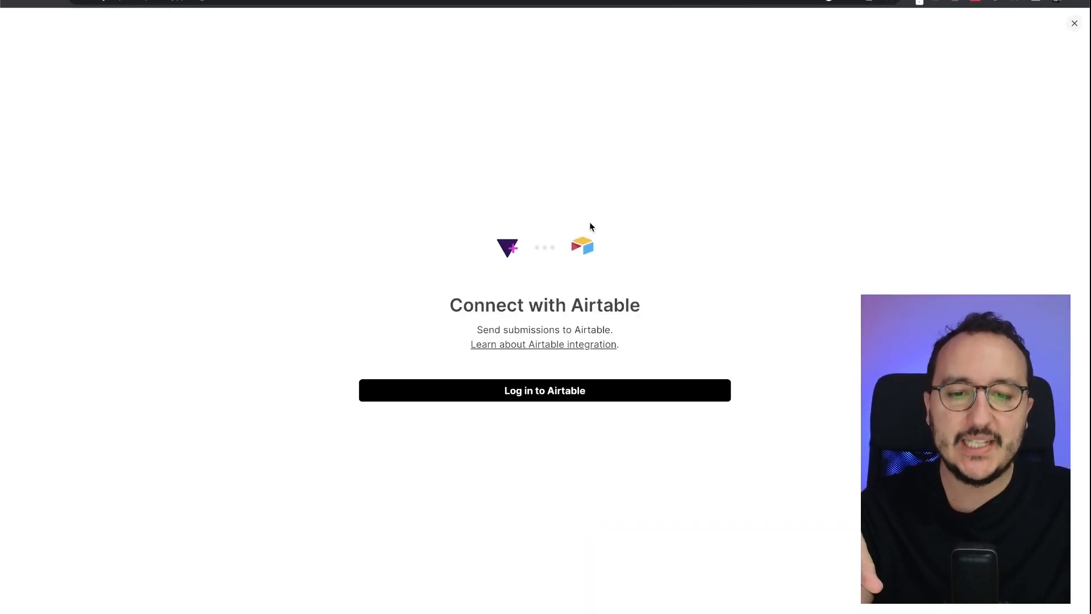
click(559, 397)
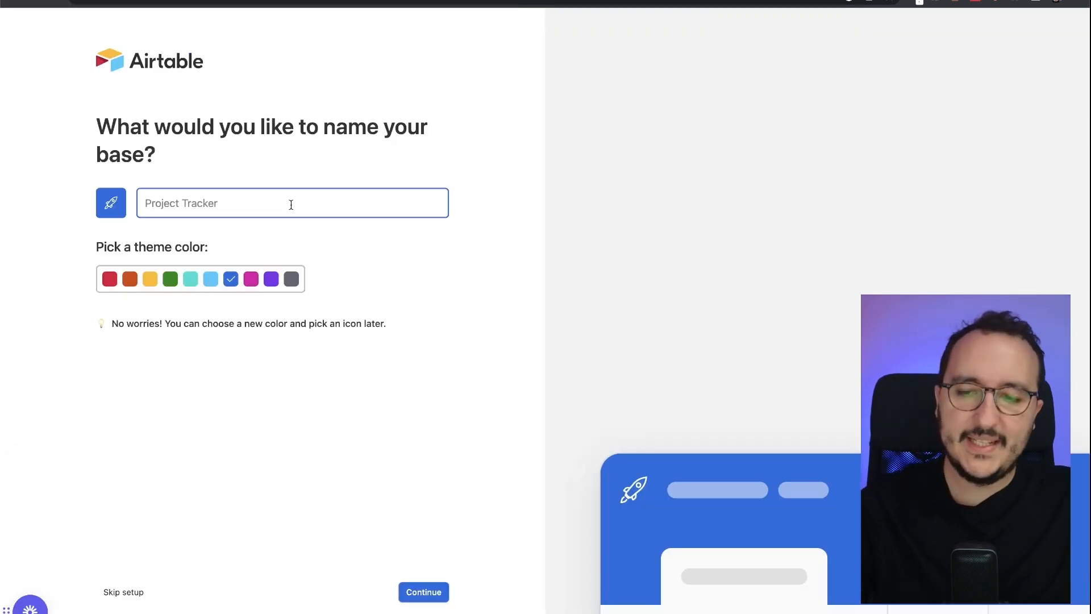
text(Product Manager)
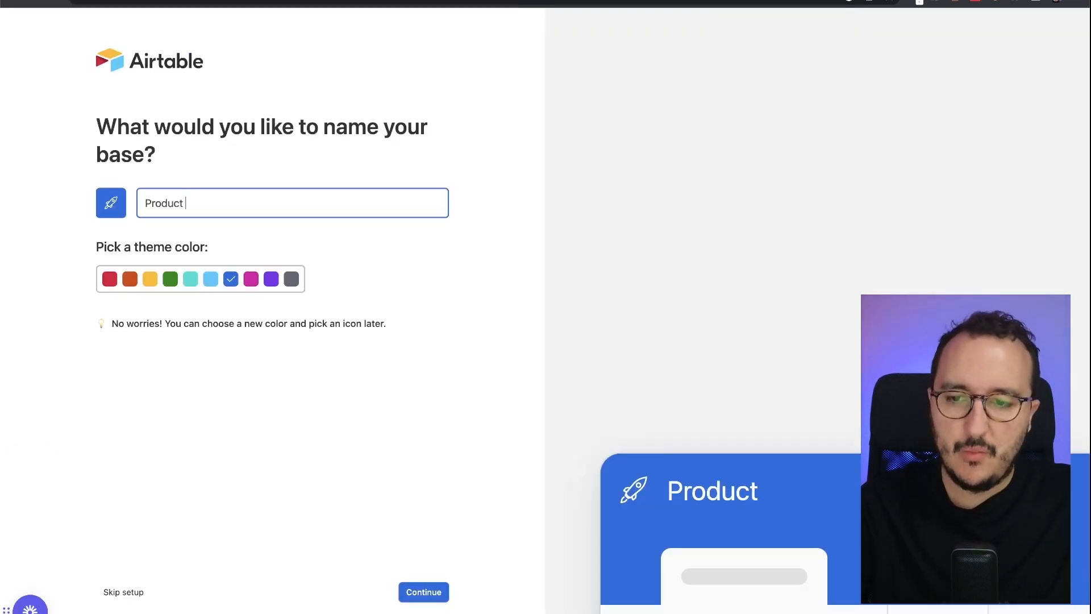
click(438, 592)
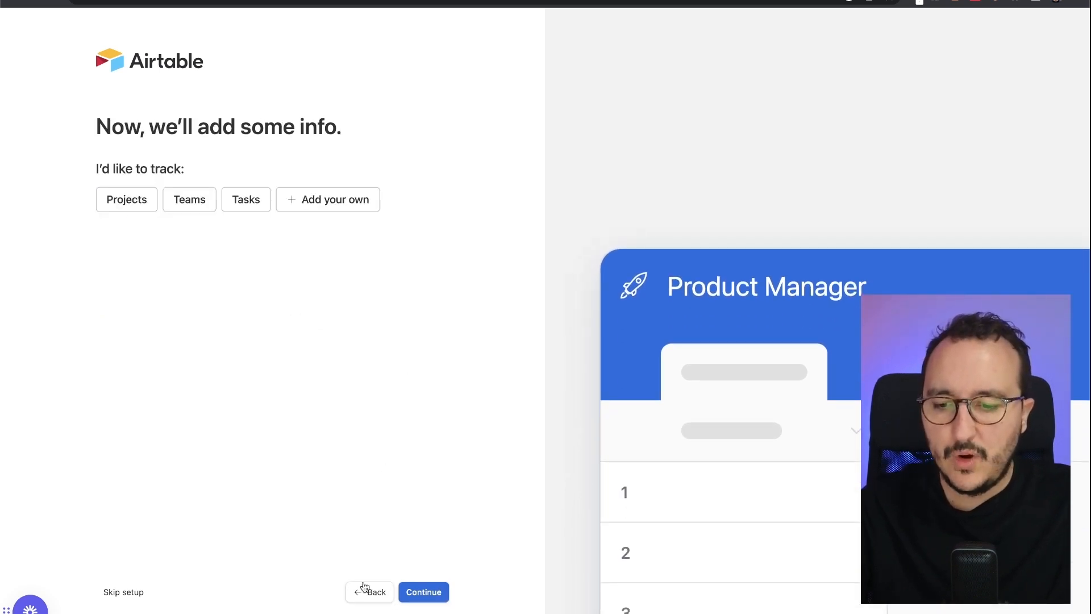
click(129, 592)
click(616, 358)
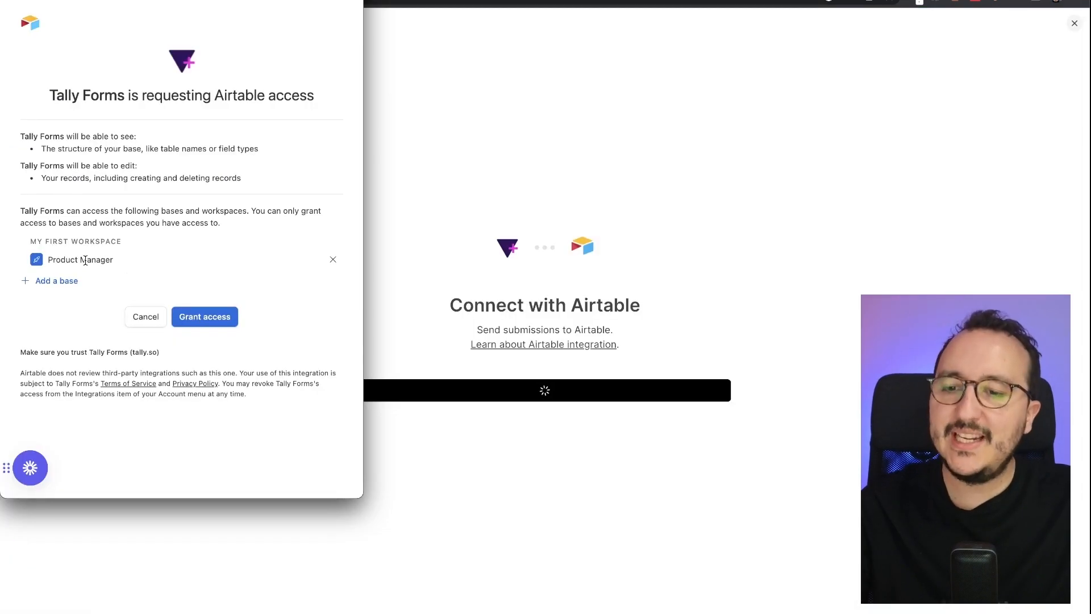
- Grant Tally access to the base and name the Airtable connection Product Manager Submission
click(201, 322)
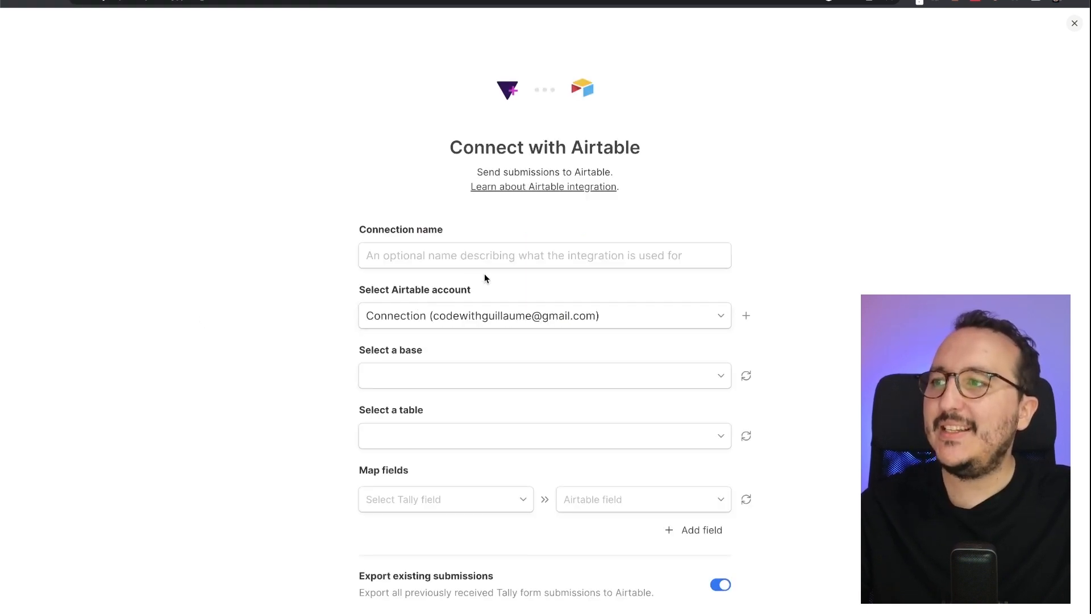
click(500, 258)
text(Produ)
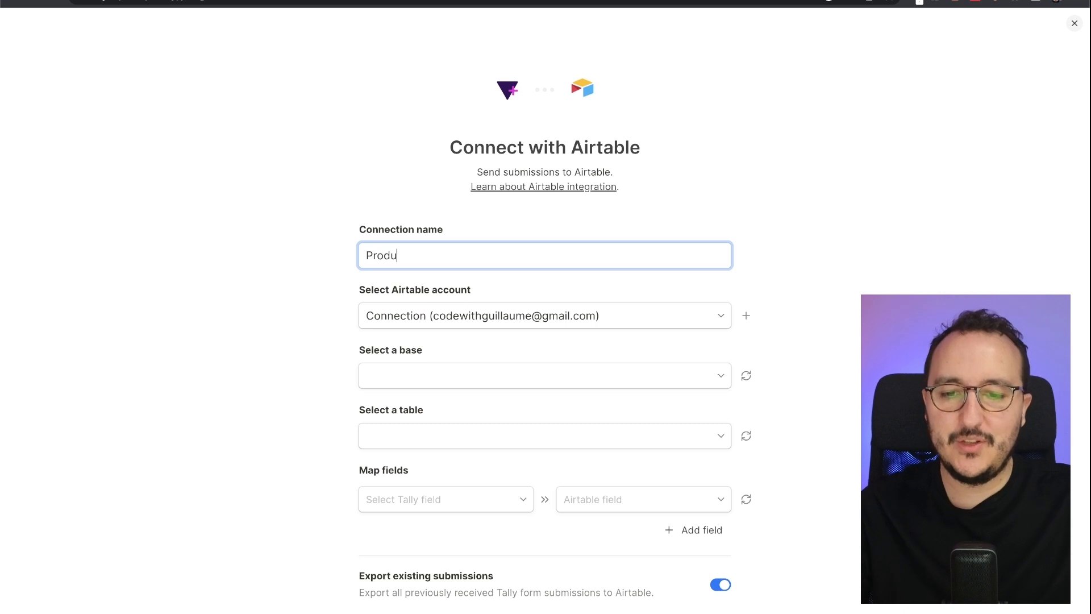
text(ct Manabeg)
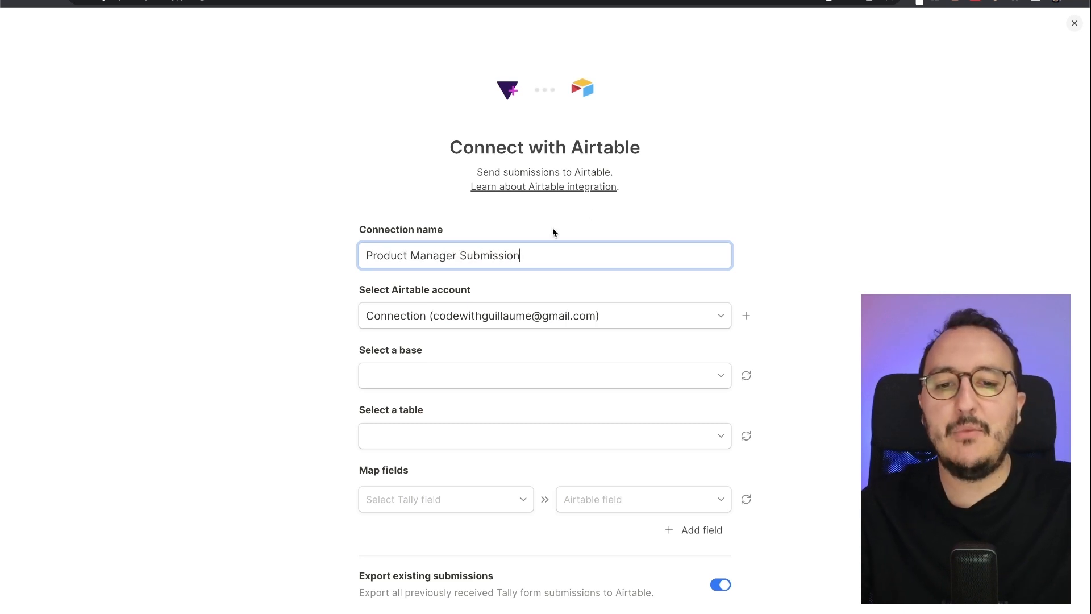
scroll(616, 195, down, 2)
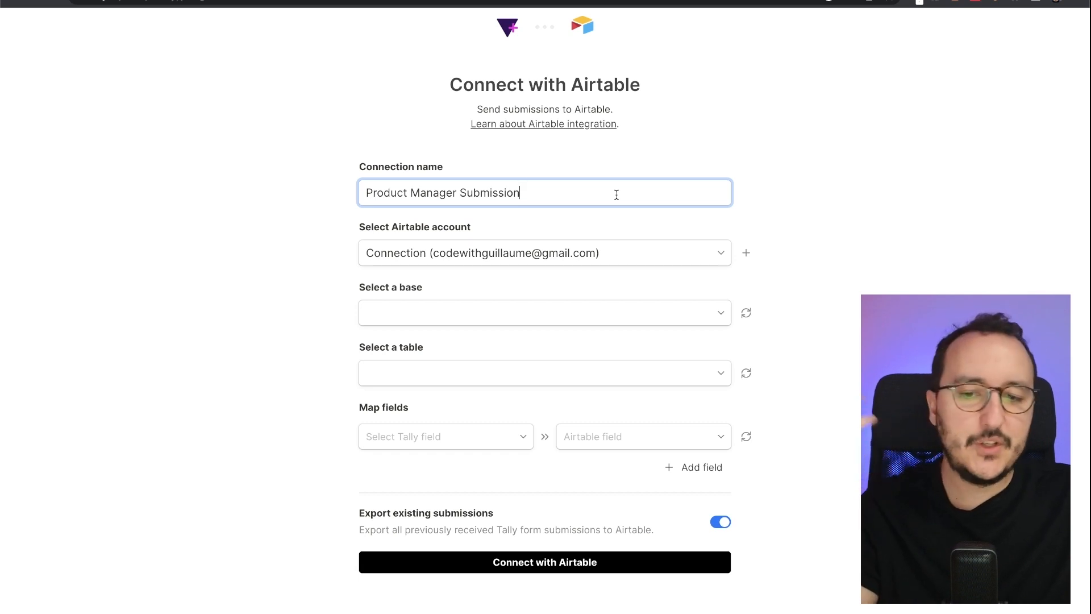
- Target the Product Manager base's Table 1 and pick the Your e-mail address question to map
click(582, 320)
click(570, 343)
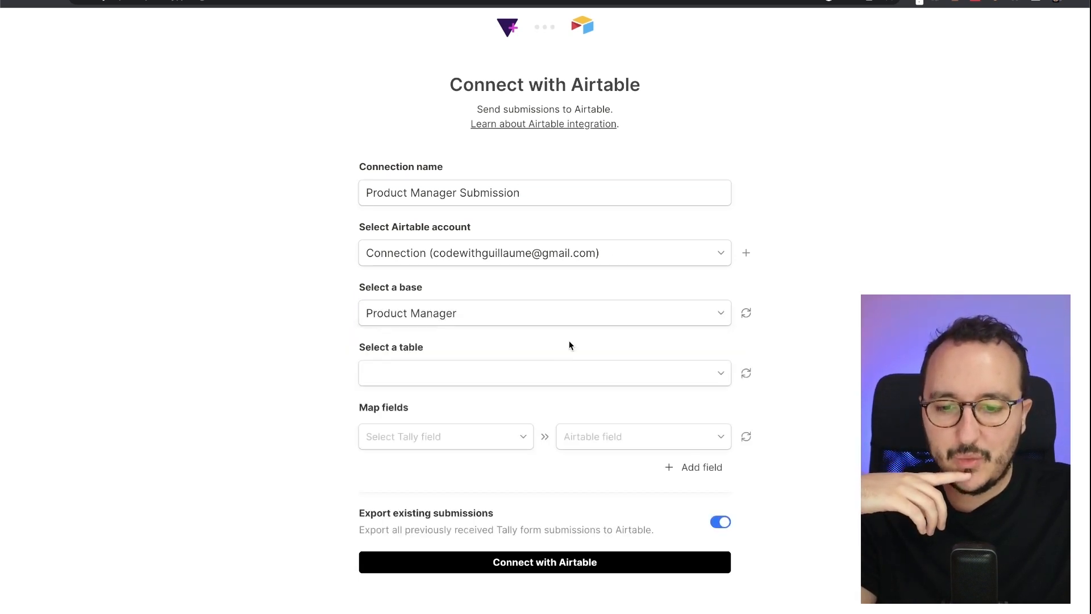
click(548, 375)
click(541, 401)
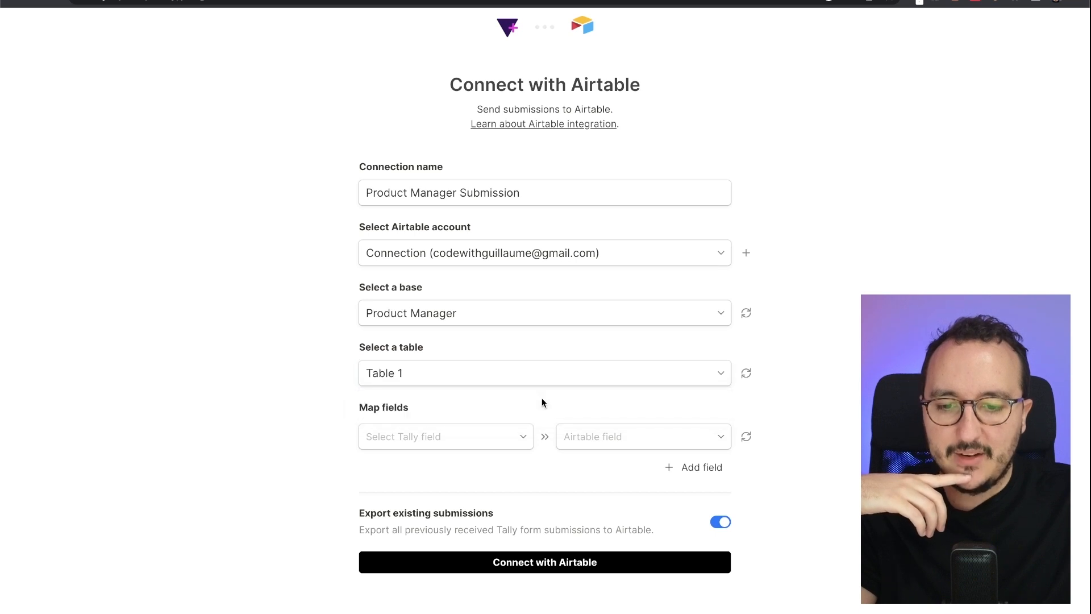
click(510, 446)
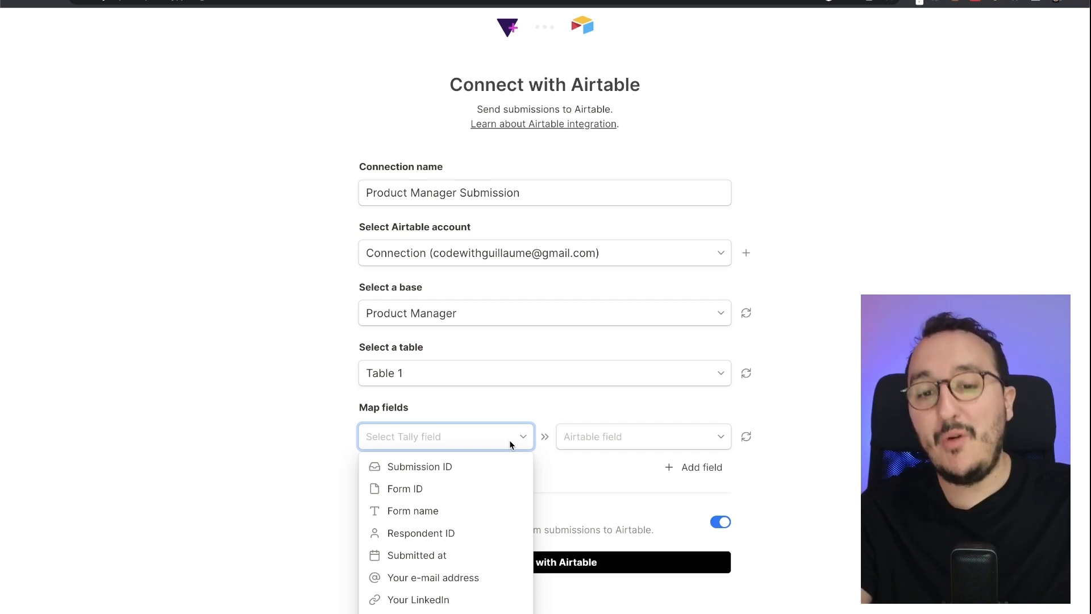
click(479, 575)
click(620, 434)
click(621, 434)
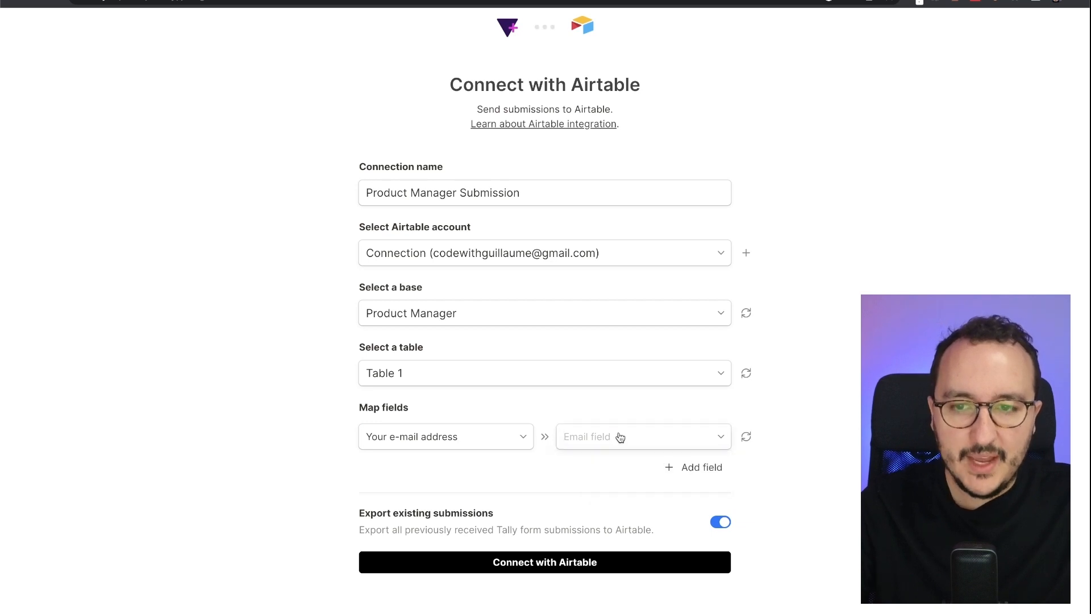
click(267, 1)
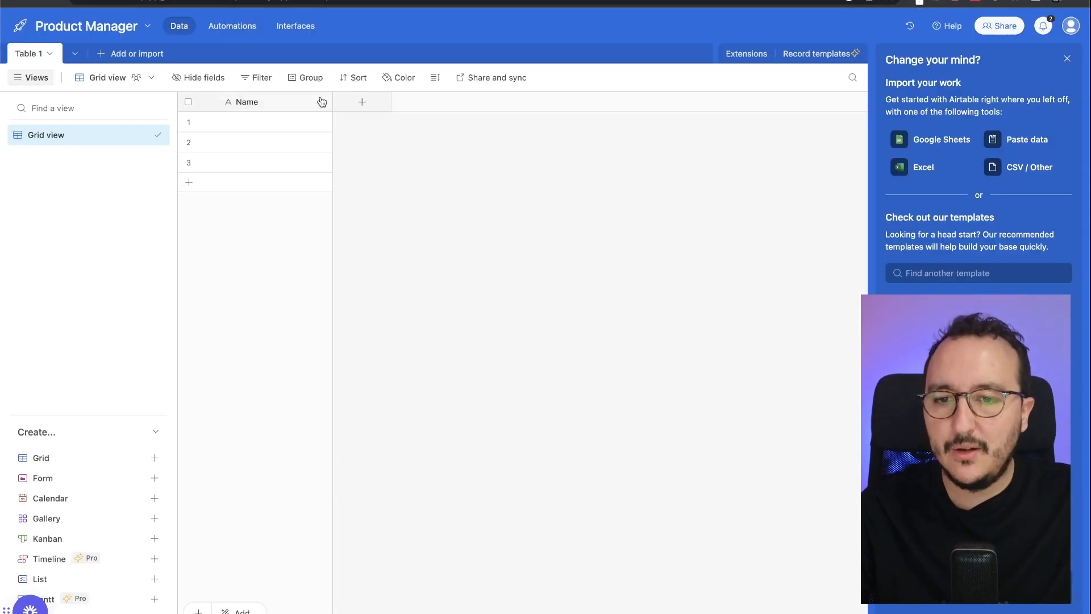
- Add an Email-type column named Email address to Table 1
click(363, 102)
text(email)
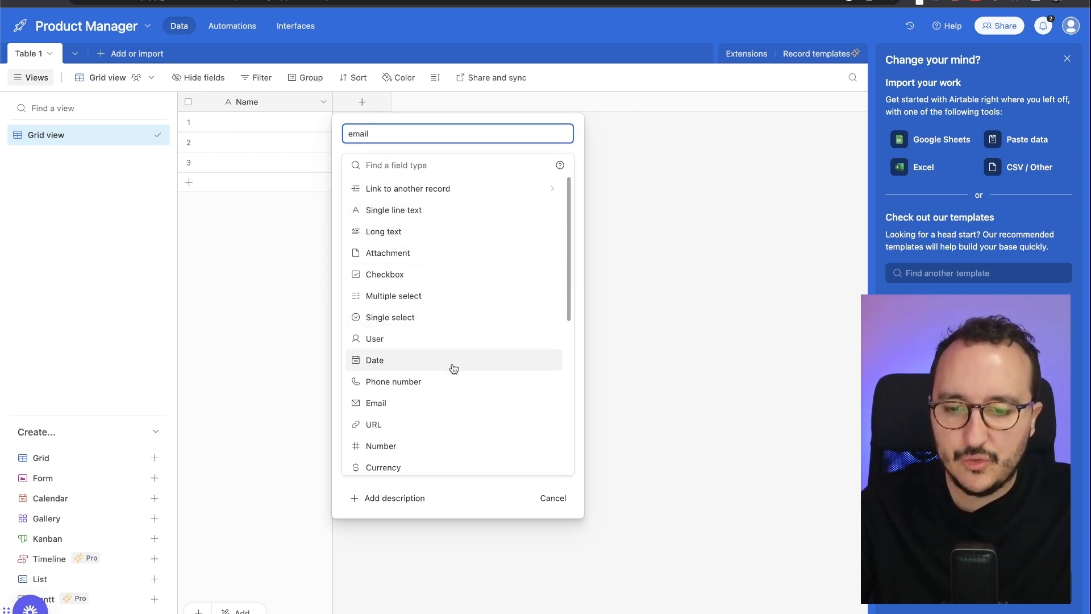
click(441, 403)
click(385, 131)
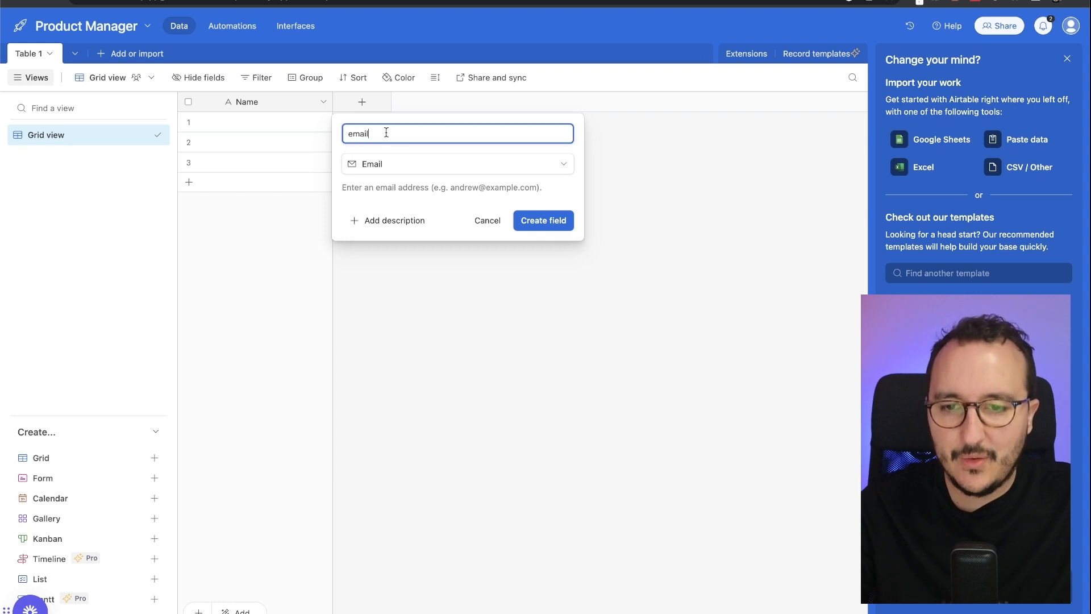
double_click(385, 131)
text(E)
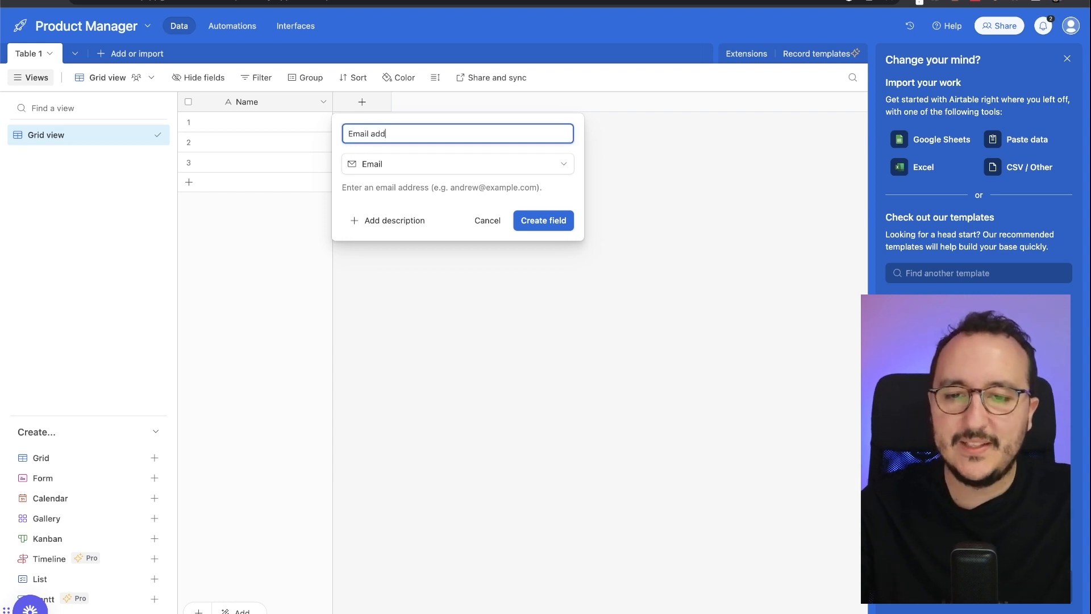
click(531, 221)
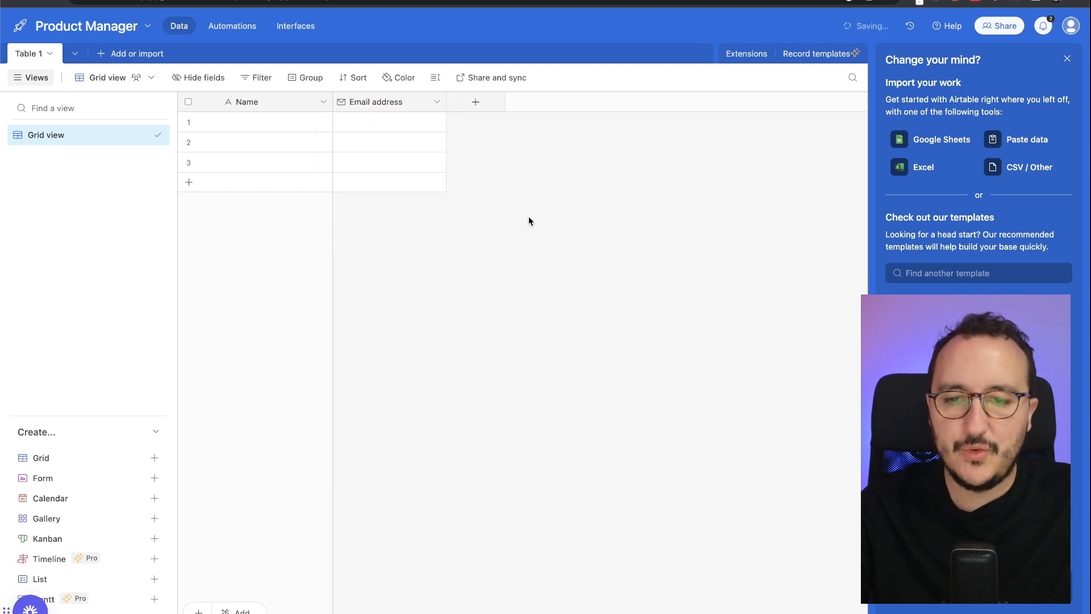
- Add a URL-type column named LinkedIn URL to Table 1
click(475, 103)
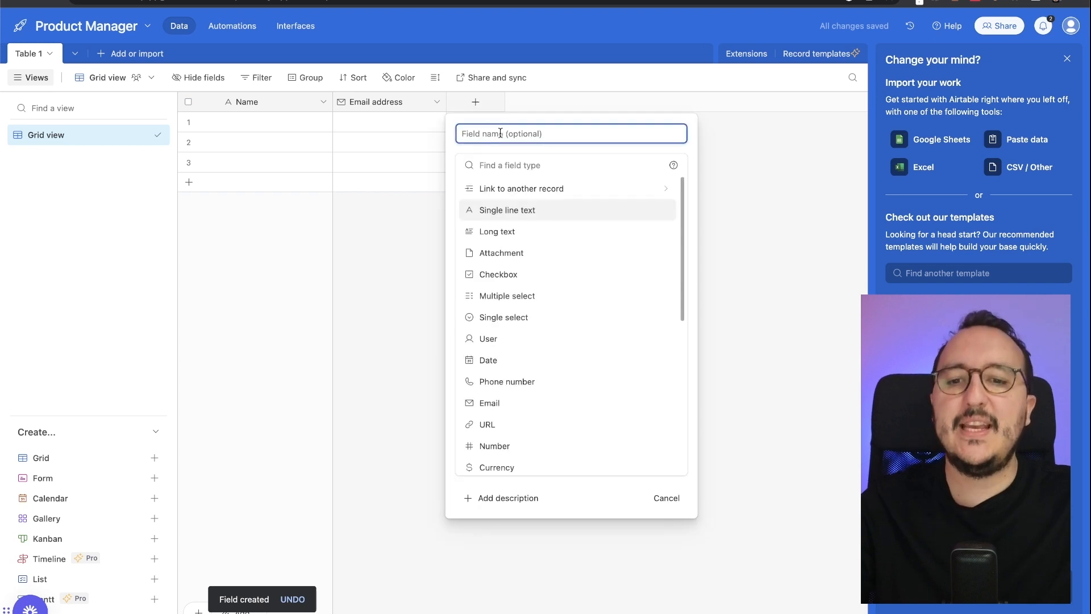
text(URL)
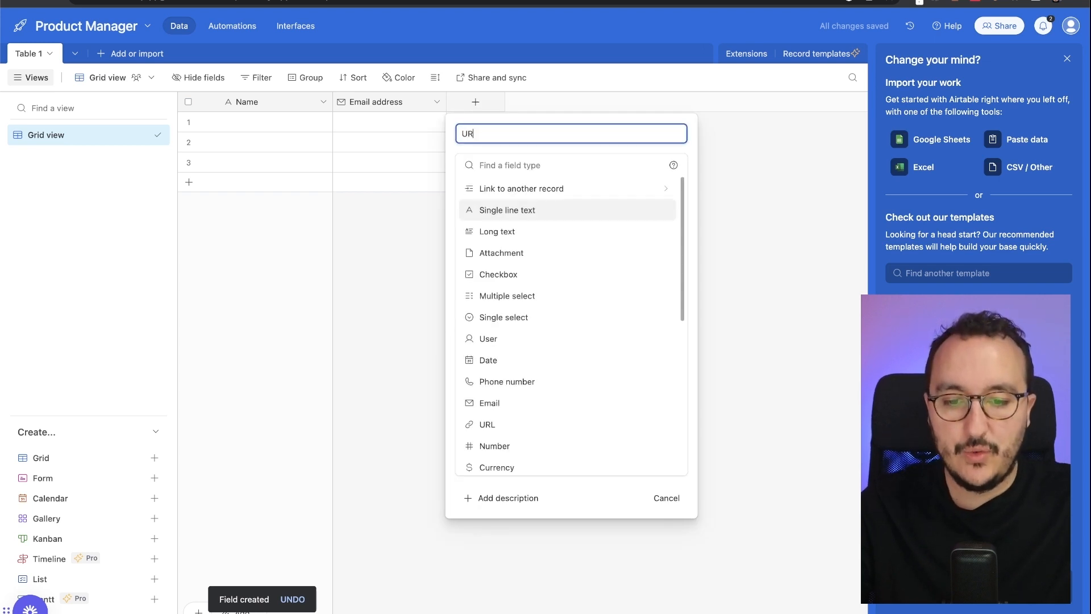
click(482, 425)
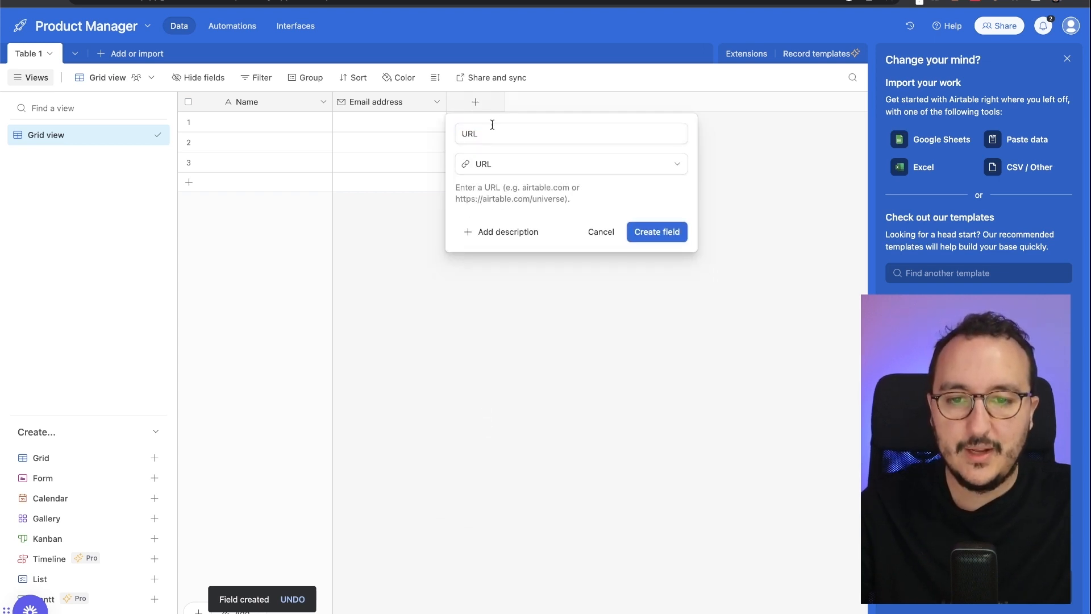
click(461, 133)
text(Linked )
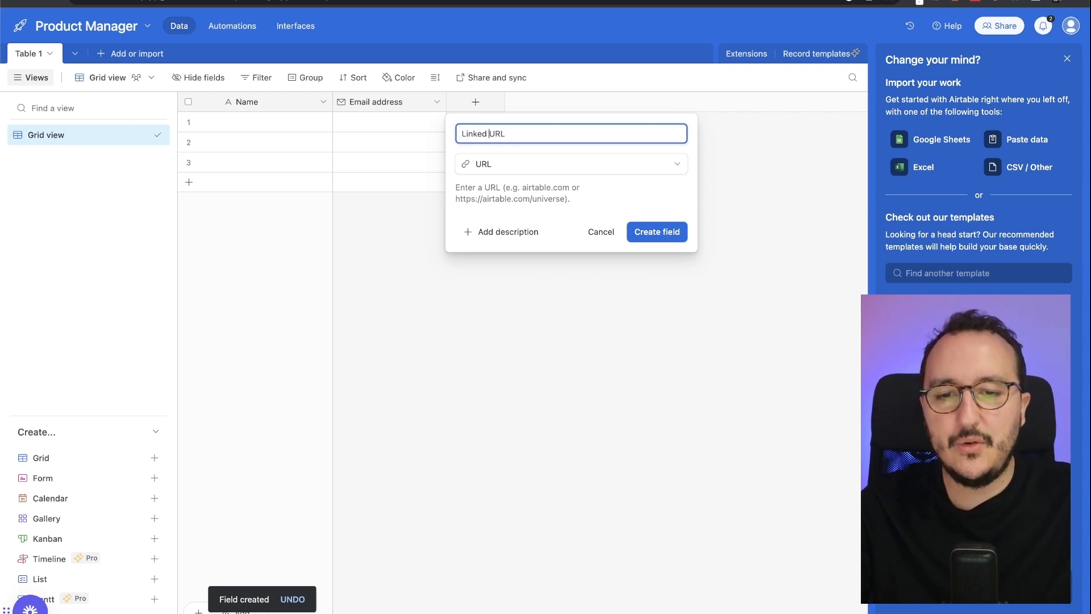
text(In)
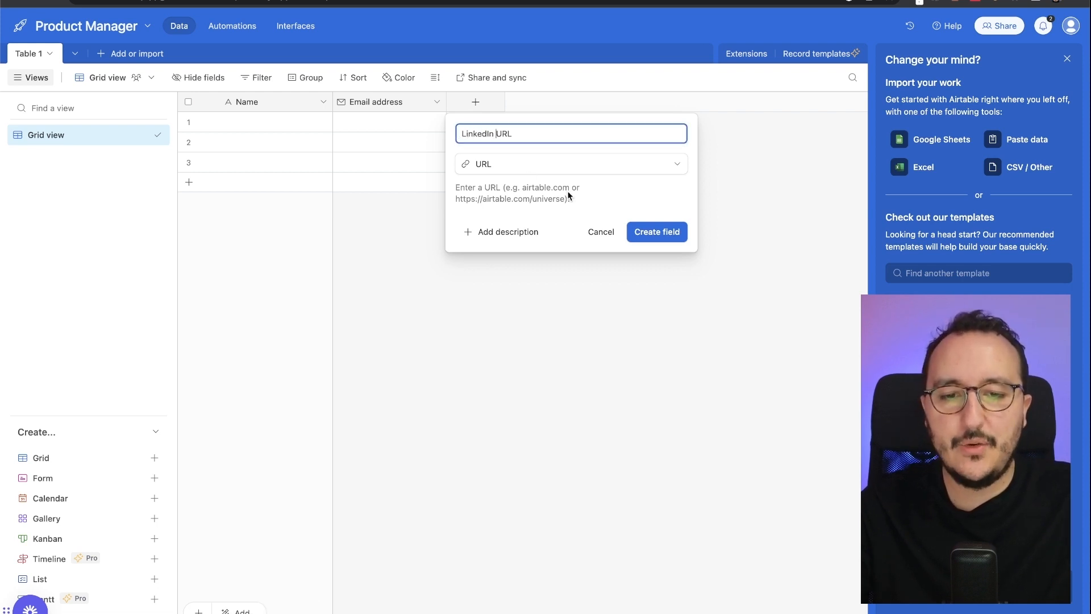
click(654, 230)
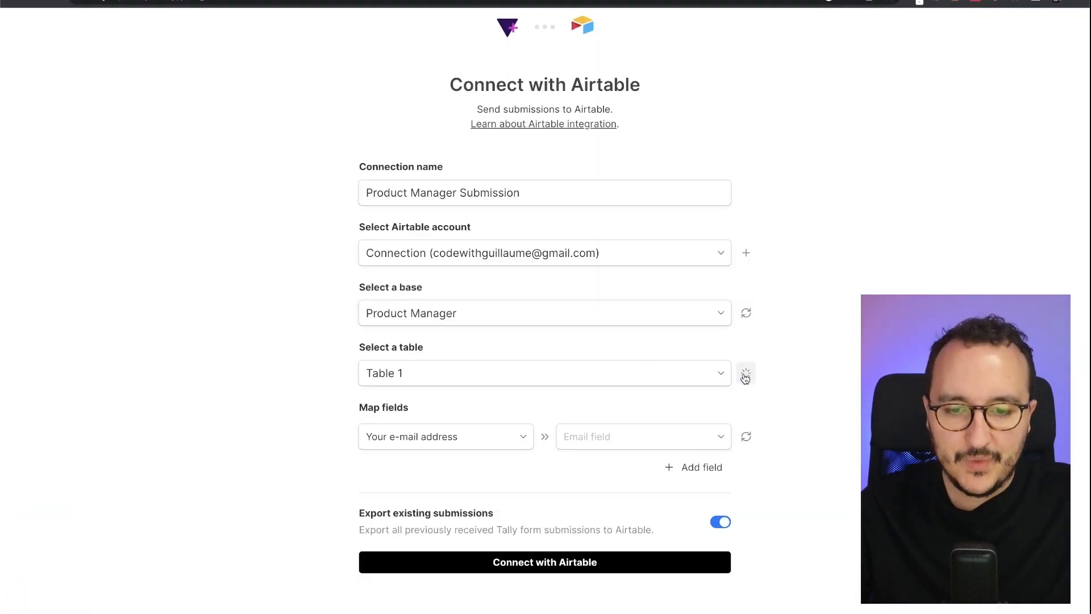
- Map Your e-mail address to Email address and Your LinkedIn to LinkedIn URL, then create the connection
click(746, 373)
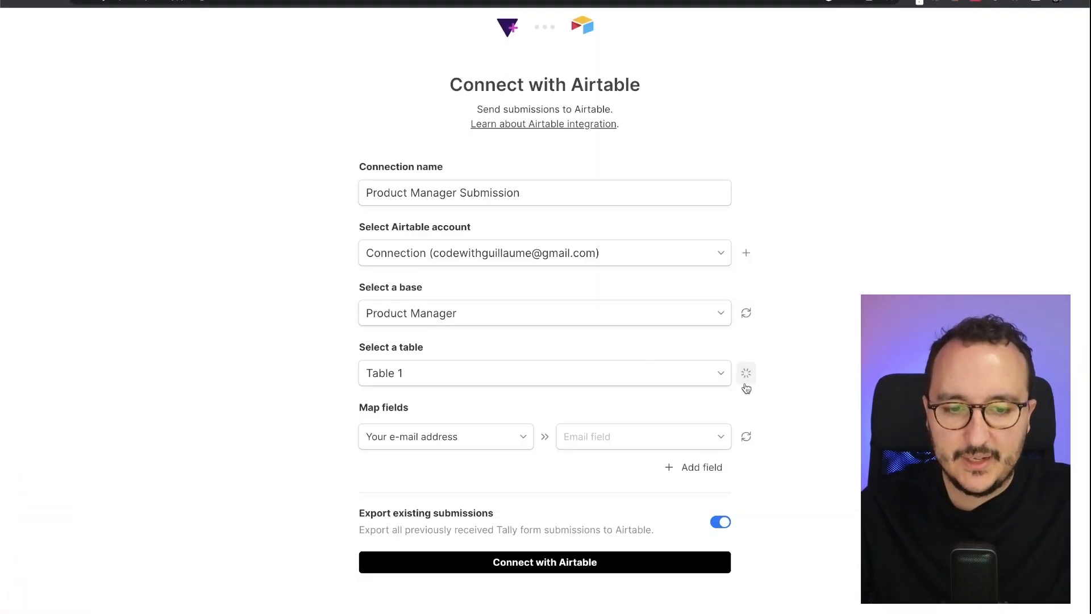
click(475, 436)
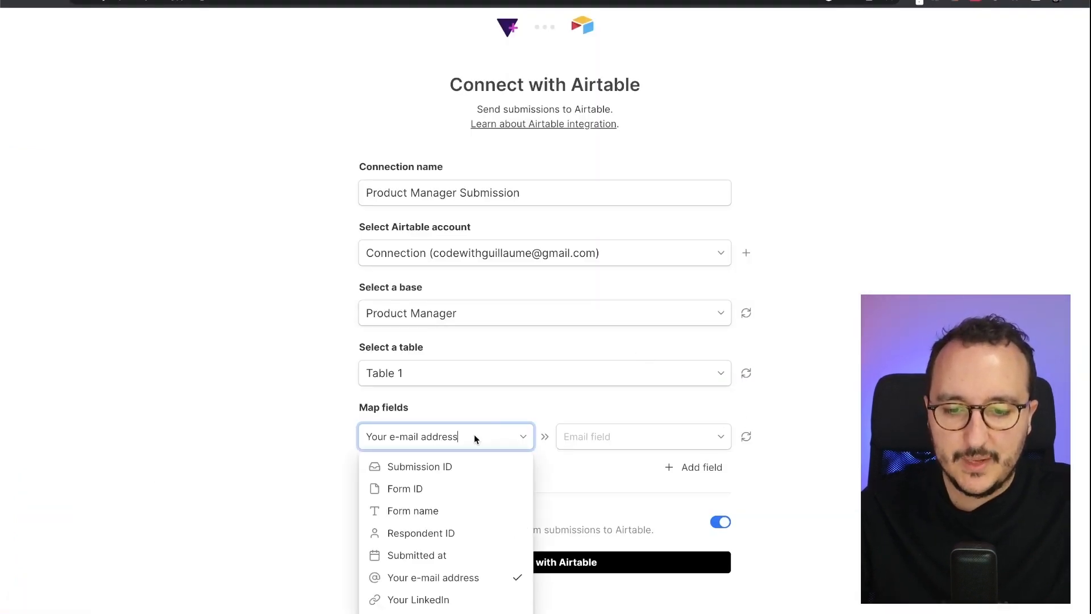
click(605, 436)
click(622, 467)
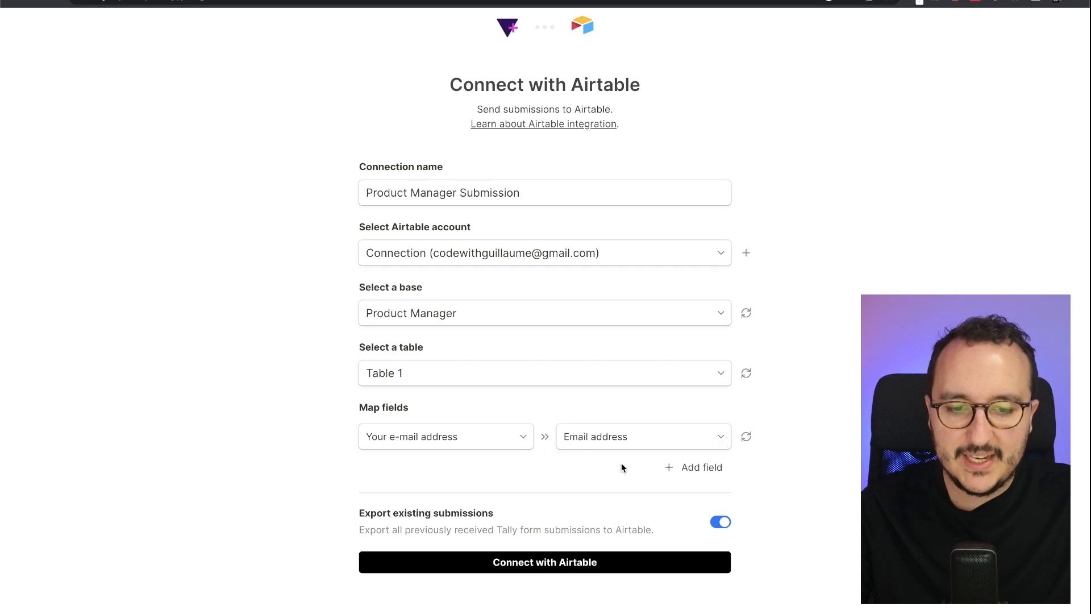
click(711, 468)
click(469, 444)
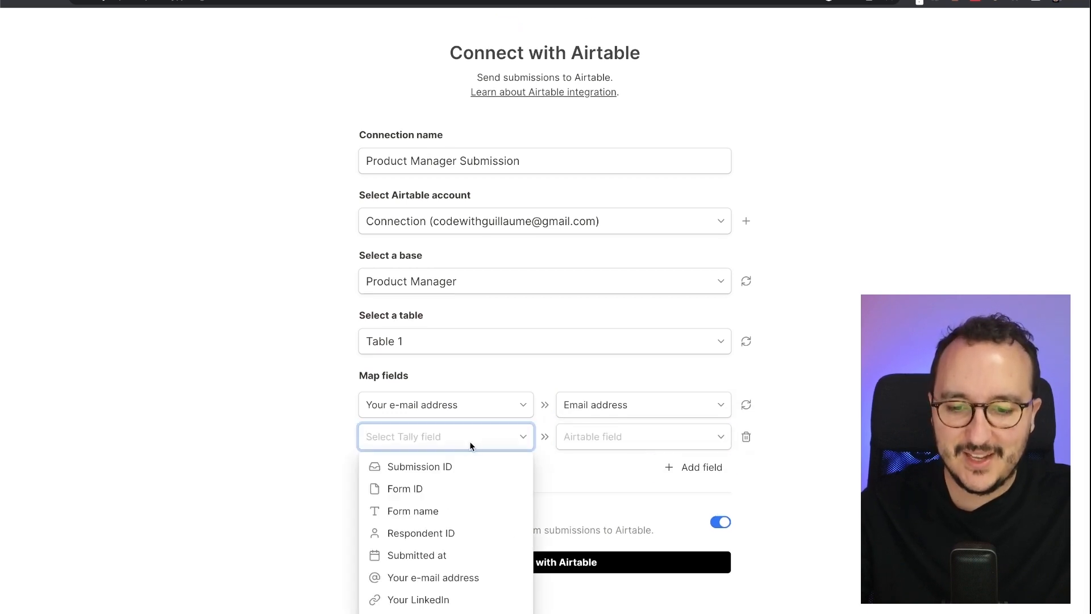
click(469, 604)
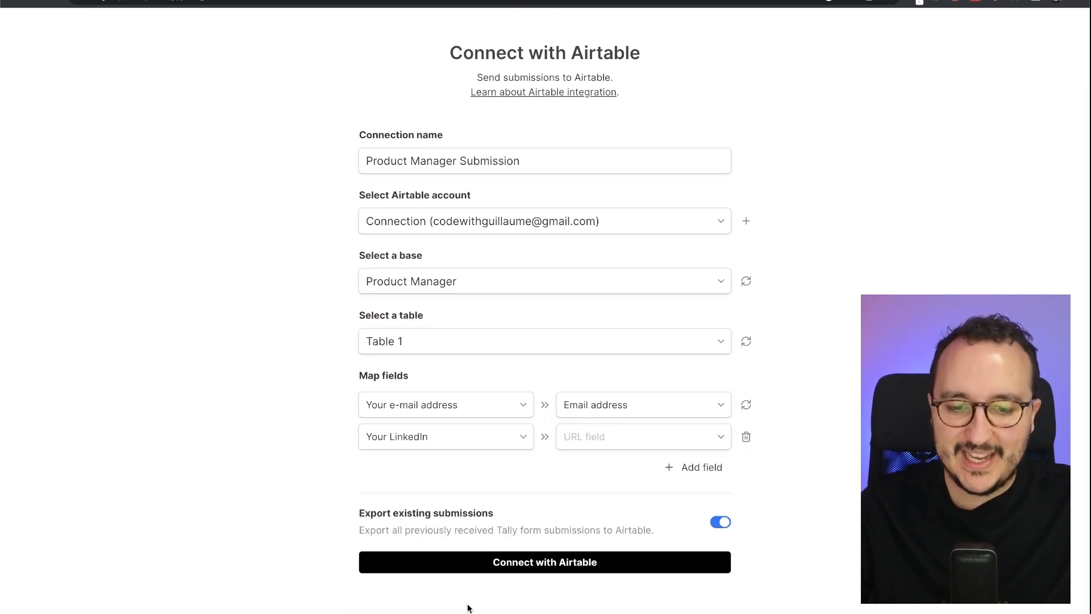
click(646, 448)
click(646, 467)
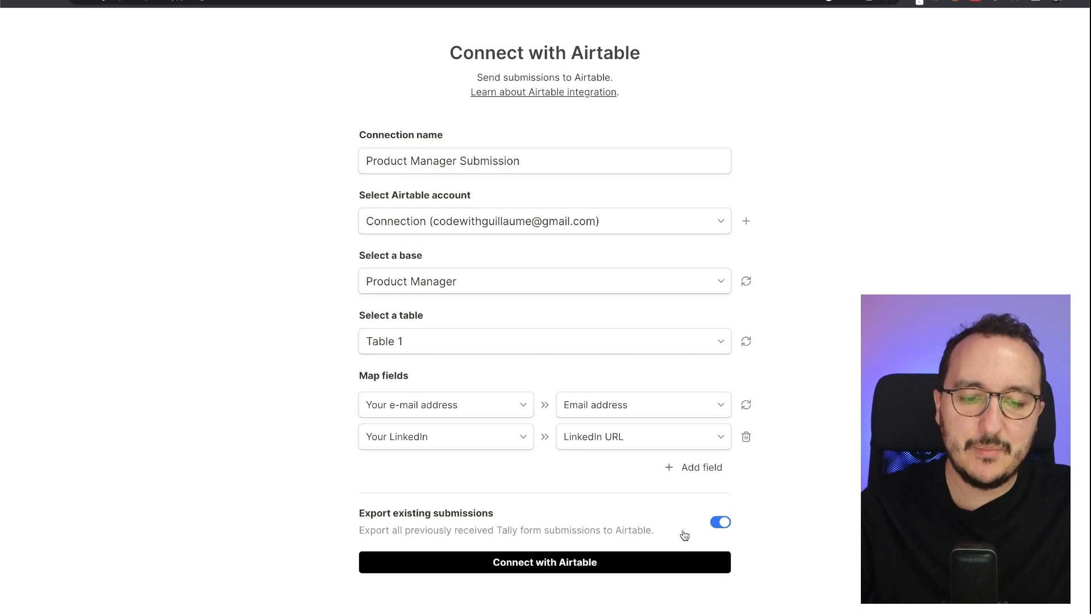
click(565, 570)
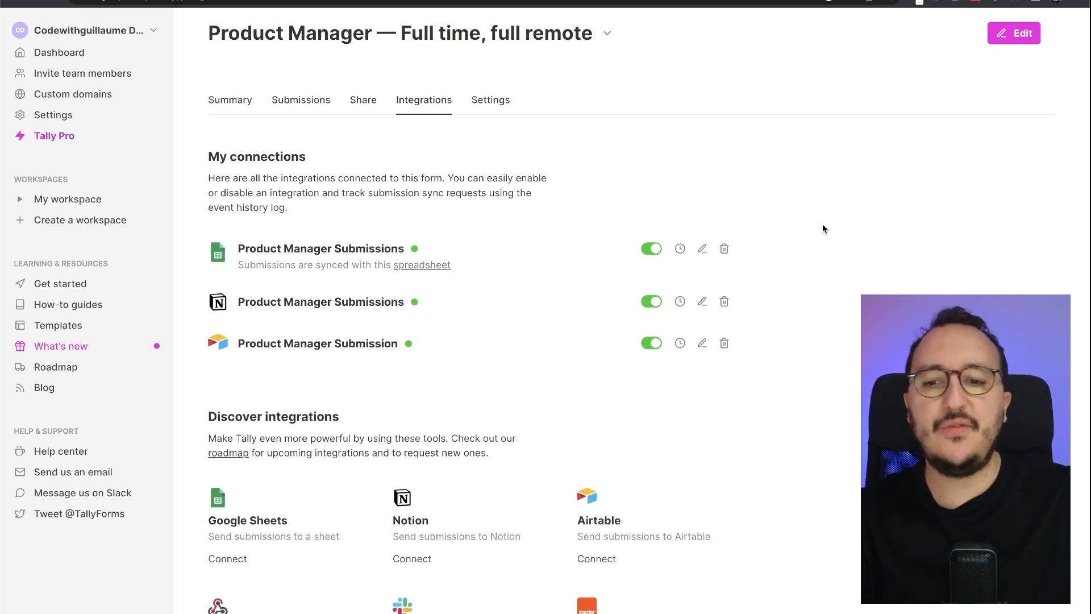
- Scroll through Discover integrations and back up to the three connections under My connections
scroll(823, 228, down, 6)
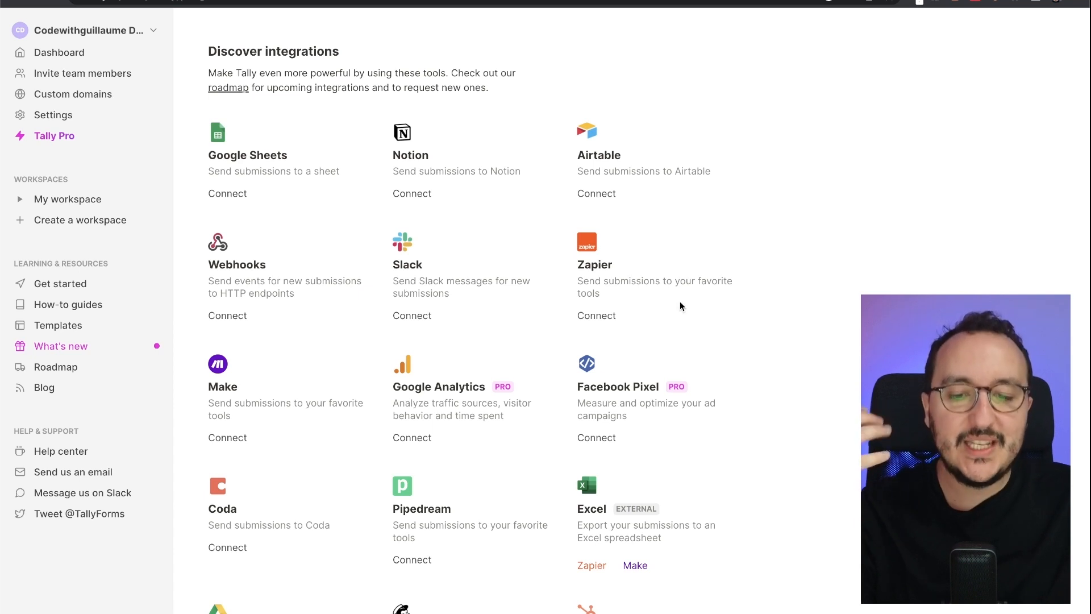
scroll(679, 307, up, 6)
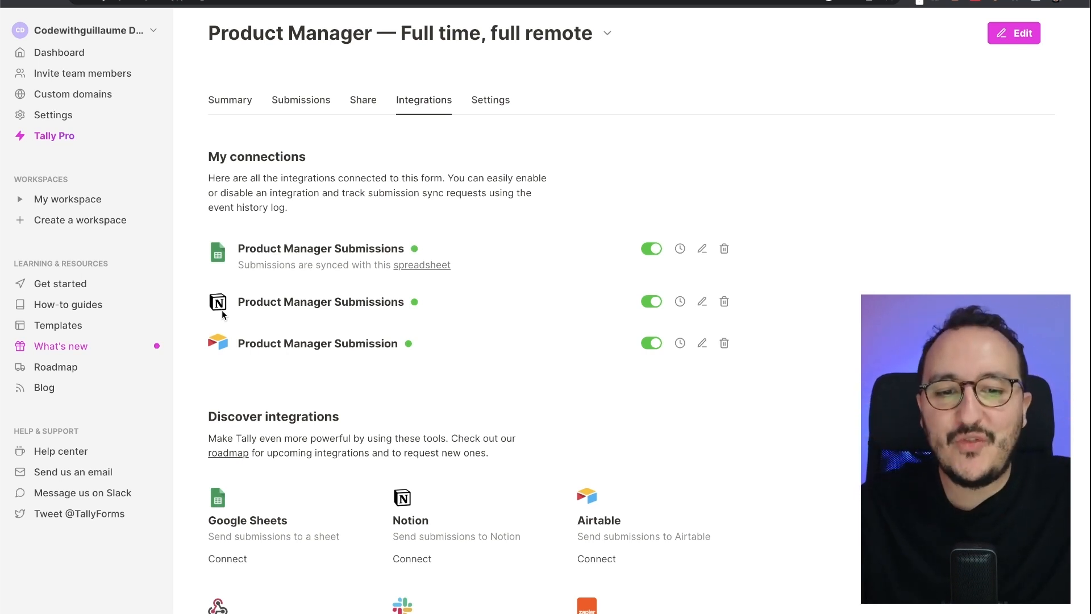
- Review the Google Sheets, Notion and Airtable sync logs for the delivered submissions
click(679, 248)
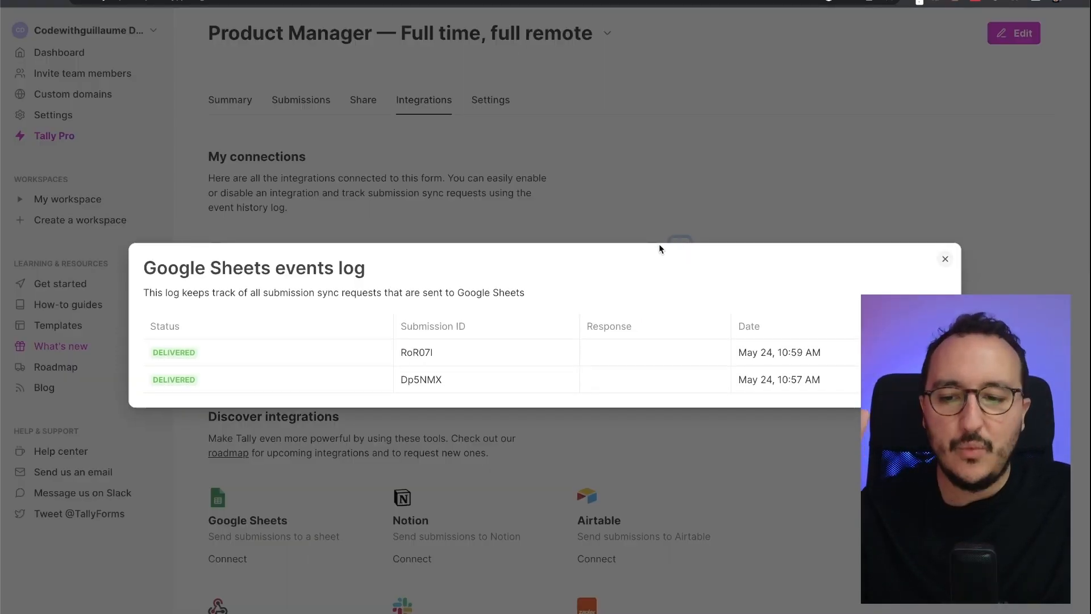
click(716, 198)
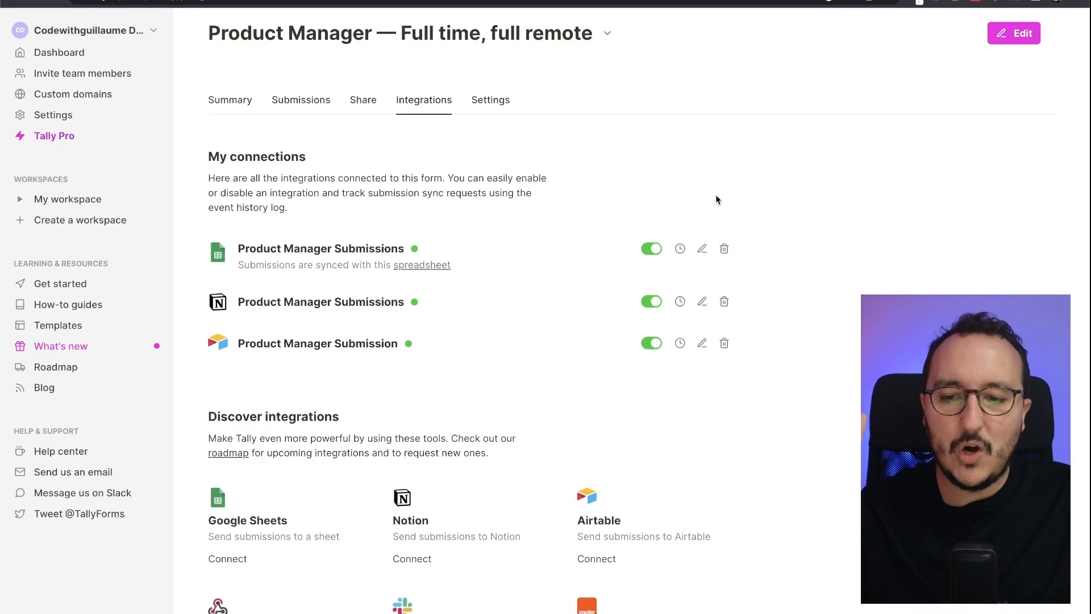
click(680, 302)
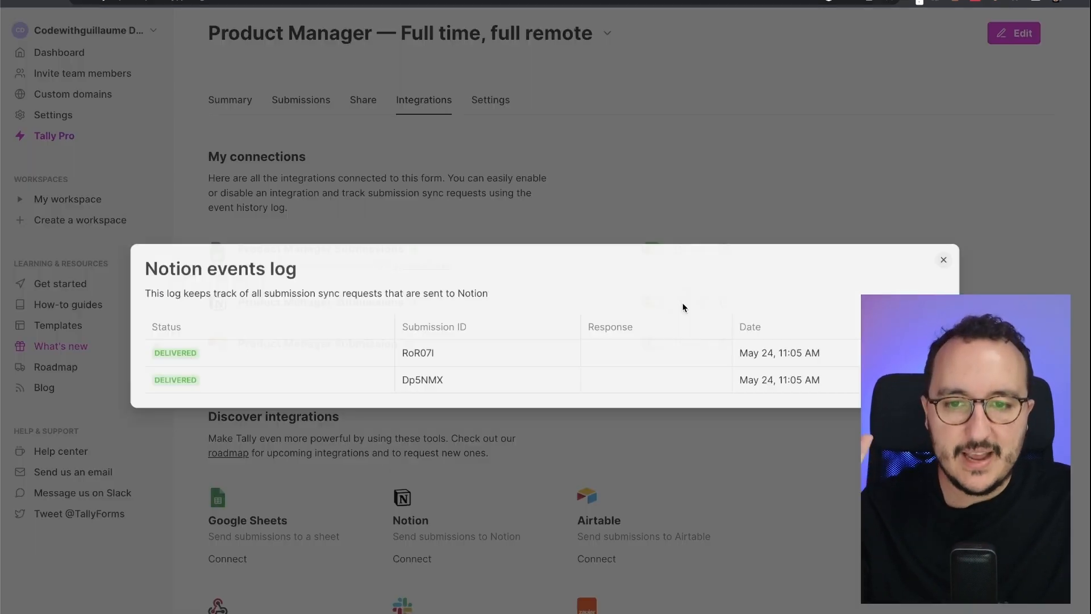
click(690, 207)
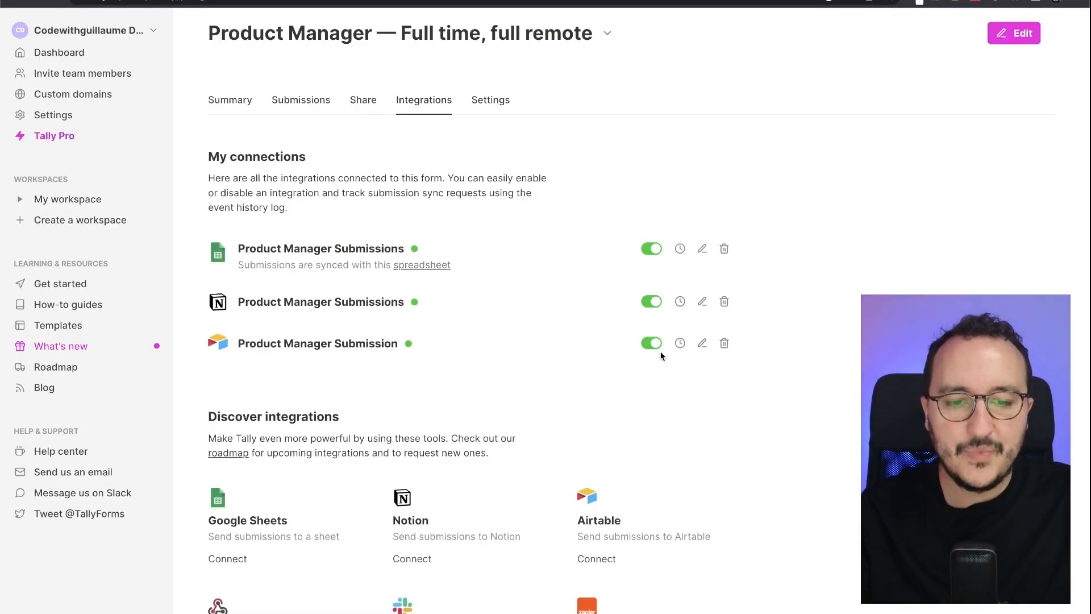
click(679, 344)
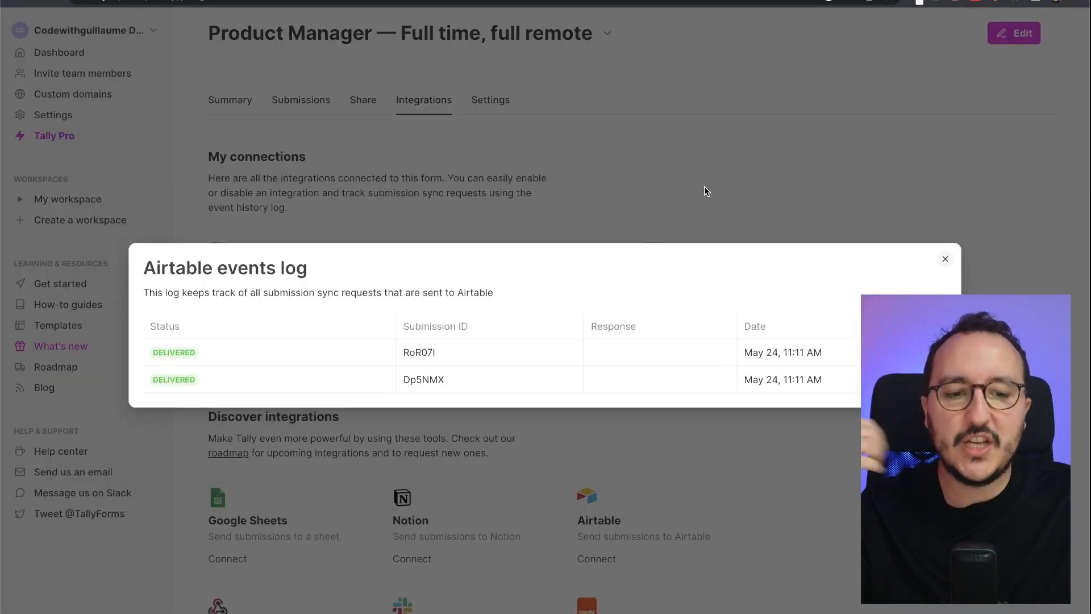
click(704, 186)
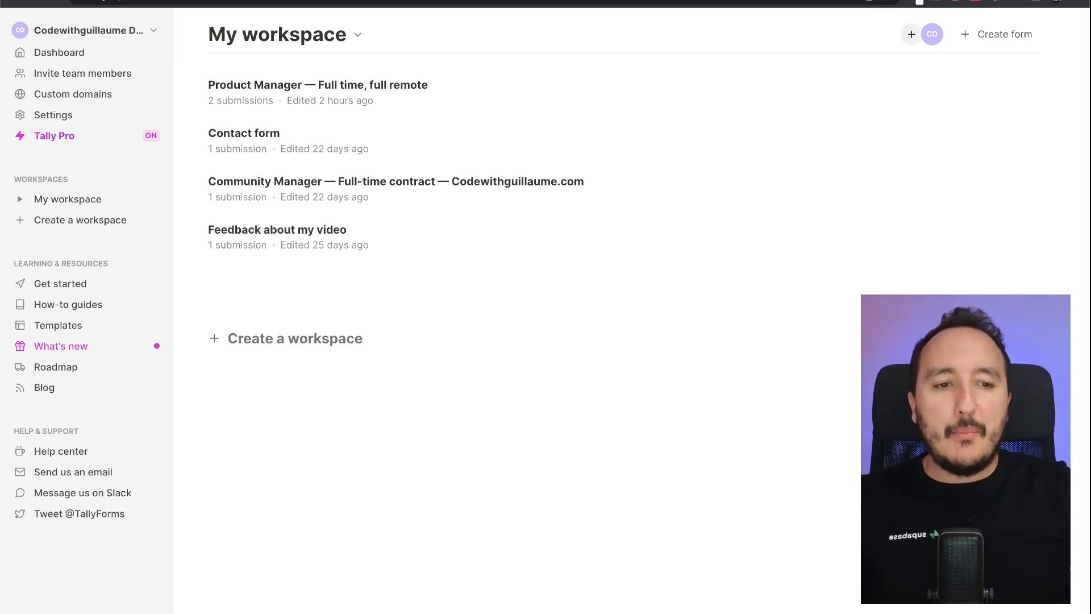
- Create a new blank form and insert a Payment block found by searching 'payment'
click(995, 39)
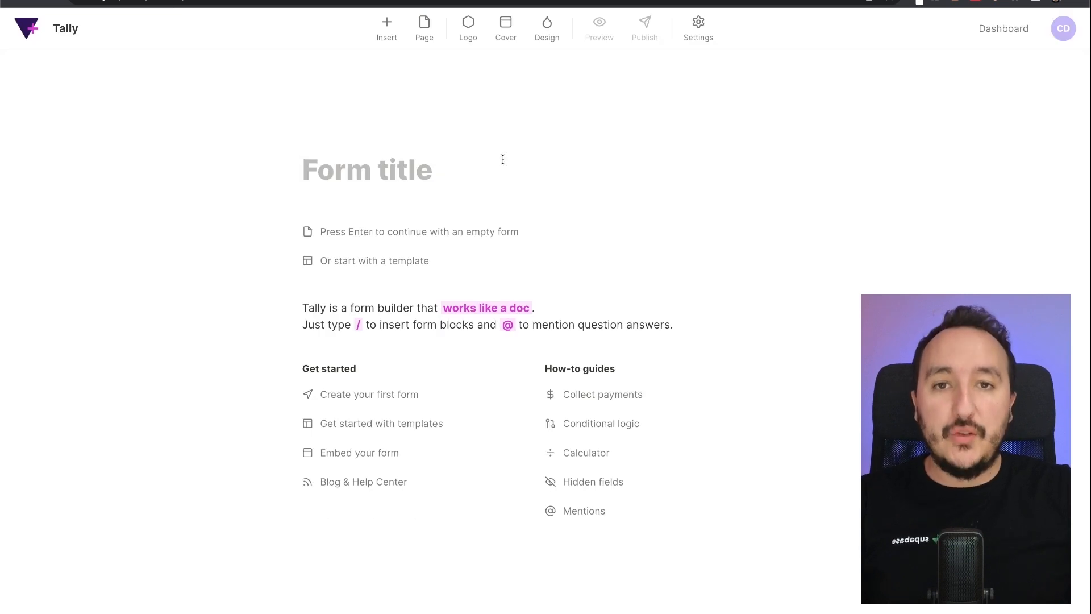
click(389, 29)
text(payem)
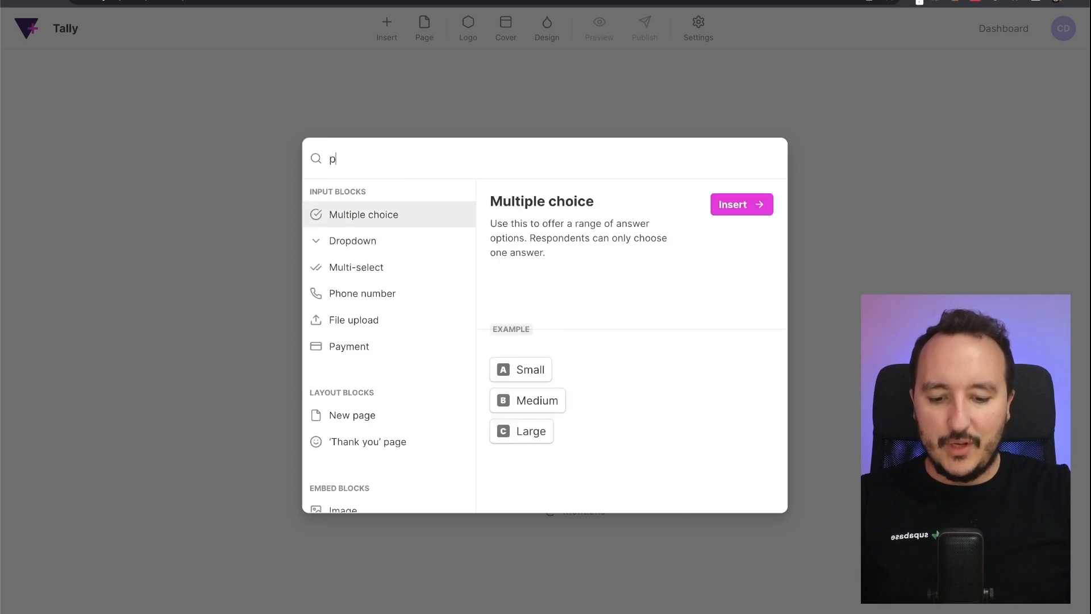
key(BackSpace)
key(BackSpace)
text(me)
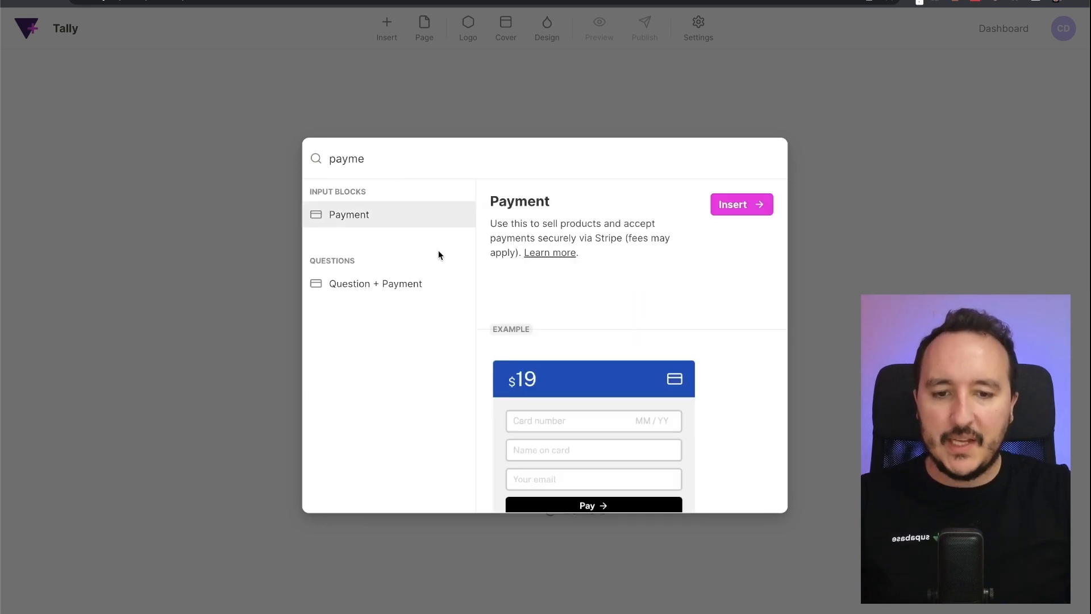
scroll(625, 362, down, 3)
scroll(625, 361, up, 3)
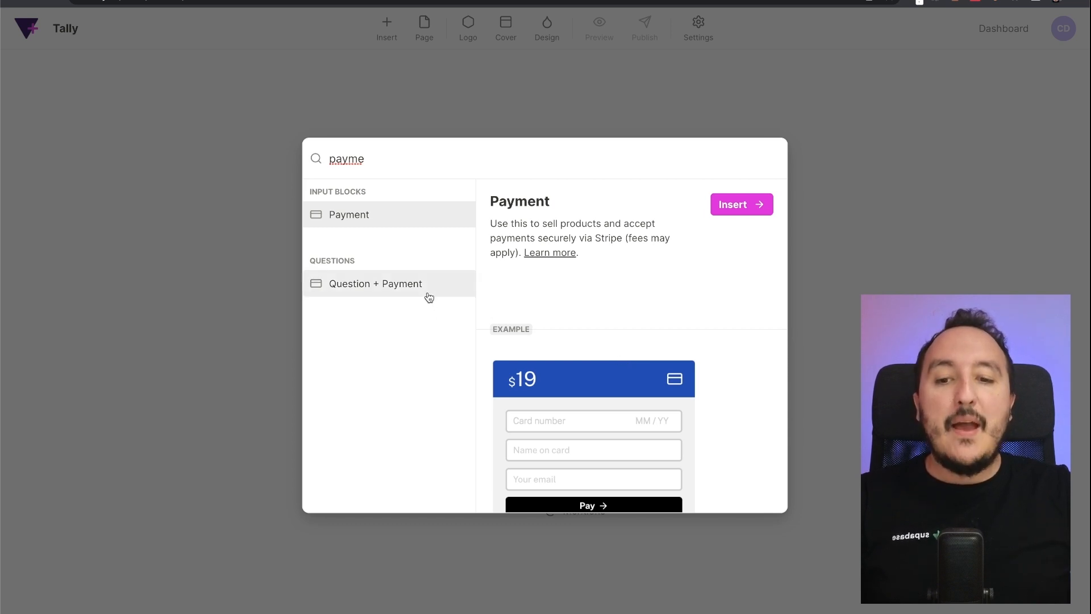
click(515, 302)
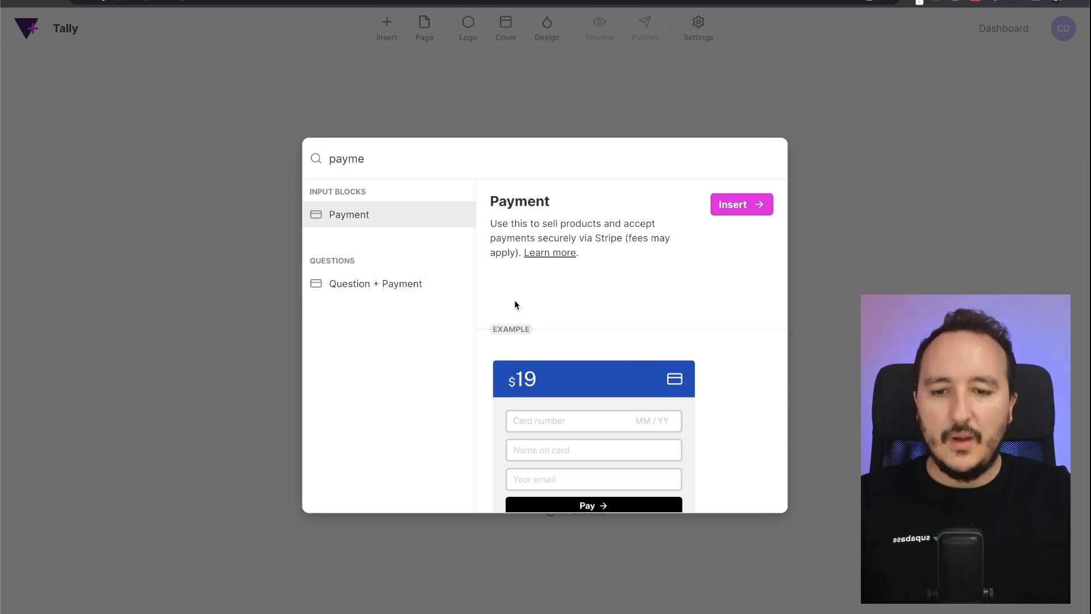
click(715, 205)
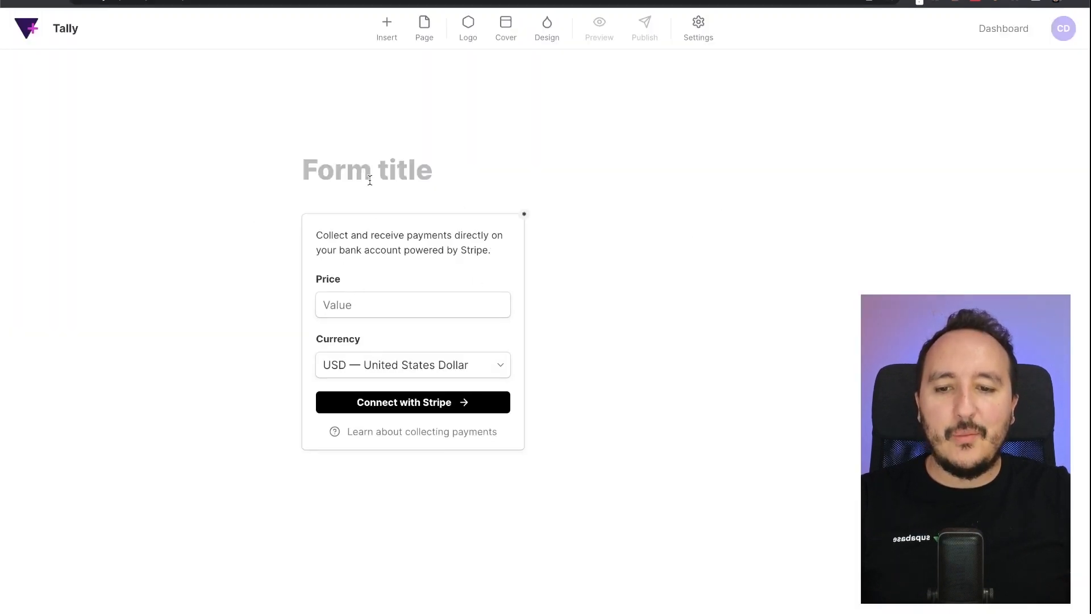
- Title the form 'My anniversary' and add an intro line about collecting money for the 18th of June
click(399, 180)
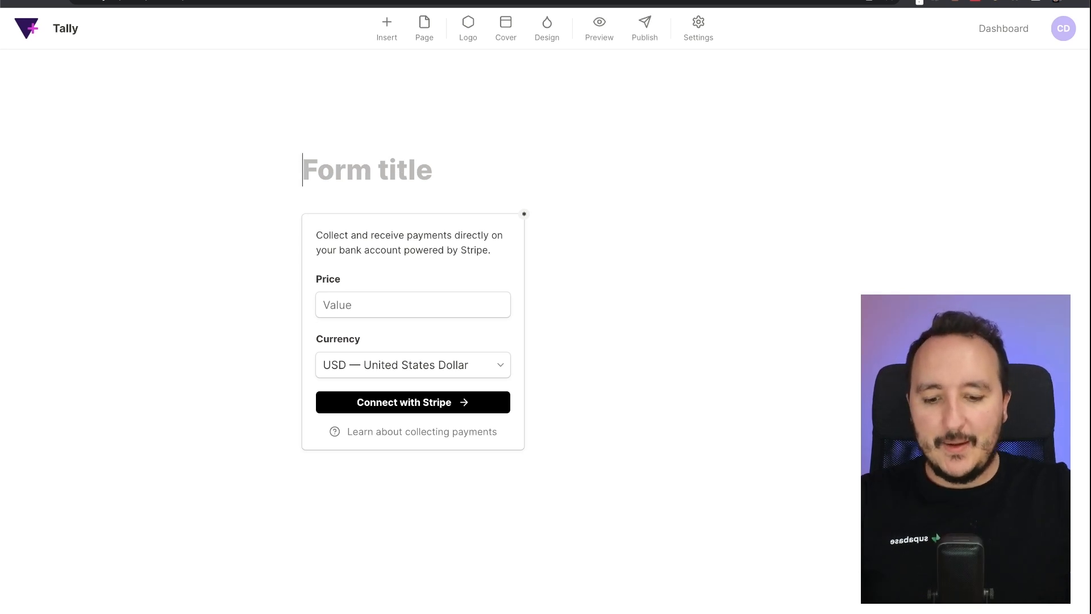
text(My annive)
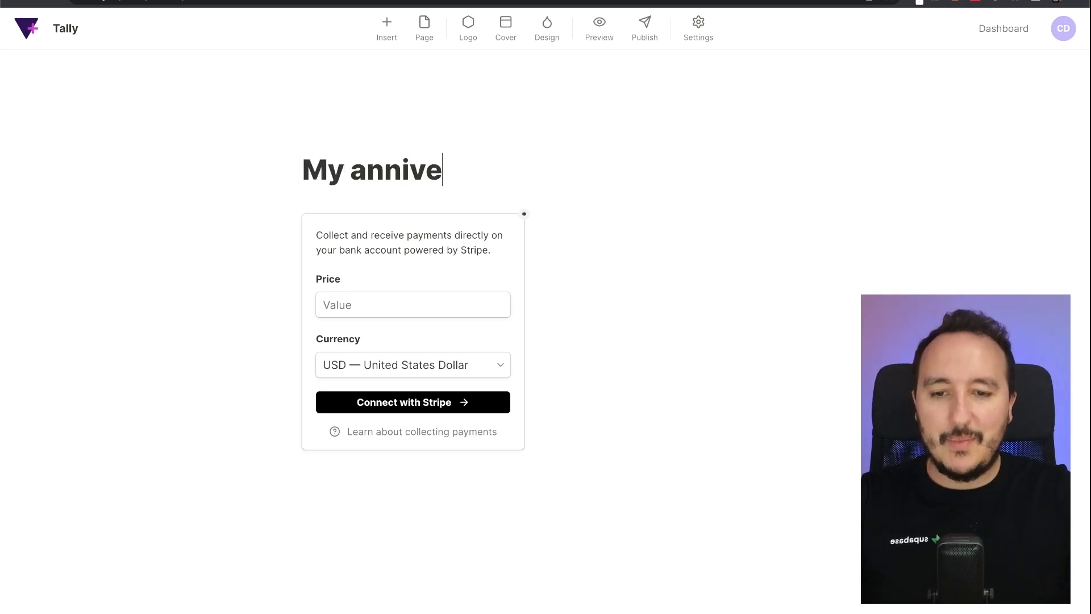
text(rsary)
key(Return)
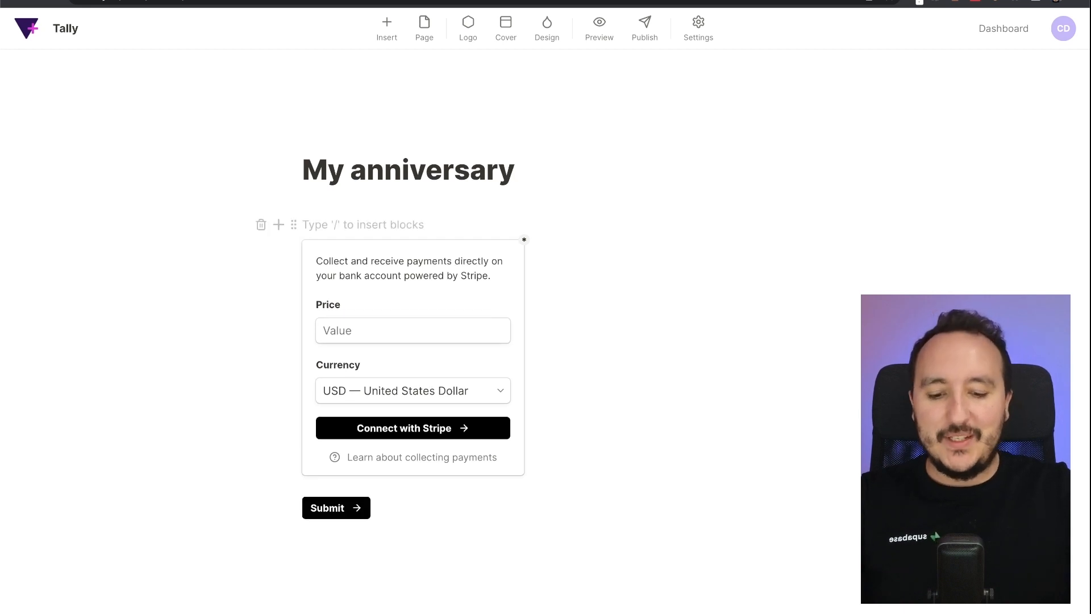
text(Hey ! My an)
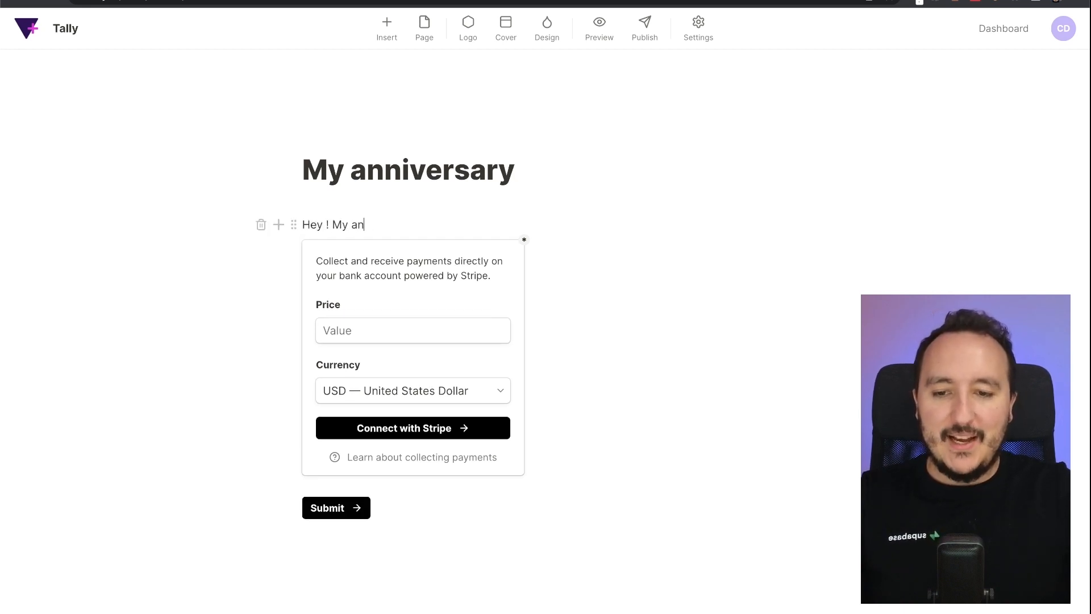
text(niversary i)
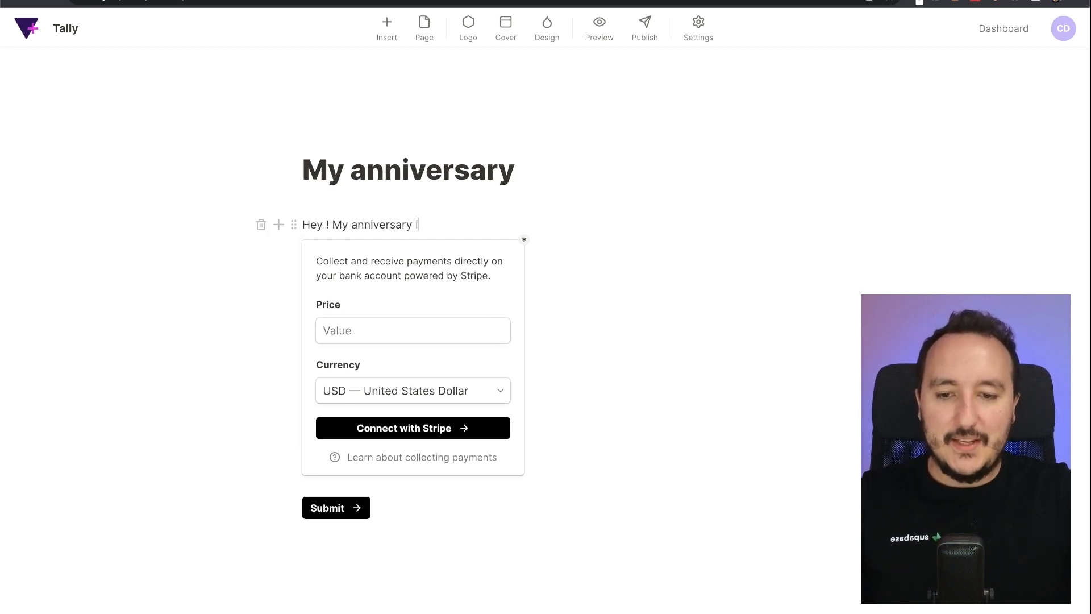
text(s on the 18th o)
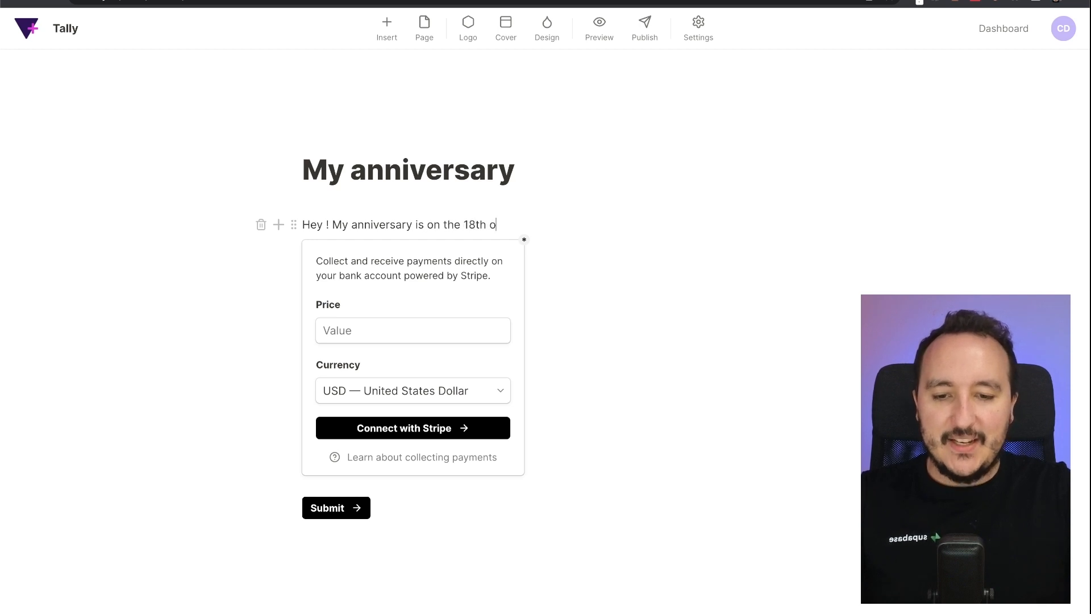
text(f June, I am )
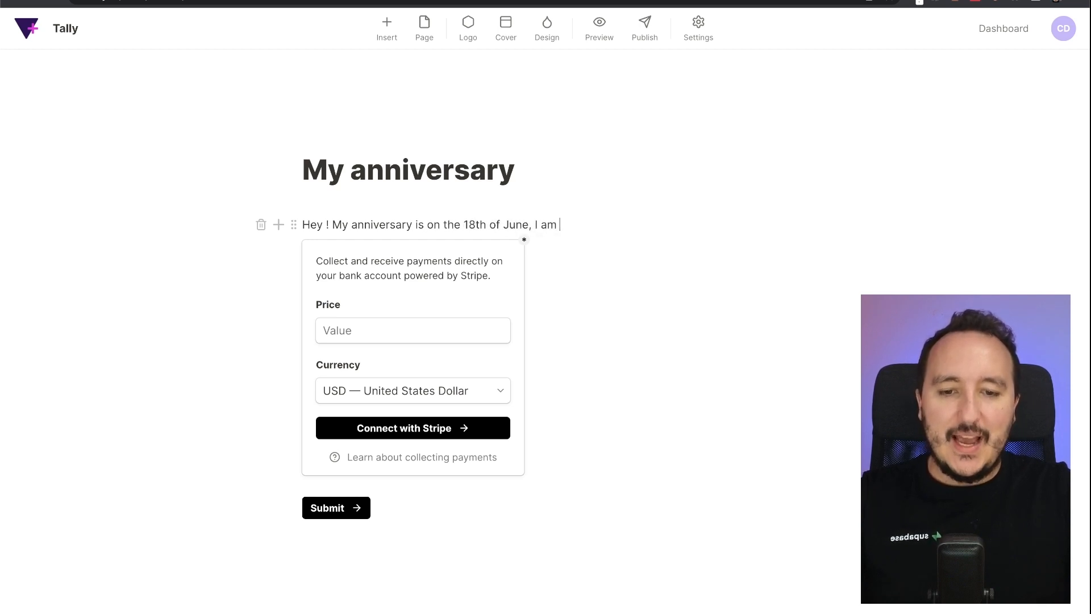
text(collecting mo)
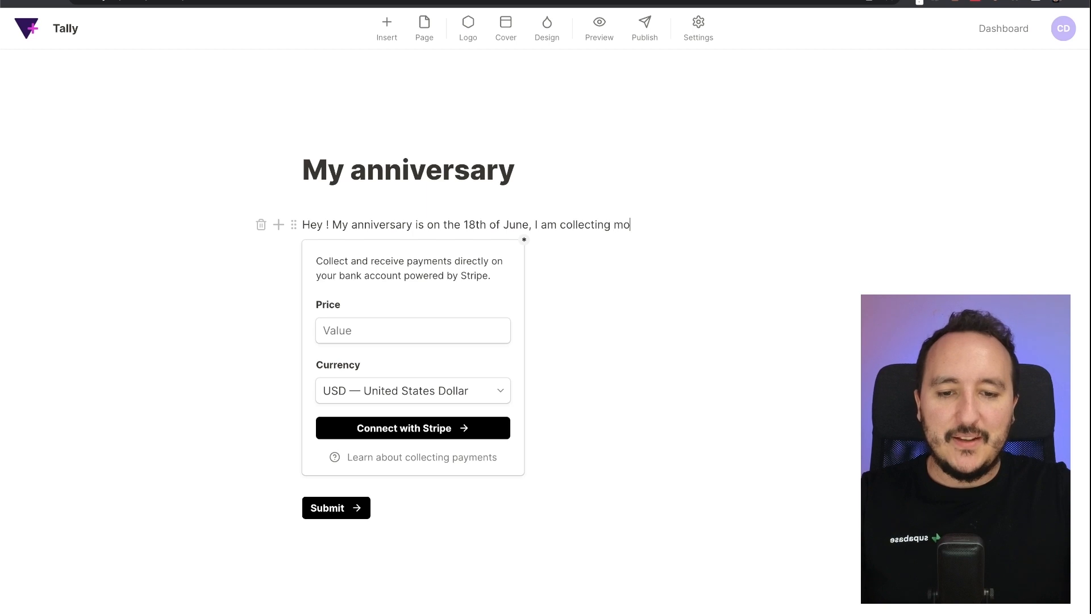
text(ney for my next n)
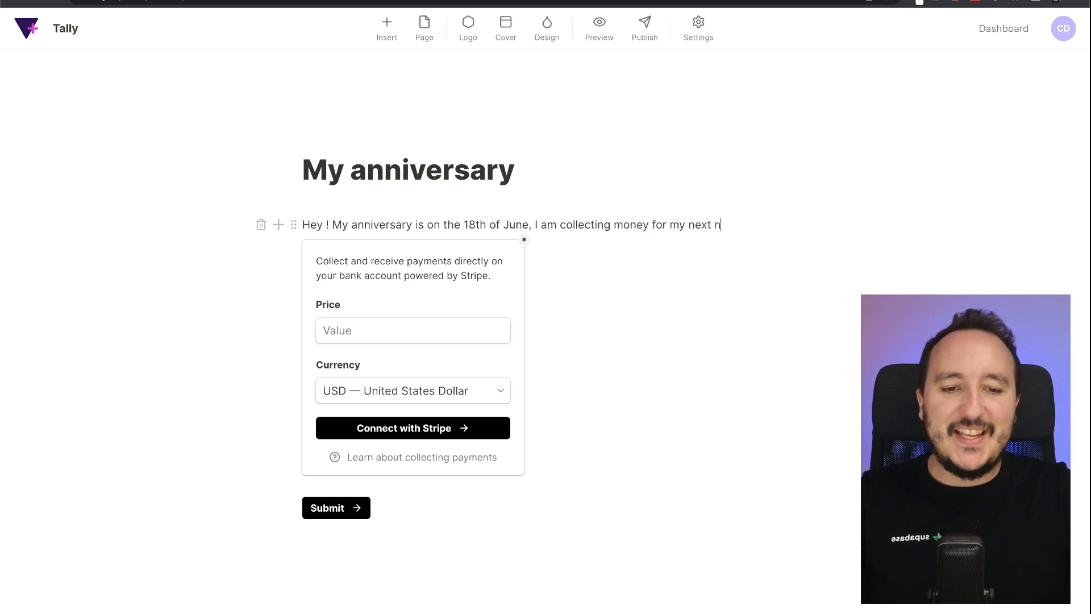
text(ift.)
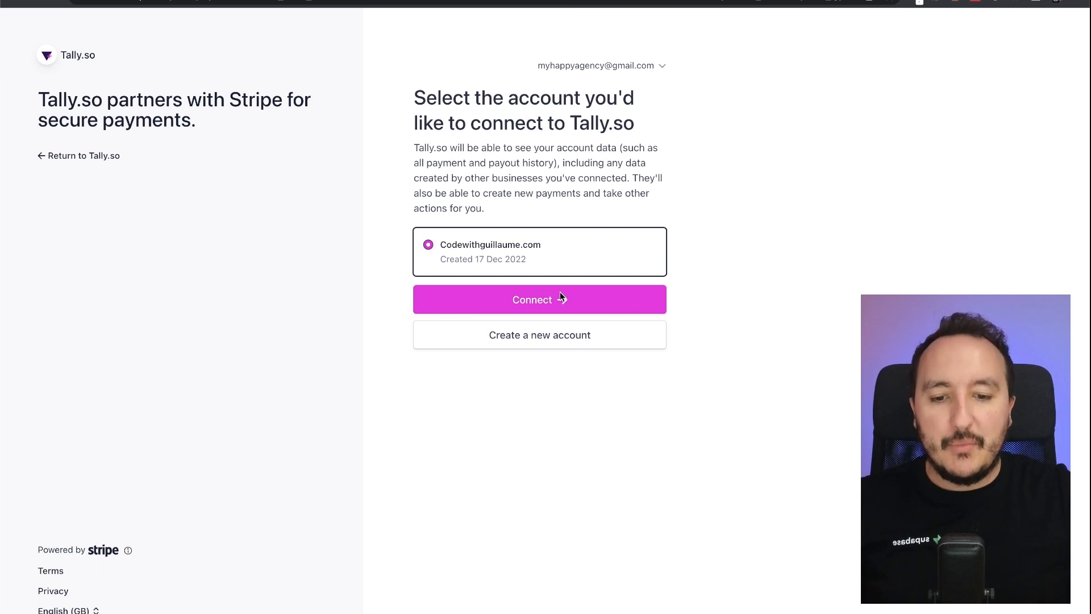
- Connect the existing Stripe account so the payment block shows a $1 card form with Pay button
click(542, 306)
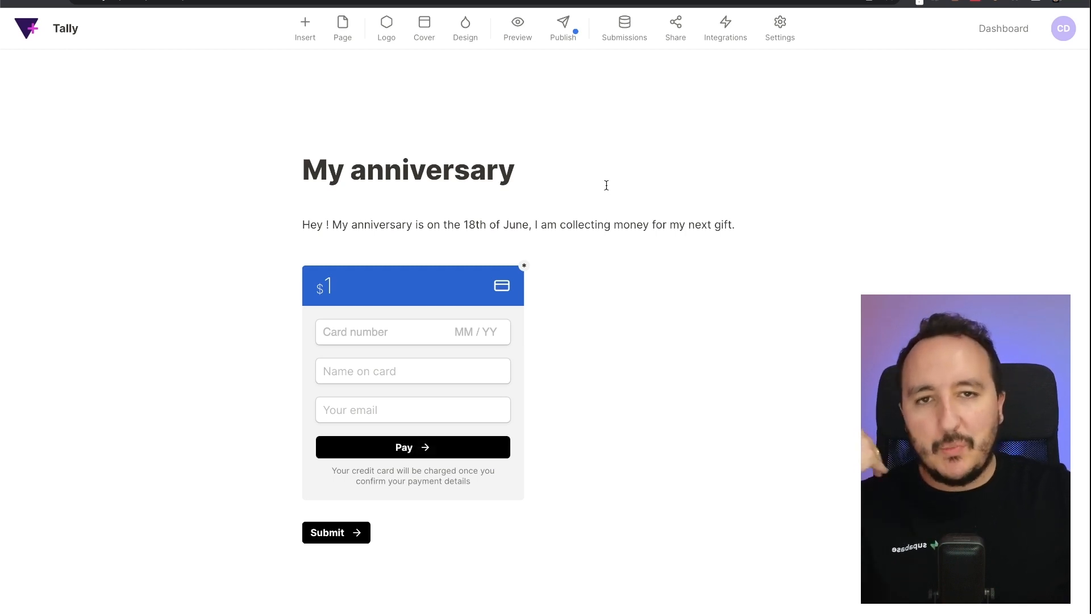
- Check the Stripe Payments dashboard, then search the Tally insert menu for 'payment'
click(305, 2)
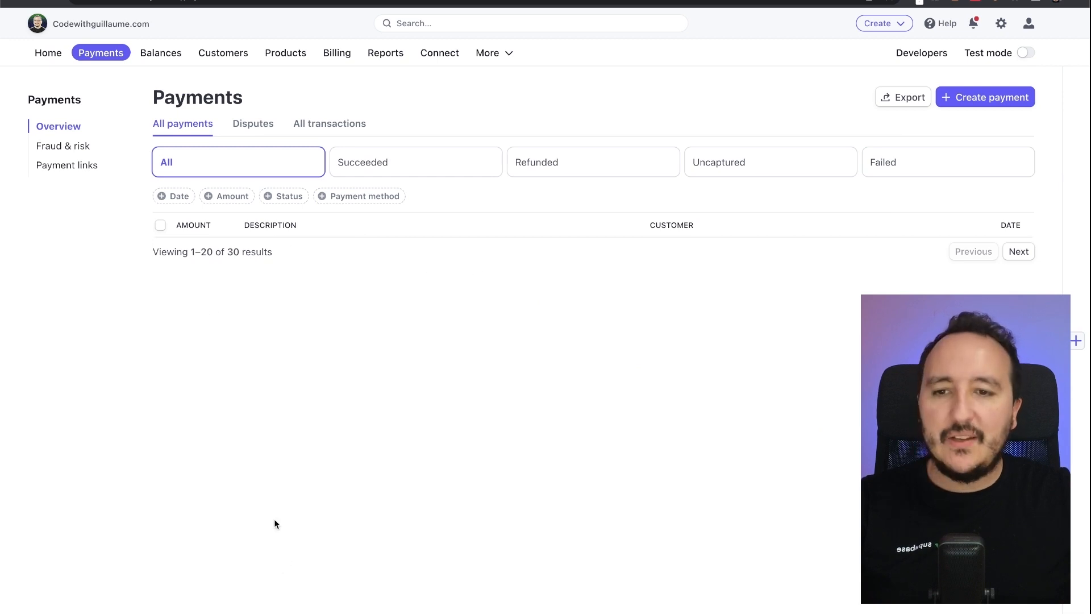
click(123, 2)
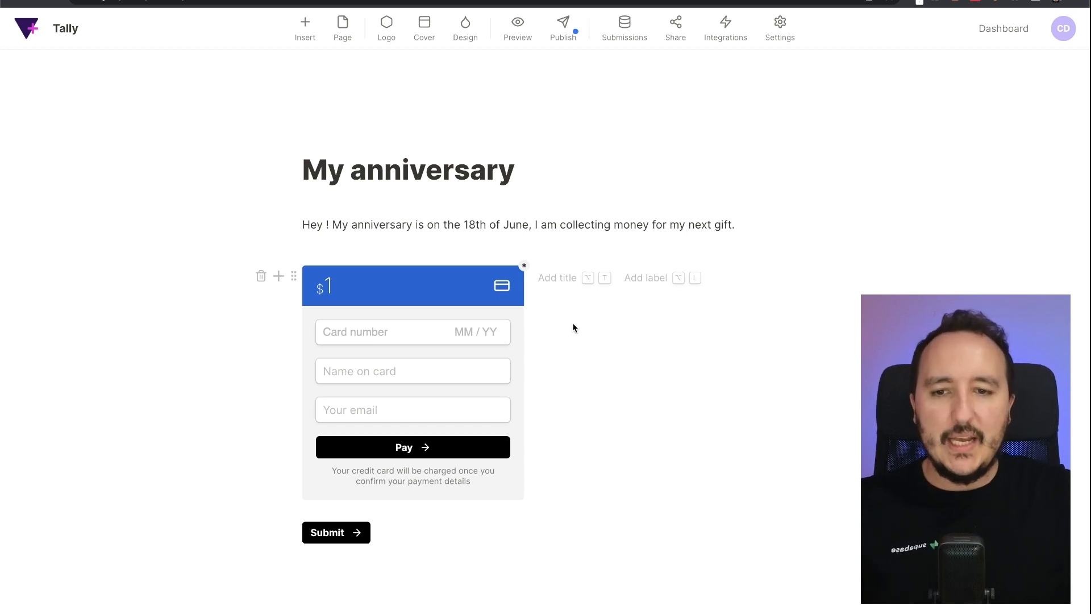
click(303, 29)
text(payment)
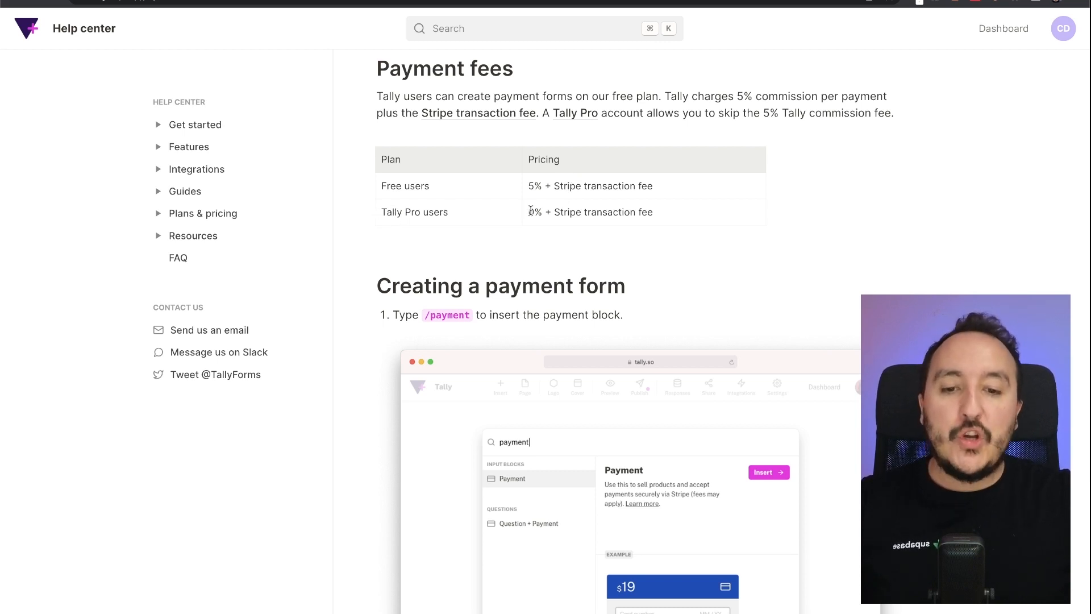
- Highlight the 0% Tally Pro and Stripe fee rows in the help article, then return to the editor
drag(530, 211, 690, 210)
click(555, 211)
click(691, 209)
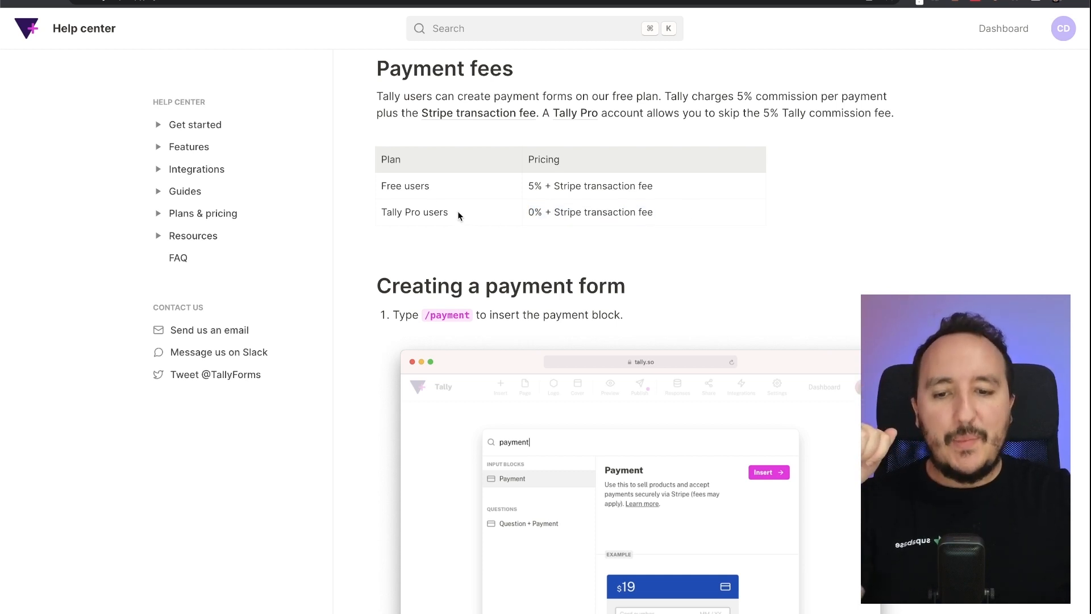
drag(458, 213, 376, 211)
click(454, 230)
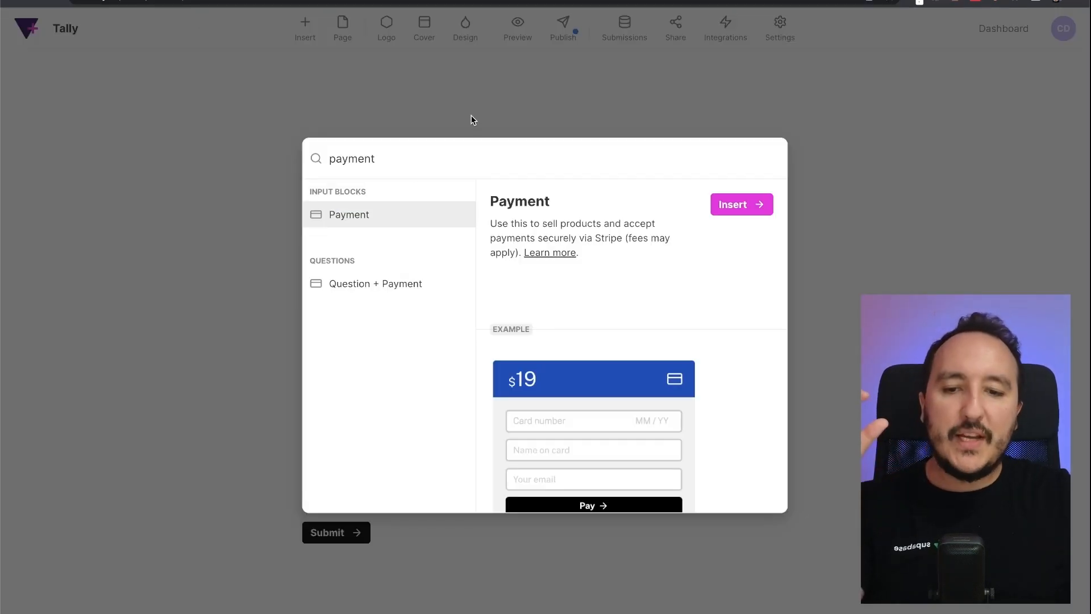
click(472, 121)
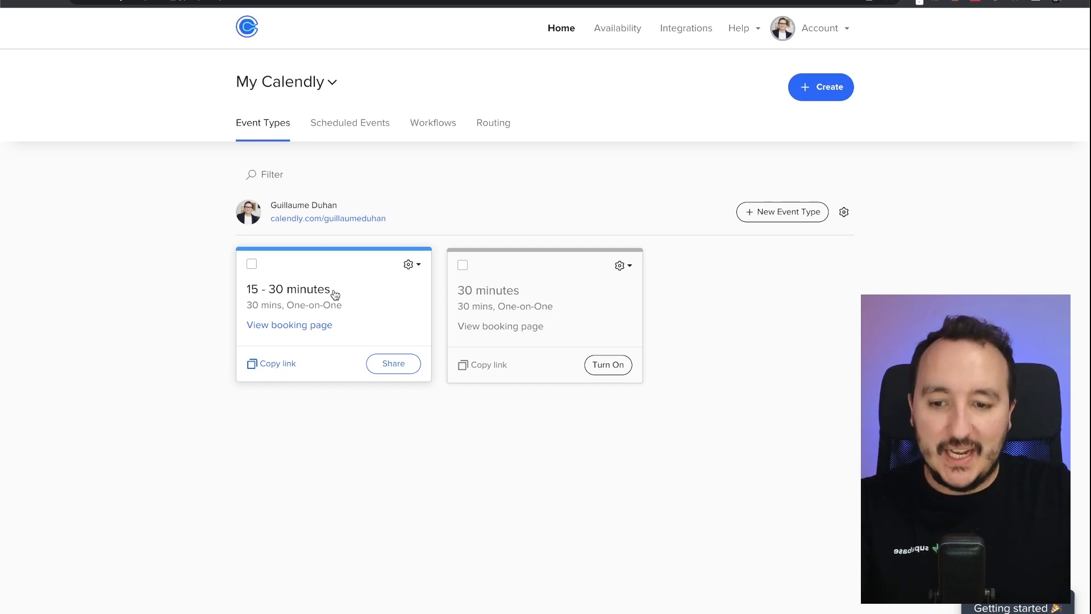
- Copy the 15 - 30 minutes event's booking link and start a new block below the signature
click(277, 364)
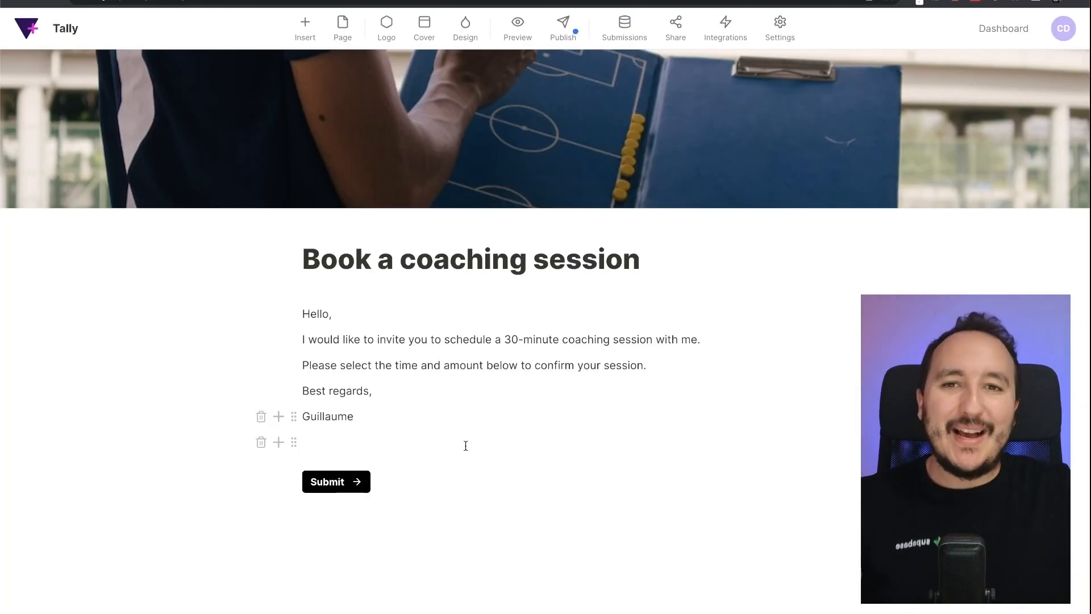
click(333, 448)
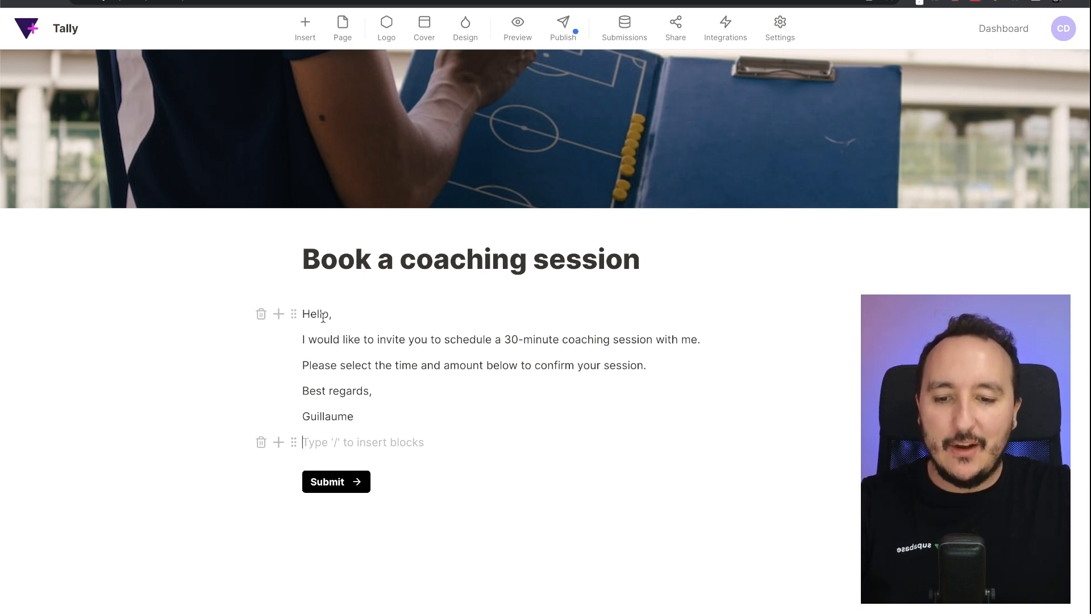
drag(358, 344, 497, 340)
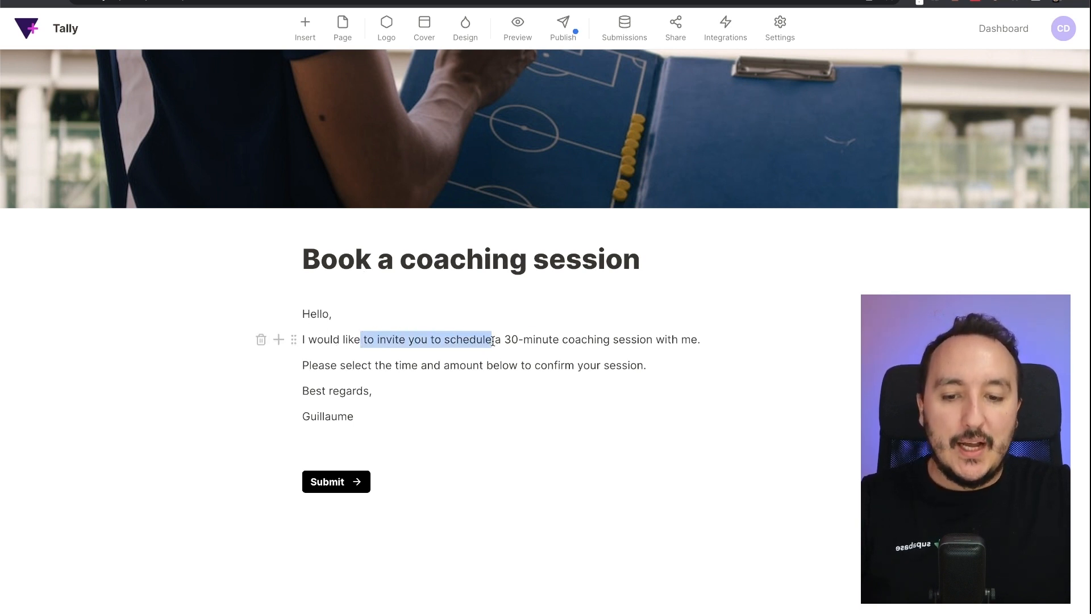
click(538, 340)
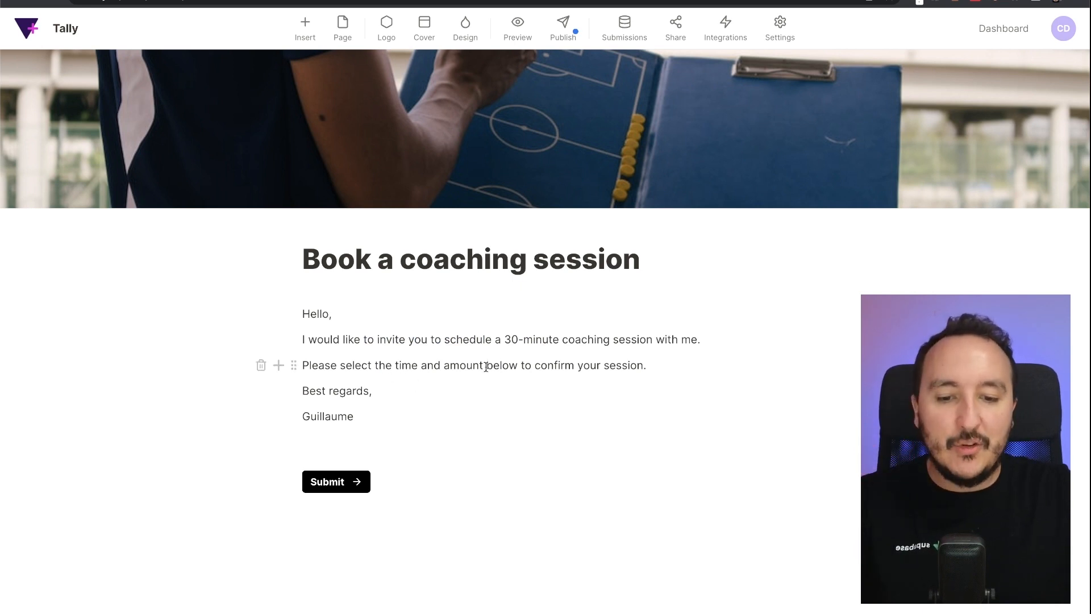
click(369, 445)
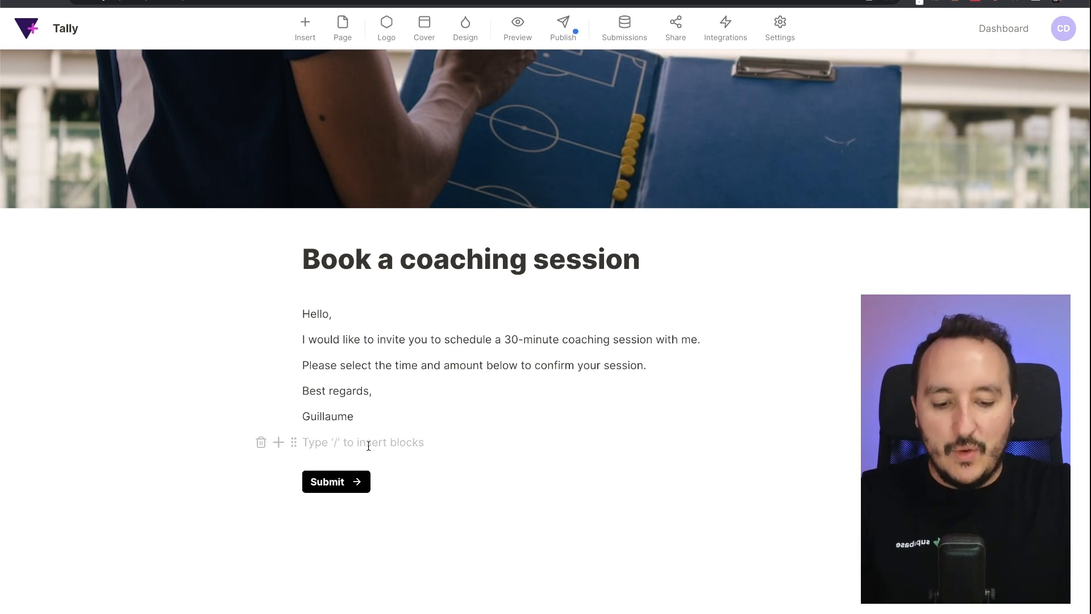
- Embed the Calendly 15 - 30 minutes booking link via /embed, then add an empty block beneath it
text(/embed)
key(Down)
key(Down)
key(Down)
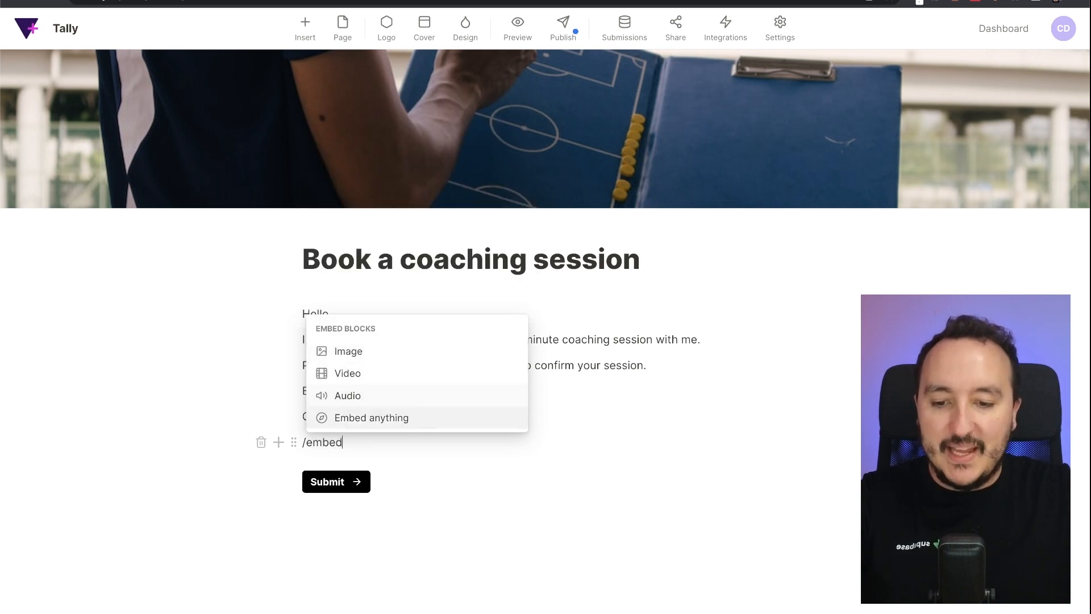
key(Return)
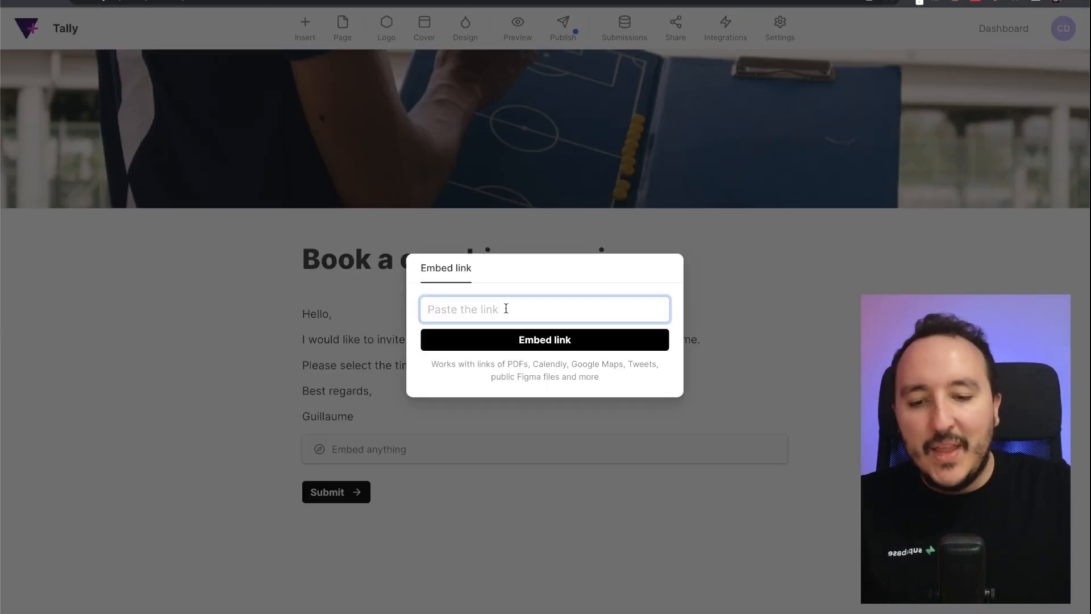
click(818, 1)
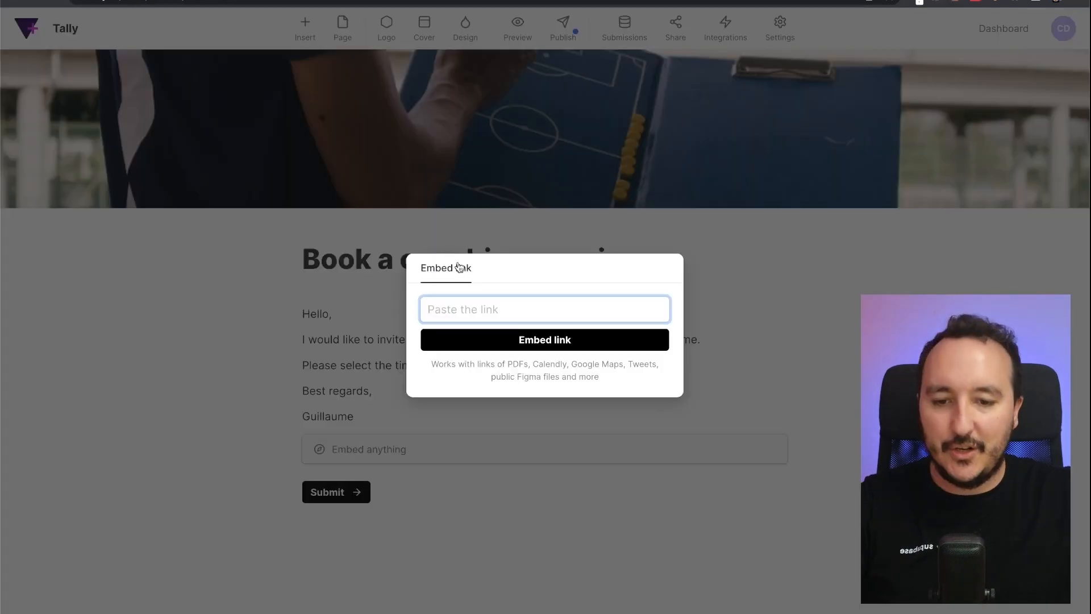
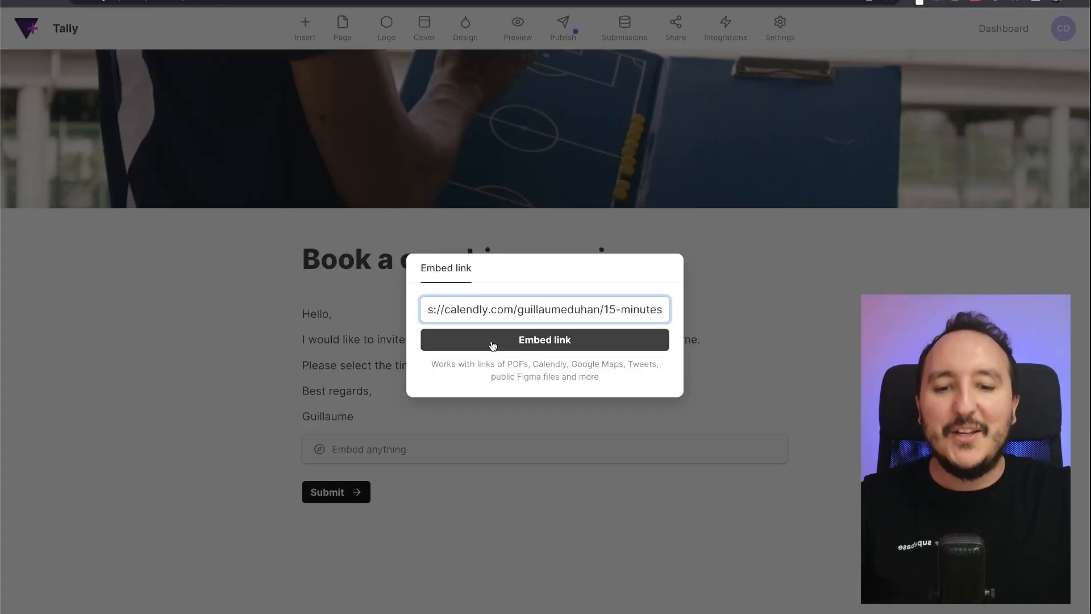
click(491, 344)
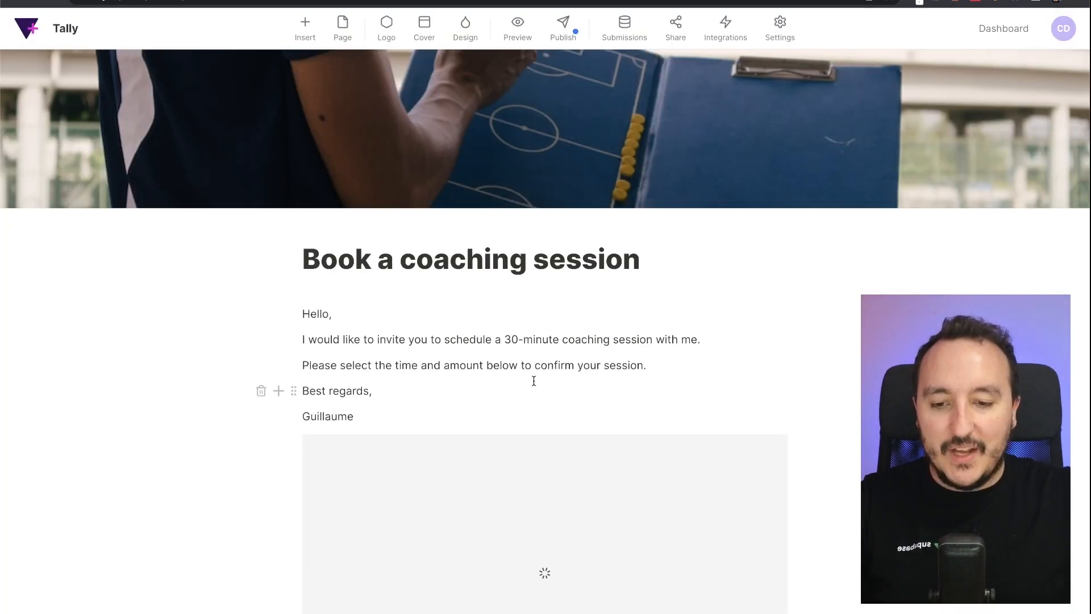
scroll(533, 379, down, 5)
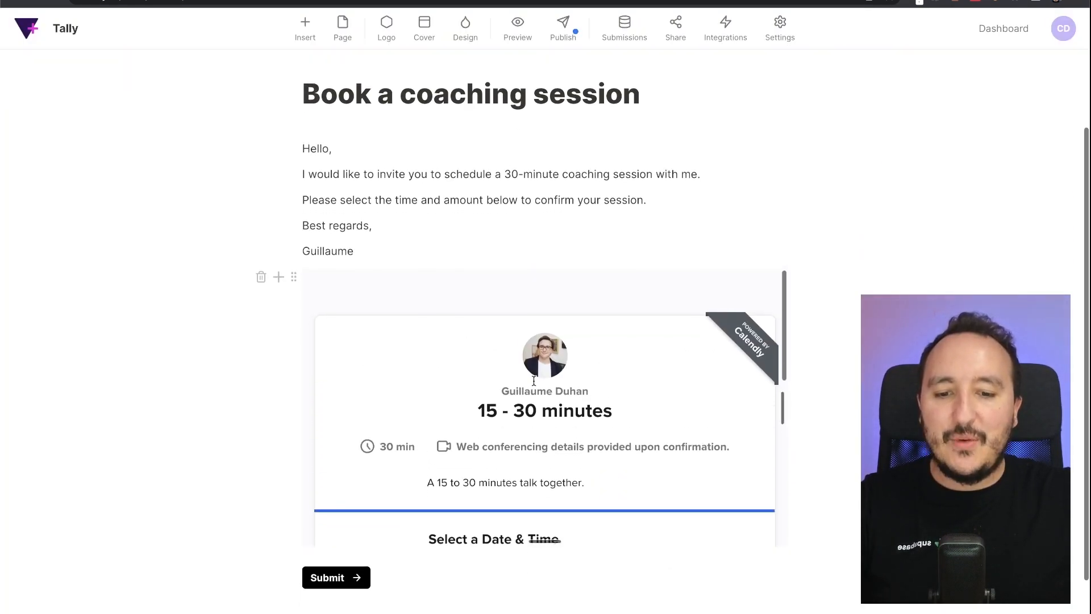
scroll(533, 379, down, 6)
scroll(534, 380, up, 7)
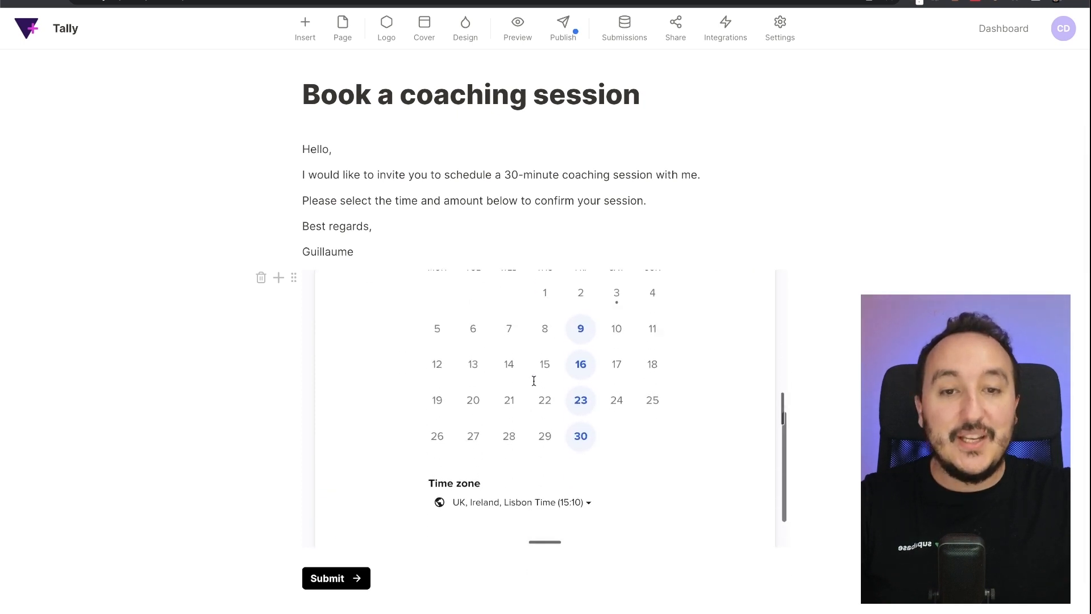
scroll(517, 193, down, 2)
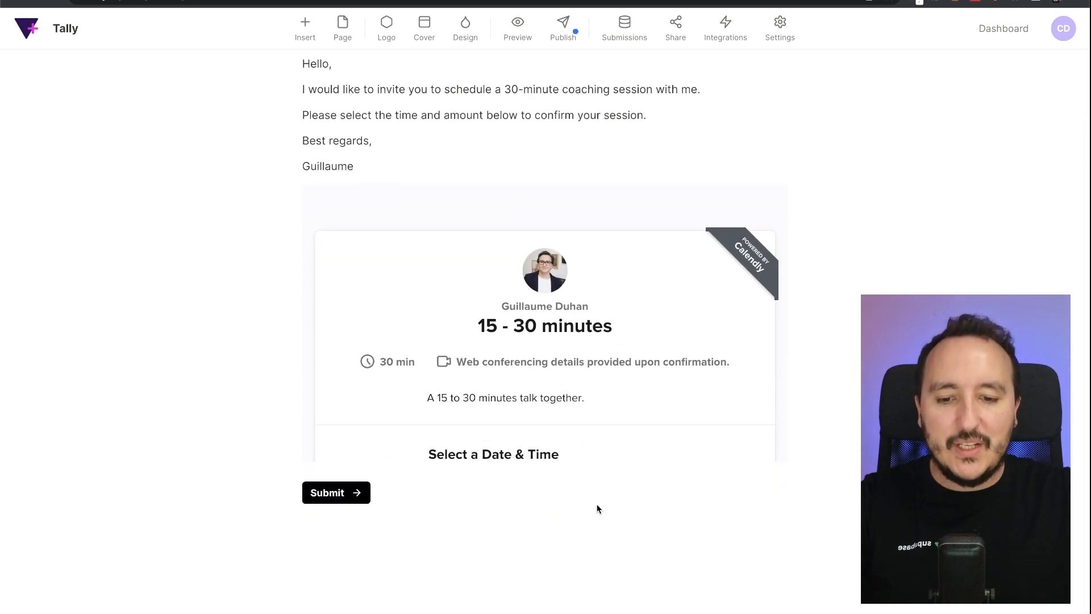
click(598, 507)
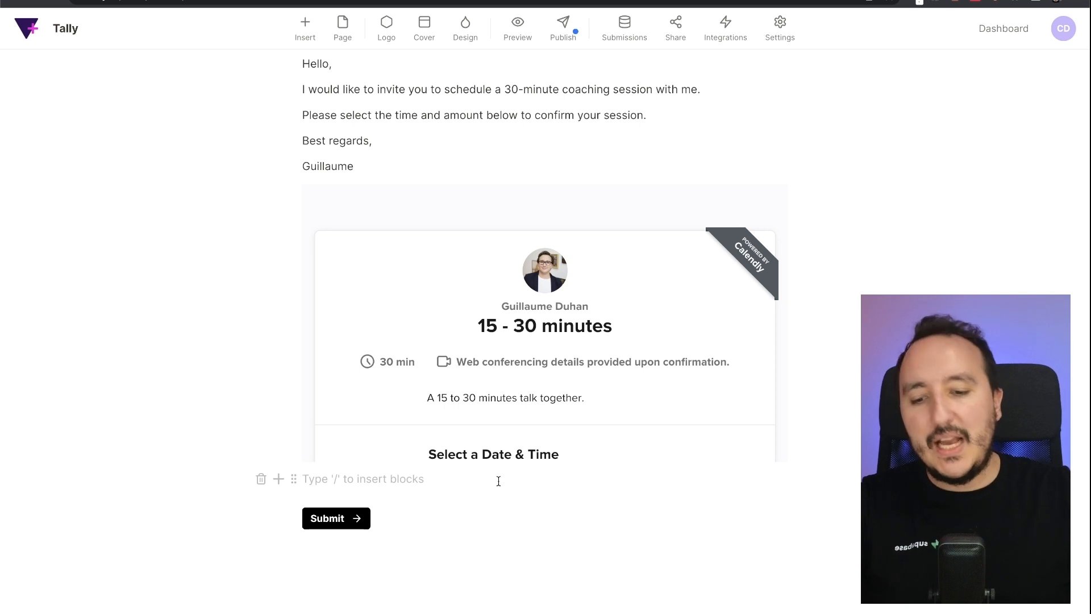
- Insert a Payment block priced at 30 USD and connect it with Stripe
text(/pay)
key(Return)
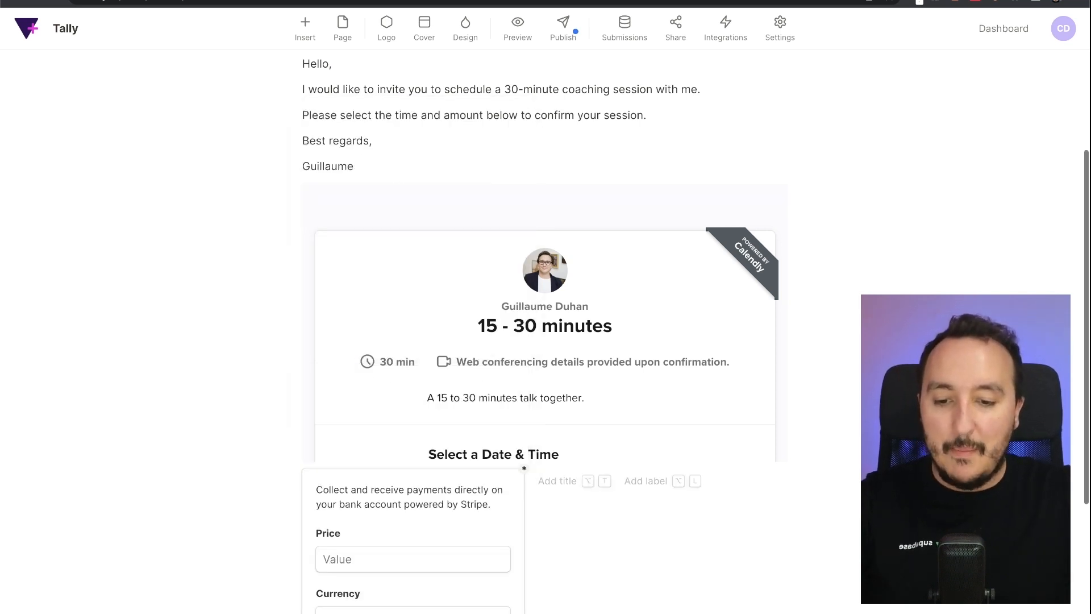
scroll(515, 529, down, 5)
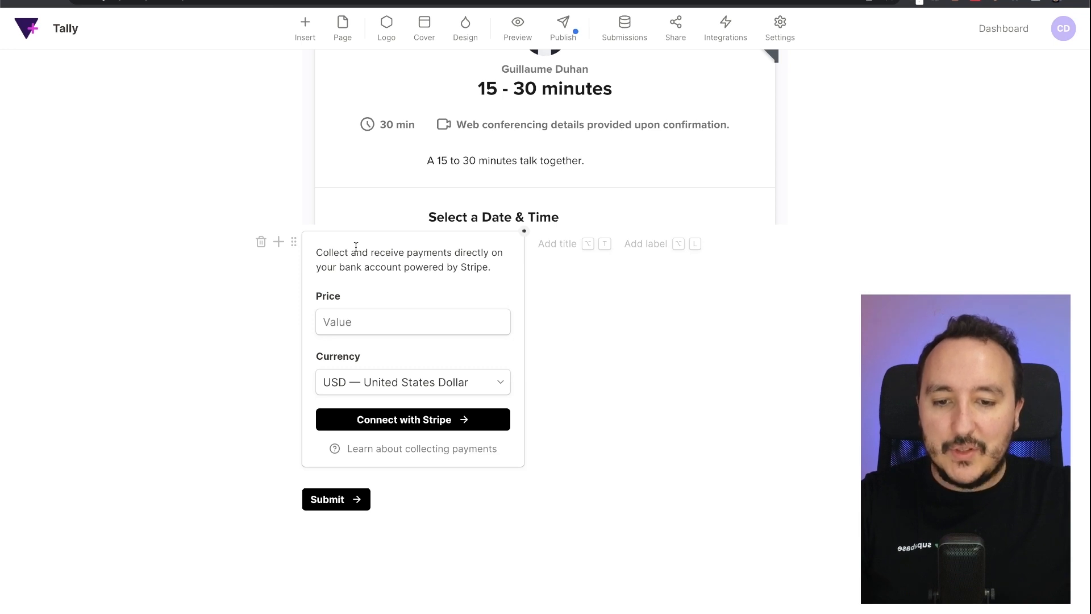
click(353, 312)
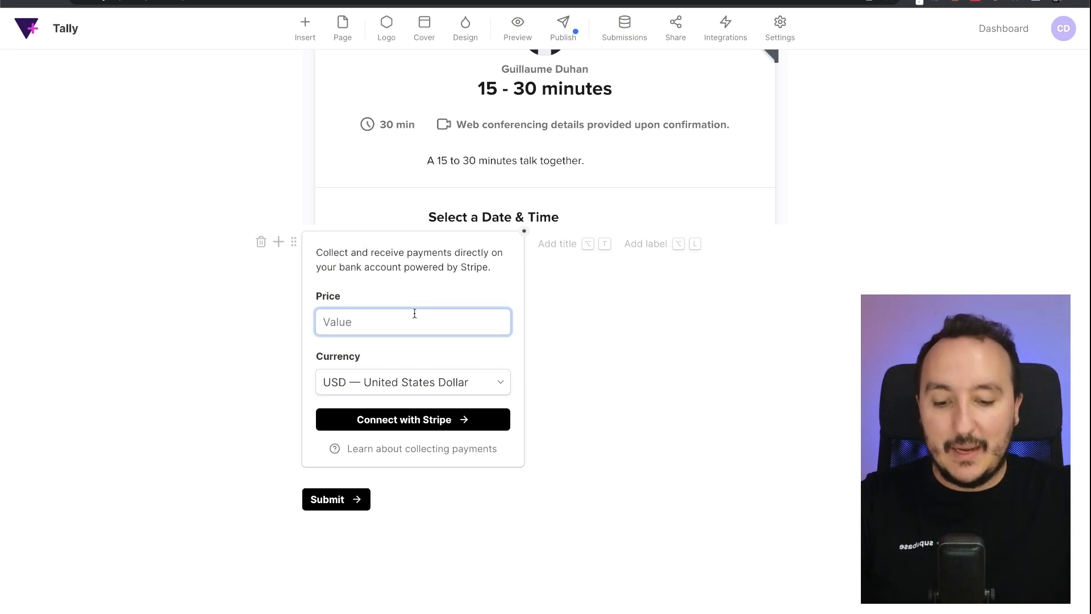
text(30)
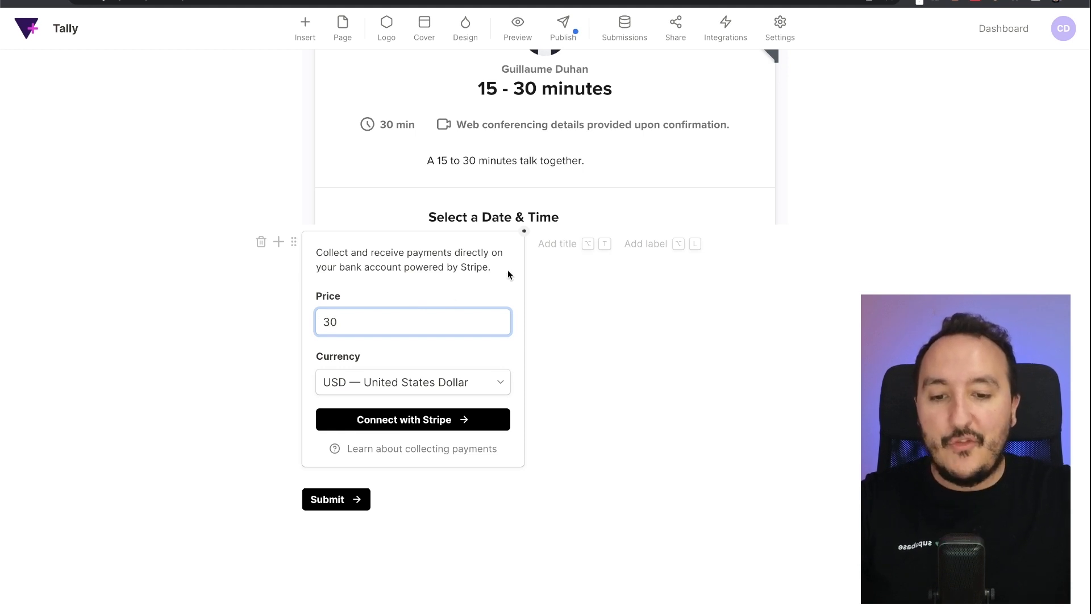
scroll(507, 269, up, 6)
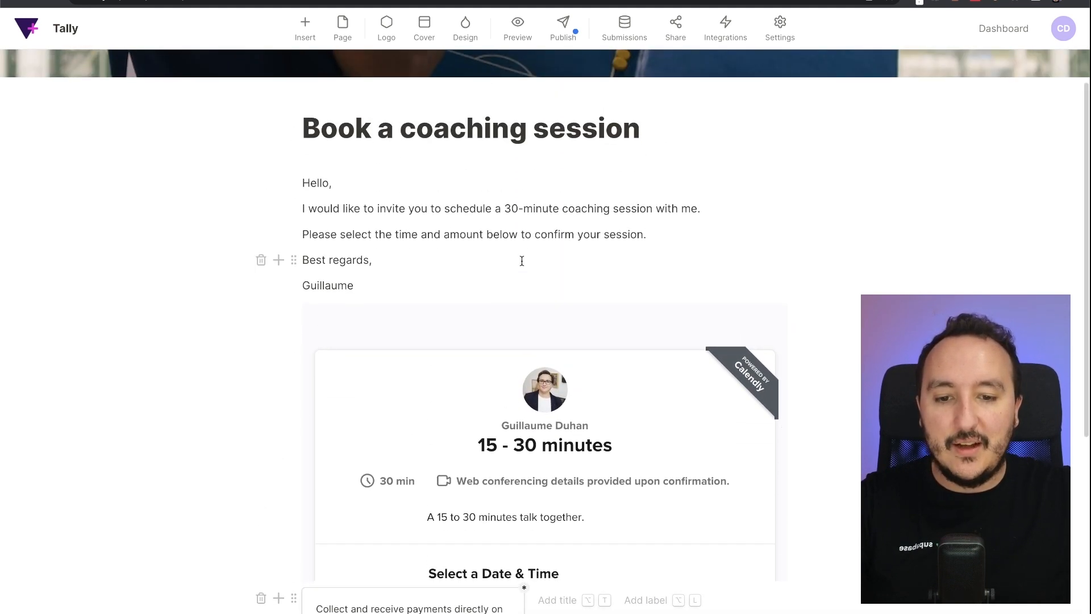
scroll(522, 261, down, 6)
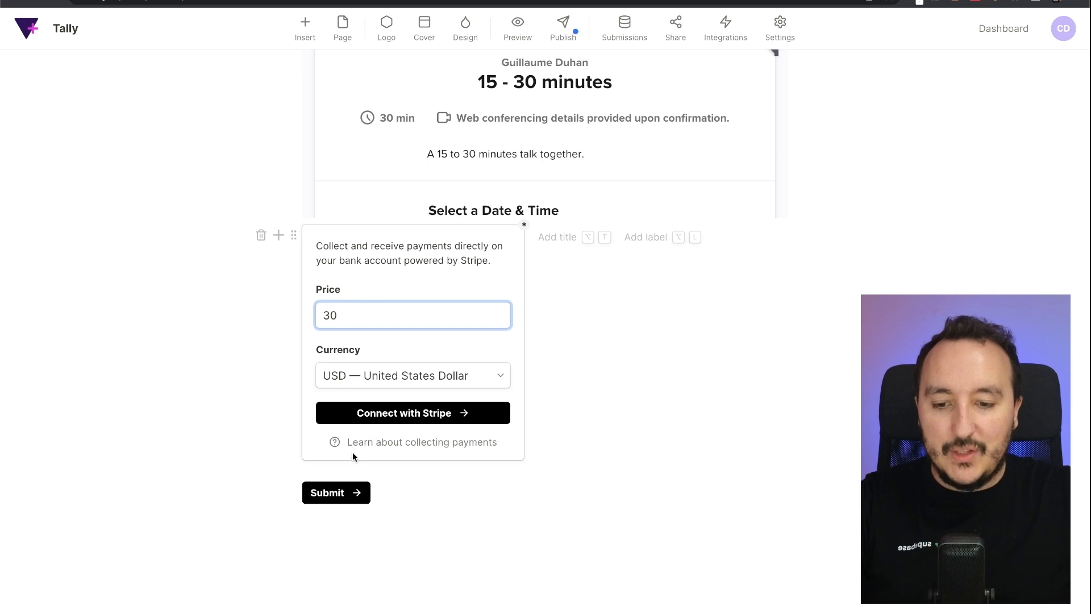
click(386, 414)
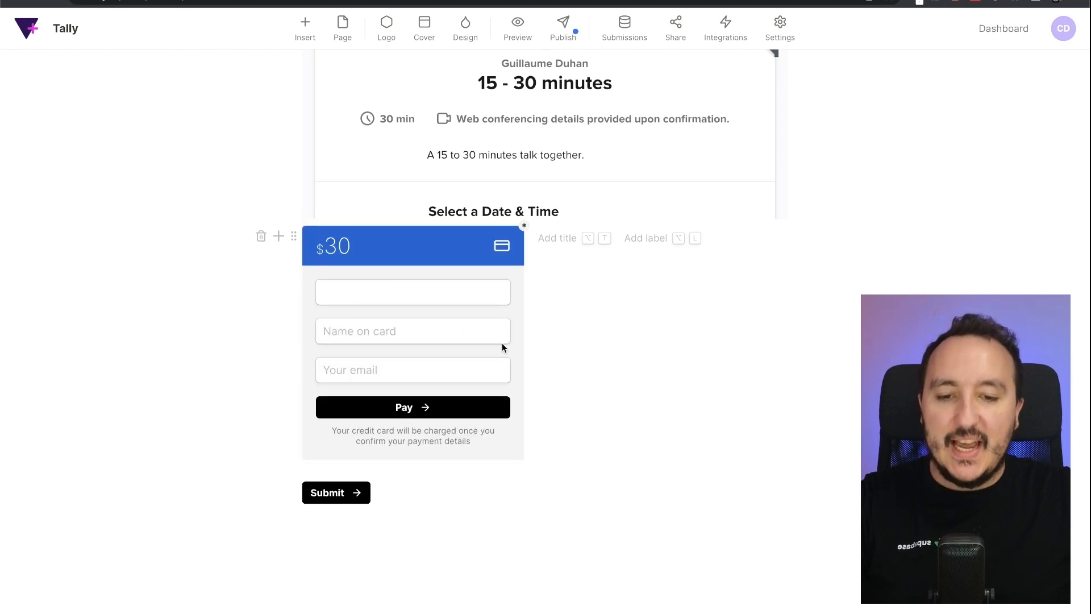
scroll(627, 359, down, 8)
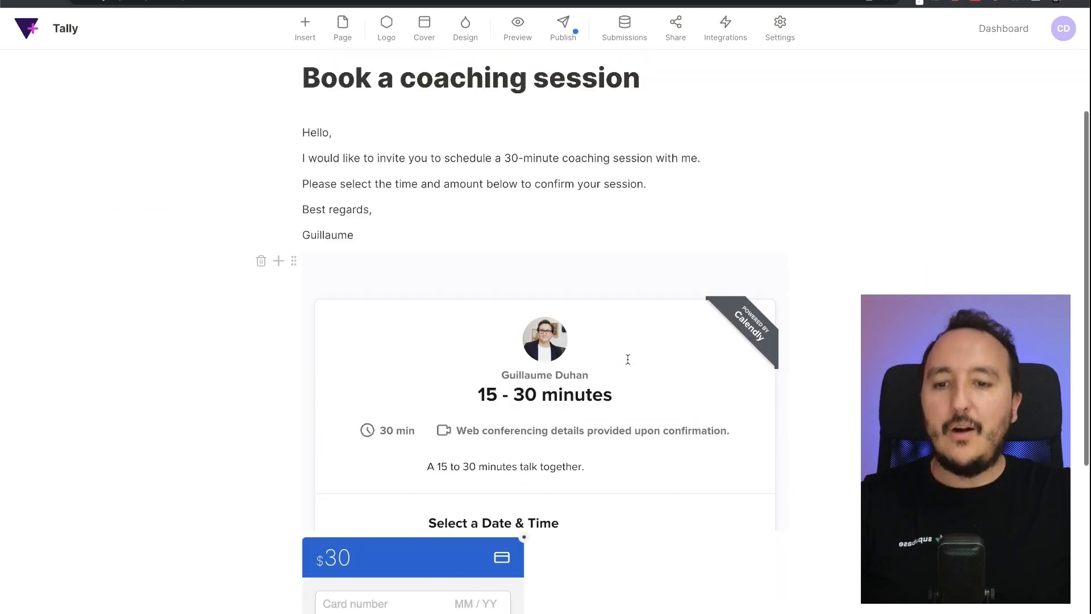
scroll(627, 359, up, 5)
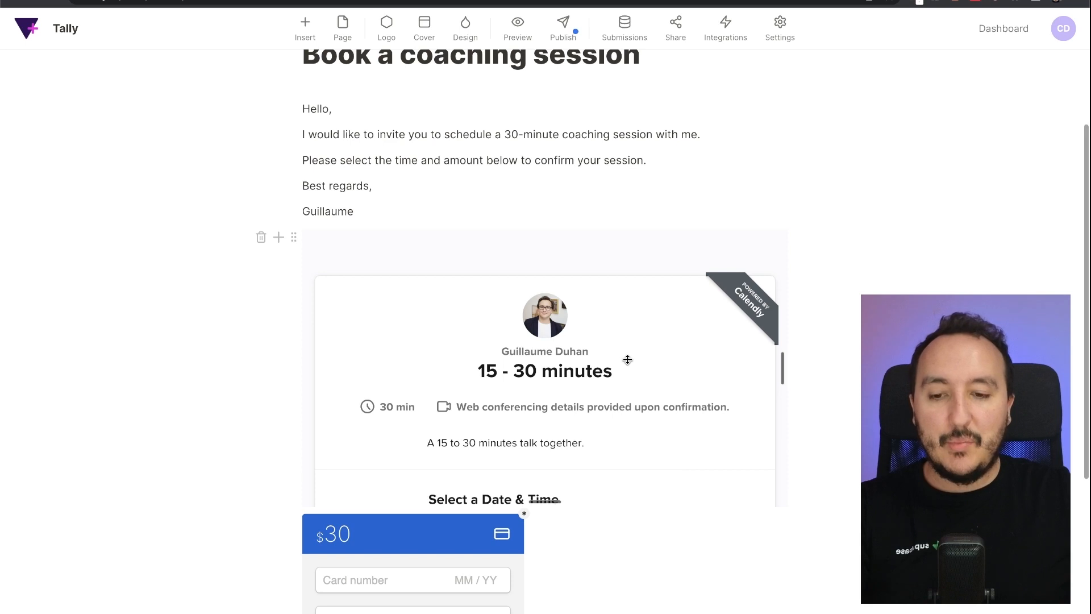
- Open the options of the Calendly embed block and review the form layout
click(294, 237)
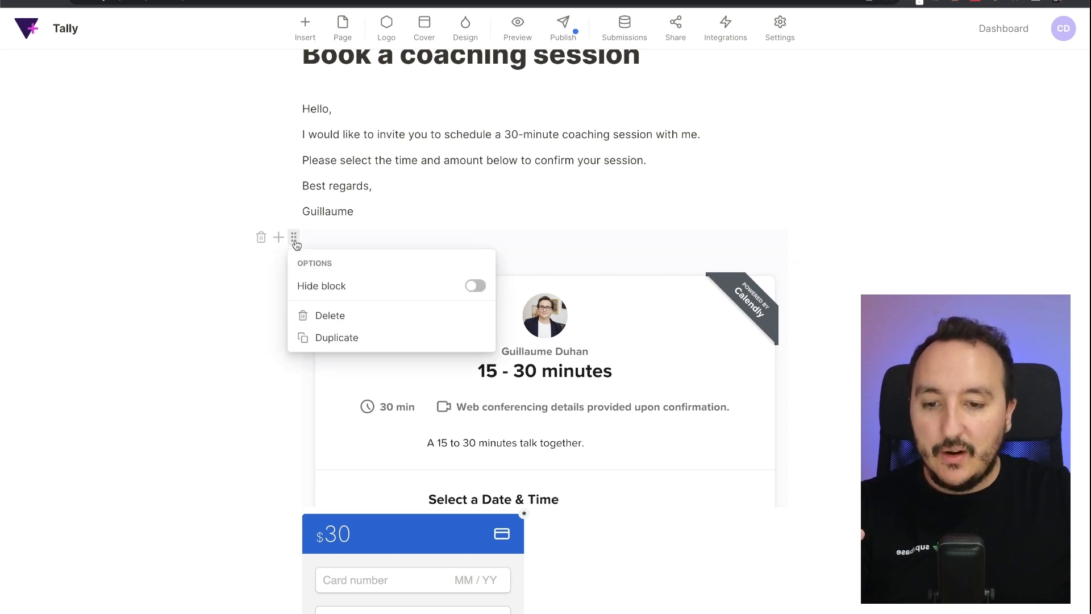
scroll(514, 388, down, 10)
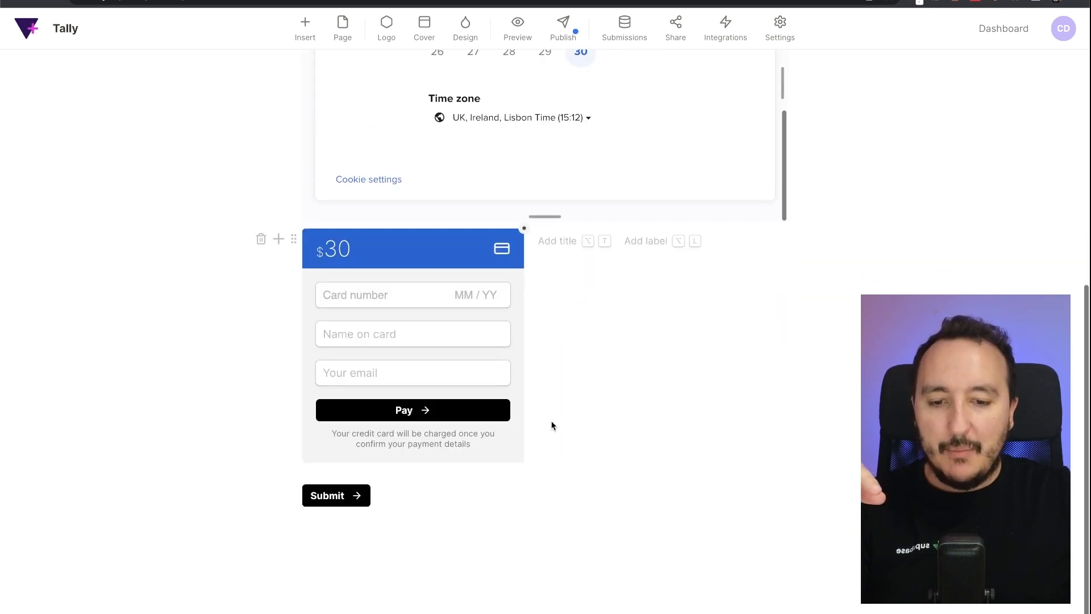
scroll(638, 404, up, 15)
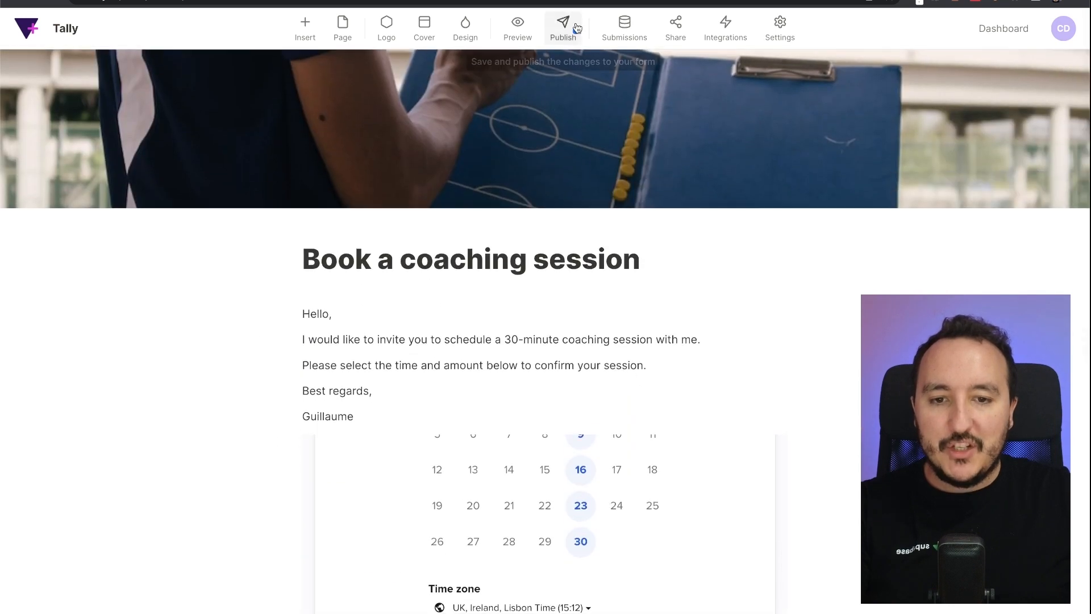
- Publish the form, then submit the $30 test card payment for the 14:00–14:30 June 9 booking
click(576, 28)
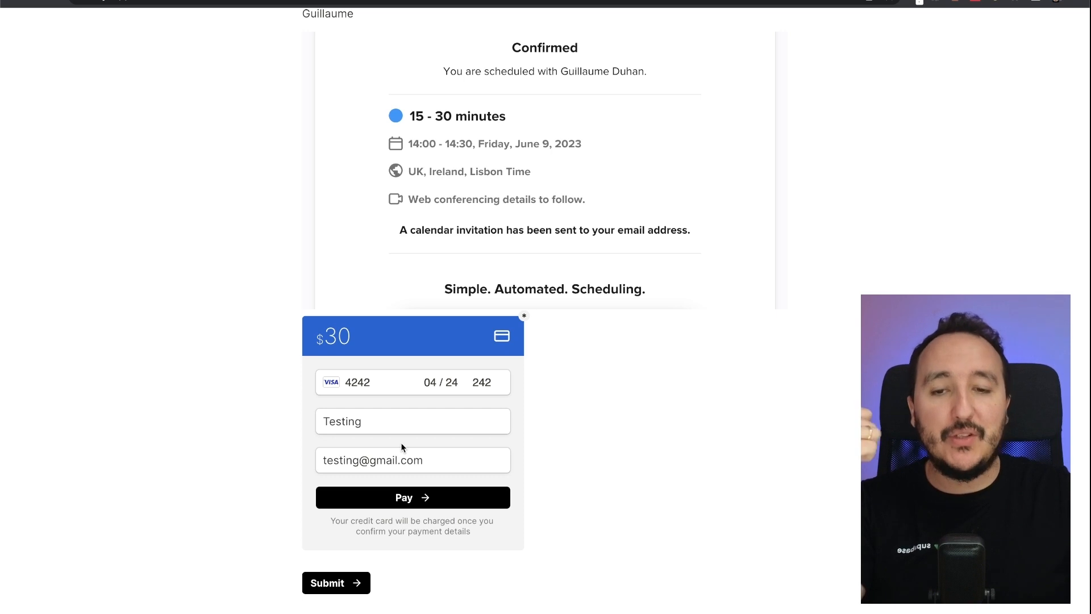
click(411, 497)
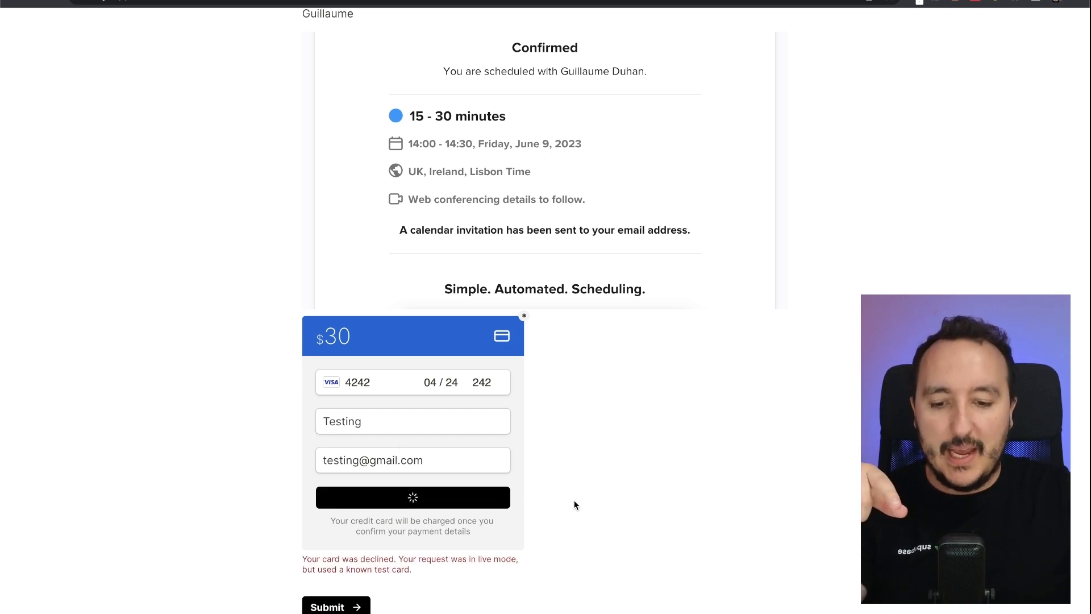
- Highlight the card-declined error message below the confirmed June 9 booking
drag(301, 562, 411, 569)
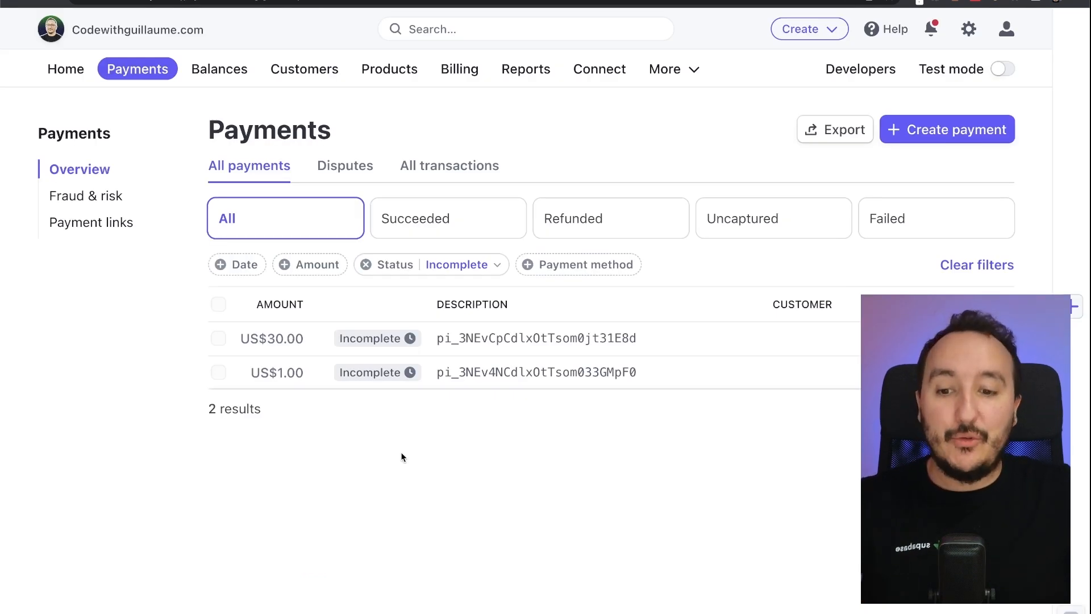
mouse_move(368, 376)
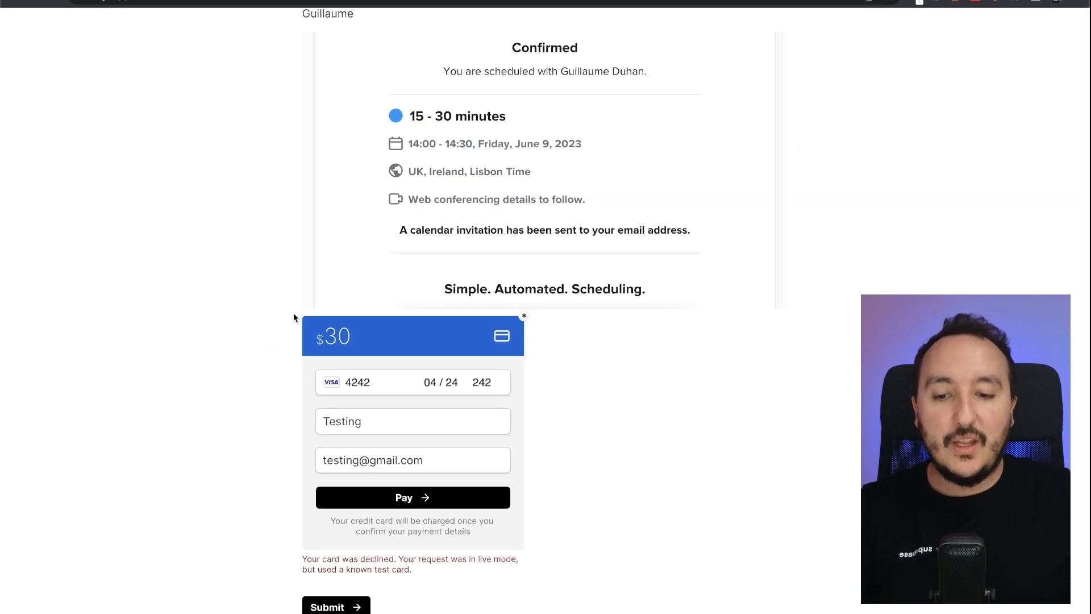
scroll(581, 362, up, 1)
scroll(580, 362, up, 6)
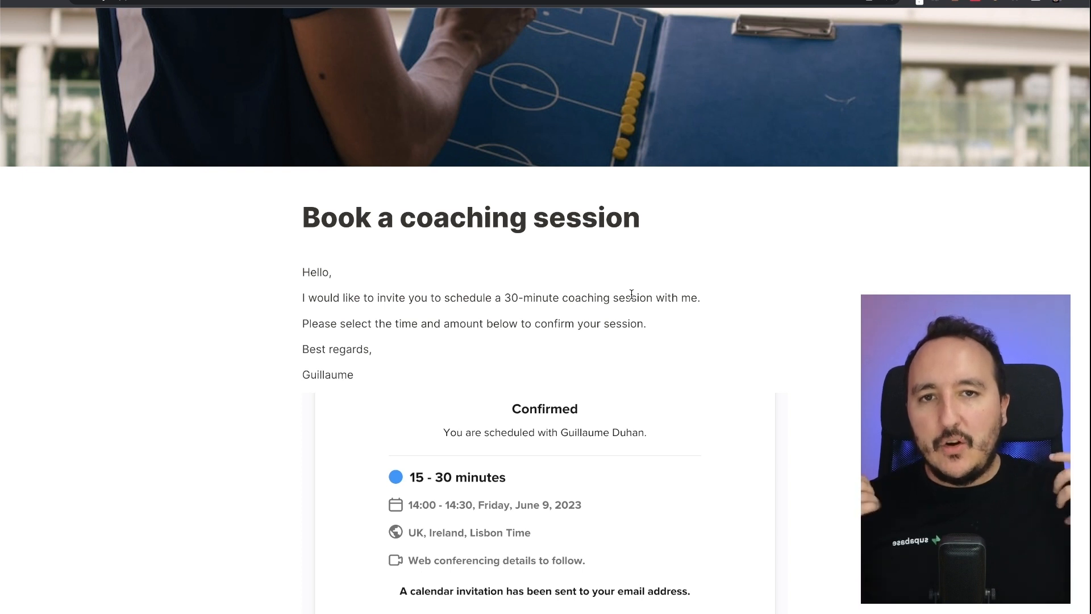
scroll(631, 294, down, 7)
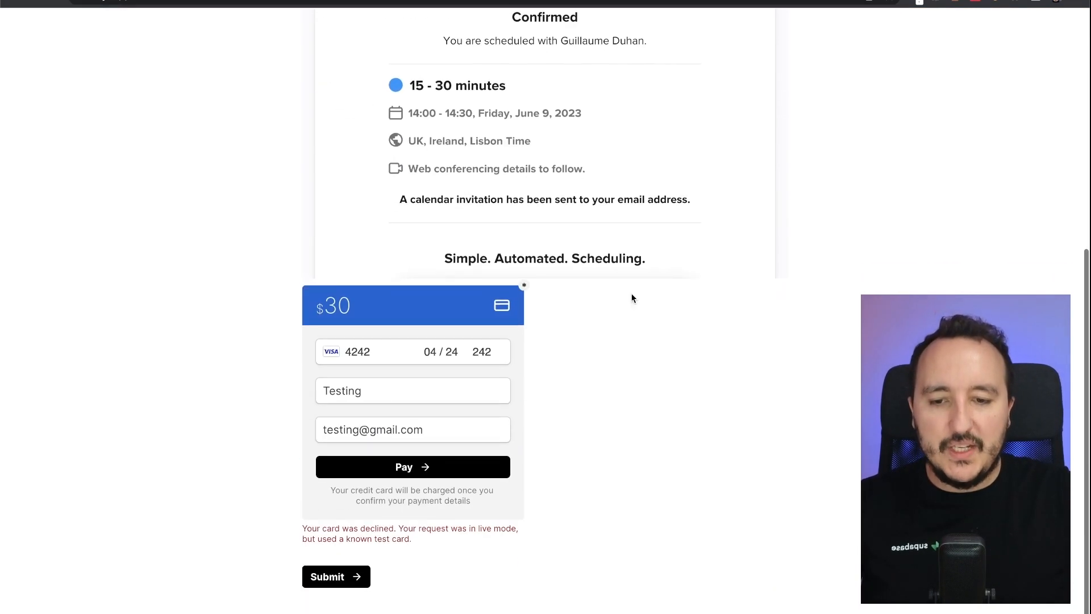
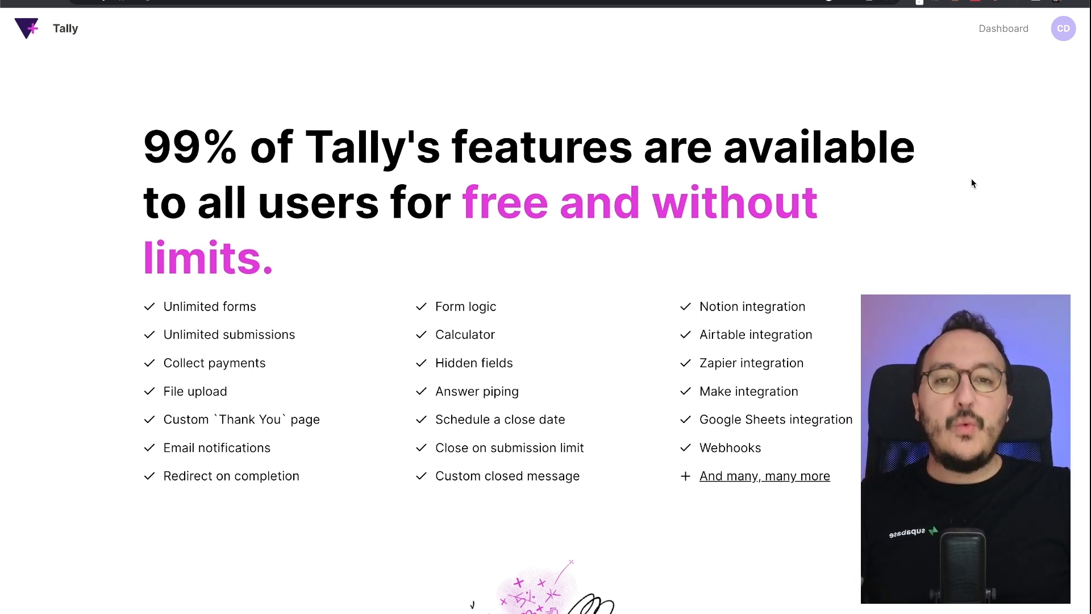
- Scroll the Tally Pro page and highlight the $29/month price
scroll(971, 180, down, 9)
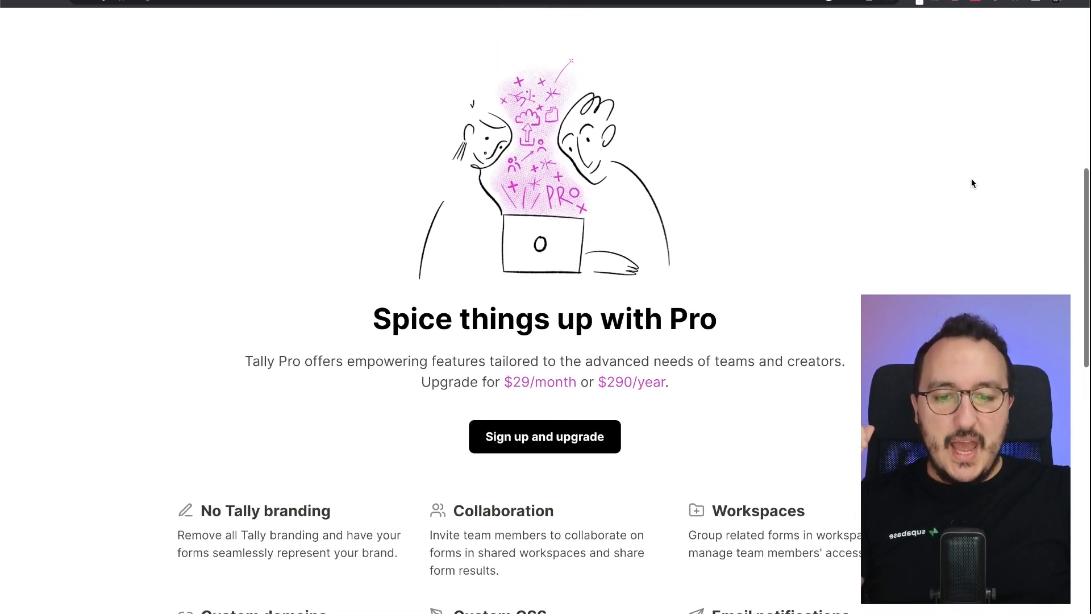
drag(507, 380, 573, 385)
click(575, 387)
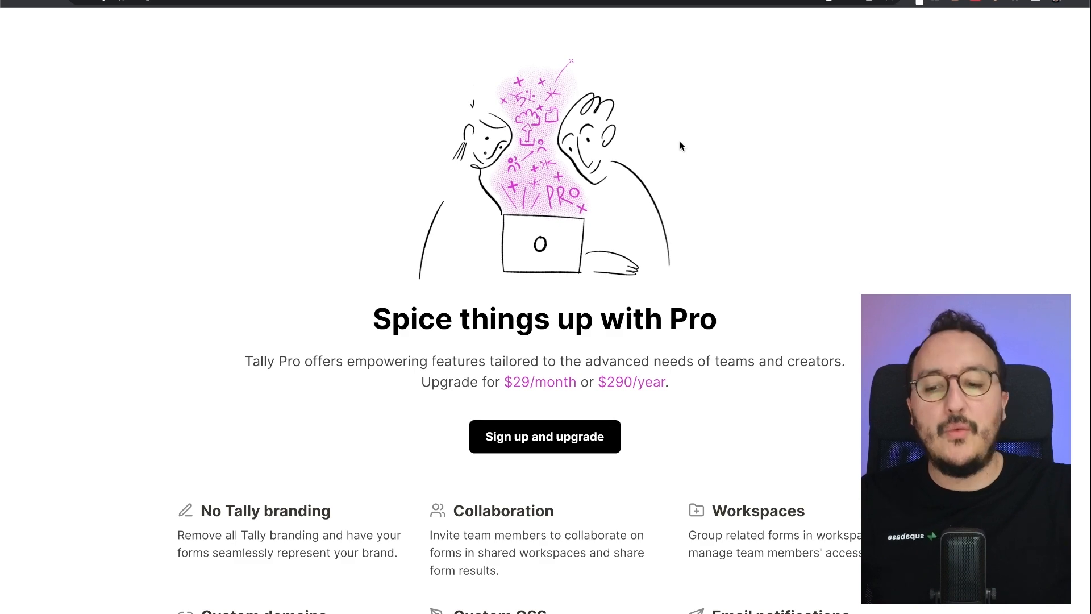
- Highlight the No Tally branding, Collaboration, Workspaces and Email notifications Pro features
scroll(681, 146, down, 5)
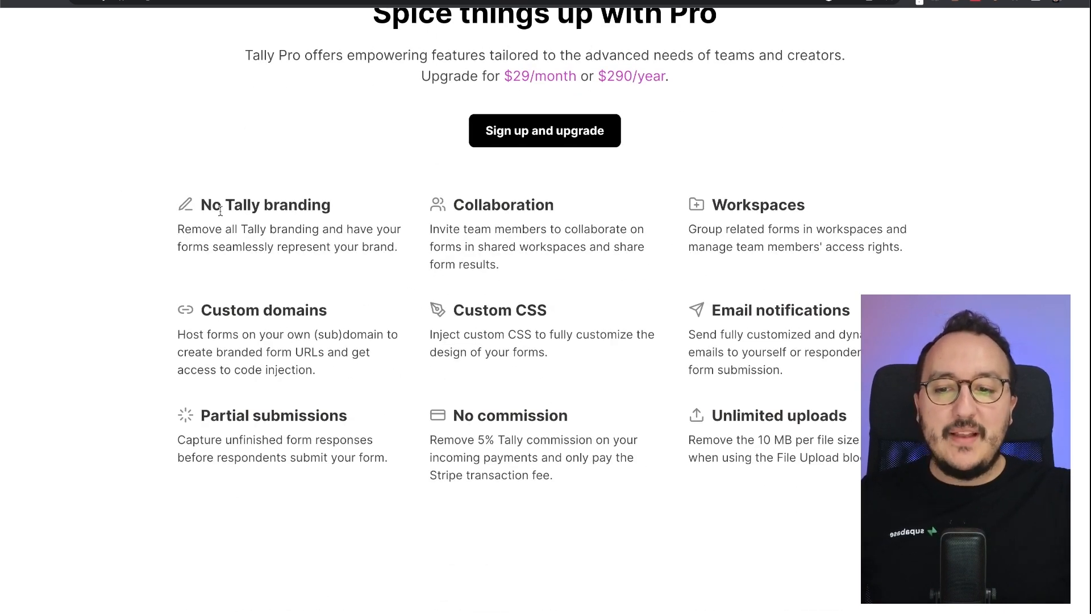
drag(200, 206, 358, 205)
click(359, 206)
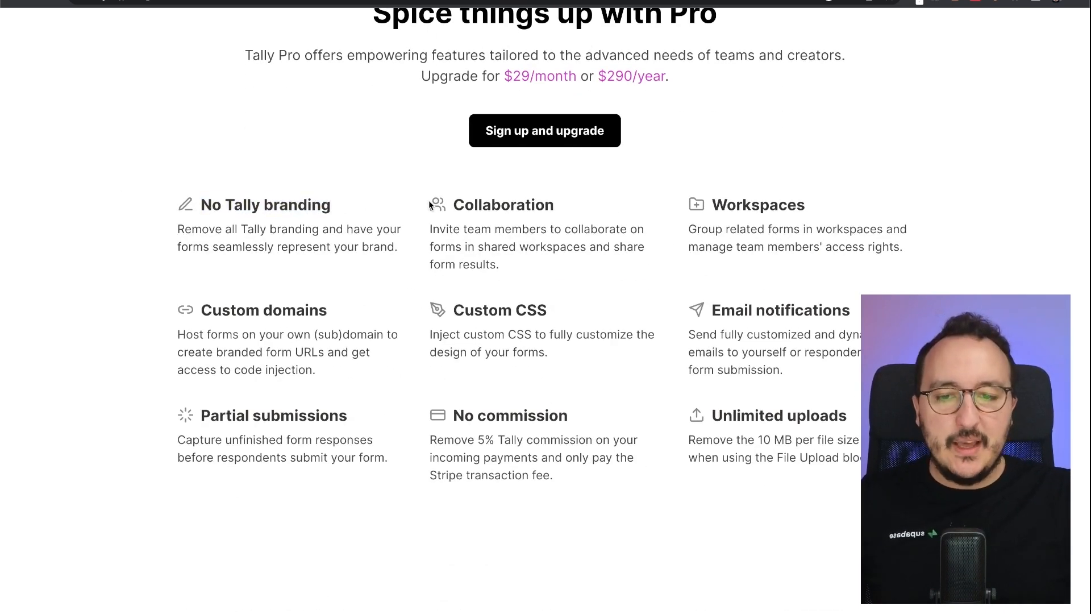
drag(449, 204, 619, 200)
click(618, 199)
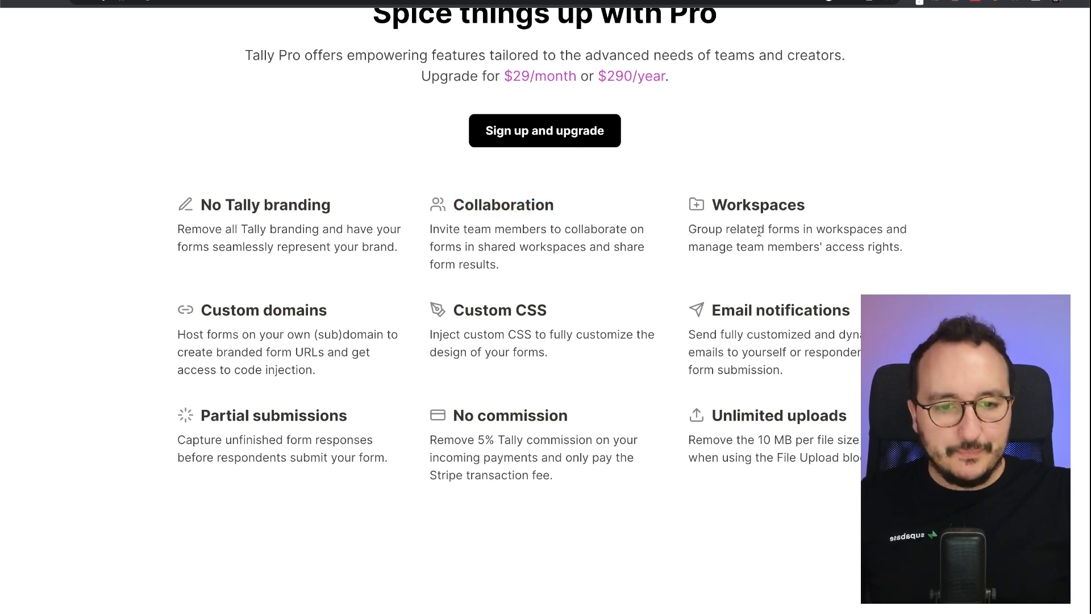
drag(715, 203, 857, 202)
click(858, 203)
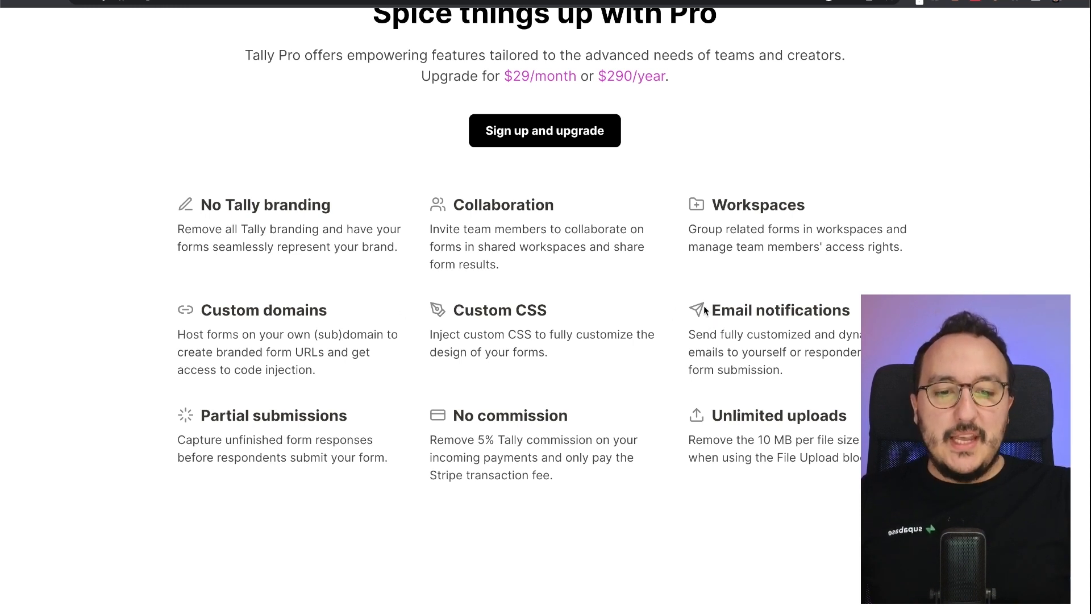
drag(704, 310, 858, 312)
click(858, 312)
- Highlight the Partial submissions, No commission and Unlimited uploads Pro features
triple_click(262, 424)
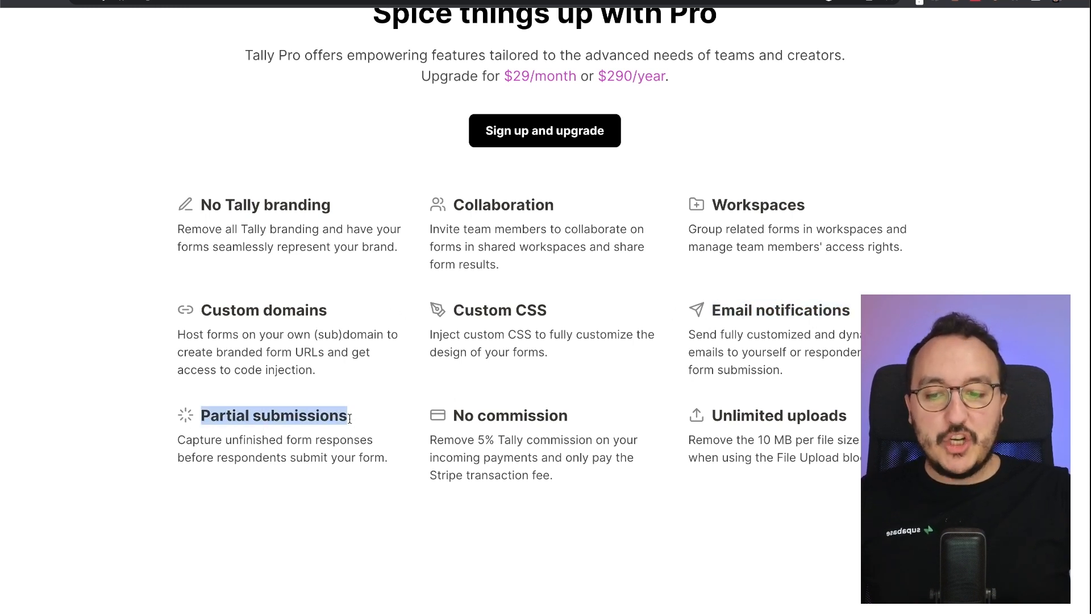
click(422, 410)
drag(446, 415, 611, 418)
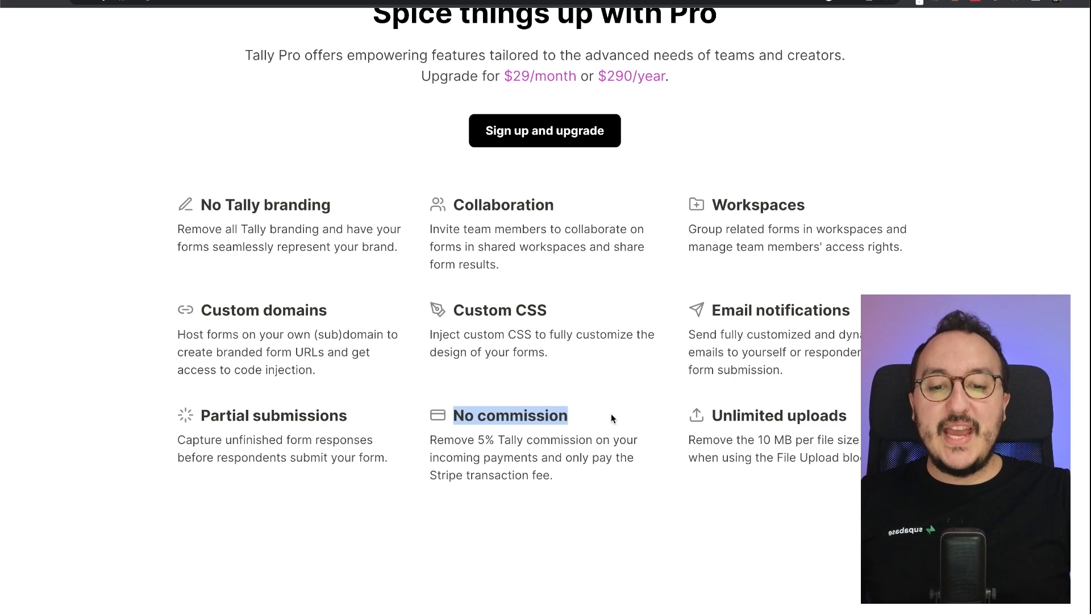
click(611, 417)
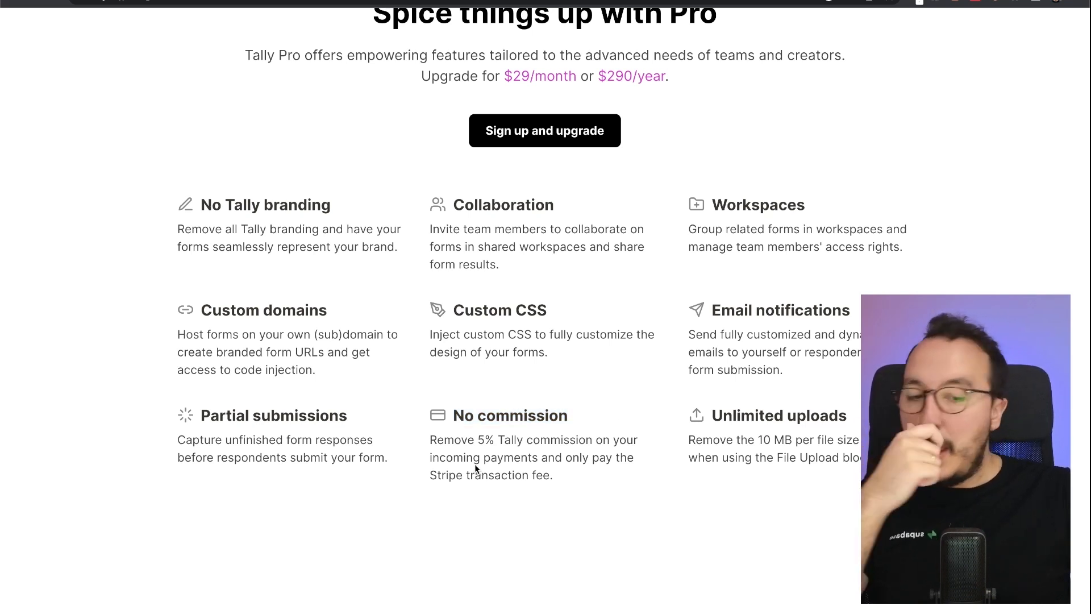
drag(711, 414, 840, 443)
click(840, 442)
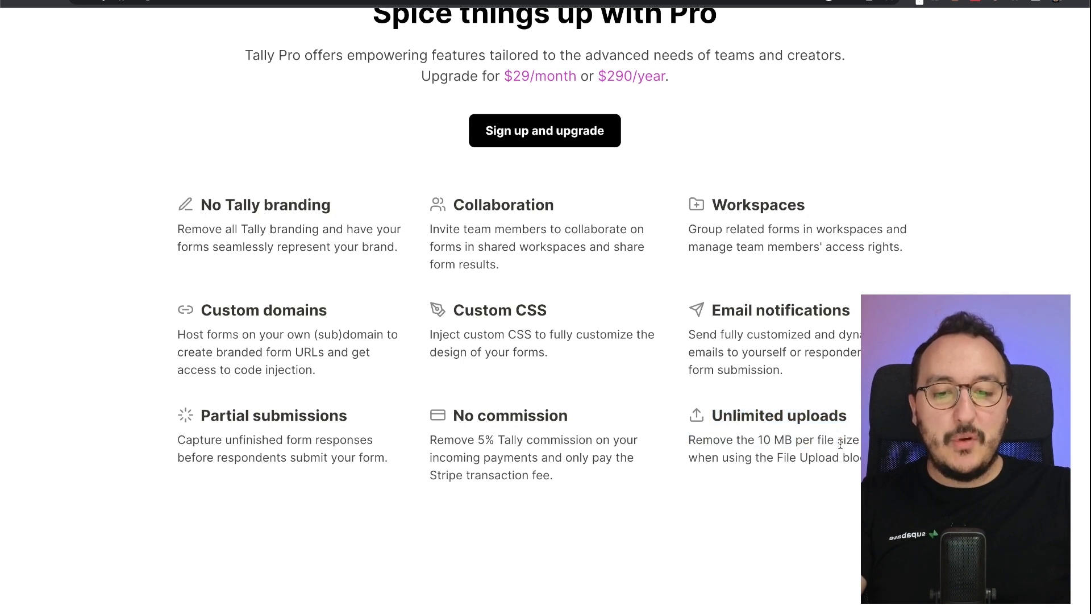
- Scroll back up and switch to the My workspace dashboard tab
scroll(422, 328, up, 1)
scroll(423, 328, up, 1)
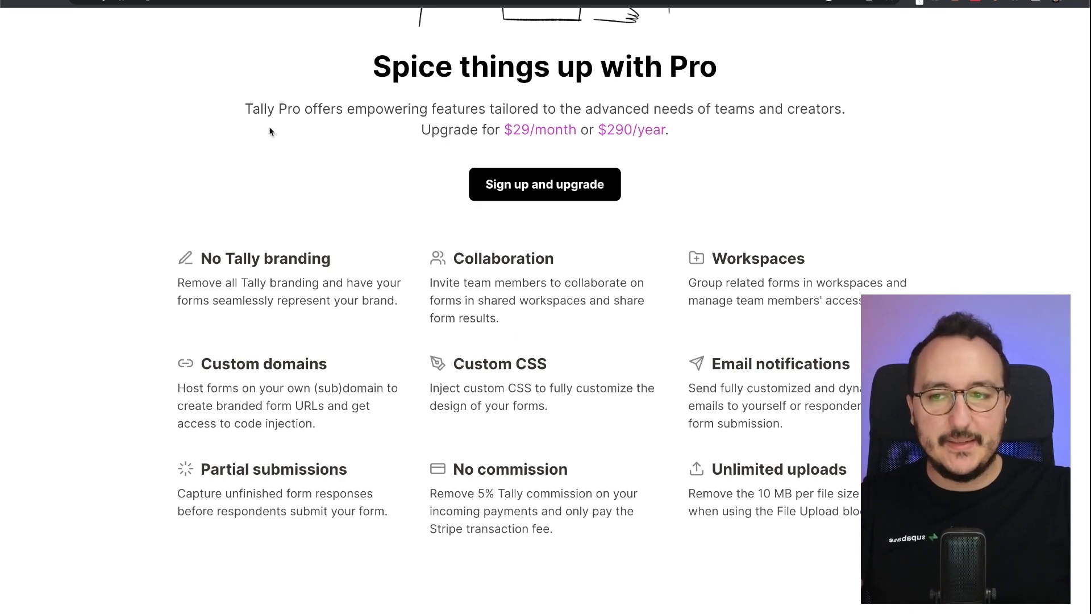
click(114, 1)
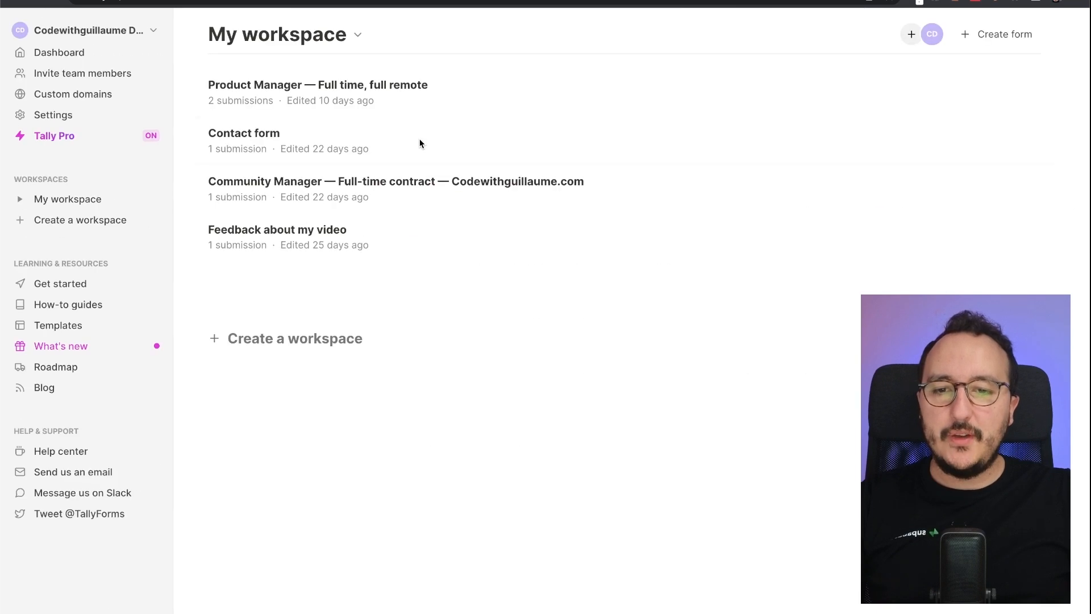
- Open the Product Manager — Full time, full remote form and review its Settings
click(220, 100)
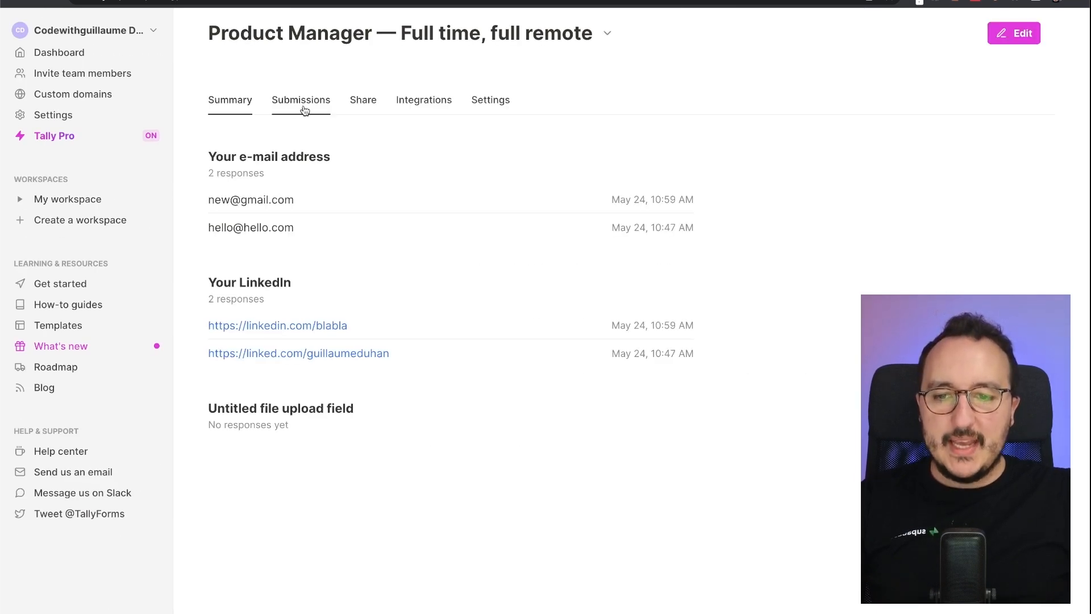
click(479, 107)
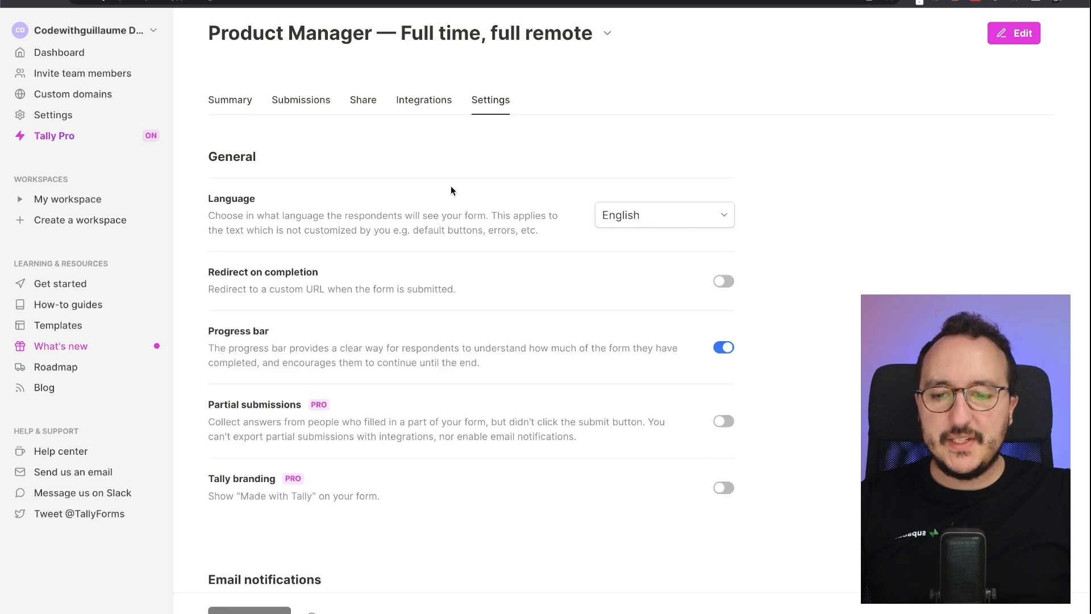
scroll(451, 186, down, 4)
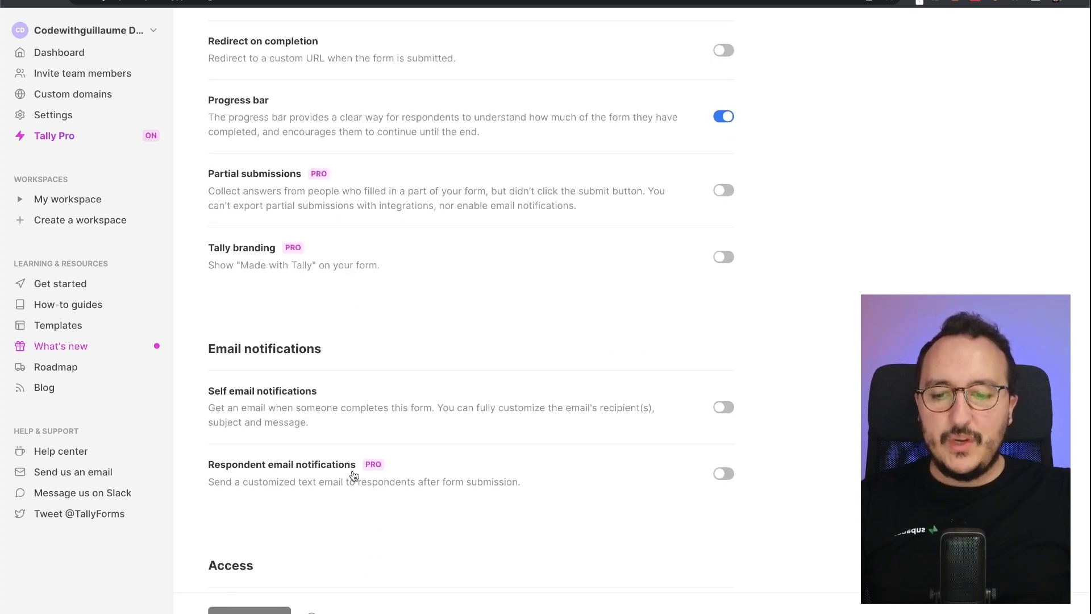
scroll(407, 475, up, 4)
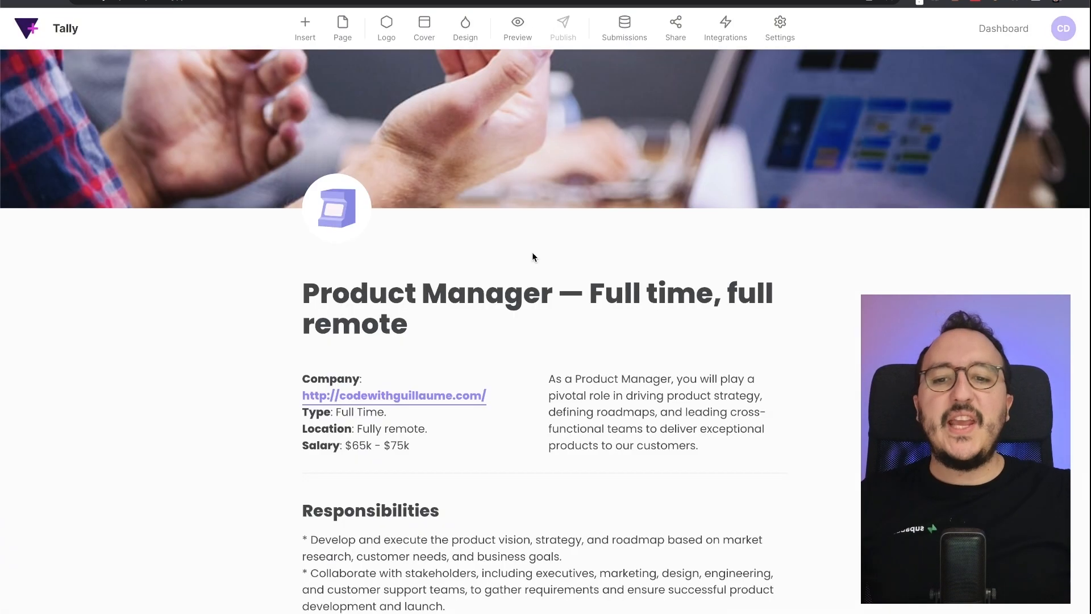
- In the form's Design options, add the custom CSS rule p { color: red; }
click(466, 28)
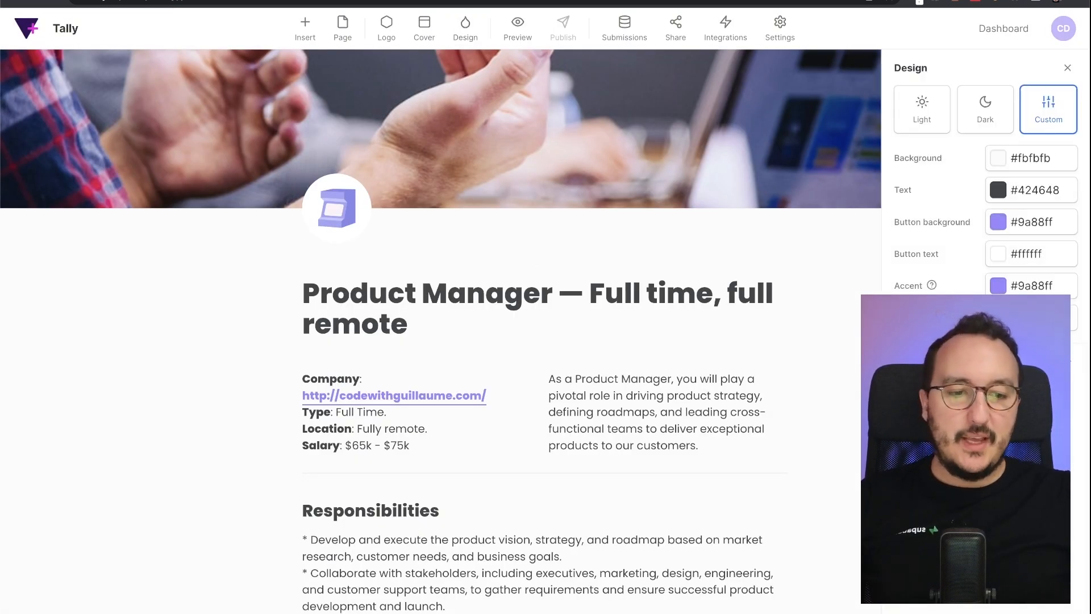
drag(1087, 239, 846, 238)
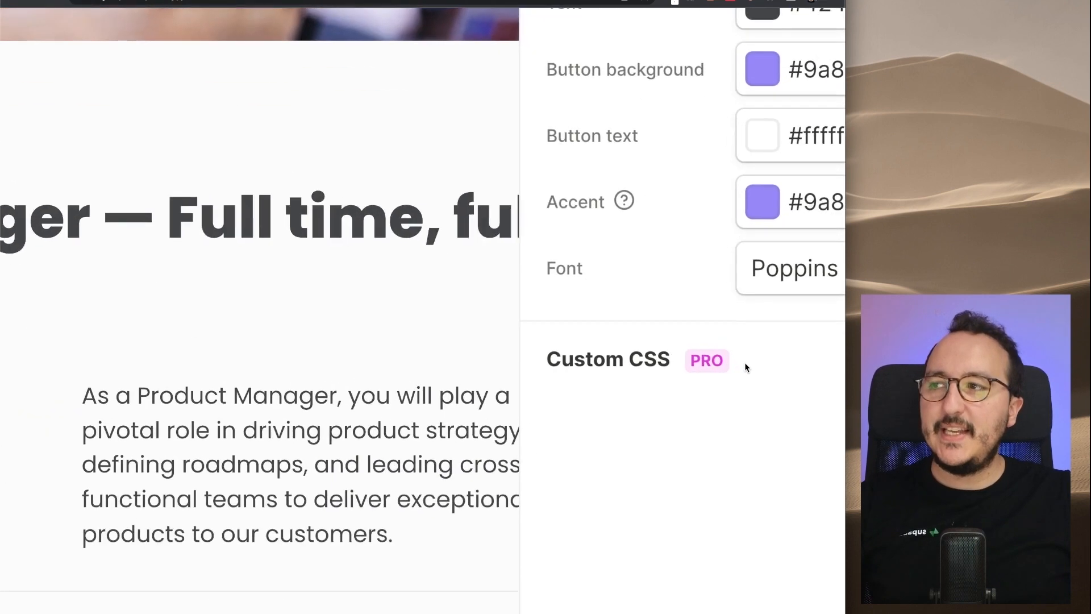
click(822, 361)
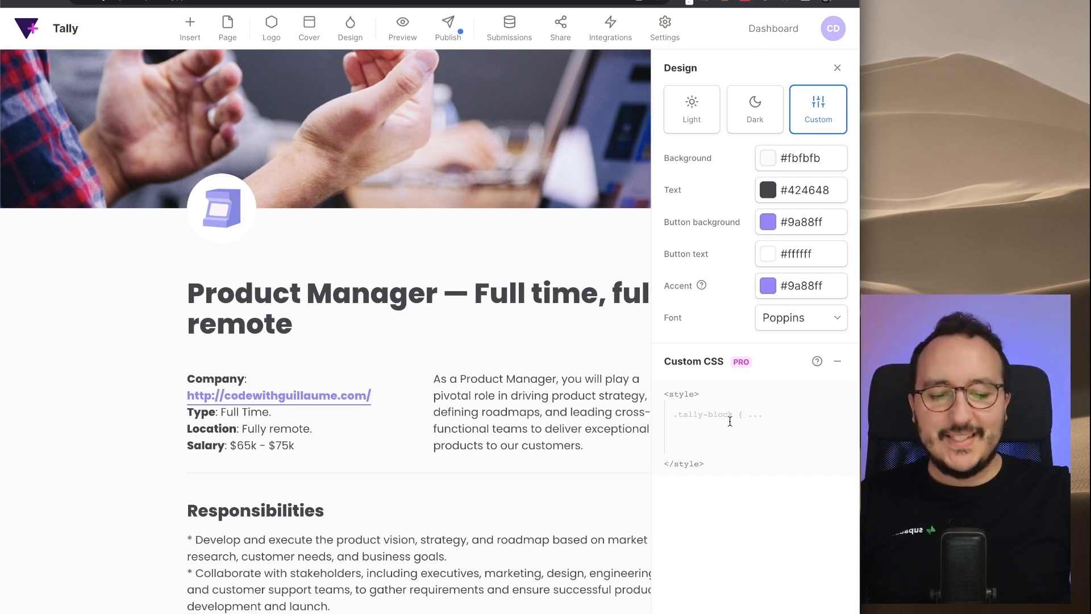
text(p {)
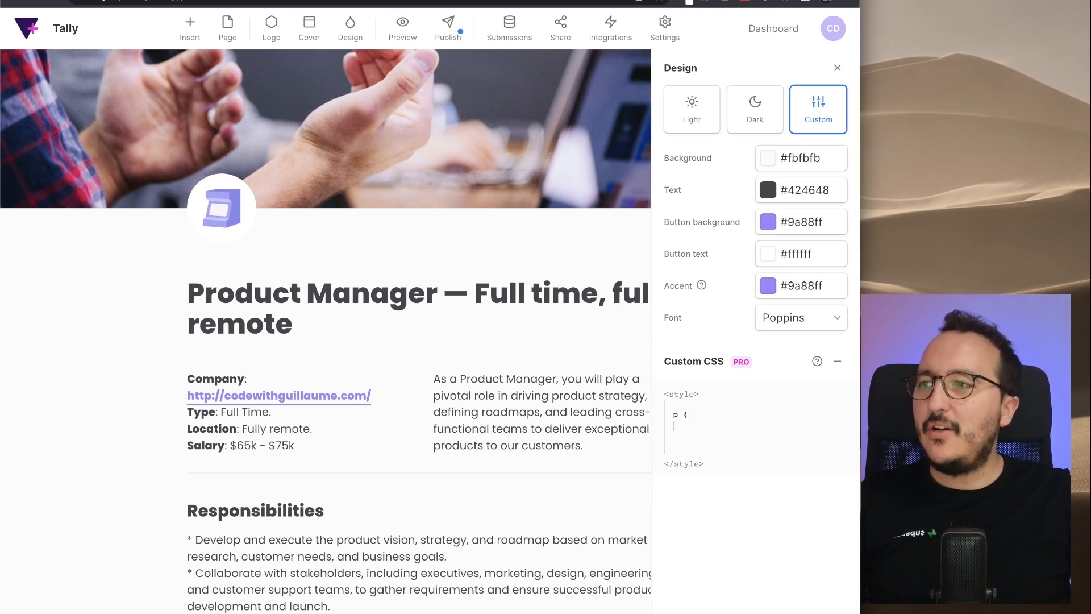
key(Return)
text(})
text(color)
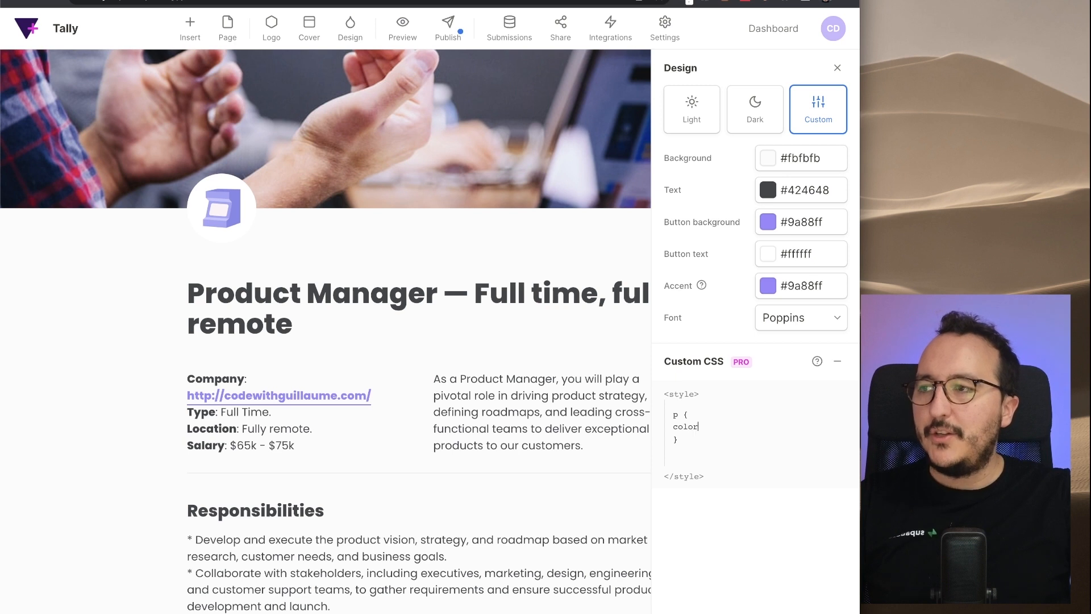
text(: red;)
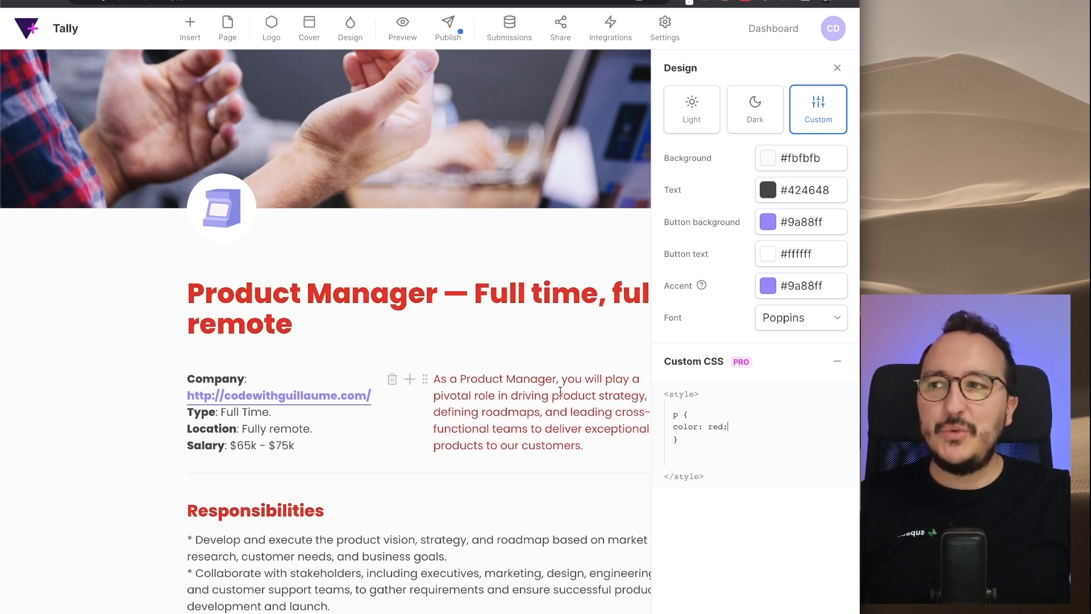
- Scroll through the form to check the red paragraph text, selecting 'job' on the submit button
scroll(504, 481, down, 5)
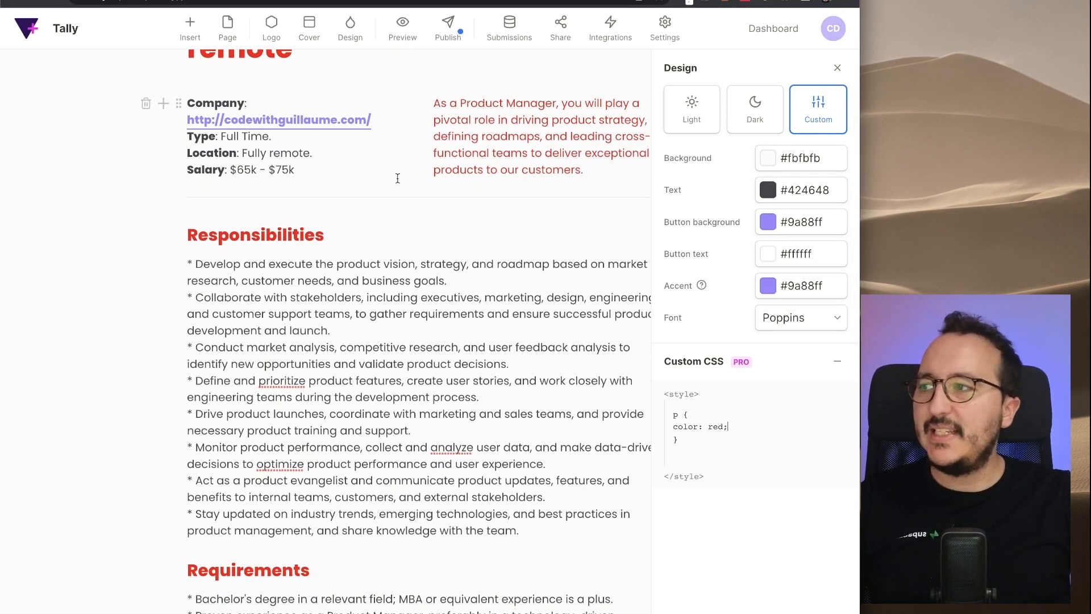
scroll(405, 462, down, 3)
scroll(405, 461, down, 10)
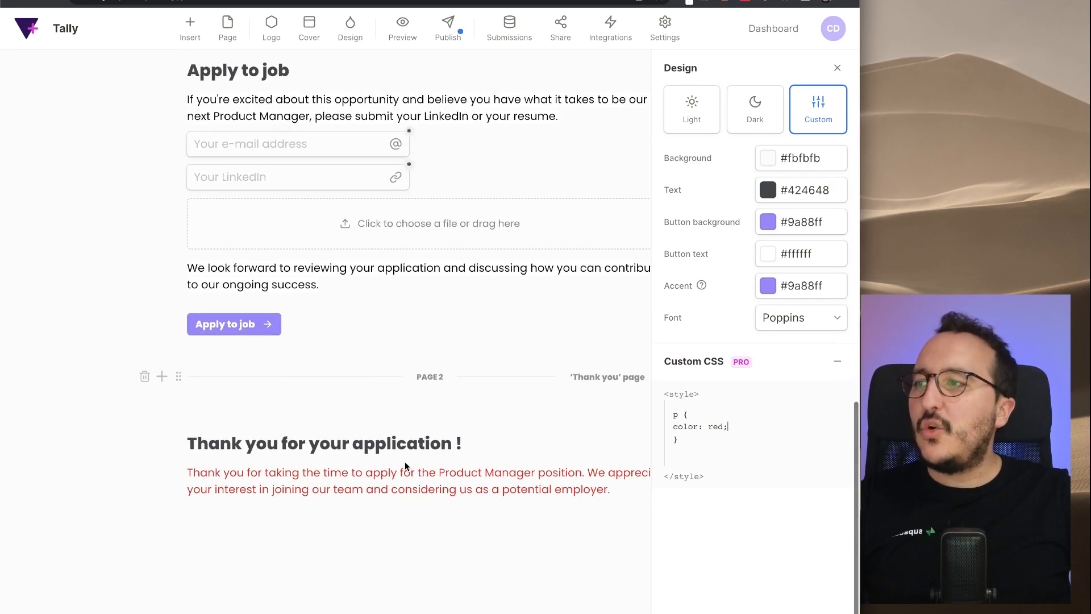
scroll(404, 461, up, 5)
scroll(404, 462, down, 4)
scroll(405, 462, down, 1)
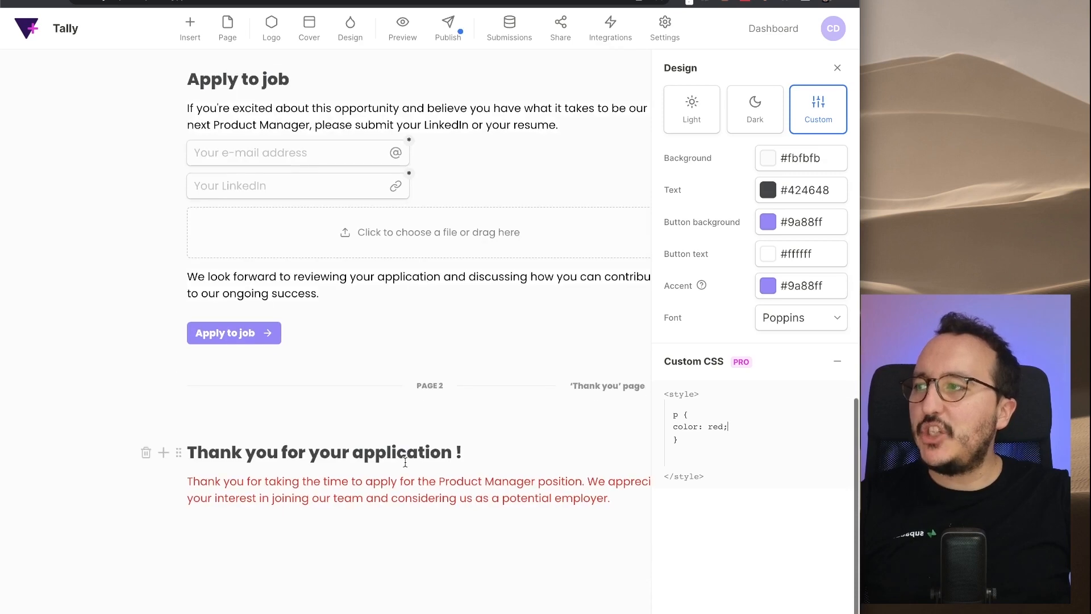
double_click(239, 337)
- Inspect the Apply to job button and trim its new style rule's selector to plain 'button'
right_click(239, 337)
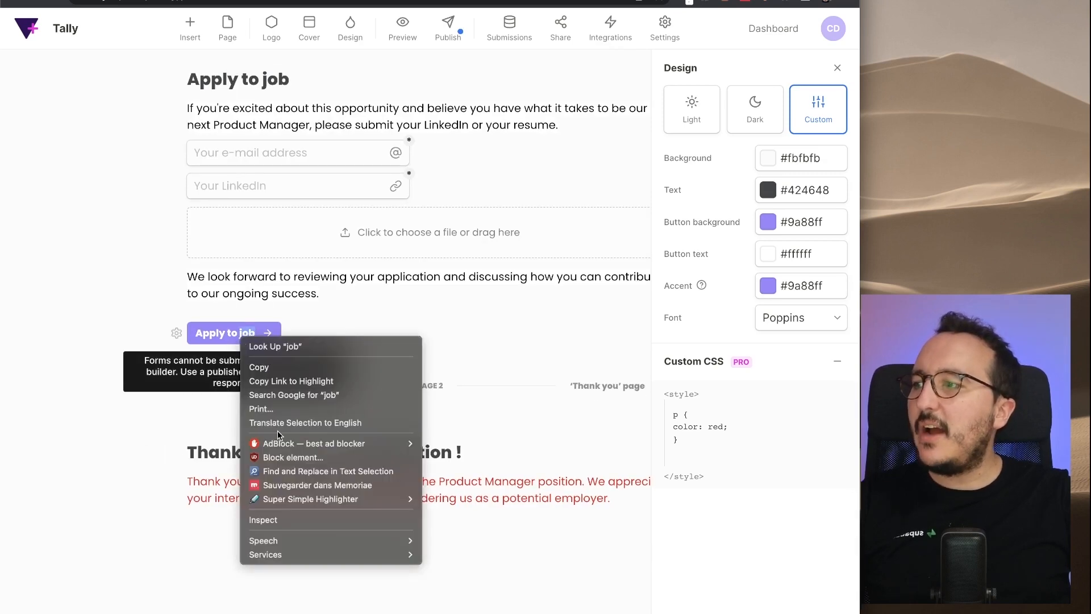
click(285, 519)
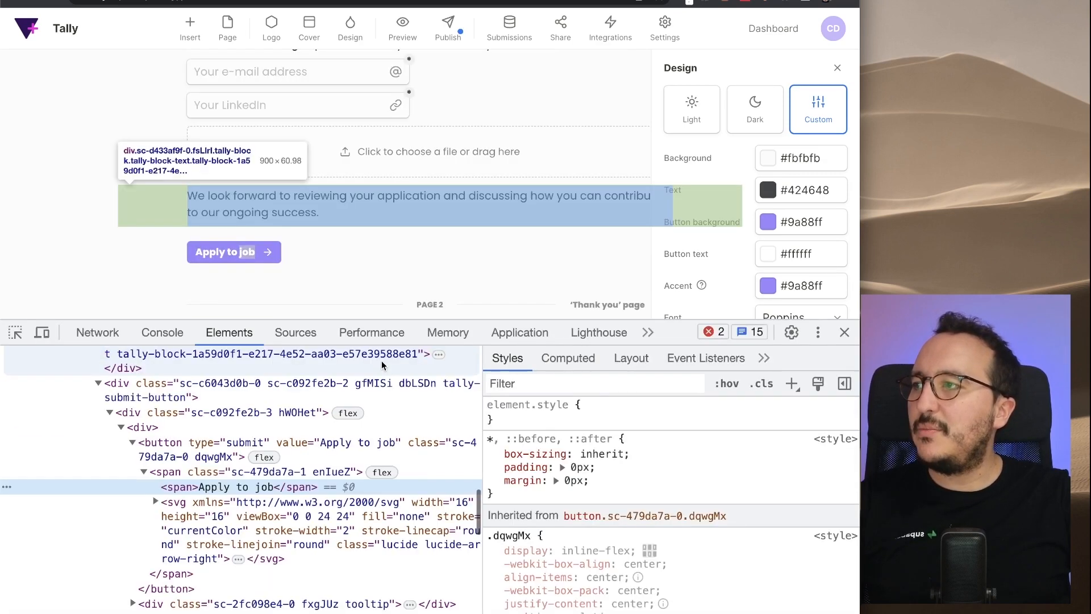
click(10, 337)
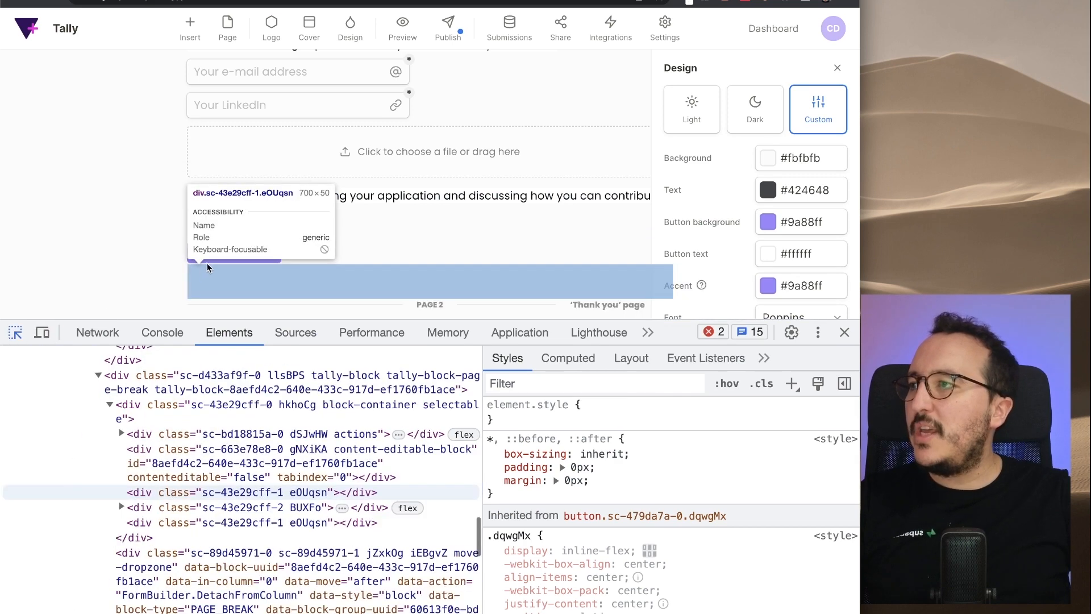
click(210, 259)
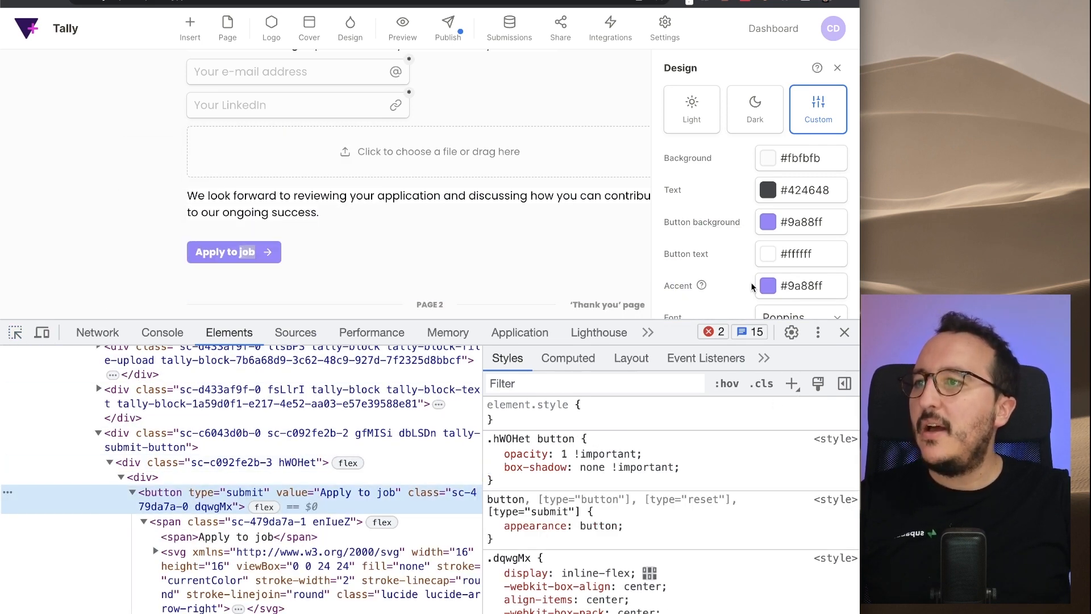
click(792, 383)
drag(525, 440, 648, 438)
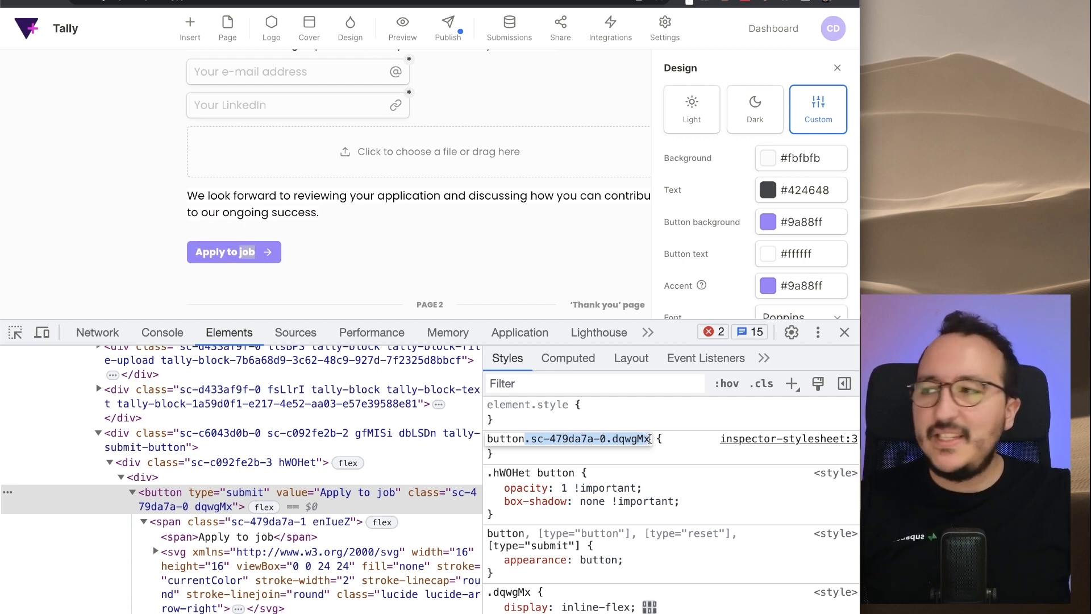
key(ctrl+x)
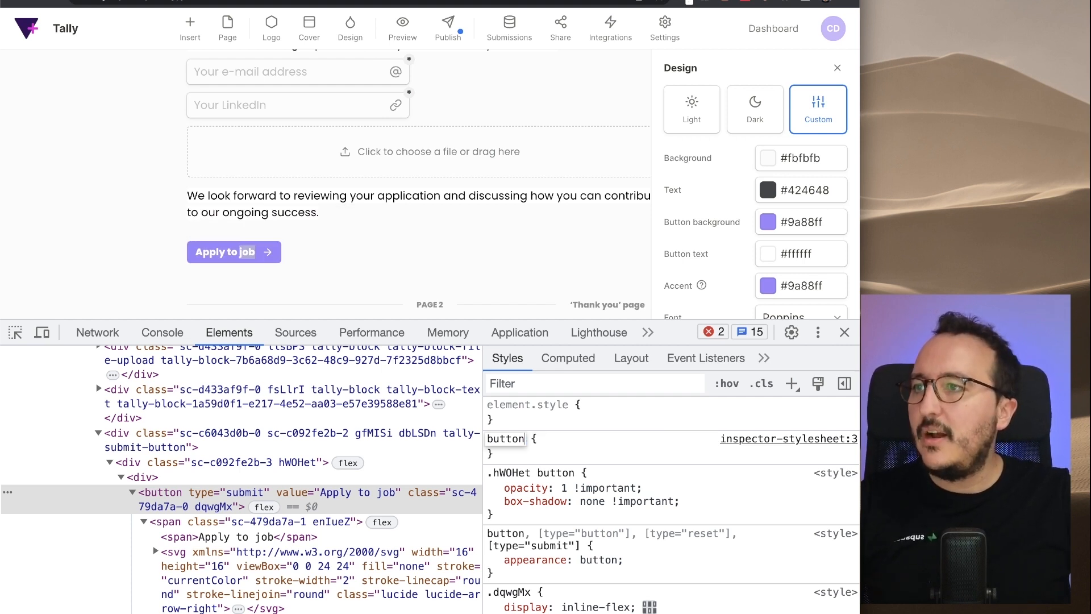
click(845, 332)
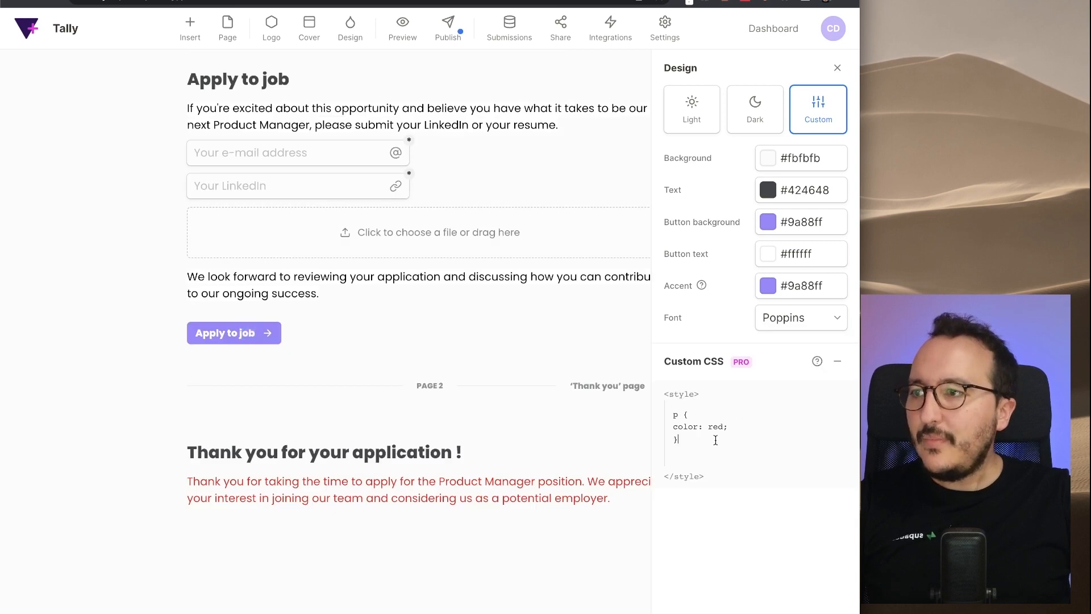
- Start a button { } rule in Custom CSS with left and right padding lines
click(716, 440)
key(Return)
key(Return)
text(button {)
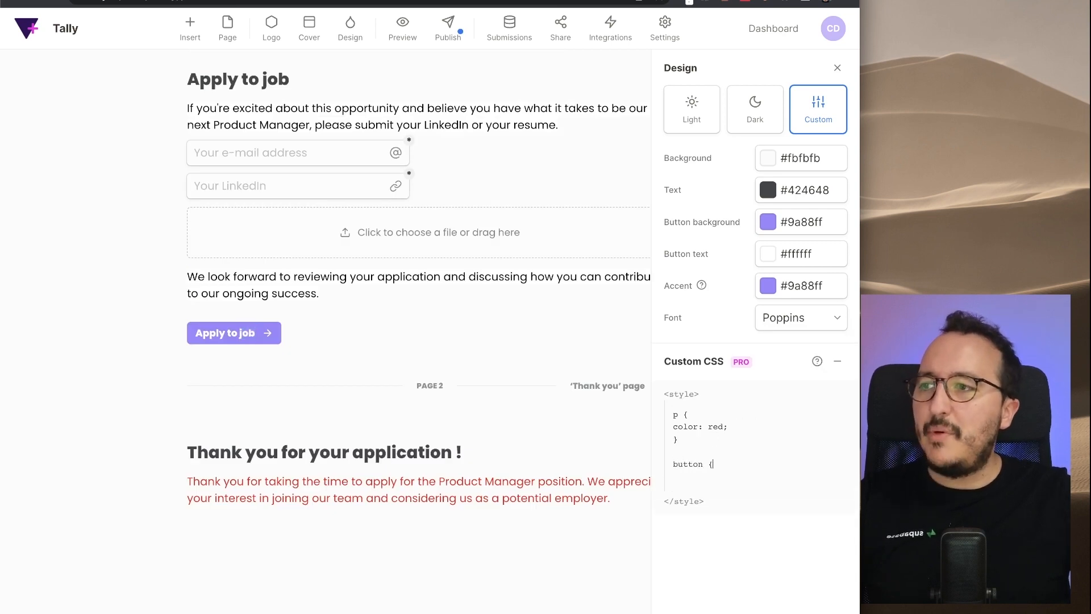
key(Return)
key(Return)
text(})
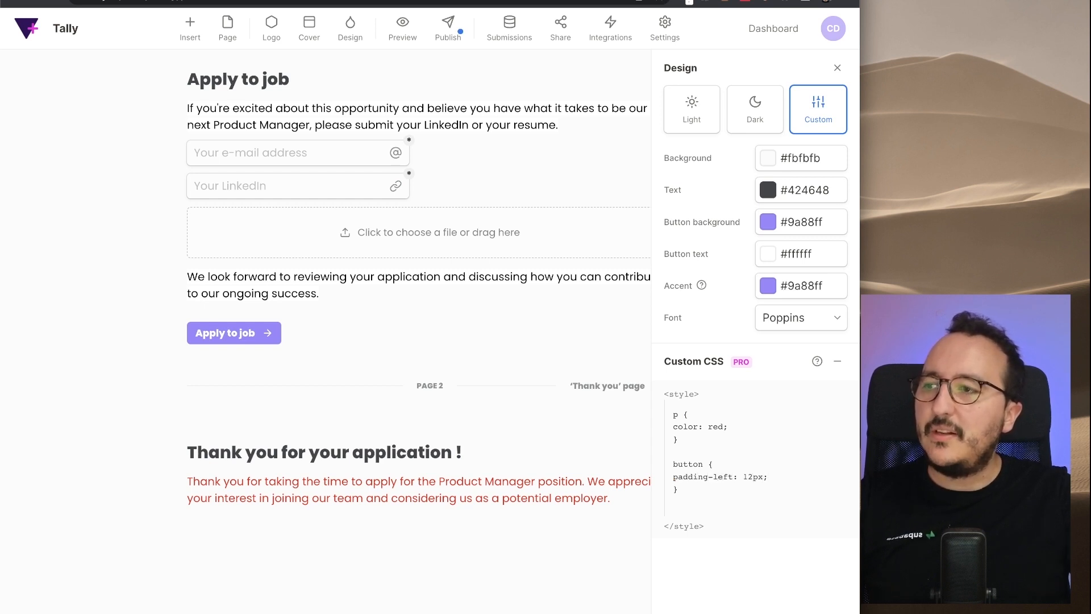
key(Return)
text(padding-)
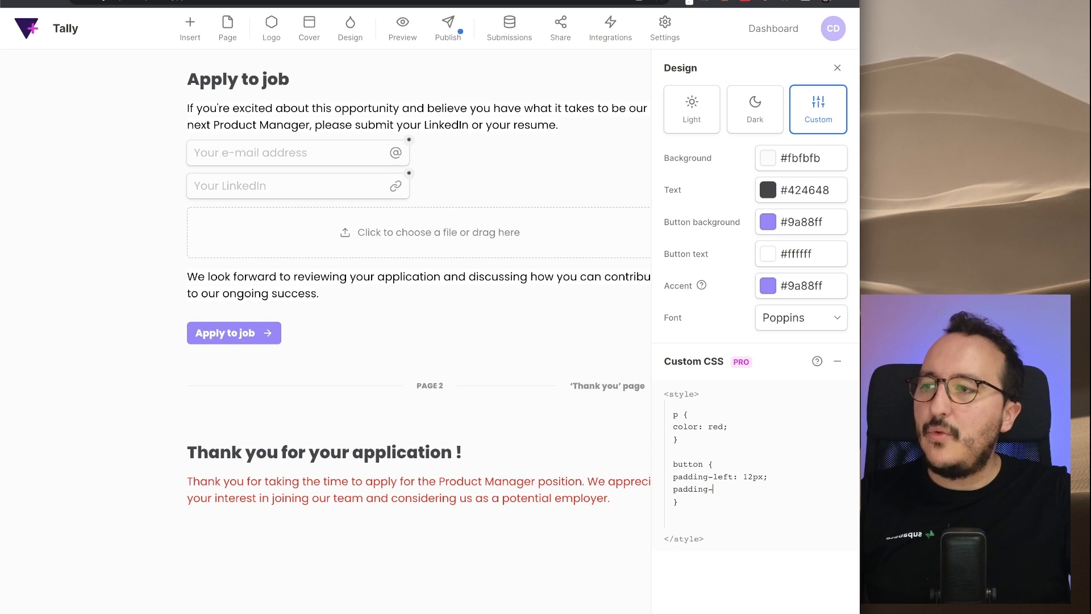
text(right: 12px;)
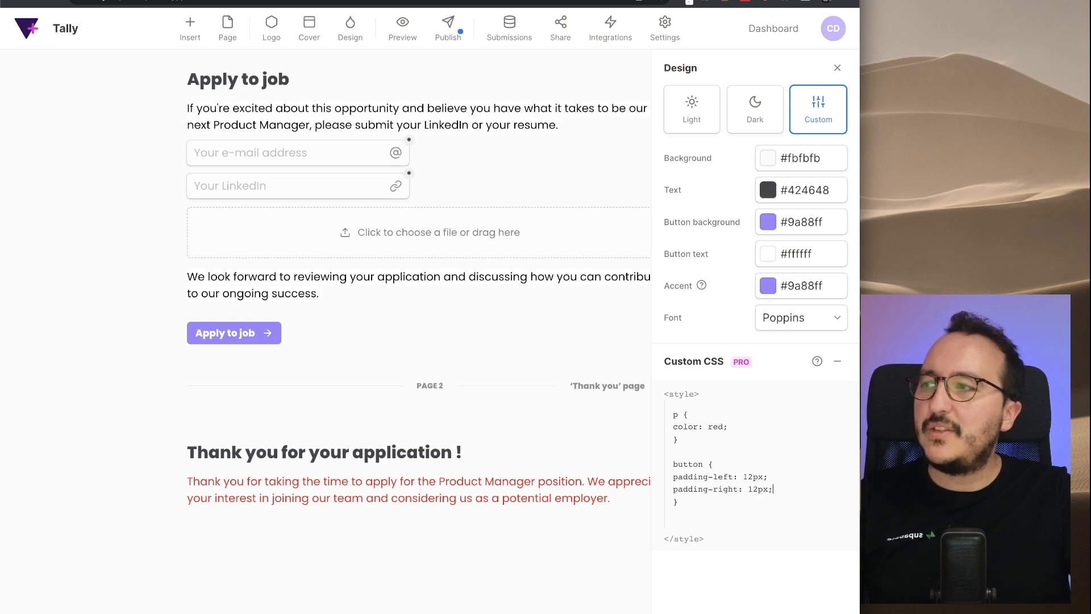
click(587, 416)
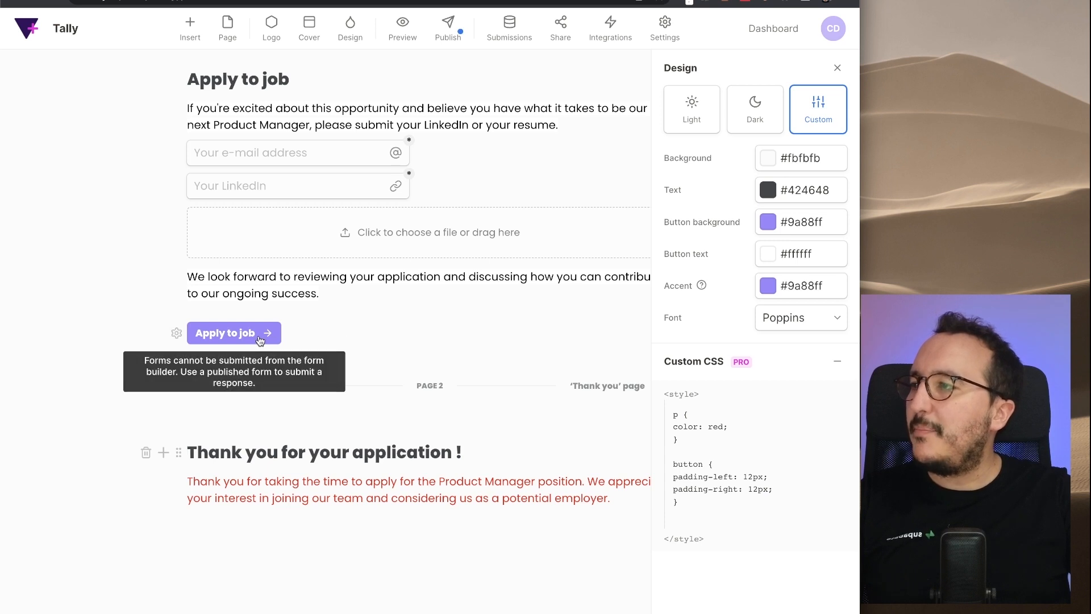
- Change the left and right padding values to 24px
click(753, 477)
key(BackSpace)
key(BackSpace)
text(24)
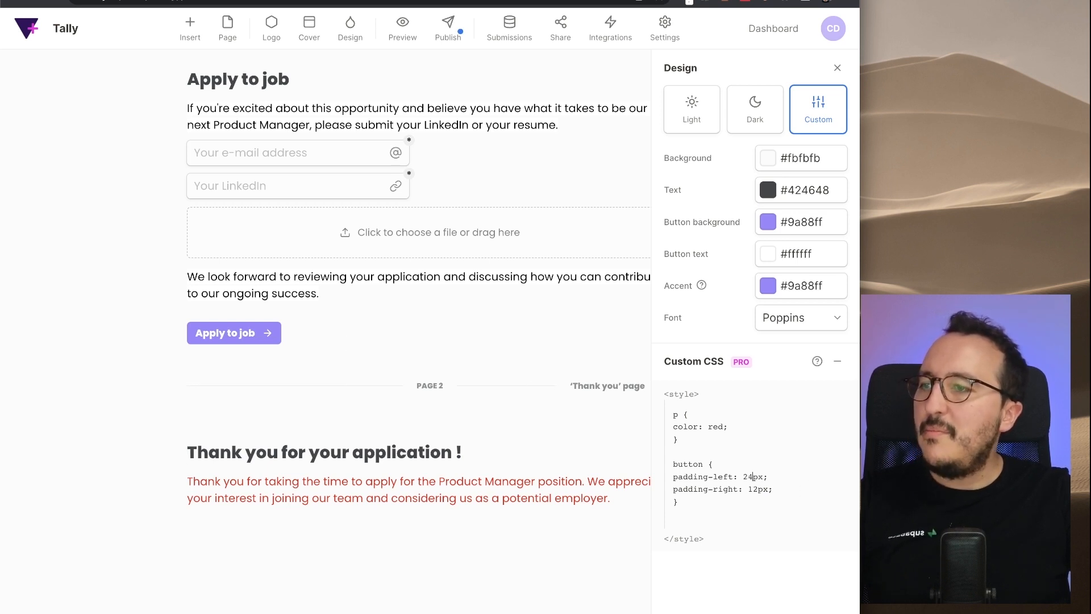
click(757, 489)
key(BackSpace)
key(BackSpace)
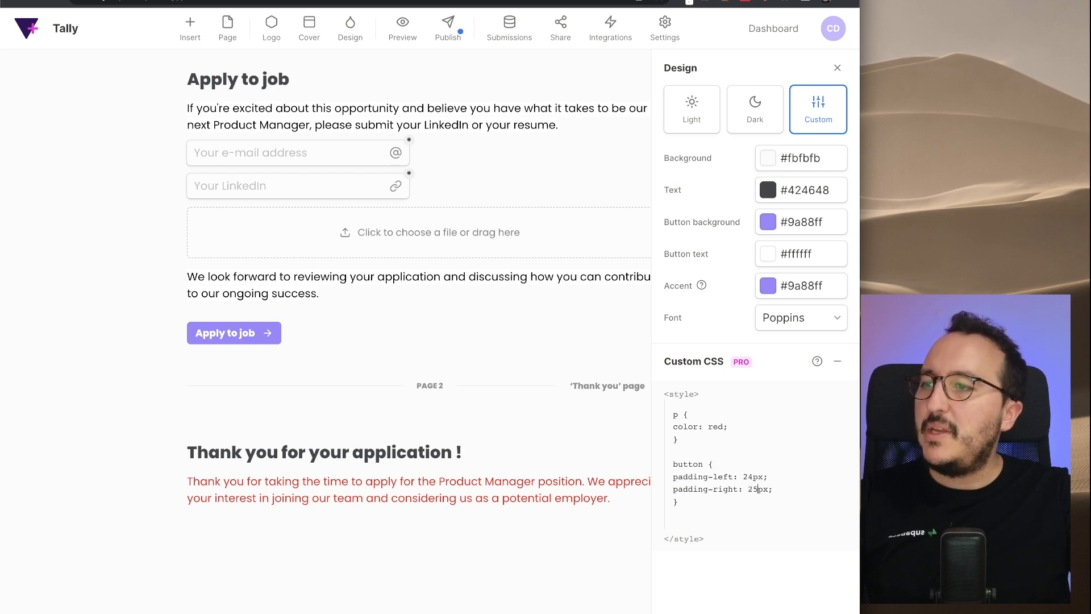
text(24)
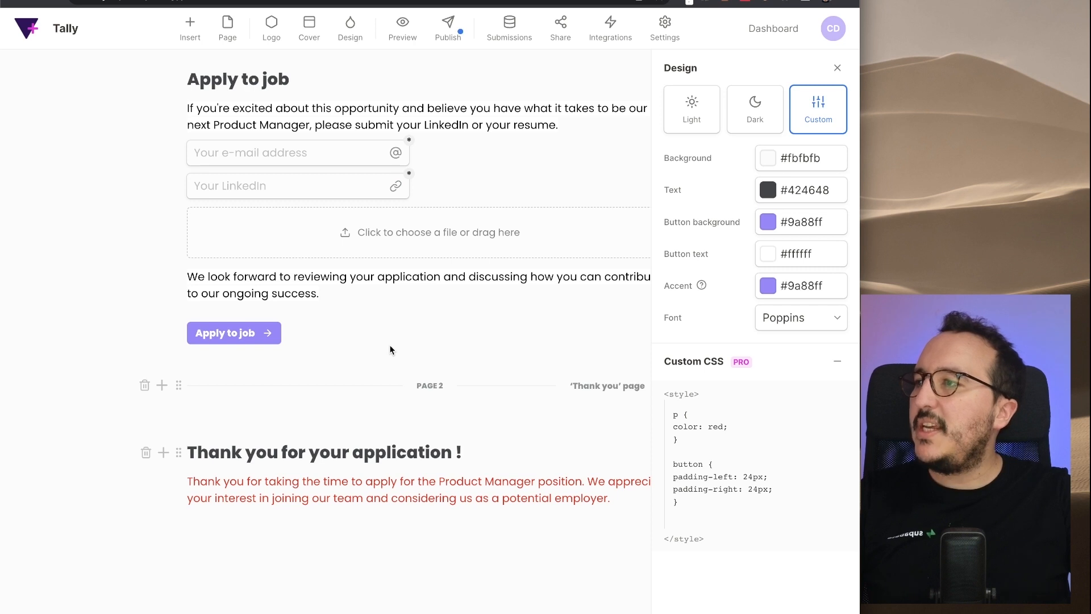
- Add !important to both the left and right padding declarations
click(763, 476)
text(!importa,)
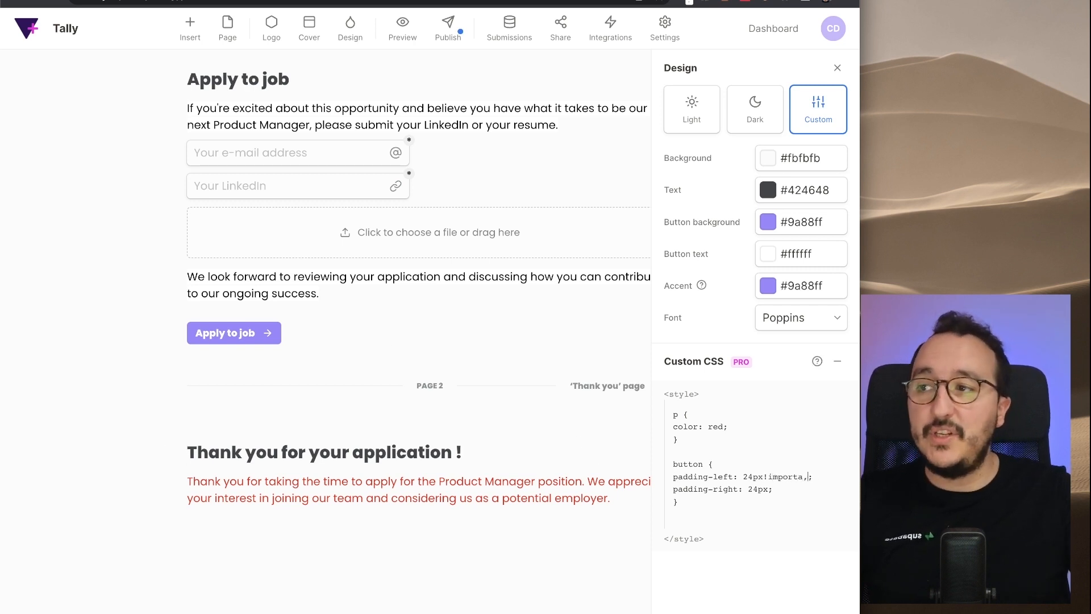
key(BackSpace)
text(nt)
drag(763, 476, 815, 477)
key(ctrl+c)
click(763, 489)
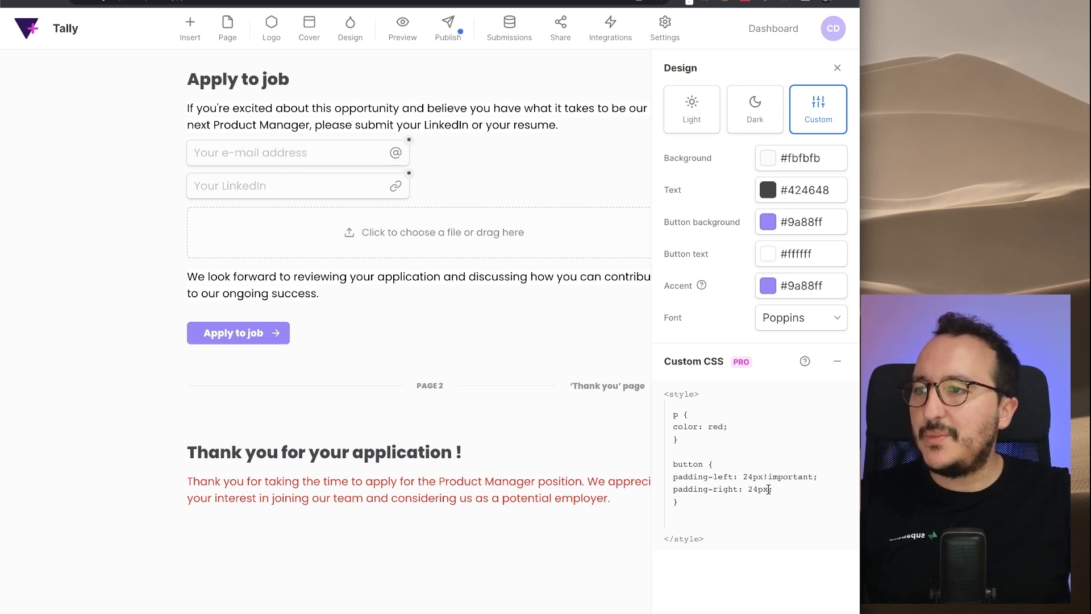
key(ctrl+v)
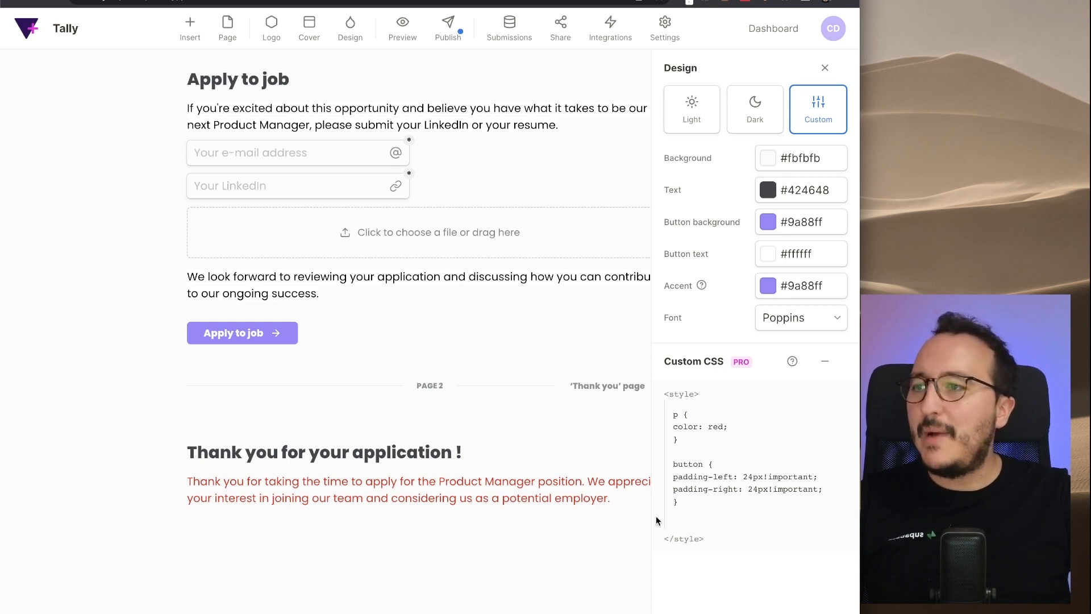
- Add padding-top: 18px!important and padding-bottom: 18px!important to the button rule
click(815, 488)
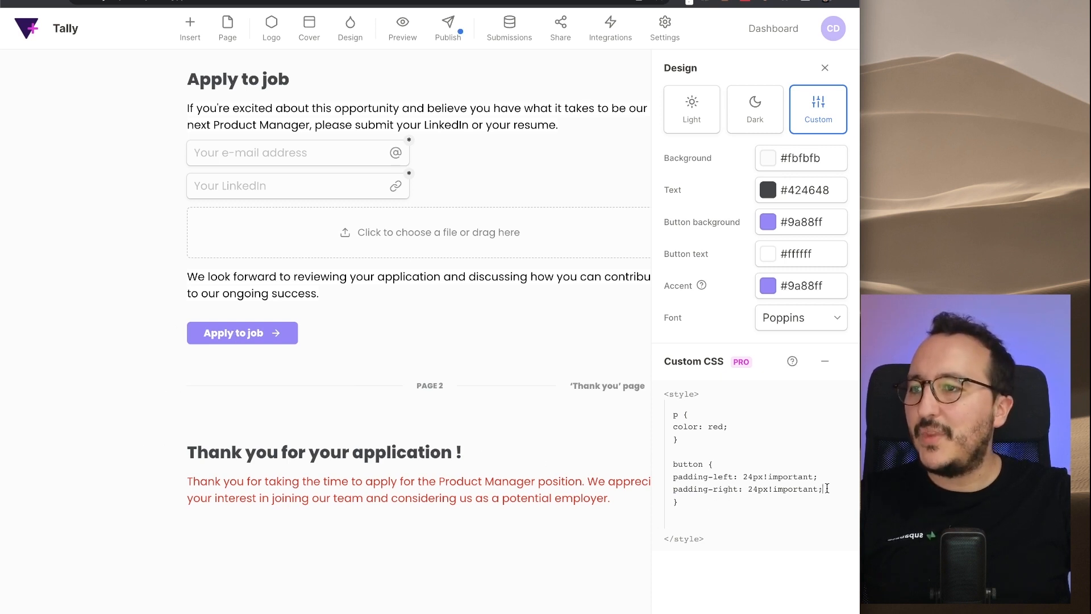
key(Return)
text(padding-to)
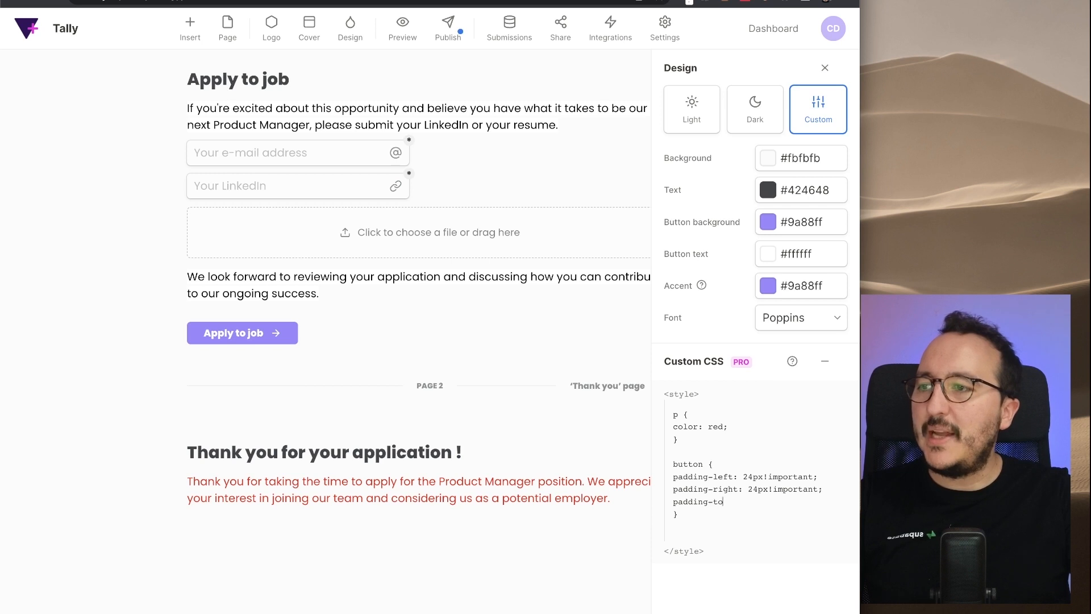
text(p: 18)
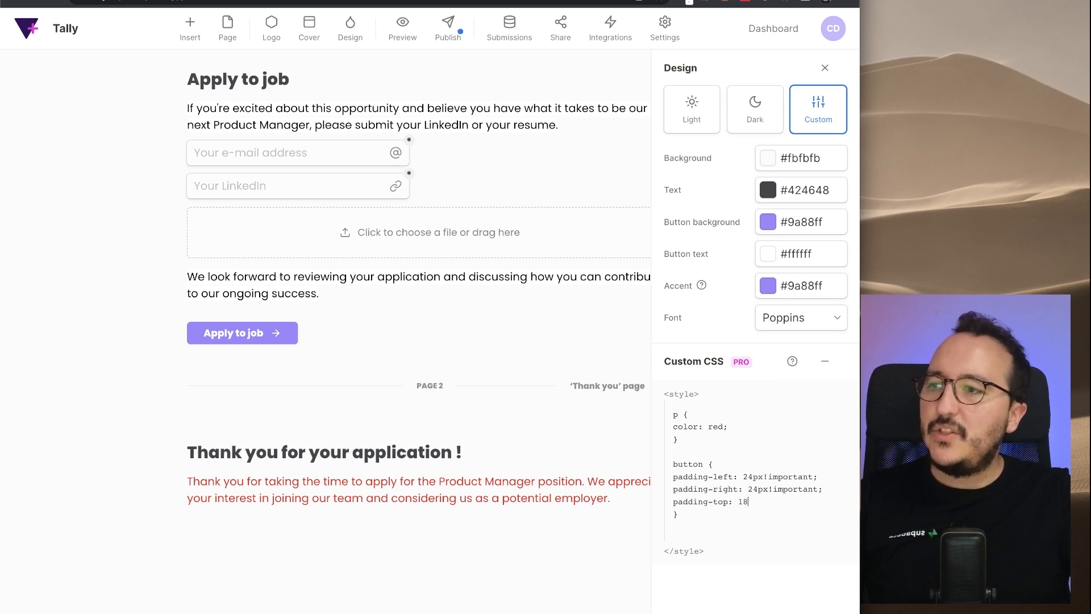
text(px!important;)
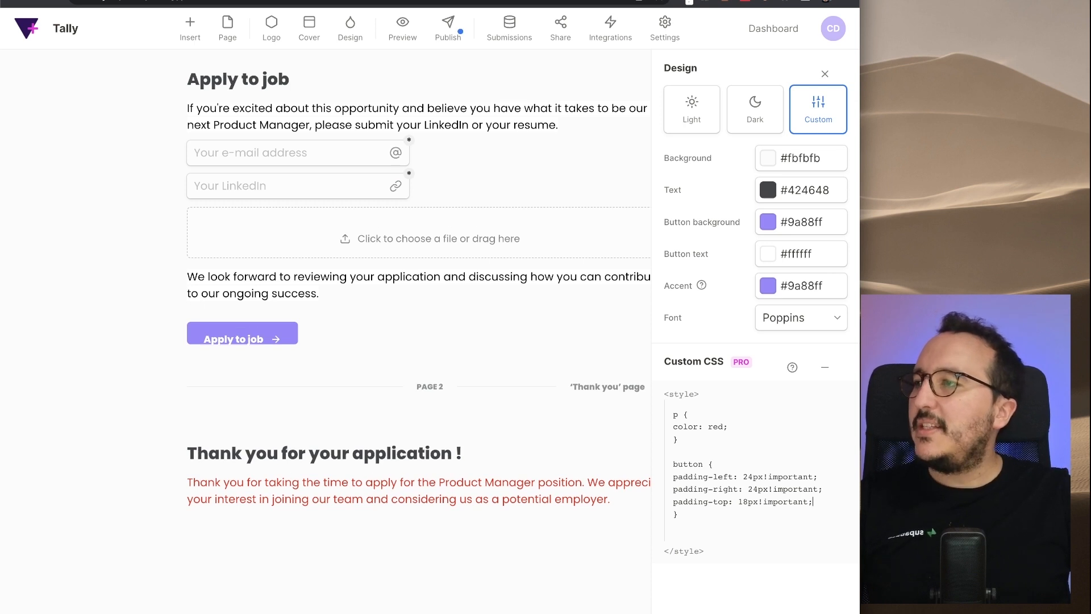
key(Return)
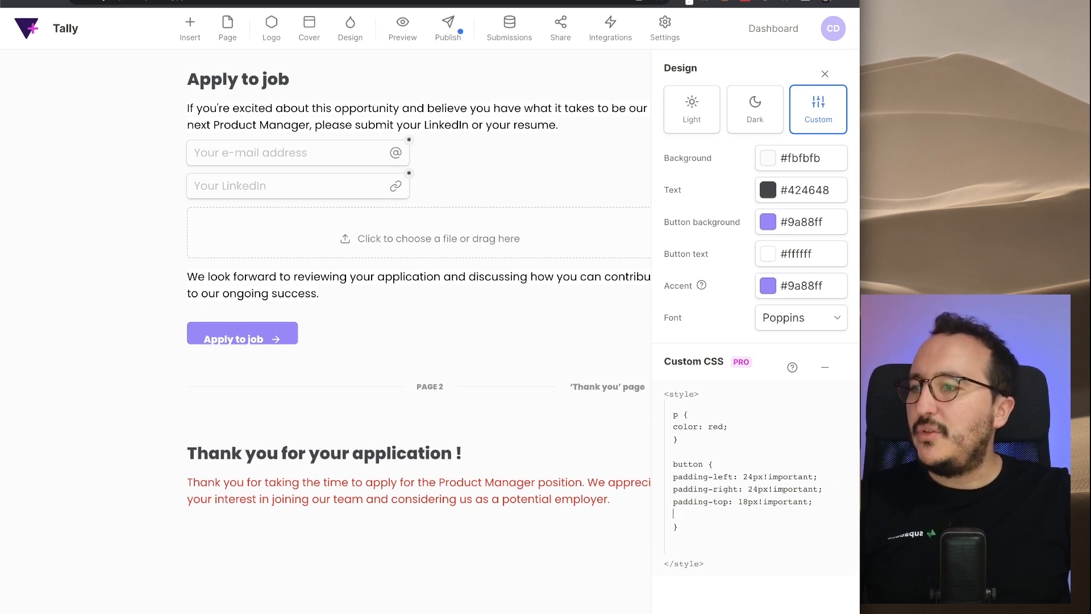
text(padding-bottom)
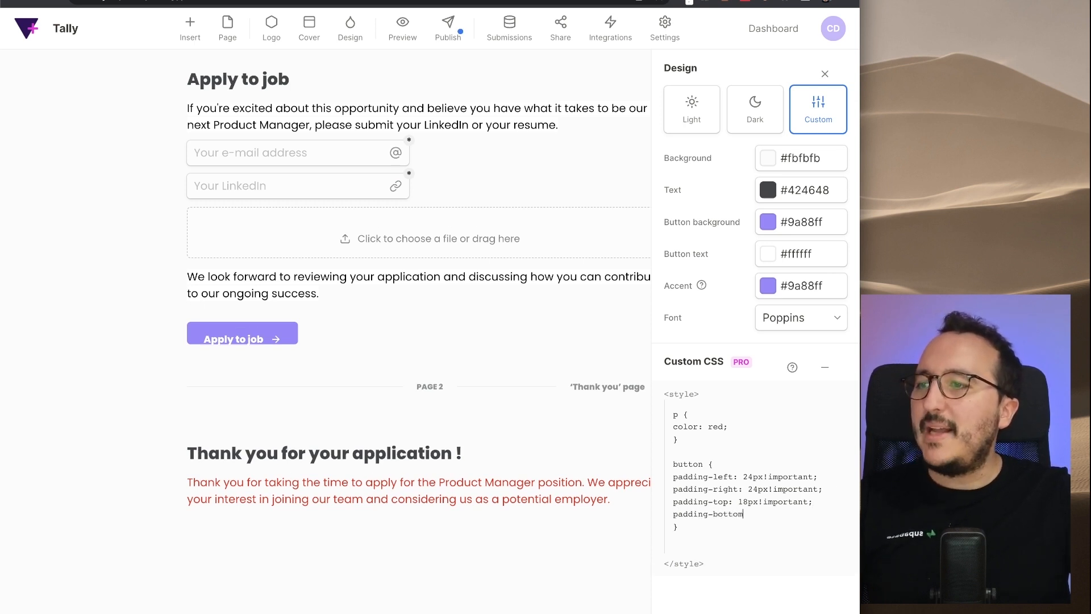
text(: 18px!)
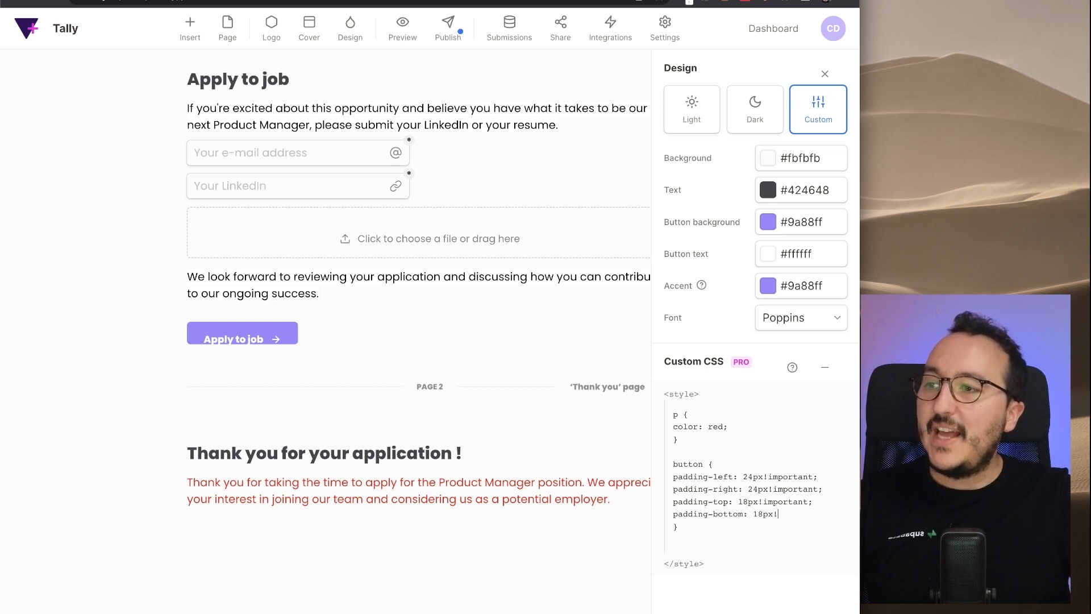
text(important;)
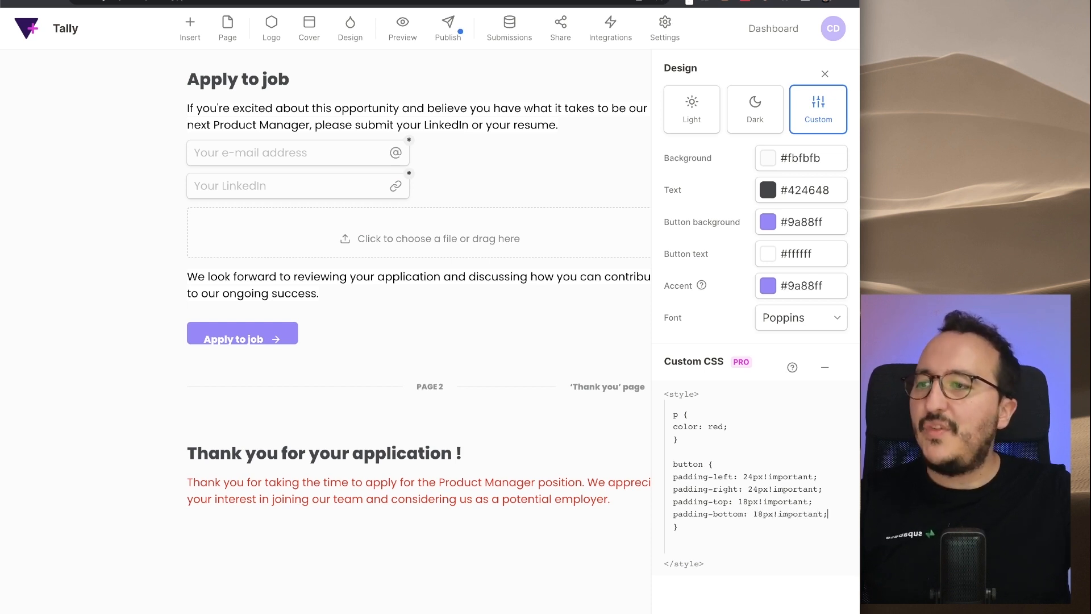
- Republish the form and scroll the live page to check the larger Apply to job button
click(260, 339)
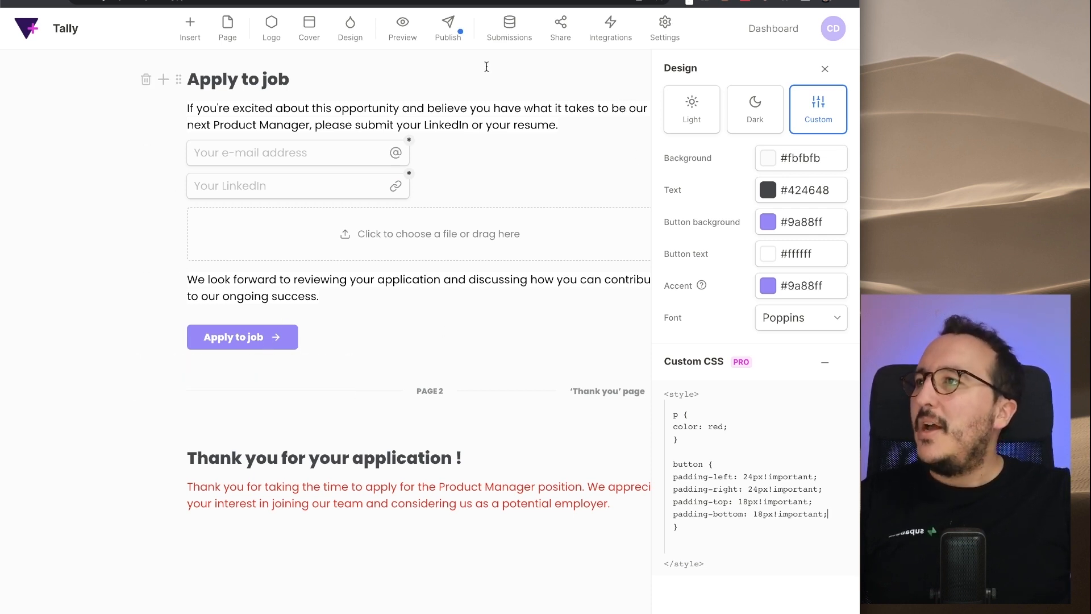
click(459, 32)
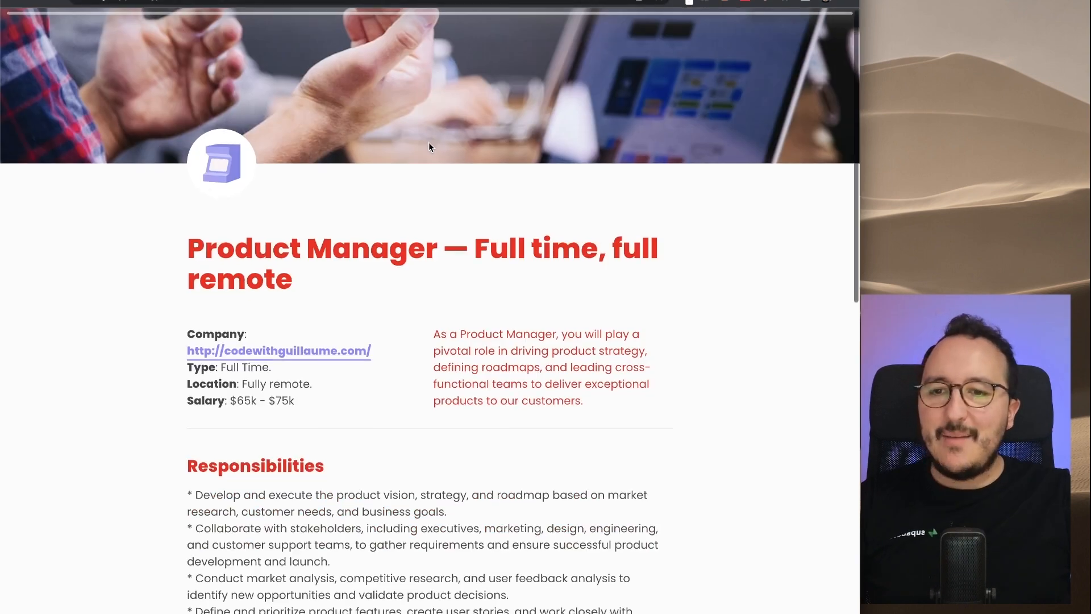
scroll(428, 142, down, 5)
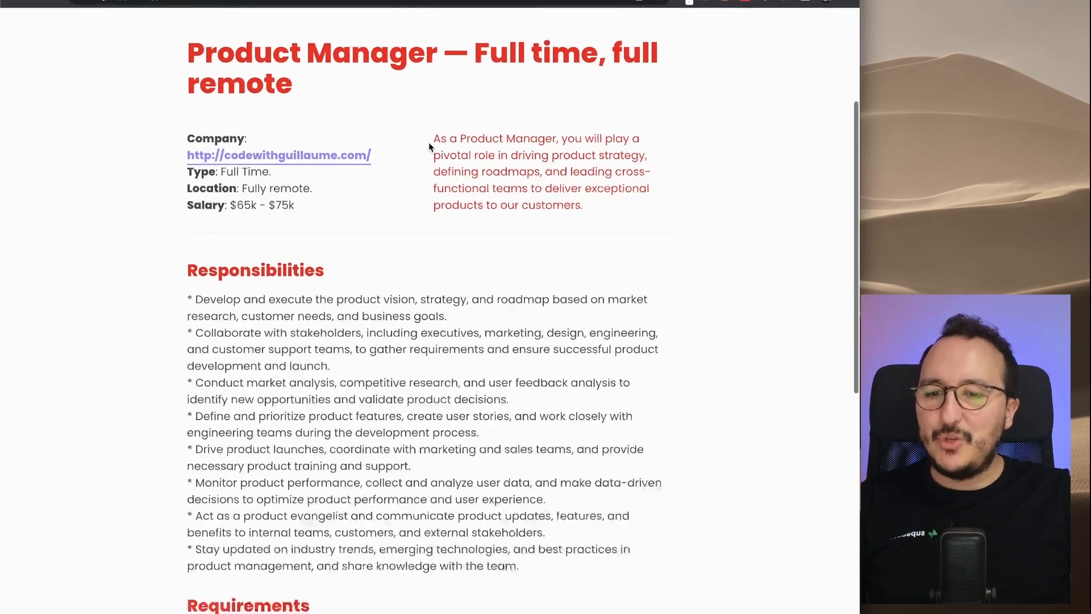
scroll(429, 142, down, 10)
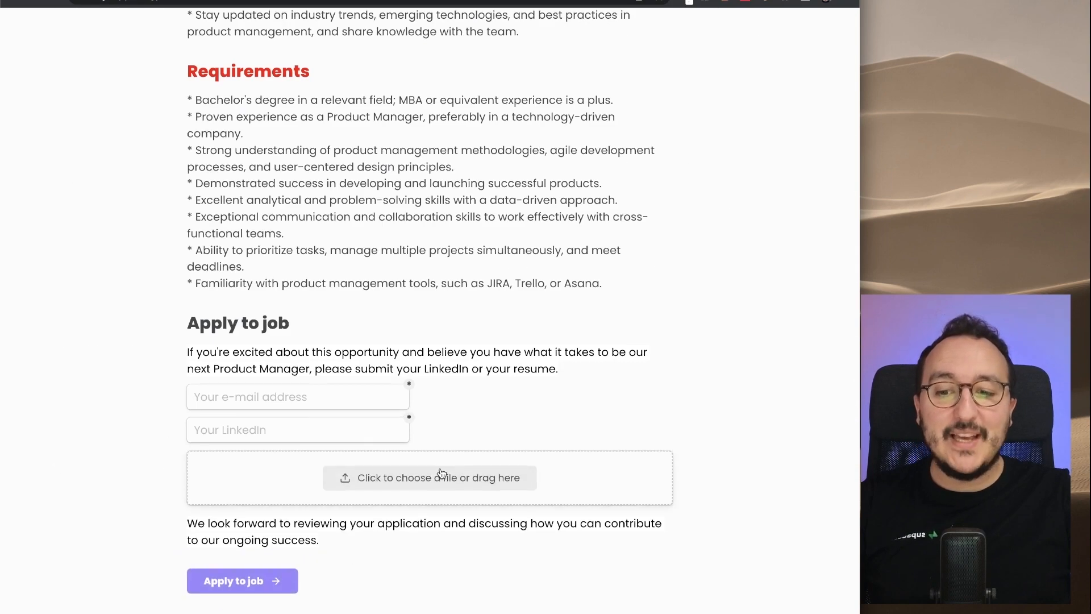
scroll(377, 475, up, 15)
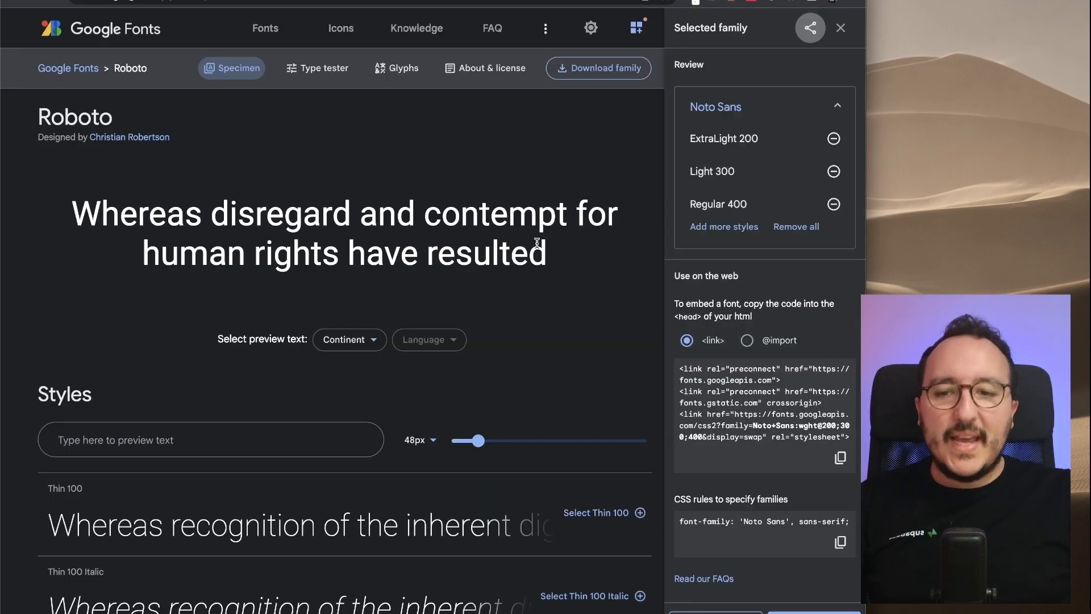
- Open Geologica in Google Fonts and select its Regular 400 style
click(118, 36)
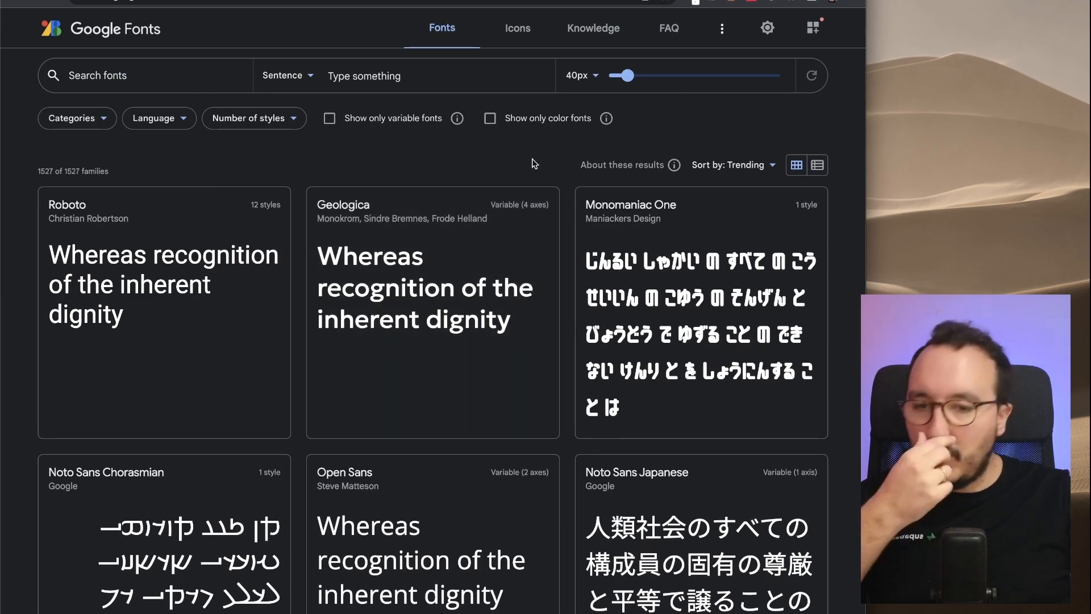
click(441, 274)
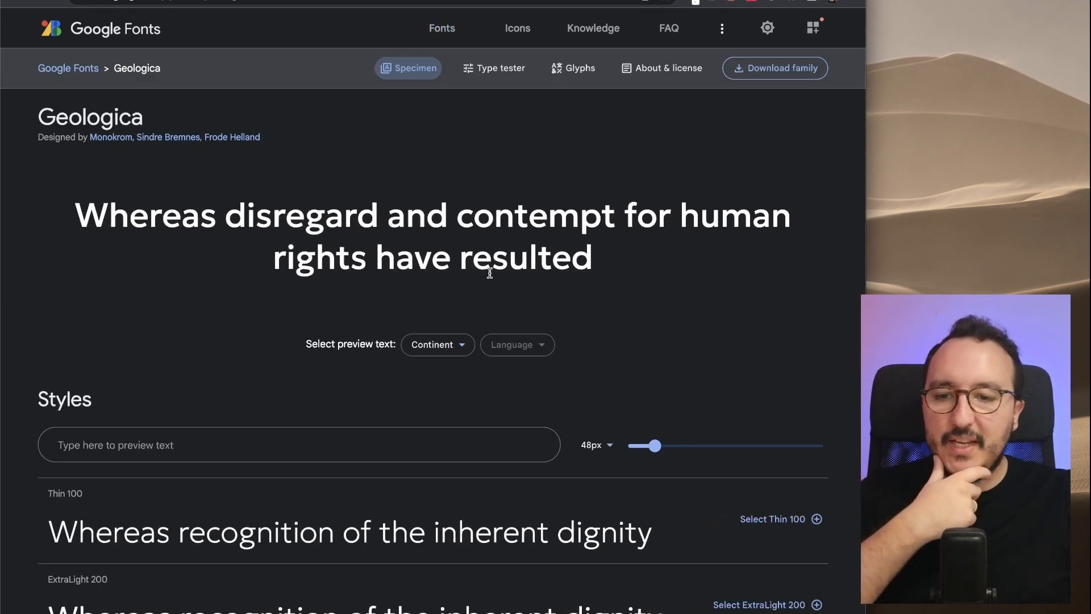
scroll(641, 148, down, 2)
scroll(641, 150, down, 5)
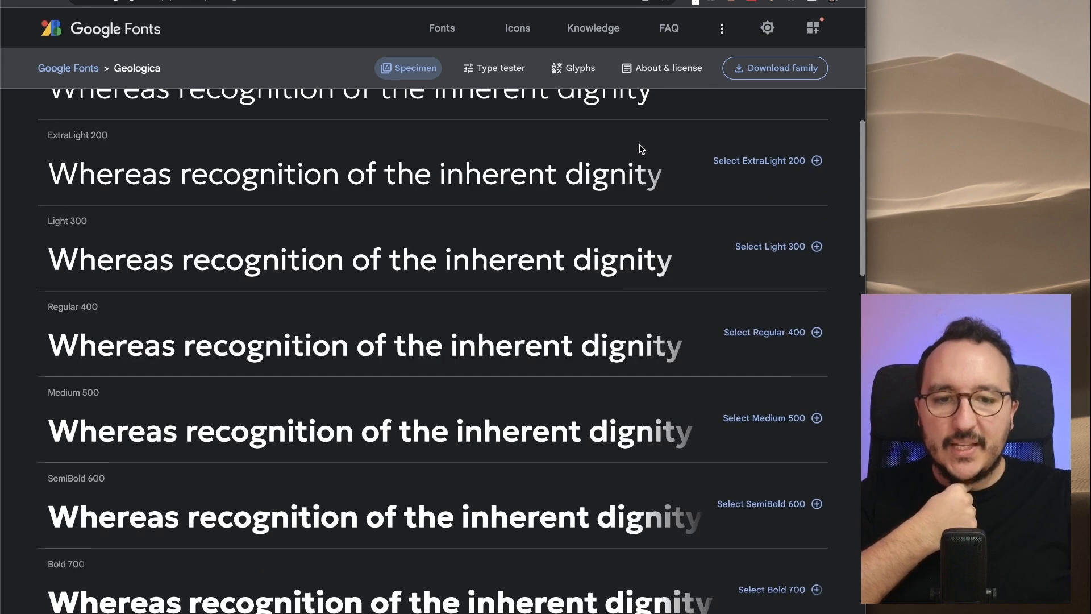
scroll(642, 151, up, 1)
click(786, 402)
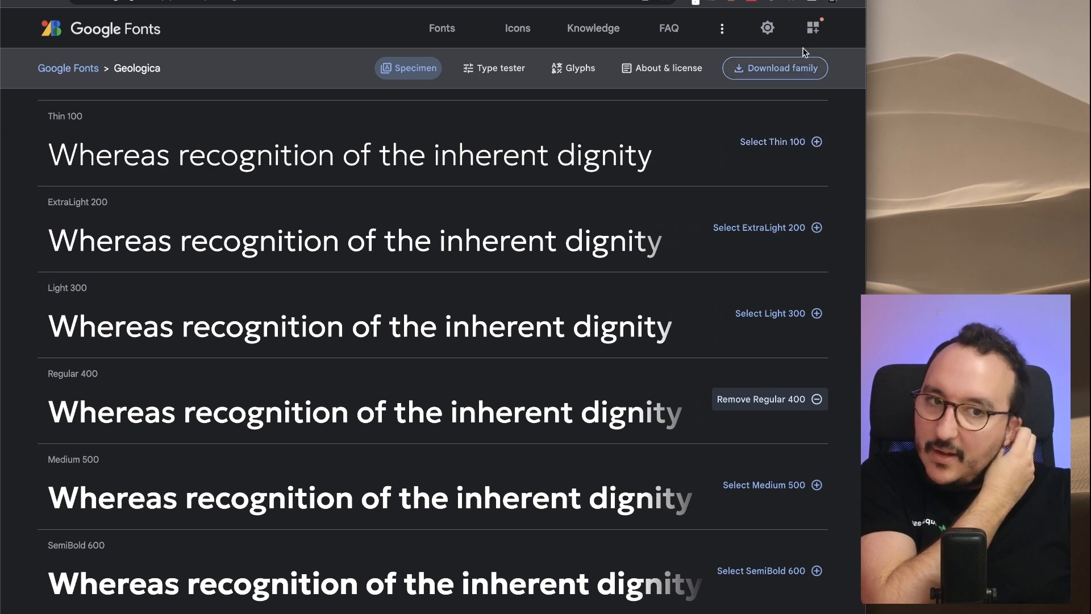
click(813, 27)
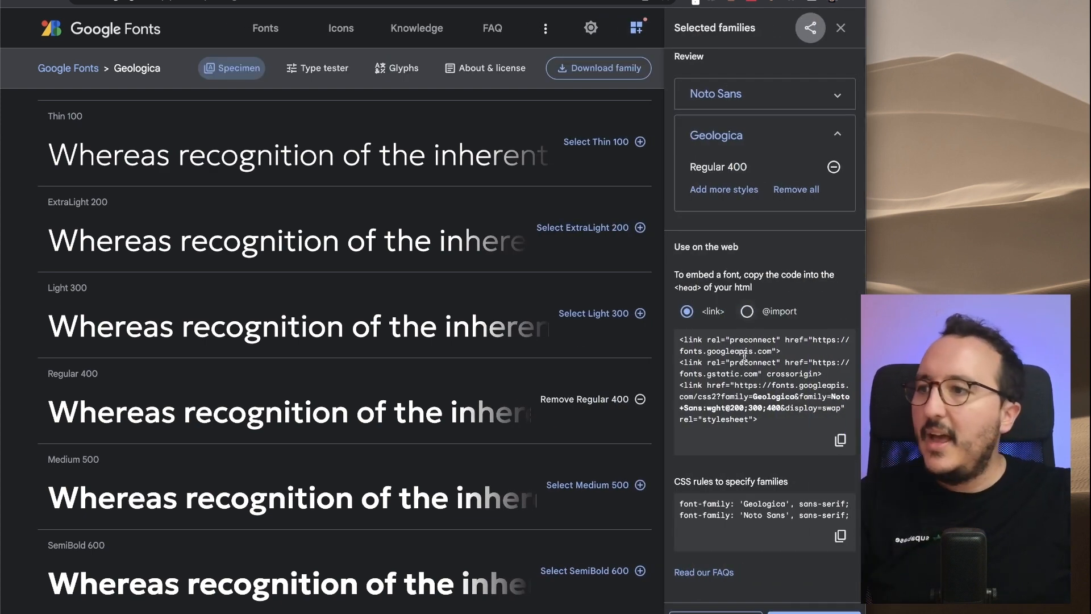
click(756, 315)
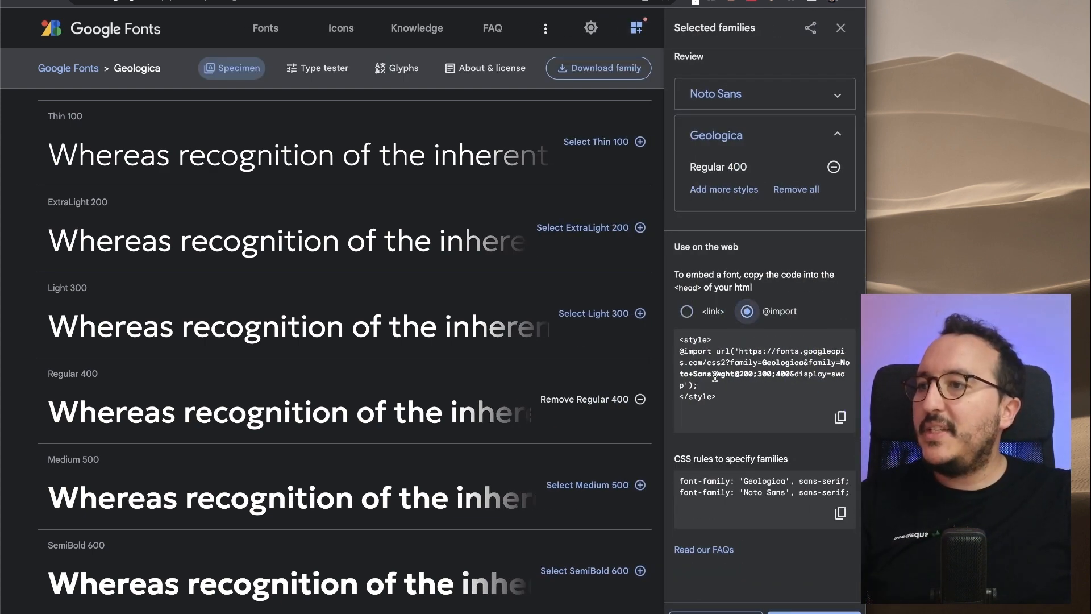
drag(703, 383, 674, 355)
key(ctrl+c)
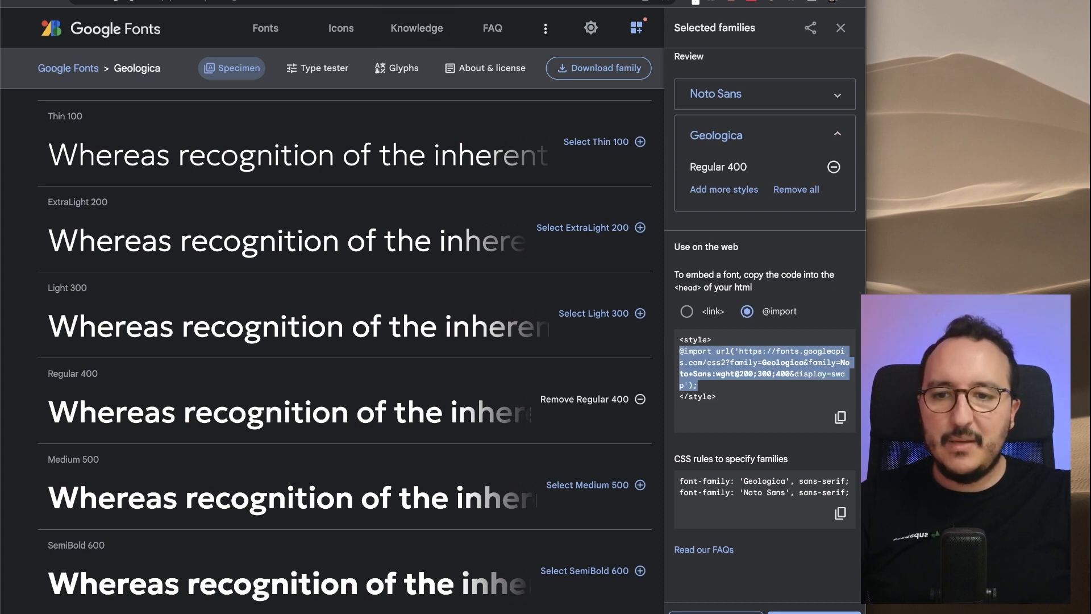
key(ctrl+shift+Tab)
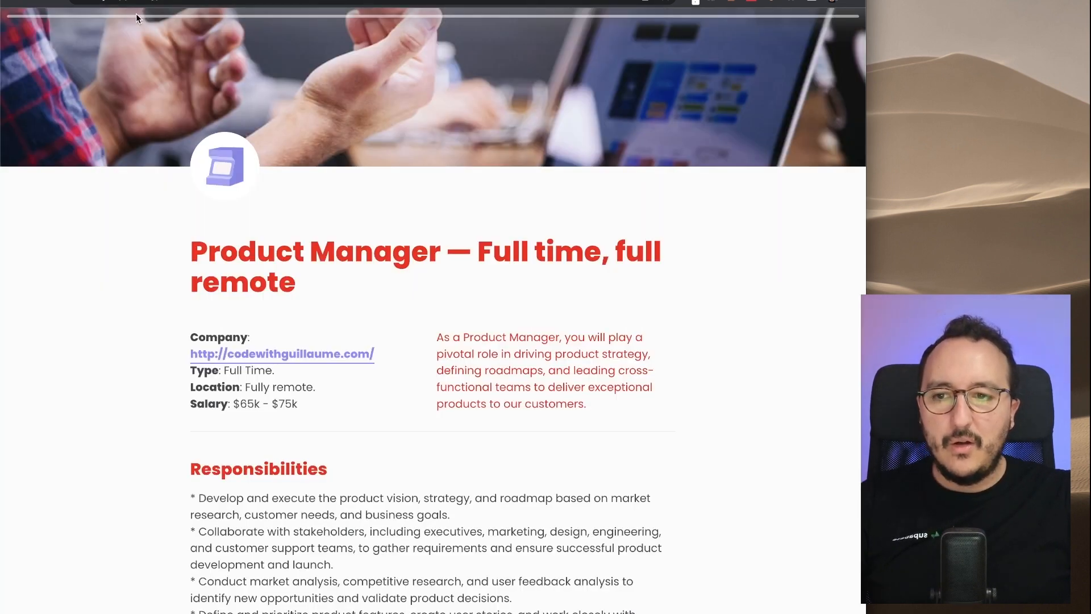
key(ctrl+shift+Tab)
click(688, 408)
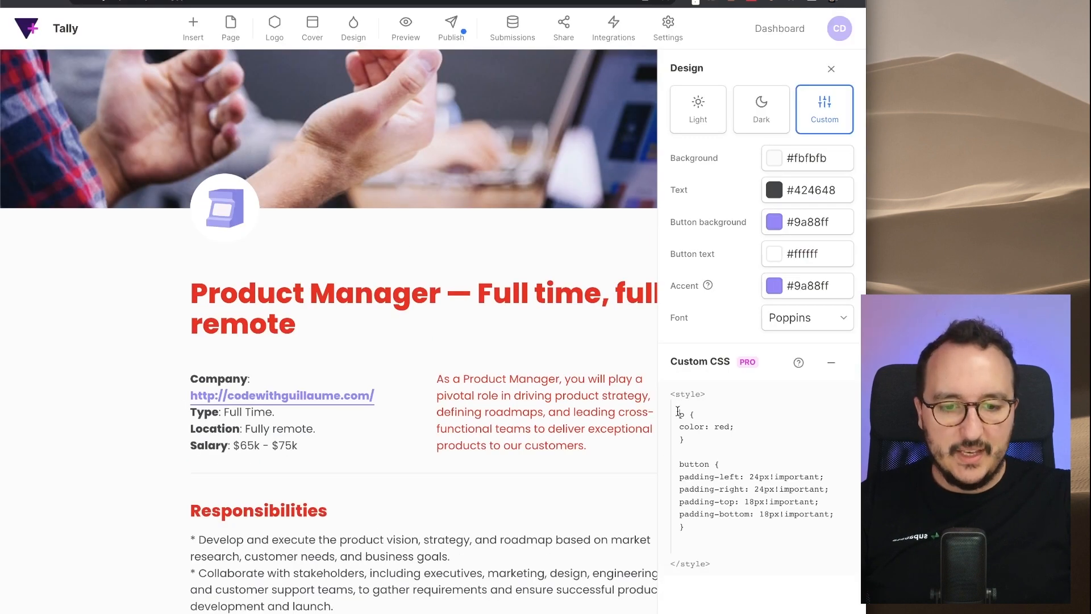
key(Return)
key(Return)
key(Up)
key(Up)
key(ctrl+v)
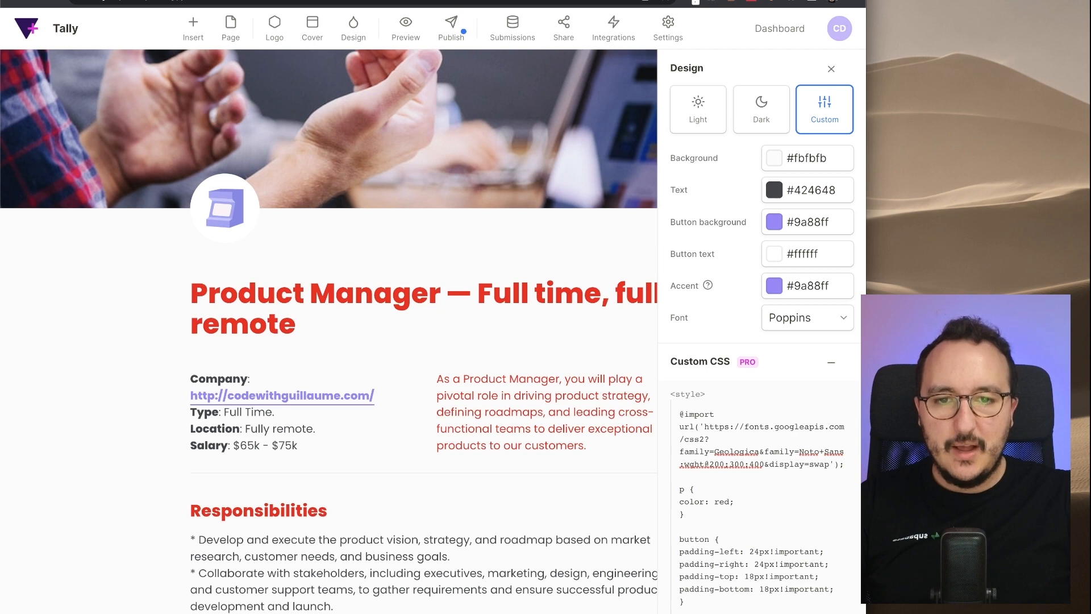
- Replace color: red in the p rule with Geologica's font-family rule copied from Google Fonts
key(ctrl+Tab)
double_click(758, 481)
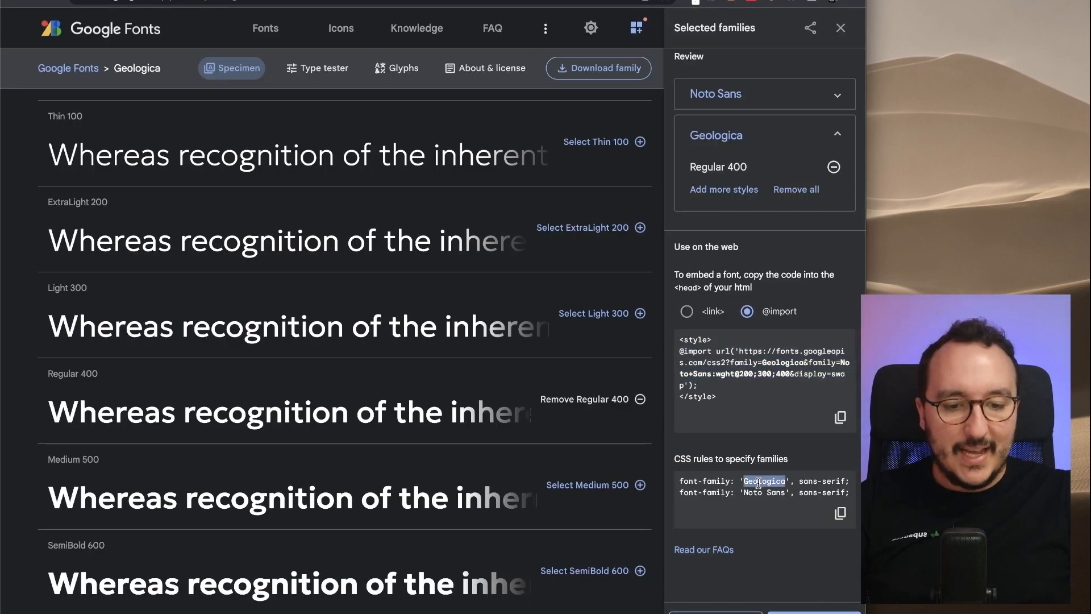
click(786, 505)
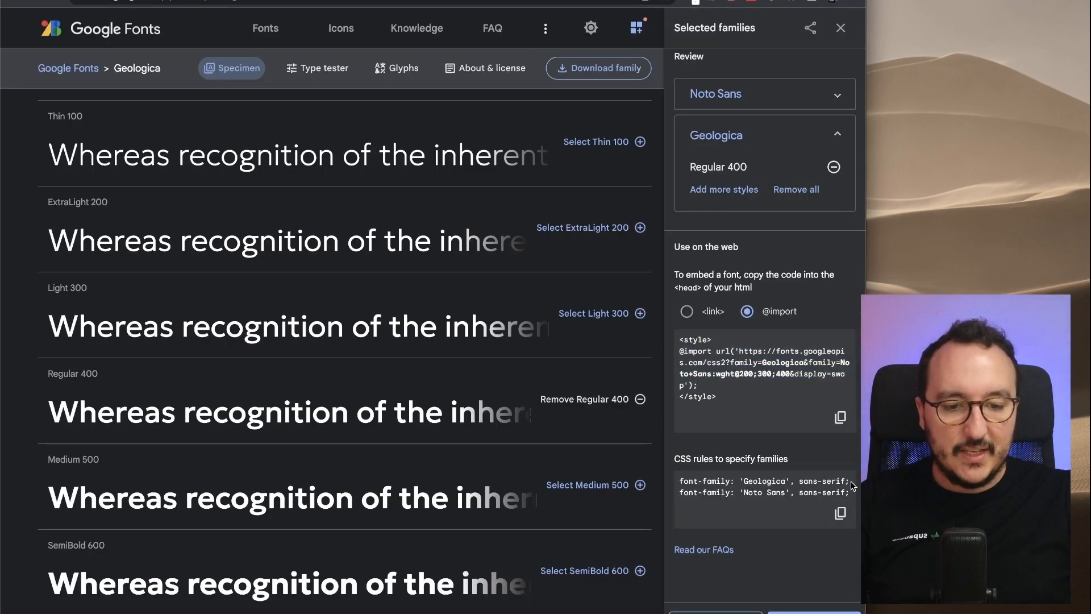
drag(853, 486, 678, 482)
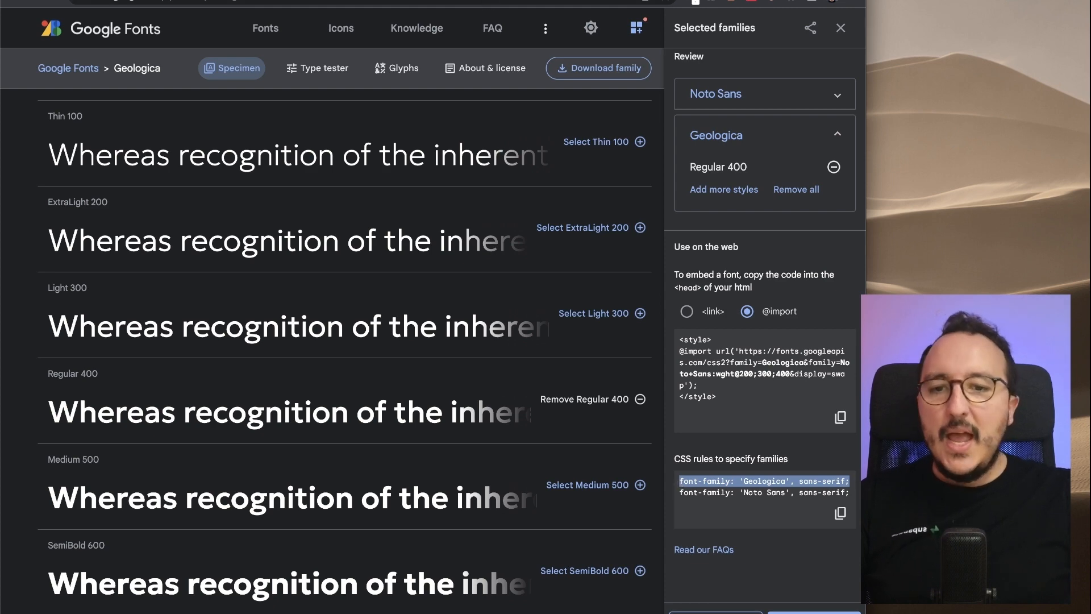
key(ctrl+shift+Tab)
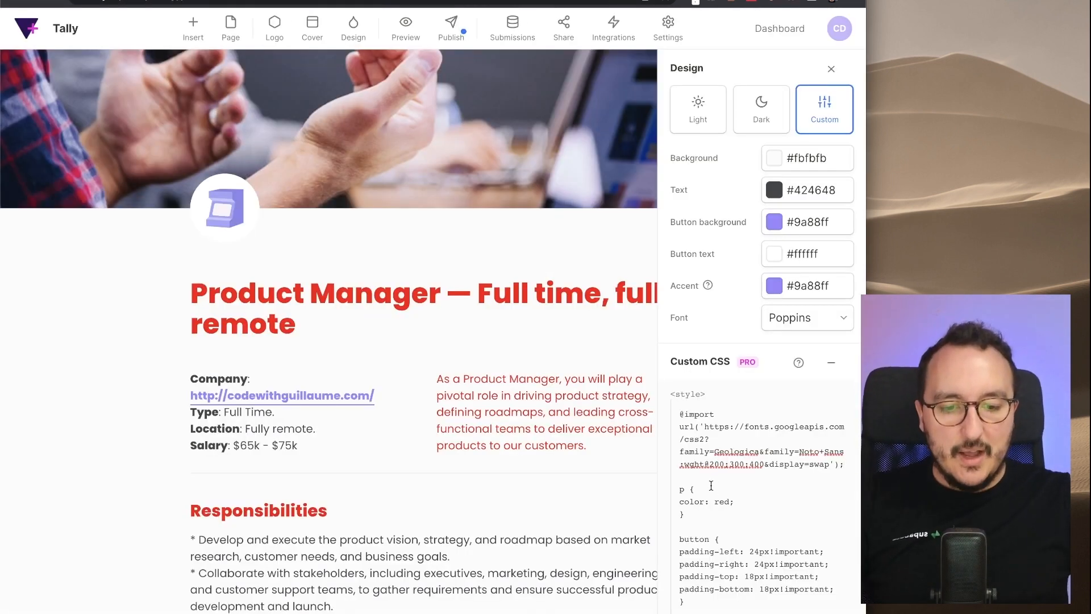
double_click(393, 291)
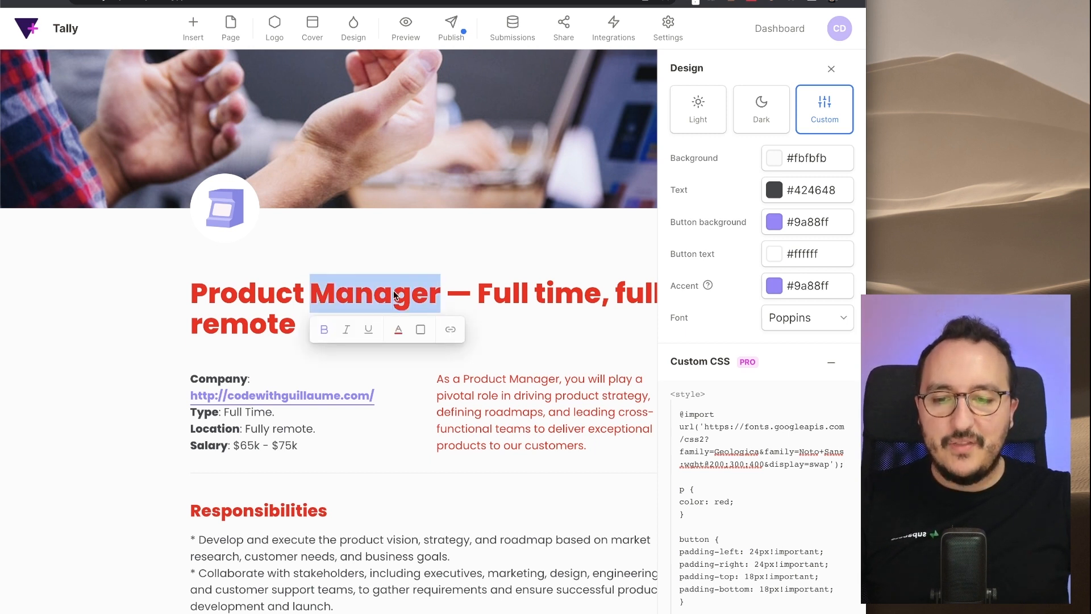
click(393, 291)
drag(738, 501, 679, 500)
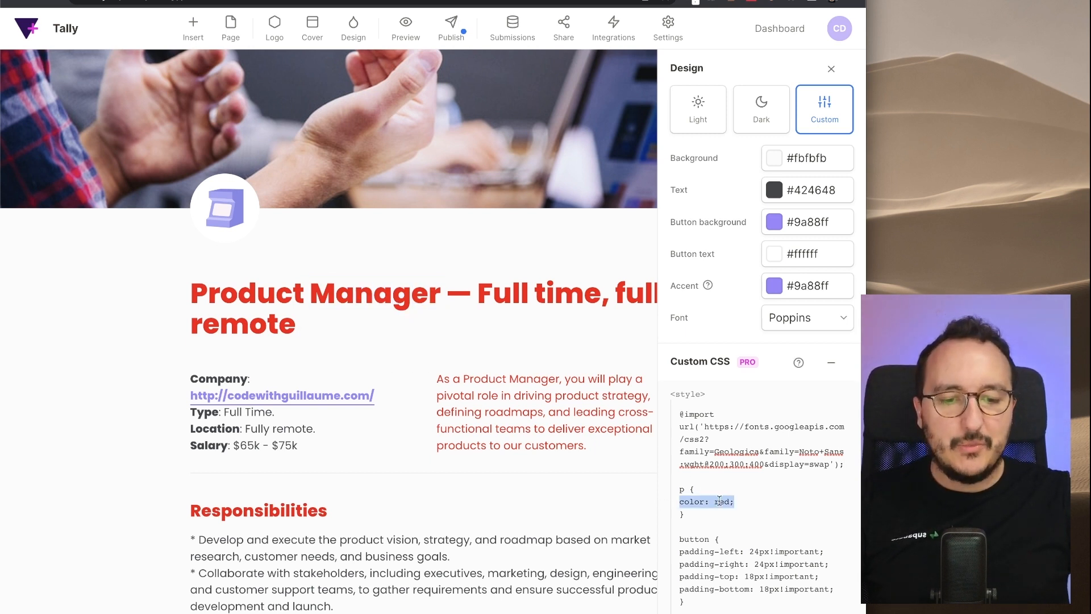
key(super+v)
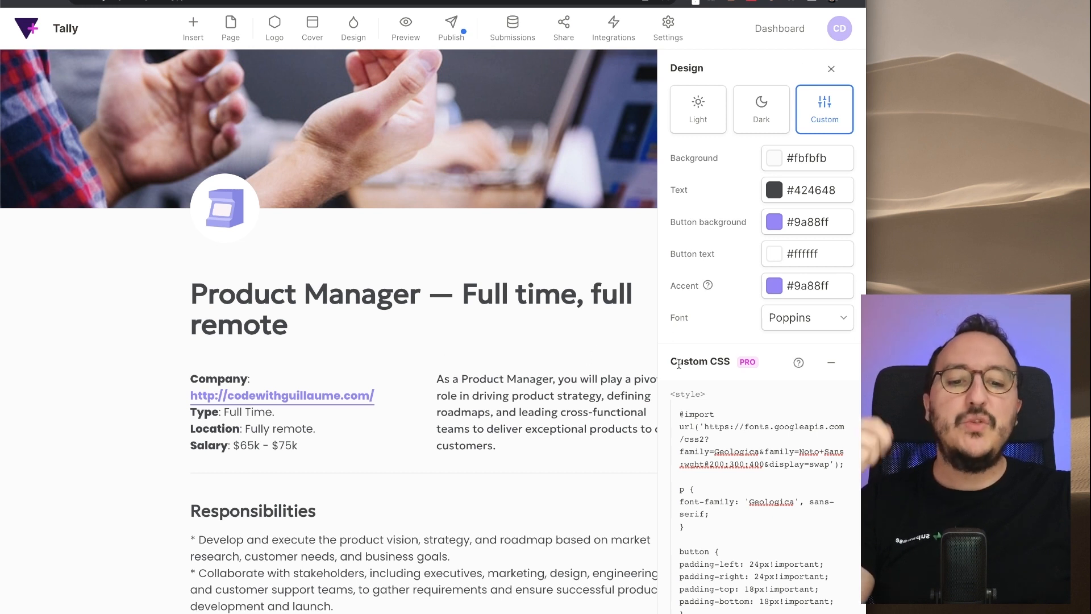
scroll(771, 409, down, 1)
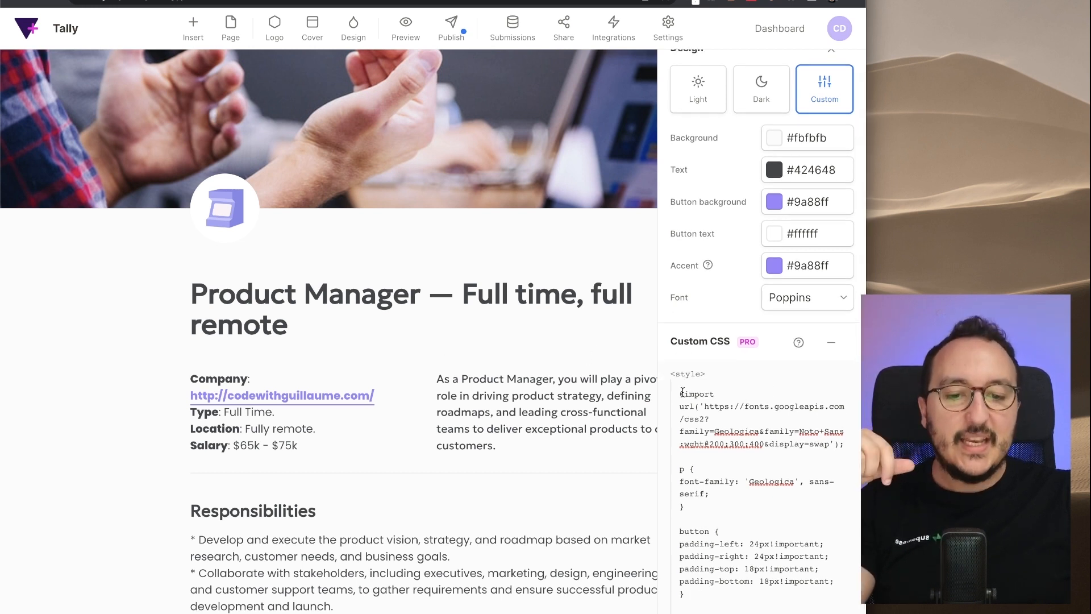
drag(681, 393, 844, 443)
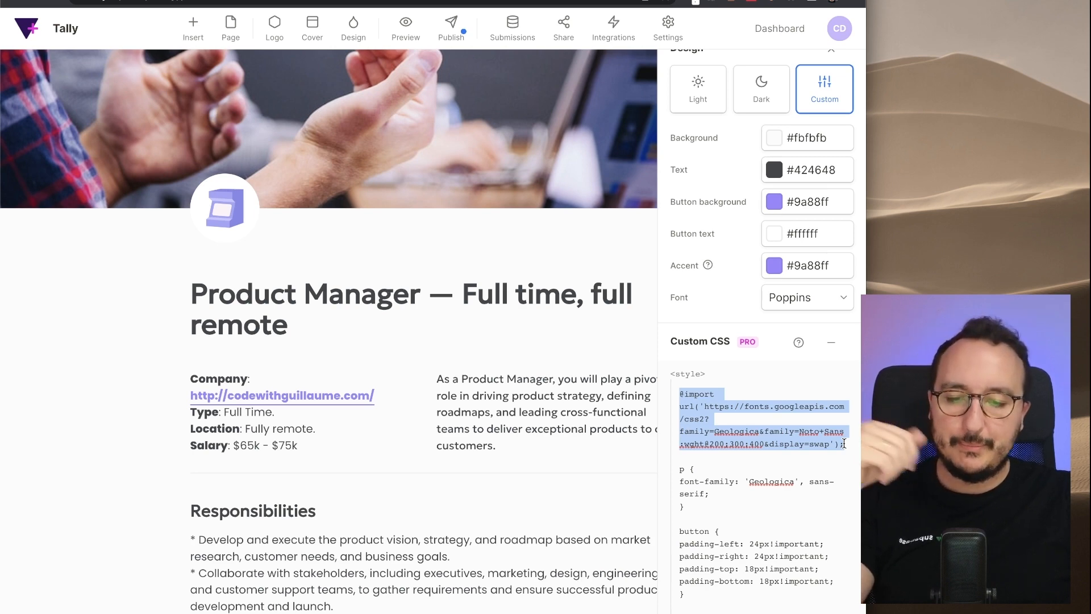
scroll(649, 463, down, 4)
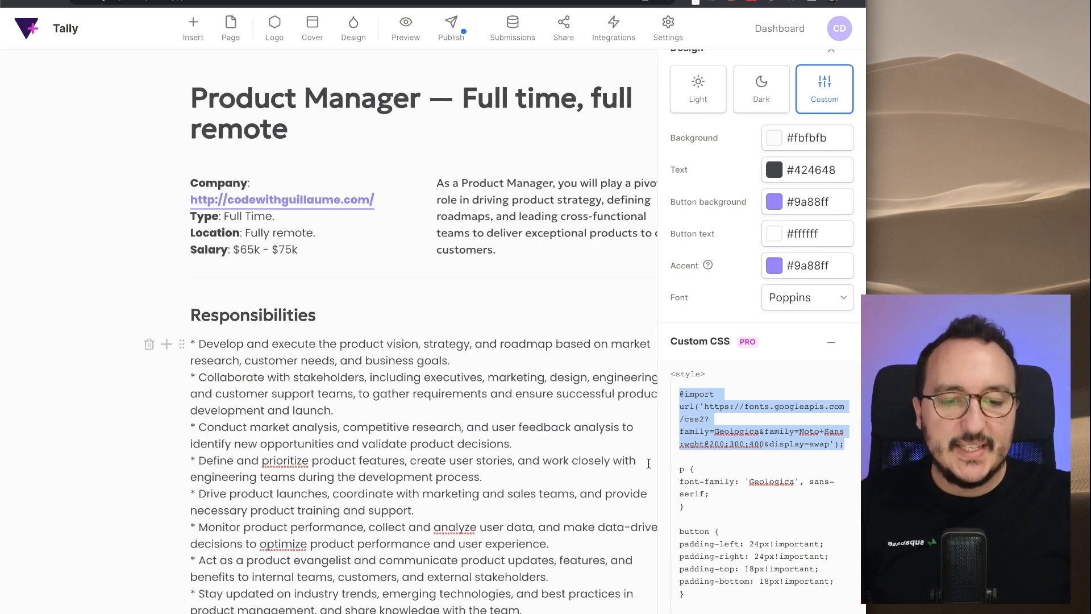
click(685, 407)
scroll(732, 522, down, 1)
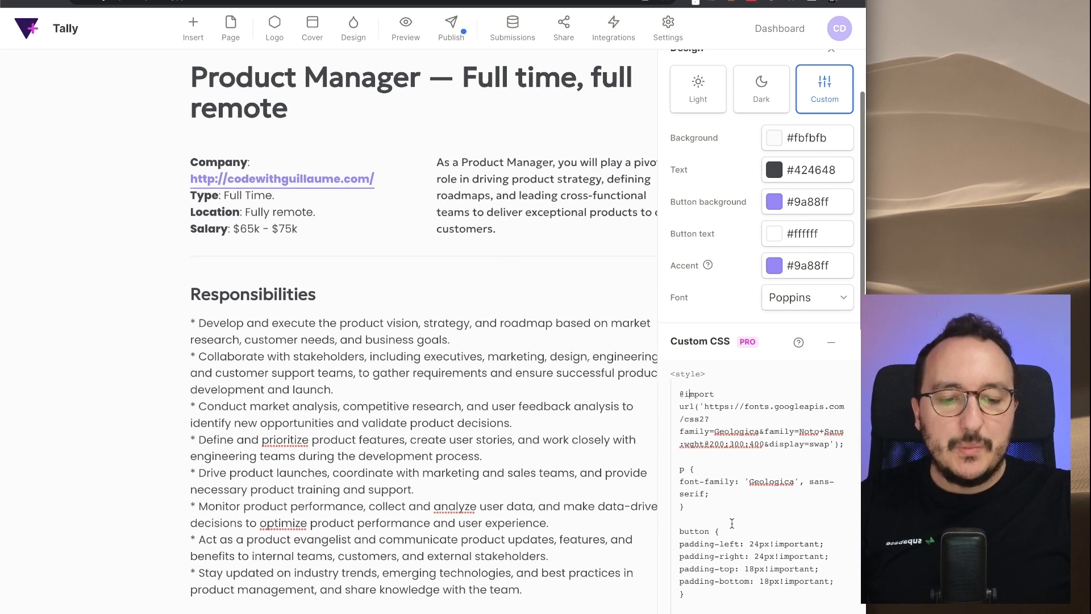
drag(771, 544, 822, 543)
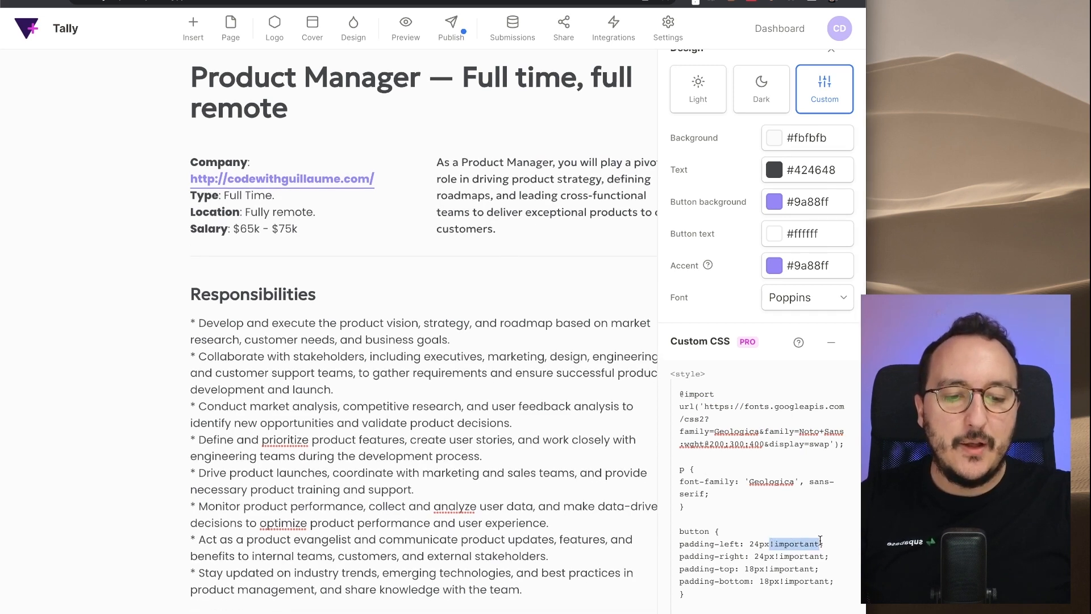
click(820, 540)
double_click(799, 545)
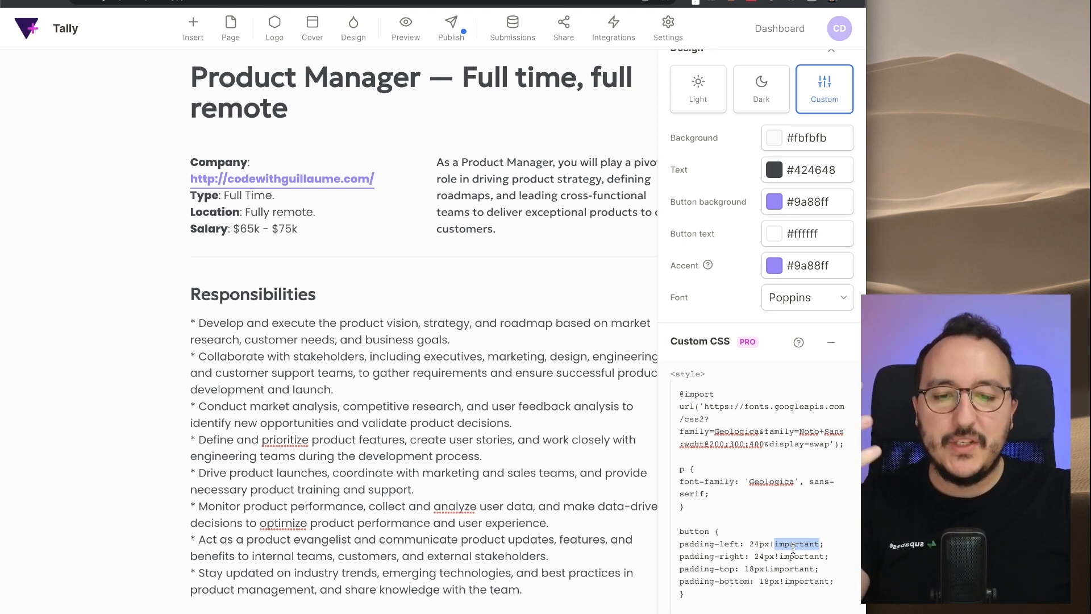
click(767, 507)
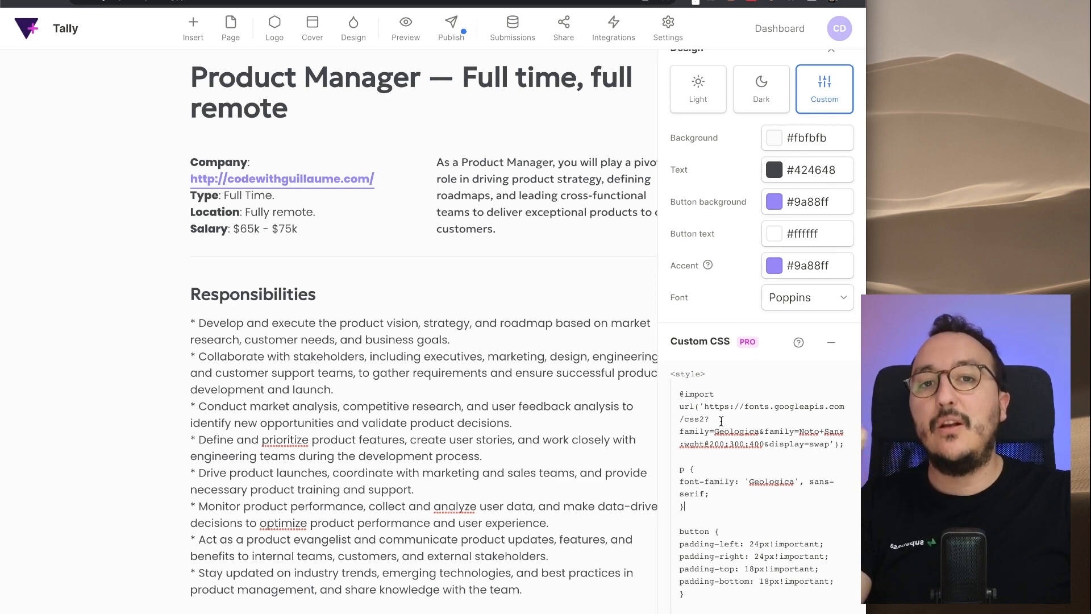
drag(681, 391, 725, 535)
click(725, 536)
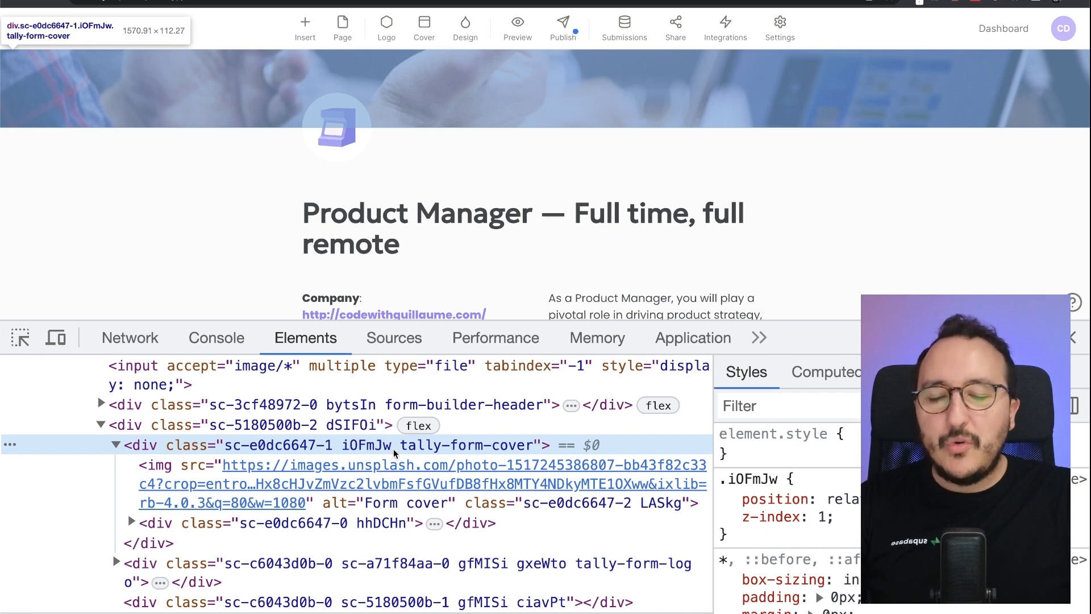
- Inspect the tally-form-cover and logo div class names in the Elements panel
scroll(395, 451, up, 3)
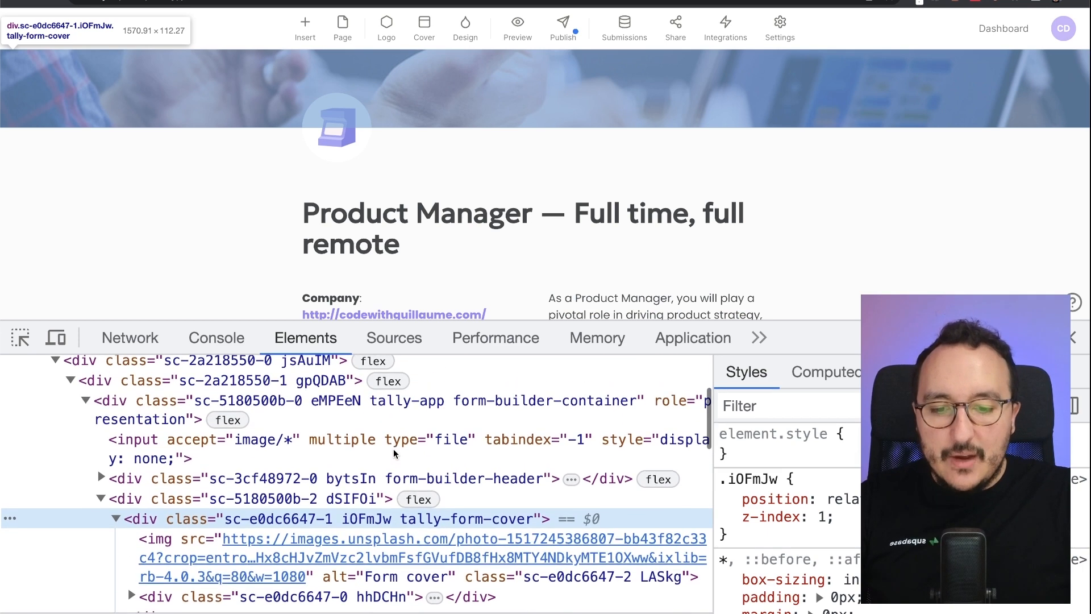
double_click(400, 519)
drag(401, 519, 537, 518)
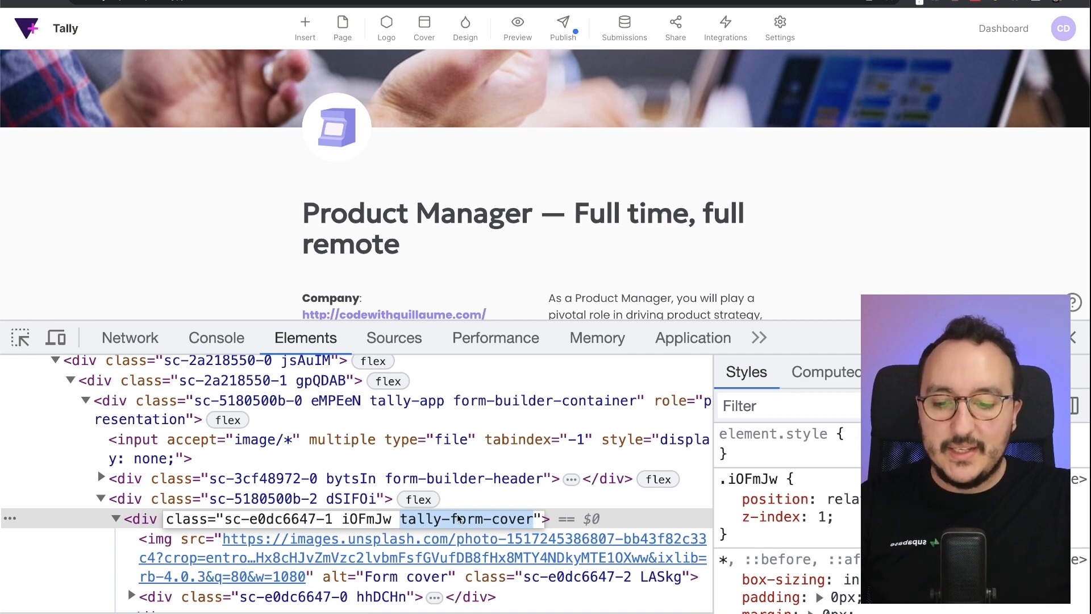
scroll(458, 519, down, 4)
double_click(578, 430)
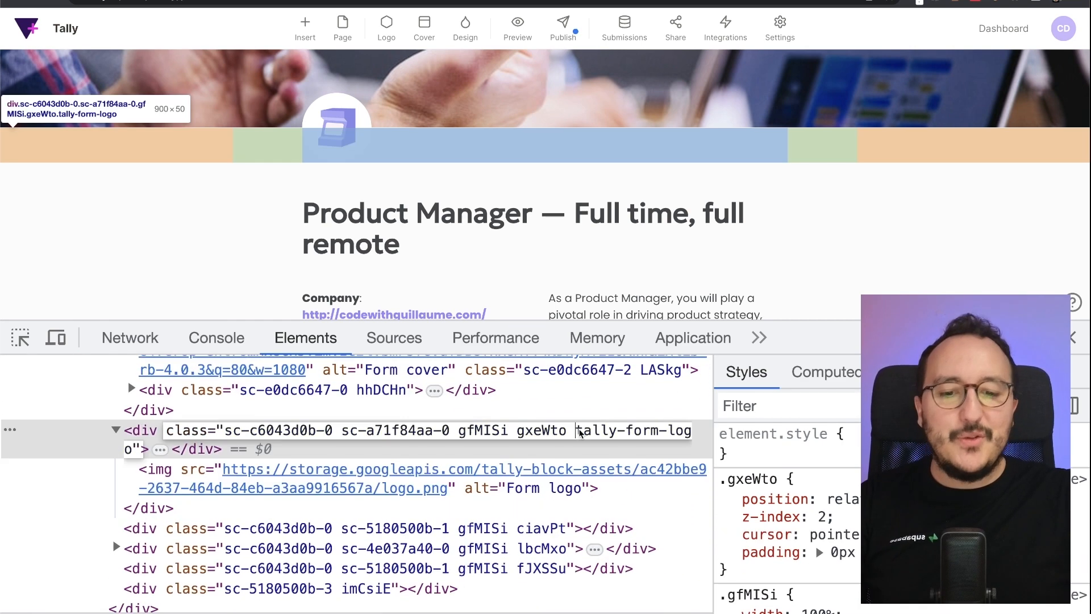
drag(576, 430, 691, 431)
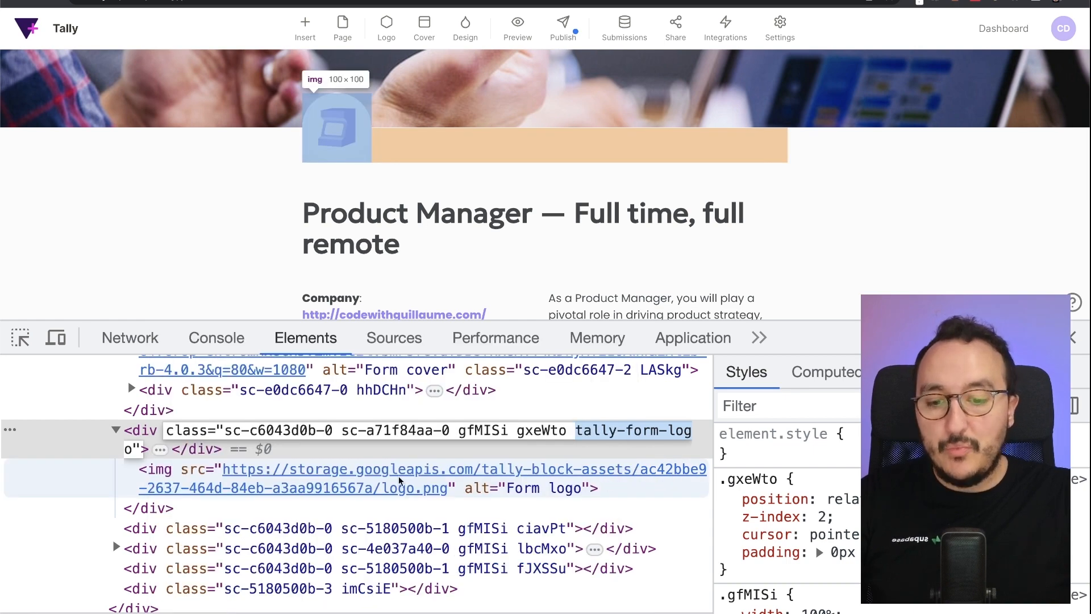
scroll(398, 482, down, 3)
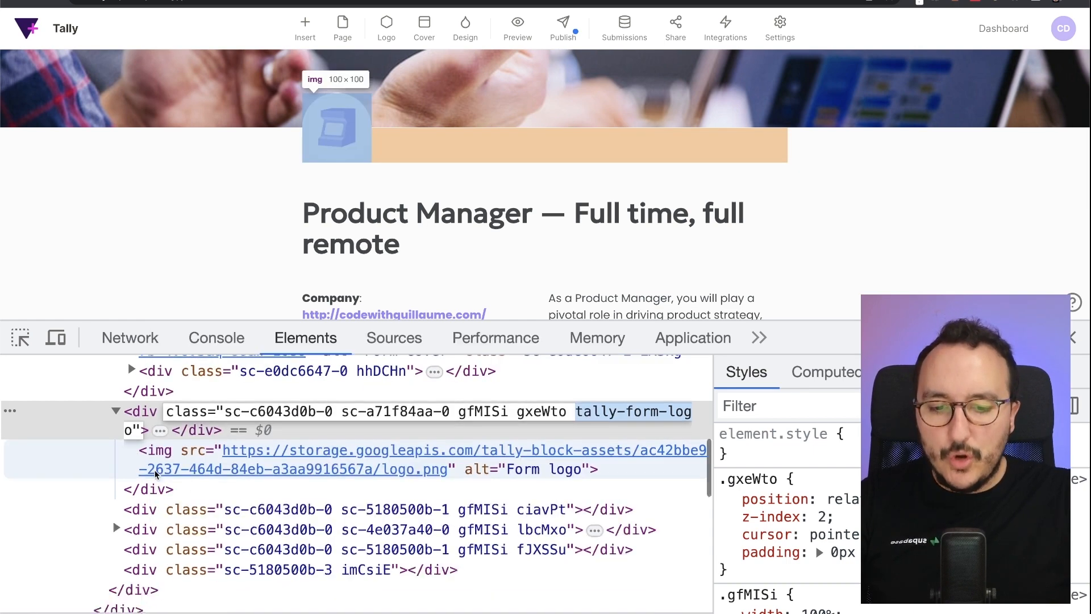
- Select the form title container and expose its tally-block-form-title class
click(422, 430)
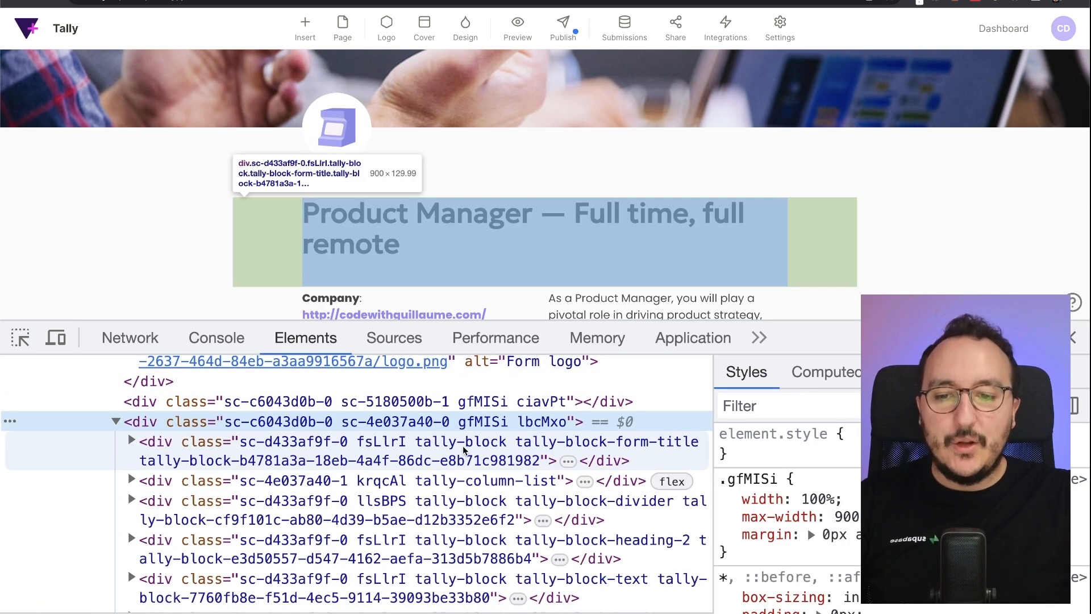
scroll(720, 177, down, 3)
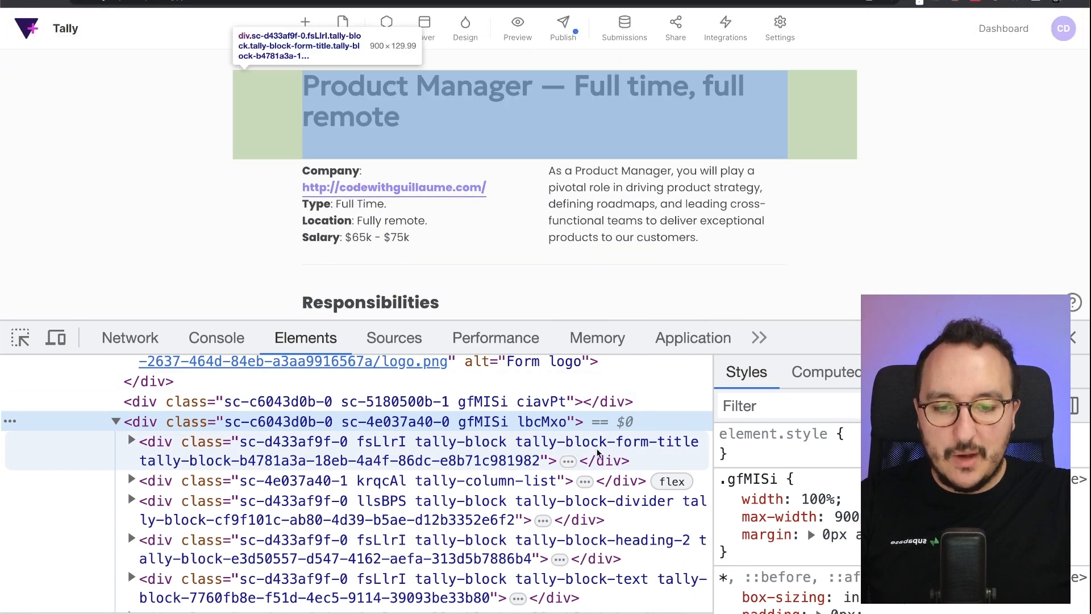
double_click(598, 449)
click(518, 444)
drag(518, 443, 697, 443)
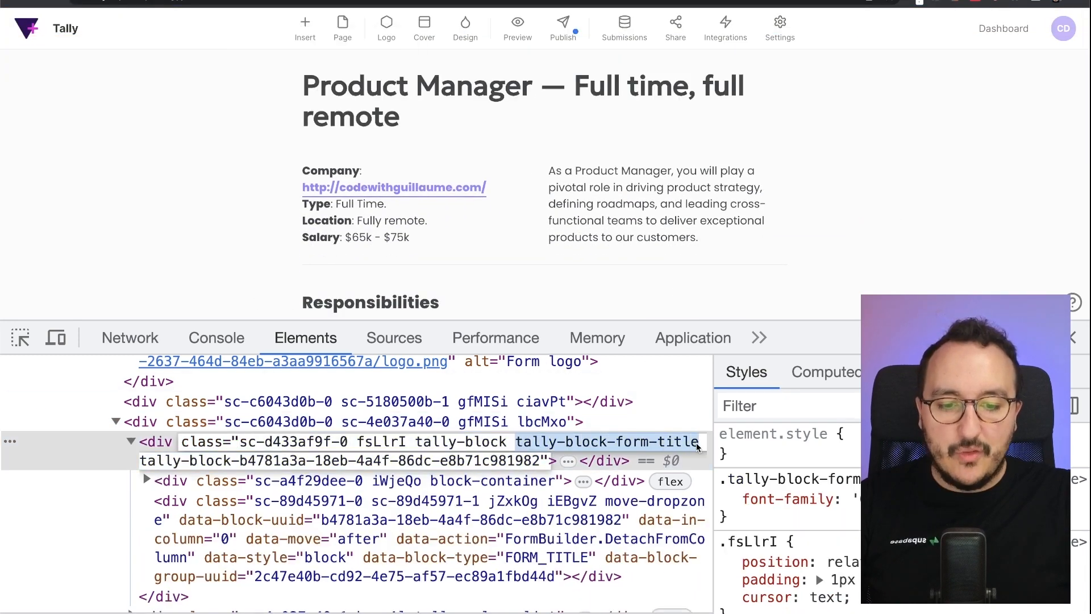
- Expose the column list's tally-column-list and generated sc-4e037a40-1 class names
scroll(402, 496, down, 3)
click(402, 497)
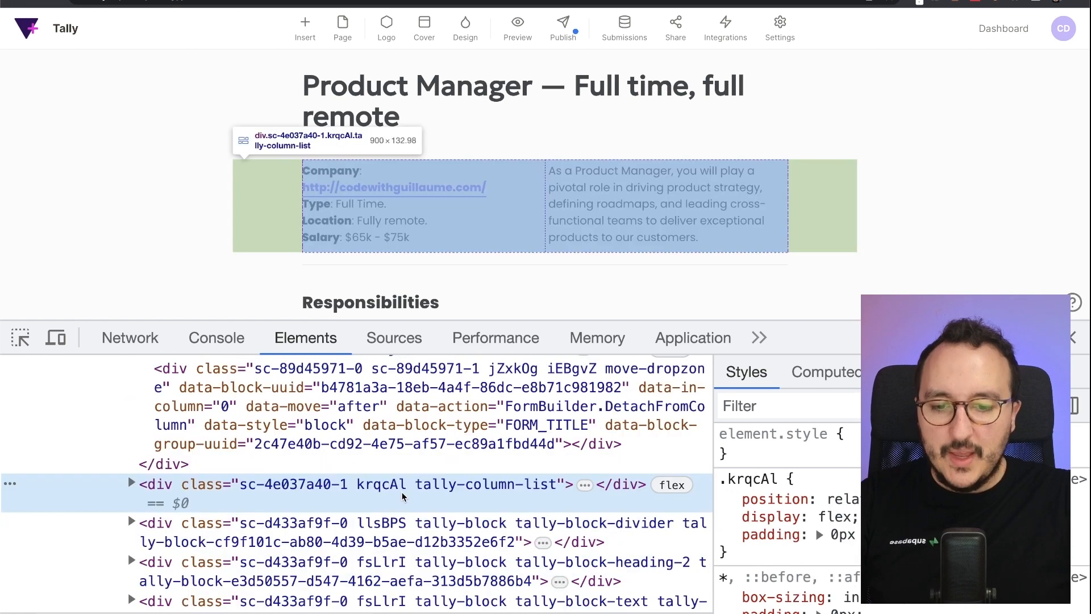
double_click(411, 486)
click(411, 485)
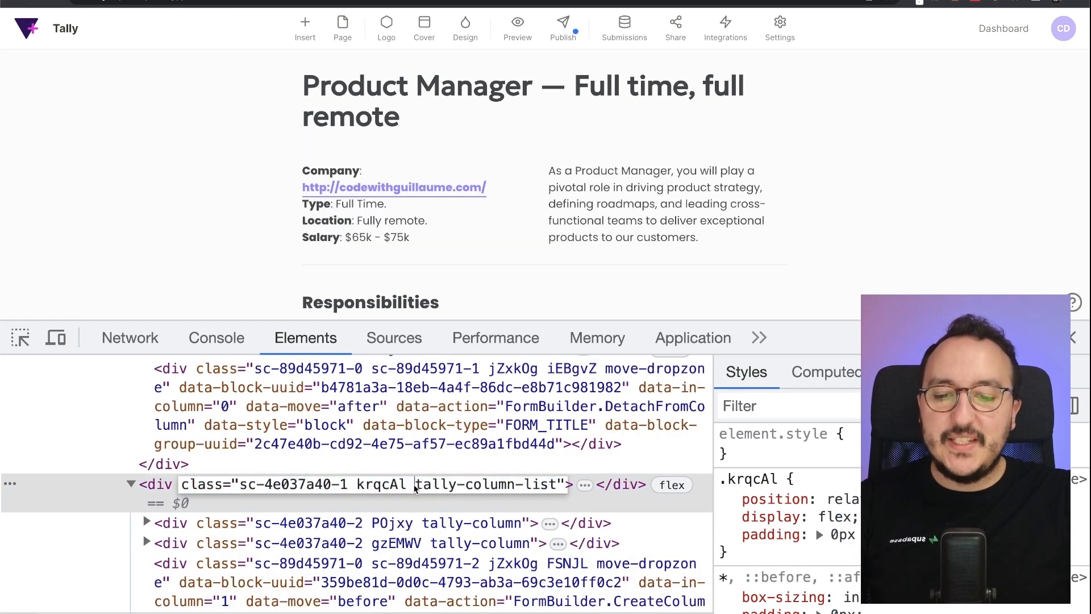
drag(415, 485, 560, 487)
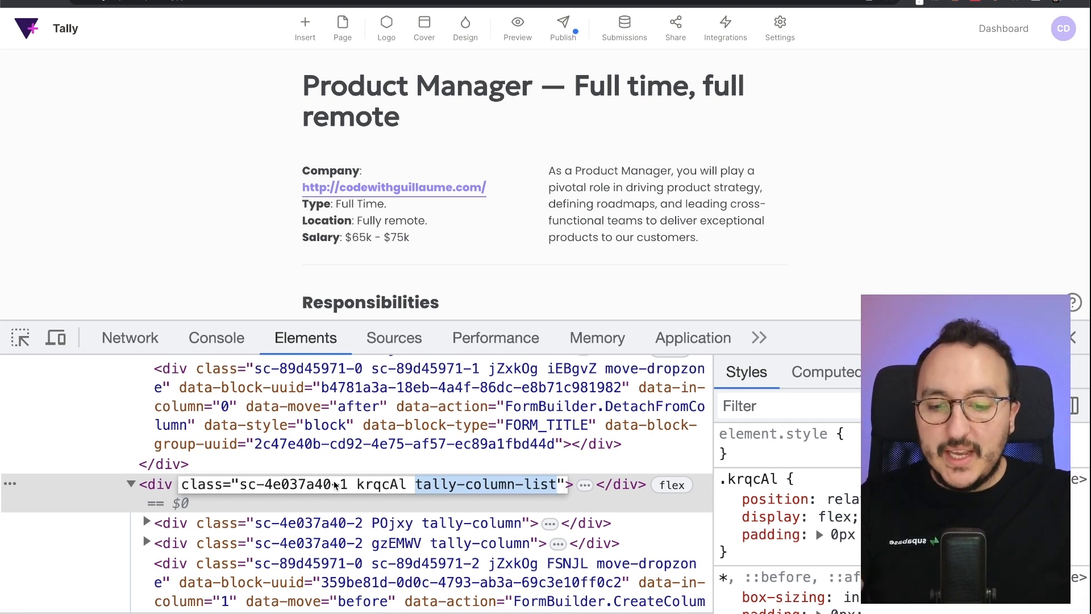
drag(340, 485, 248, 484)
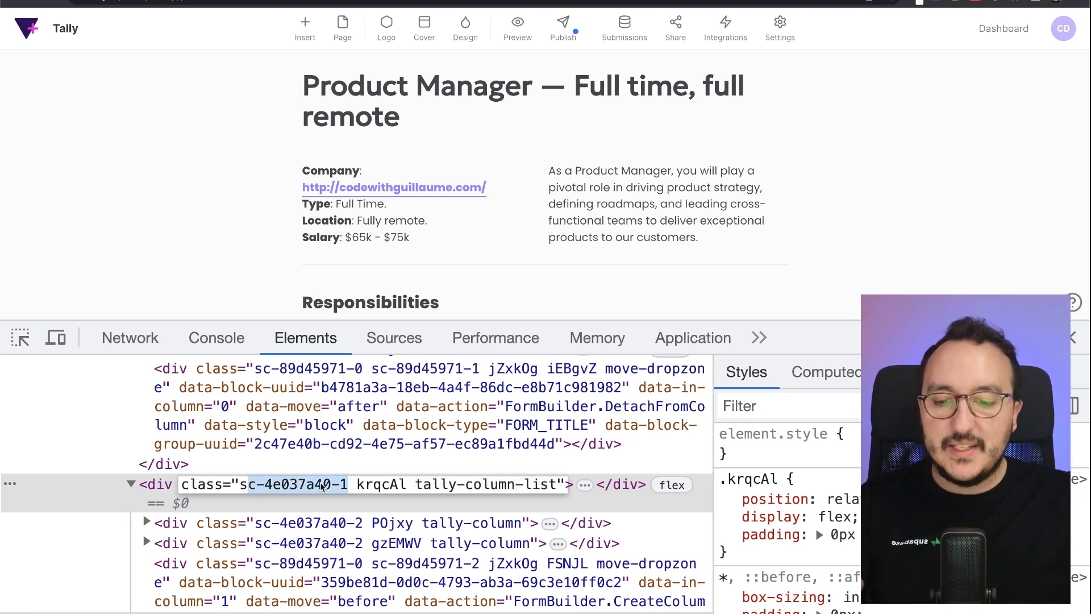
click(352, 489)
- Drill into the first column and select its text block's tally-block-text class
click(392, 510)
click(454, 504)
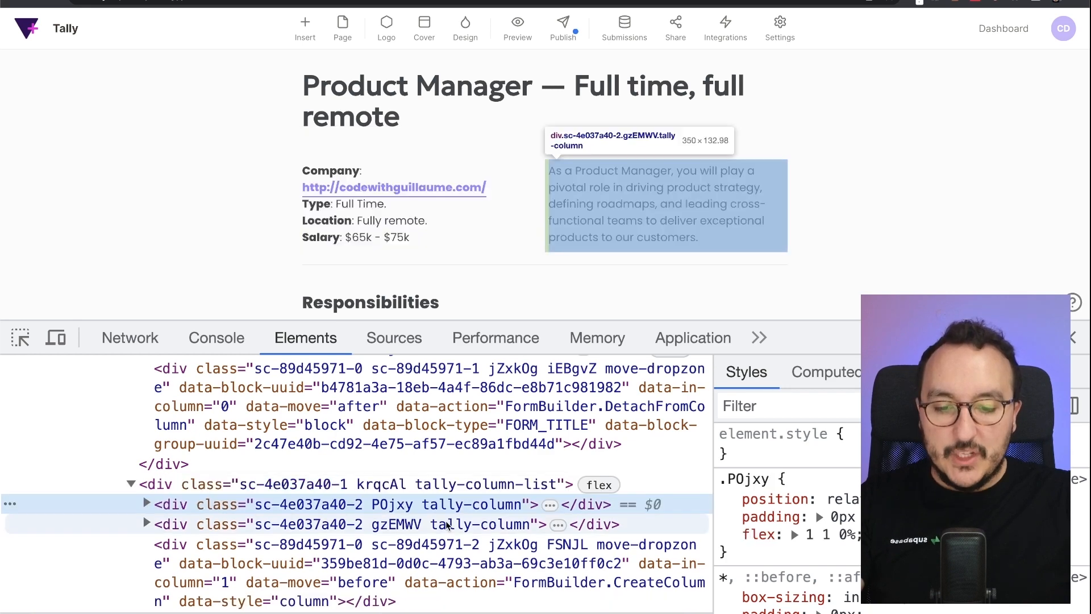
double_click(470, 505)
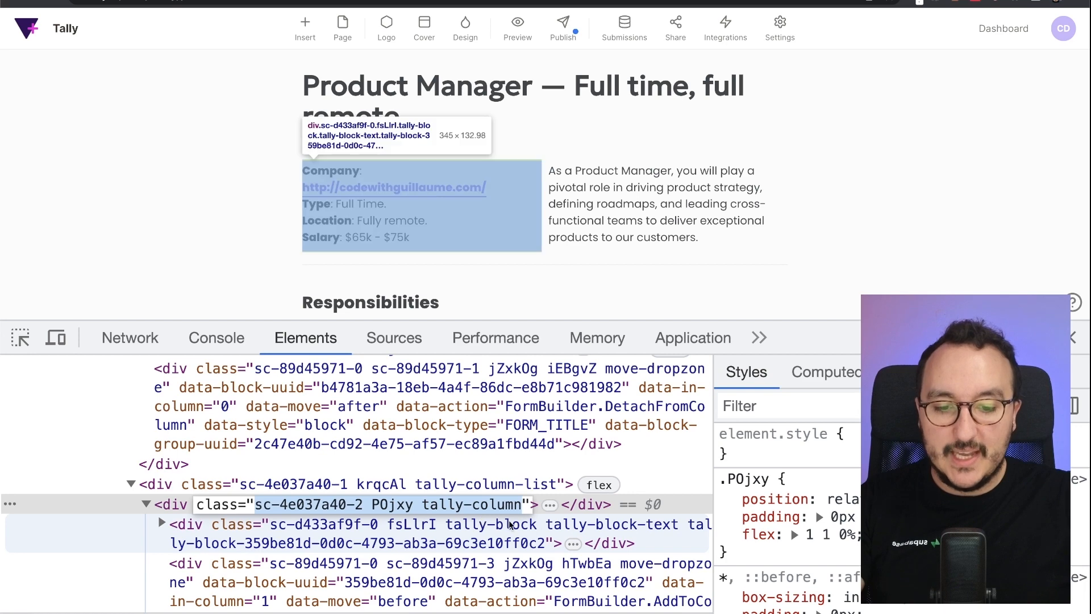
click(547, 526)
double_click(548, 527)
drag(547, 528, 677, 528)
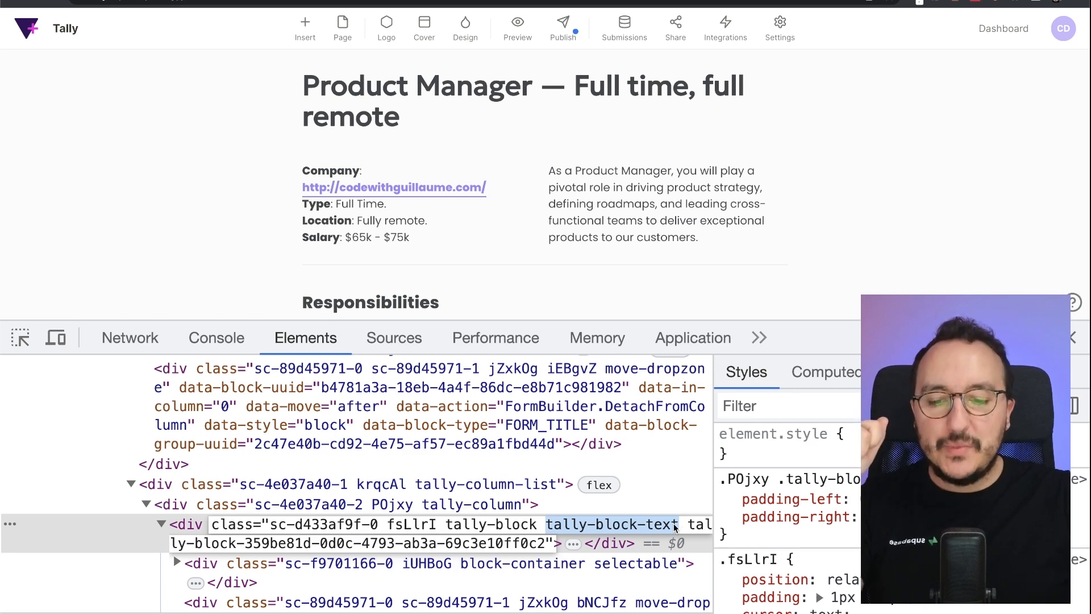
- Inspect the e-mail field block in DevTools and select its tally-block-input-email class name
scroll(319, 170, down, 5)
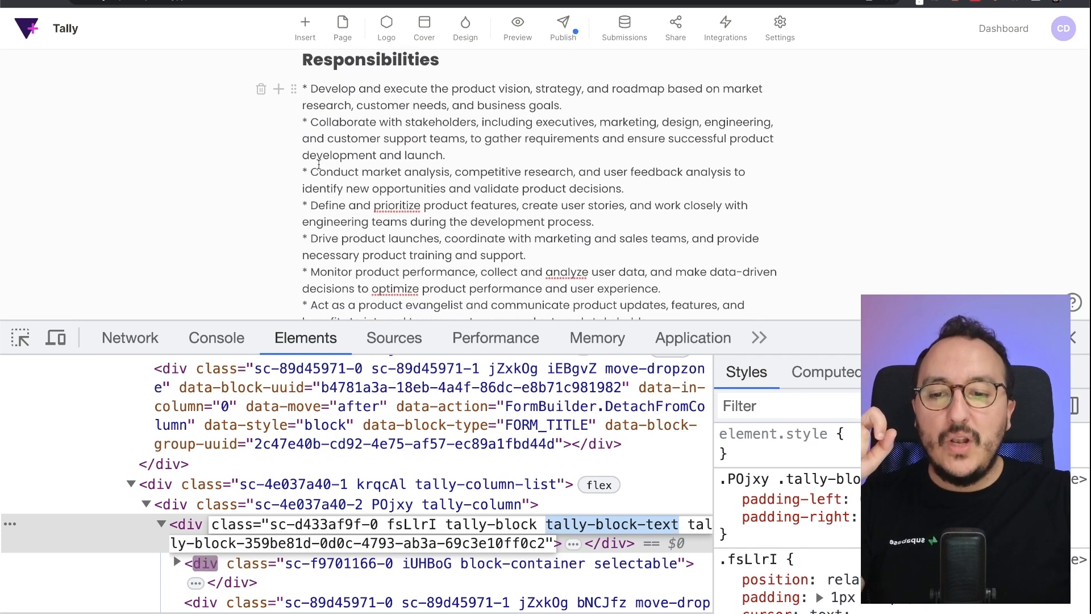
drag(319, 166, 709, 193)
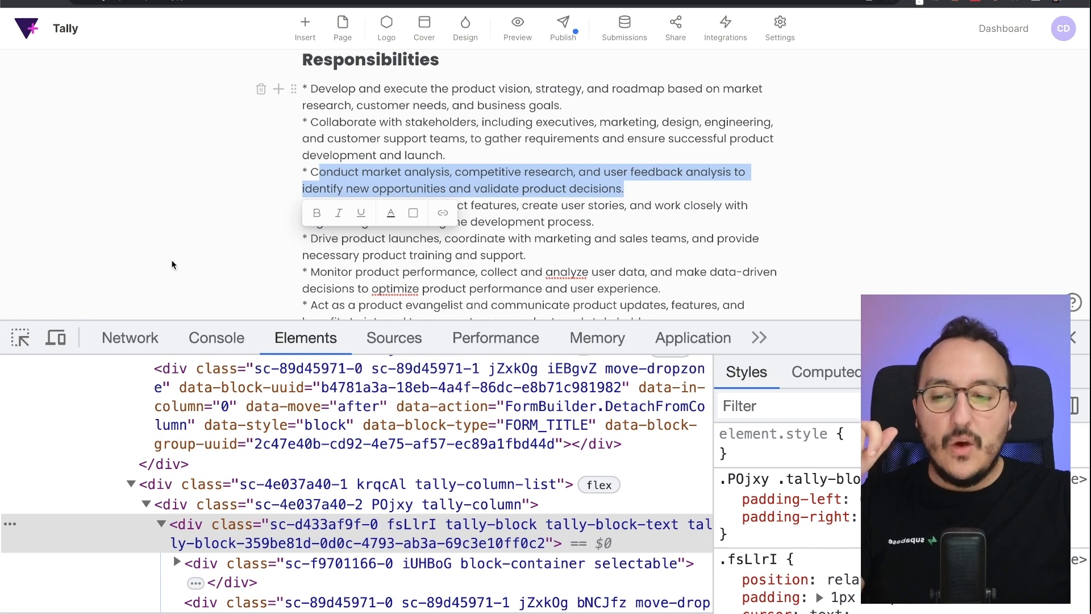
key(super+shift+c)
click(324, 176)
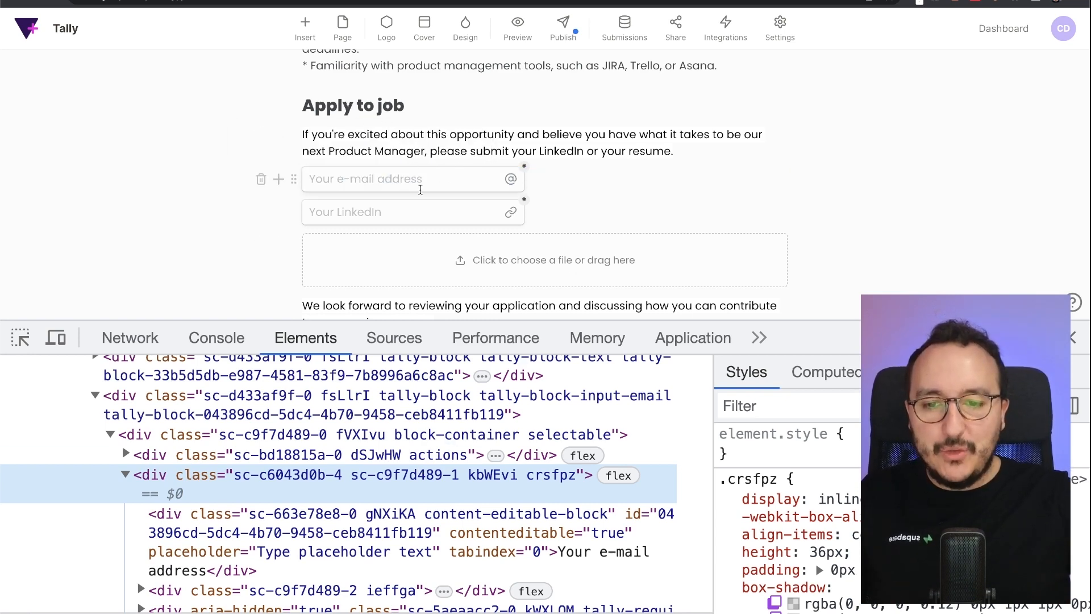
click(513, 396)
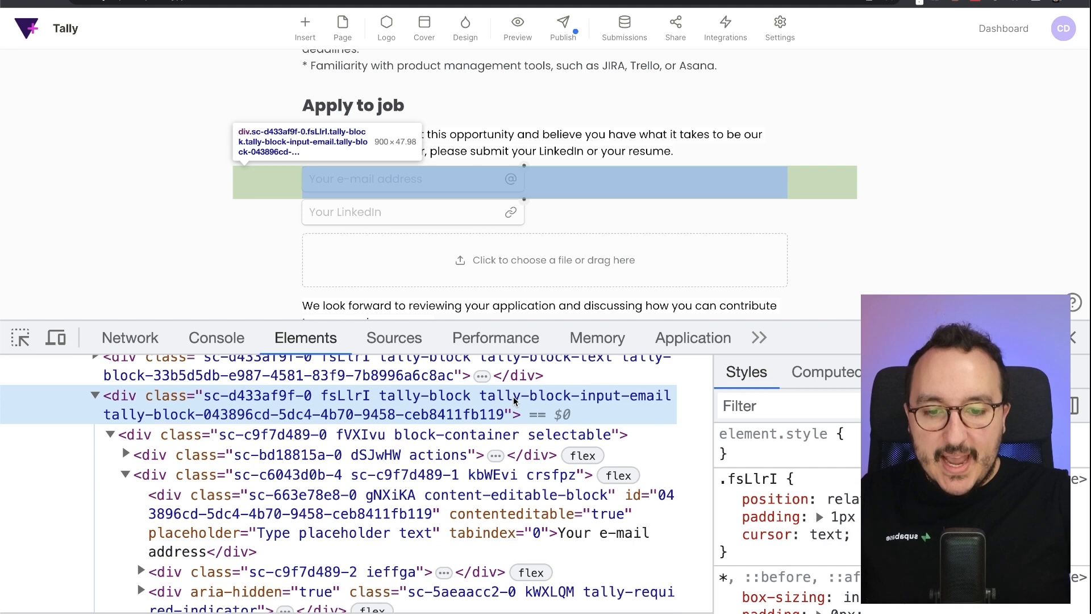
double_click(480, 397)
drag(479, 397, 662, 397)
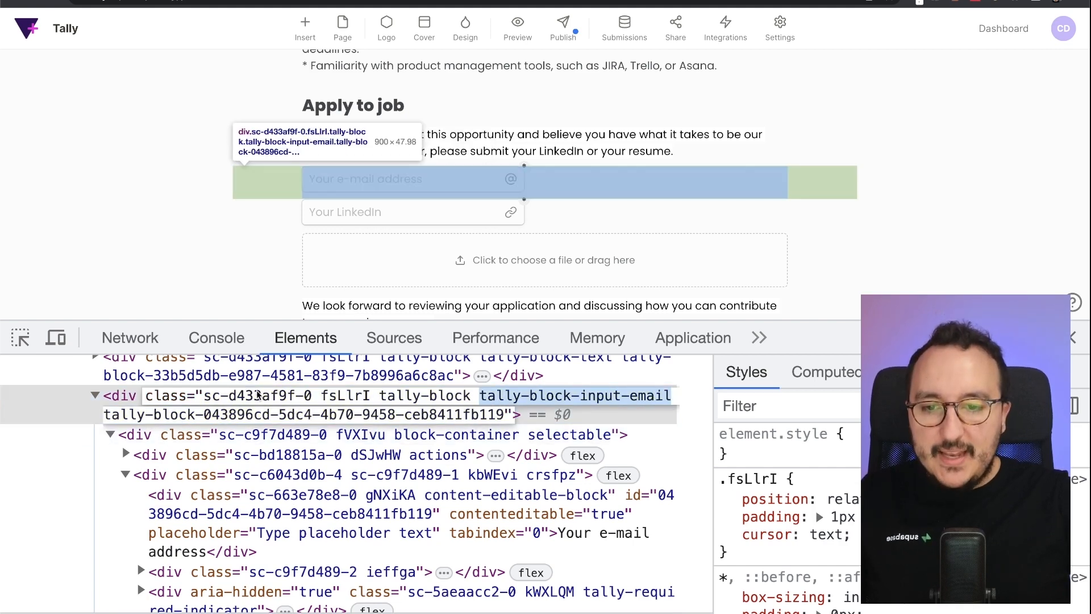
- Inspect the e-mail field's crsfpz wrapper div, open its class for editing, then reload the page
click(20, 339)
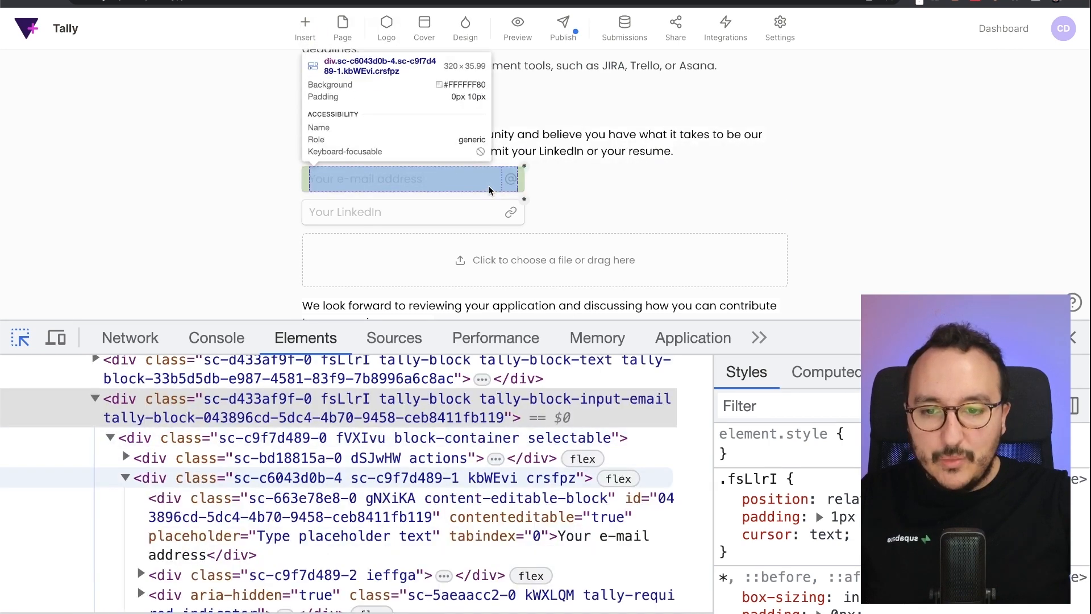
click(409, 179)
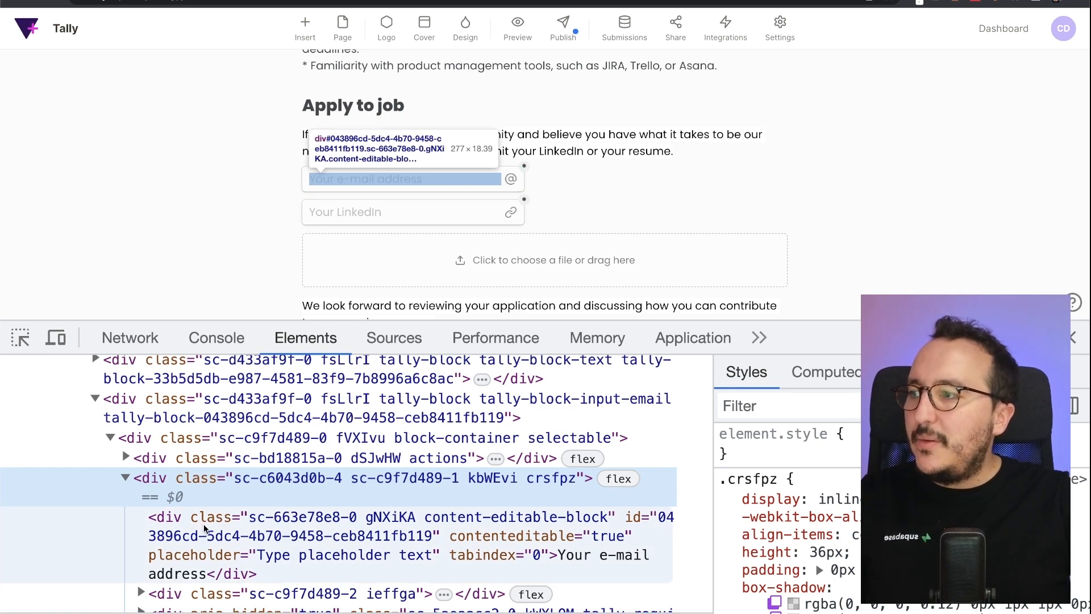
click(204, 524)
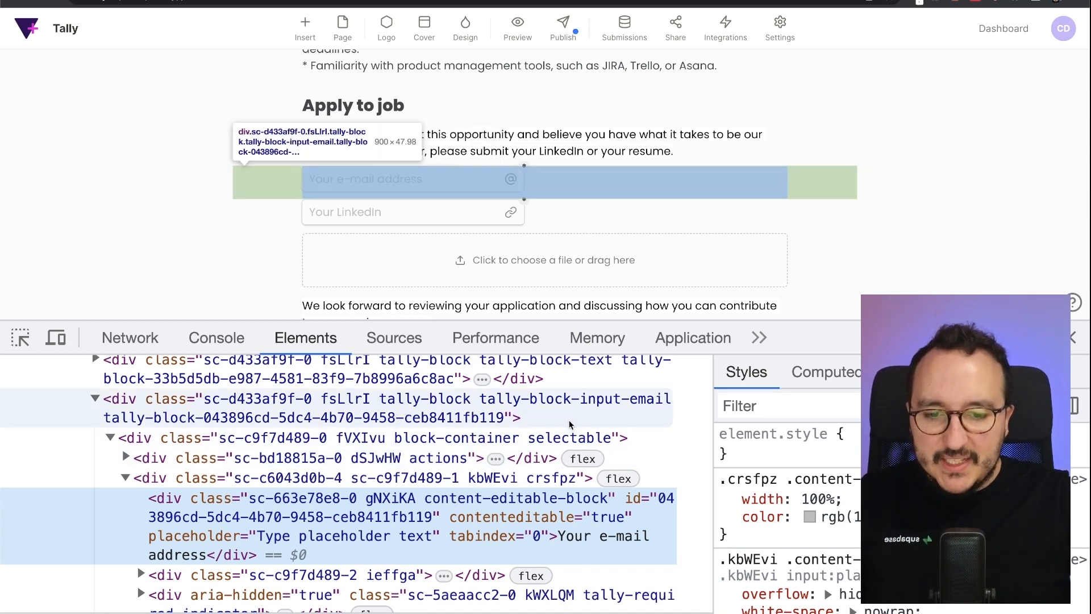
click(429, 477)
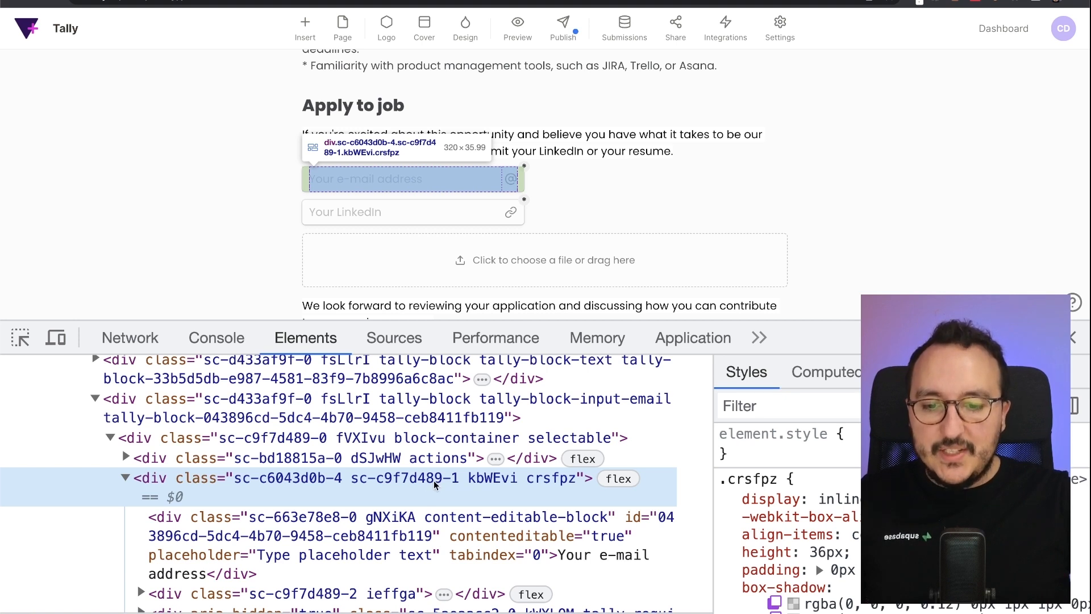
double_click(484, 479)
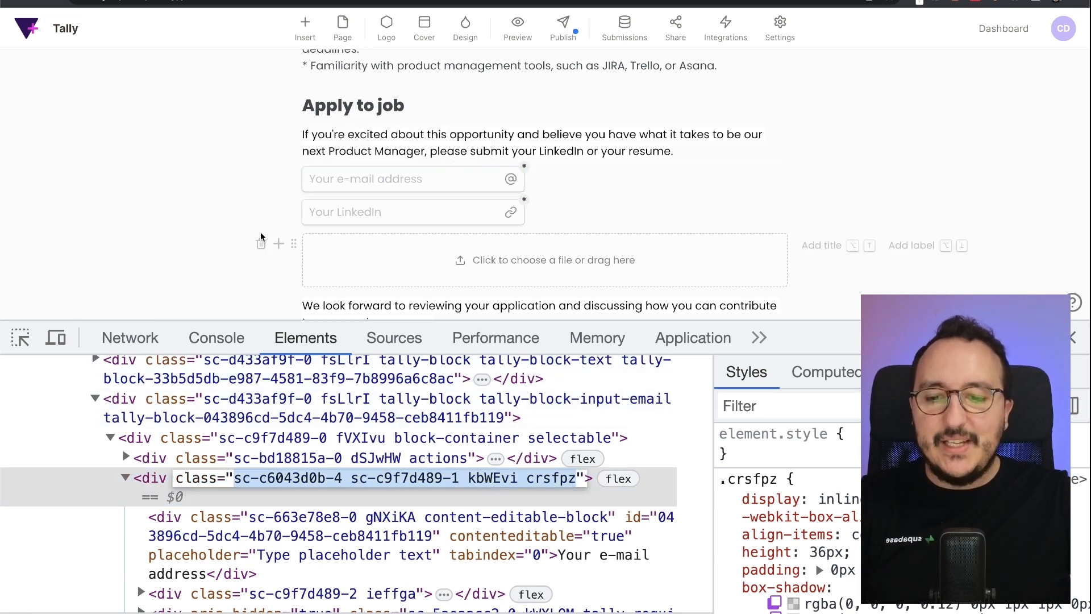
key(super+r)
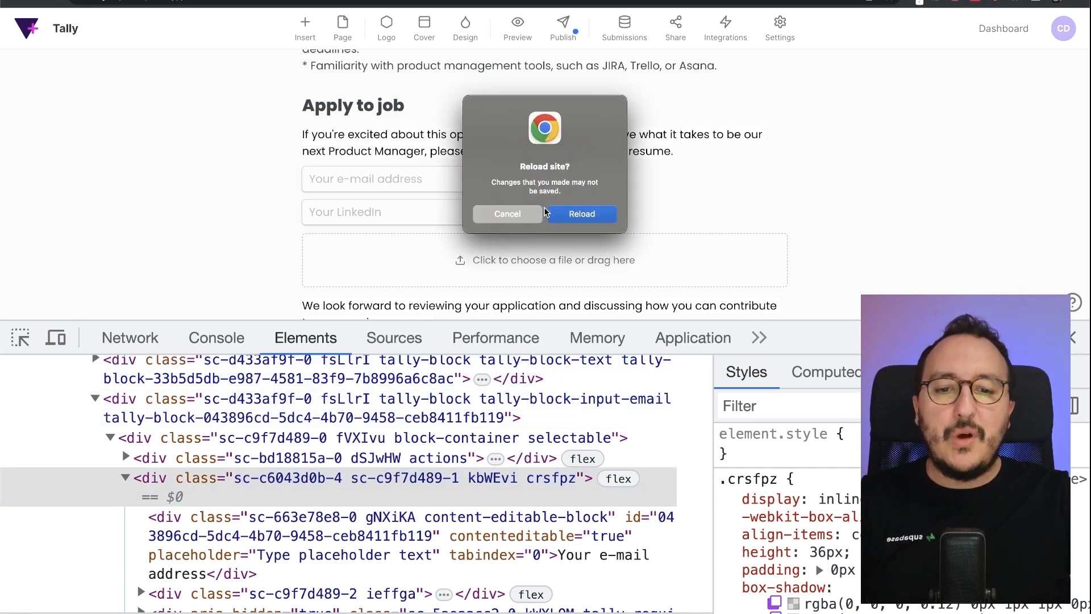
- Confirm the reload and reselect the e-mail field wrapper's class value in DevTools
click(561, 214)
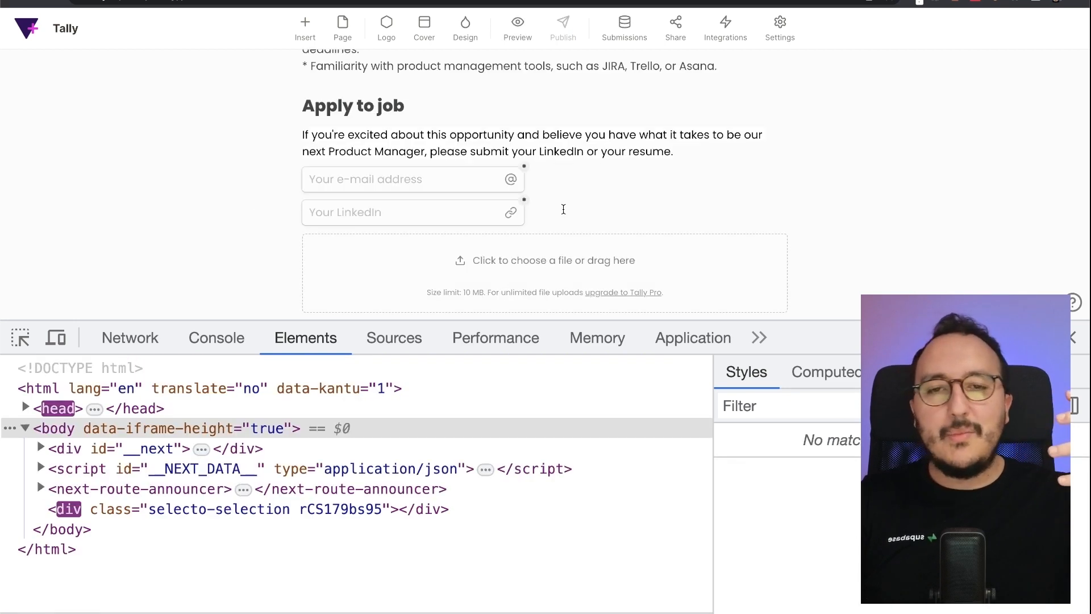
click(19, 337)
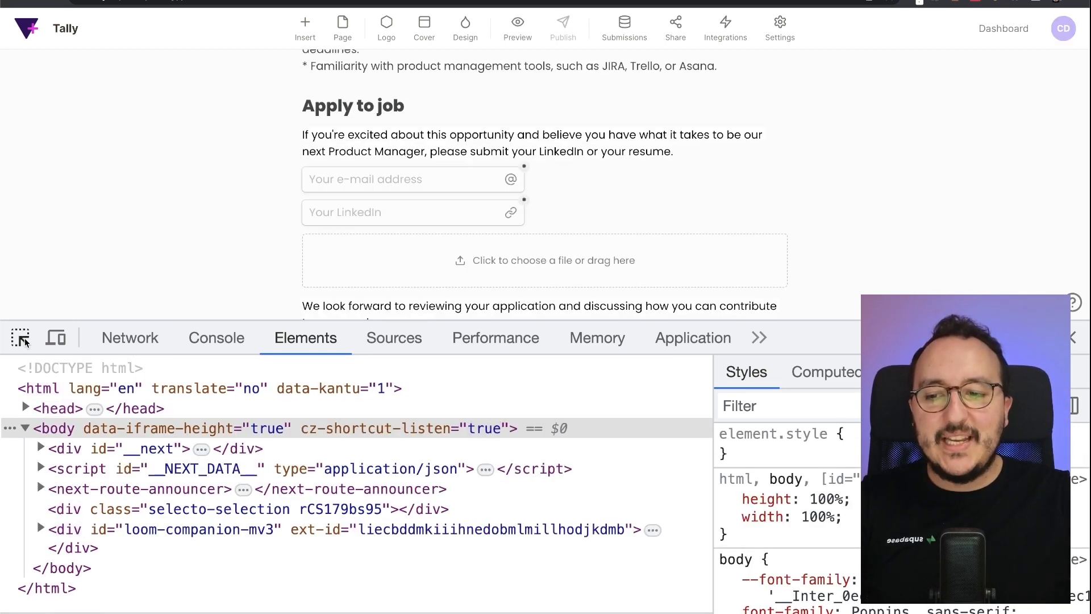
click(417, 185)
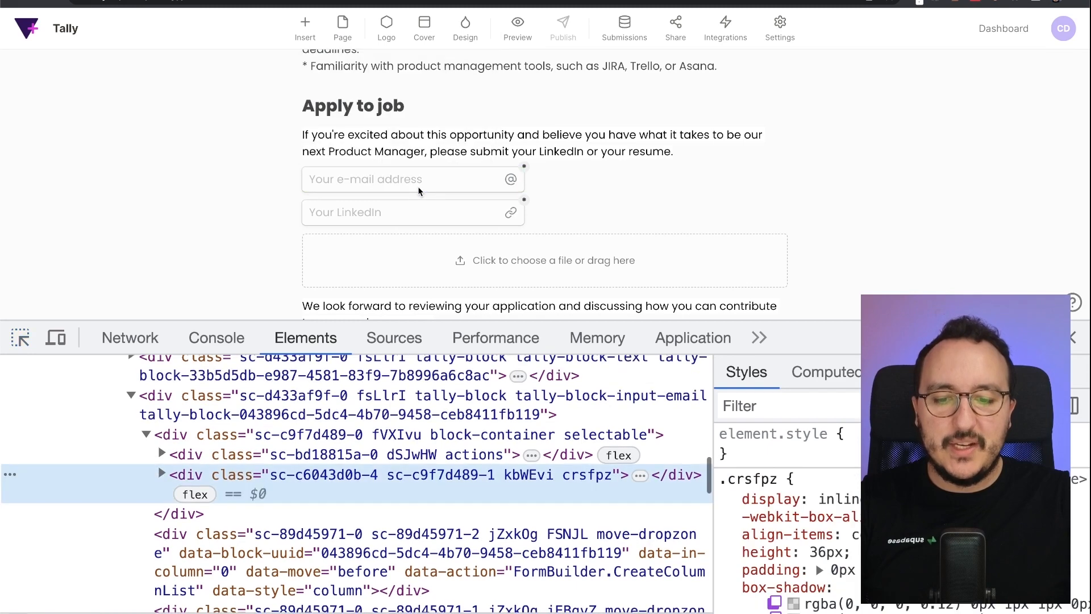
double_click(493, 477)
key(End)
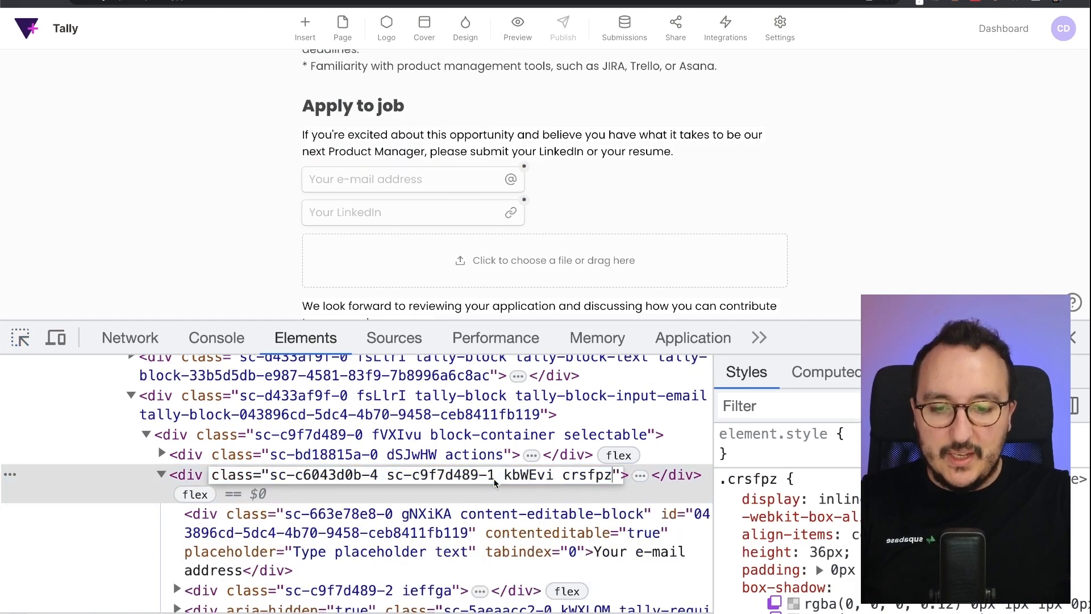
key(super+a)
key(Right)
key(super+a)
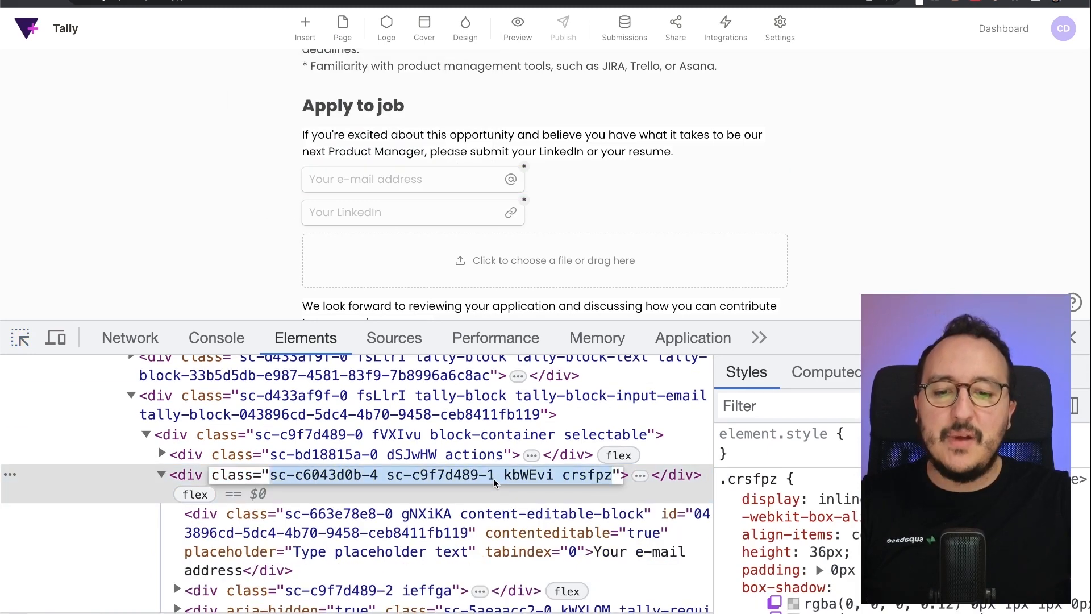
key(Right)
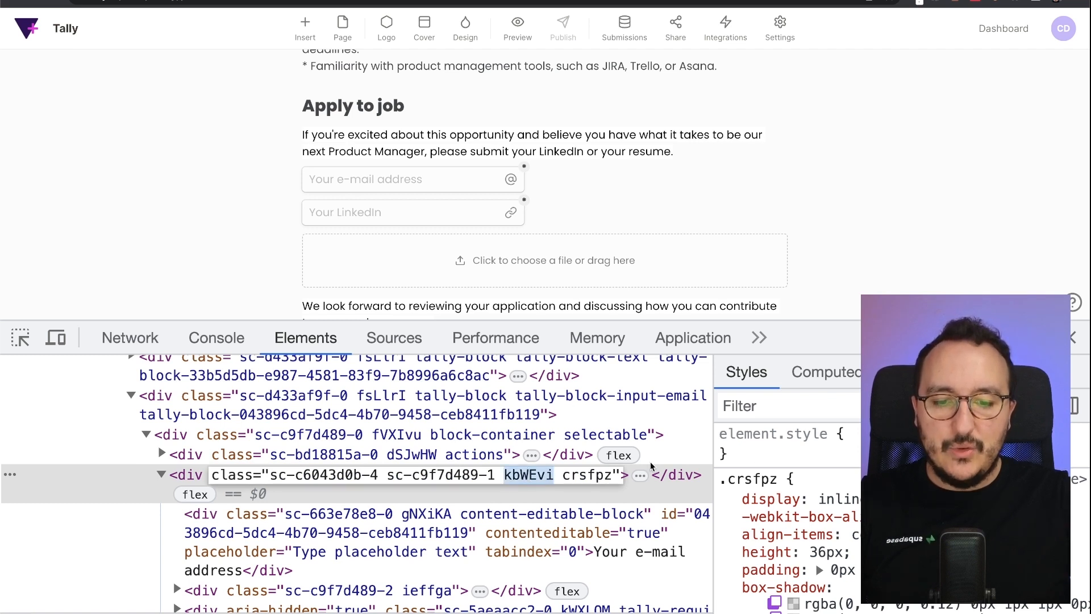
- Give the e-mail field wrapper an inline border of 1px solid red, then open Design
click(742, 453)
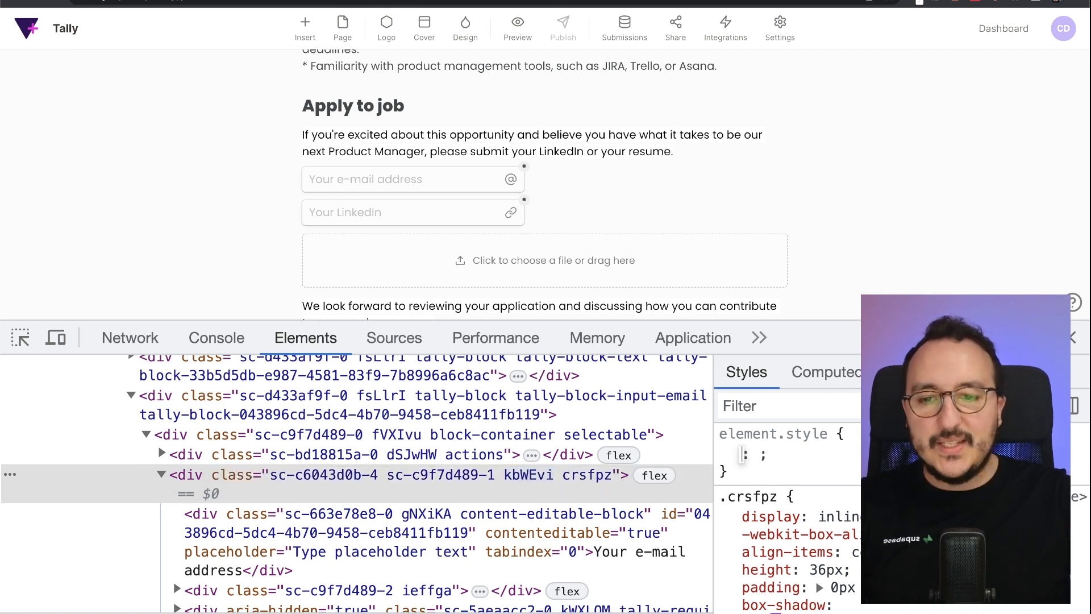
text(border)
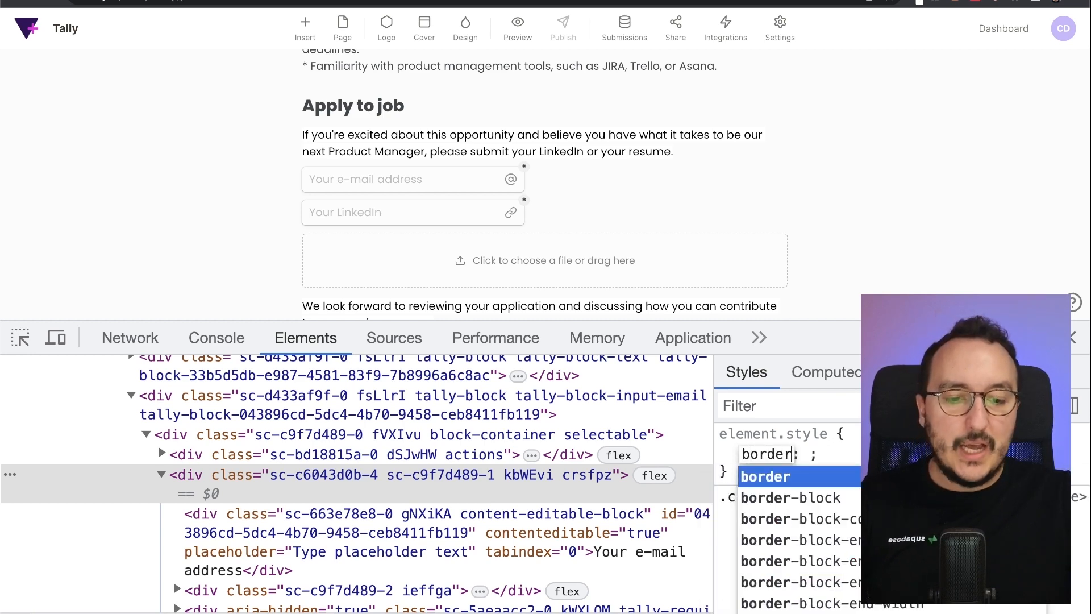
key(Tab)
text(1px s)
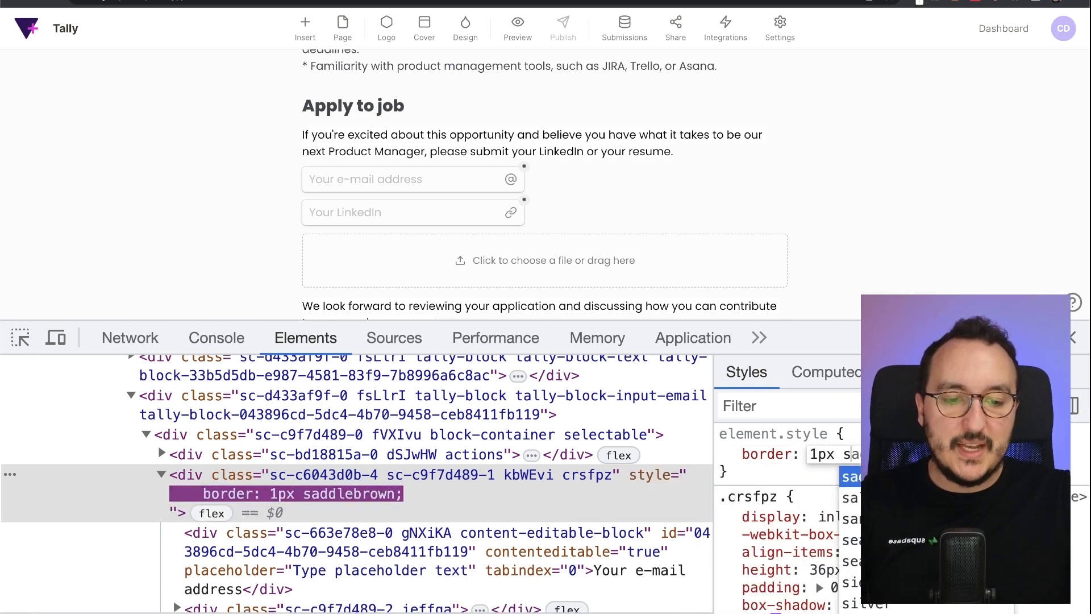
text(olid red)
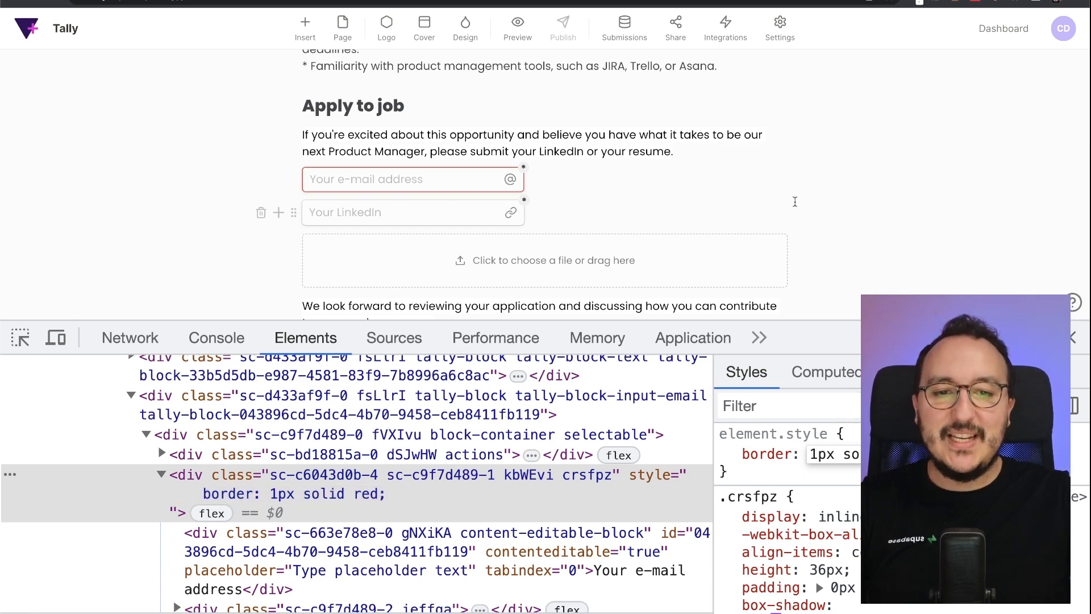
click(466, 29)
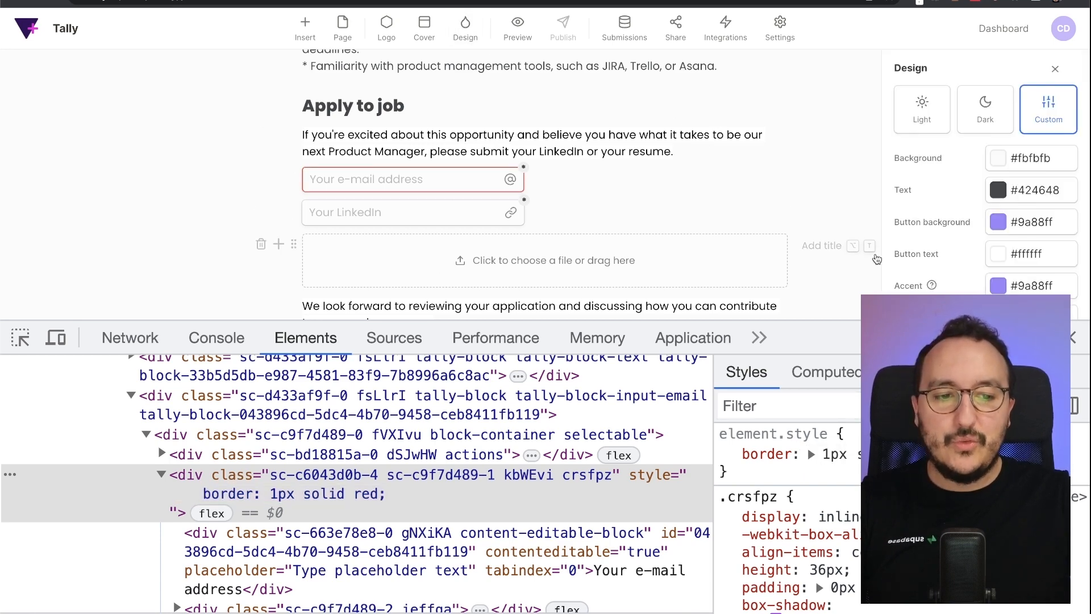
- Close DevTools and insert blank lines below the button rule in the Custom CSS
click(1073, 338)
drag(1086, 295, 663, 295)
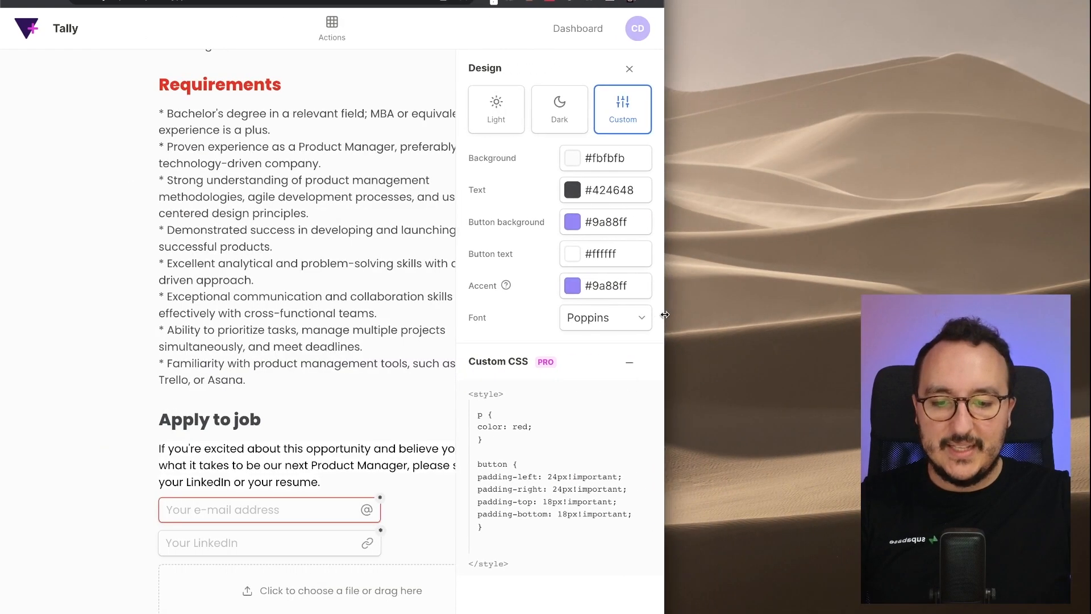
click(504, 542)
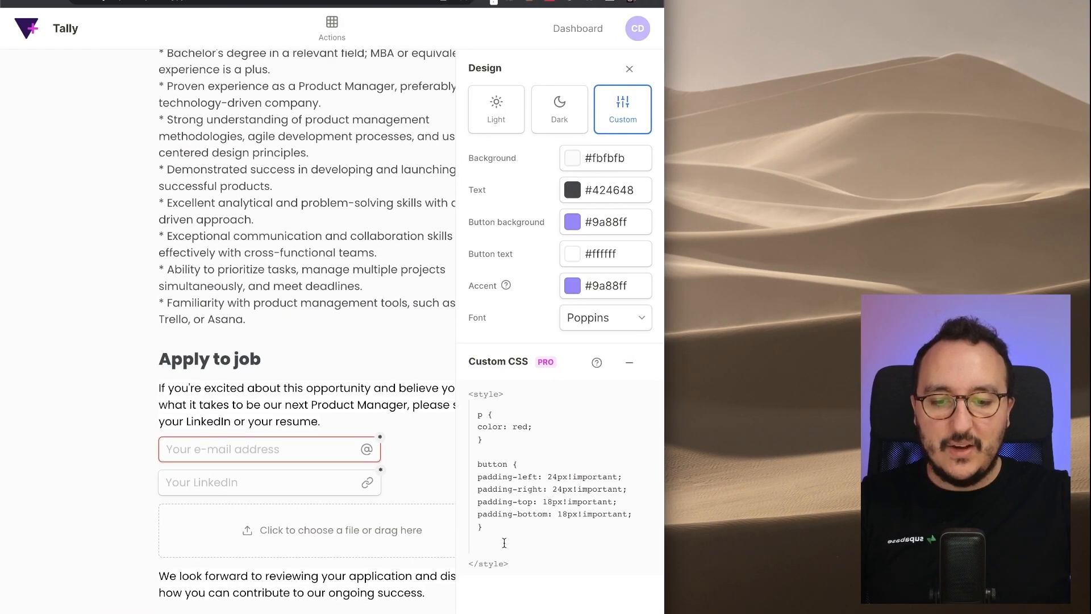
key(Return)
key(Return)
scroll(344, 346, down, 2)
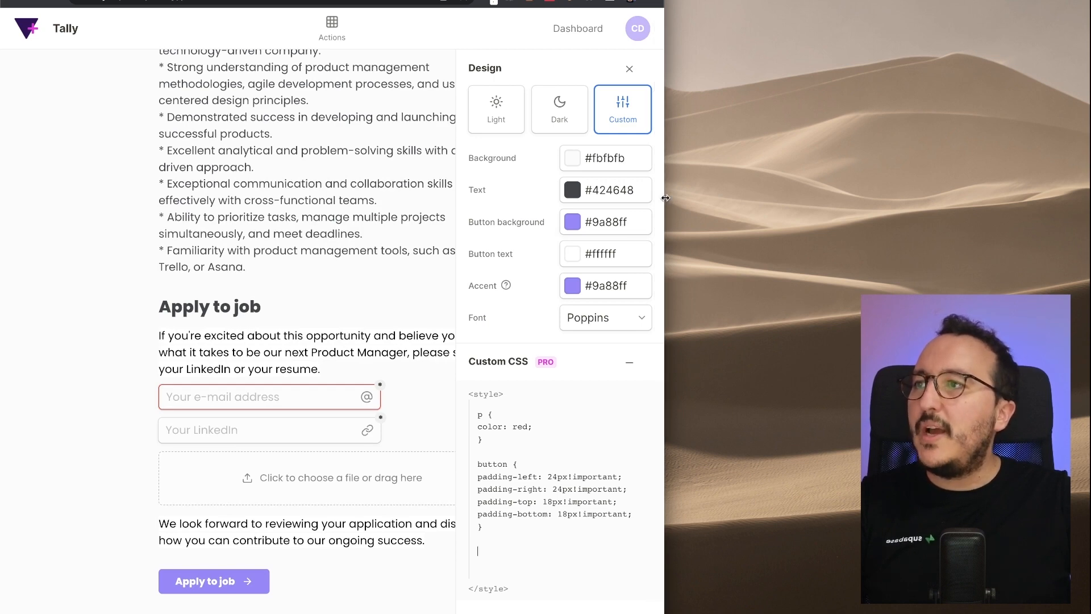
drag(664, 197, 864, 198)
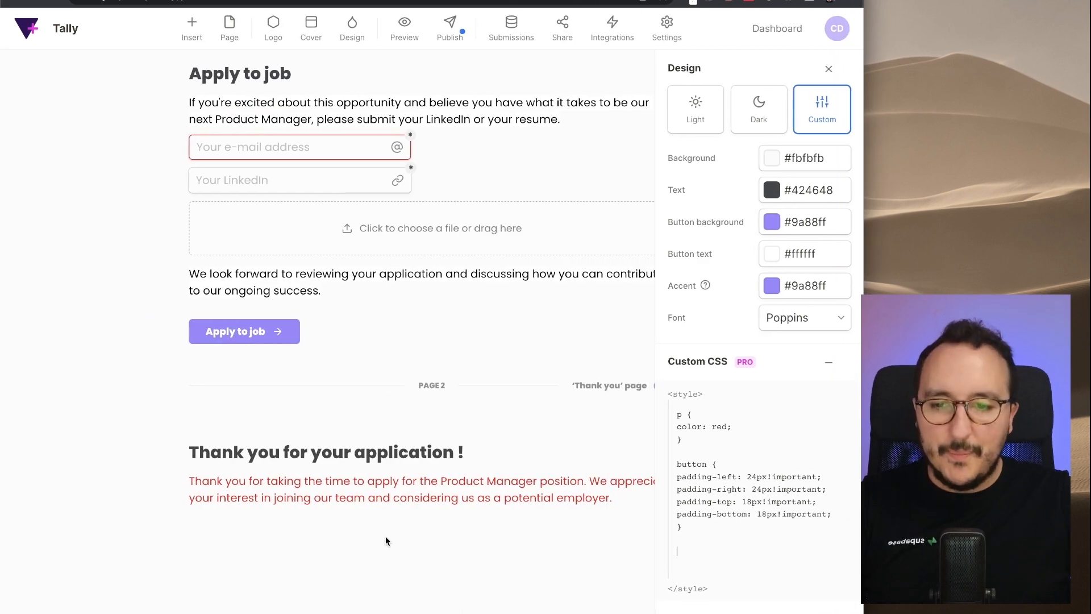
scroll(341, 273, up, 1)
- Inspect the LinkedIn field, copy its class name sc-c6043d0b-4, and close DevTools
key(super+alt+i)
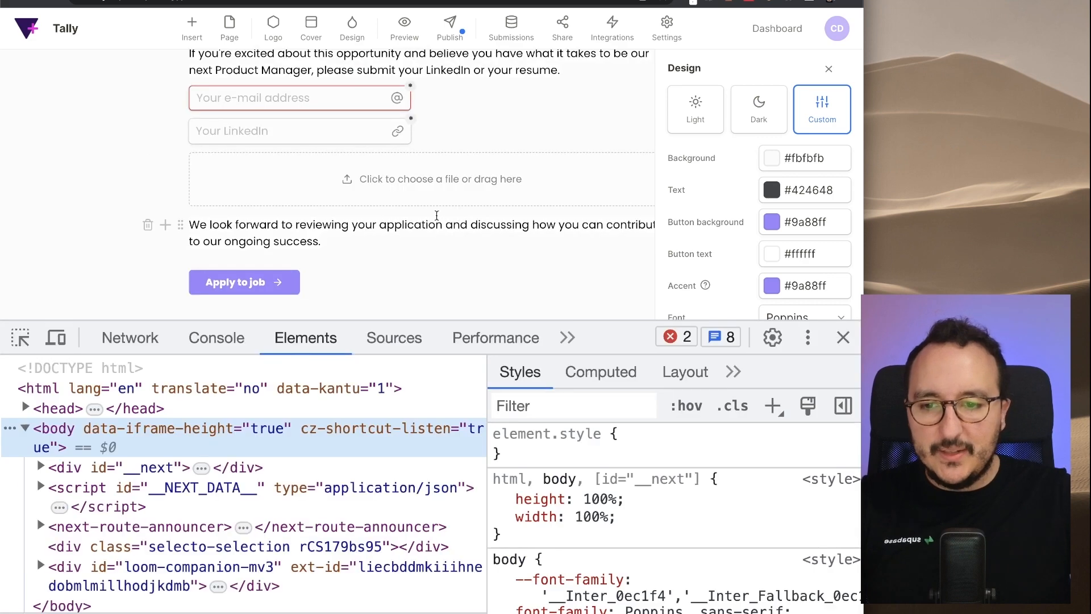
key(super+shift+c)
click(248, 147)
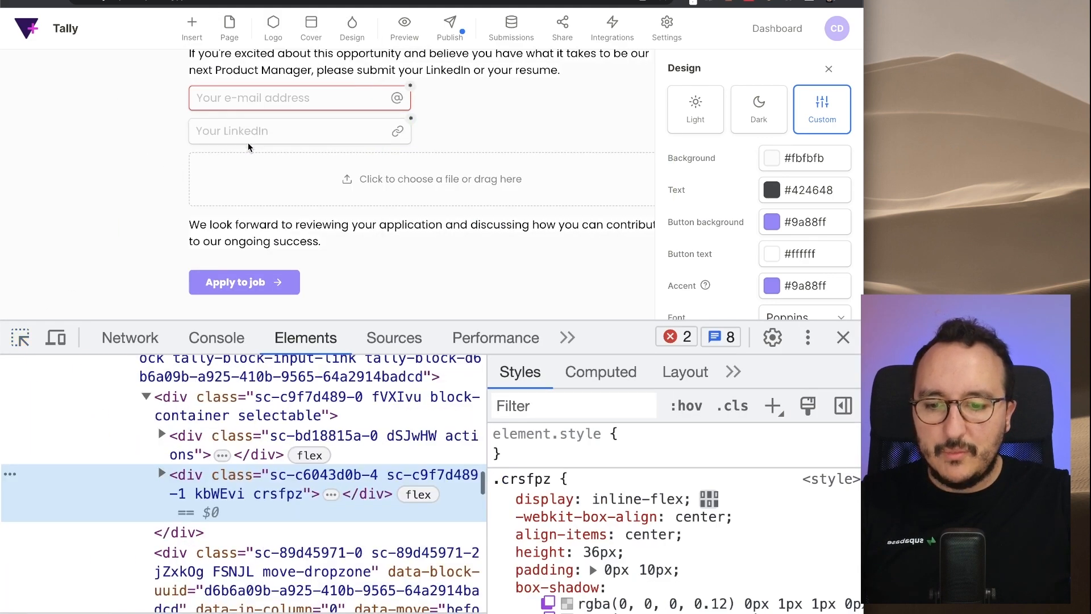
double_click(284, 493)
double_click(233, 495)
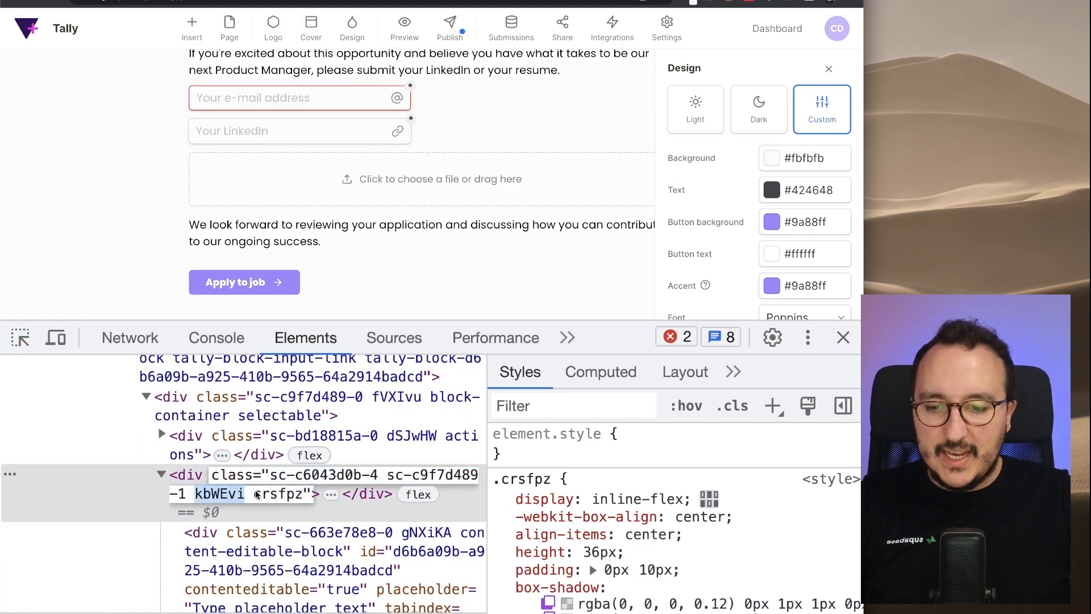
drag(377, 476, 269, 476)
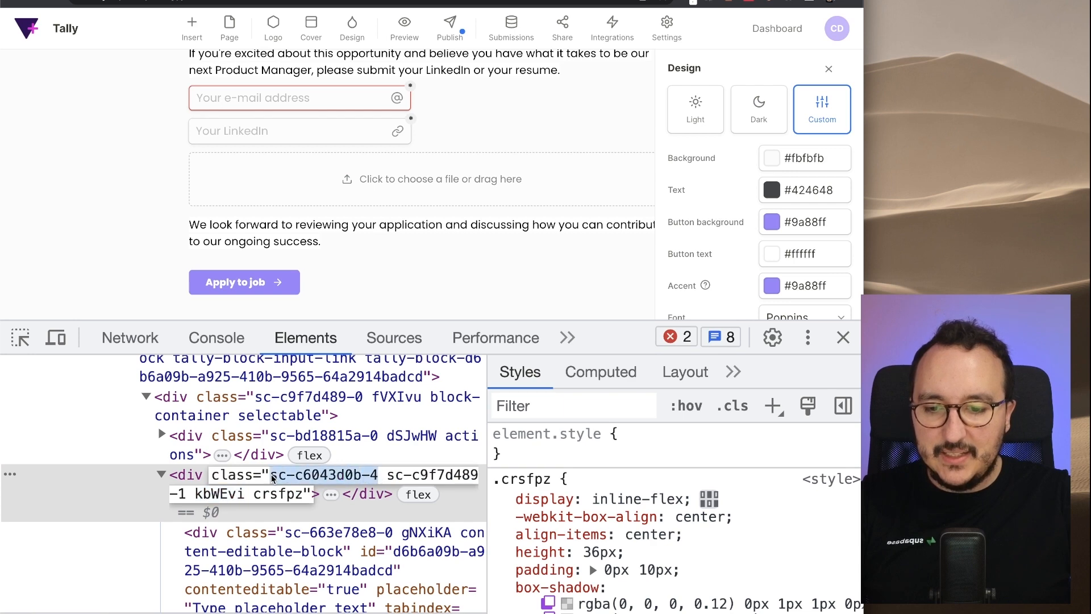
key(Escape)
click(843, 337)
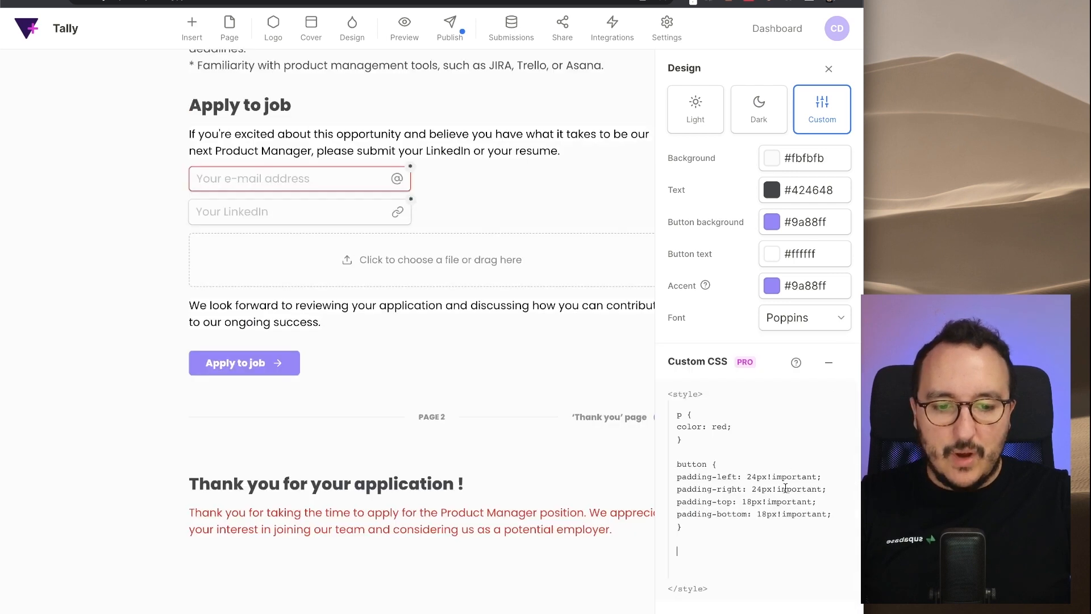
- Write the rule .sc-c6043d0b-4 { border: 1px solid yellow; } in the Custom CSS
click(745, 547)
text(.)
key(ctrl+v)
text({)
key(Return)
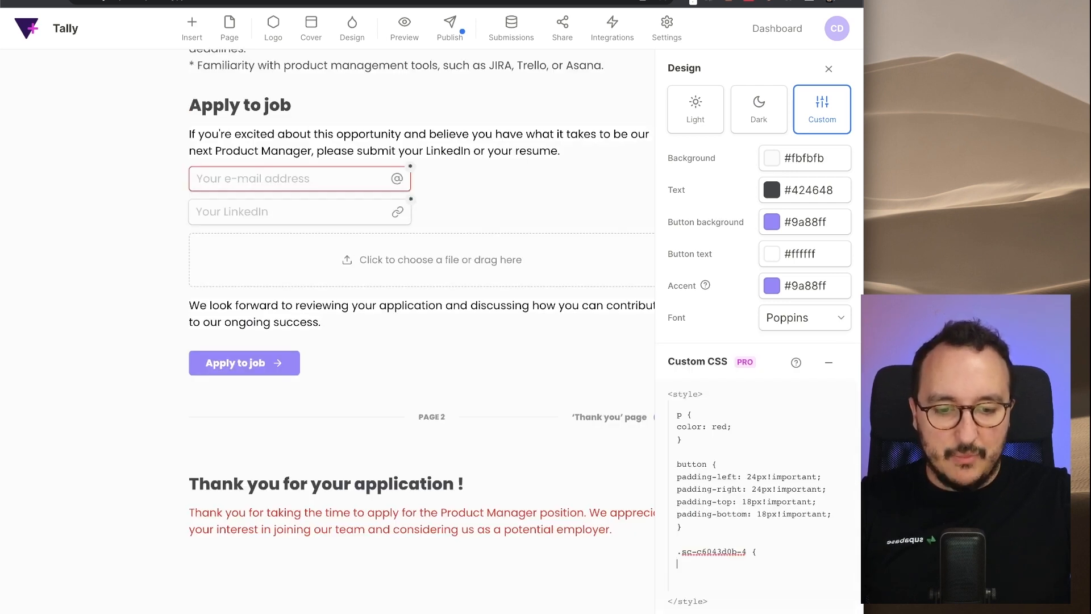
key(Return)
text(})
key(Up)
text(border:)
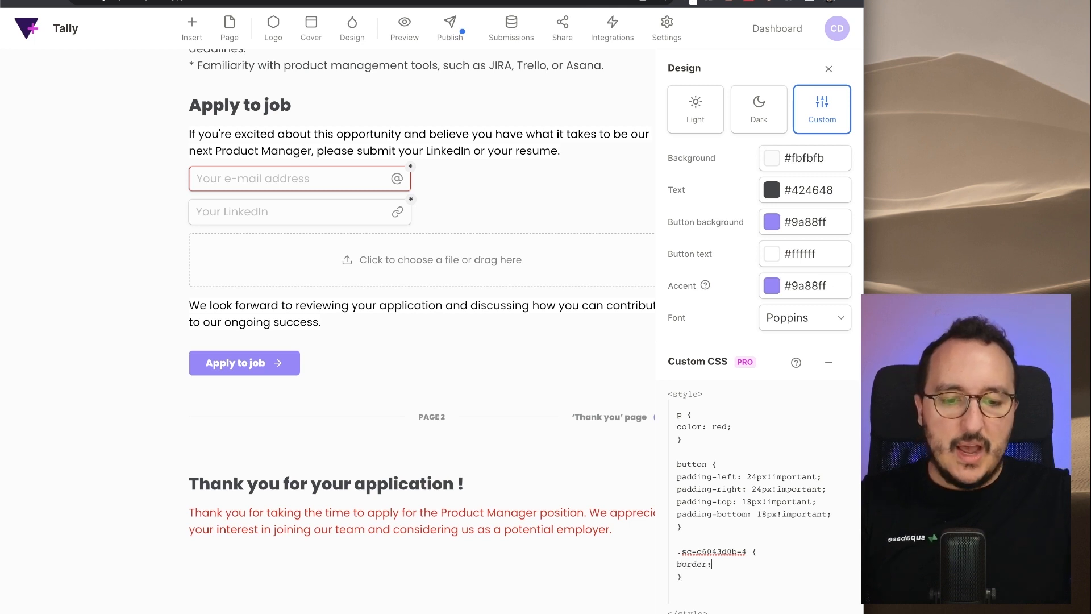
text( 1px solid yellow)
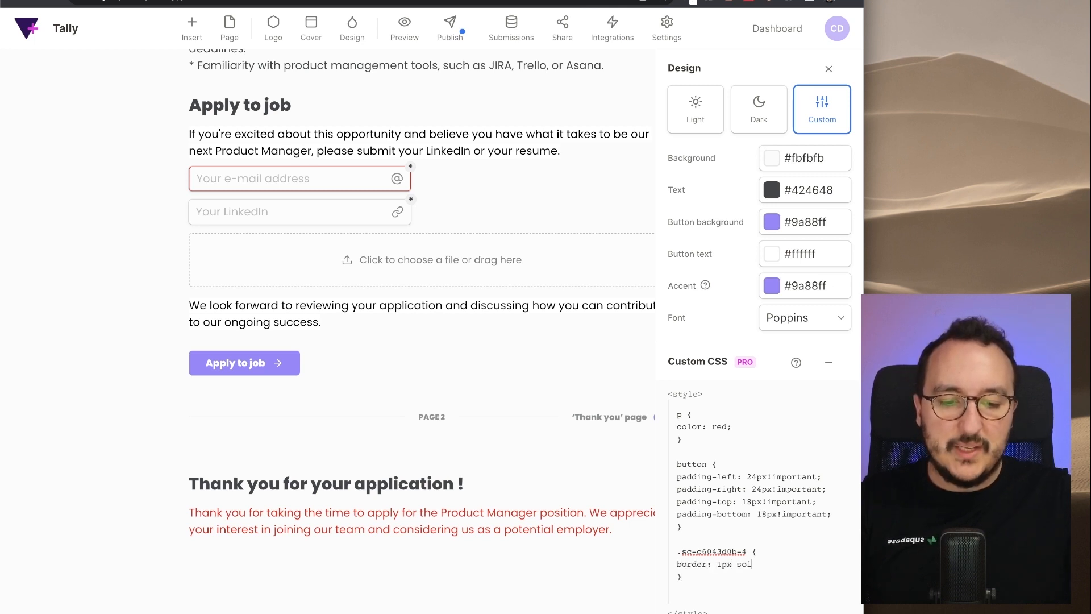
text(;)
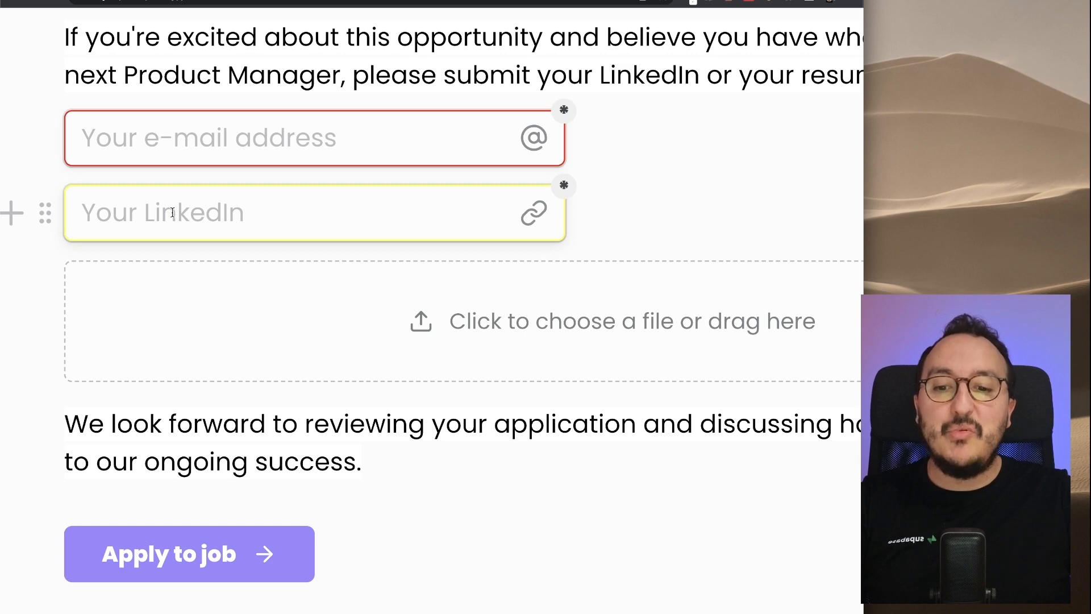
- Review the p and button rules in the Custom CSS, then restore the browser to full width
scroll(172, 213, down, 5)
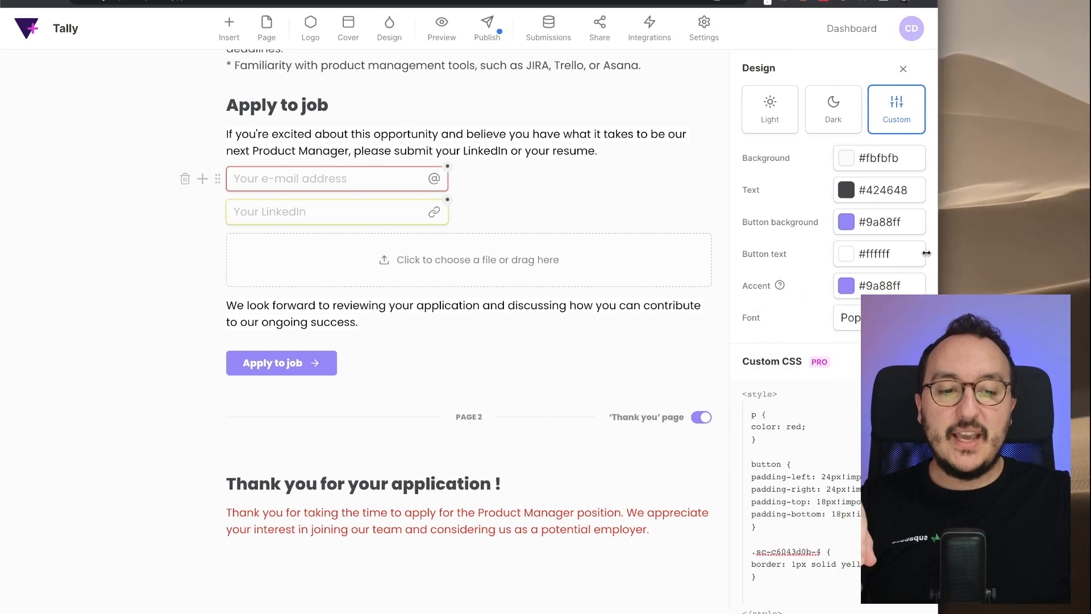
drag(1090, 265, 852, 265)
scroll(752, 424, down, 2)
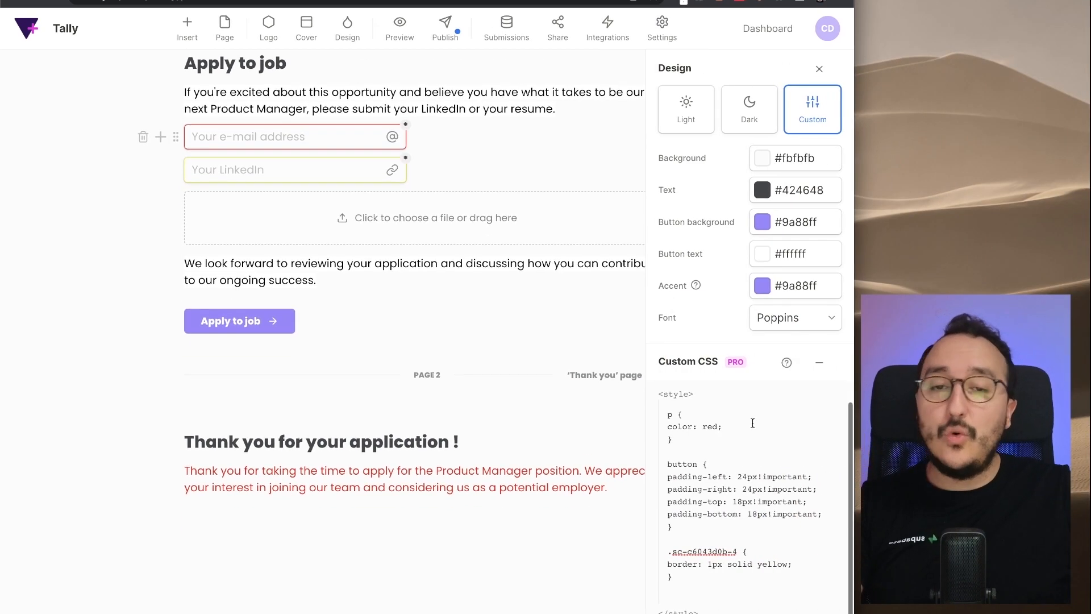
click(678, 419)
drag(679, 419, 694, 541)
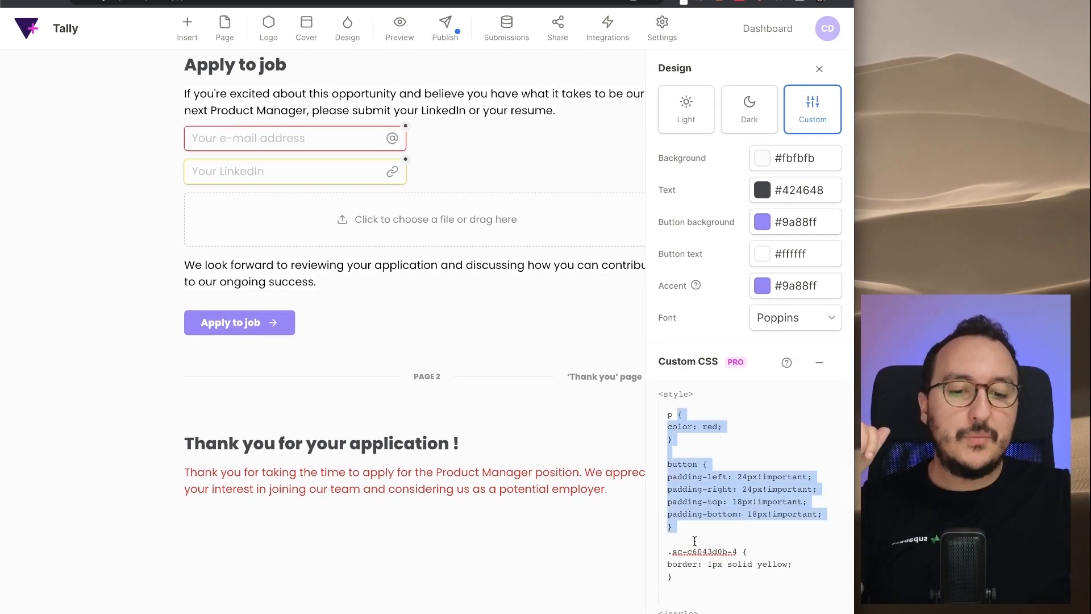
click(695, 541)
scroll(492, 342, up, 20)
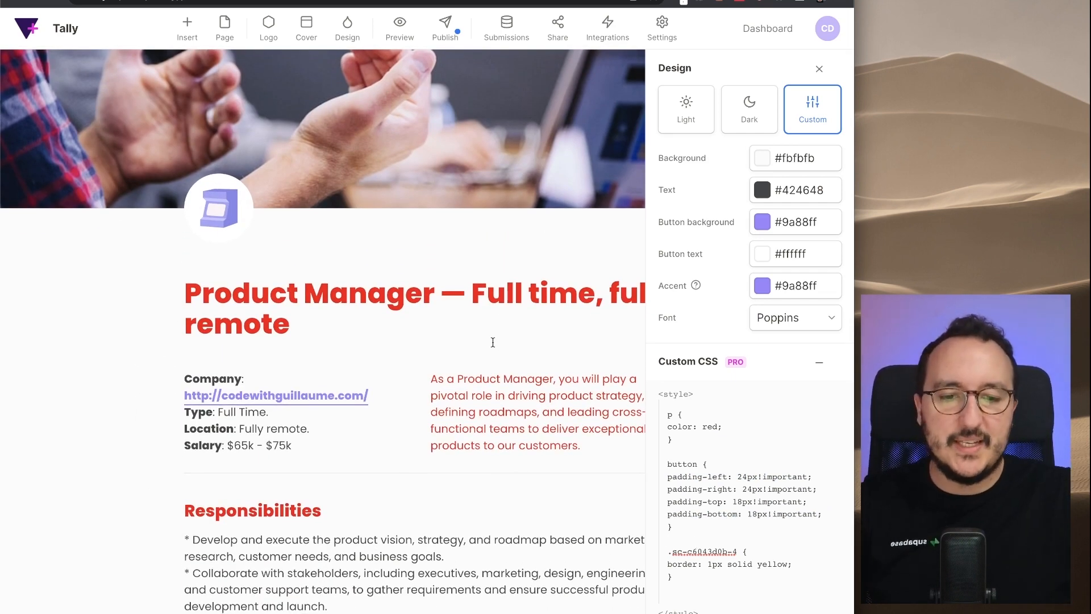
drag(852, 209, 1089, 208)
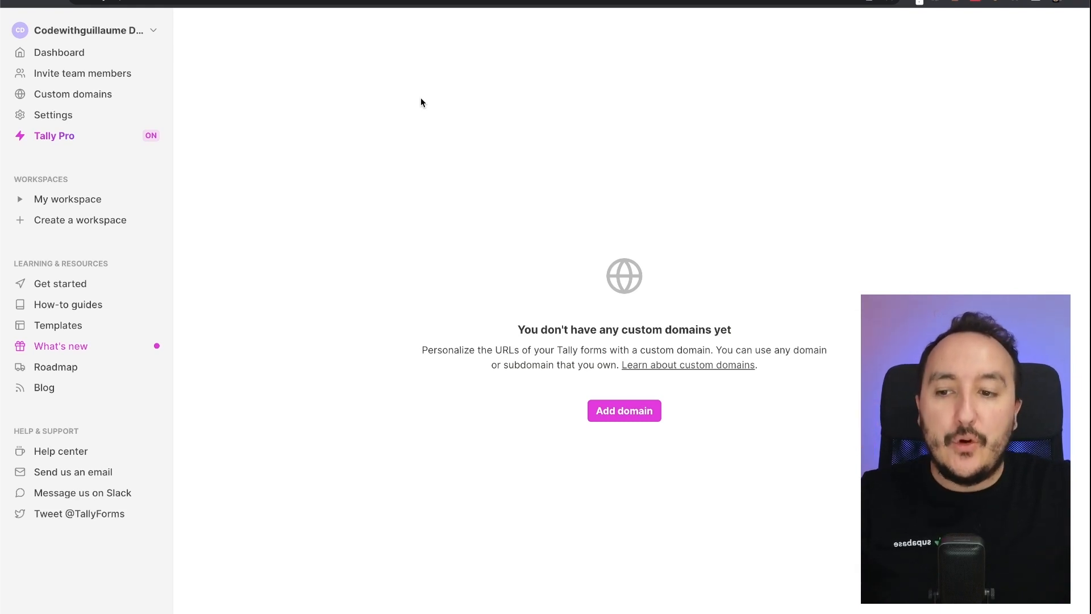
- Add the custom domain form.codewithguillaume.com
click(630, 415)
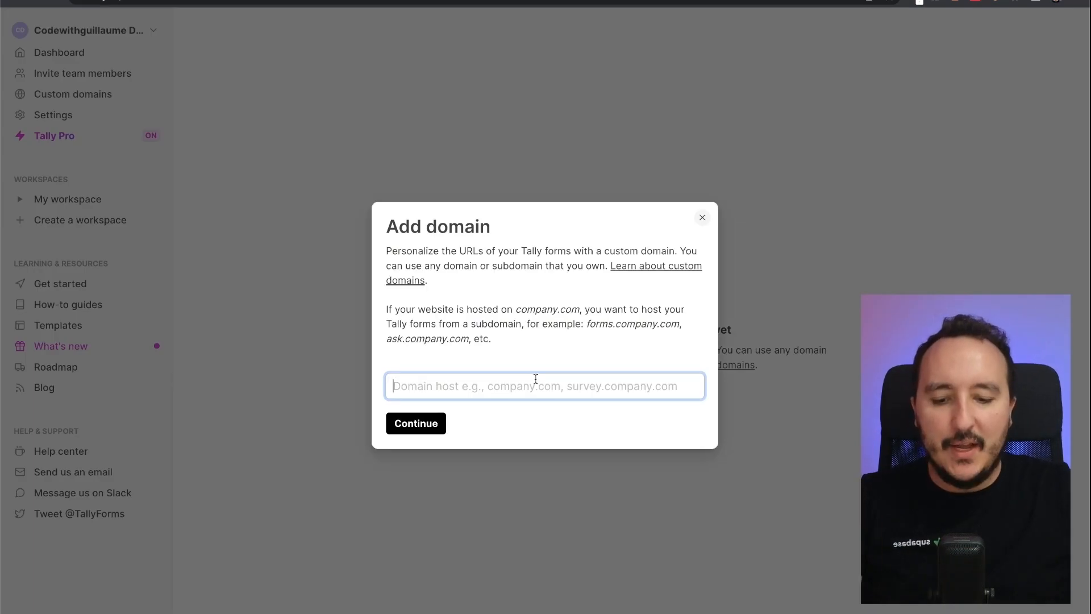
text(form.codewithgu)
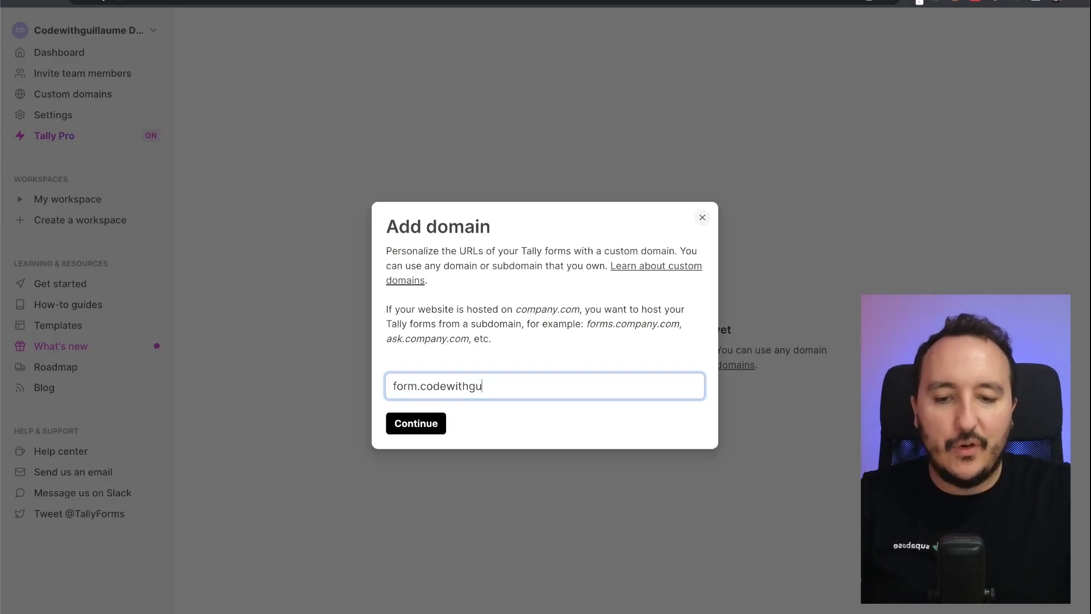
text(illaume.co)
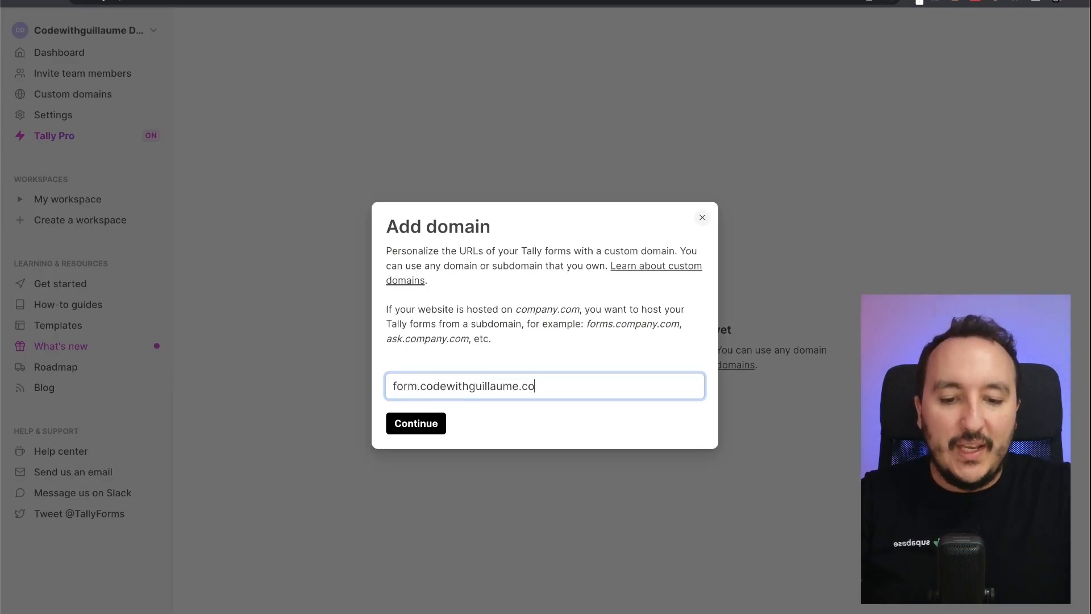
text(m)
click(417, 424)
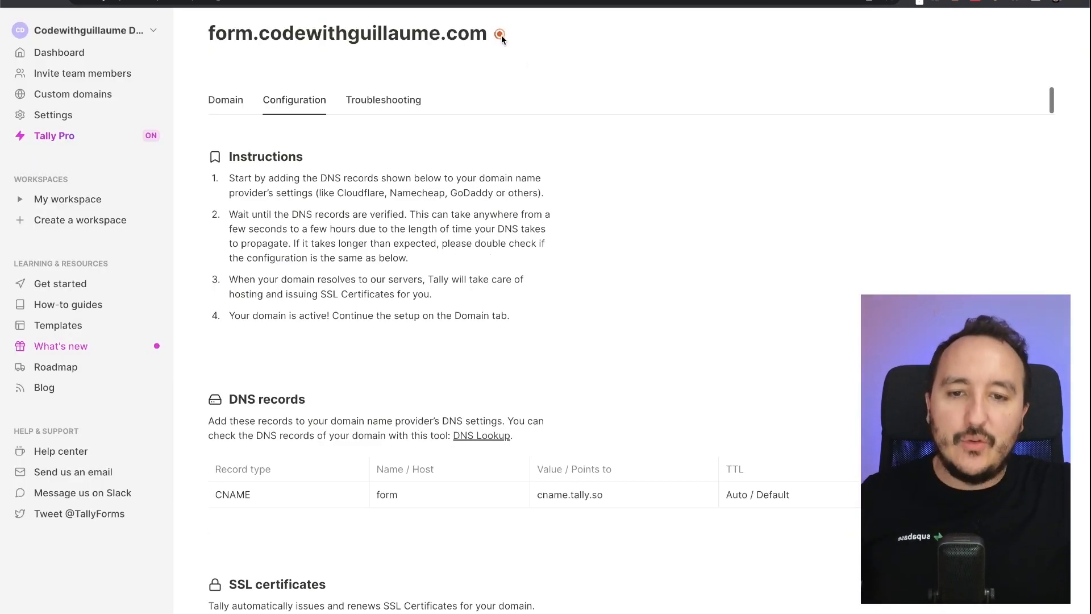
- Map the Book a coaching session form to form.codewithguillaume.com and open its page settings
mouse_move(502, 37)
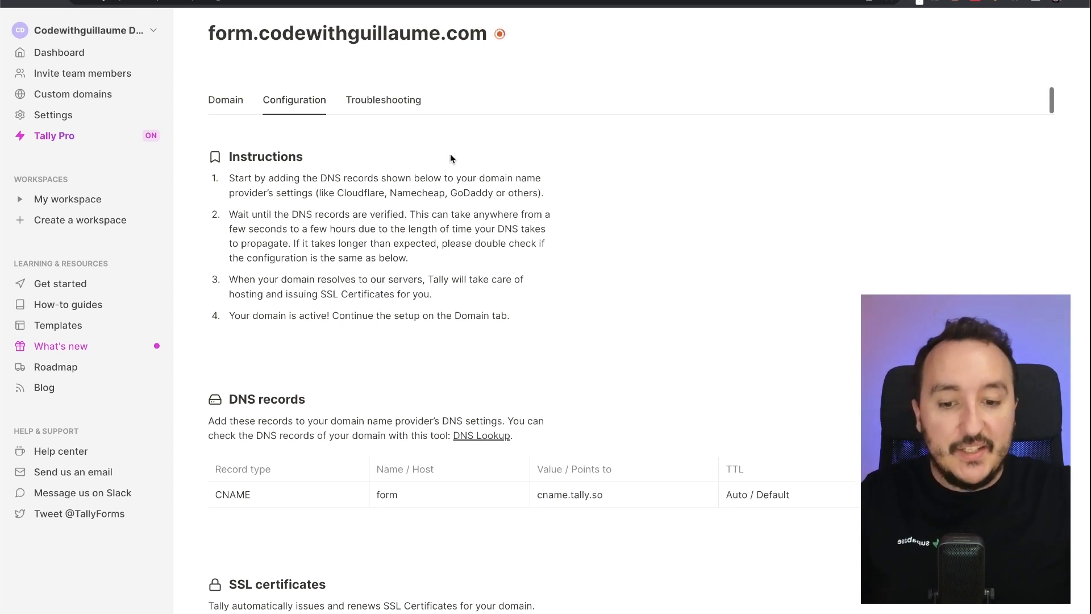
scroll(450, 153, down, 3)
scroll(450, 153, up, 3)
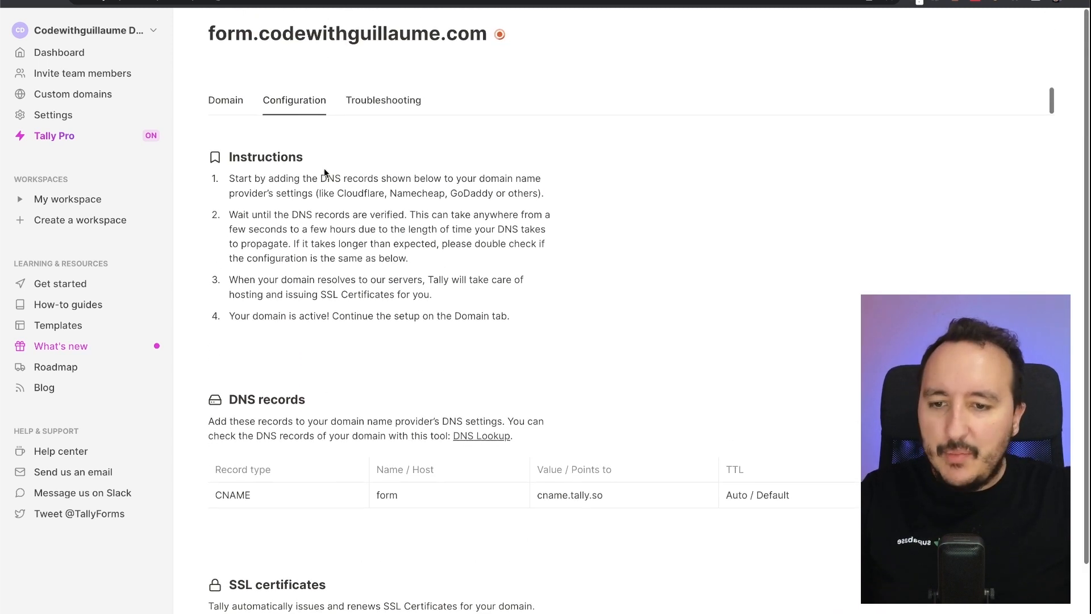
click(241, 103)
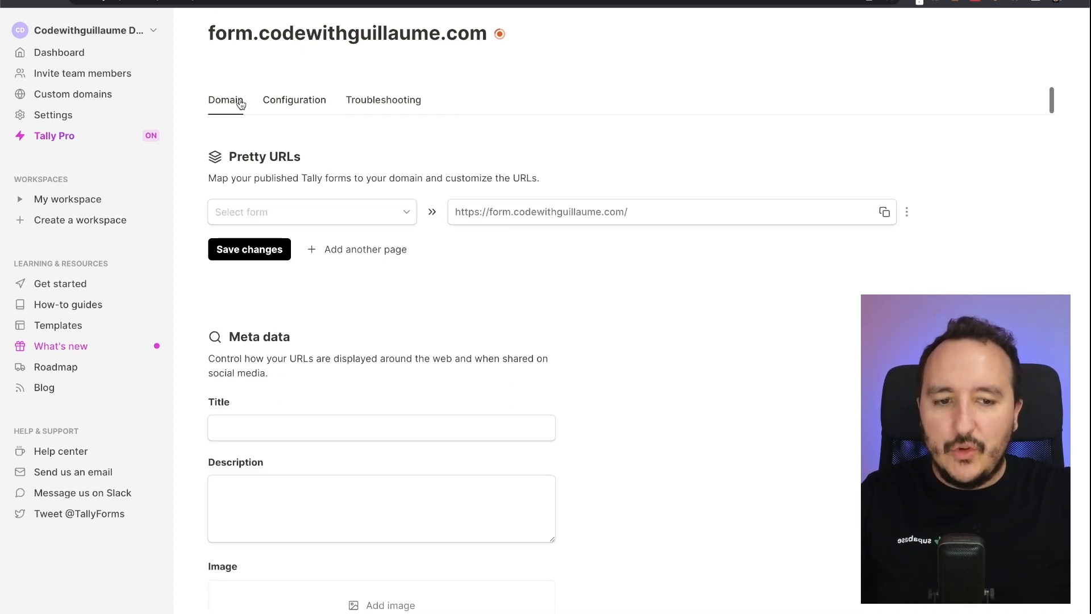
click(351, 214)
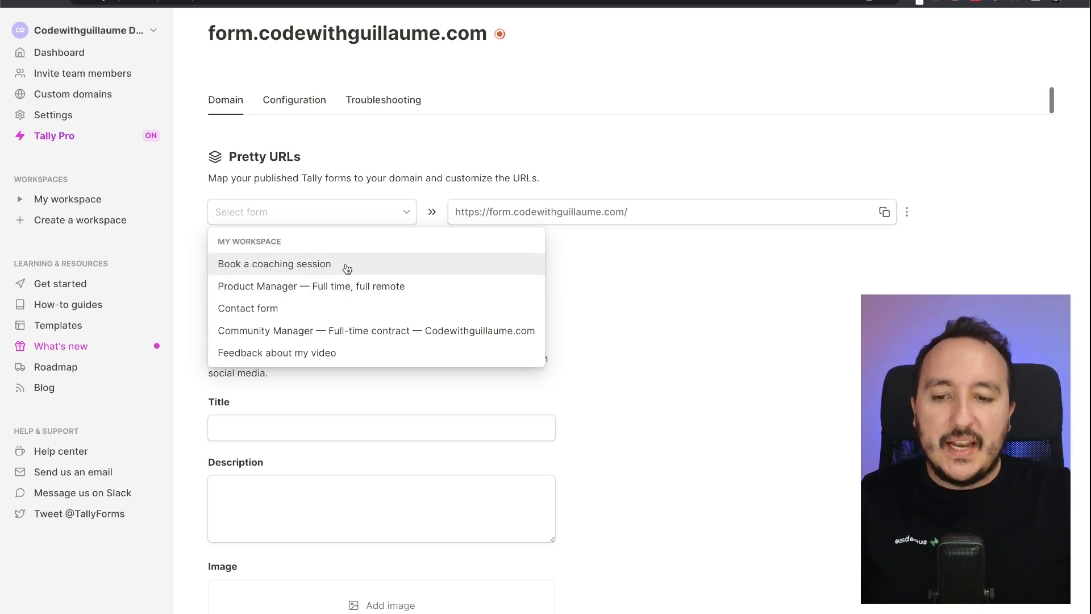
click(345, 264)
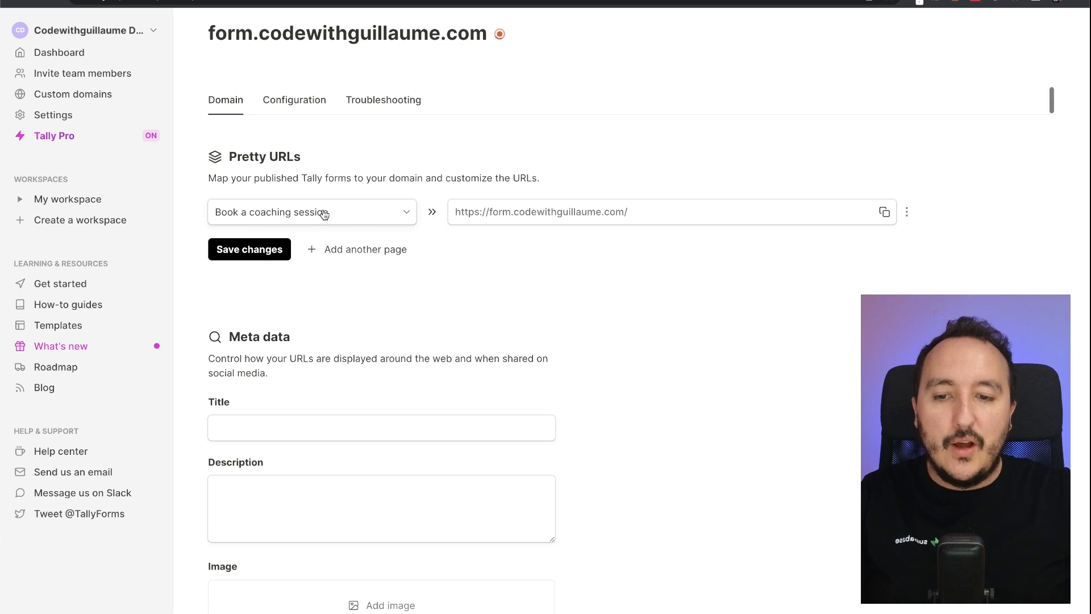
click(907, 212)
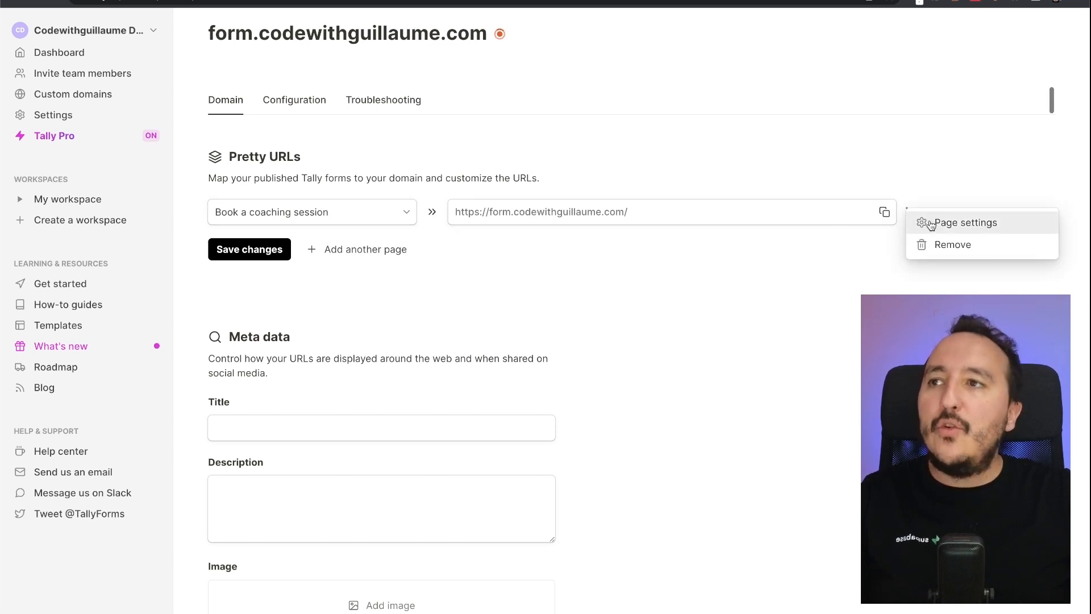
click(928, 222)
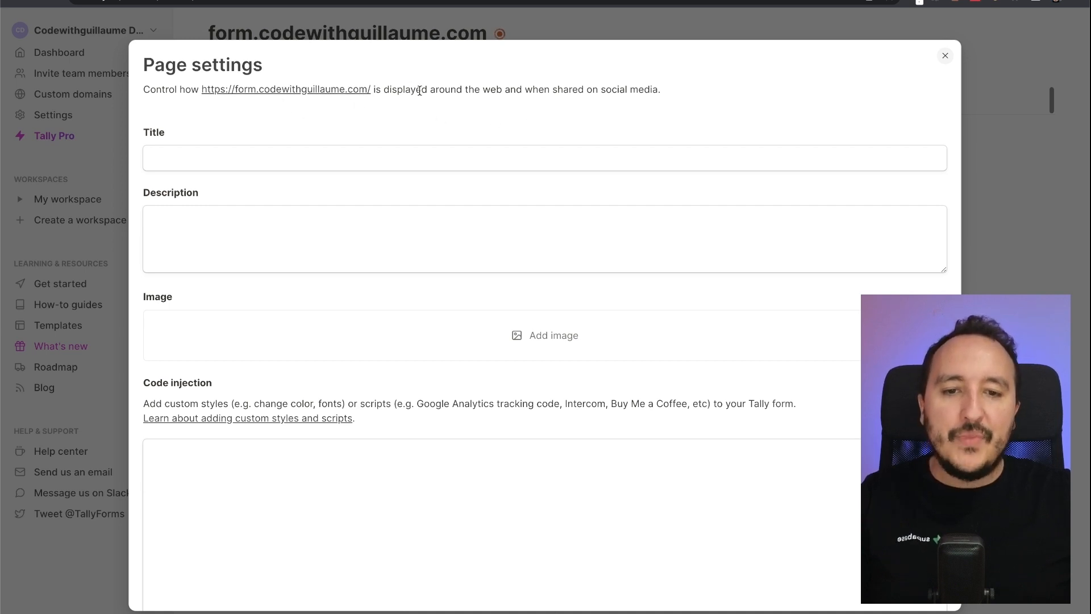
- Skip the sharing image and set the page title to 'Book a session with me'
scroll(529, 284, down, 4)
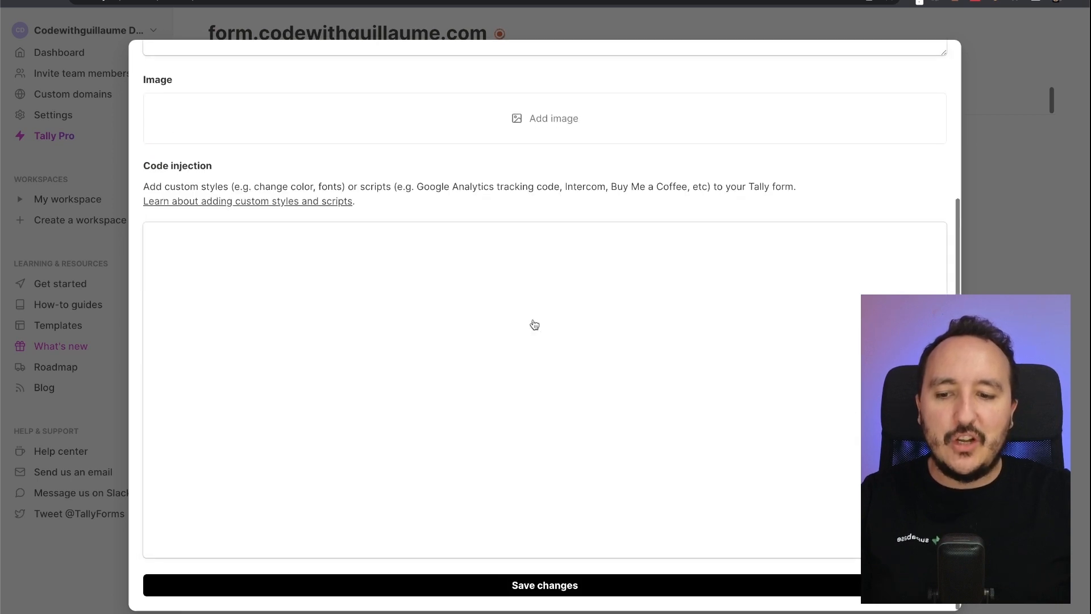
scroll(533, 324, up, 5)
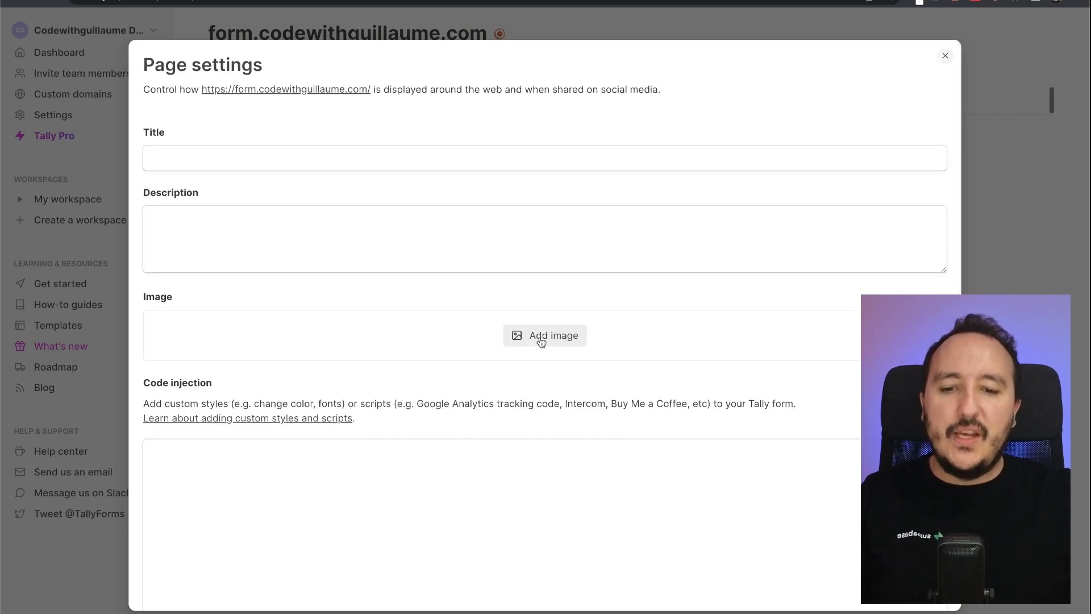
click(539, 341)
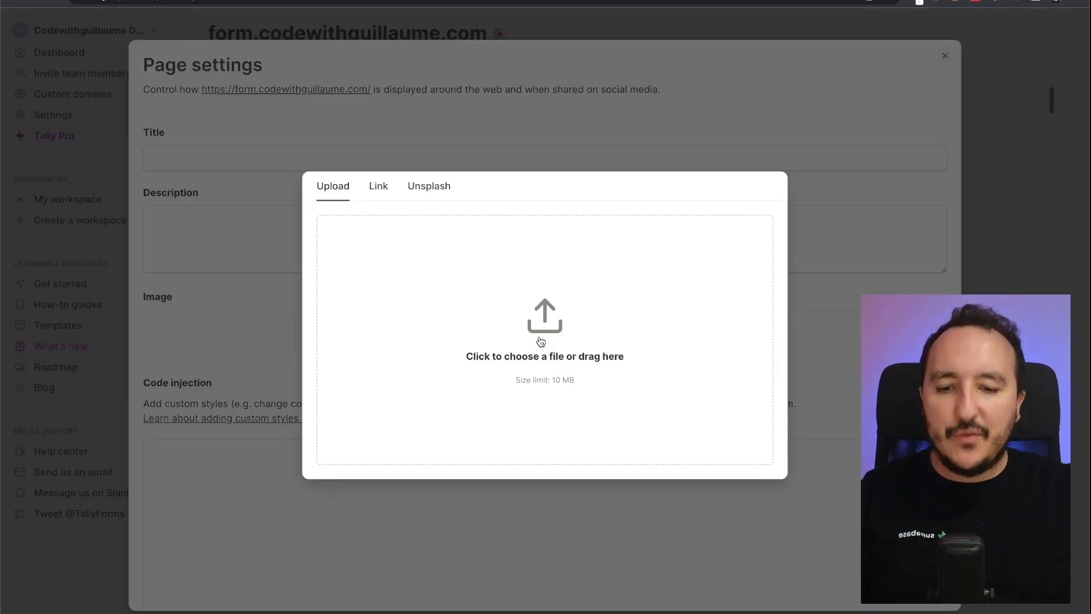
click(529, 124)
click(492, 151)
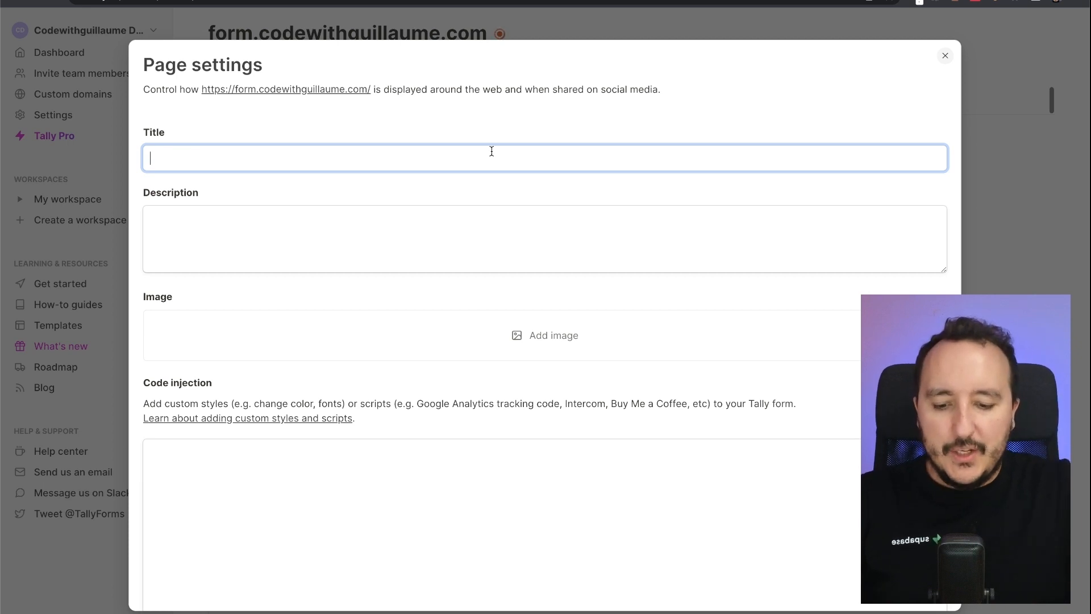
text(Book a s)
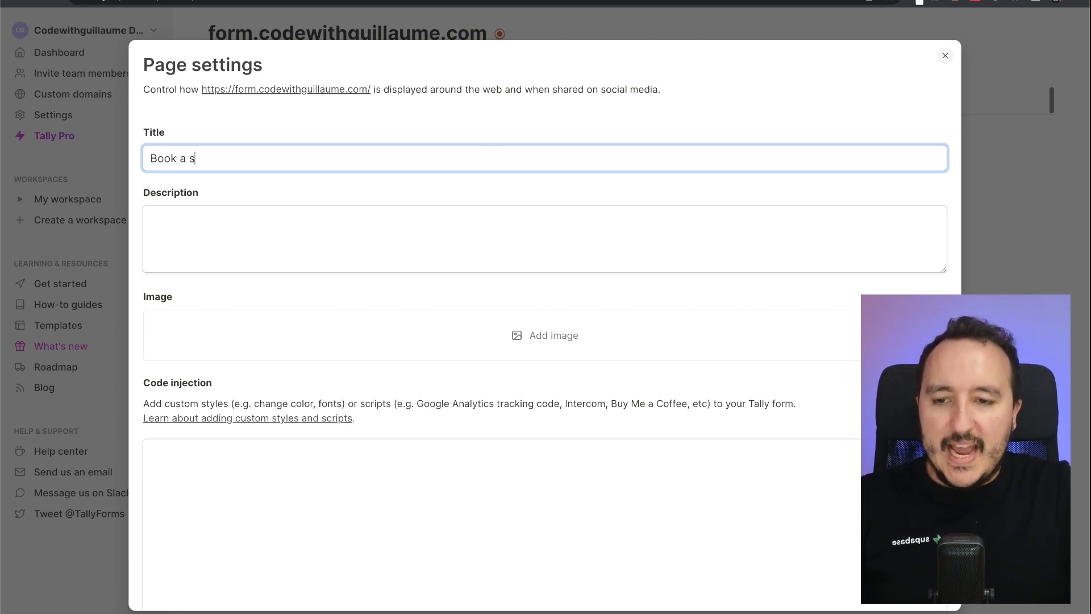
text(ession with me)
- Write a description saying this is a form to book a coaching session with me
click(481, 242)
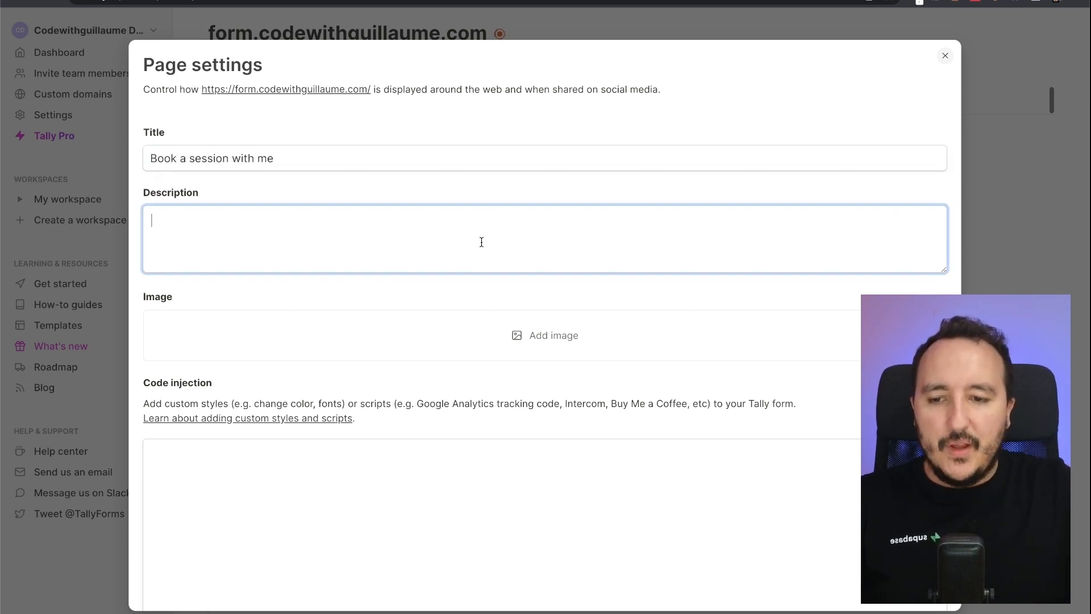
text(Hello ! this)
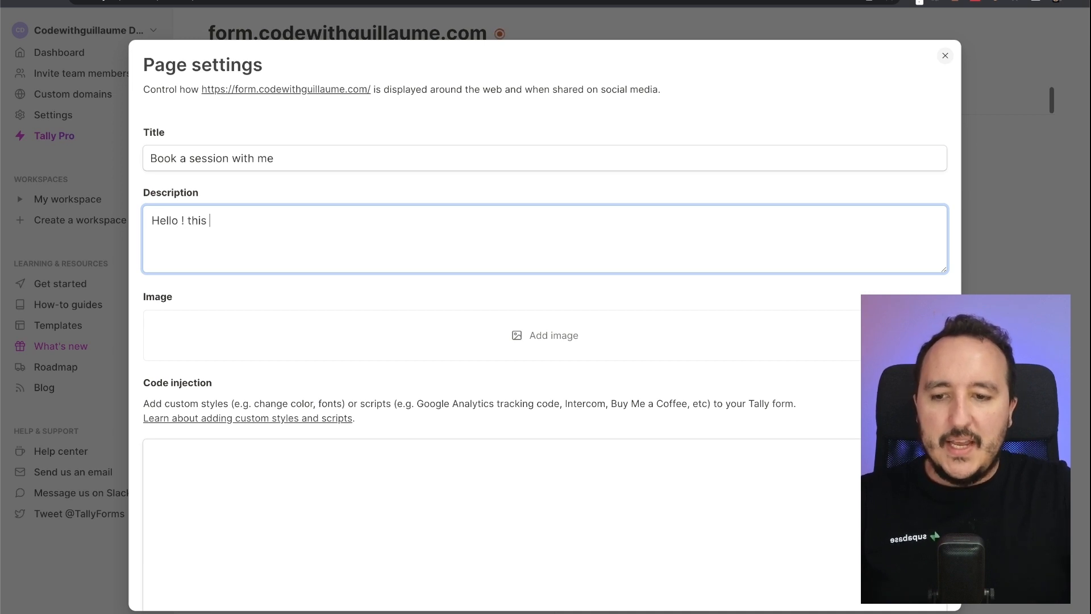
key(BackSpace)
key(BackSpace)
key(BackSpace)
key(BackSpace)
key(BackSpace)
text(This is a form to bo)
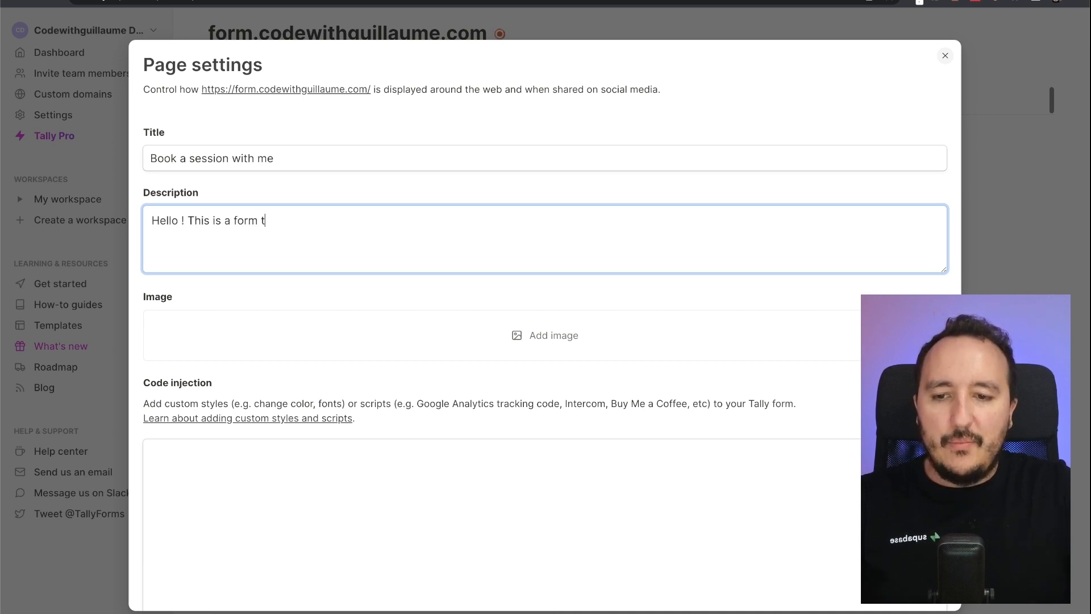
key(BackSpace)
key(BackSpace)
text(book a coa)
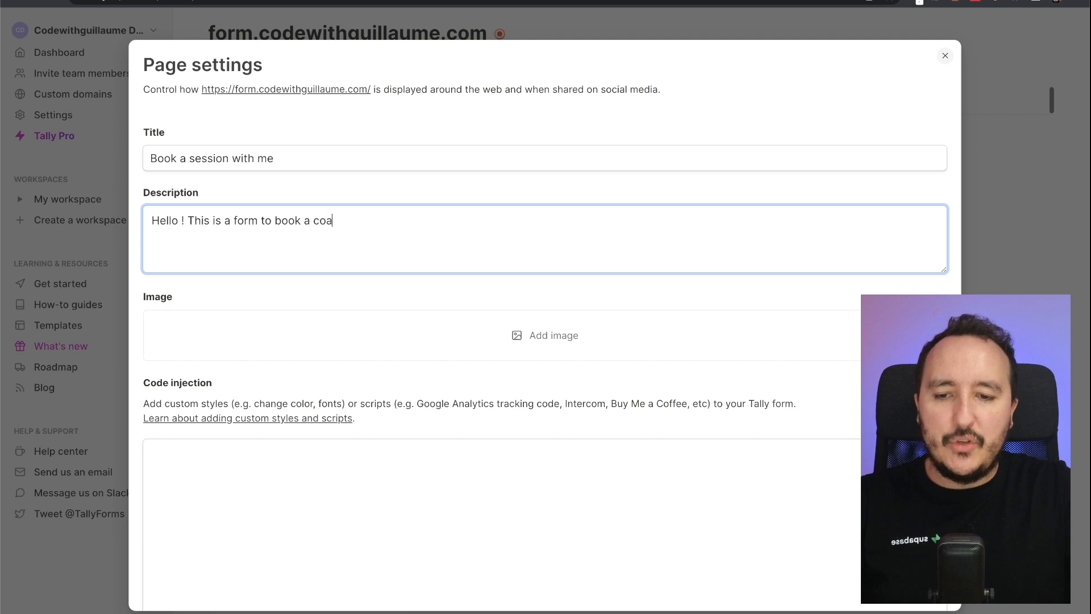
text(ching session w)
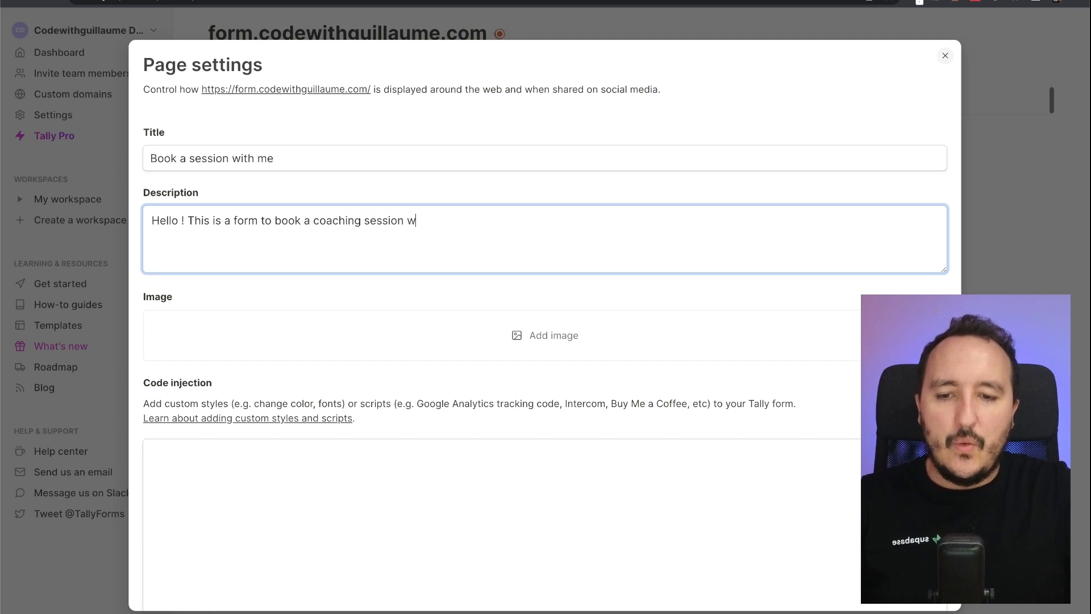
text(ith me.)
scroll(479, 318, down, 4)
- Look over the Code injection box and its note about adding scripts
click(360, 299)
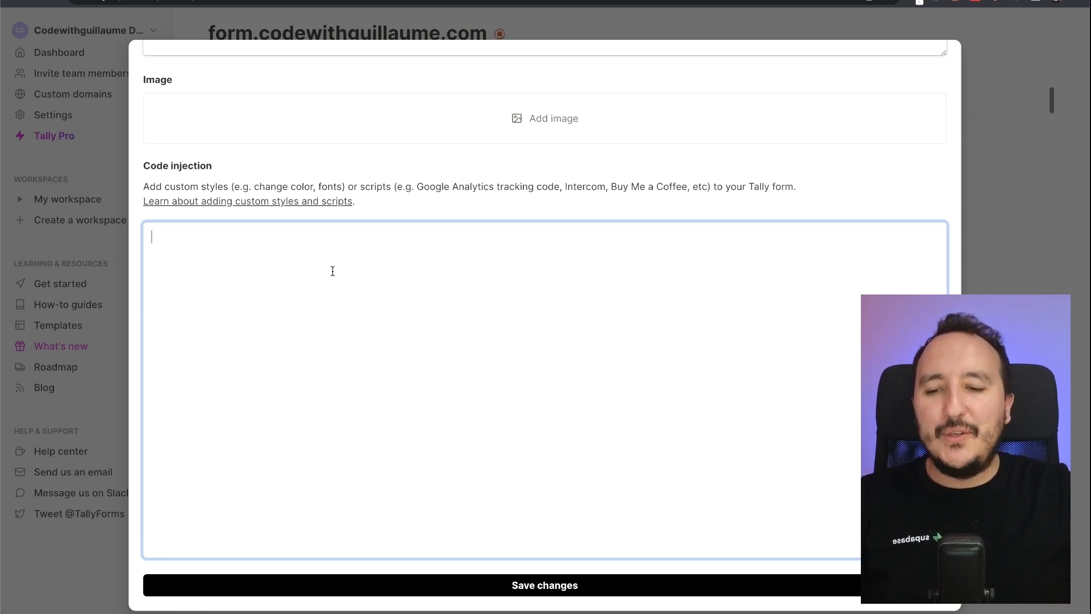
drag(360, 186, 396, 186)
click(397, 186)
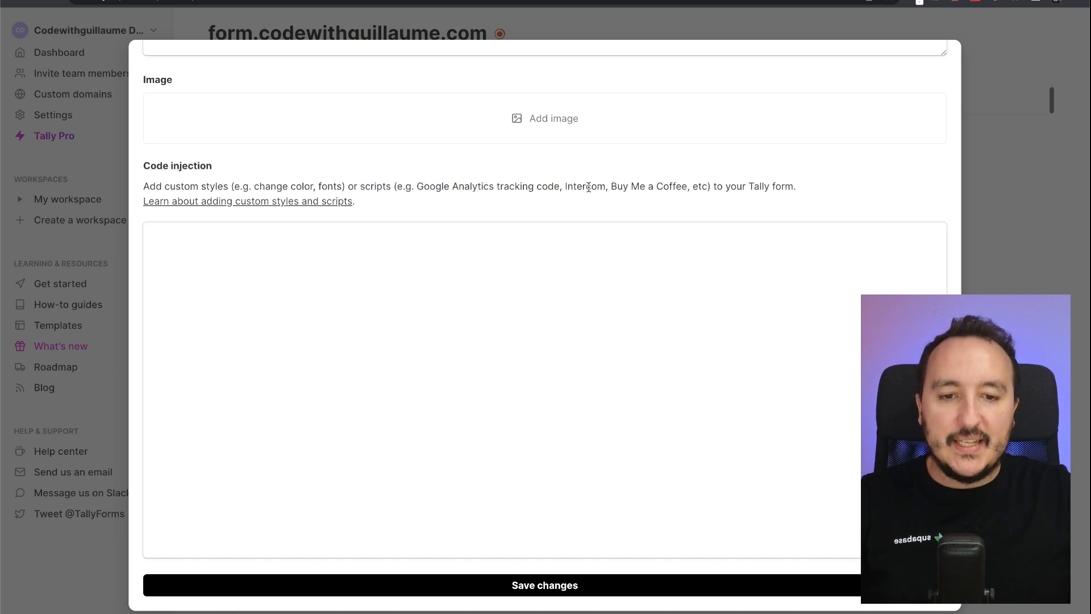
- Type a sample <style> body { color: red; } block in Code injection, then delete it
click(369, 274)
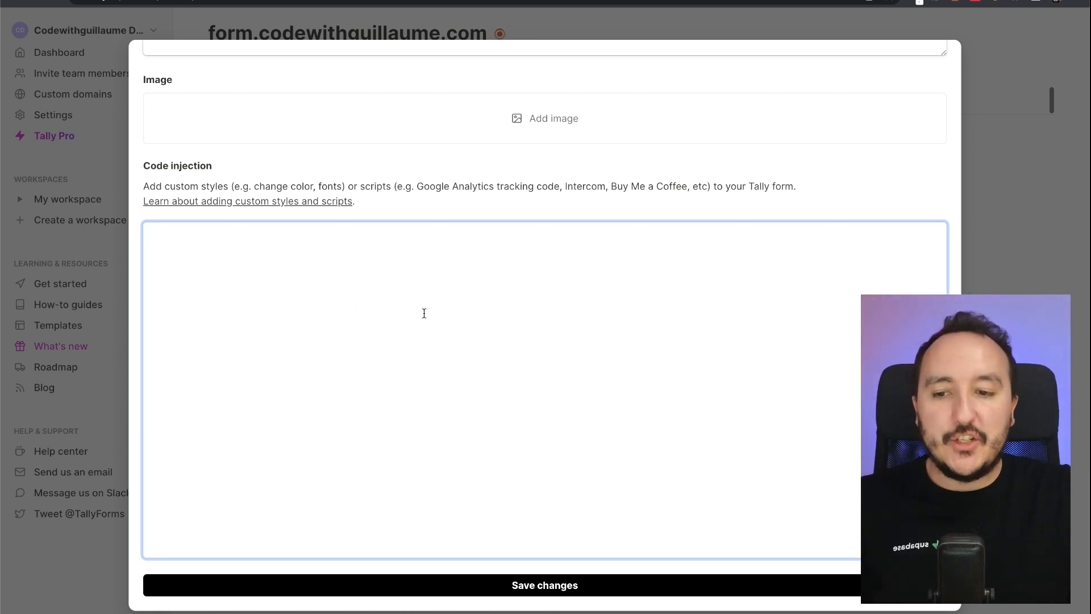
text(<style>)
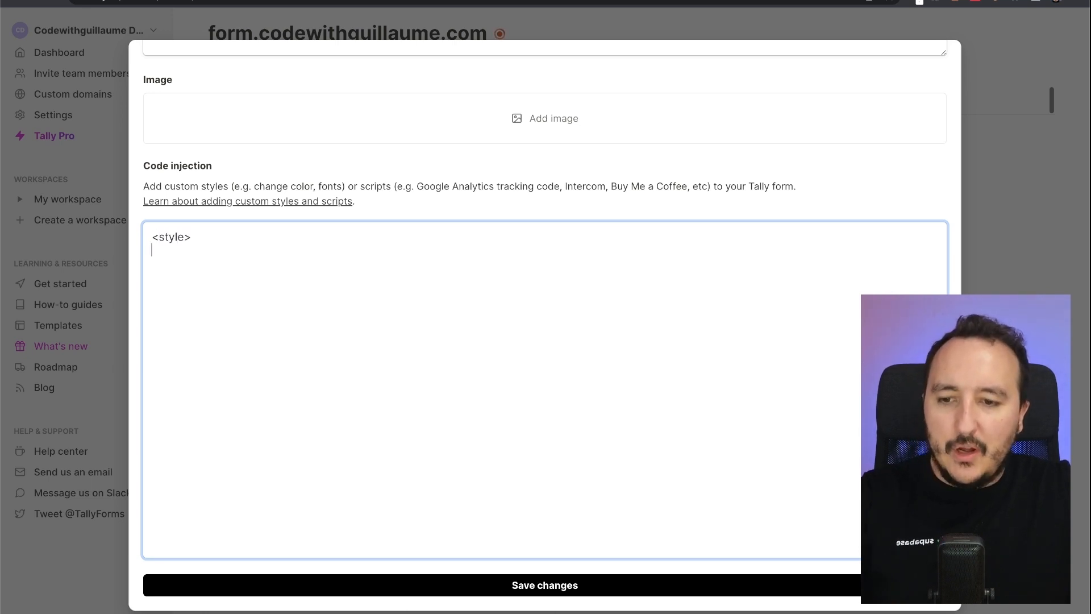
key(Return)
text(</style>)
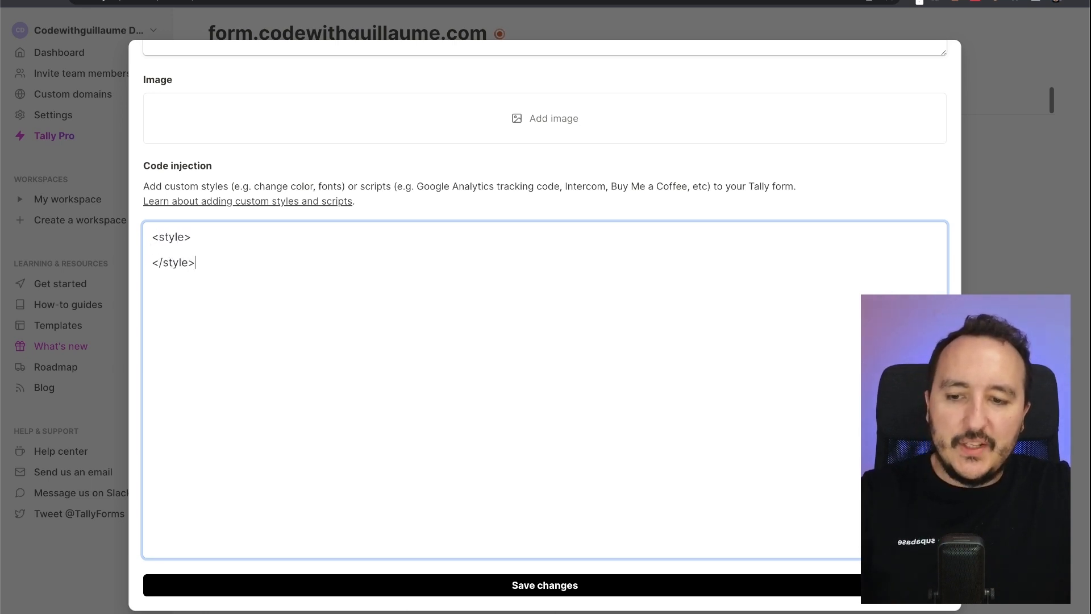
text(body {)
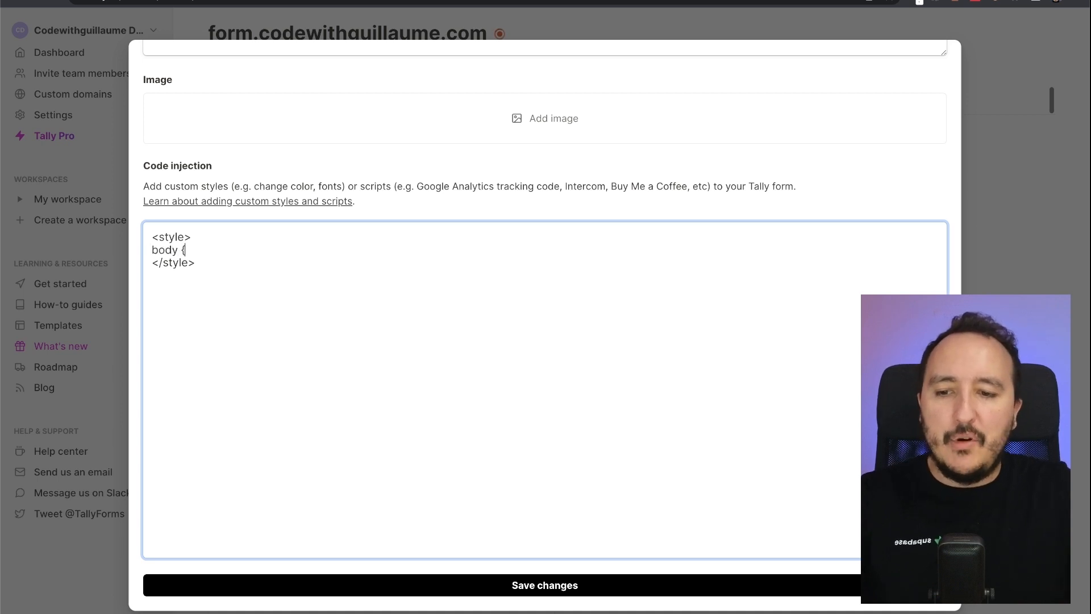
key(Return)
key(Return)
text(})
text(color: red;)
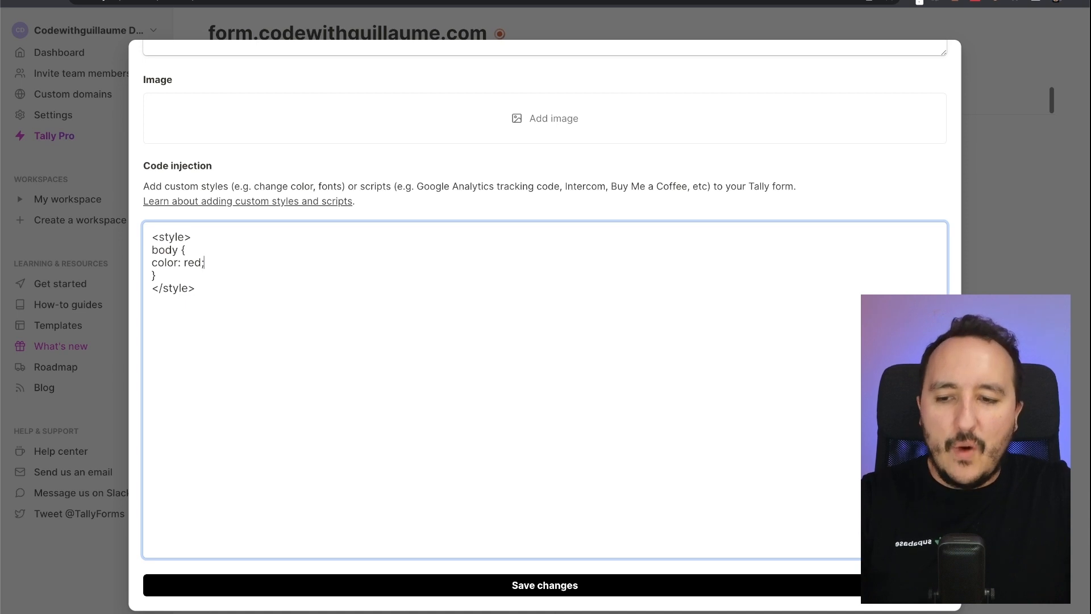
key(super+a)
key(BackSpace)
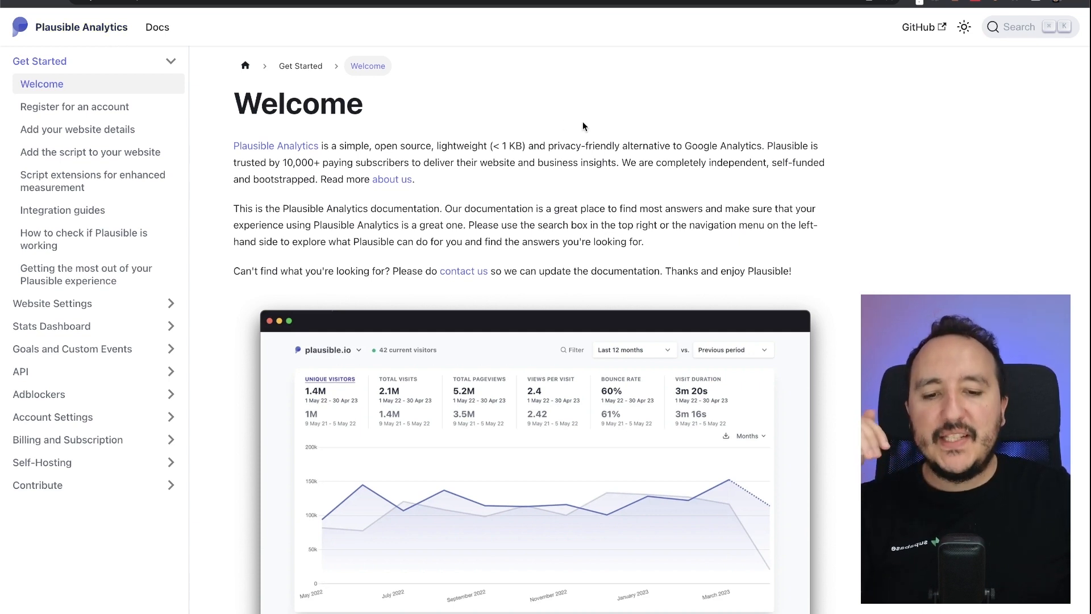
- Open the 'Add the script to your website' guide and select its example script line
scroll(509, 360, down, 3)
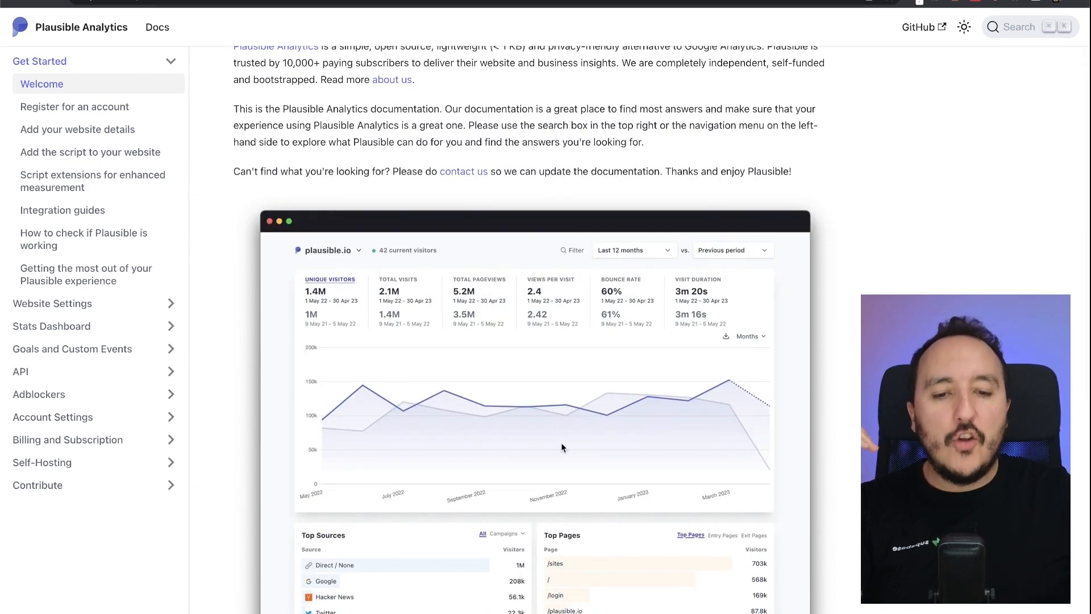
click(153, 153)
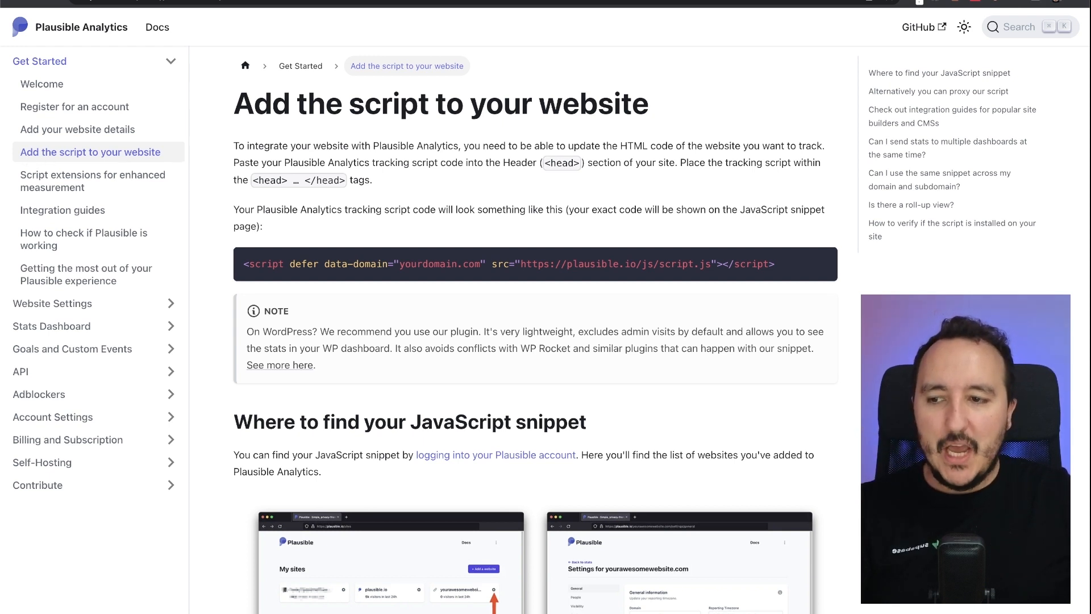
triple_click(593, 260)
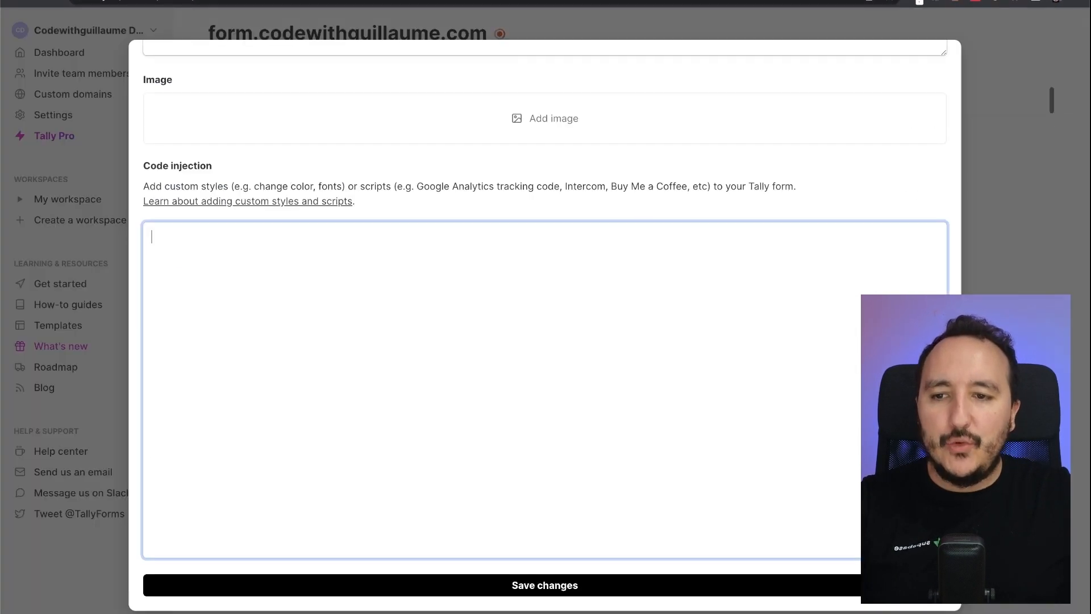
- Paste the Plausible script into Code injection with its data-domain set to form.codewithguillaume.com
text(<script defer data-domain="yourdomain.com" src="https://plausible.io/js/script.js"></script>)
double_click(332, 236)
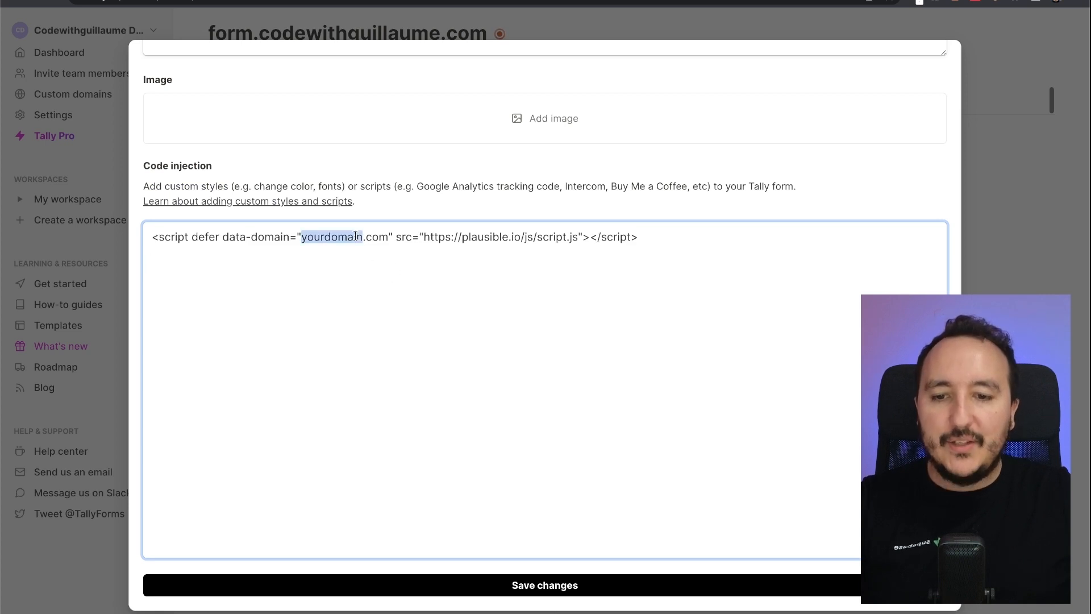
text(form)
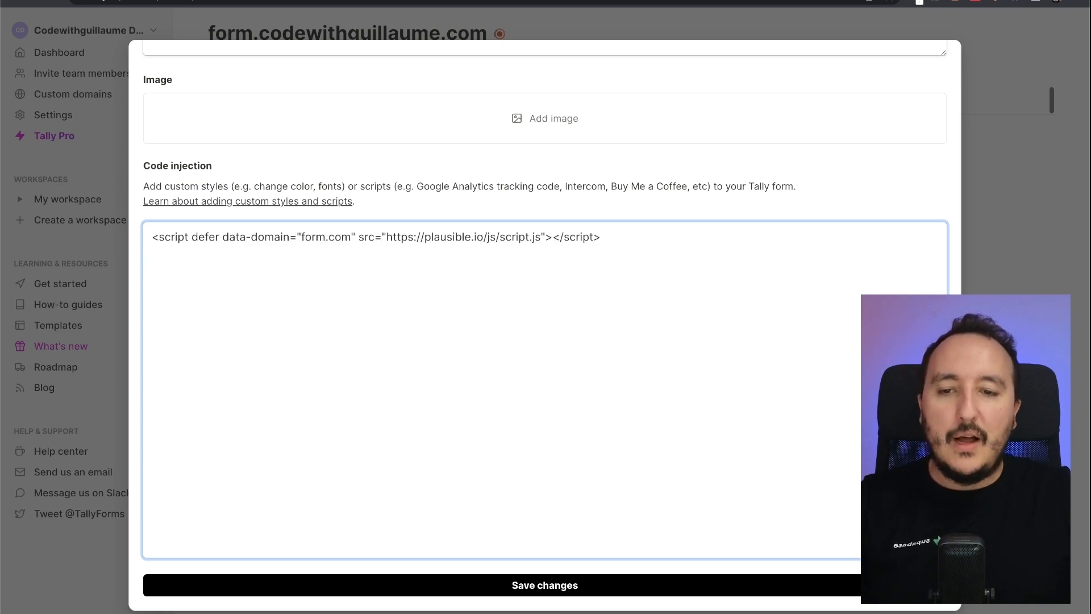
text(.codewithguil)
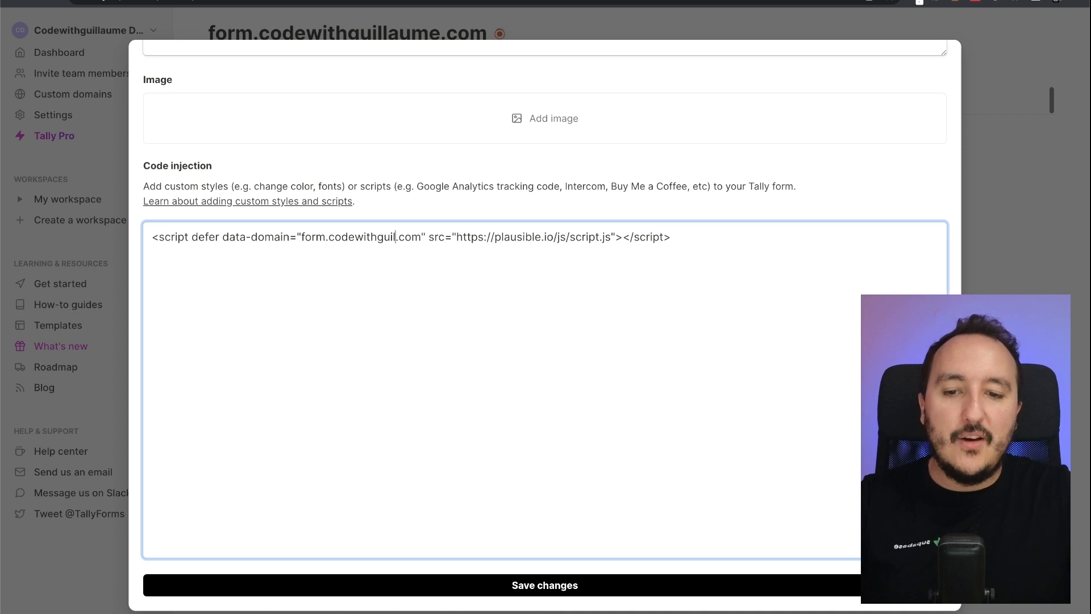
text(aume)
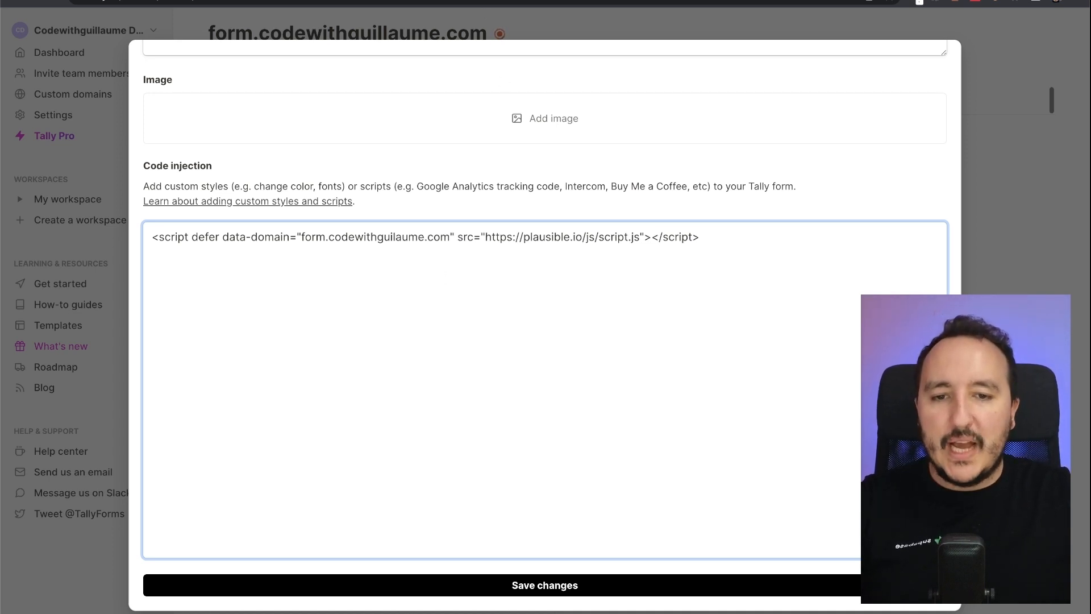
click(549, 0)
- Expand the 'Inject the Plausible Analytics tracking code' use case and open its how-to guide
click(275, 204)
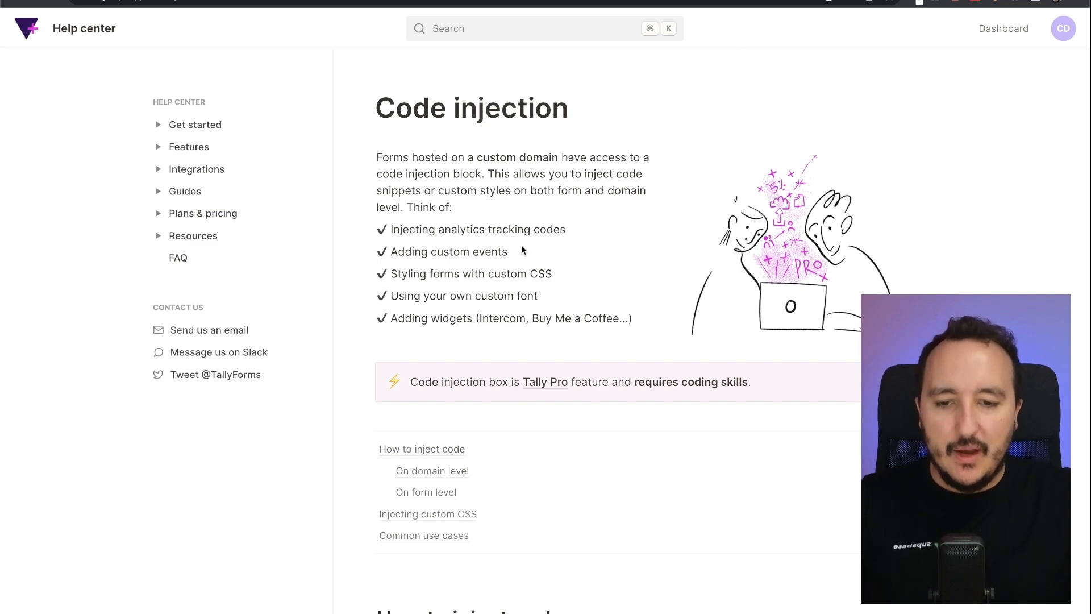
scroll(522, 248, down, 20)
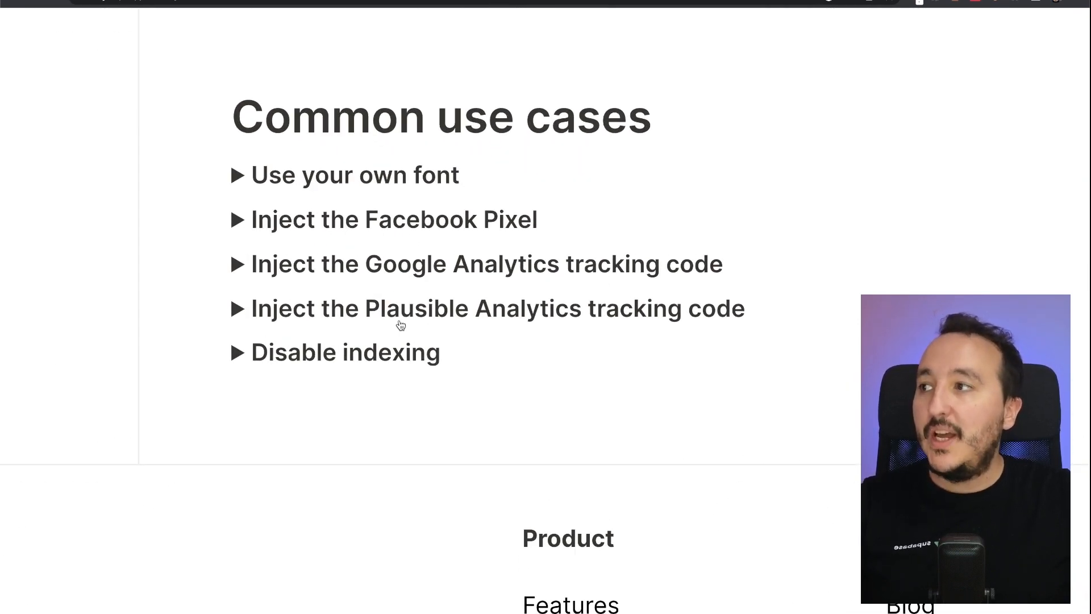
click(554, 314)
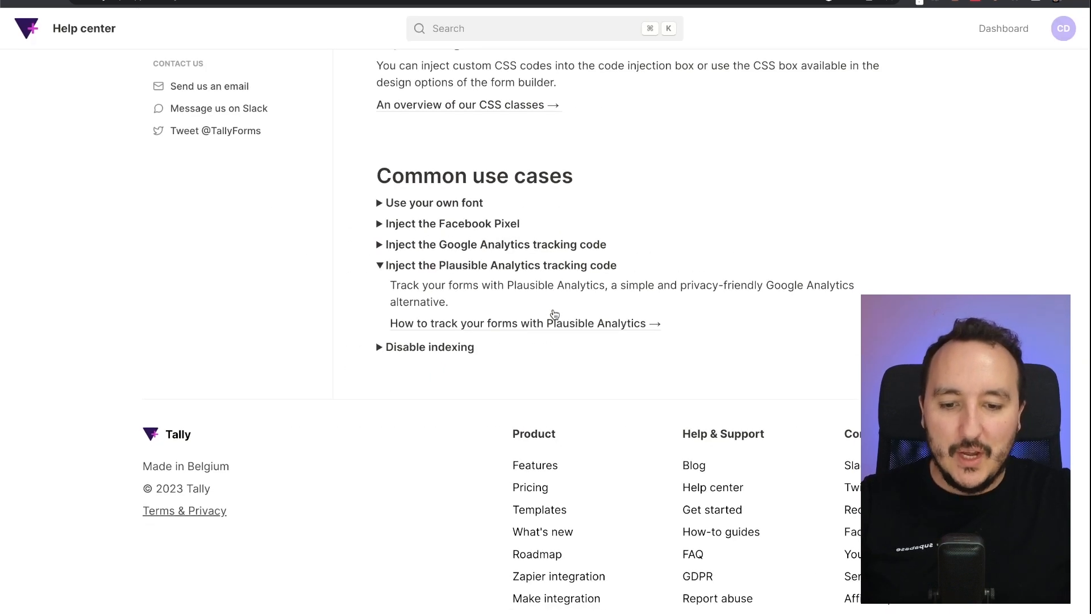
click(526, 324)
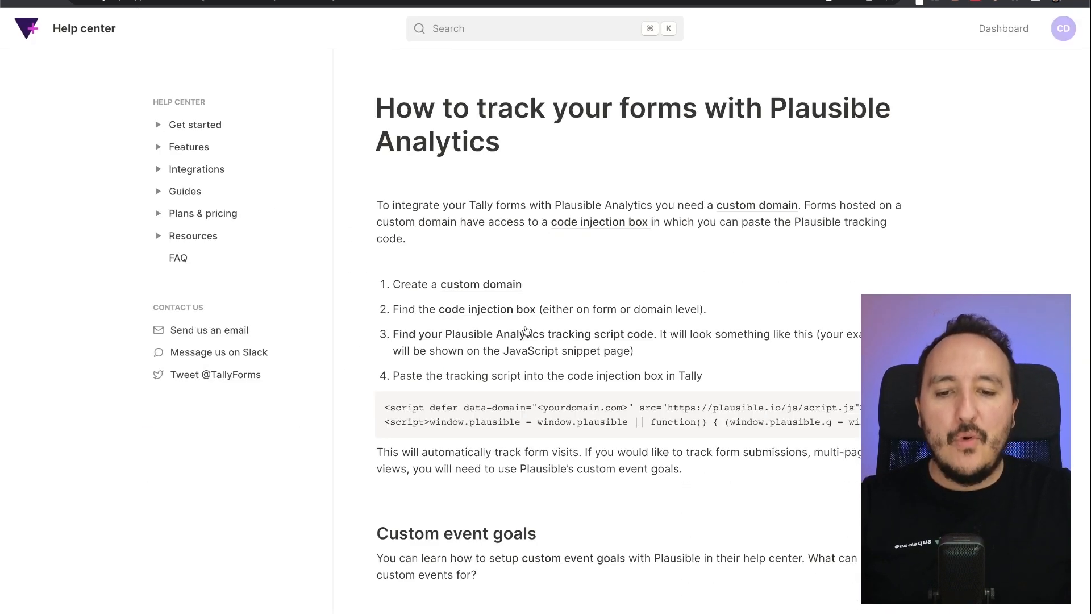
- Read through the guide's Plausible script lines, including window.plausible, then return to the help page
scroll(584, 263, down, 4)
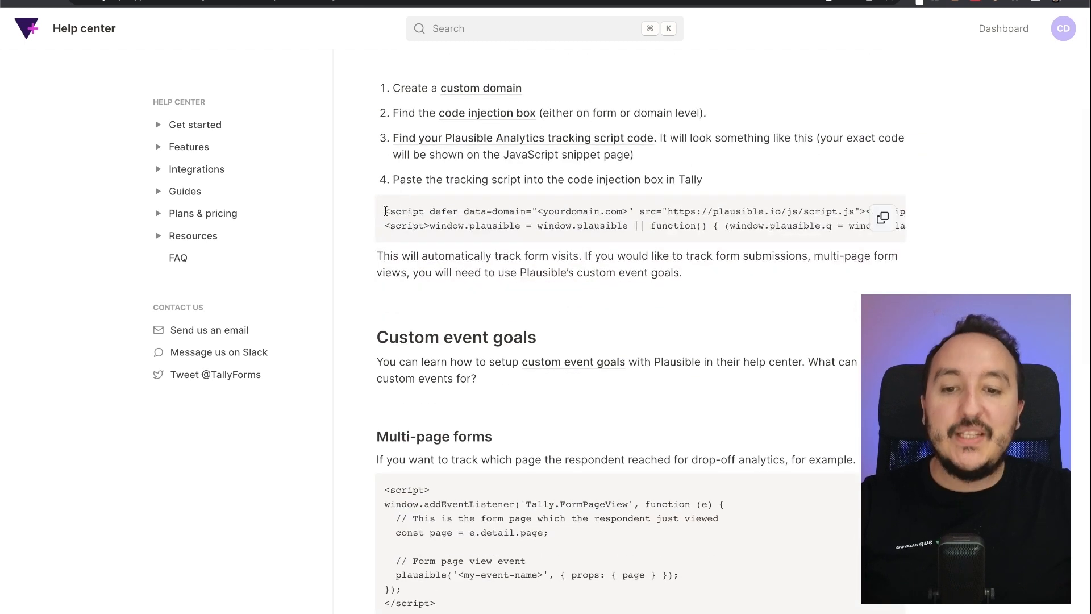
drag(385, 211, 675, 213)
click(675, 213)
drag(832, 227, 533, 226)
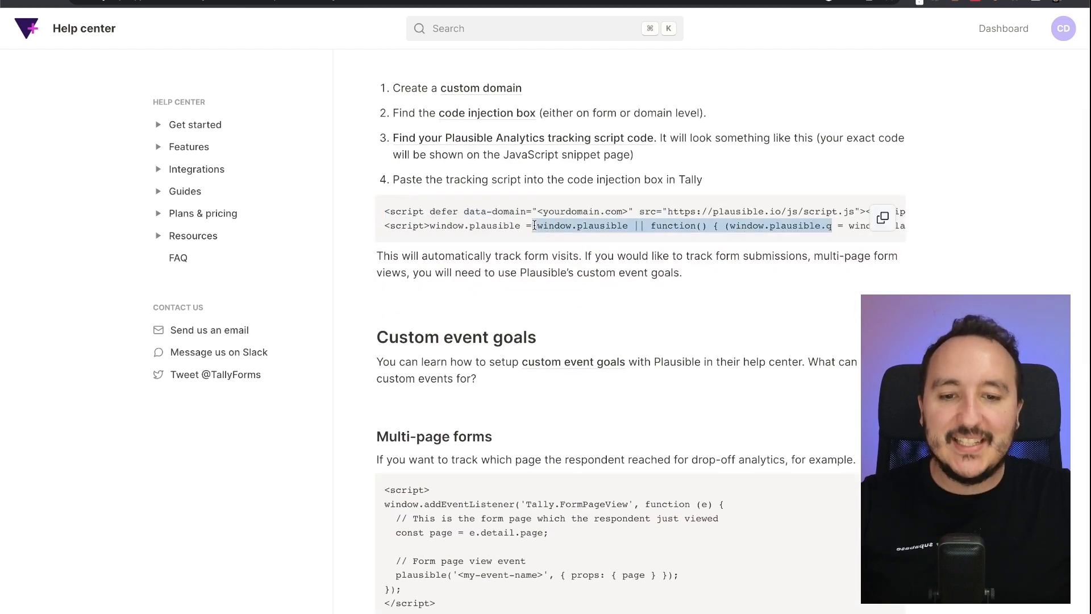
click(535, 225)
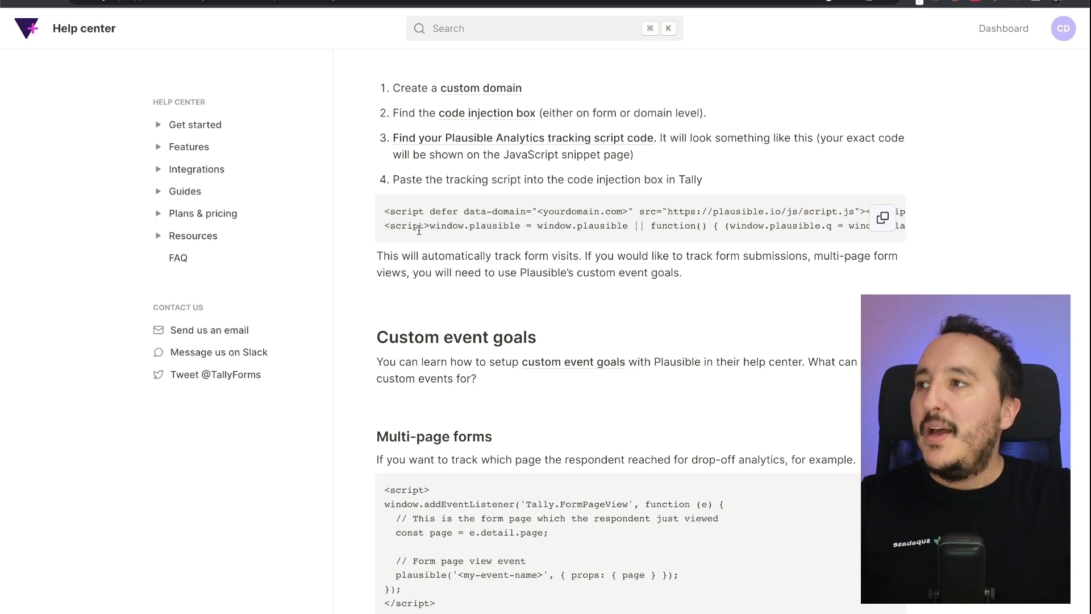
drag(385, 226, 584, 229)
click(584, 229)
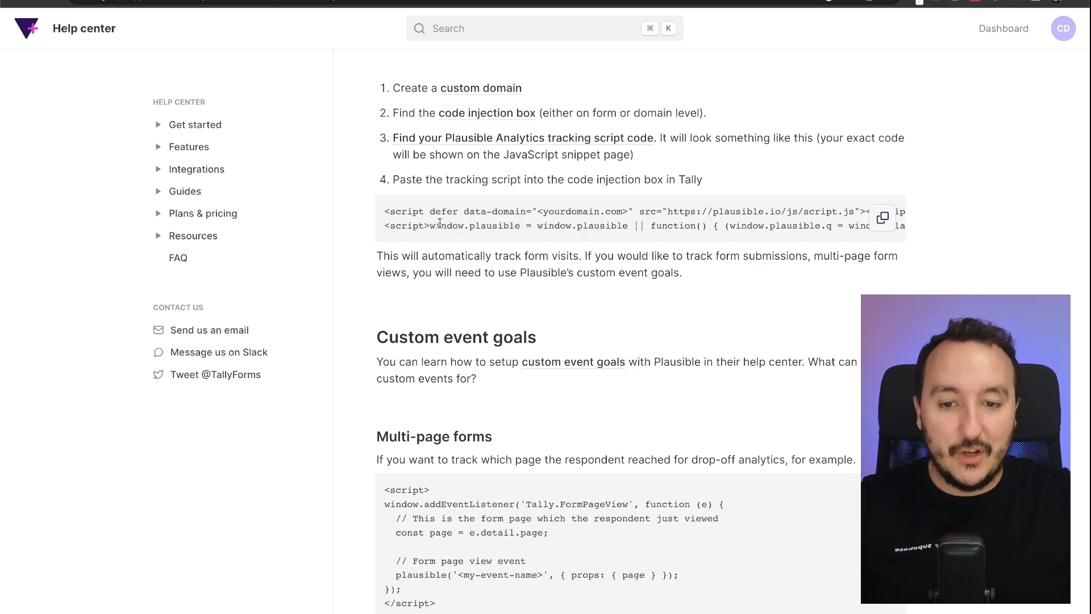
drag(430, 226, 585, 222)
click(585, 221)
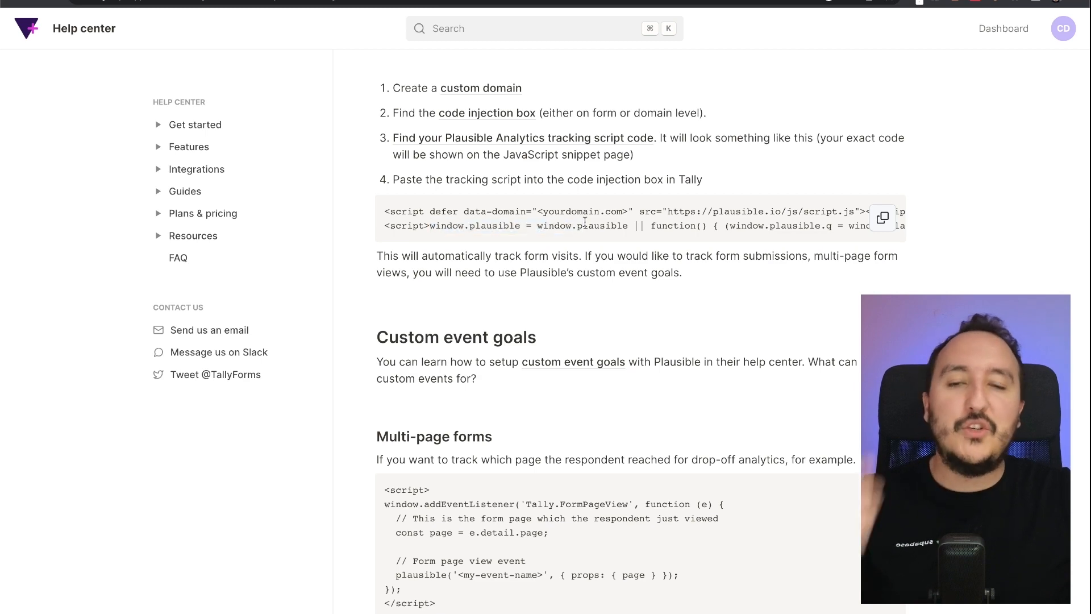
scroll(585, 223, down, 7)
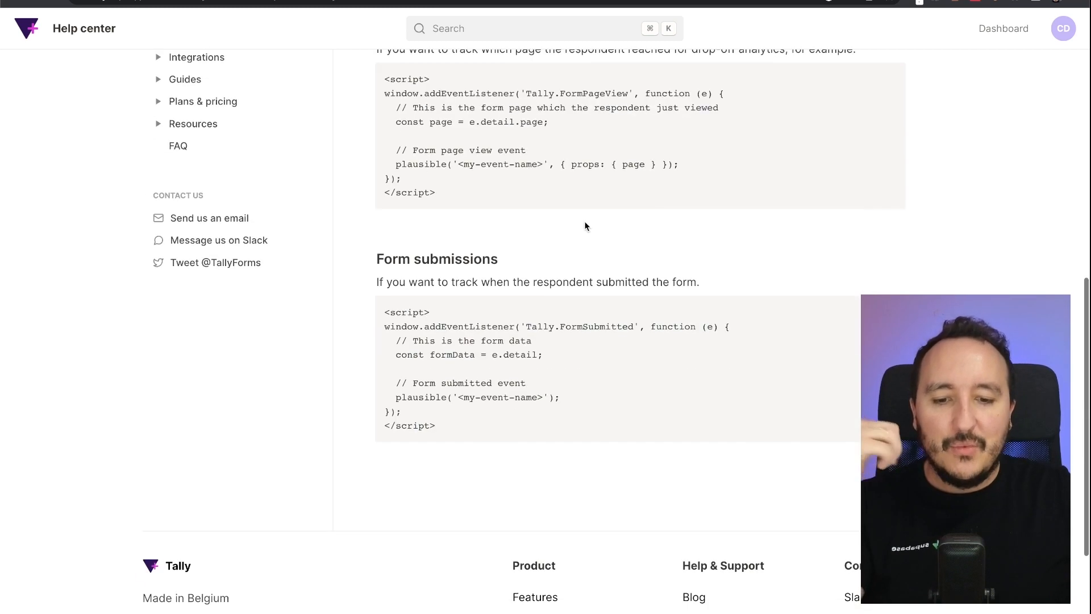
scroll(586, 226, up, 10)
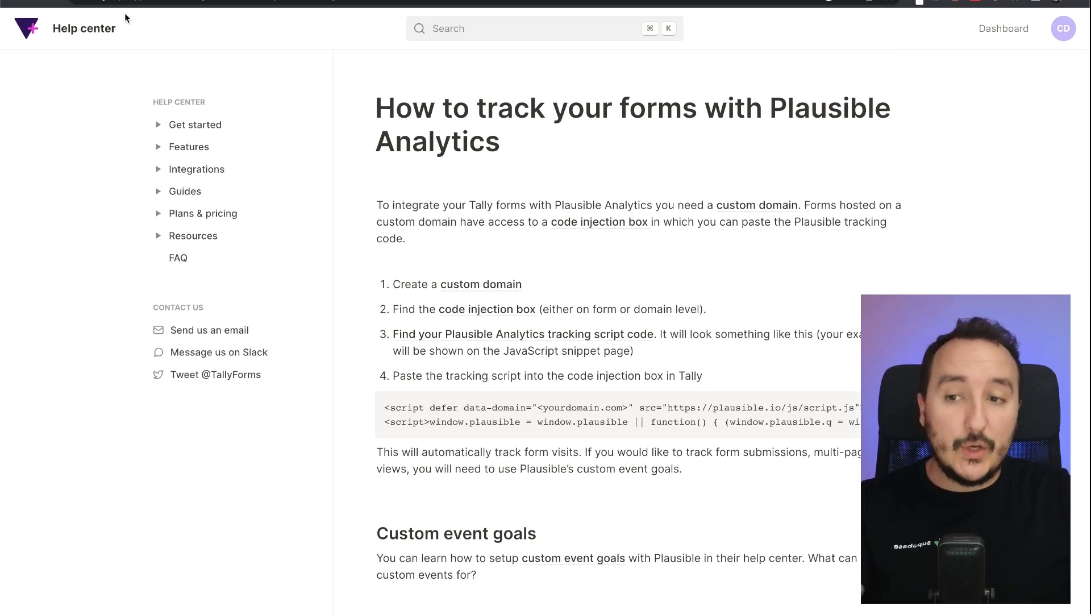
click(19, 1)
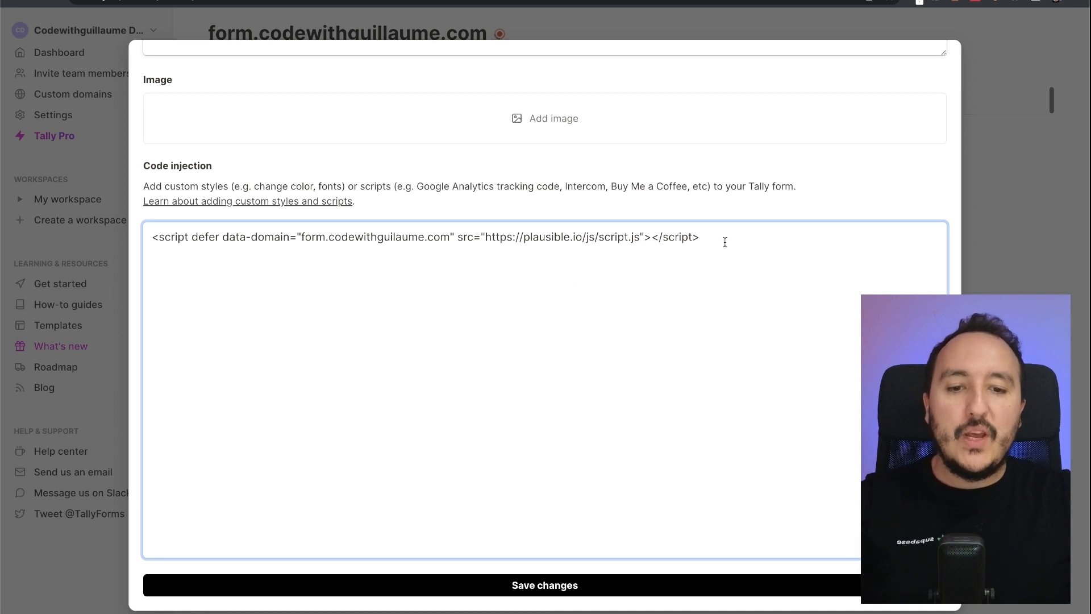
- Replace the Plausible tag with <script>console.log("hello from tally code injection")</script>
drag(651, 237, 176, 237)
click(509, 250)
key(ctrl+a)
key(BackSpace)
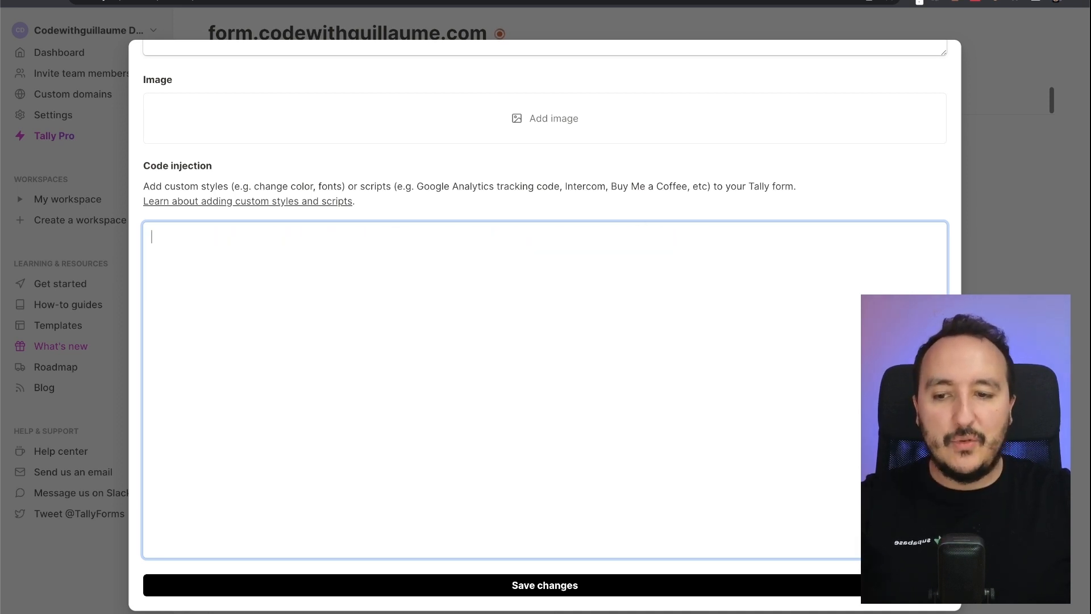
text(<script></script>)
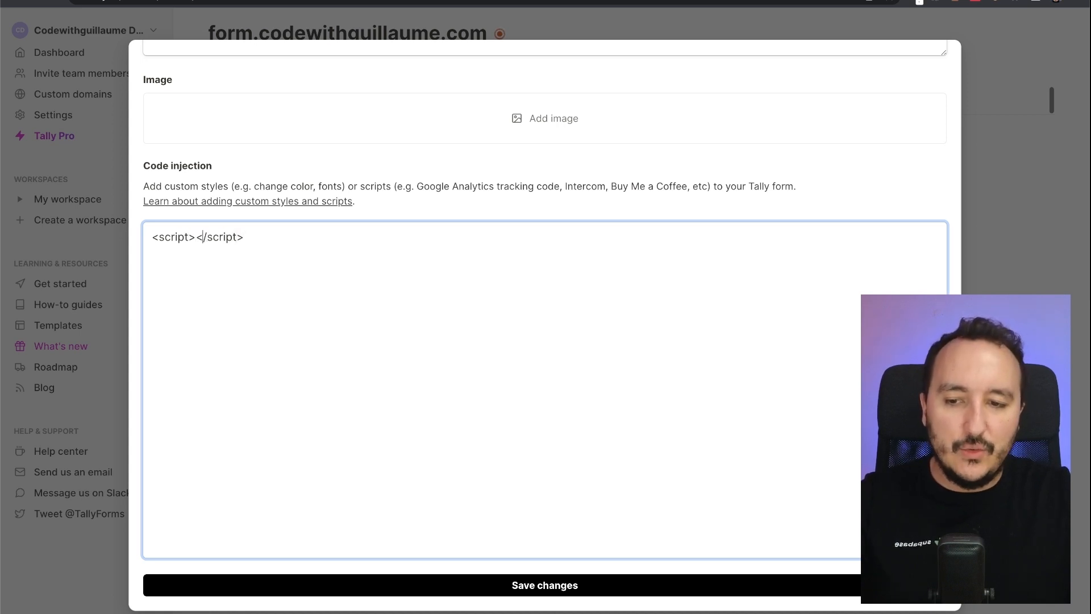
key(Return)
key(Return)
key(Up)
text(console.)
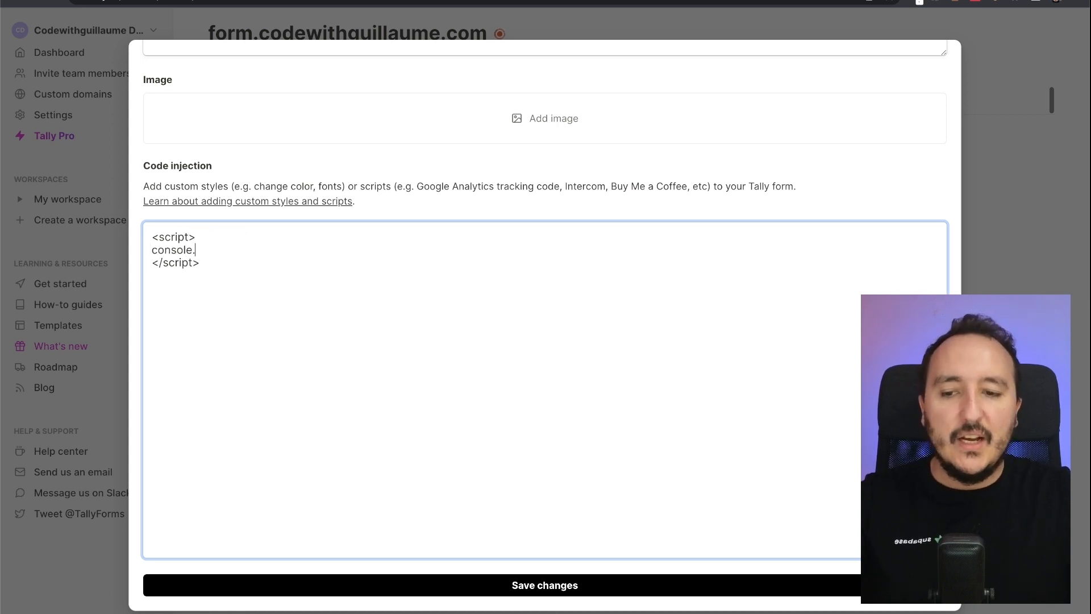
text(log("hello from )
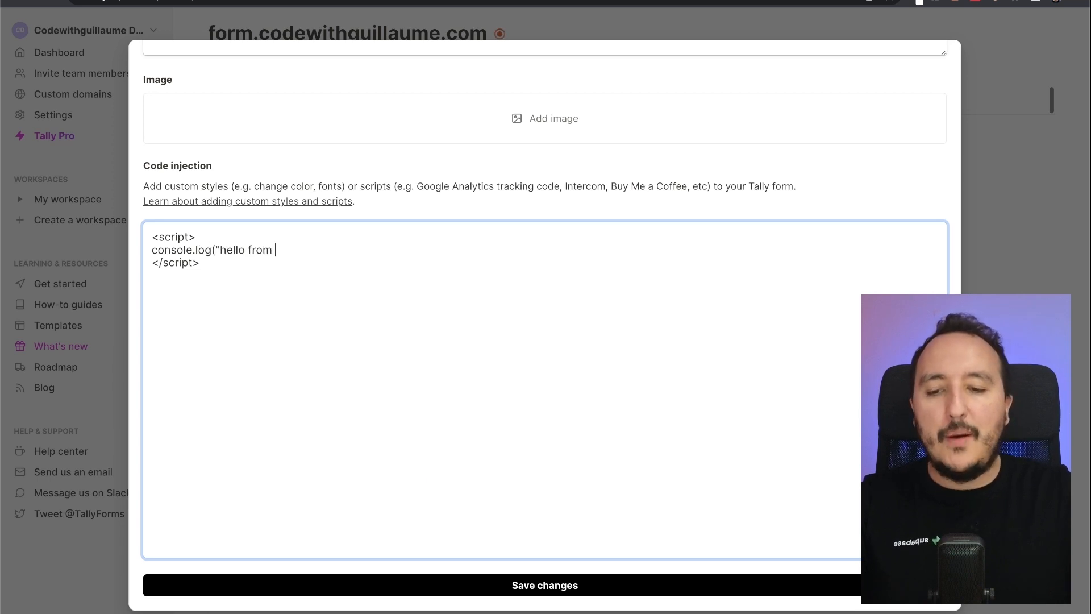
text(tally code injection");)
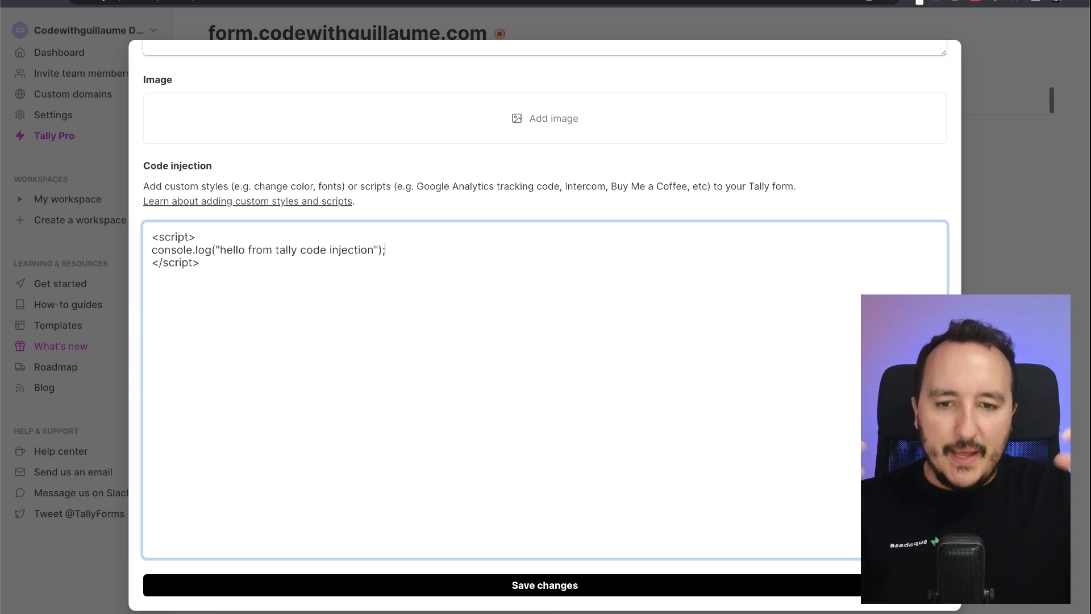
scroll(775, 112, up, 4)
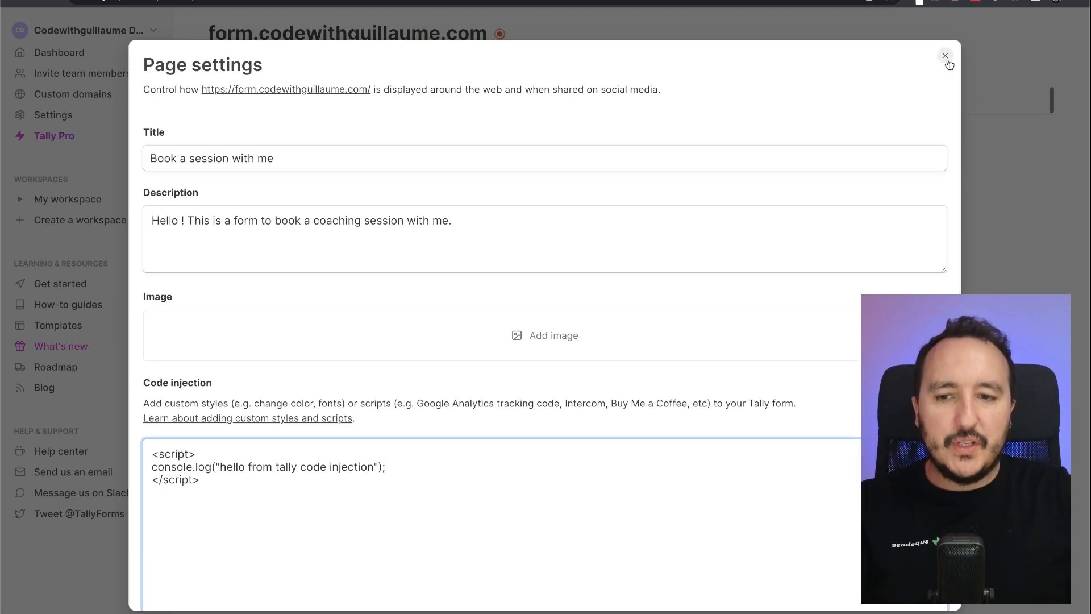
- Close Page settings, review the General settings, and view the domain's Troubleshooting information
click(945, 57)
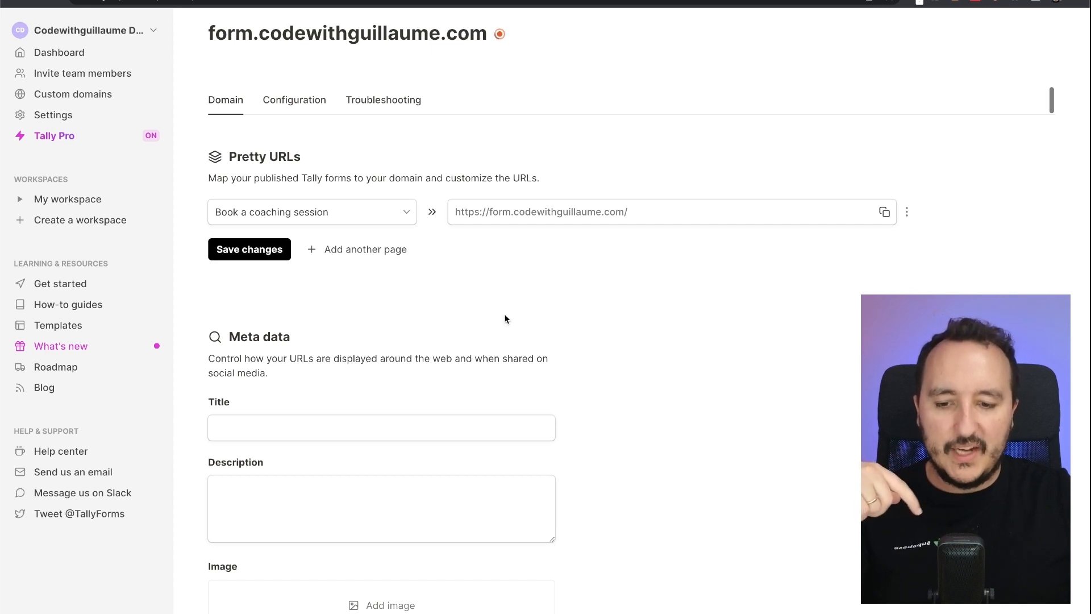
scroll(575, 257, down, 10)
scroll(575, 257, down, 1)
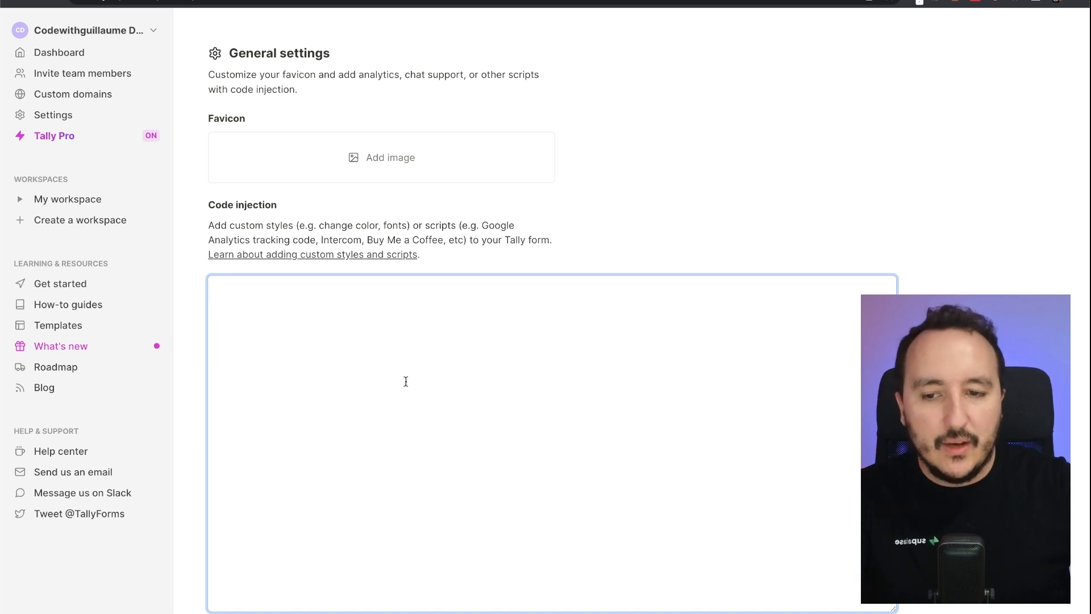
scroll(406, 382, down, 1)
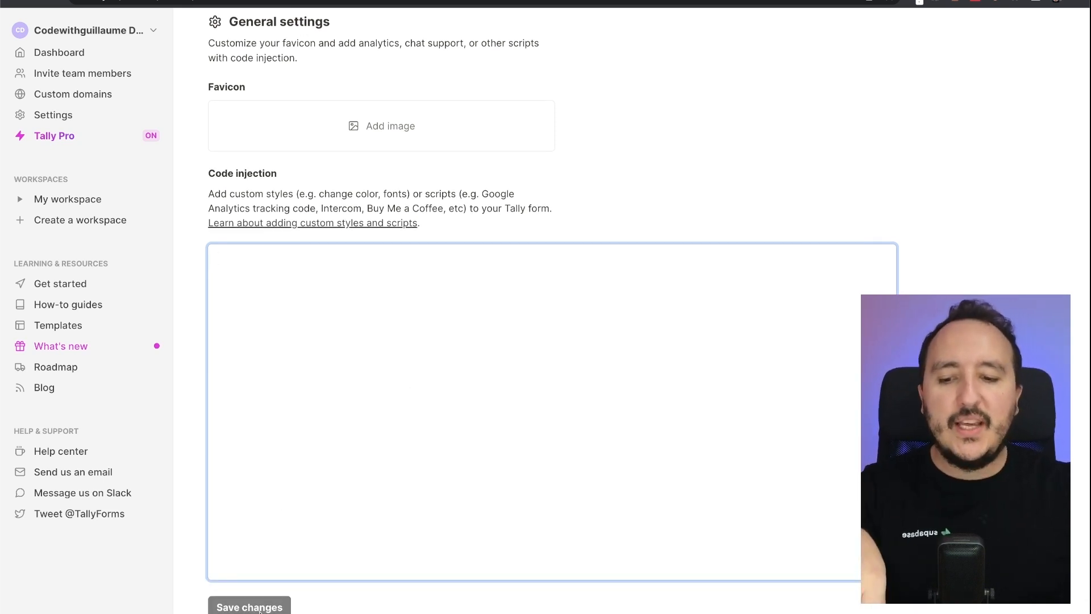
scroll(258, 607, down, 2)
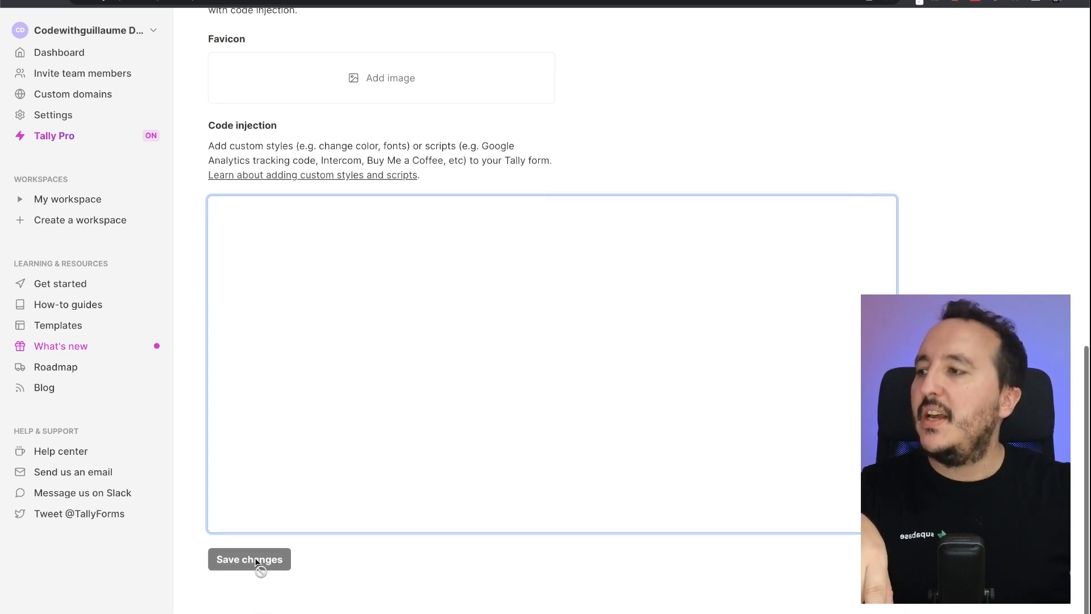
scroll(571, 302, up, 15)
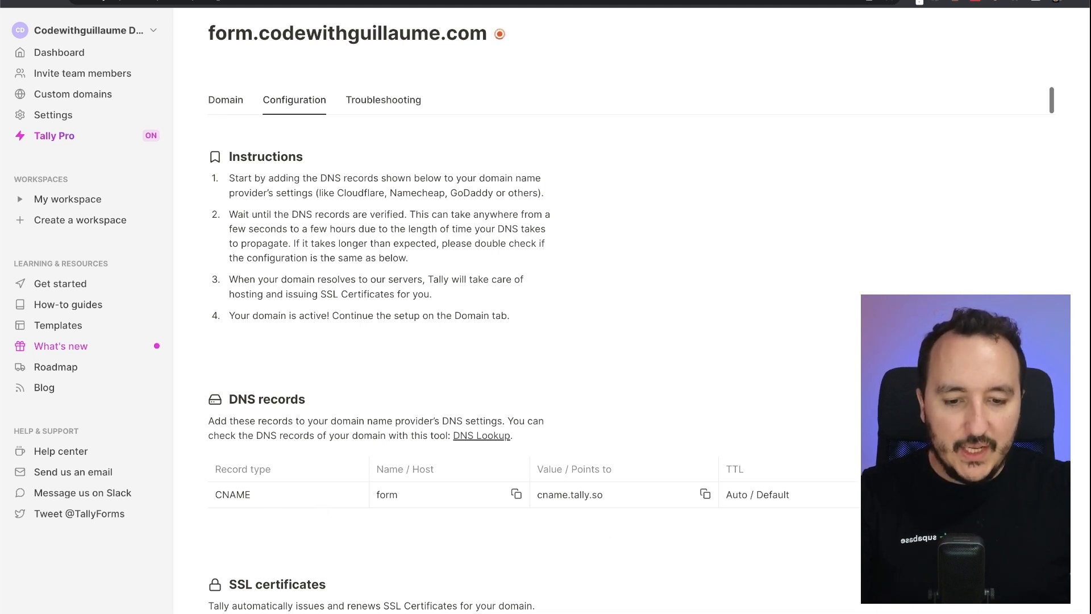
scroll(486, 505, down, 3)
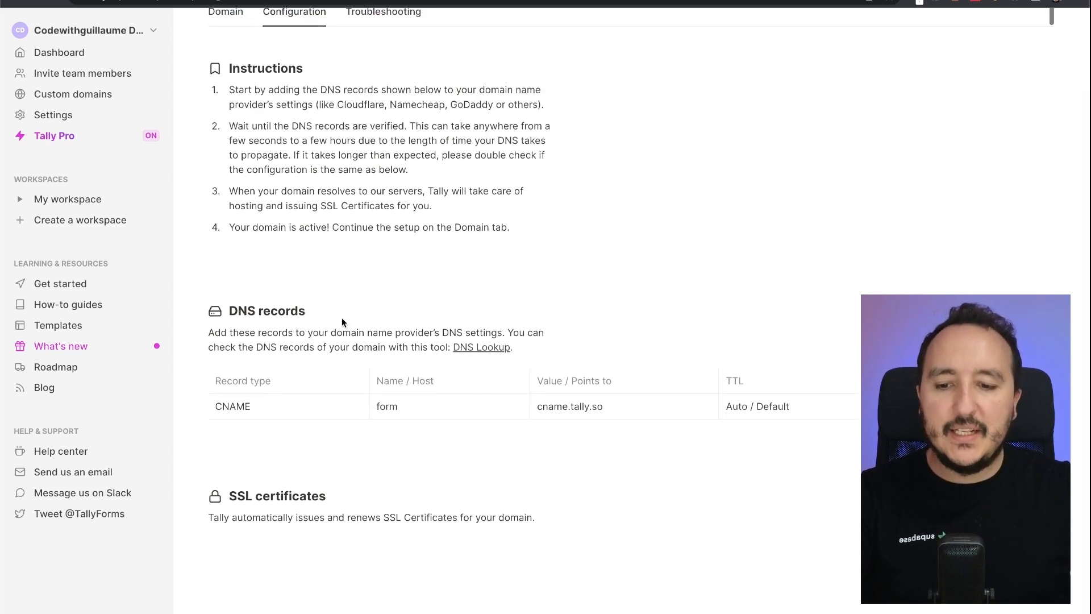
scroll(565, 214, up, 3)
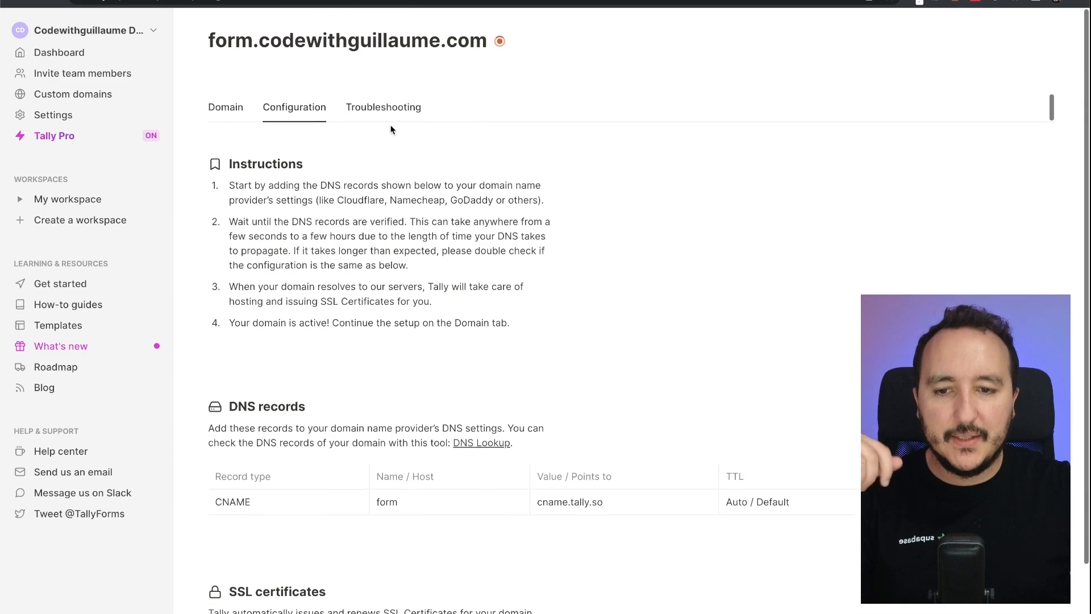
click(383, 107)
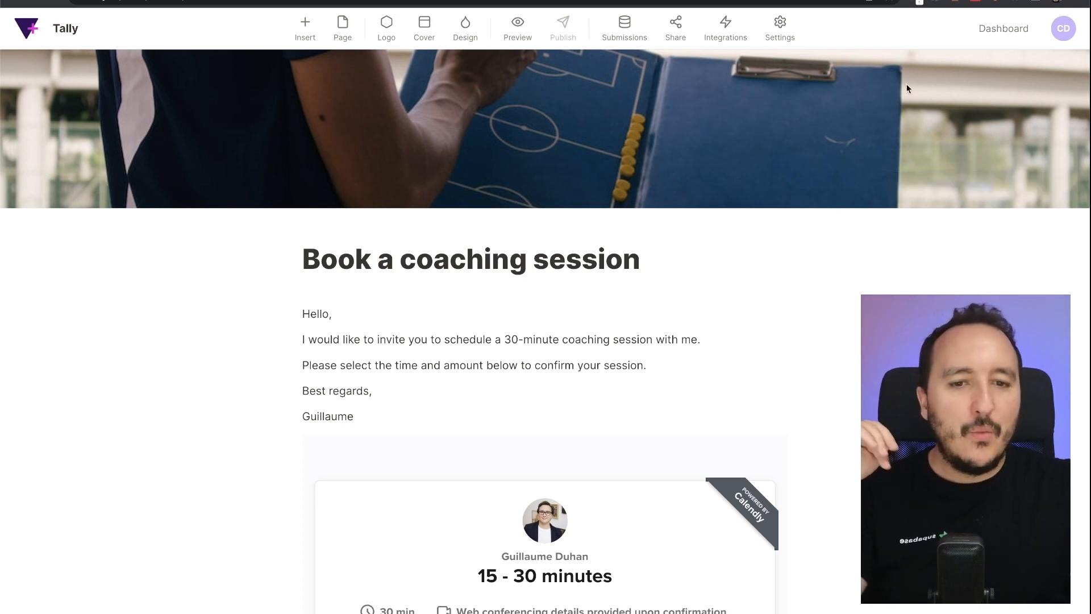
- From the Dashboard open 'Book a coaching session' and review its Integrations, including Webhooks
click(996, 37)
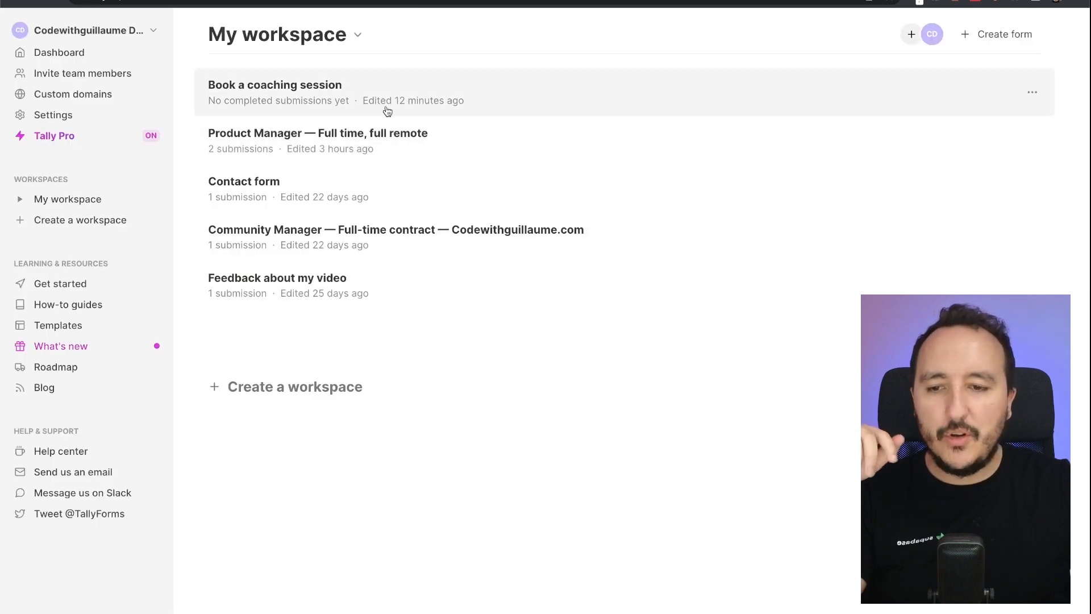
click(262, 95)
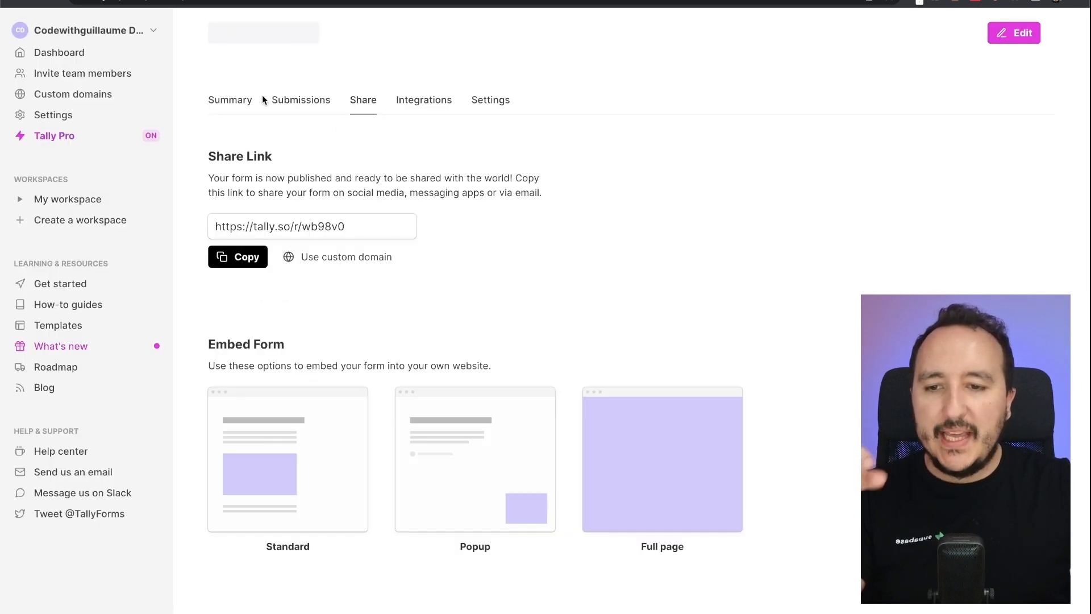
click(425, 118)
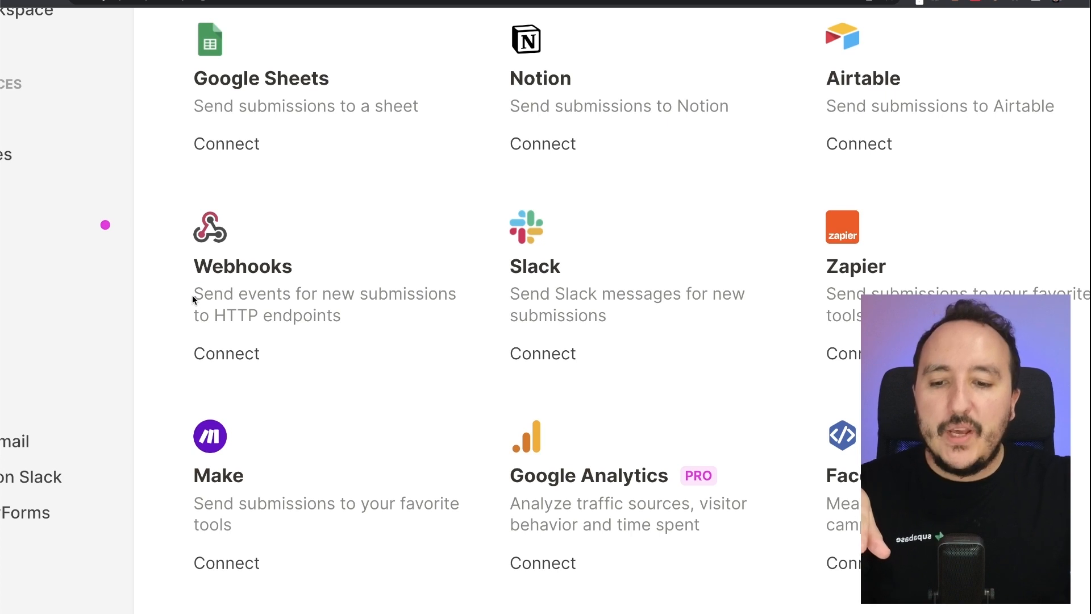
drag(194, 295, 365, 325)
click(364, 325)
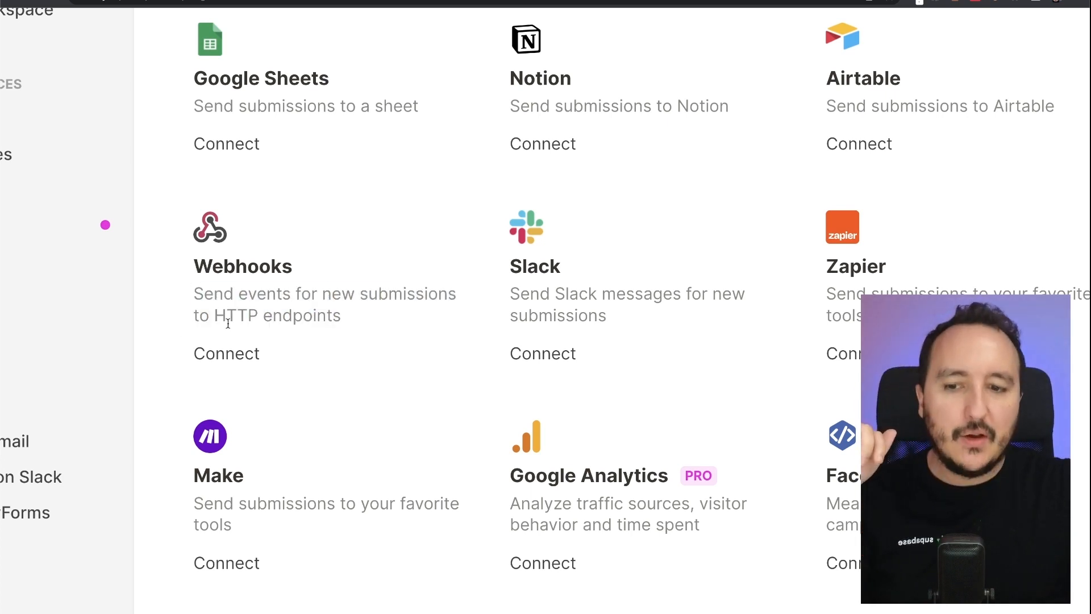
click(251, 352)
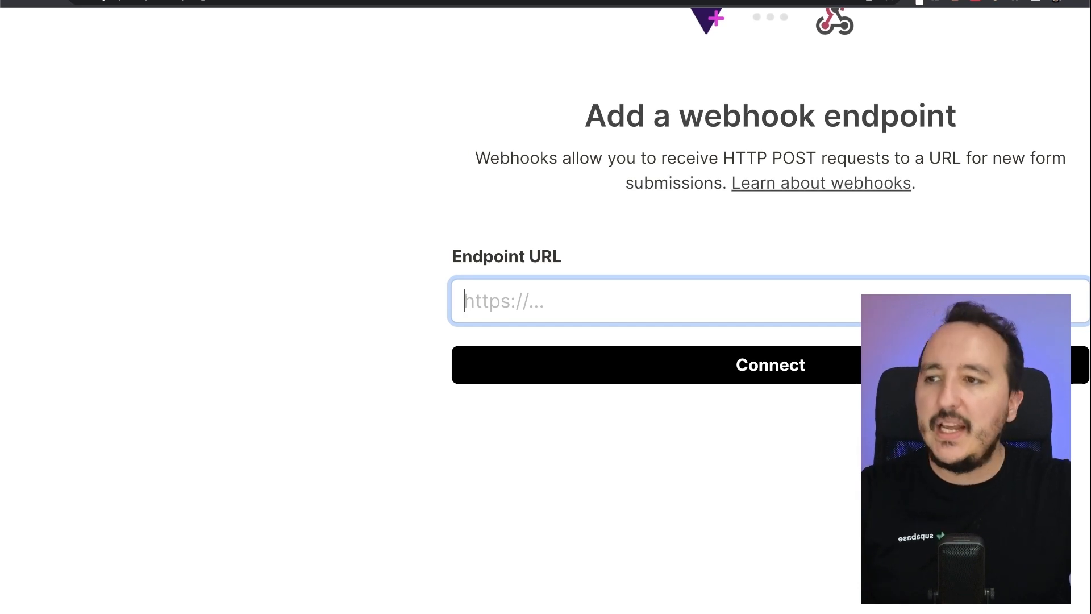
key(super+Tab)
key(super+Tab)
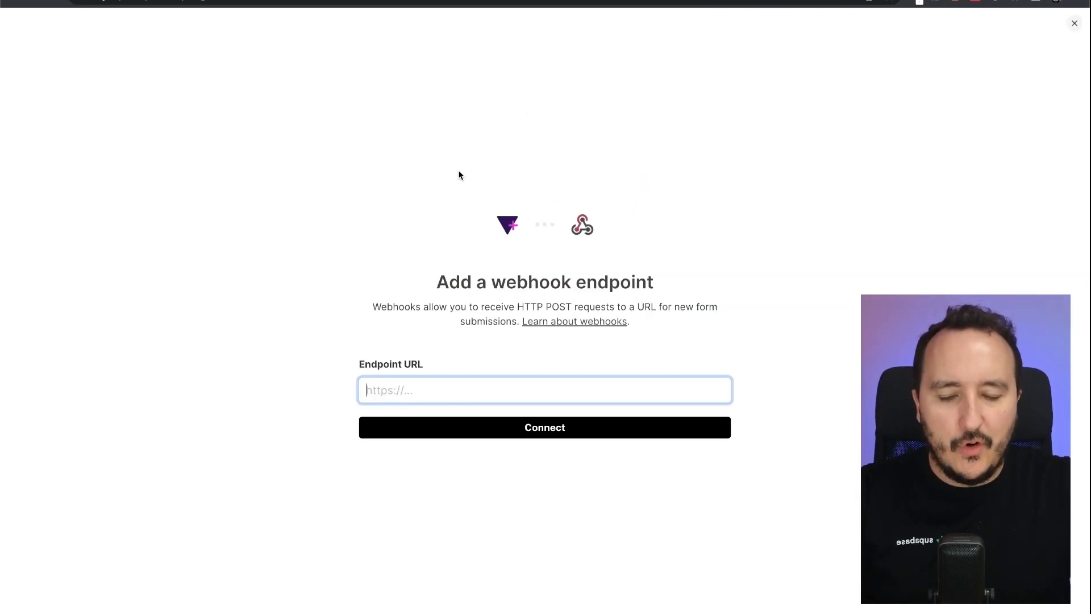
drag(444, 282, 684, 285)
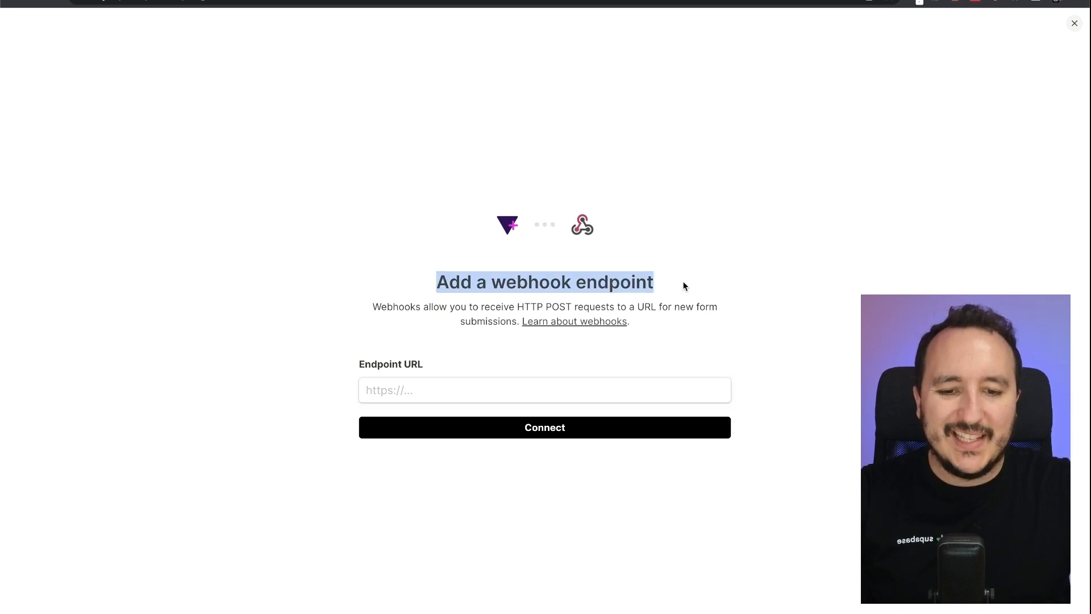
click(685, 285)
click(532, 382)
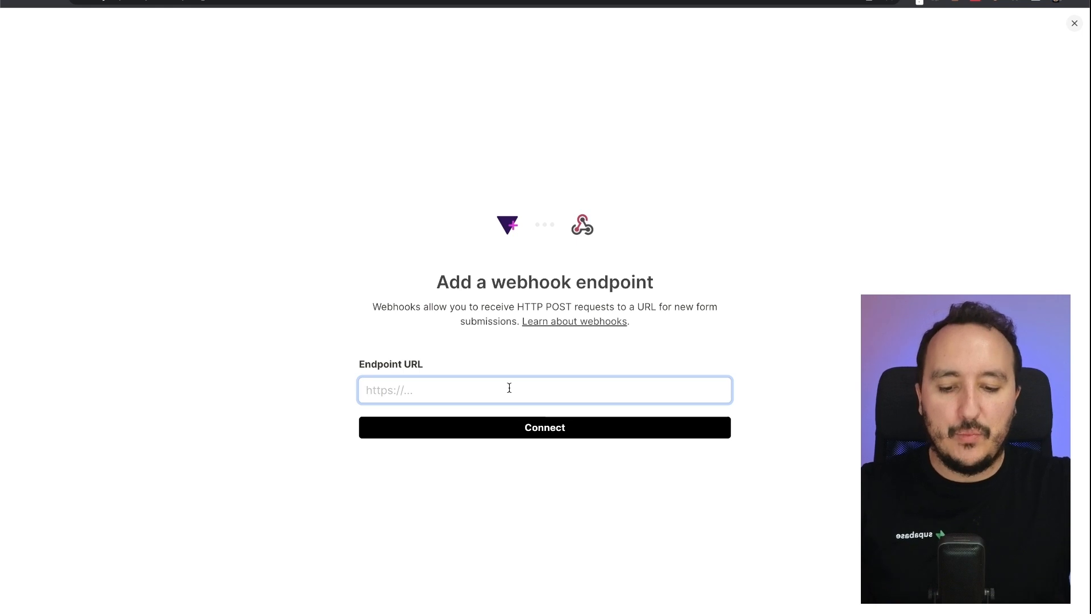
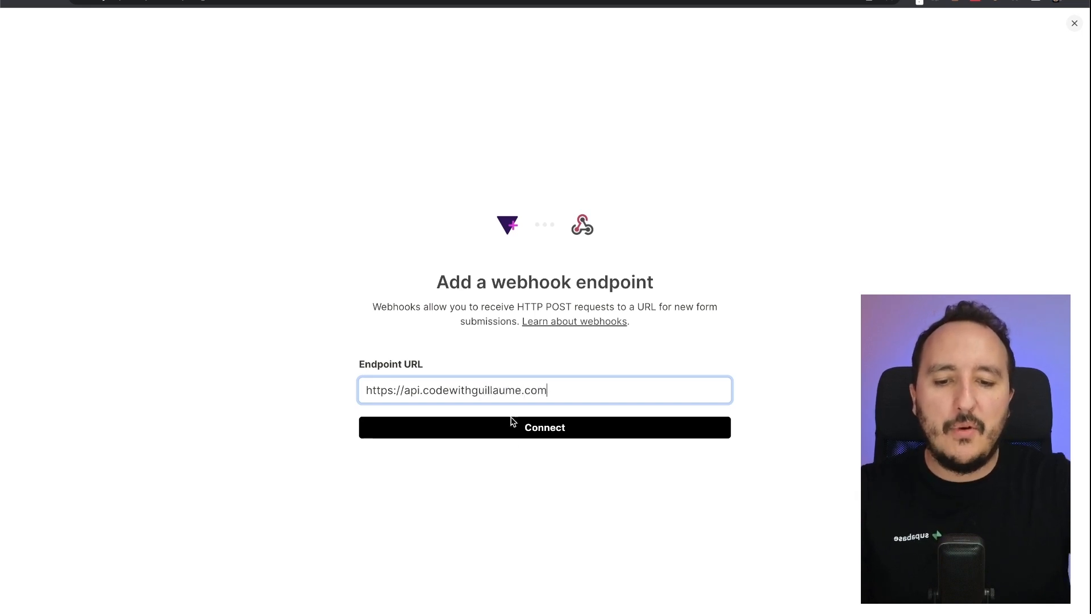
click(534, 437)
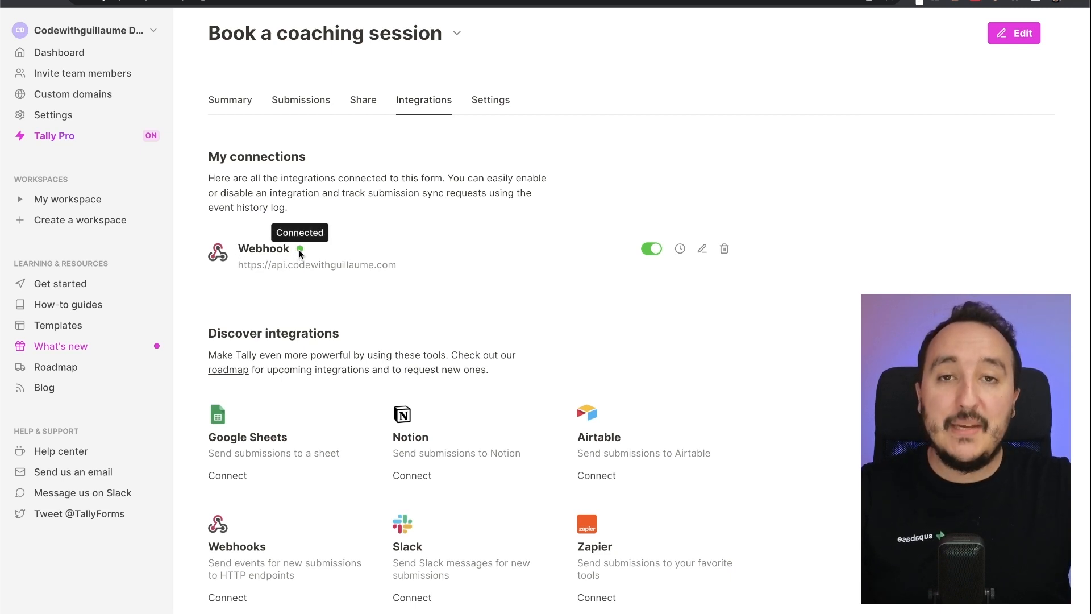
click(680, 250)
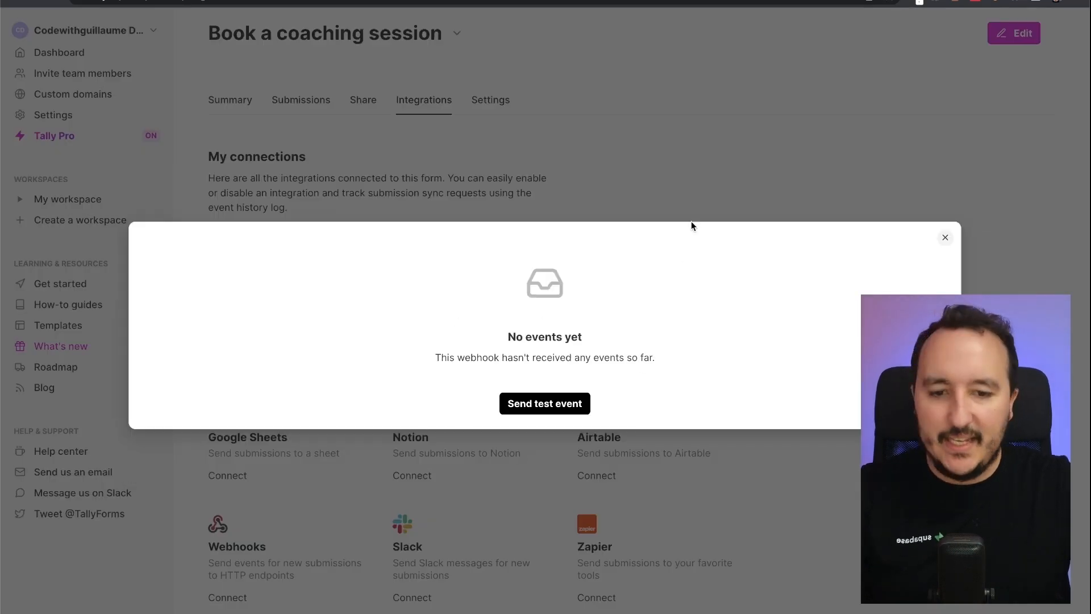
click(691, 220)
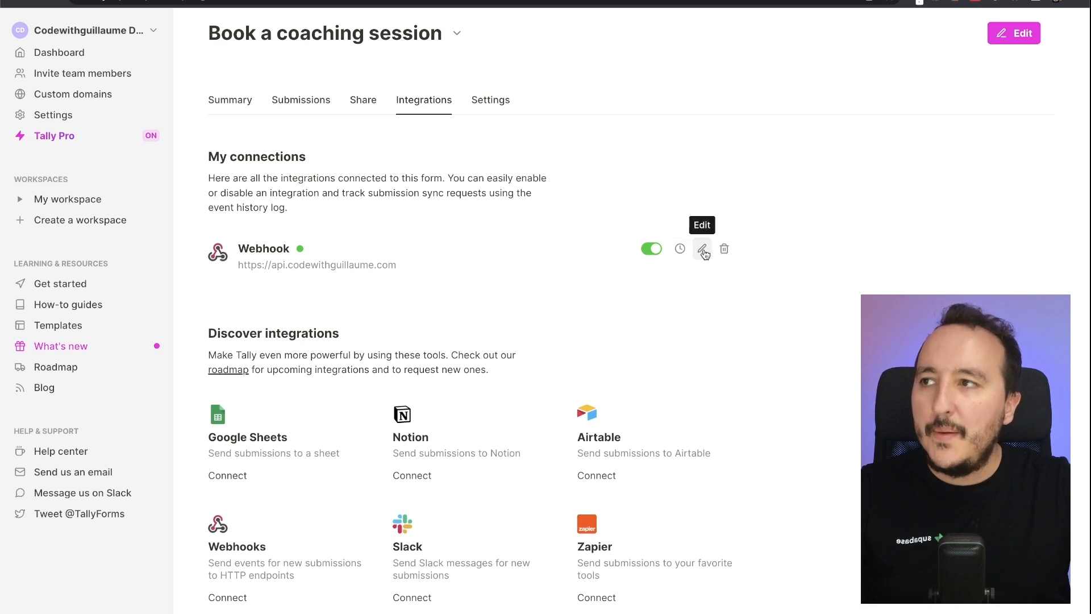
click(702, 250)
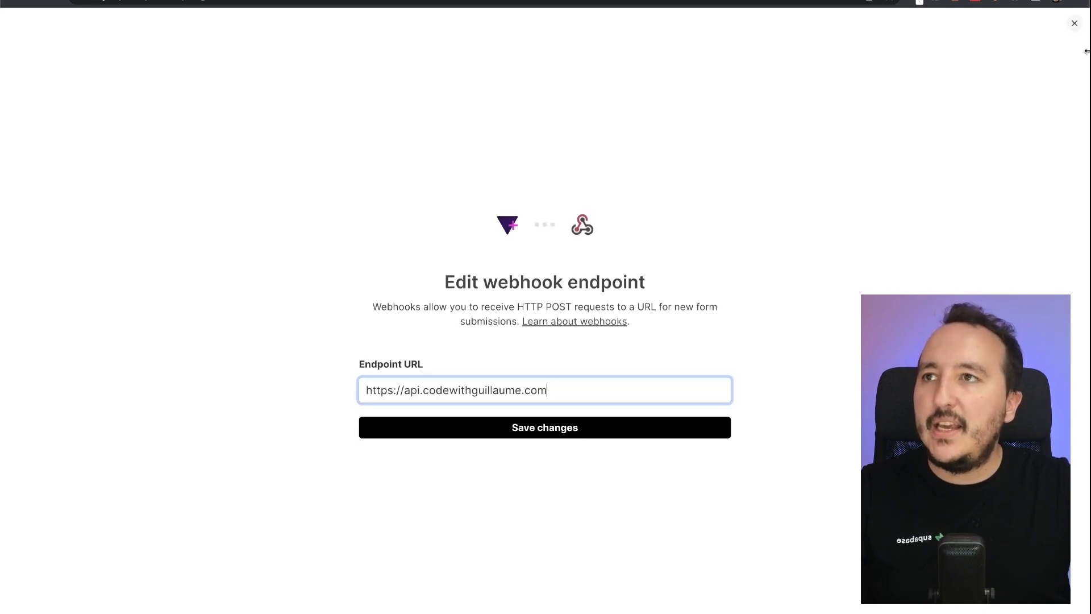
click(1073, 24)
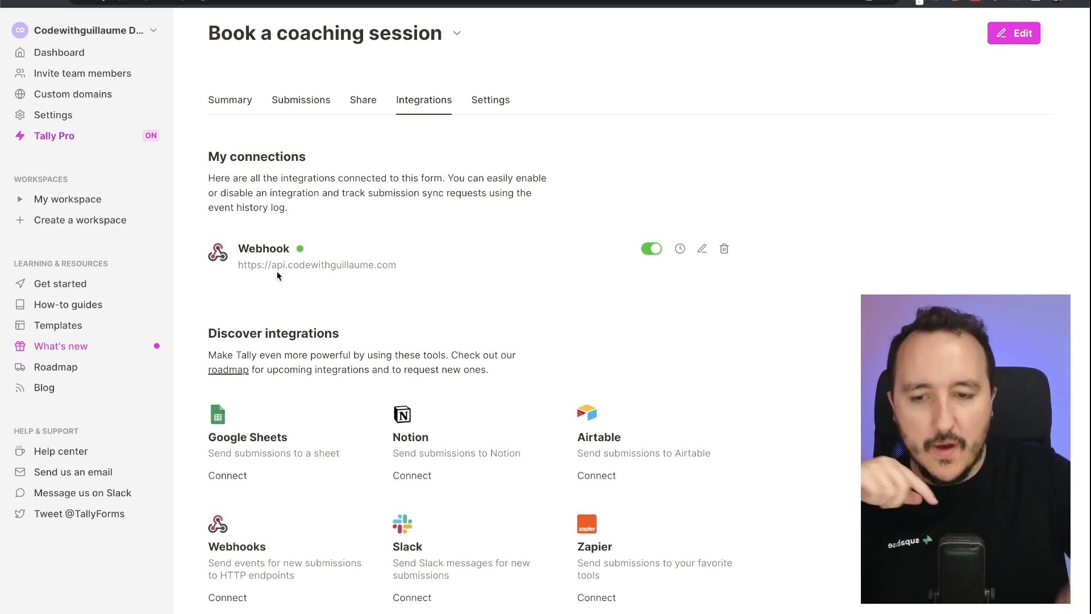
drag(239, 263, 438, 263)
- Scroll the Webhooks help article down to the sample FORM_RESPONSE event payload
click(437, 263)
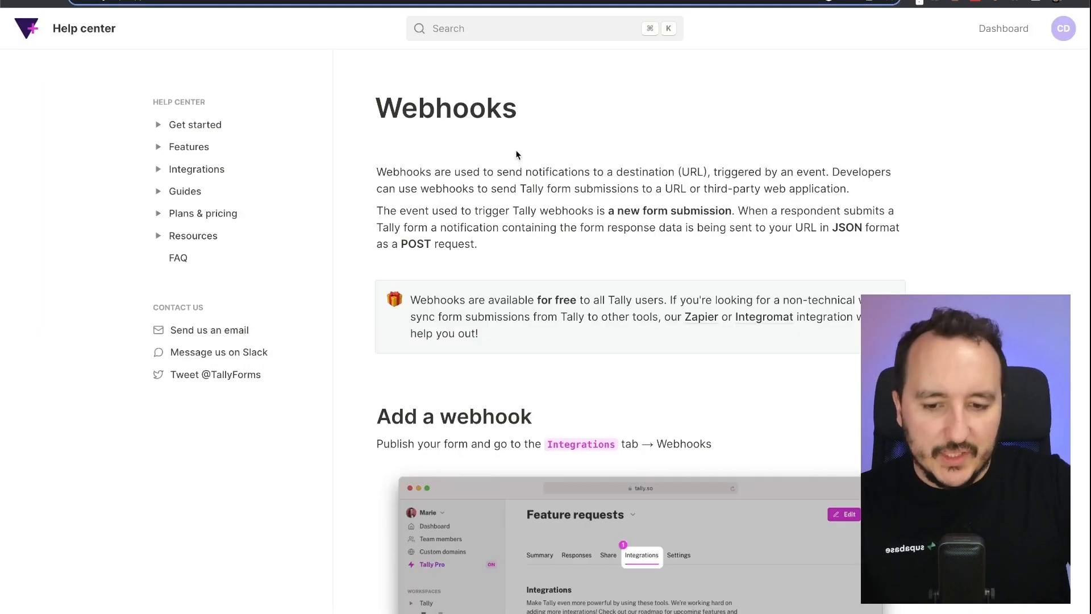
scroll(516, 153, down, 15)
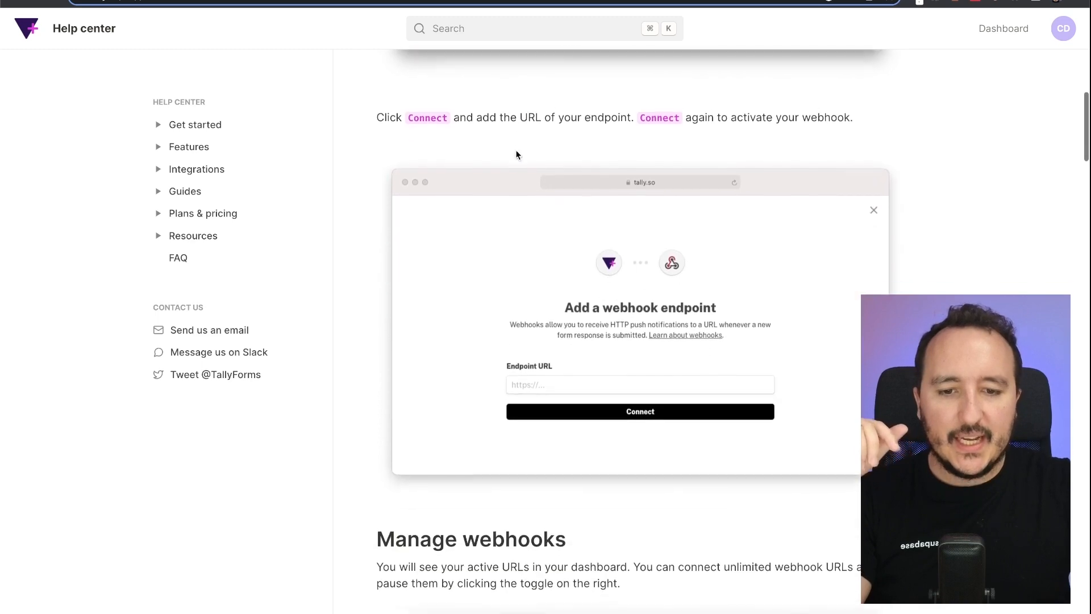
scroll(516, 154, down, 12)
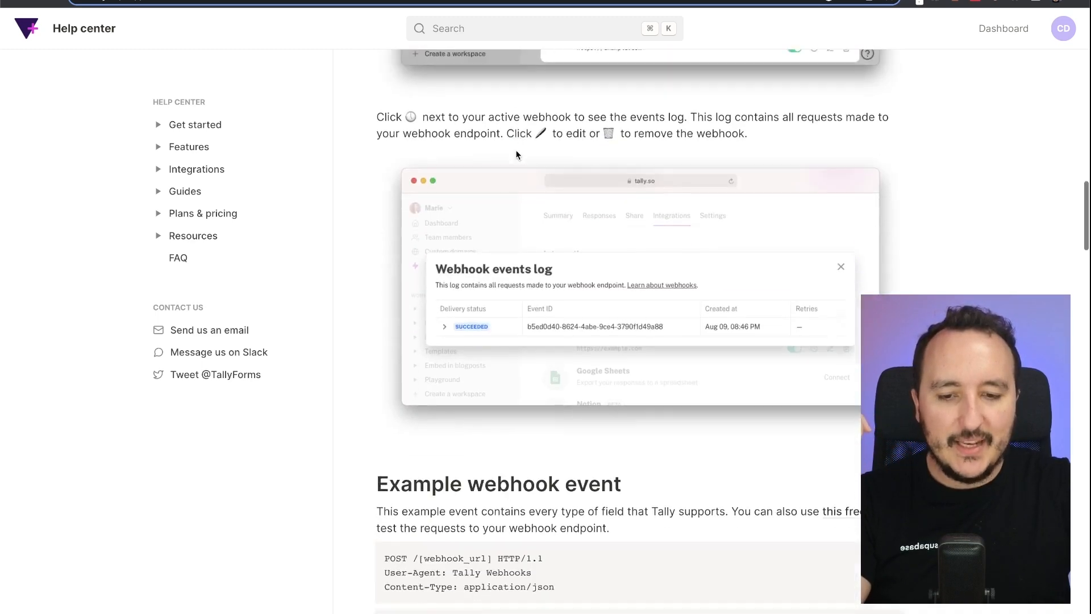
scroll(516, 150, down, 10)
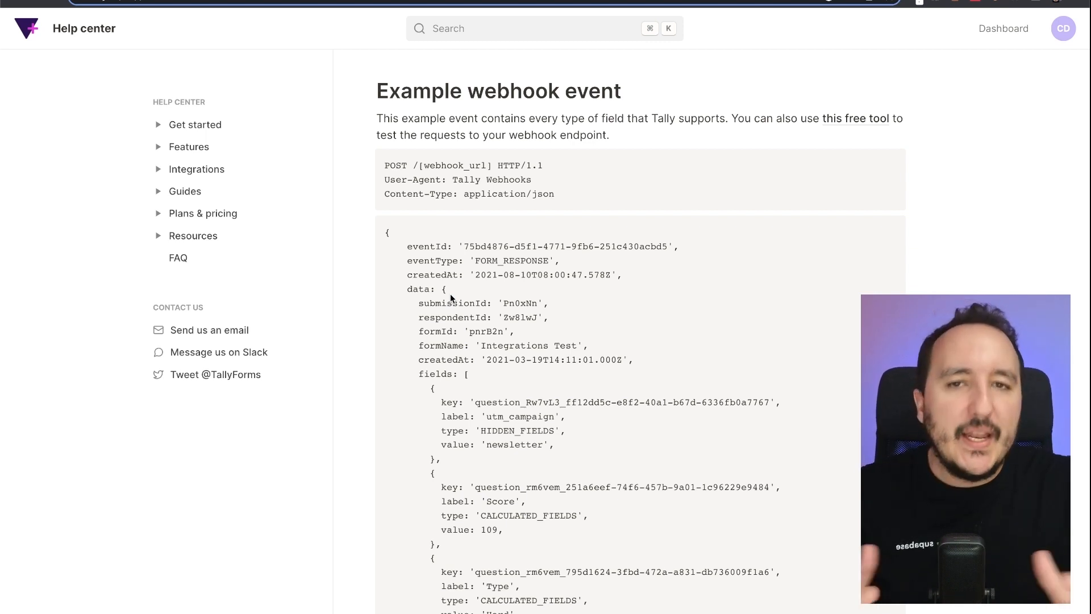
- Zoom the help page to 125% and inspect the payload's eventId, eventType FORM_RESPONSE, createdAt and data
click(483, 41)
key(Escape)
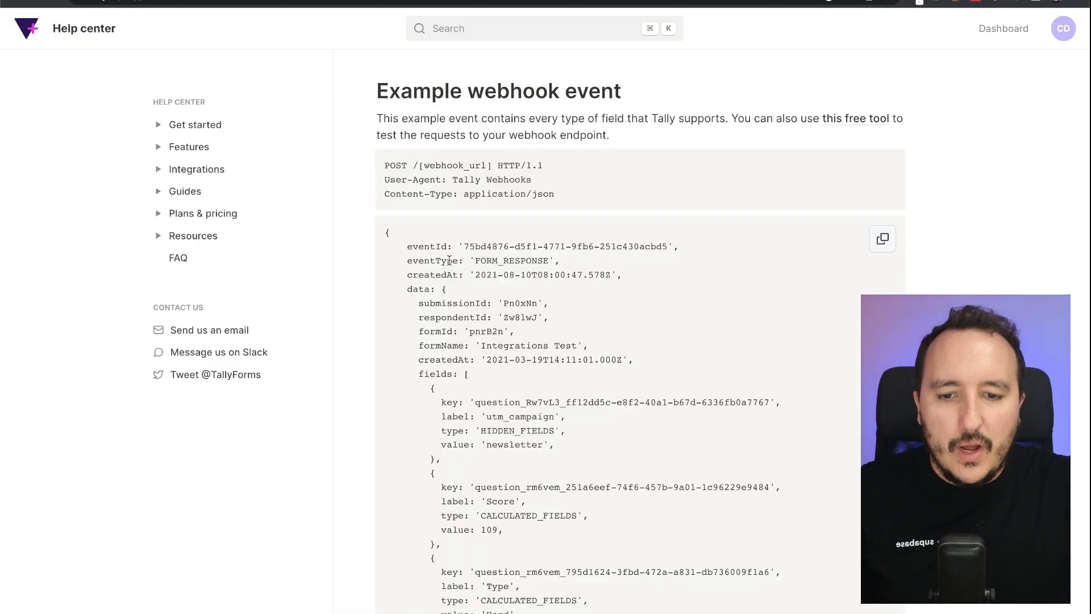
scroll(449, 261, down, 2)
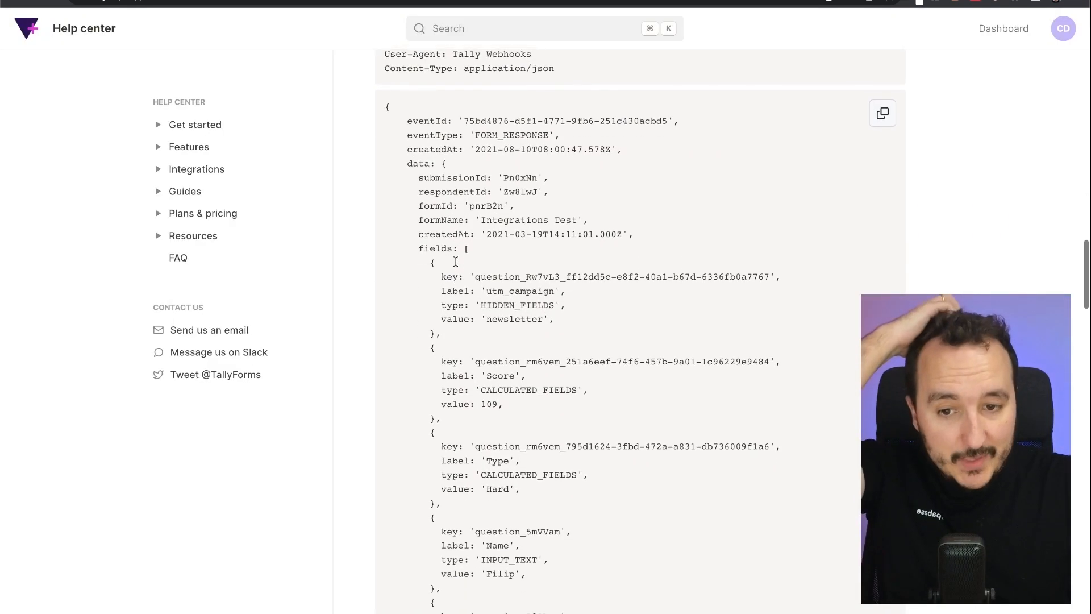
key(super+plus)
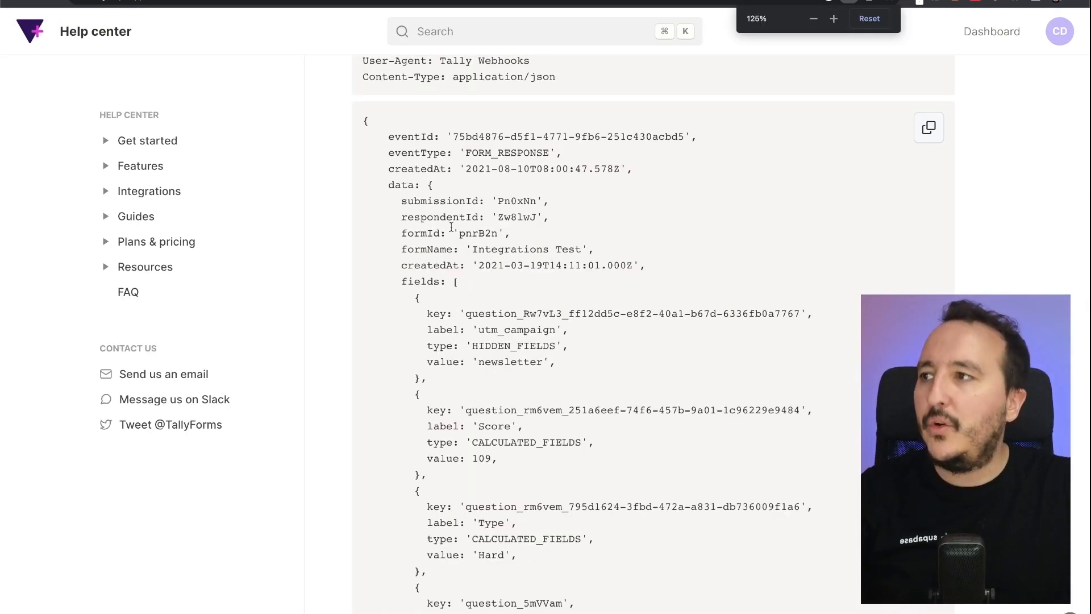
double_click(400, 186)
double_click(423, 169)
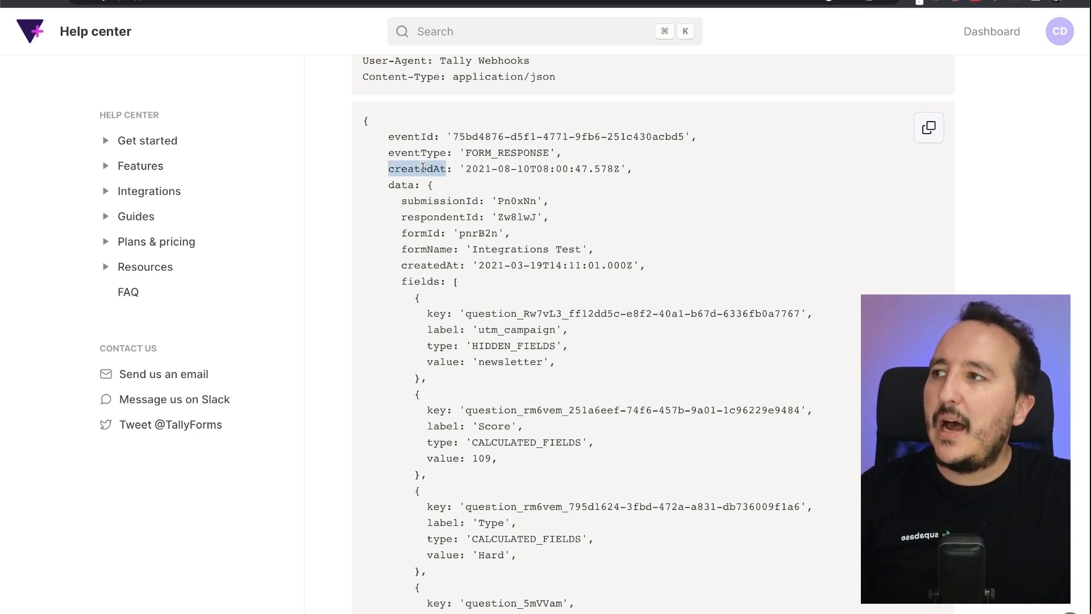
double_click(425, 153)
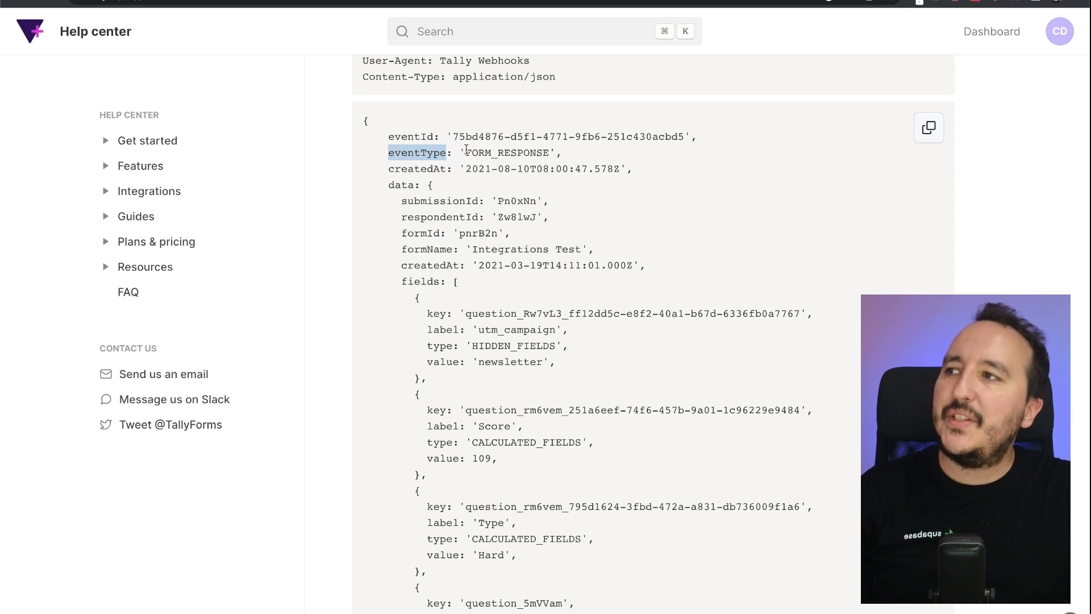
drag(461, 151, 550, 151)
click(551, 151)
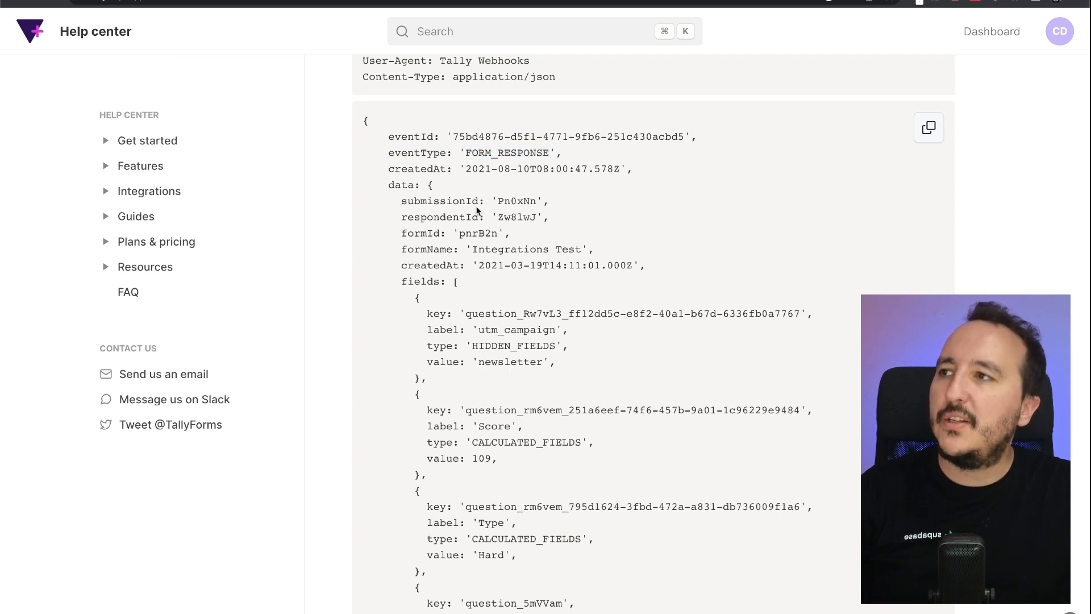
drag(452, 135, 685, 137)
click(685, 137)
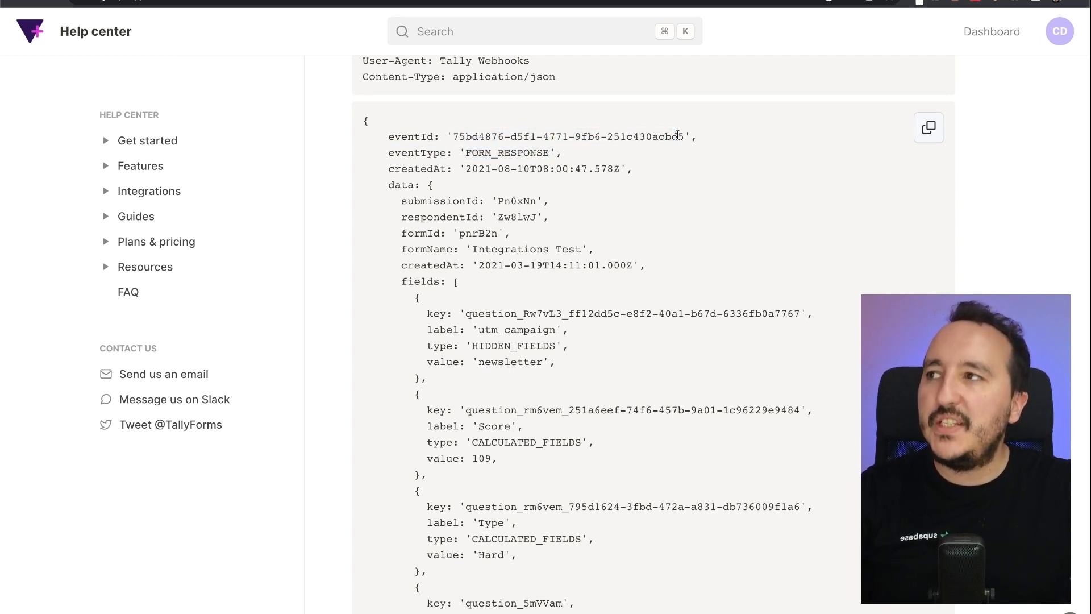
- Check the application/json content type and the fields array's INPUT_TEXT type and sample Name value
scroll(679, 137, up, 2)
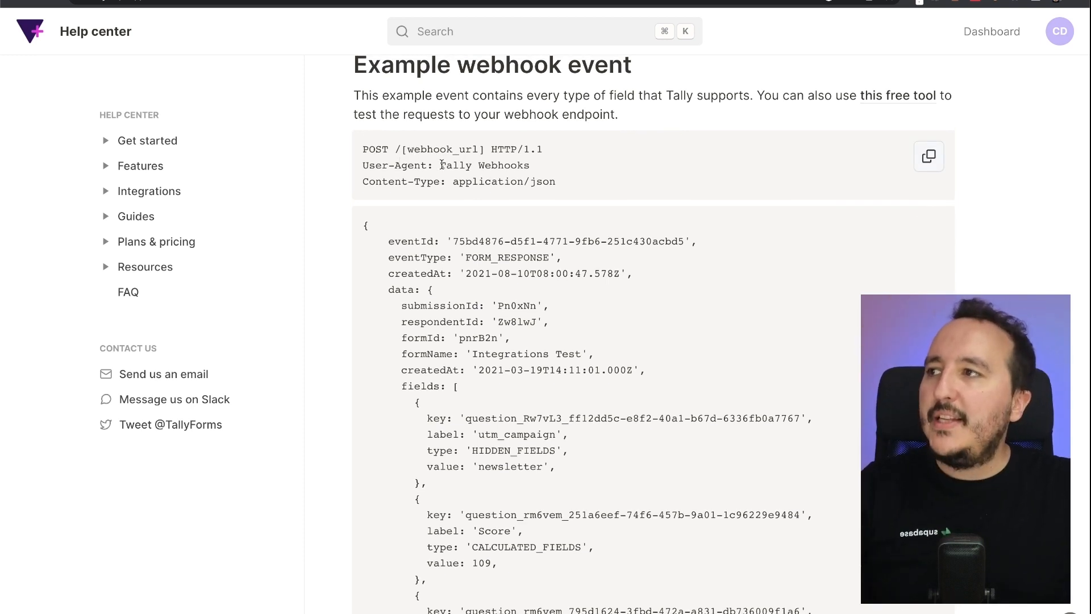
drag(453, 182, 613, 181)
click(613, 181)
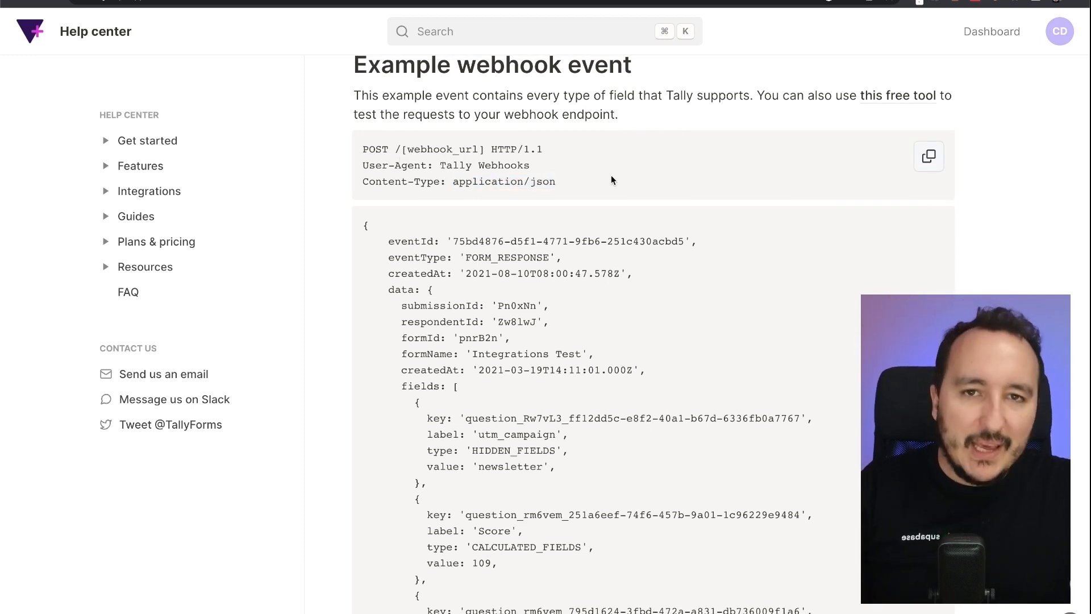
scroll(575, 370, down, 5)
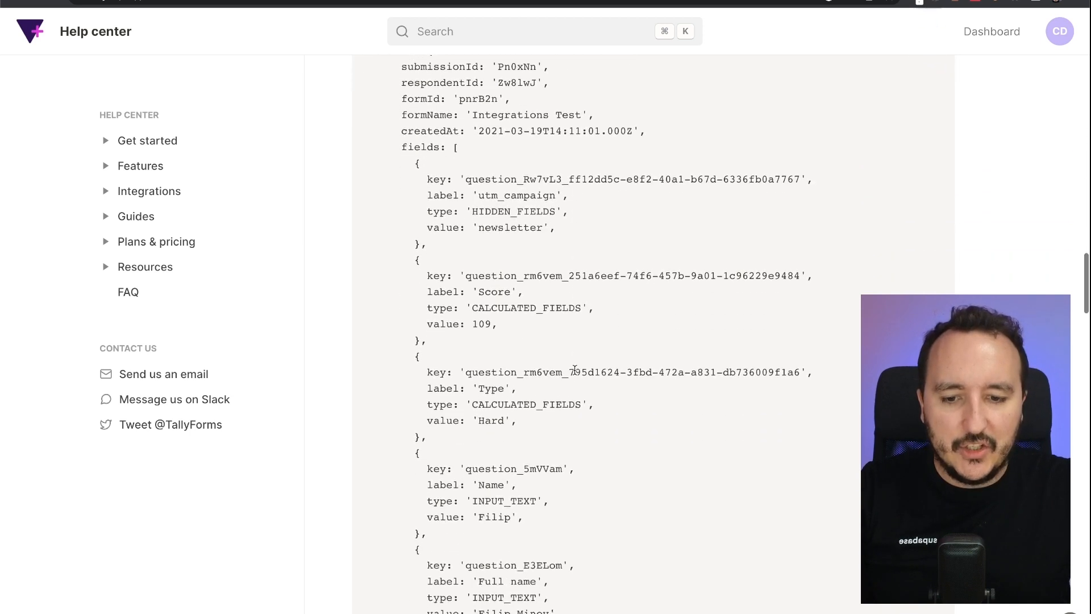
scroll(575, 370, down, 3)
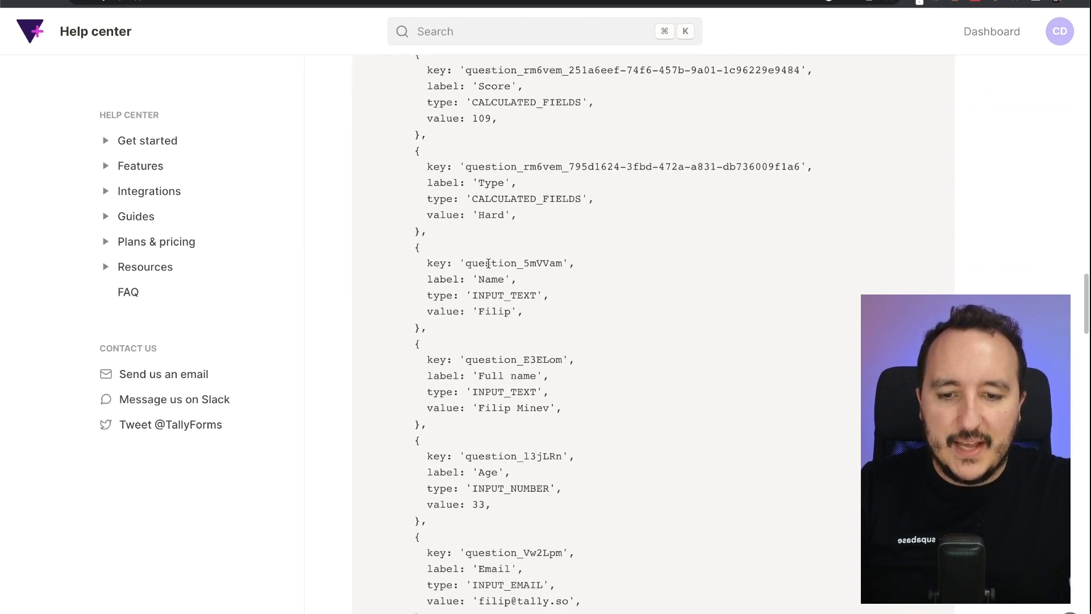
double_click(494, 293)
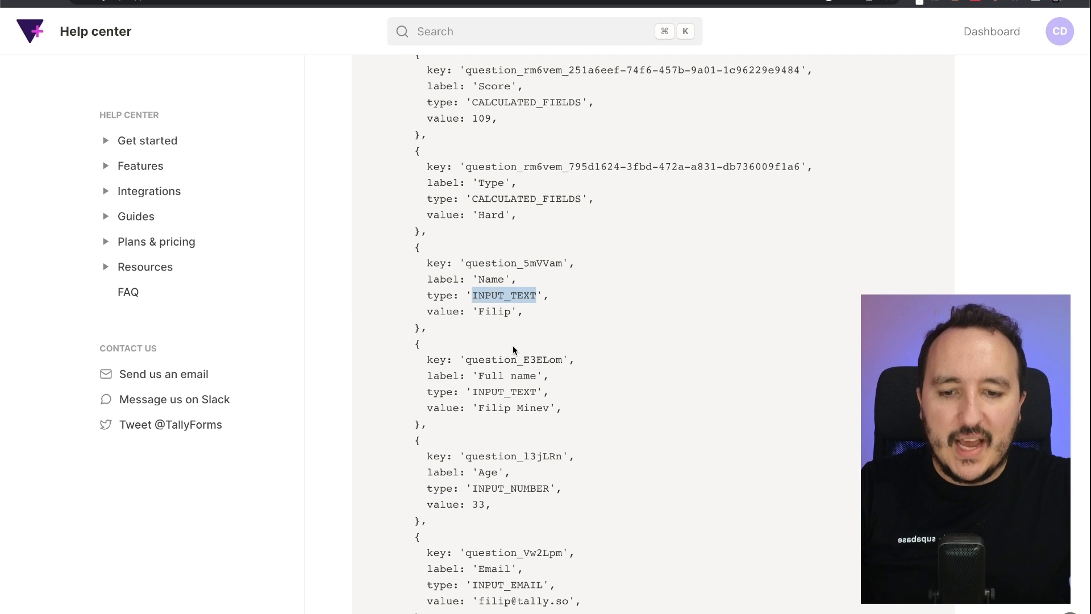
double_click(506, 310)
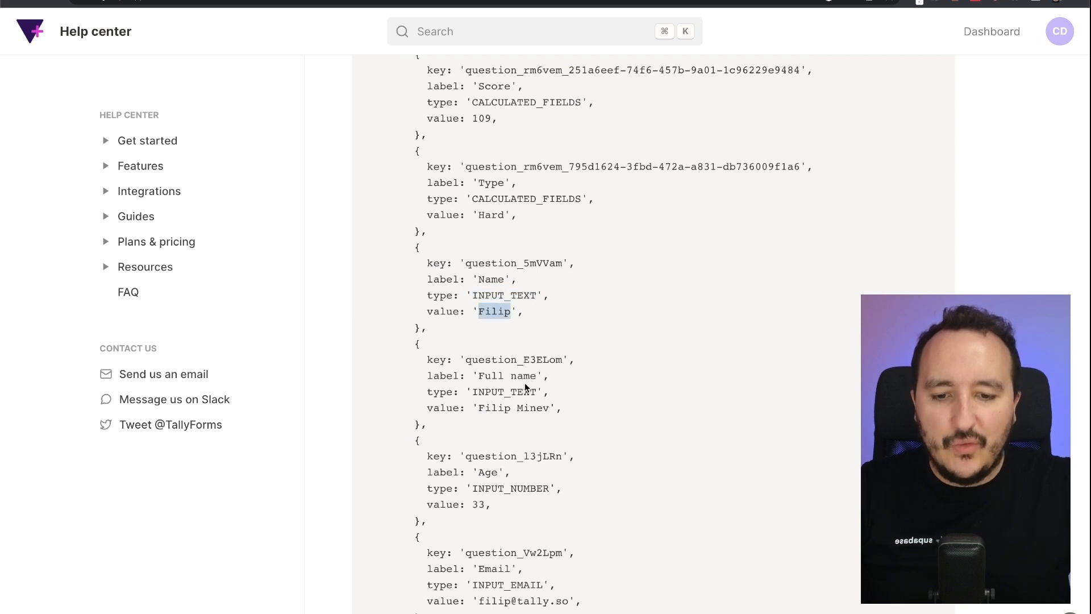
click(478, 407)
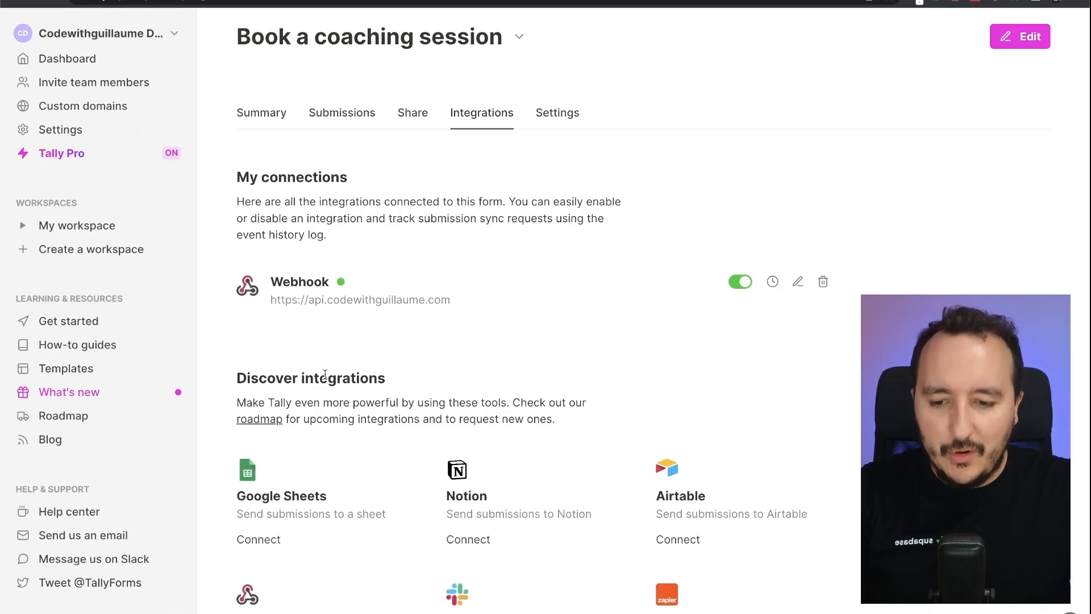
- Scroll down to the Make card in the form's integrations and connect it
scroll(325, 375, down, 5)
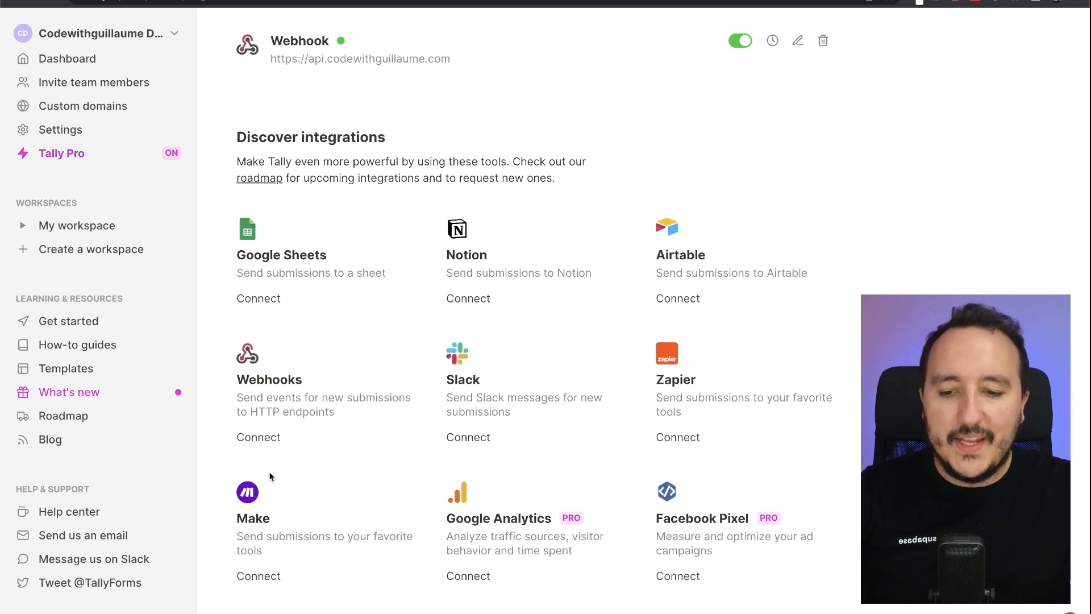
scroll(270, 476, down, 1)
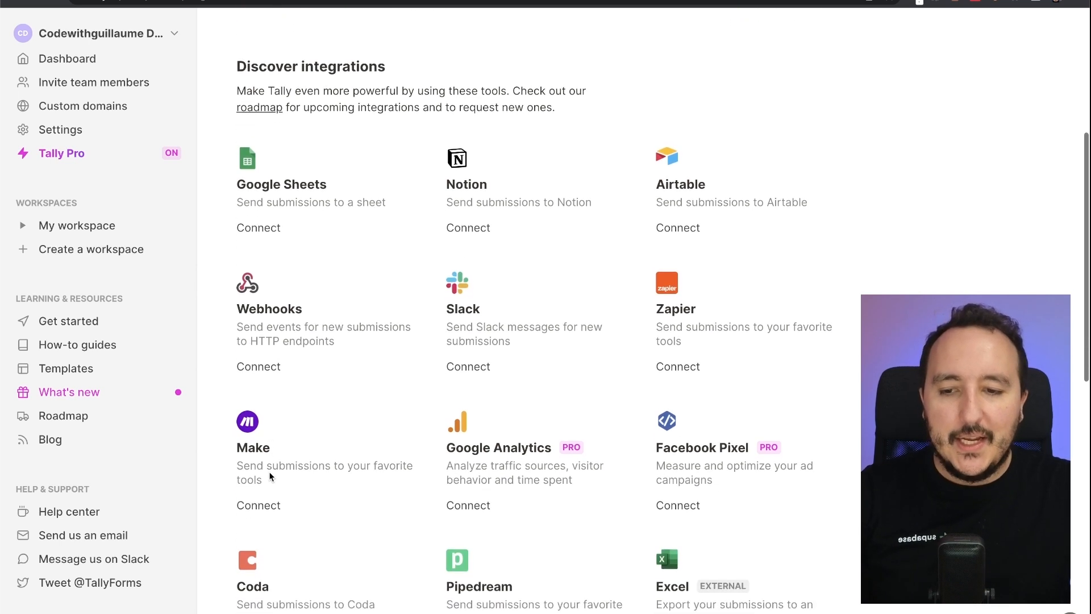
click(264, 506)
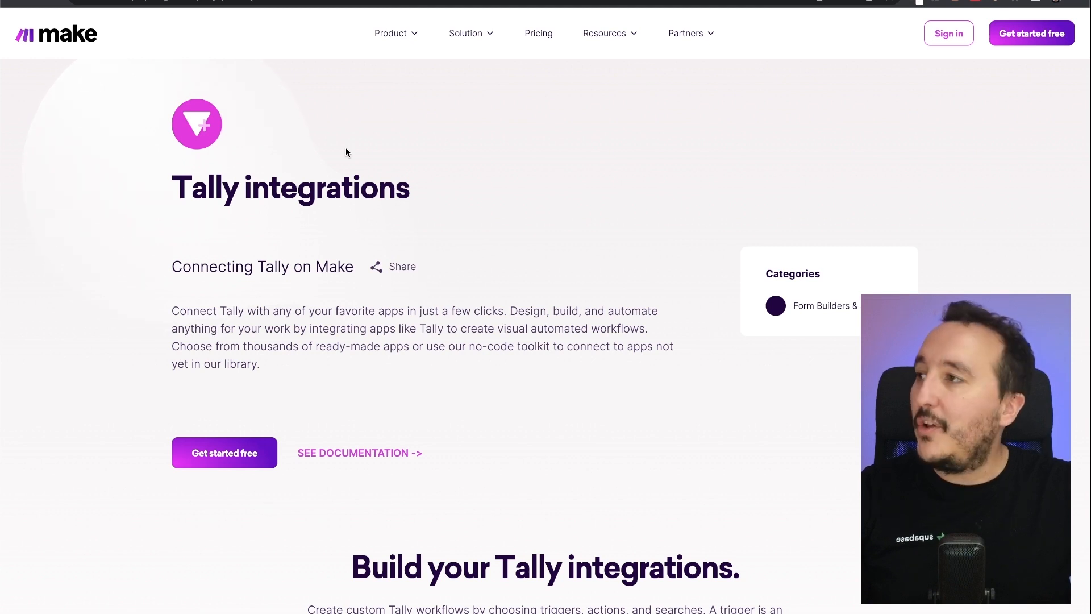
drag(181, 189, 354, 189)
click(355, 190)
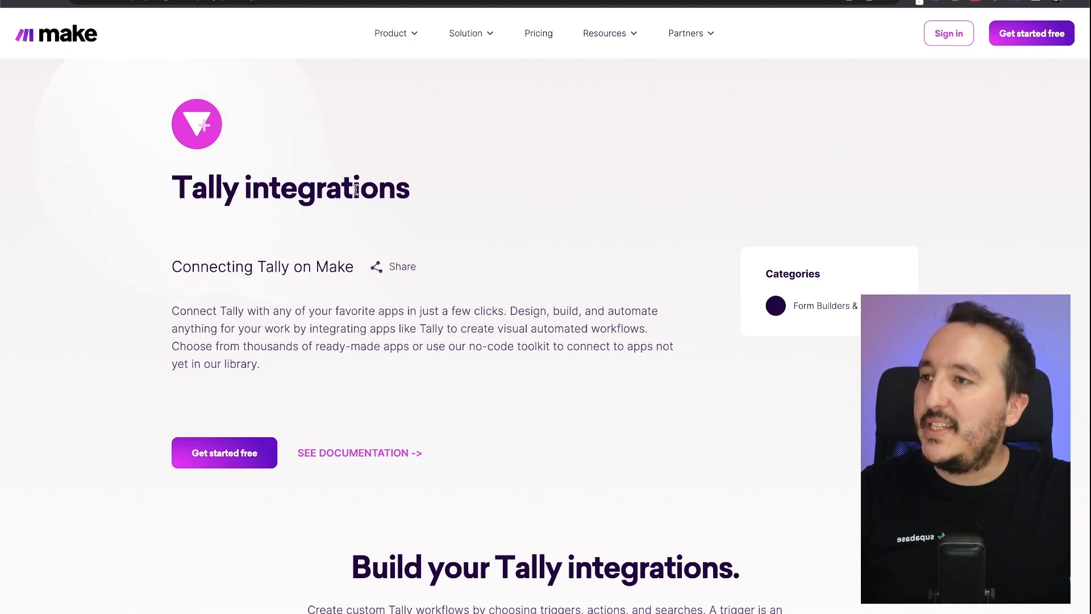
scroll(355, 389, down, 5)
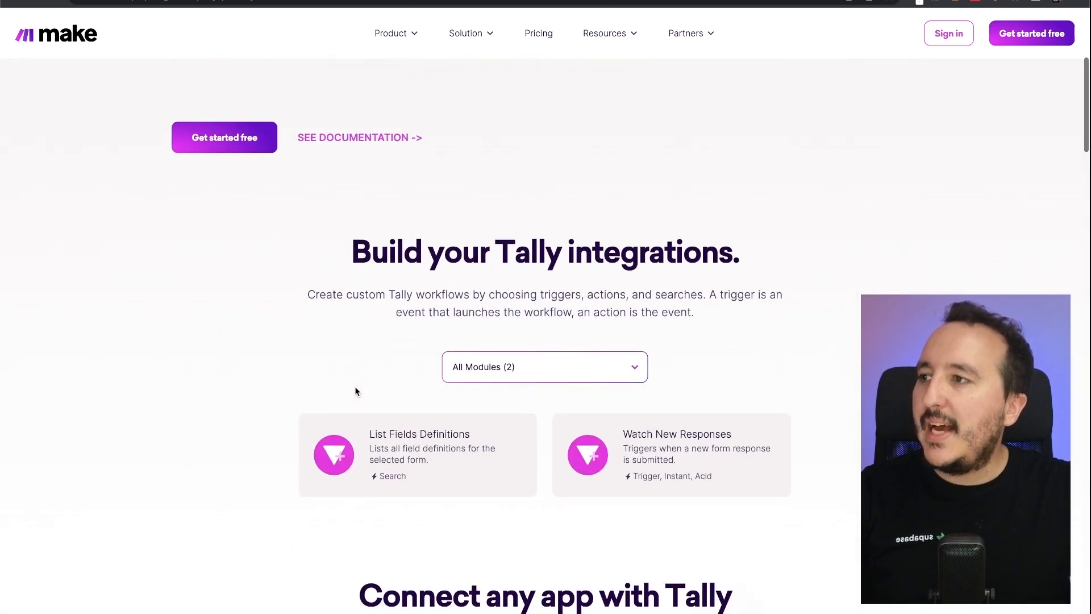
scroll(355, 391, down, 2)
scroll(645, 431, down, 4)
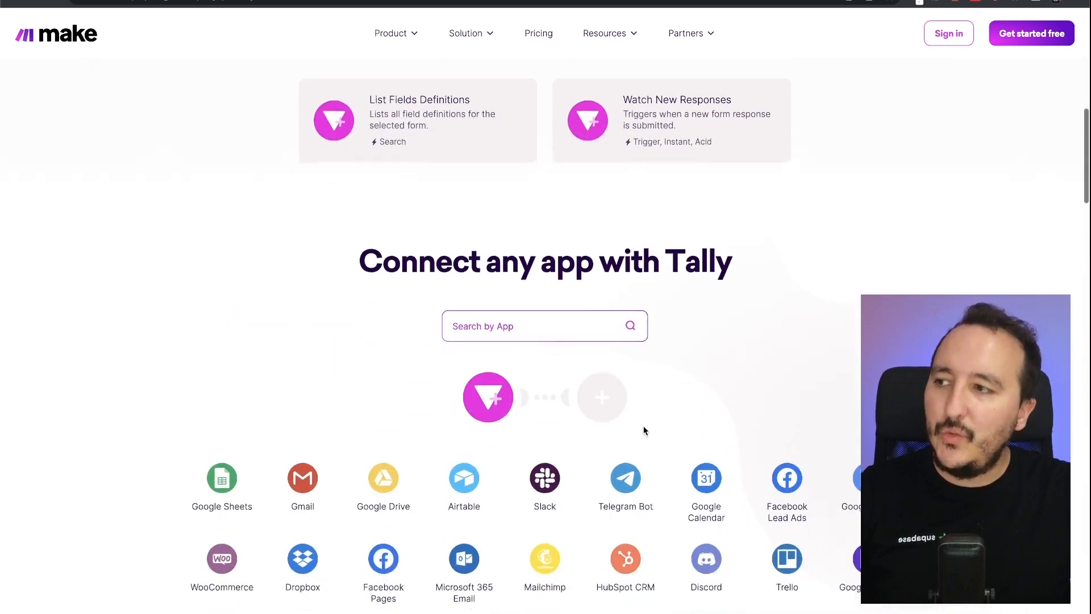
scroll(644, 431, down, 4)
scroll(645, 431, up, 2)
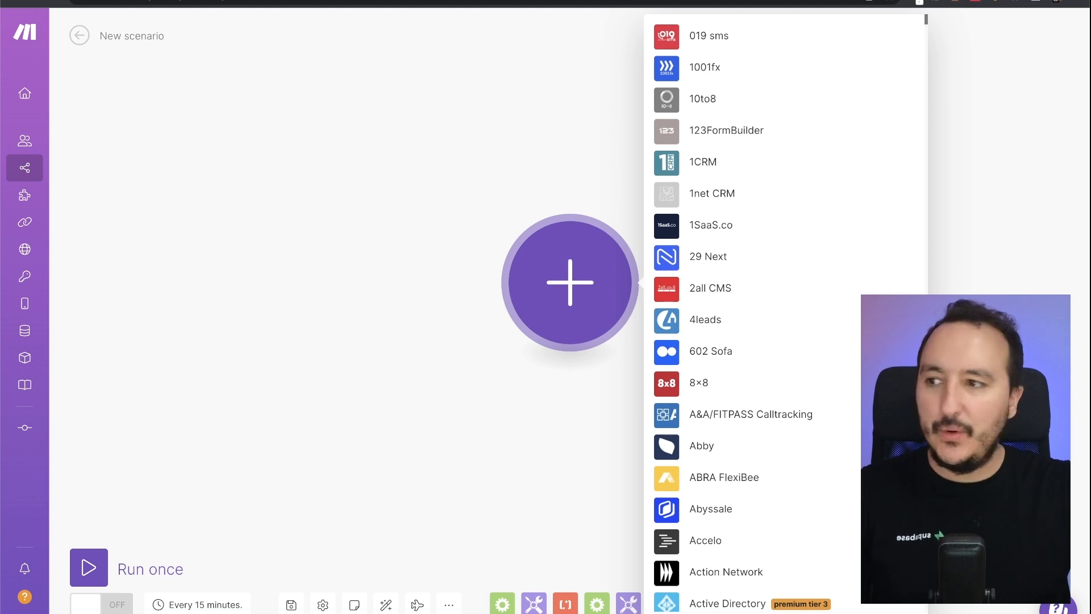
text(Tally)
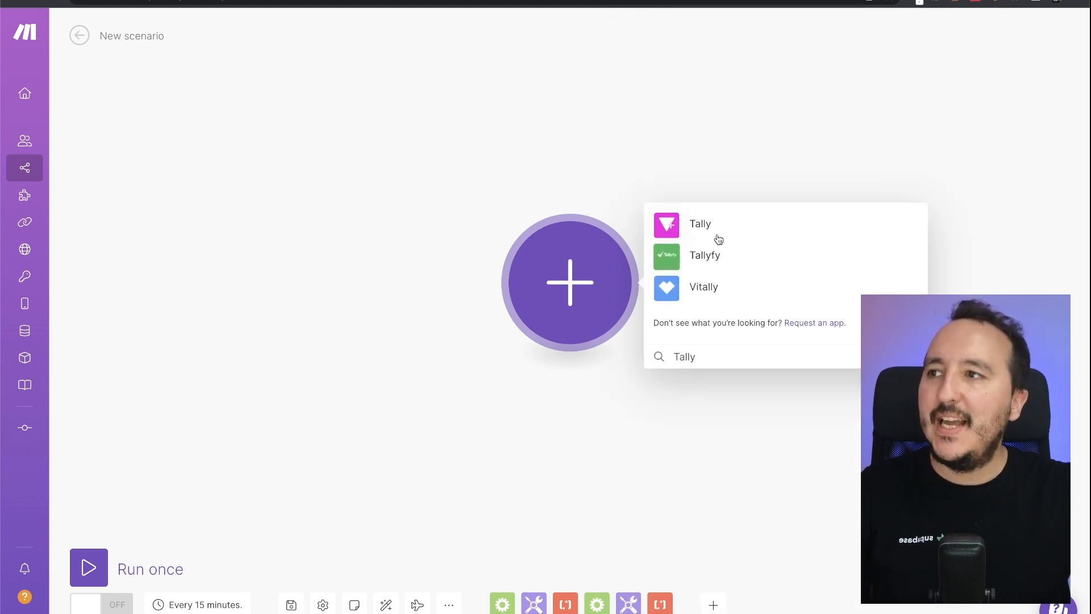
click(705, 226)
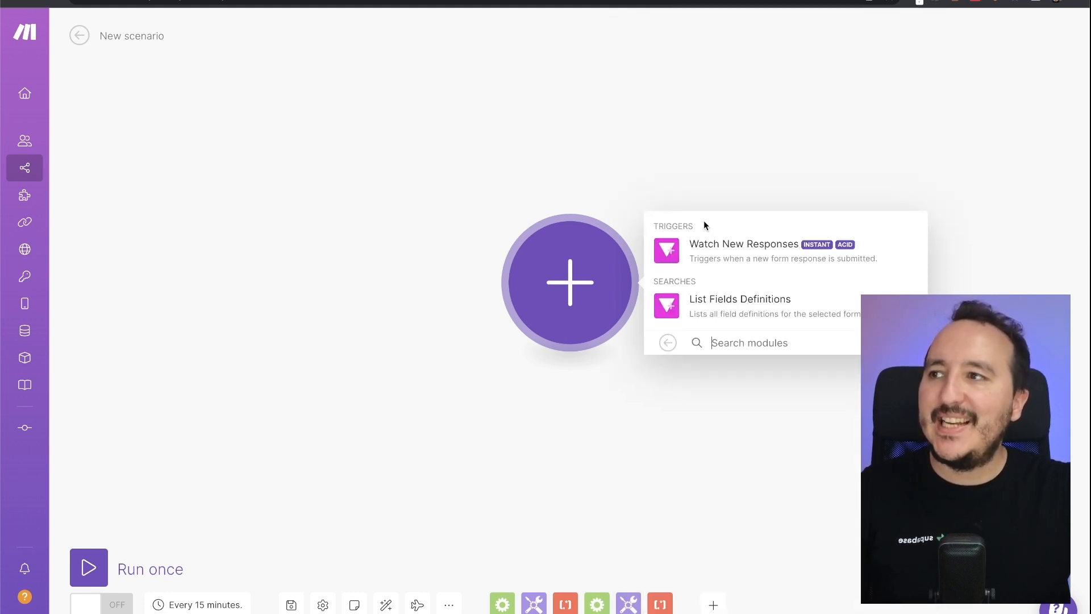
click(708, 253)
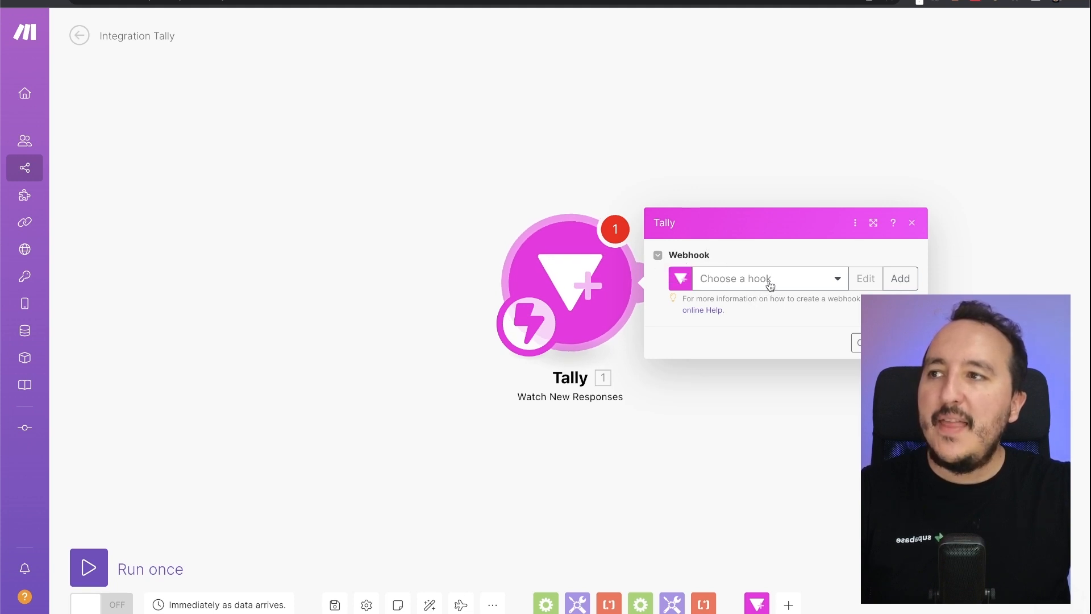
drag(578, 284, 365, 284)
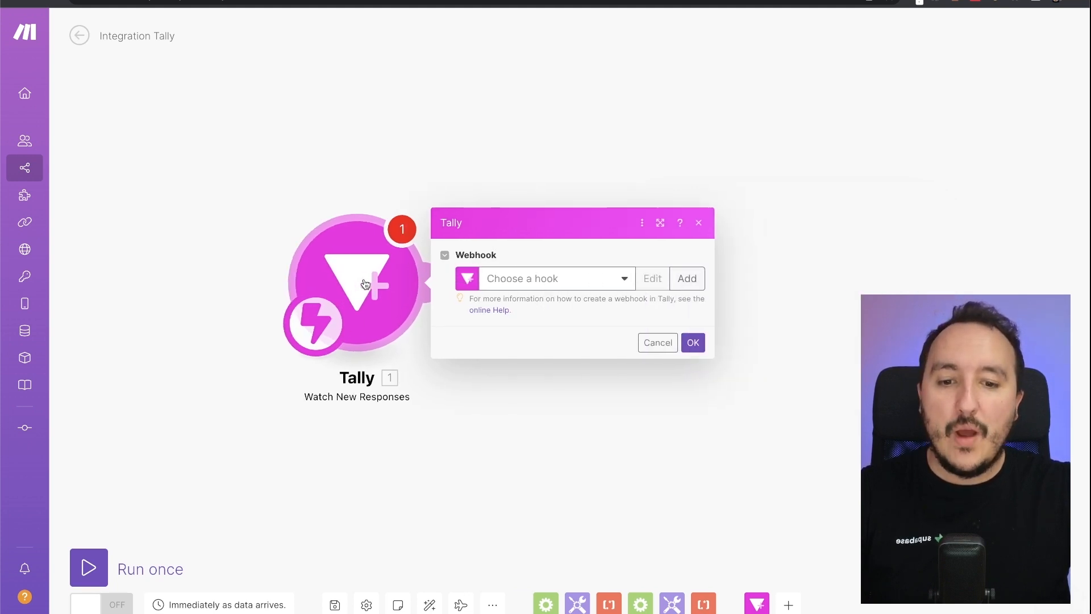
click(631, 266)
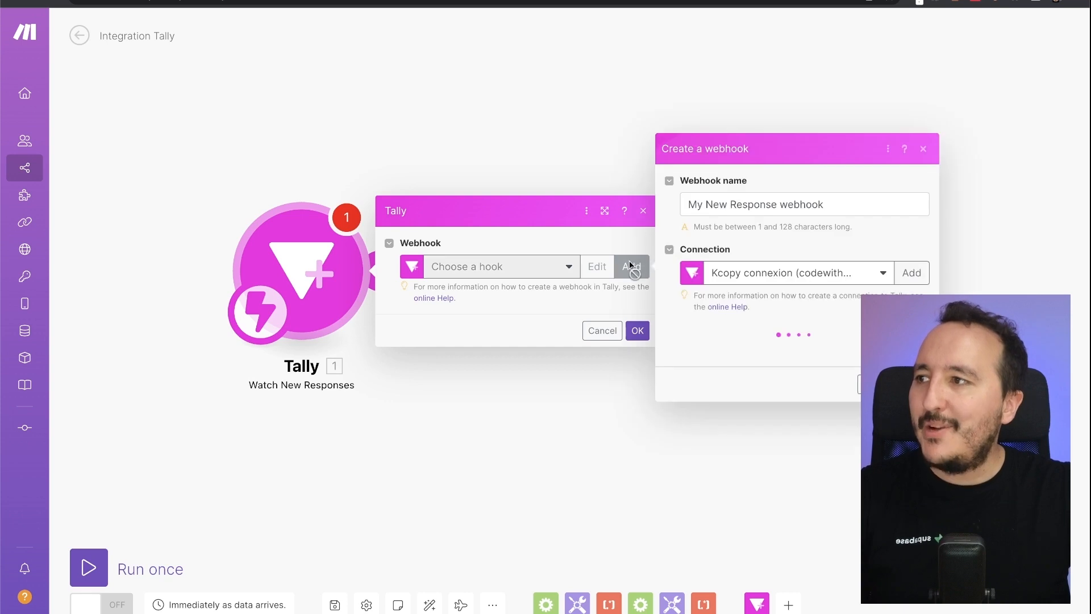
- Create a Tally connection named 'Codewithguillaume Connexion' and authorize Make to access Tally
click(861, 275)
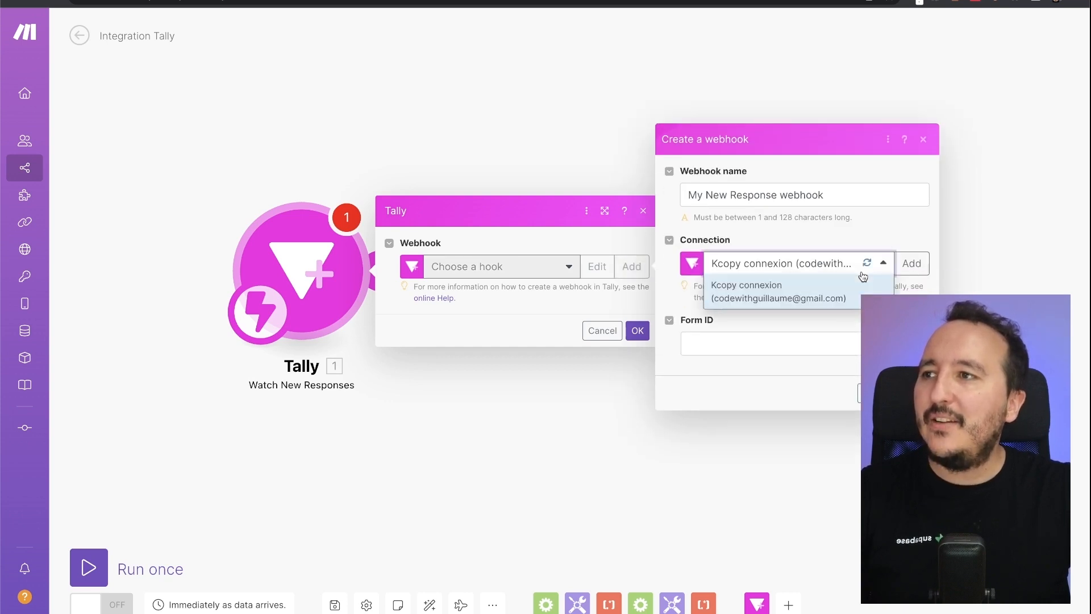
click(863, 275)
click(864, 272)
click(911, 265)
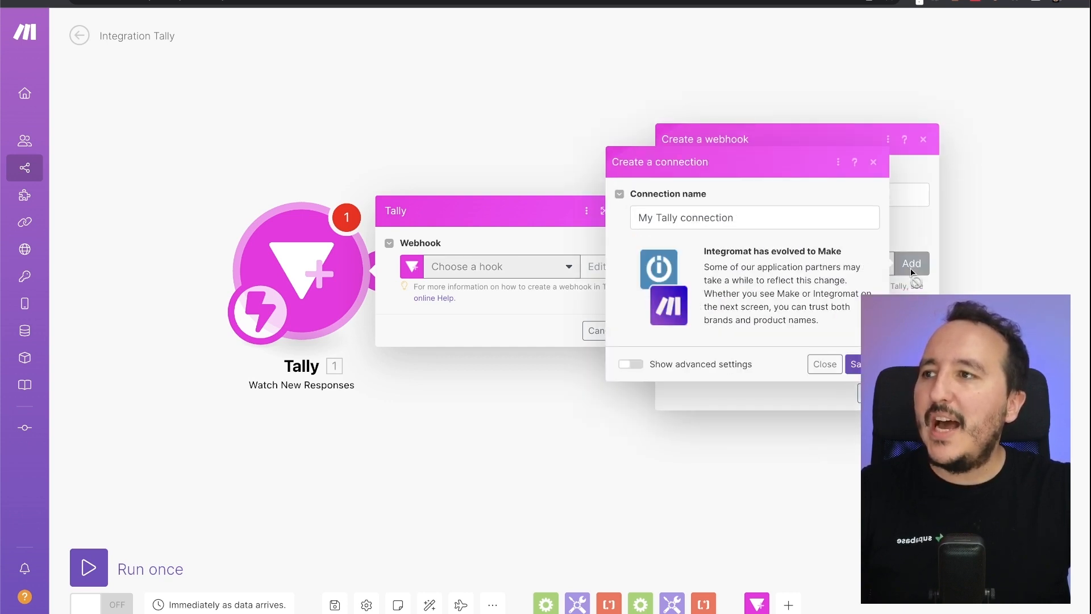
click(665, 210)
key(ctrl+a)
text(Code)
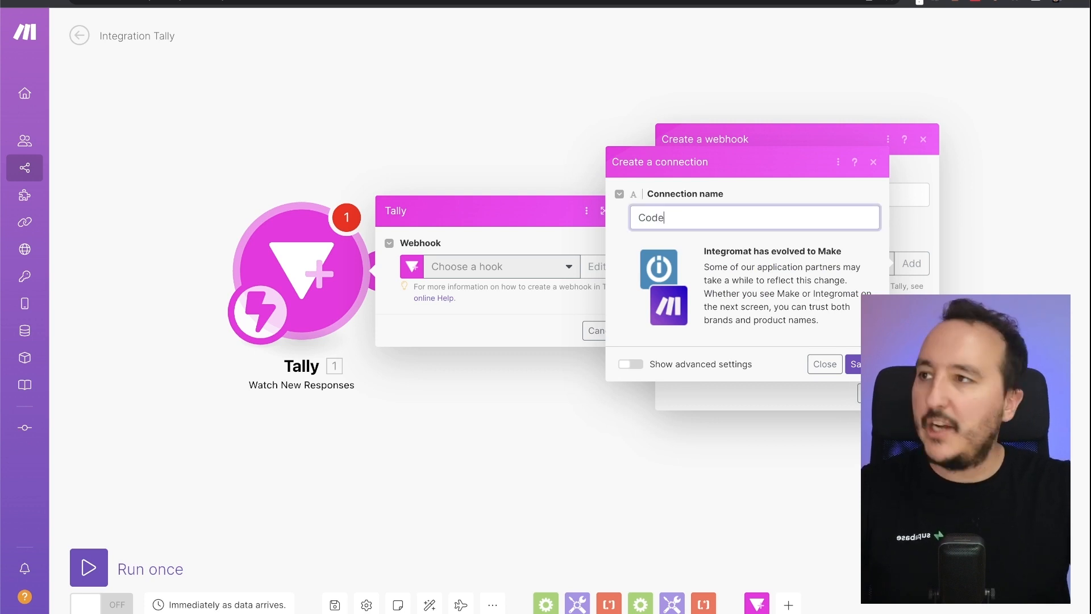
text(withguillaume)
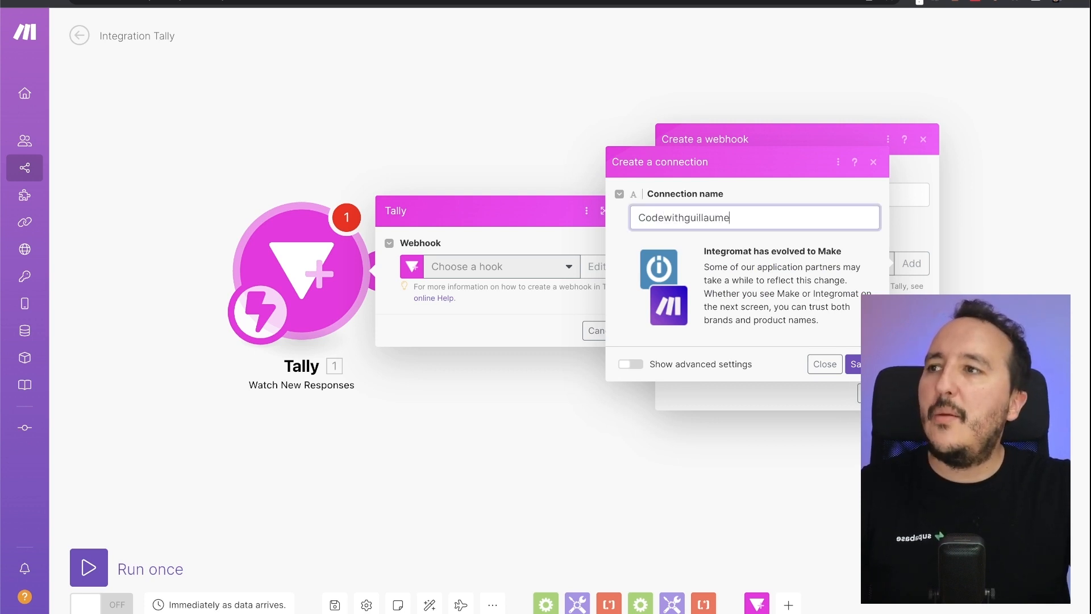
text( Connexion)
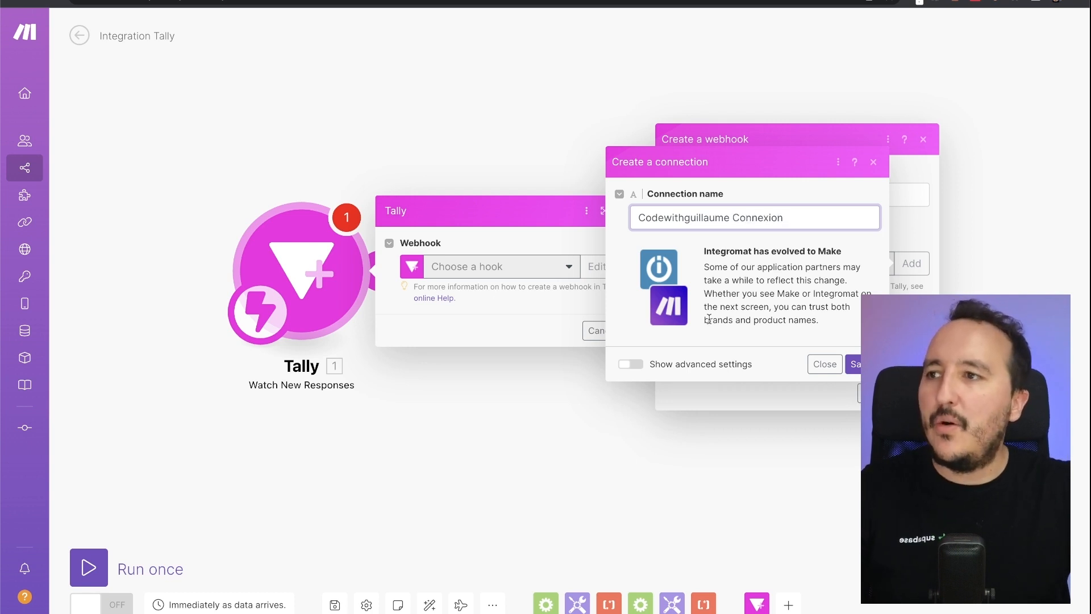
click(854, 363)
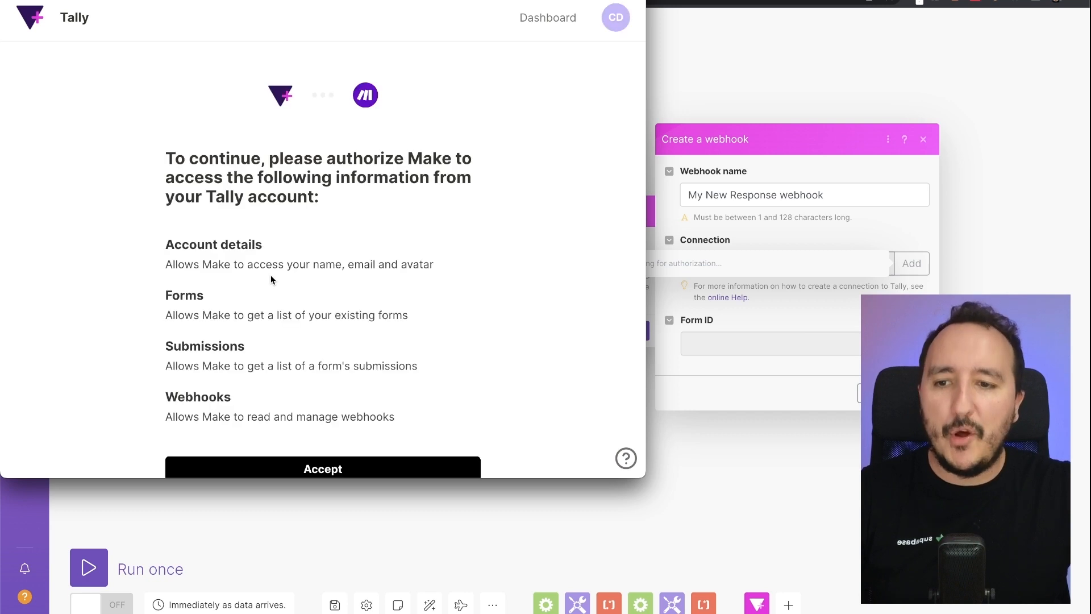
scroll(398, 272, down, 3)
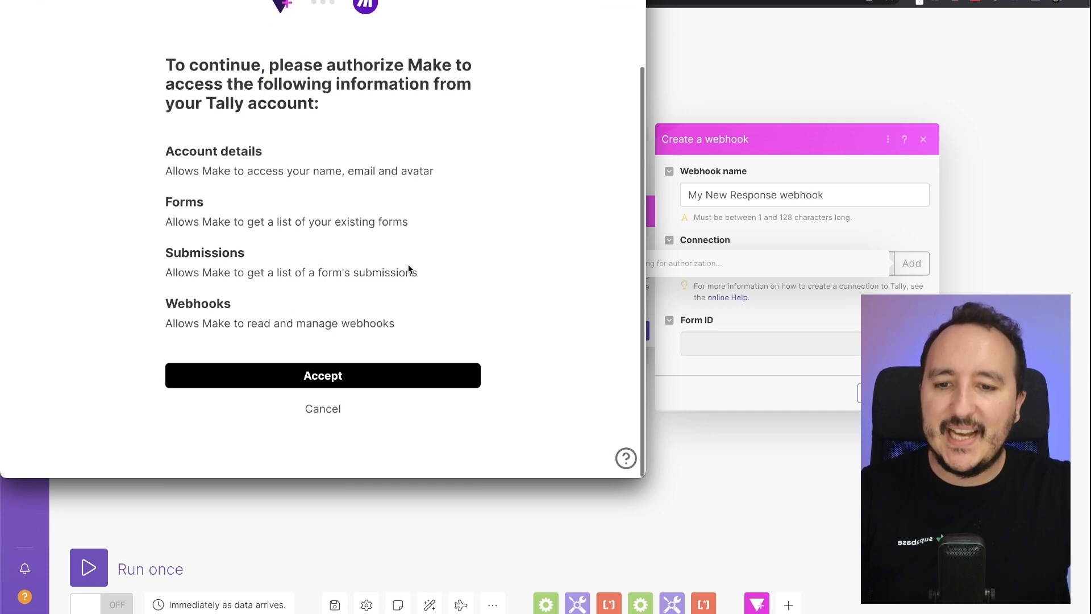
click(299, 390)
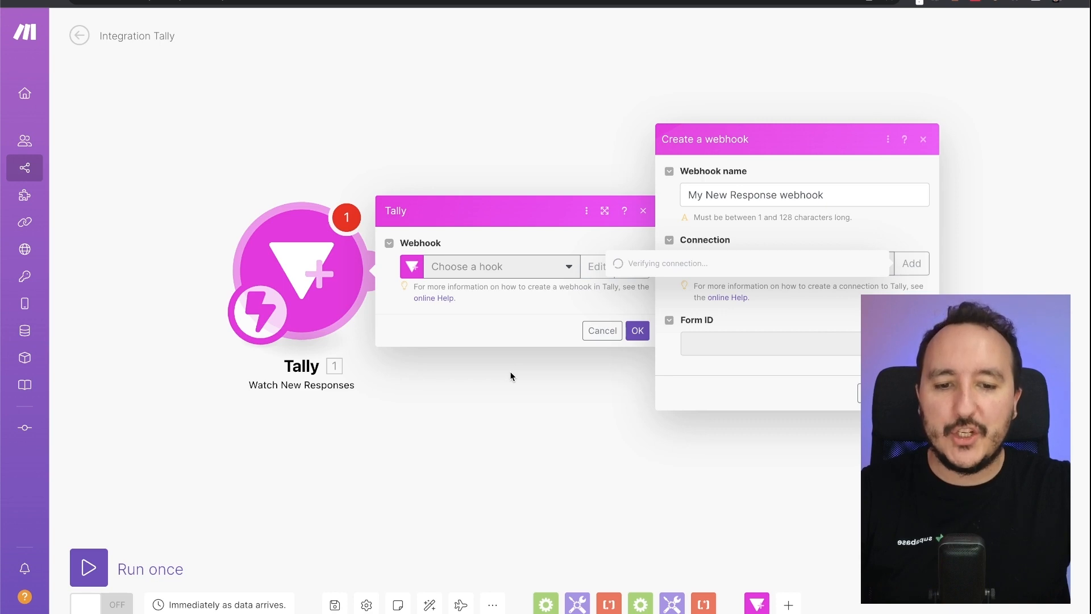
- Tie the webhook to the Book a coaching session form, save it, and confirm the trigger
click(341, 1)
scroll(380, 208, up, 6)
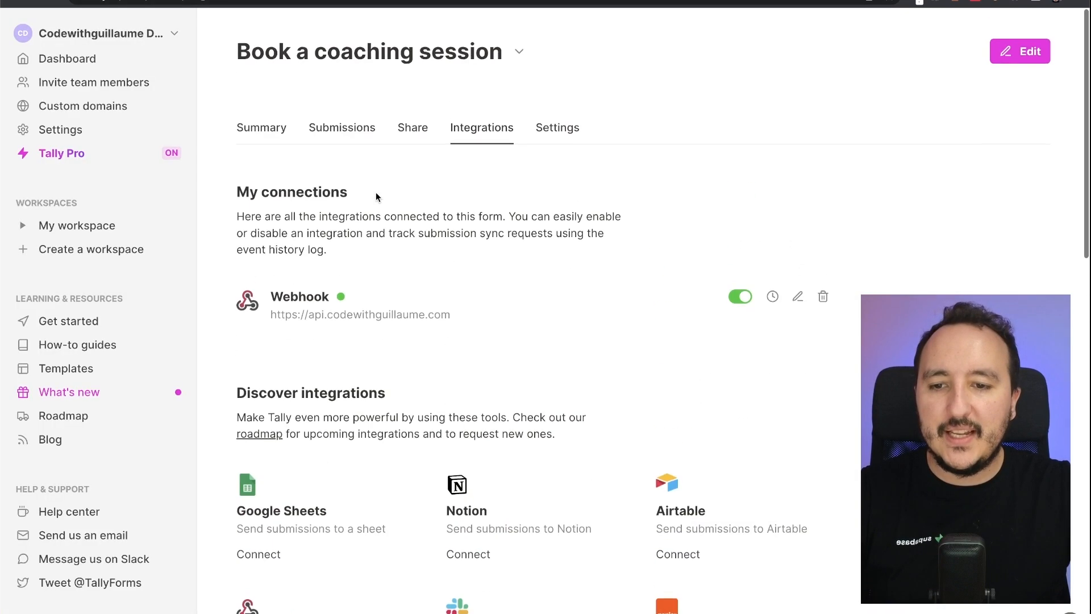
click(466, 1)
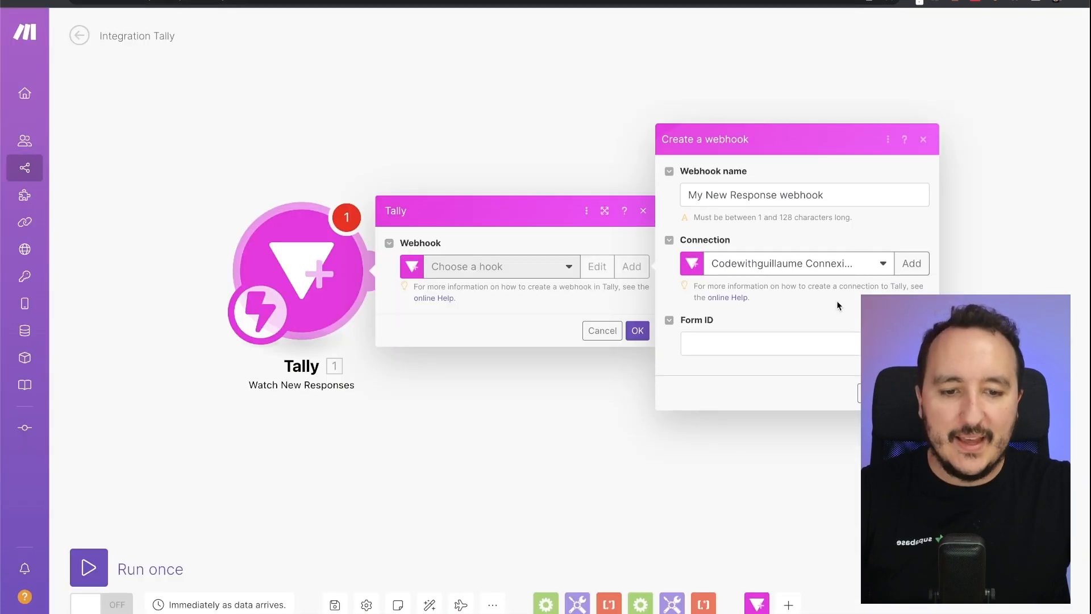
click(775, 348)
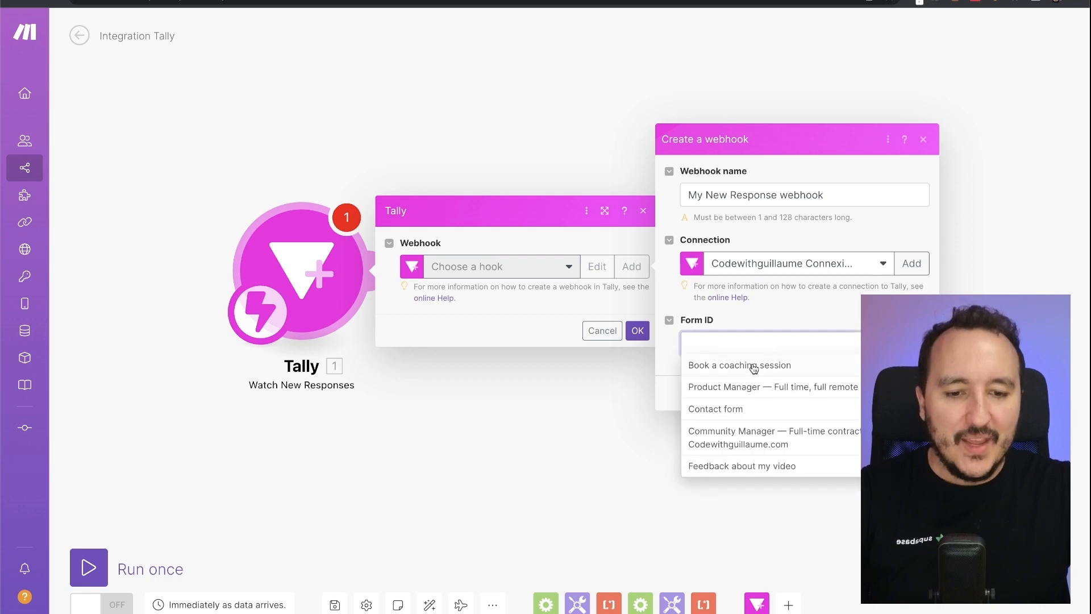
drag(1087, 300, 1035, 261)
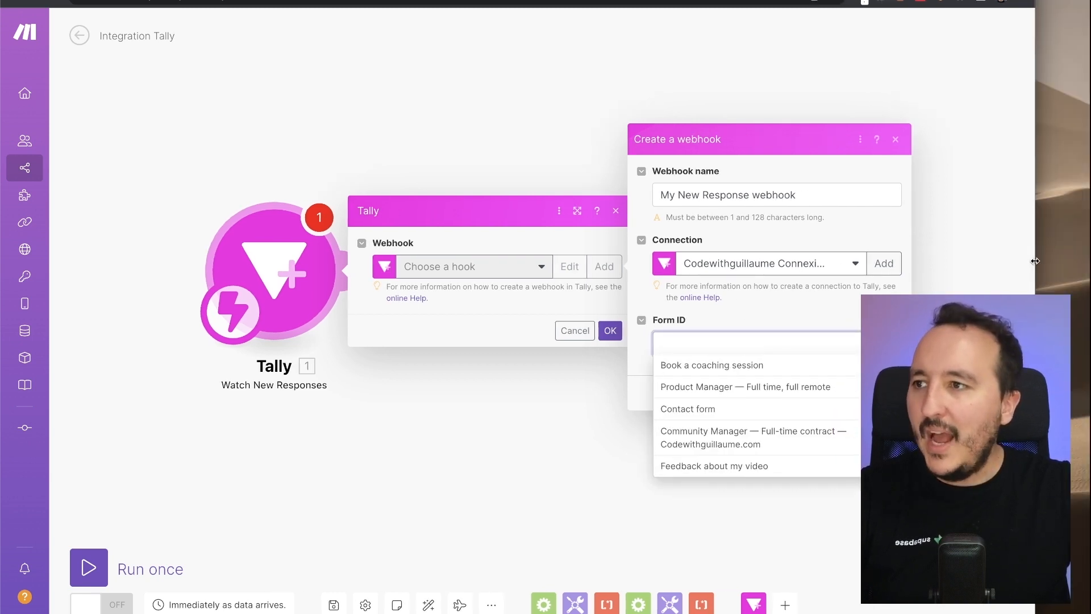
click(762, 369)
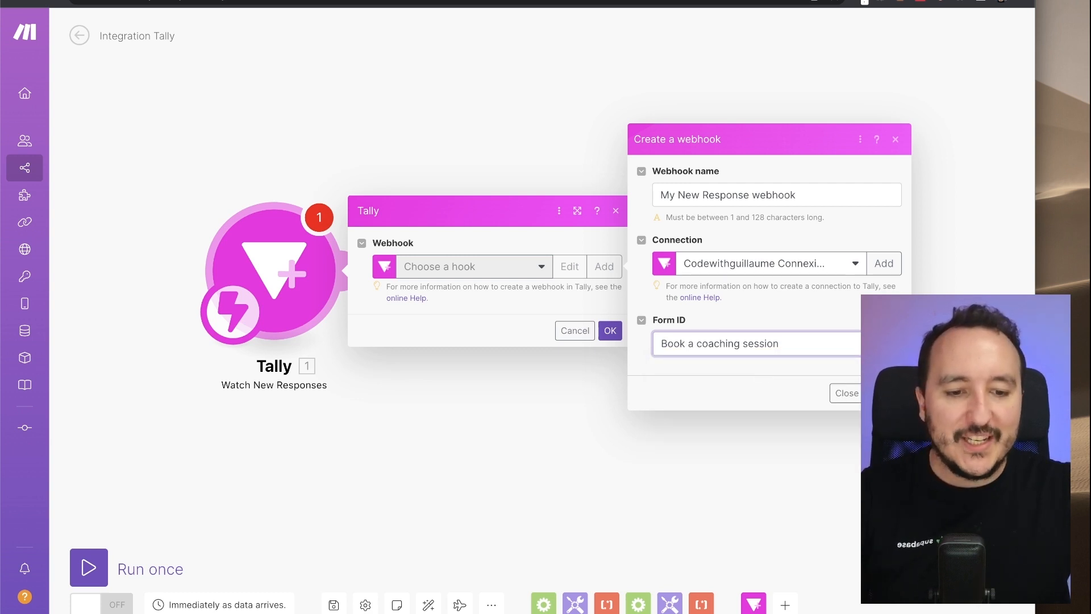
click(885, 393)
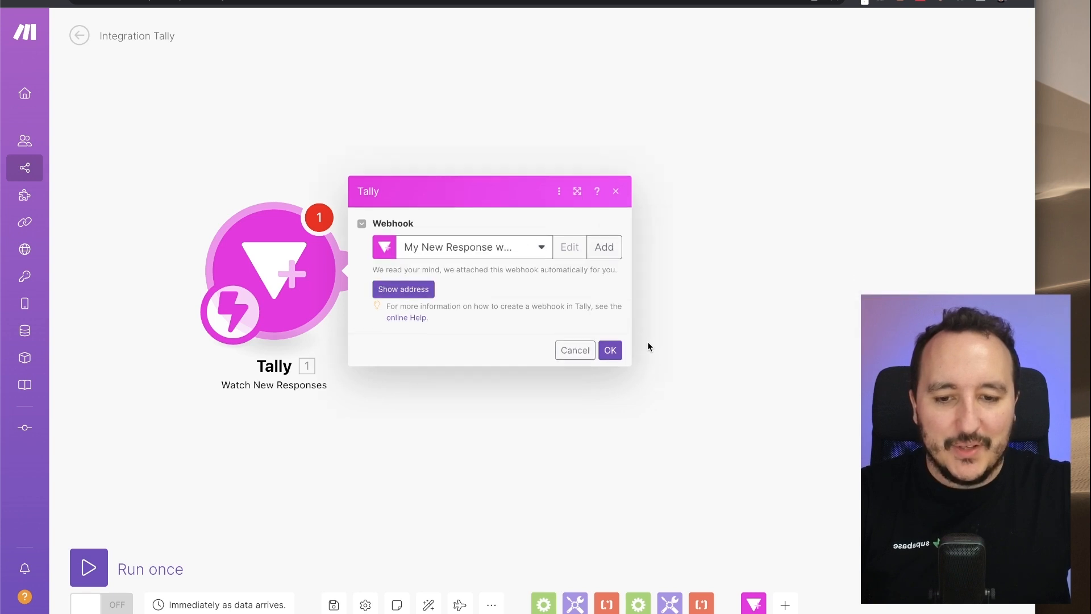
click(610, 350)
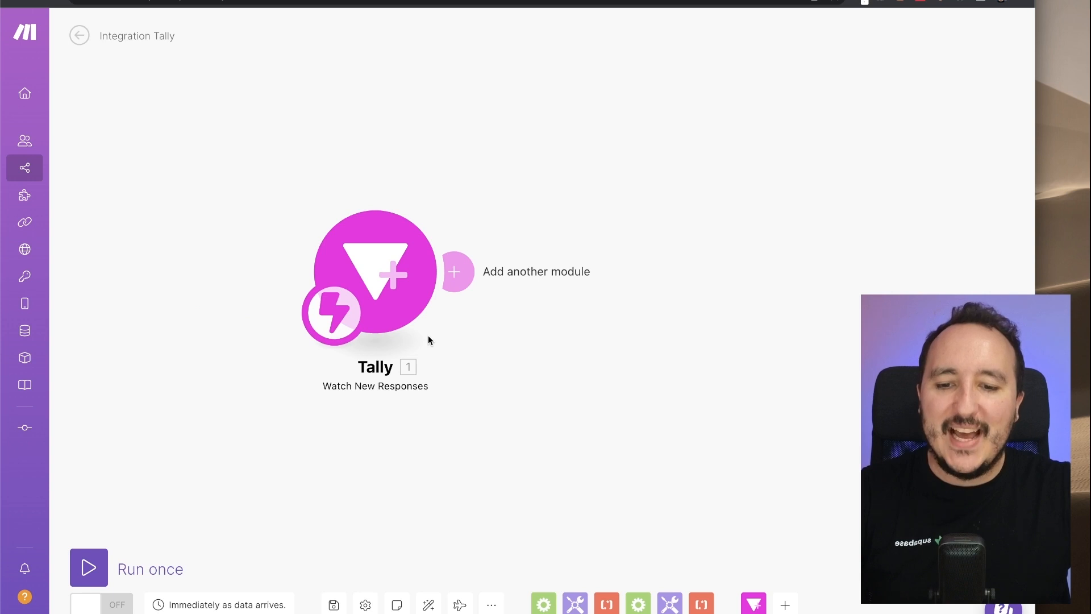
- Try adding a Discord module after the Tally trigger, then discard it
click(459, 271)
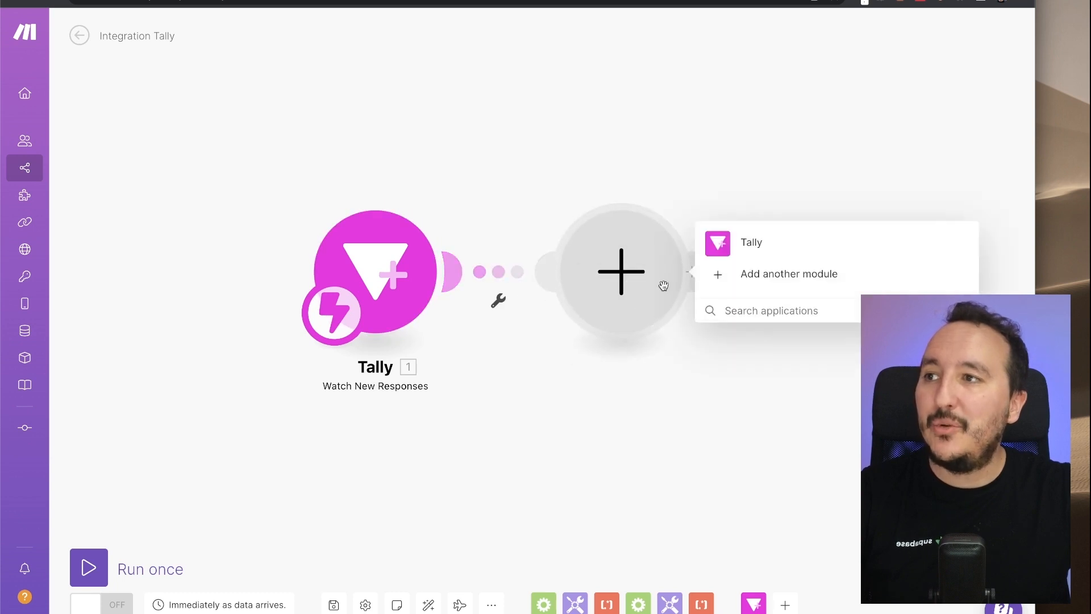
click(733, 310)
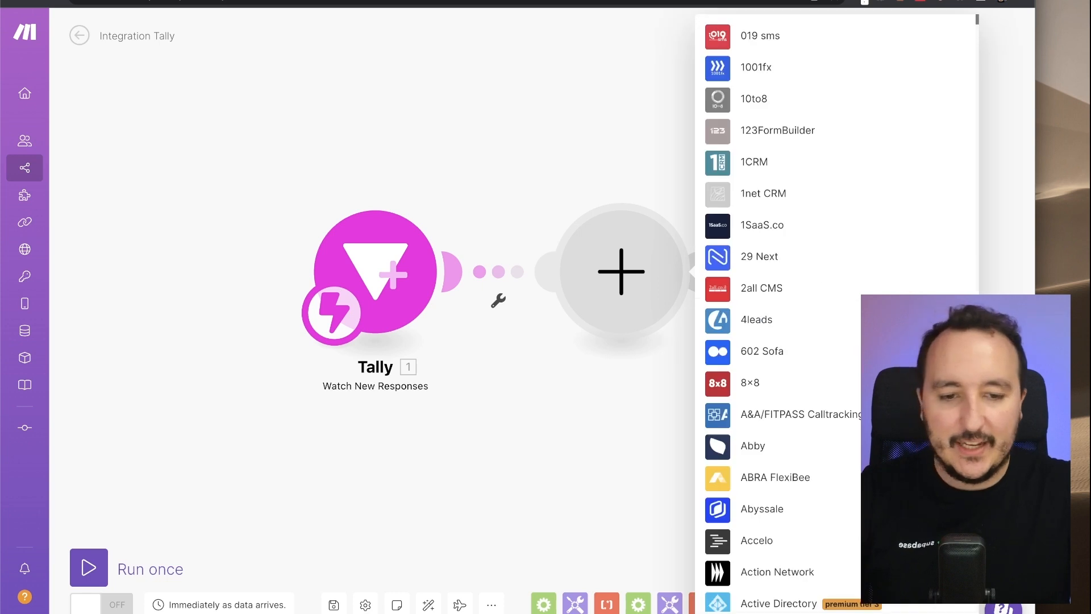
text(discord)
click(764, 252)
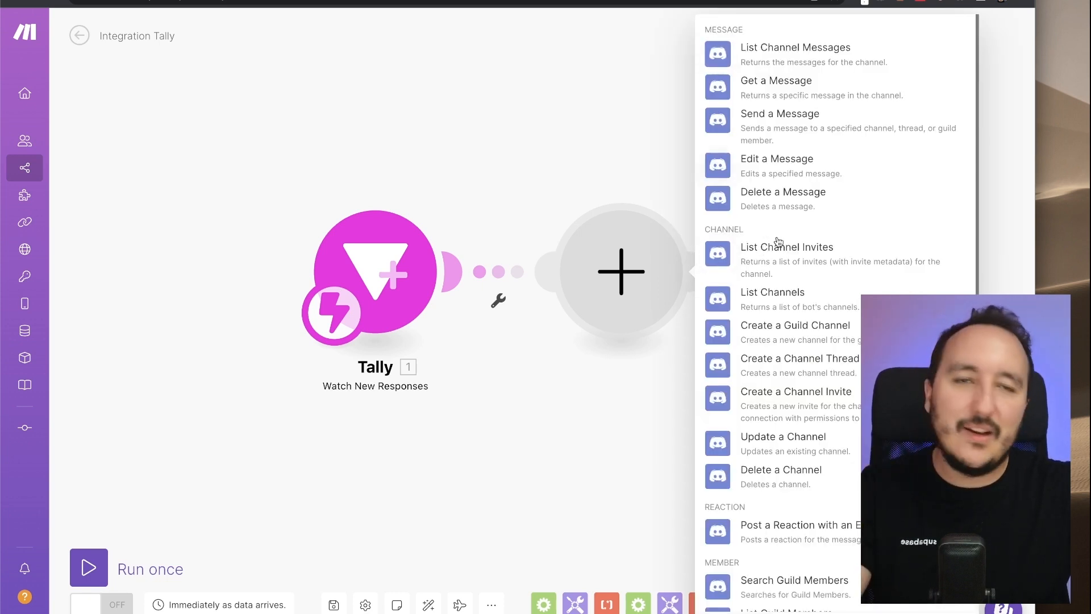
click(645, 178)
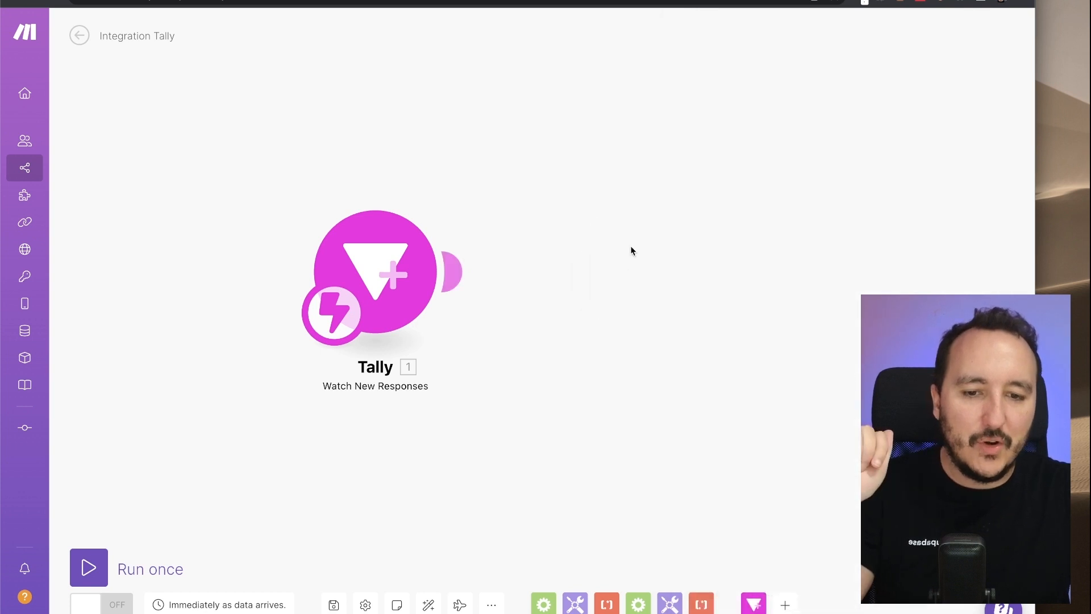
- Add a Telegram Bot 'Send a Text Message or a Reply' module after the Tally trigger
click(458, 263)
click(590, 271)
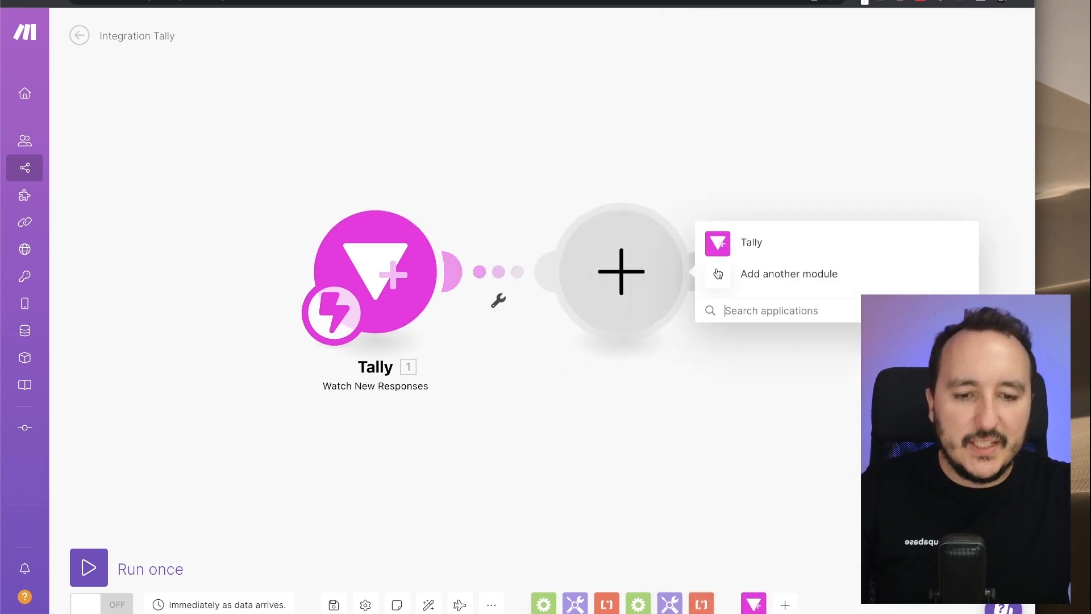
click(758, 307)
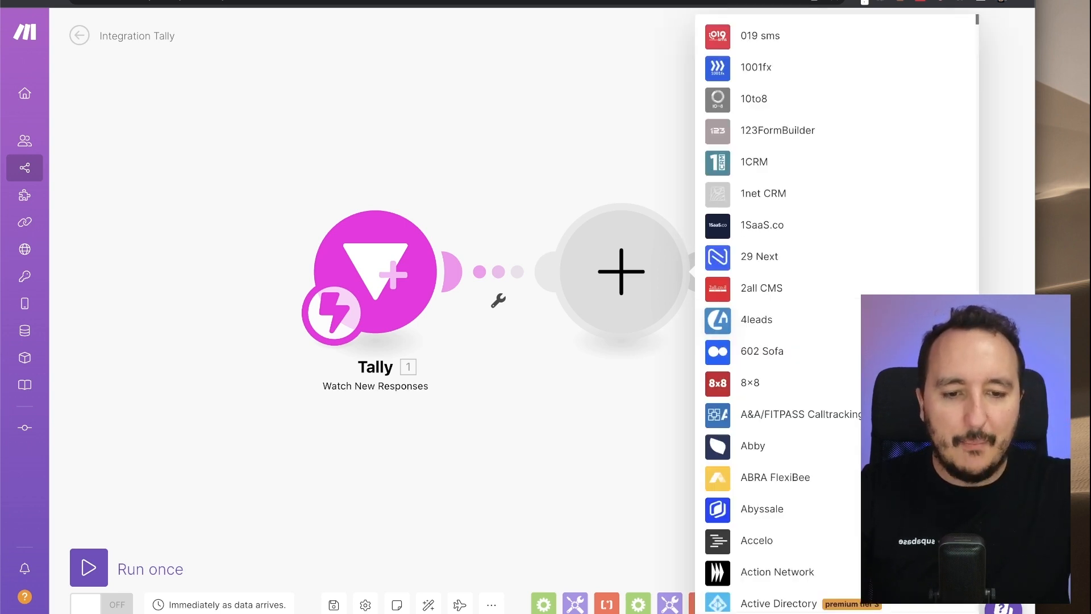
text(Telegram)
click(750, 242)
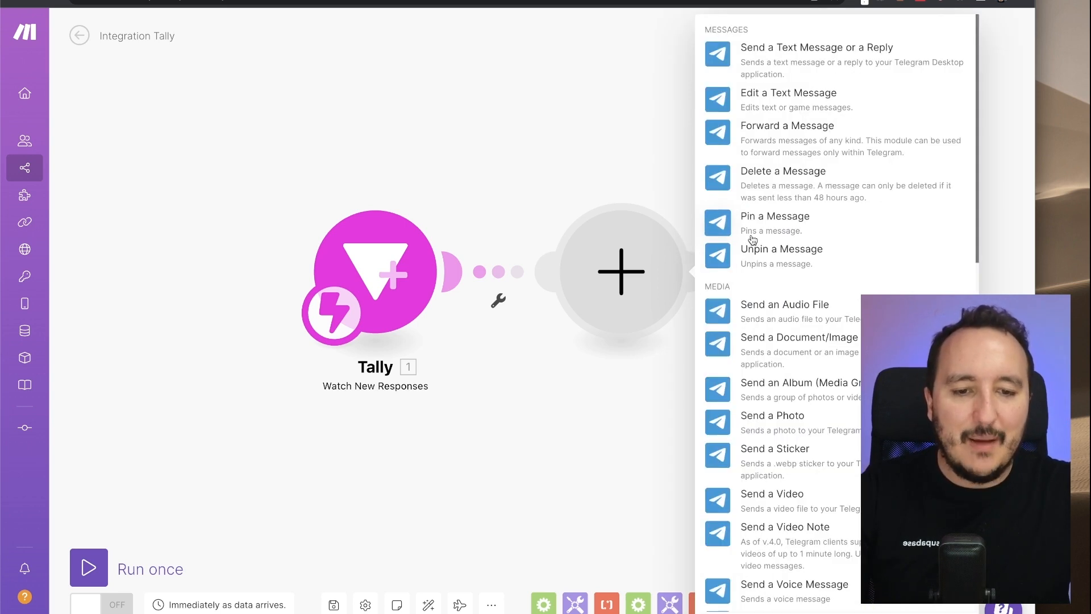
click(771, 63)
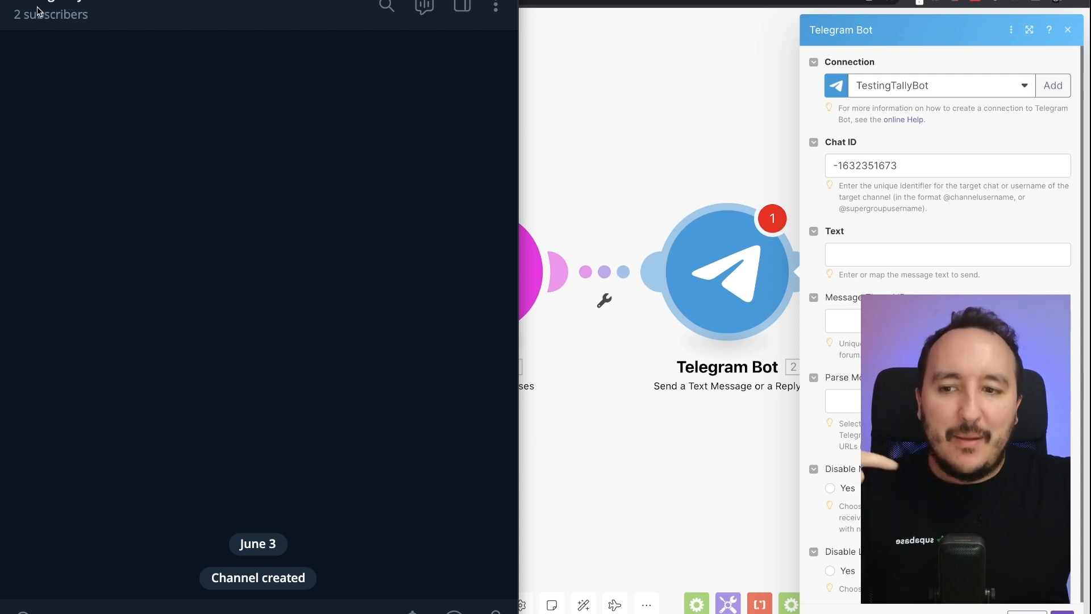
- Check the Testing Tally channel's 2 subscribers in Telegram, then return to Make
click(63, 10)
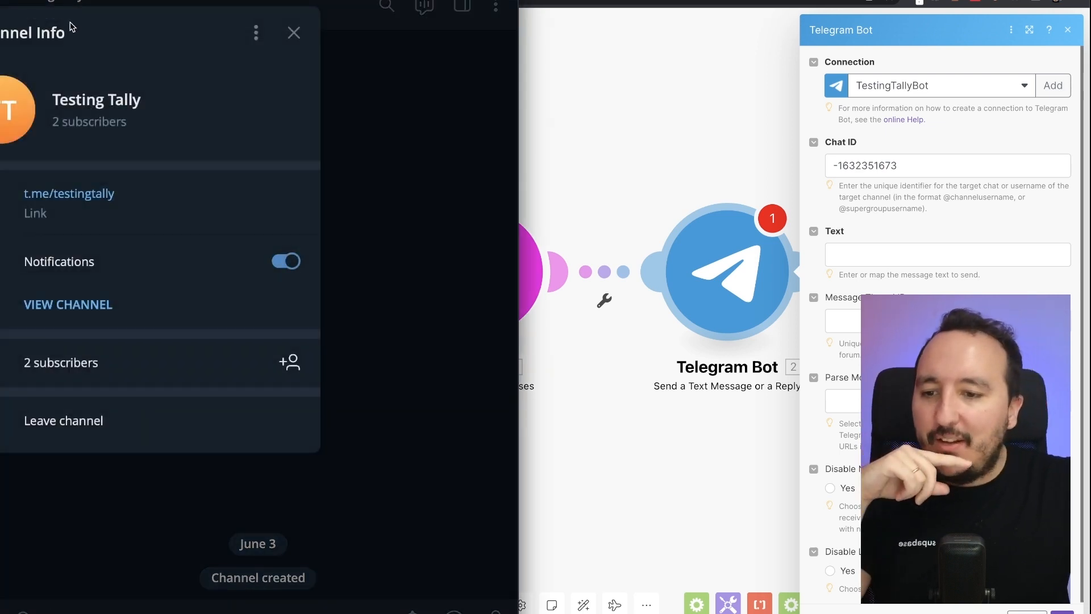
click(80, 368)
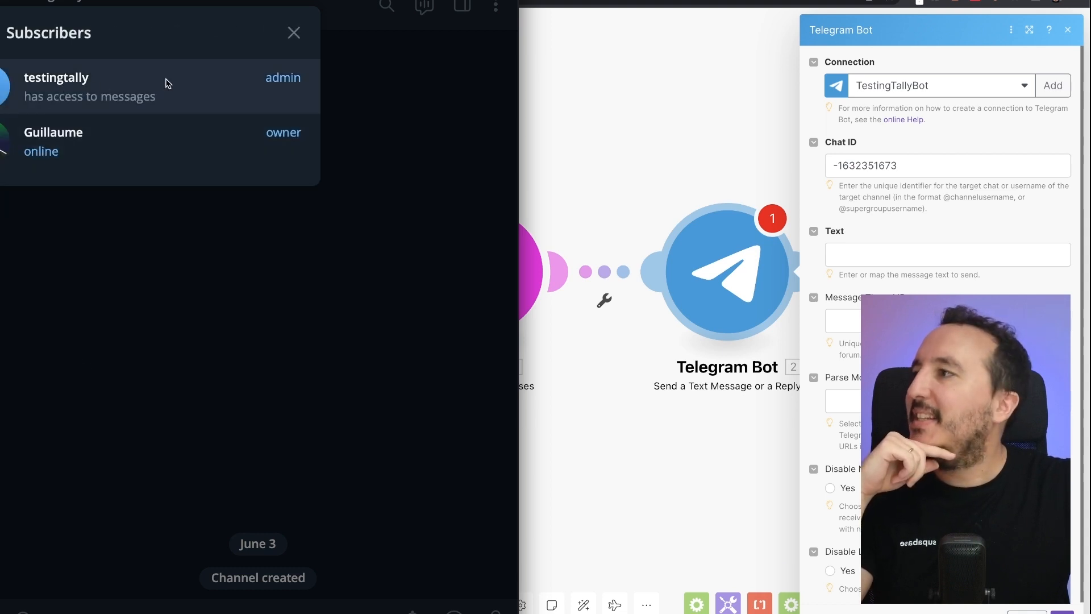
click(304, 38)
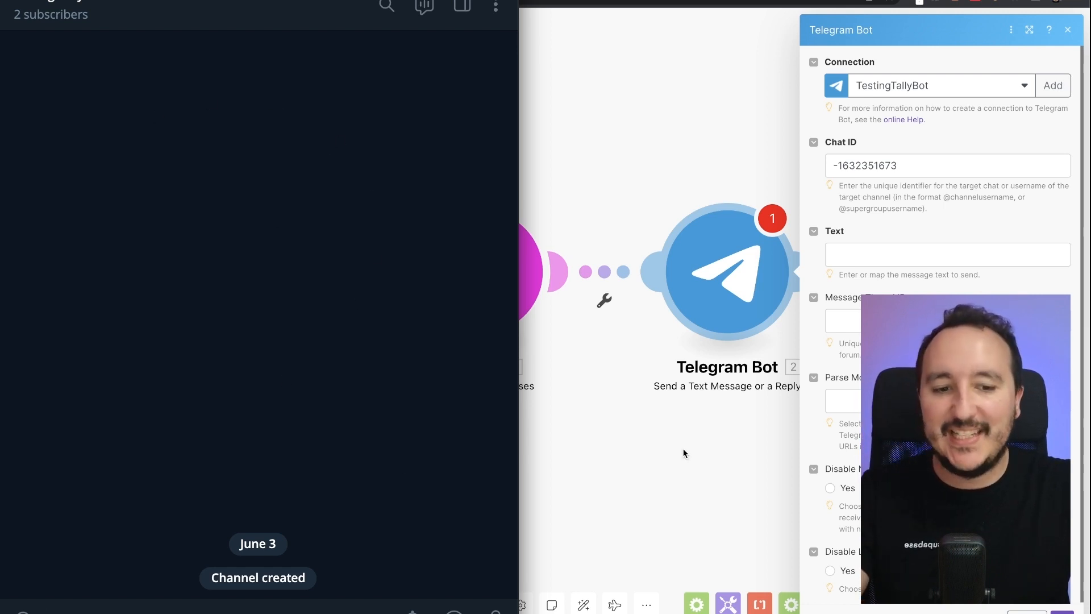
click(878, 255)
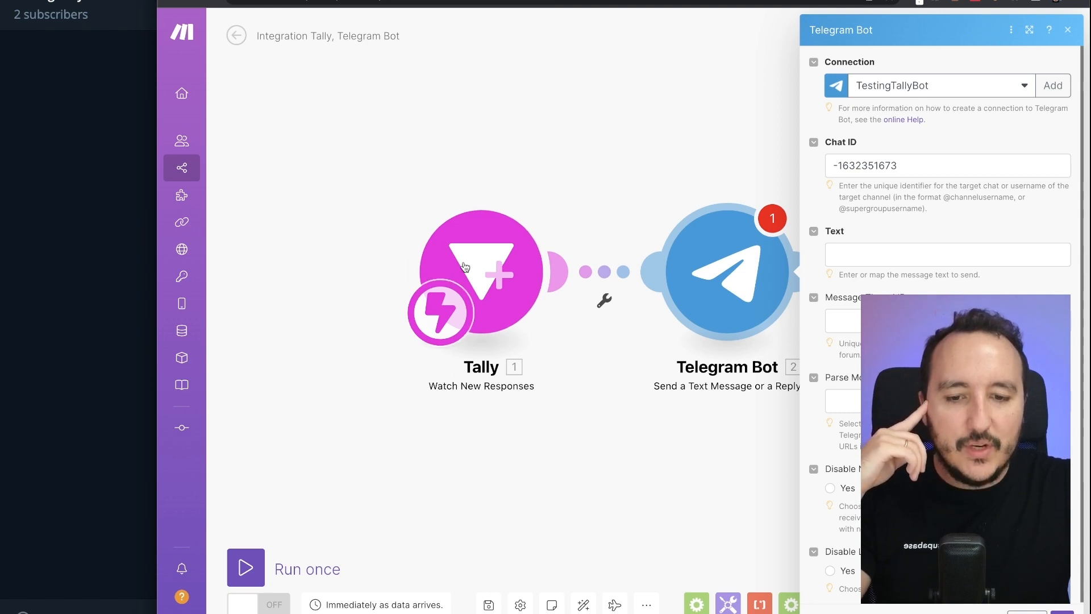
- Set the Telegram message text to 'New submission —' plus Tally's mapped Payment (email) field
click(854, 254)
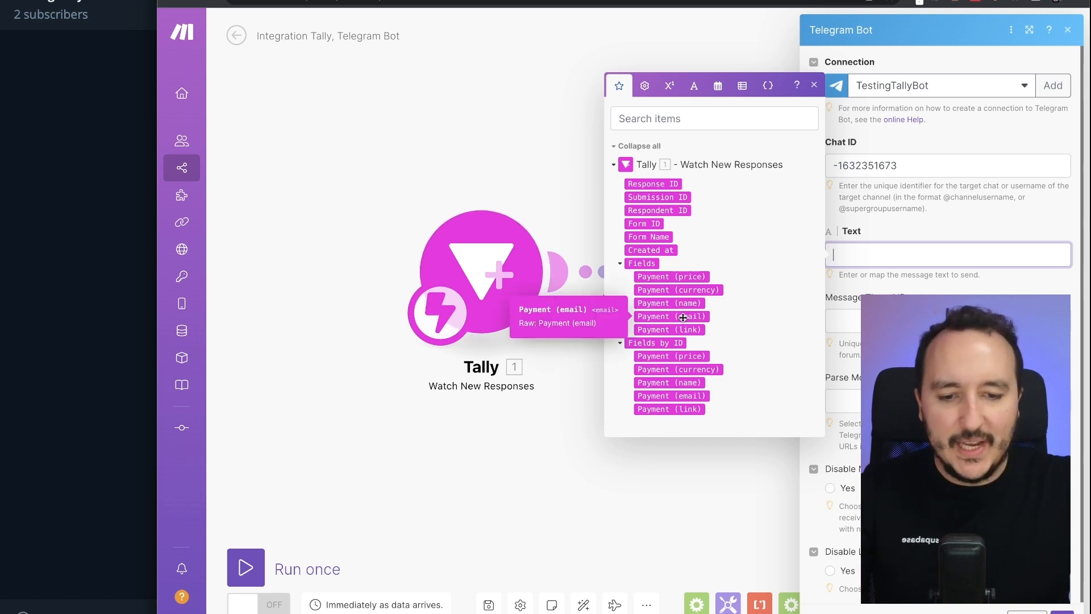
text(New subm)
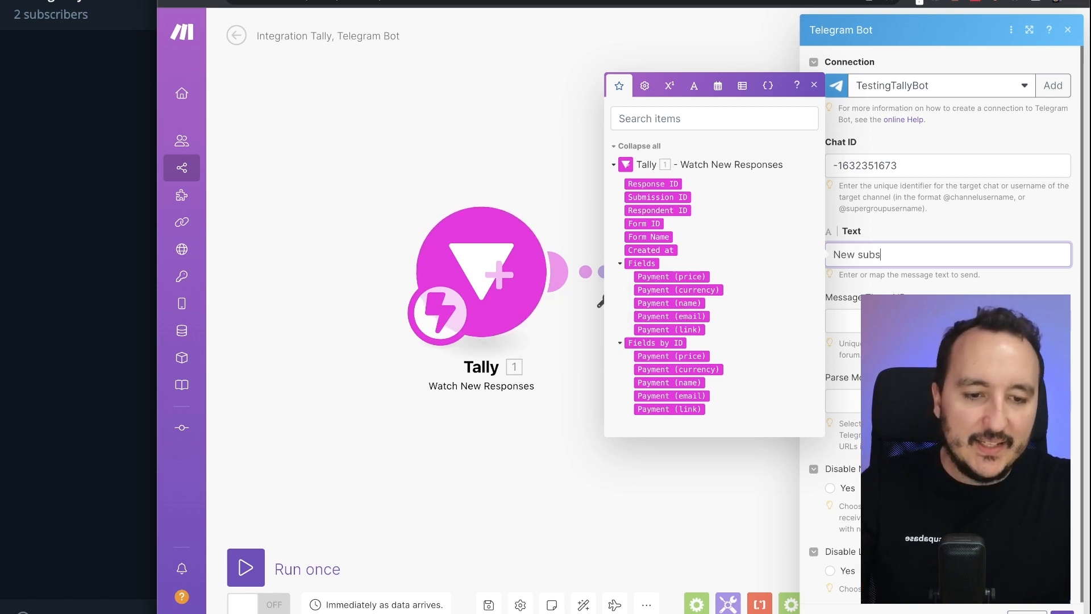
text(ission —)
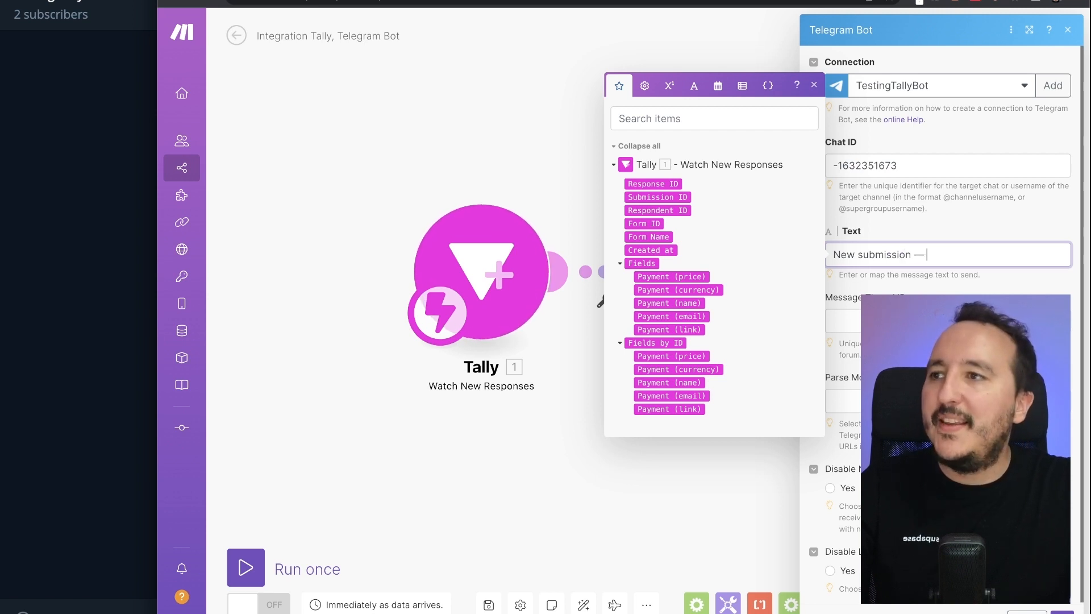
click(674, 316)
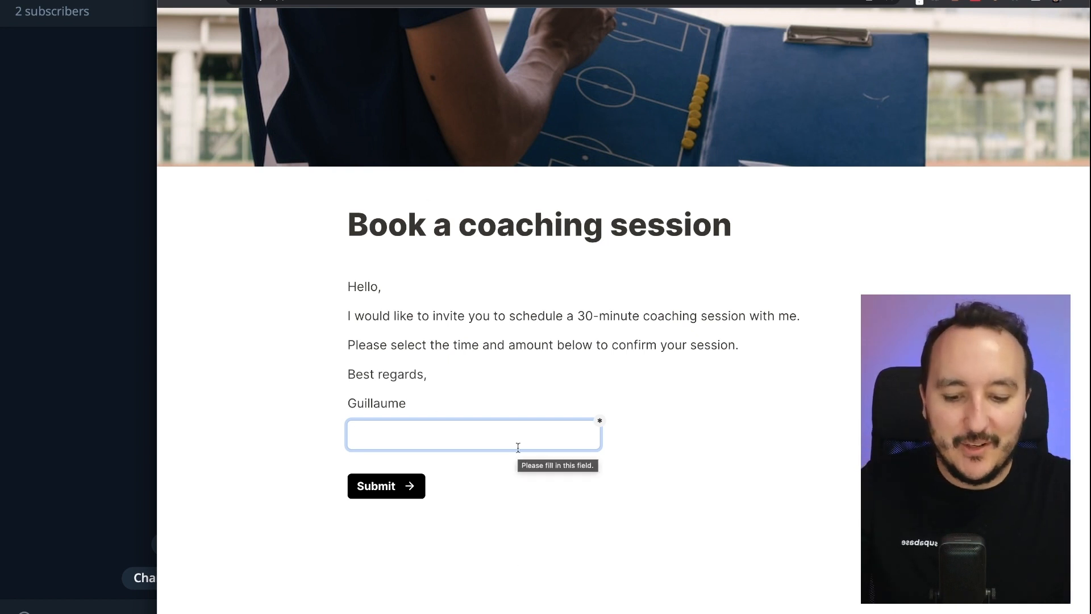
- Submit the Book a coaching session form with a test e-mail address and return to Make
text(test@gmail.com)
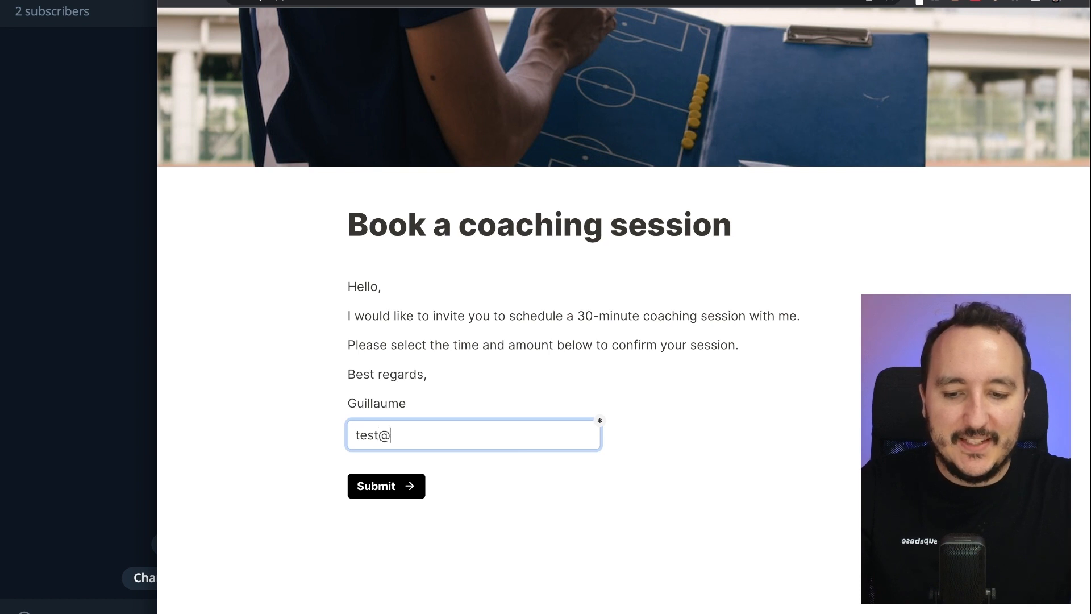
click(404, 494)
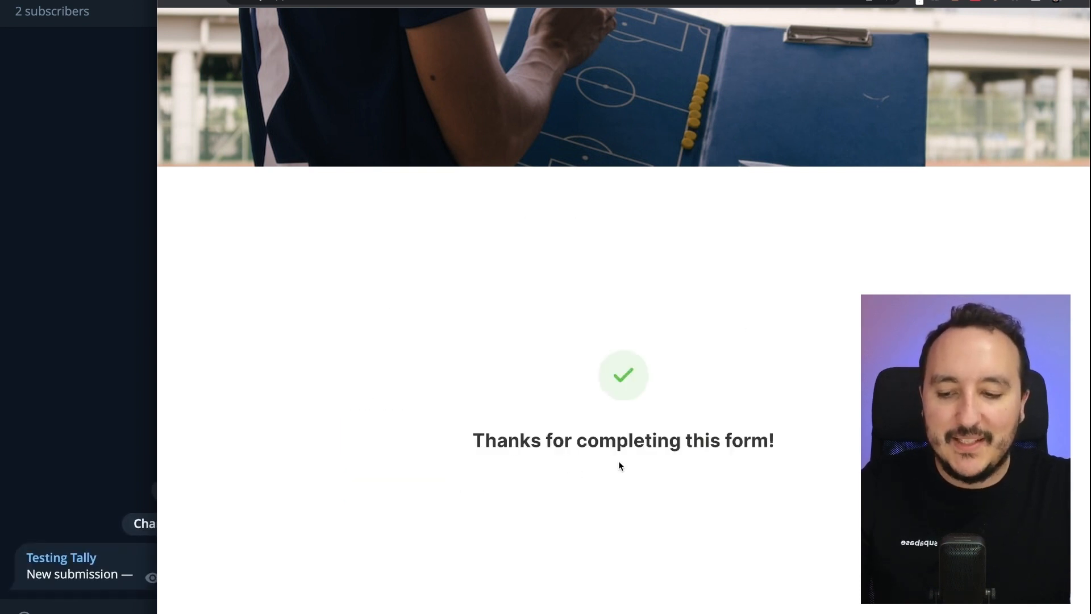
key(ctrl+Tab)
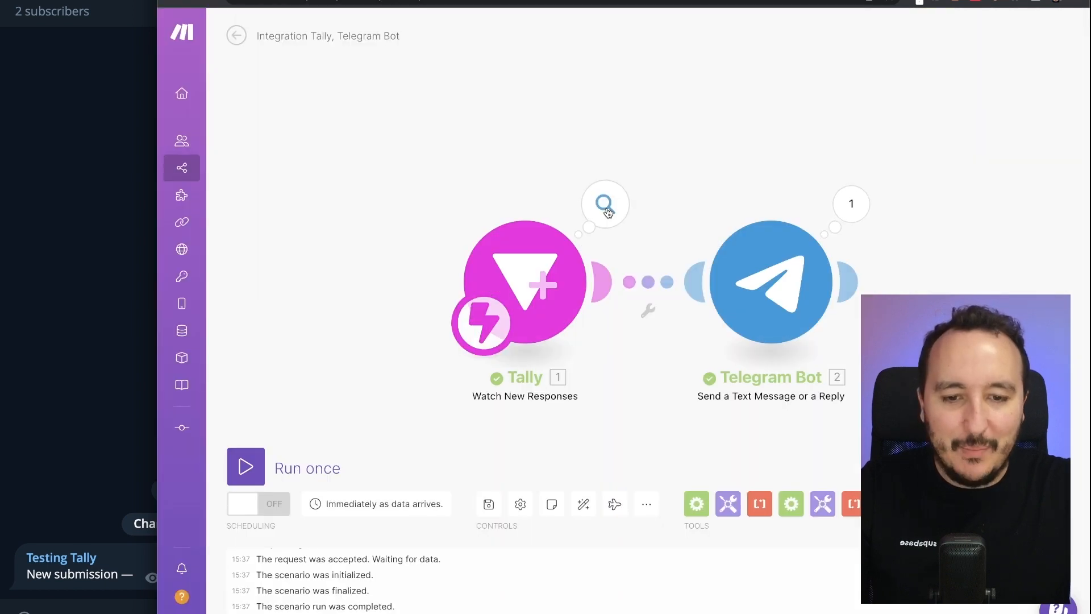
- Check the Telegram message, then delete the Payment (email) pill from the module's message text
click(42, 392)
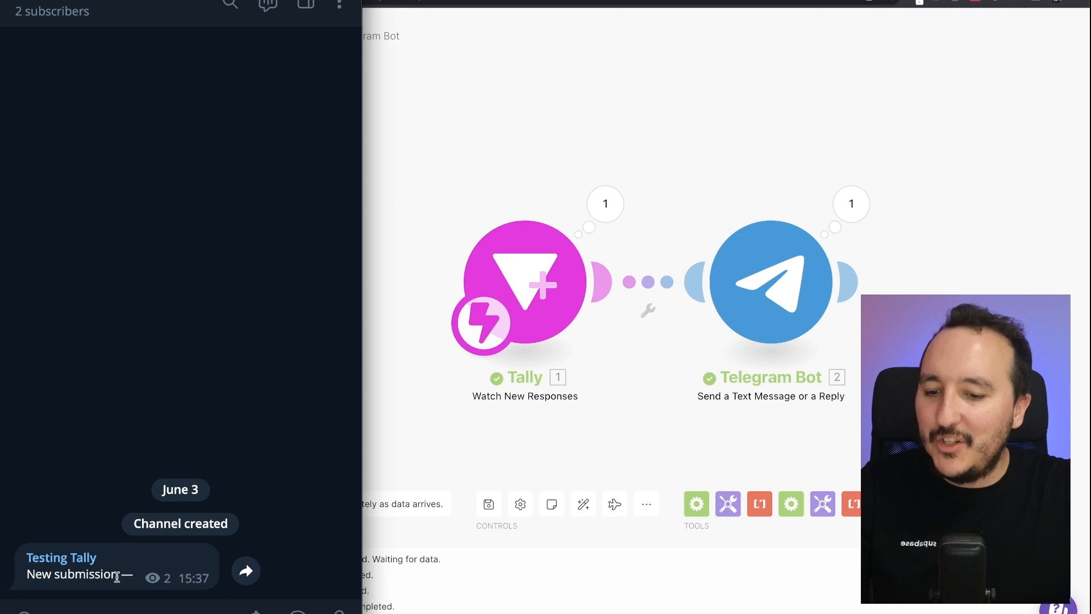
click(772, 294)
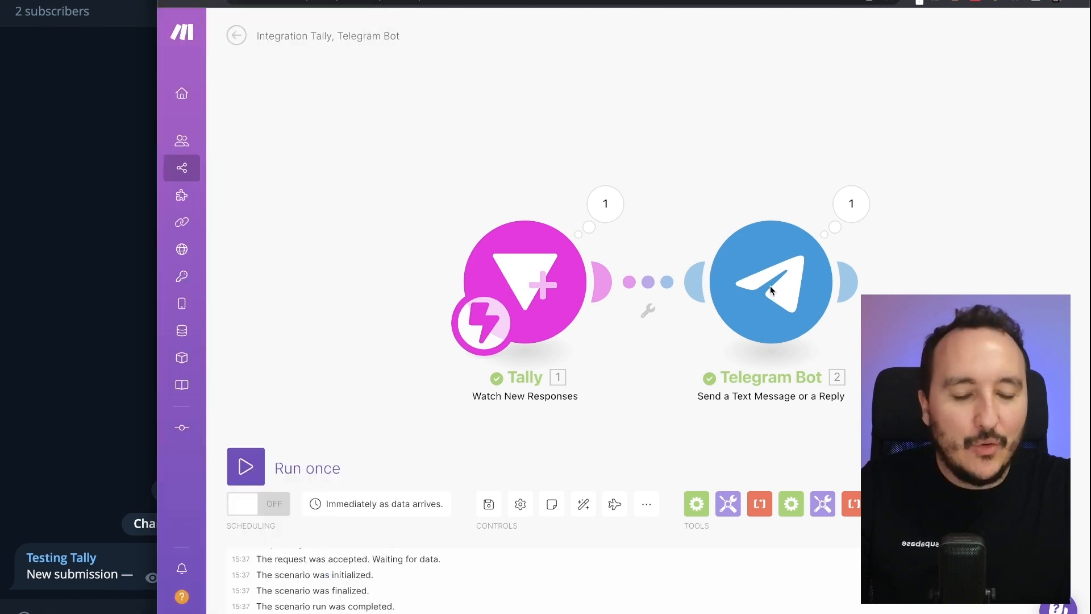
click(771, 290)
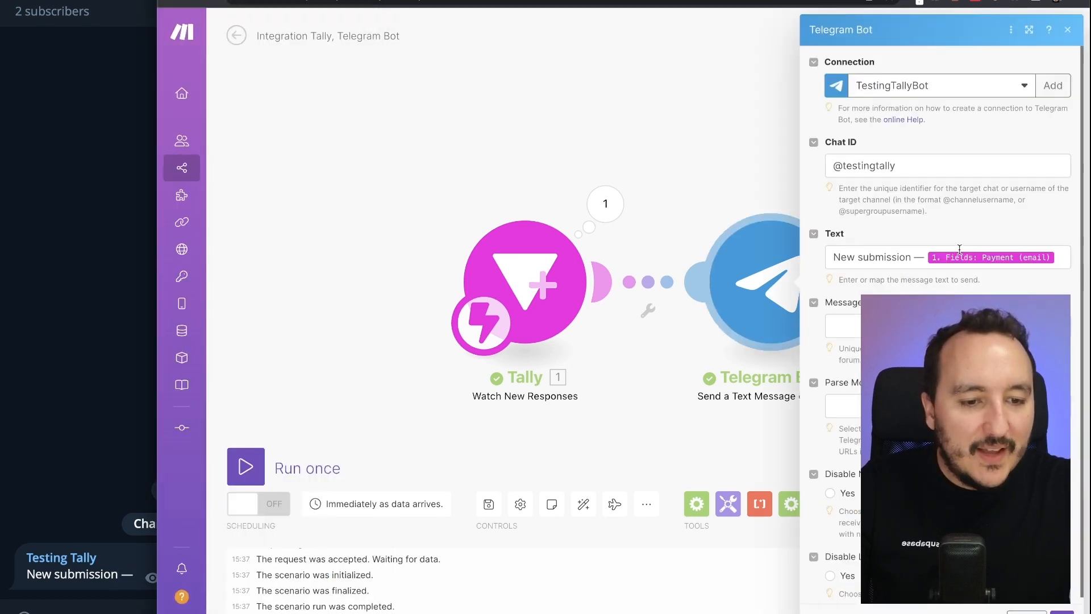
click(960, 253)
key(BackSpace)
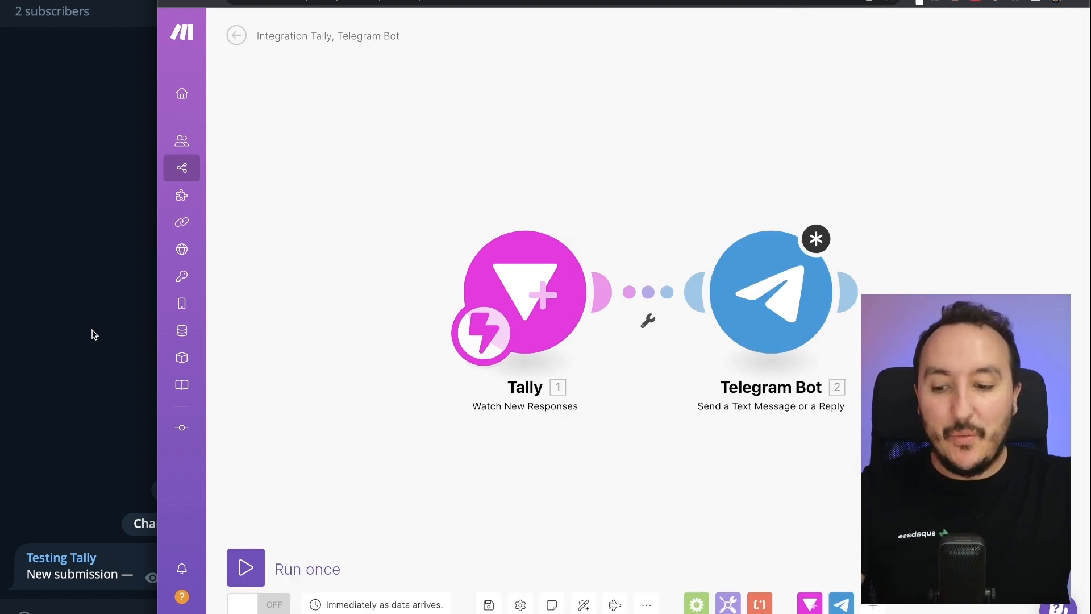
- Inspect the 'New submission' message in the Telegram channel, then return to Make
click(92, 331)
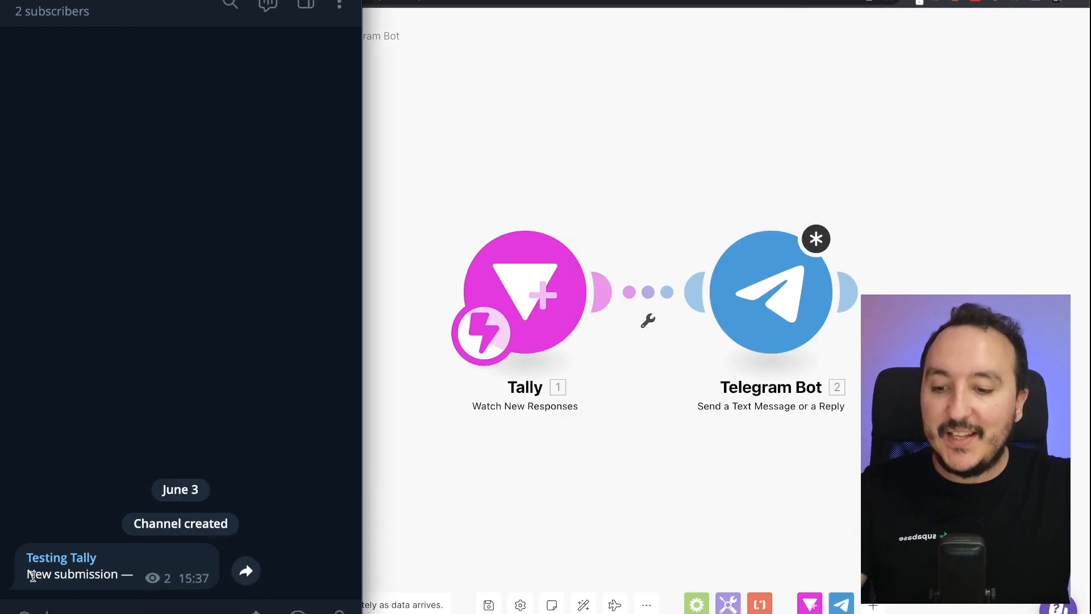
drag(26, 576, 115, 575)
click(113, 575)
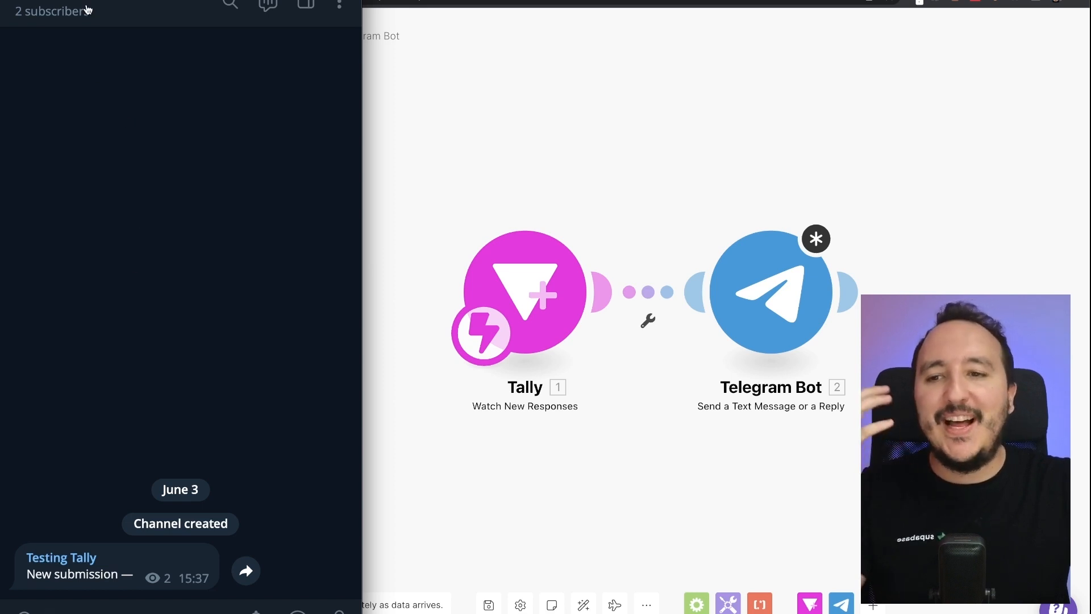
click(485, 93)
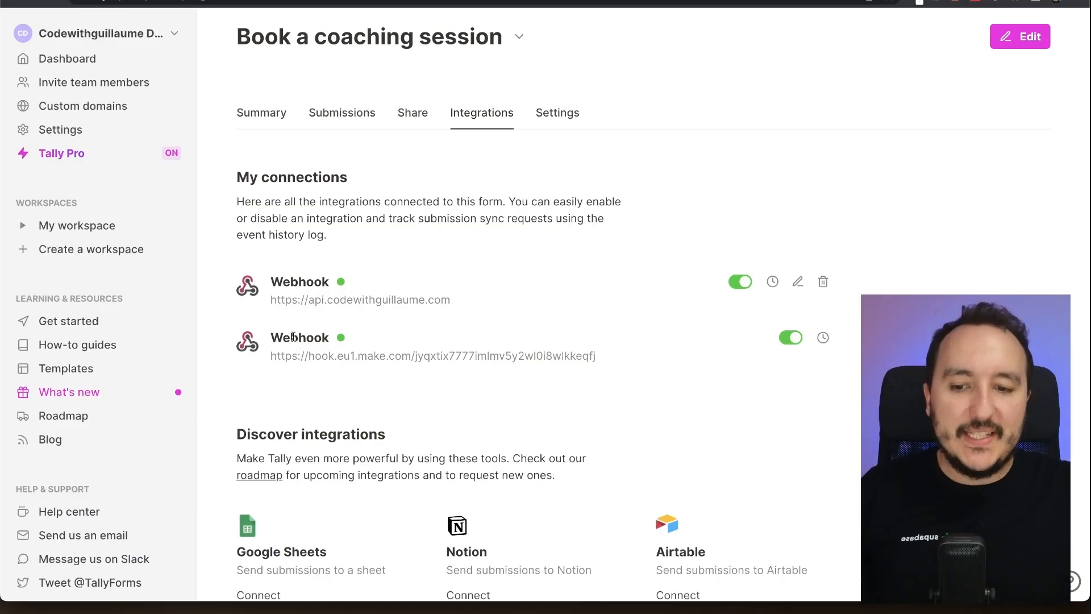
drag(273, 358, 603, 355)
click(605, 353)
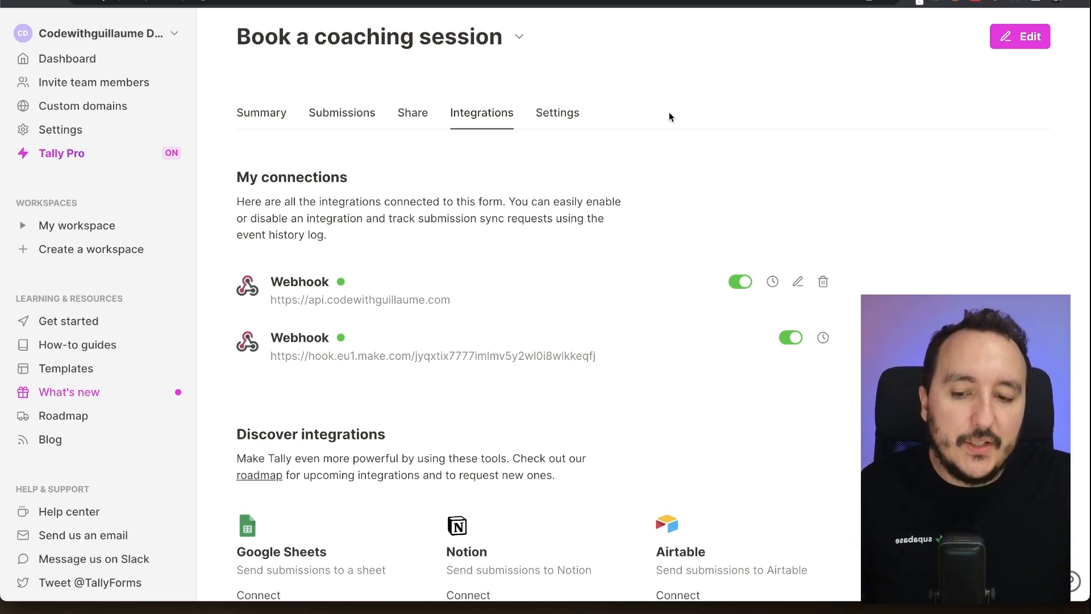
scroll(301, 432, down, 4)
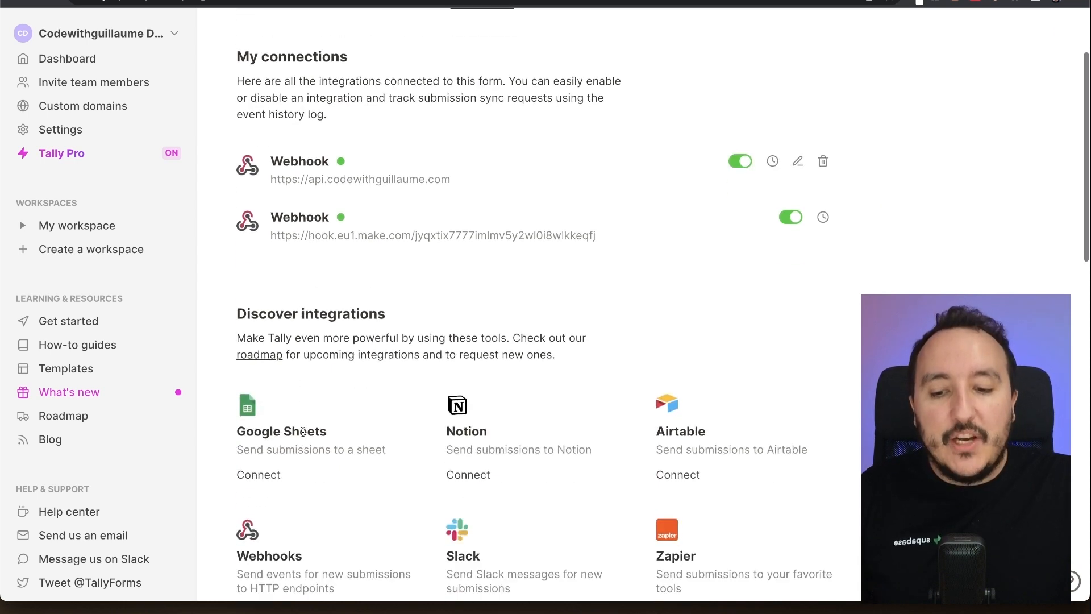
scroll(290, 418, up, 4)
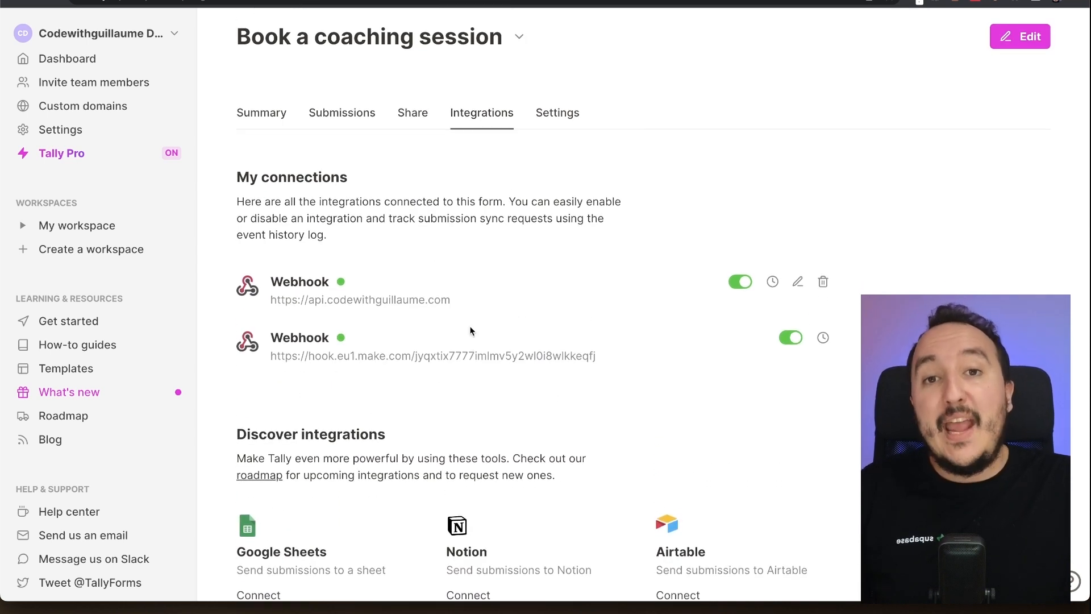
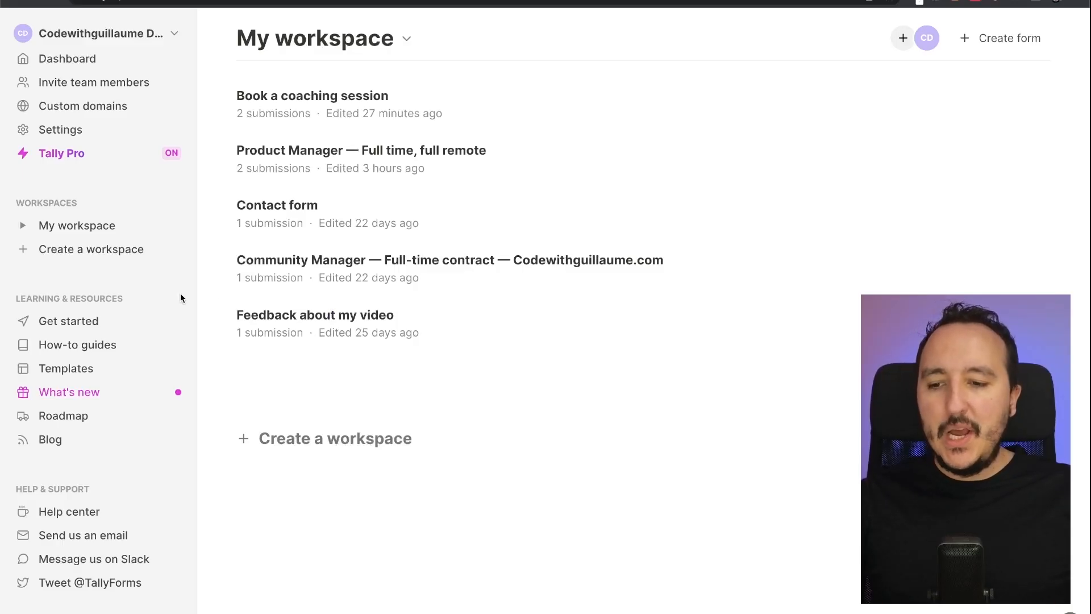
- Add a new workspace named 'Codewithguillaume's Team workspace' beside My workspace
click(23, 226)
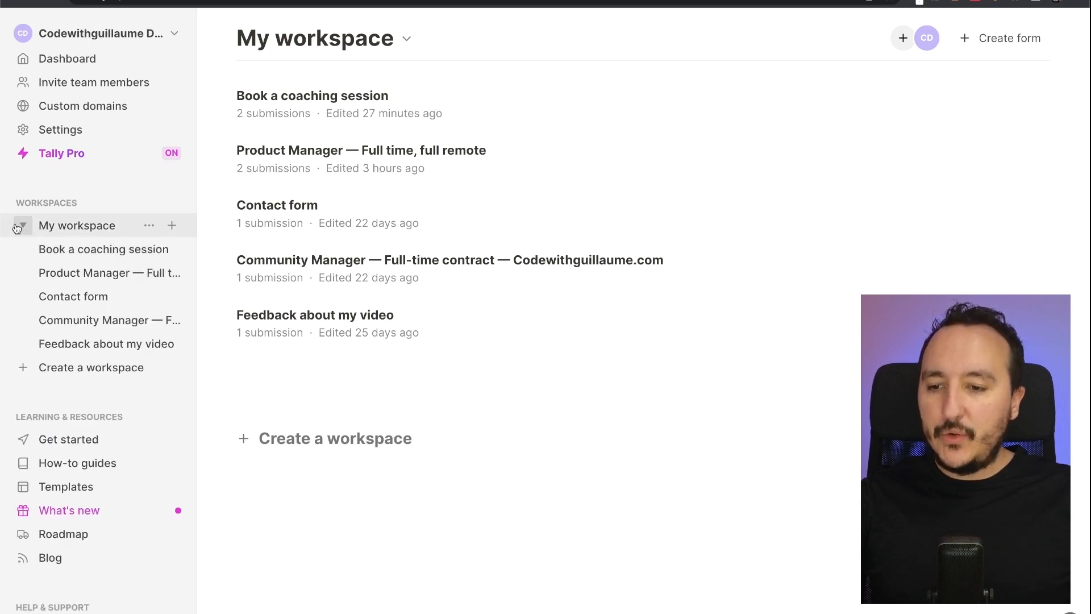
click(23, 225)
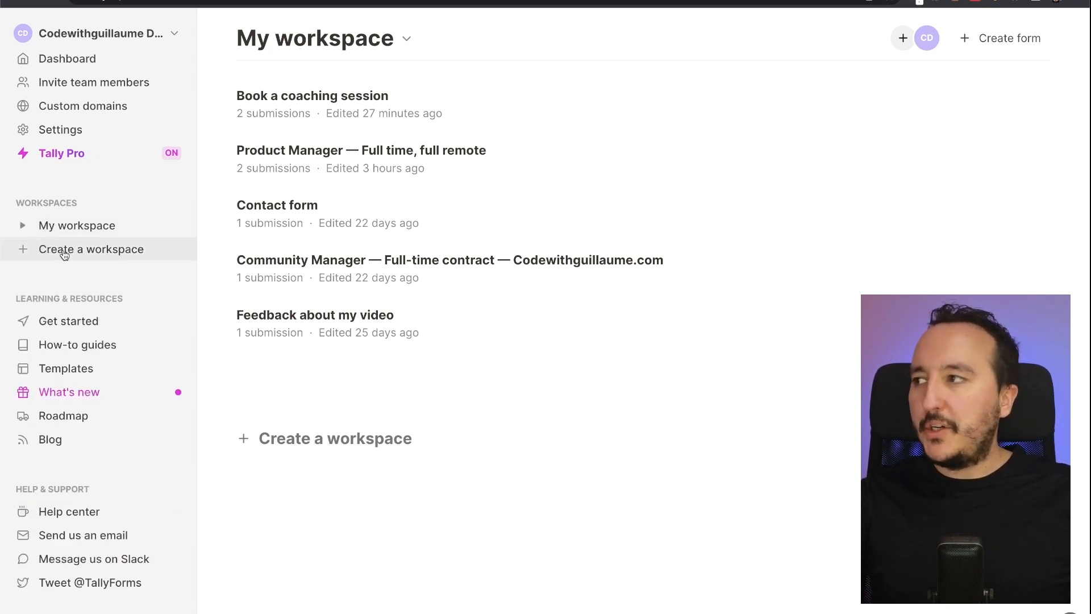
click(64, 253)
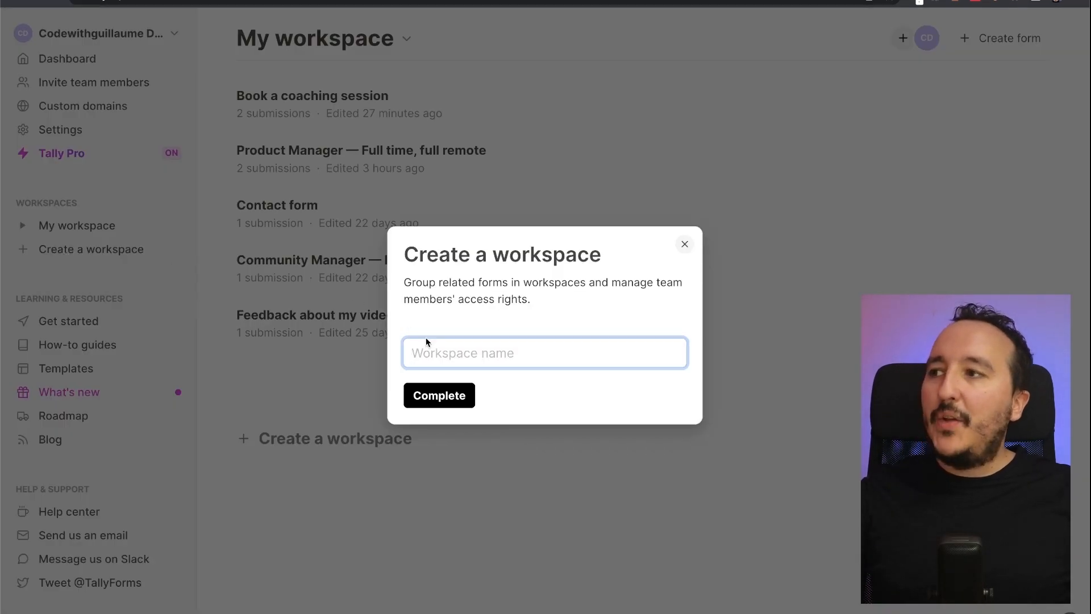
text(Tea)
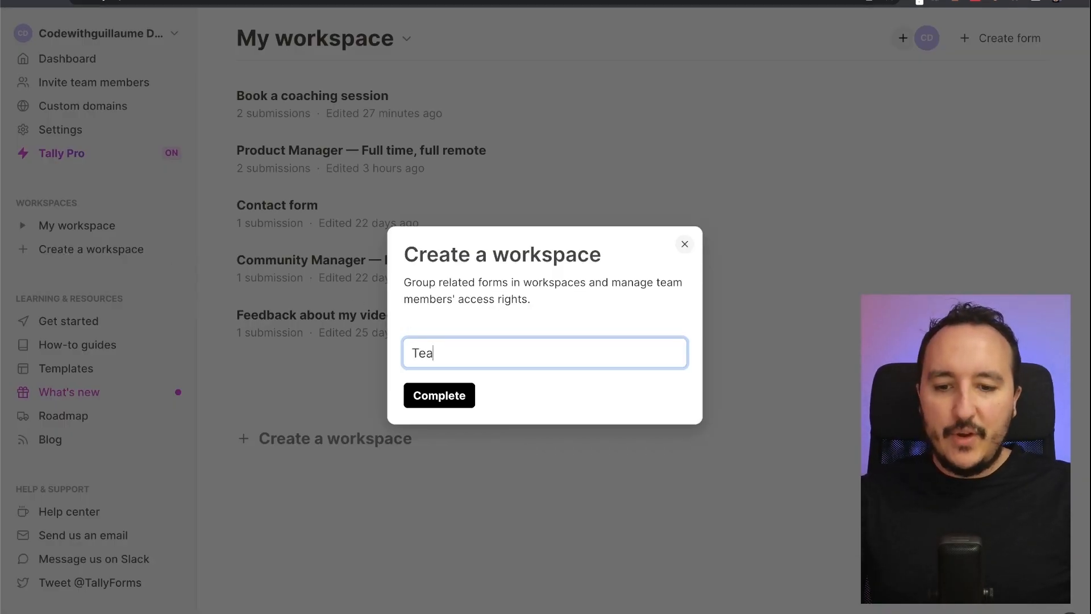
text(m)
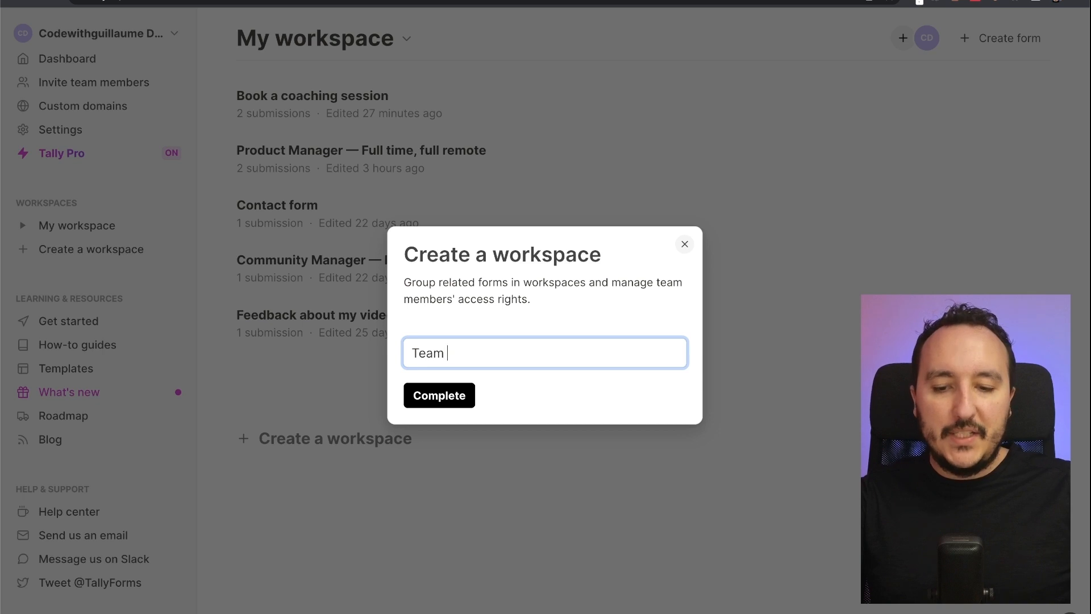
key(ctrl+a)
text(Codewithg)
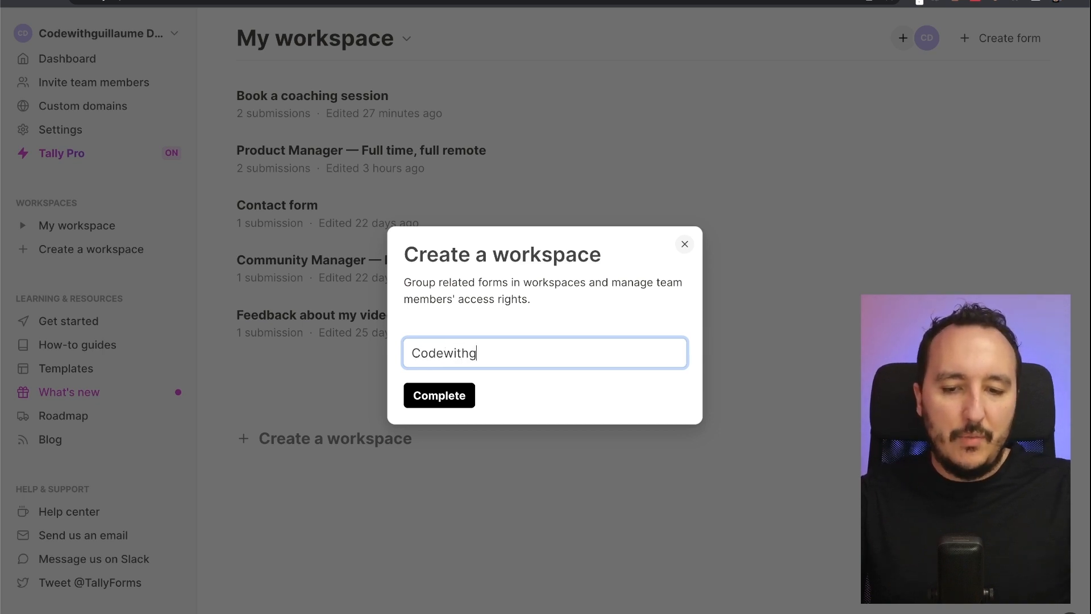
text(uillaume's T)
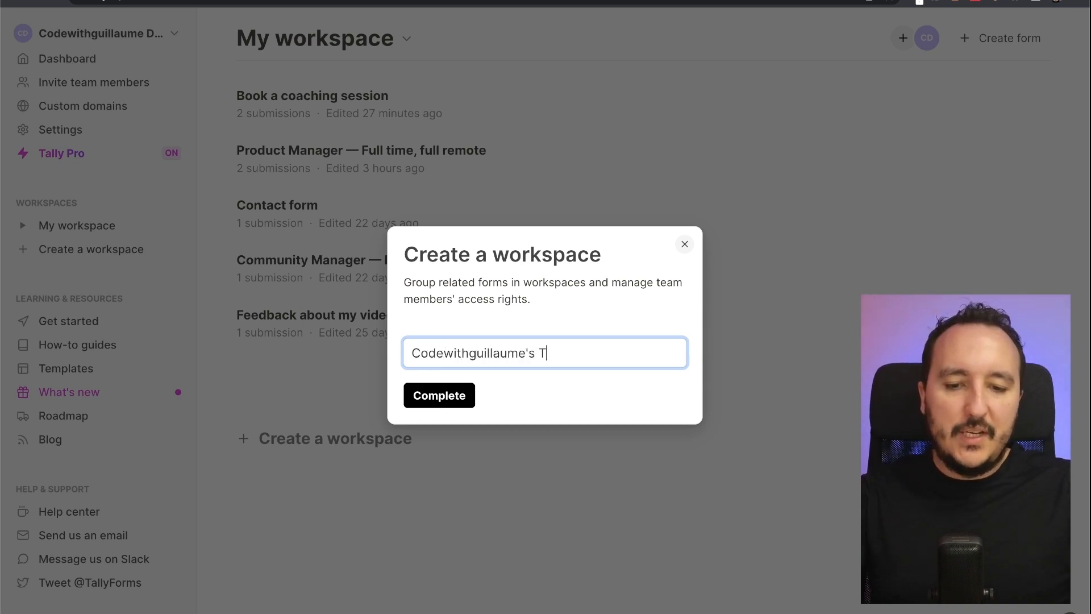
text(eam works)
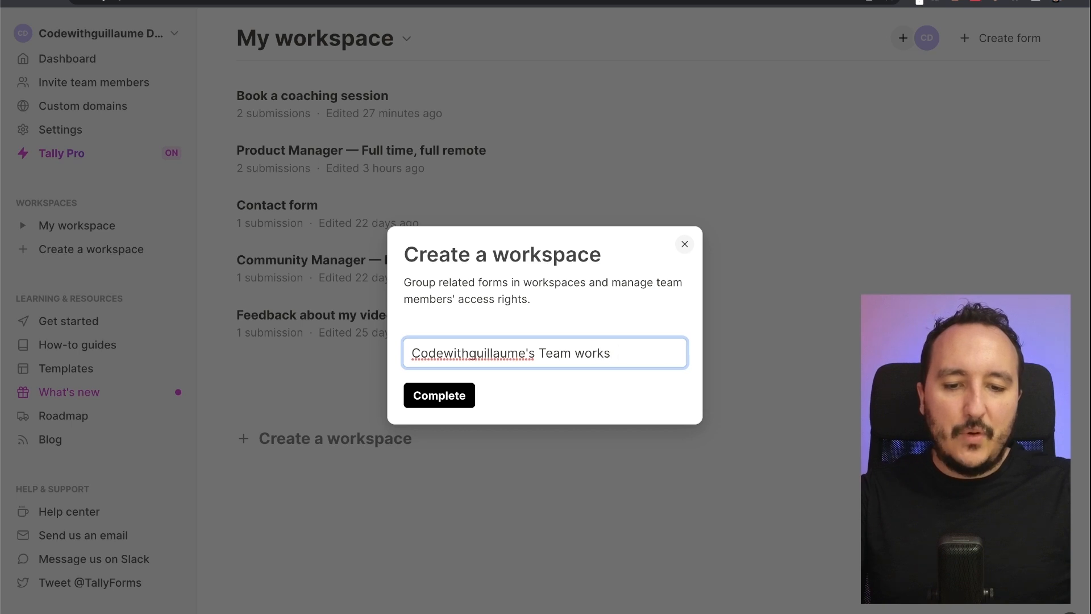
text(pace)
click(441, 392)
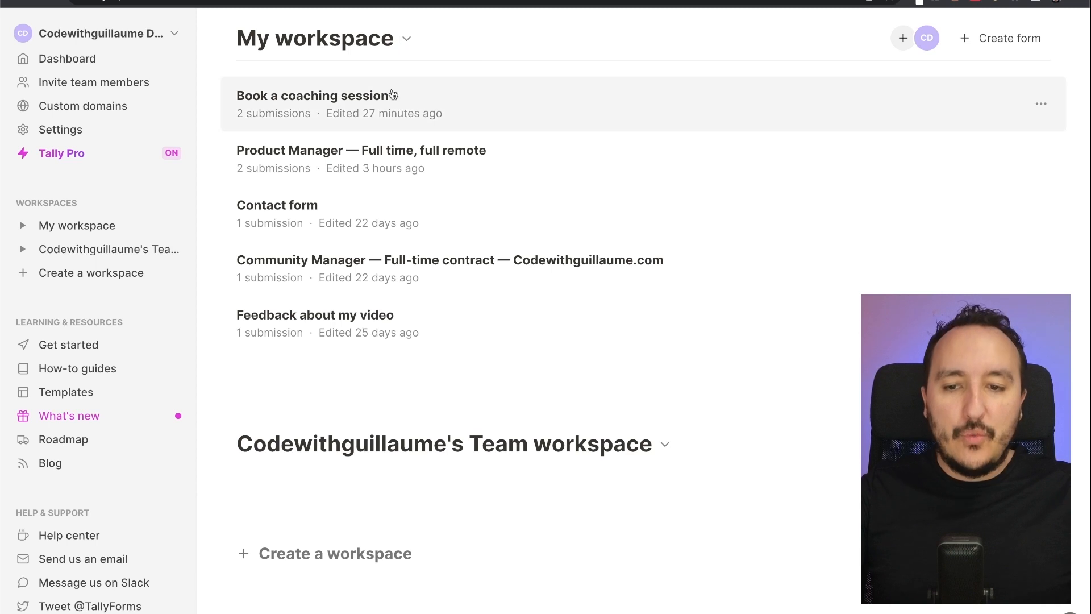
- Drag Book a coaching session to the list's end and move Feedback about my video to the Team workspace
drag(394, 94, 408, 324)
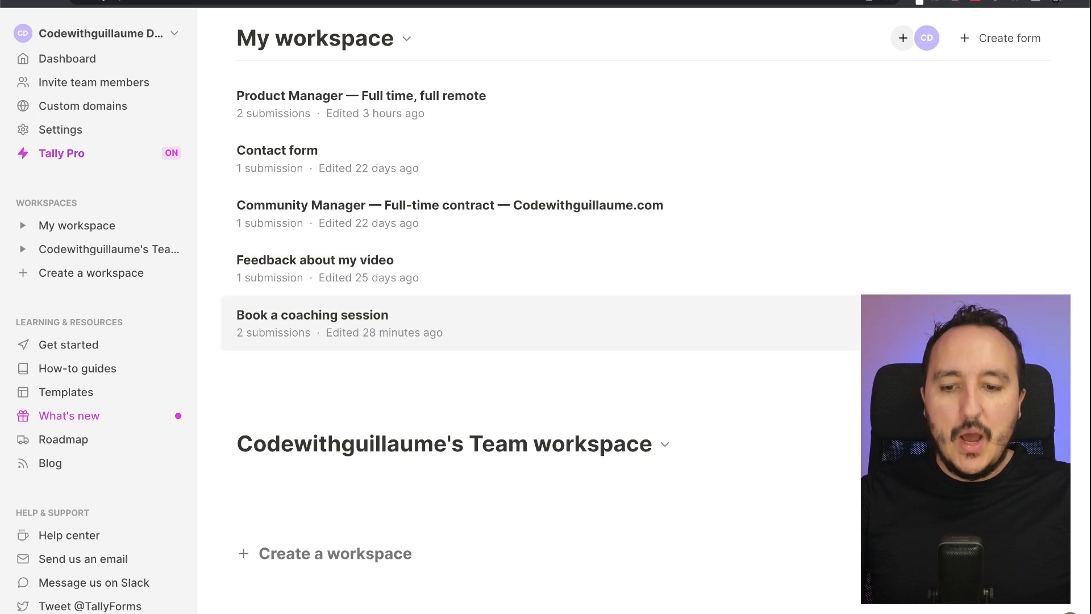
click(1041, 268)
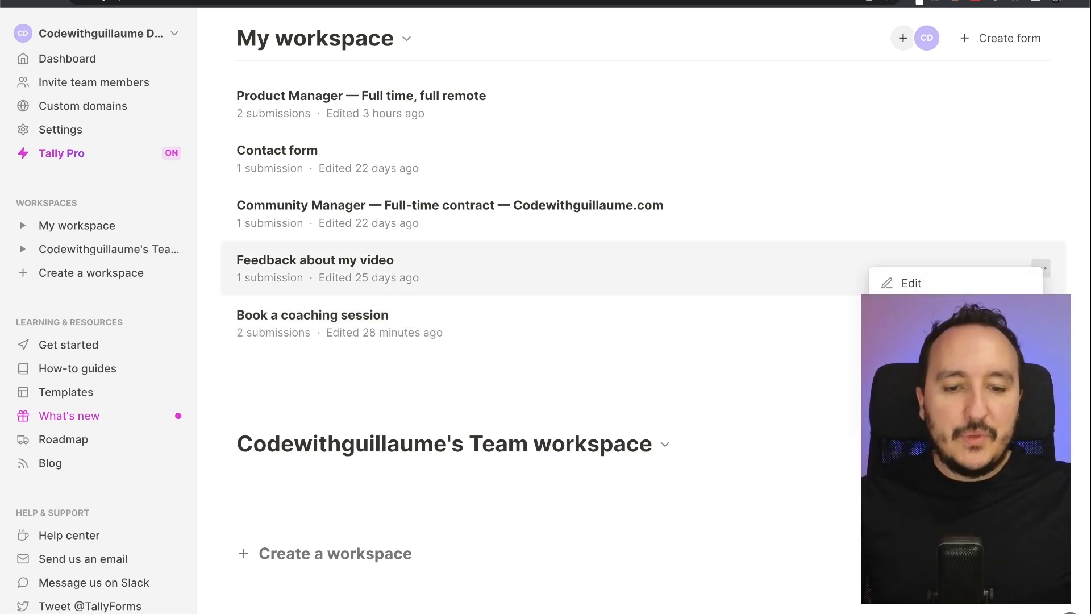
click(909, 330)
click(616, 344)
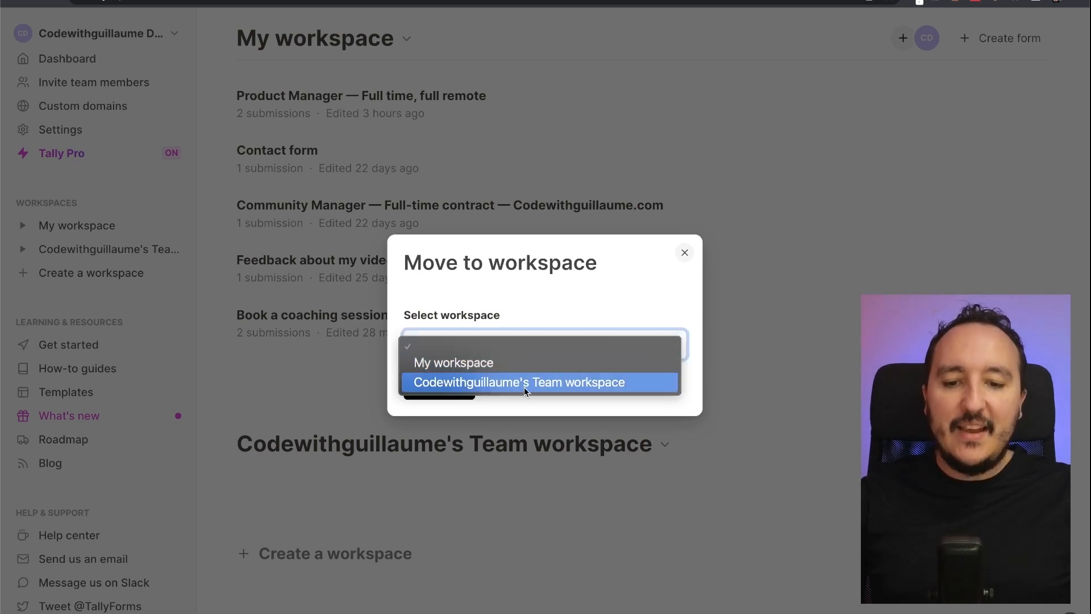
click(497, 387)
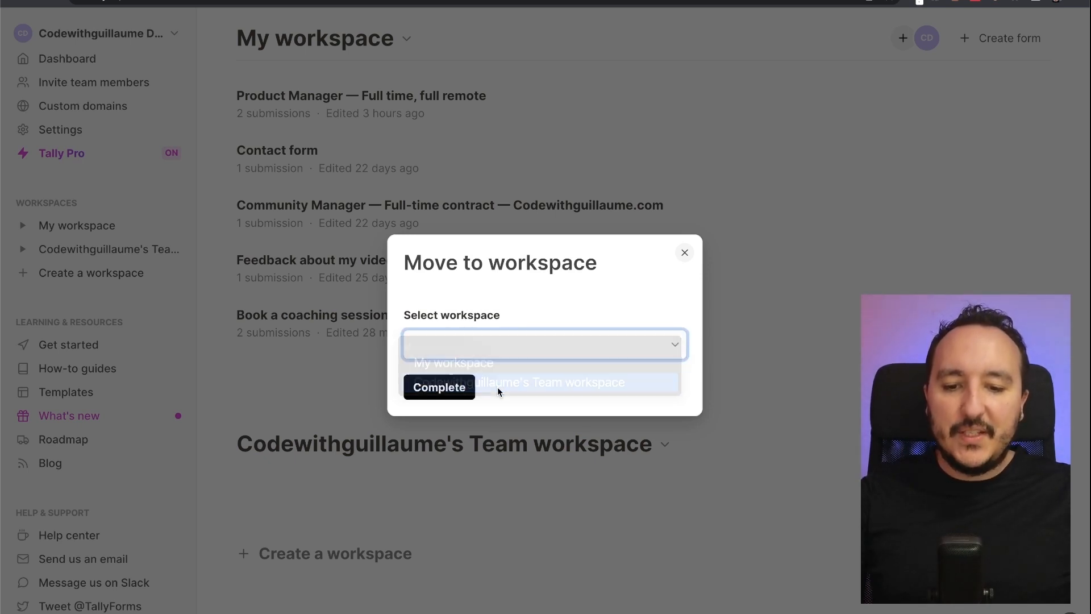
click(448, 387)
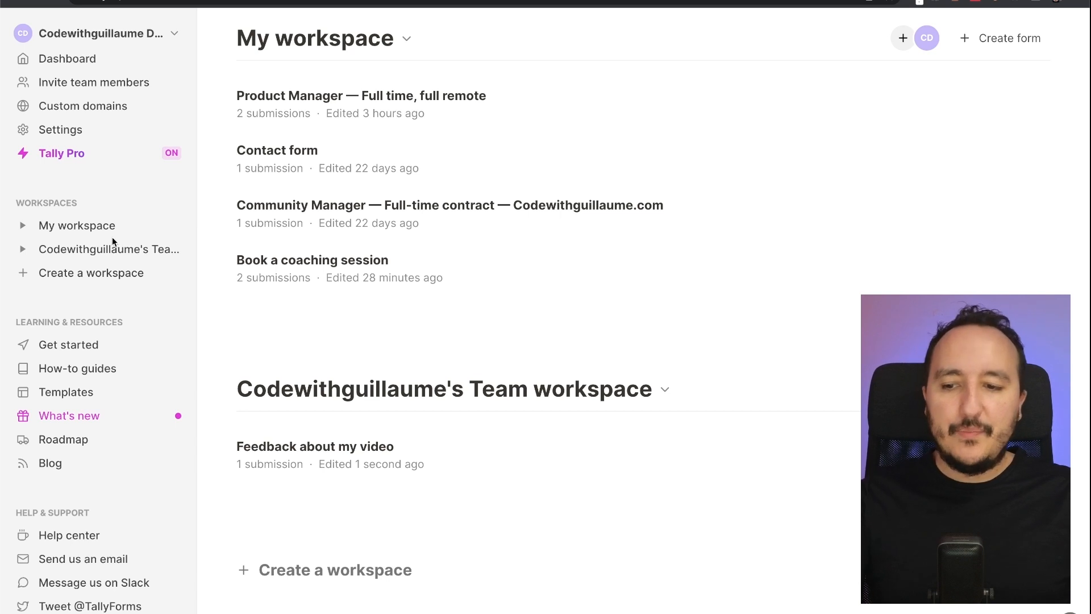
- Rename My workspace to 'Private', then open the Community Manager form's summary
click(407, 39)
click(407, 39)
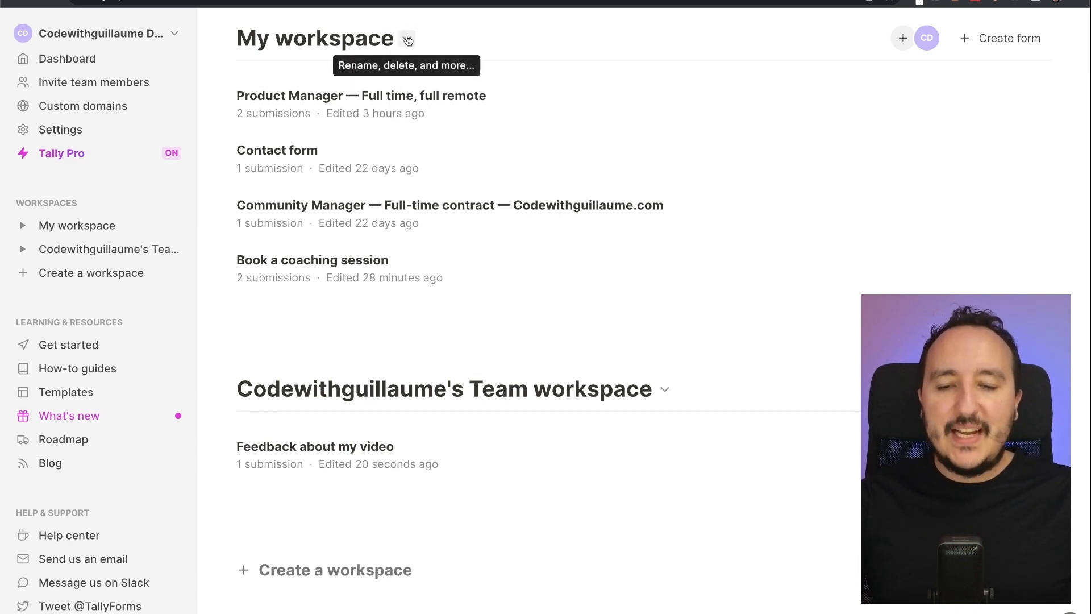
click(407, 39)
click(406, 40)
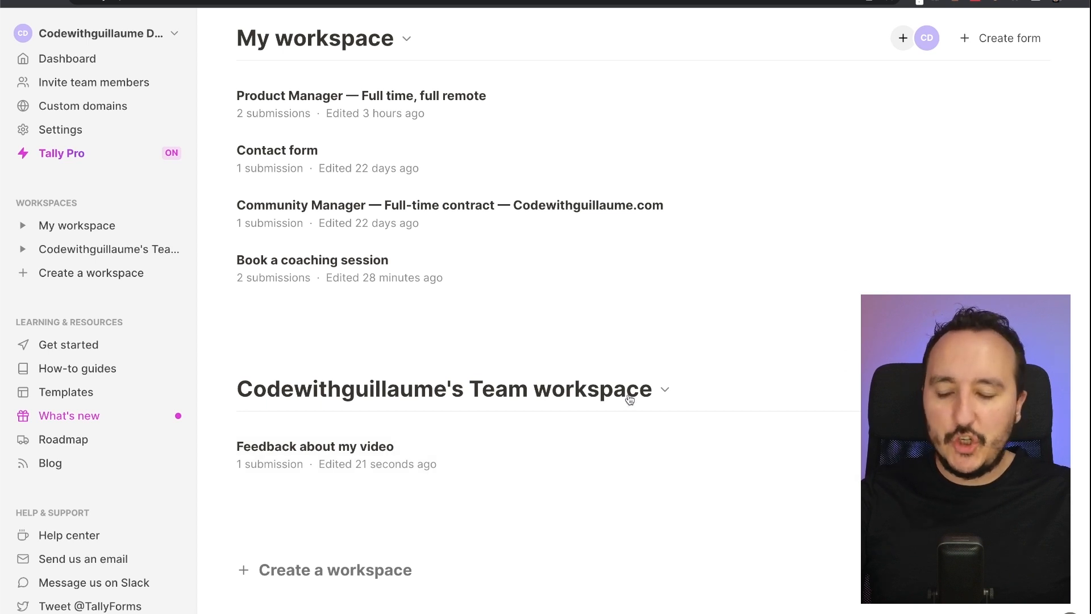
click(407, 39)
click(427, 56)
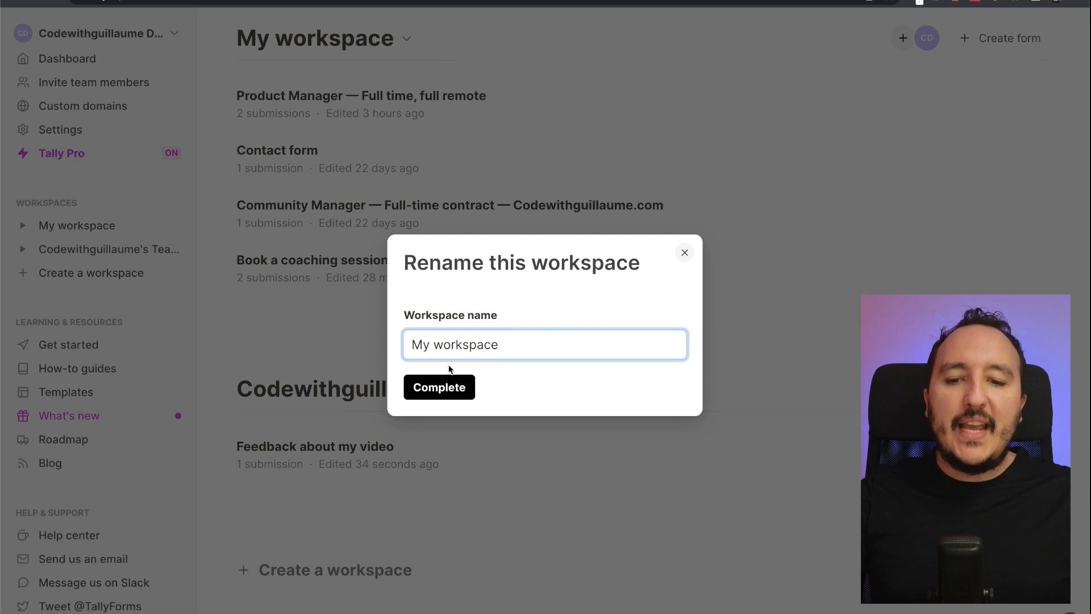
key(super+a)
text(Private)
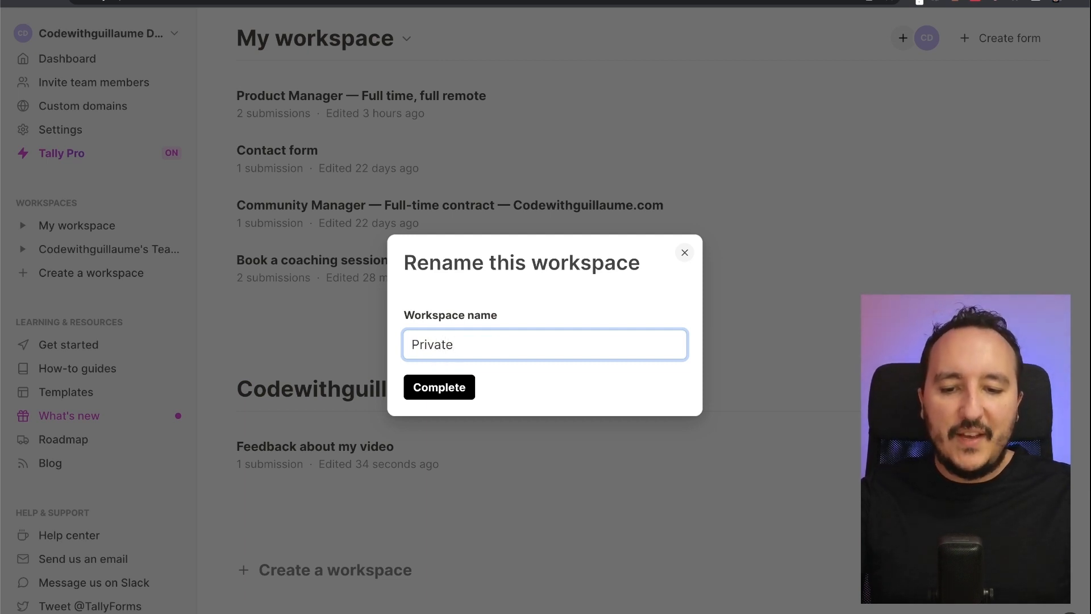
click(448, 392)
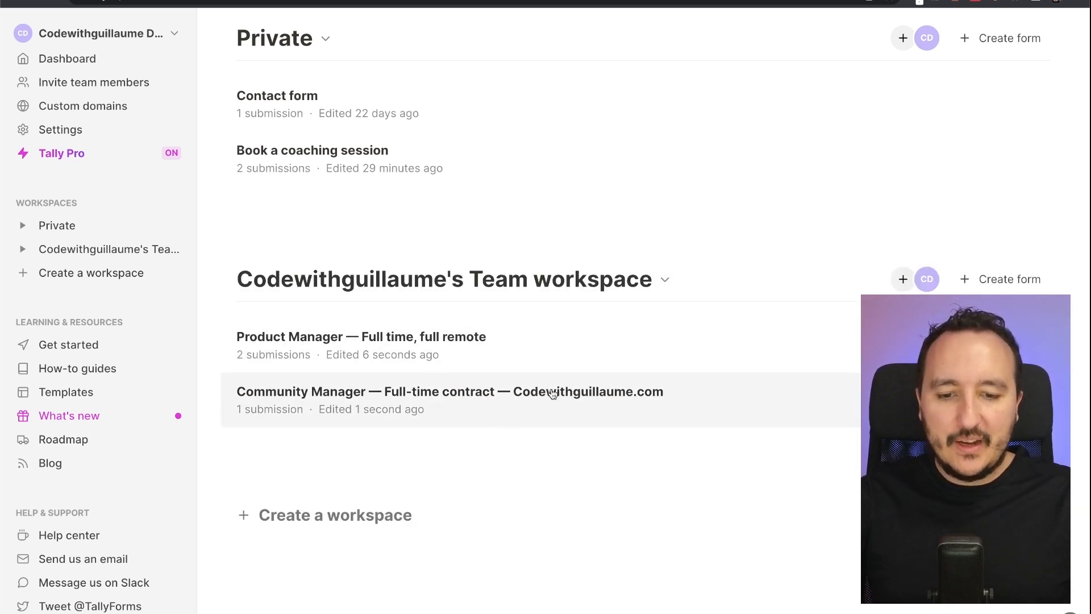
click(552, 395)
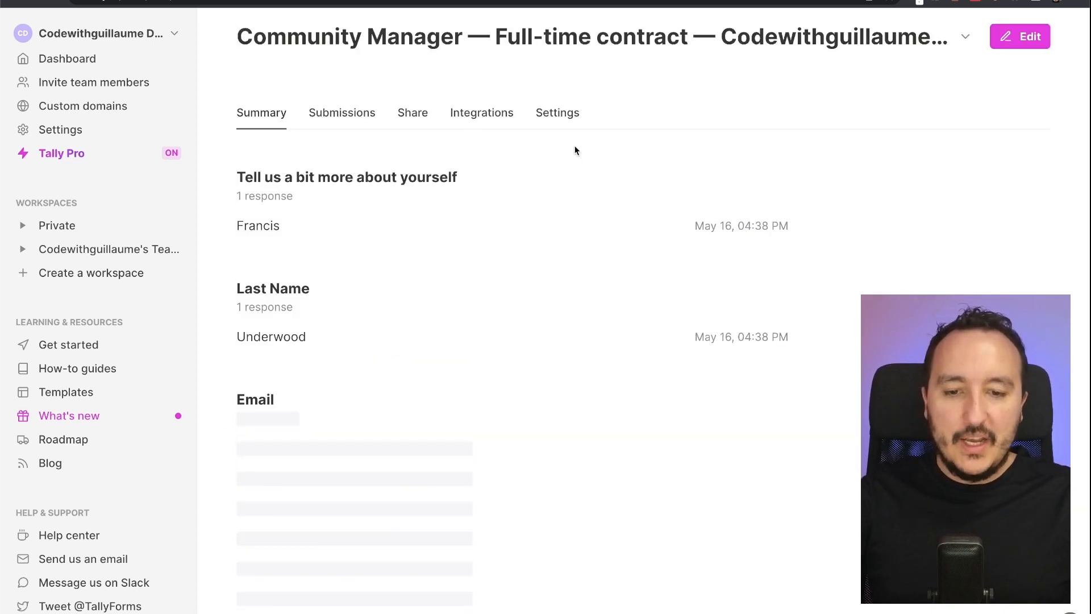
- Remove 'Codewithguillaume.com' from the Community Manager form title, publish it, and return to the dashboard
click(1030, 44)
double_click(653, 375)
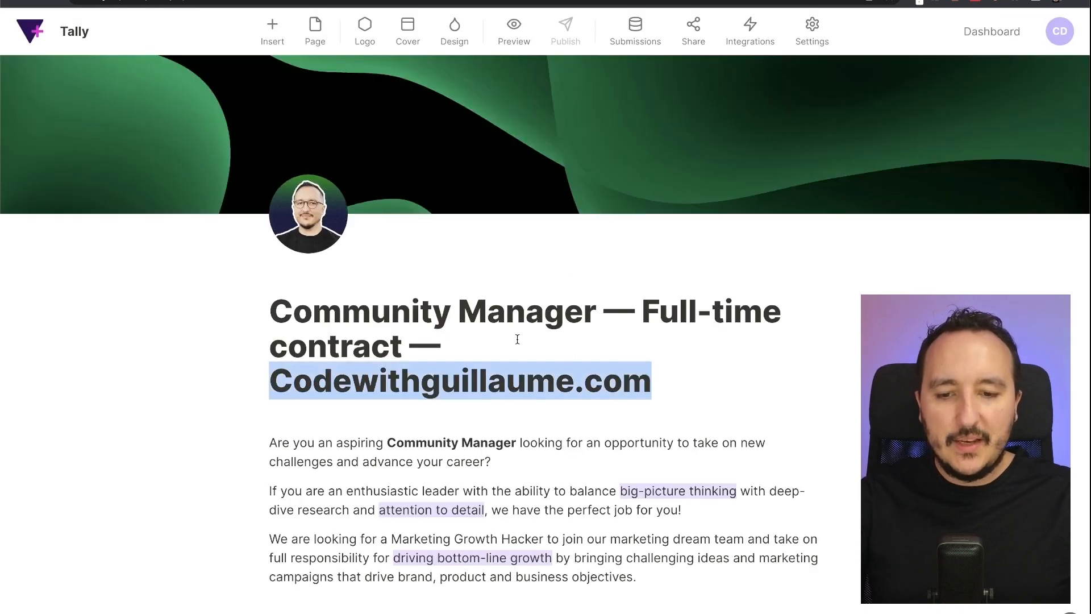
key(BackSpace)
key(BackSpace)
key(BackSpace)
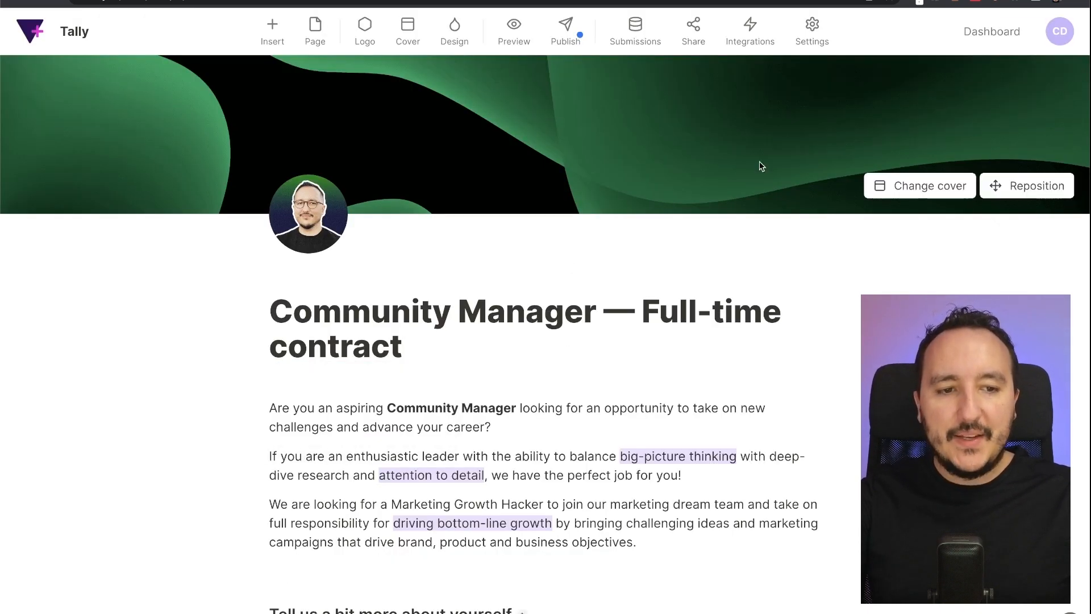
click(564, 35)
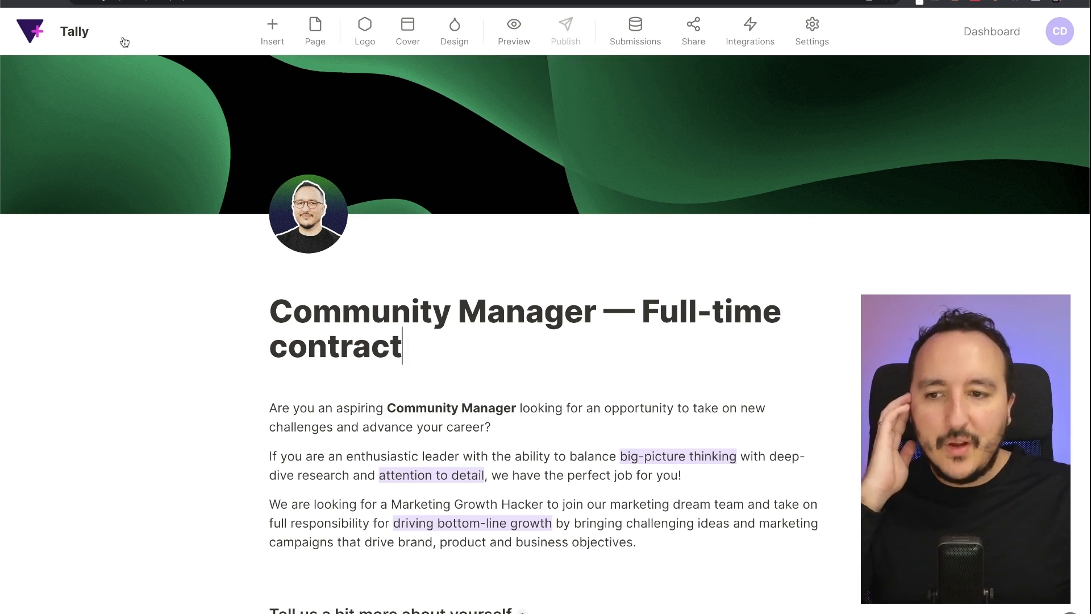
click(74, 31)
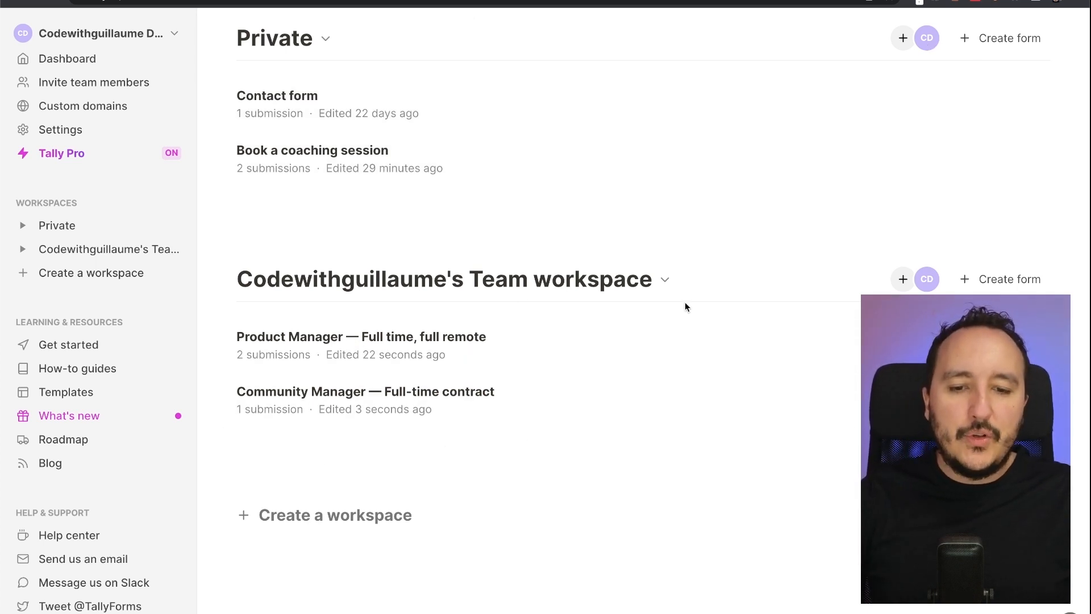
- Invite a teammate's Gmail address to the Team workspace by e-mail
click(903, 279)
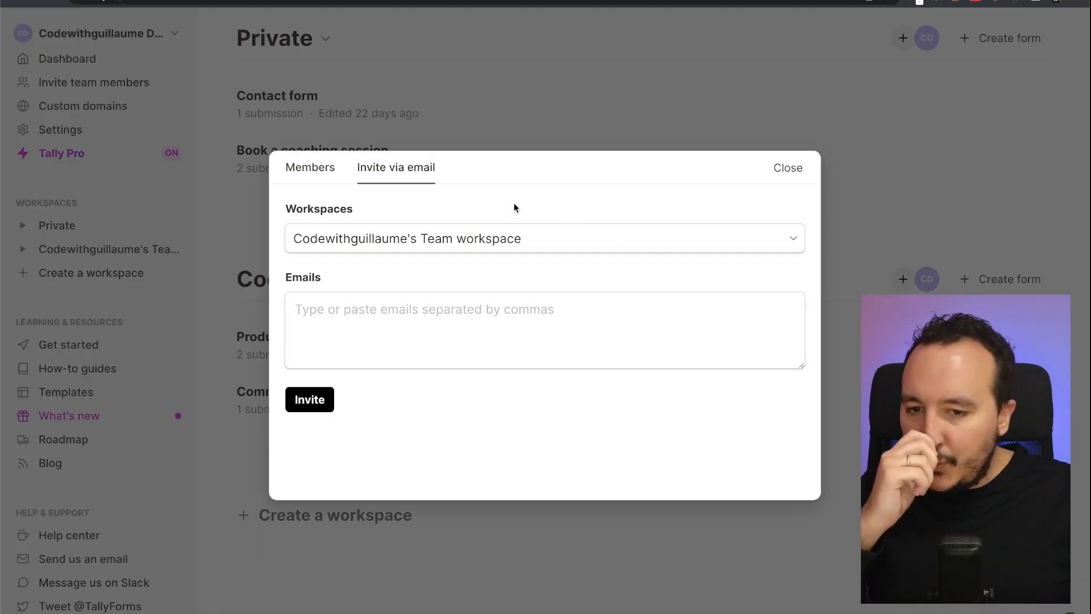
click(308, 173)
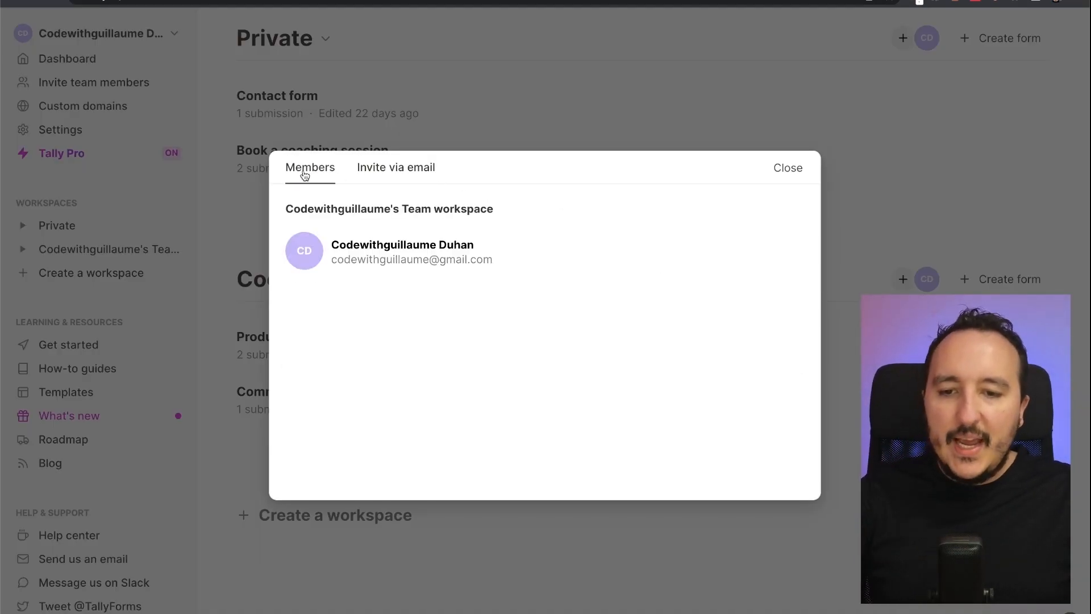
click(379, 182)
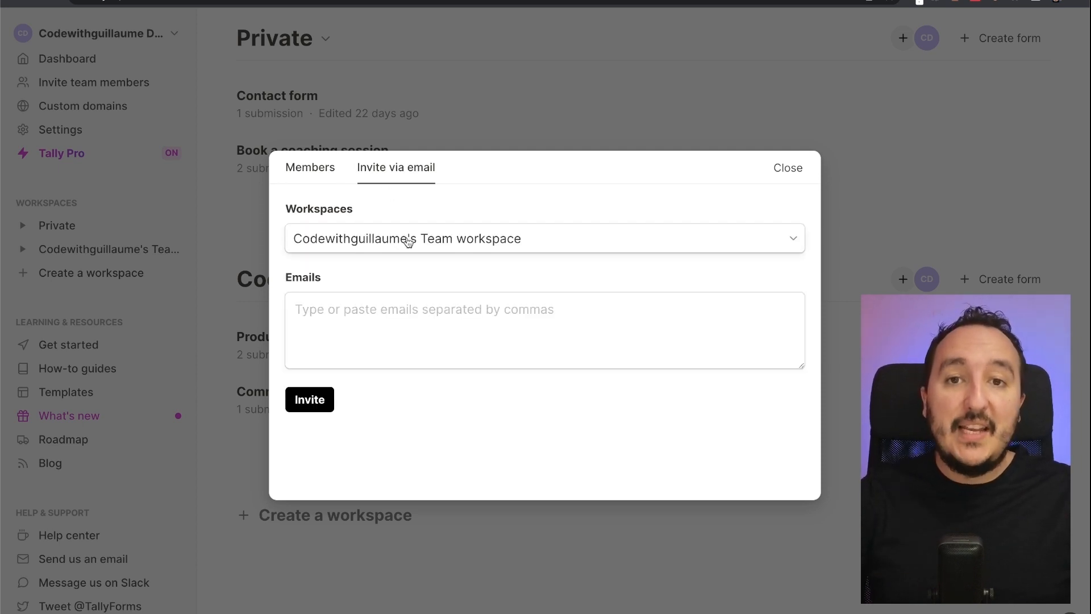
click(556, 309)
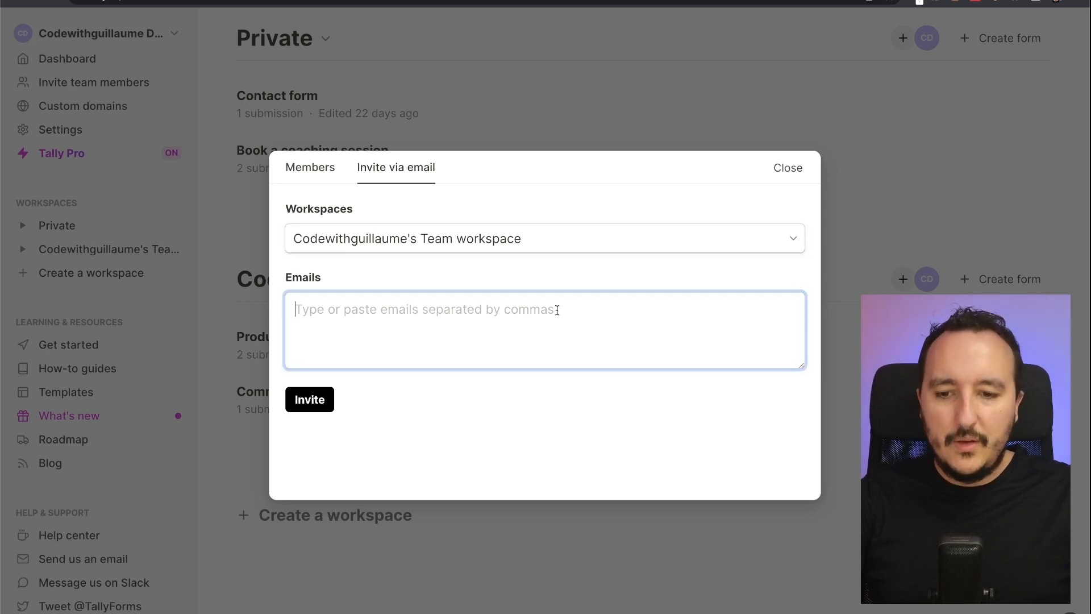
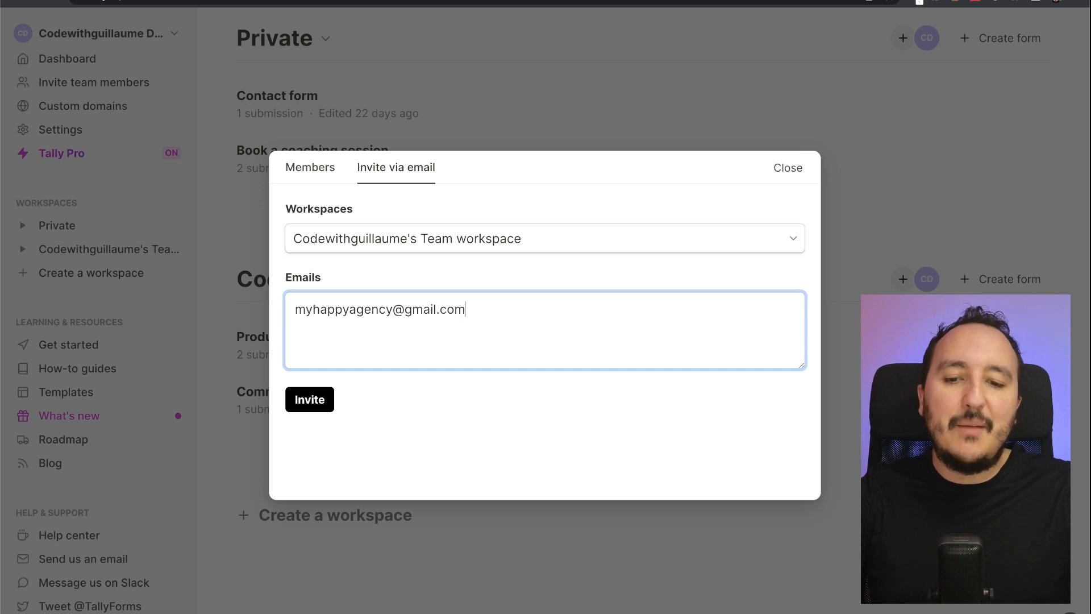
click(310, 400)
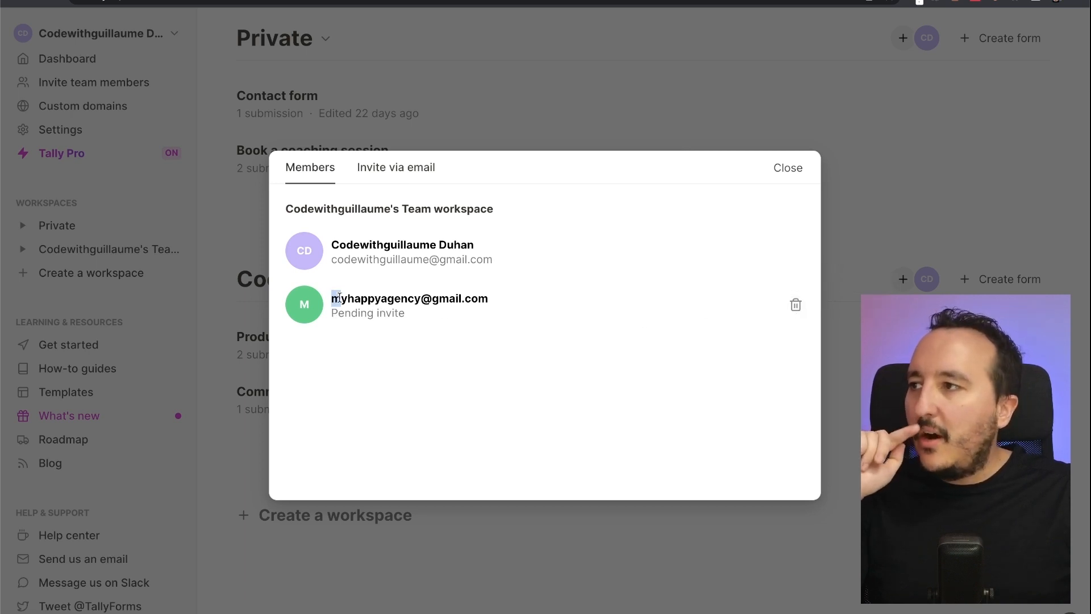
- Close the Team workspace members list, leaving the invite pending
drag(331, 298, 471, 297)
click(469, 297)
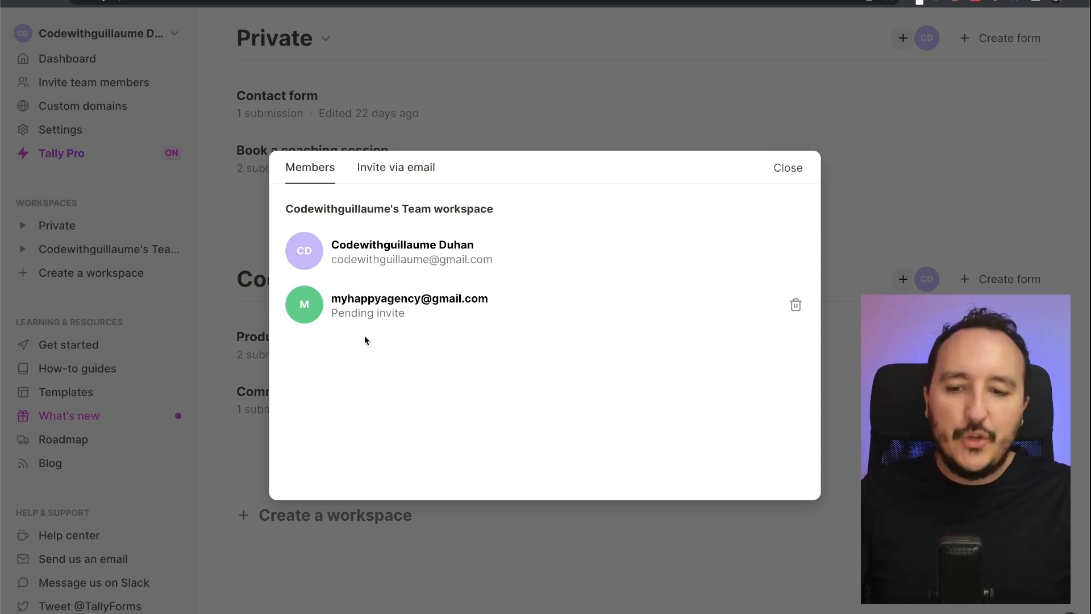
click(874, 209)
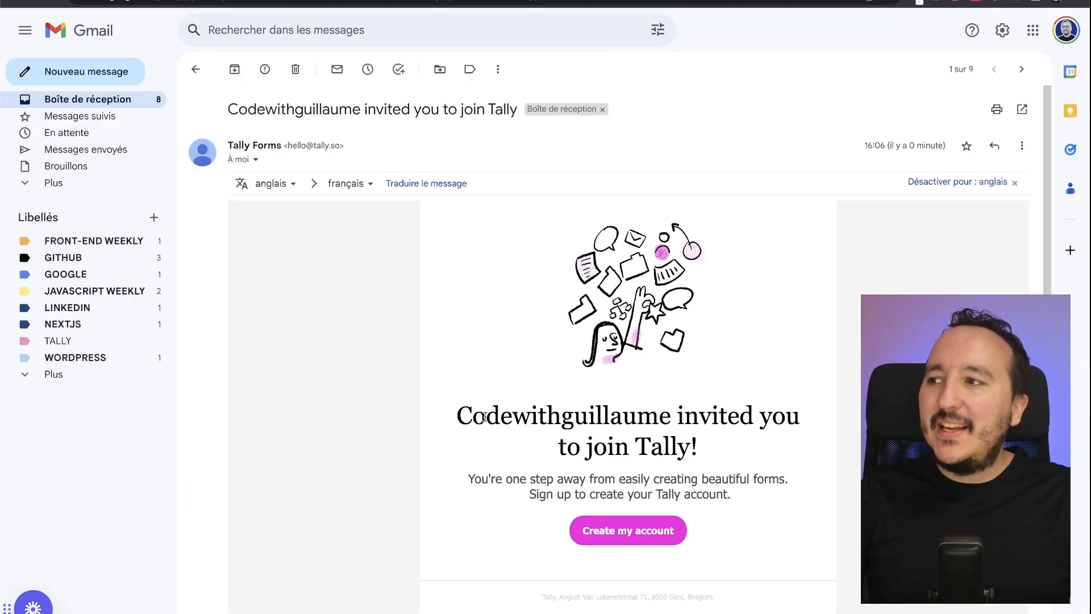
- Select and read the sign-up offer text in the Tally invitation e-mail
drag(469, 418, 714, 446)
click(709, 456)
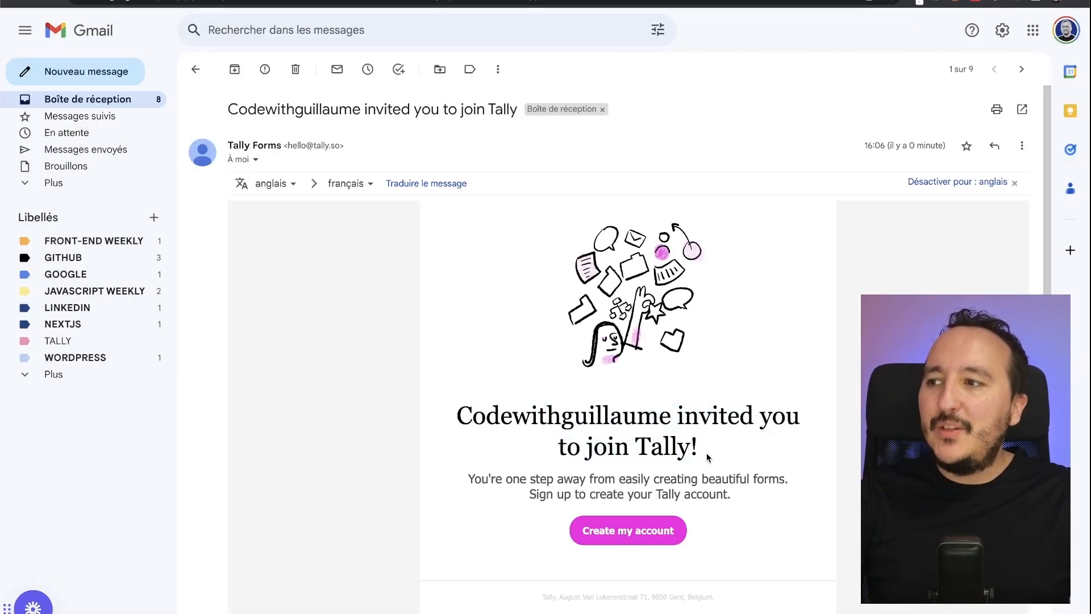
- Sign the teammate up with their first and last name, then accept the organization invite
click(632, 534)
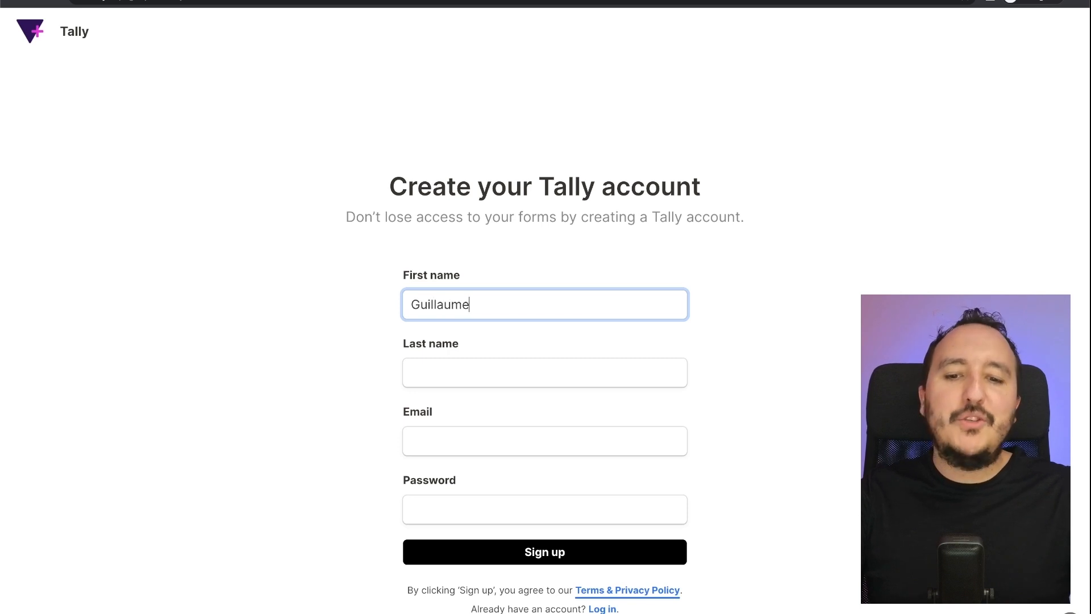
key(Tab)
click(615, 444)
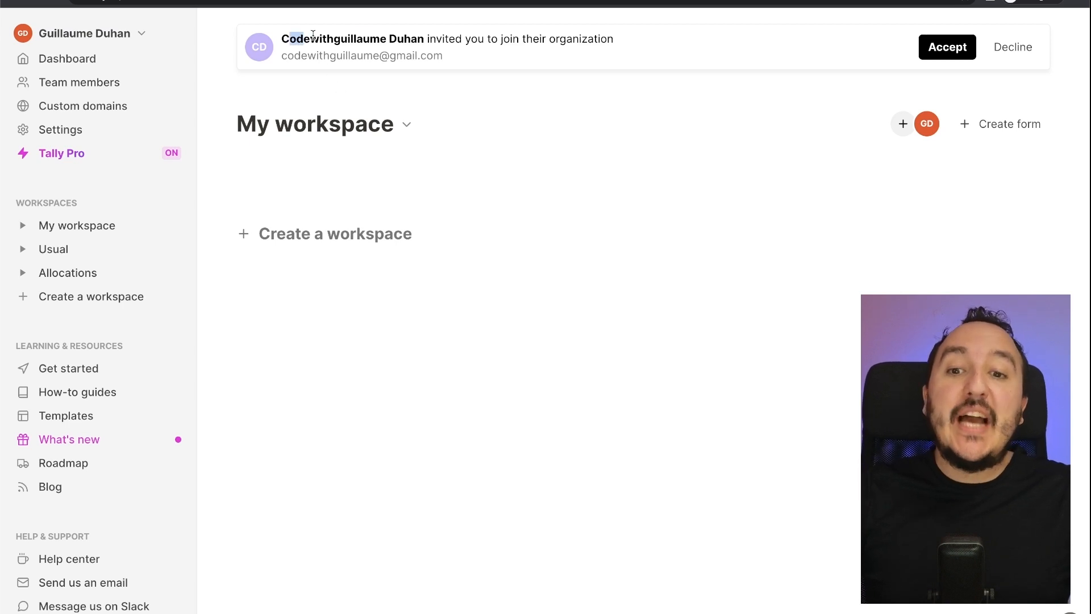
click(942, 53)
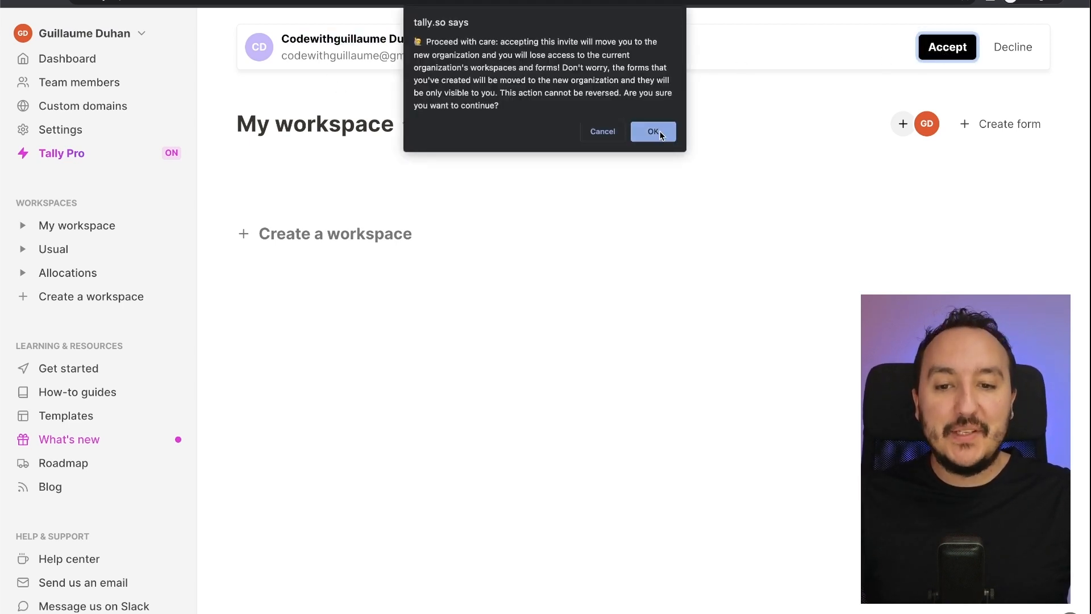
click(659, 132)
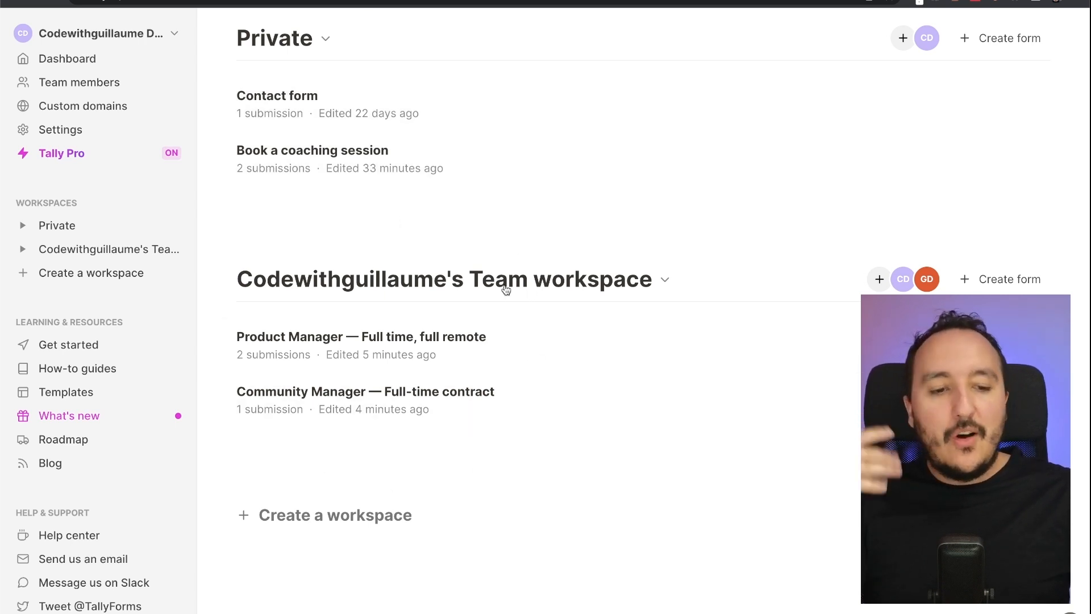
- Delete the invited teammate from the Team workspace's members and close the list
click(905, 282)
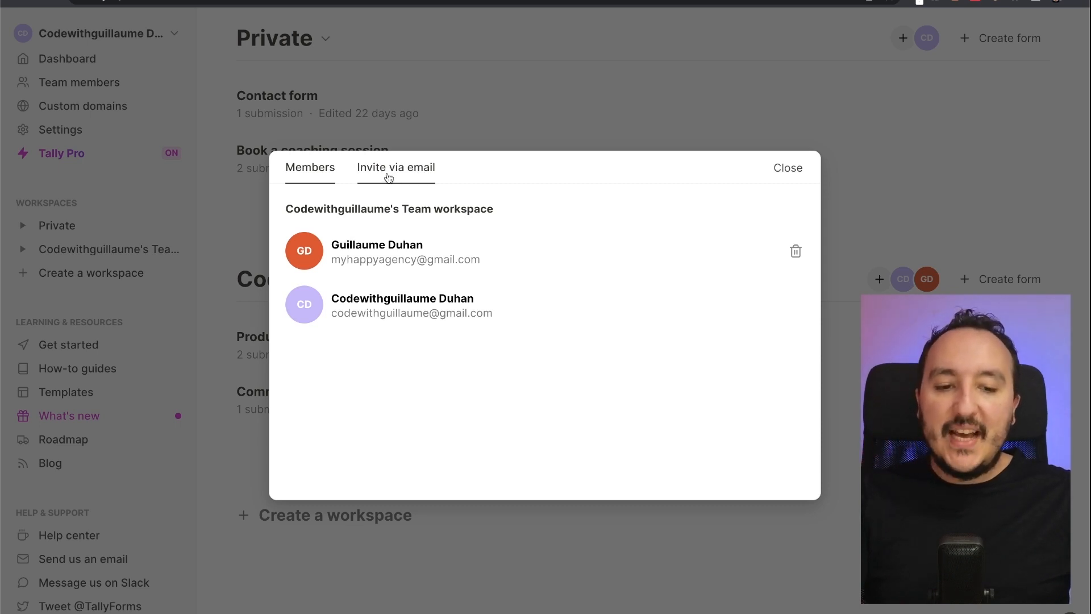
click(795, 253)
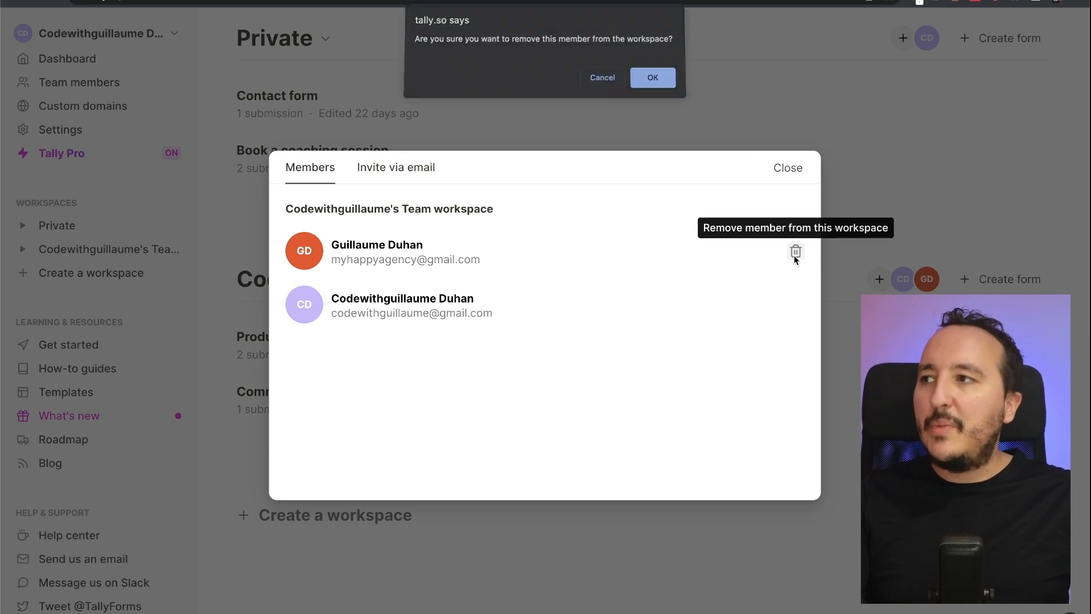
click(654, 79)
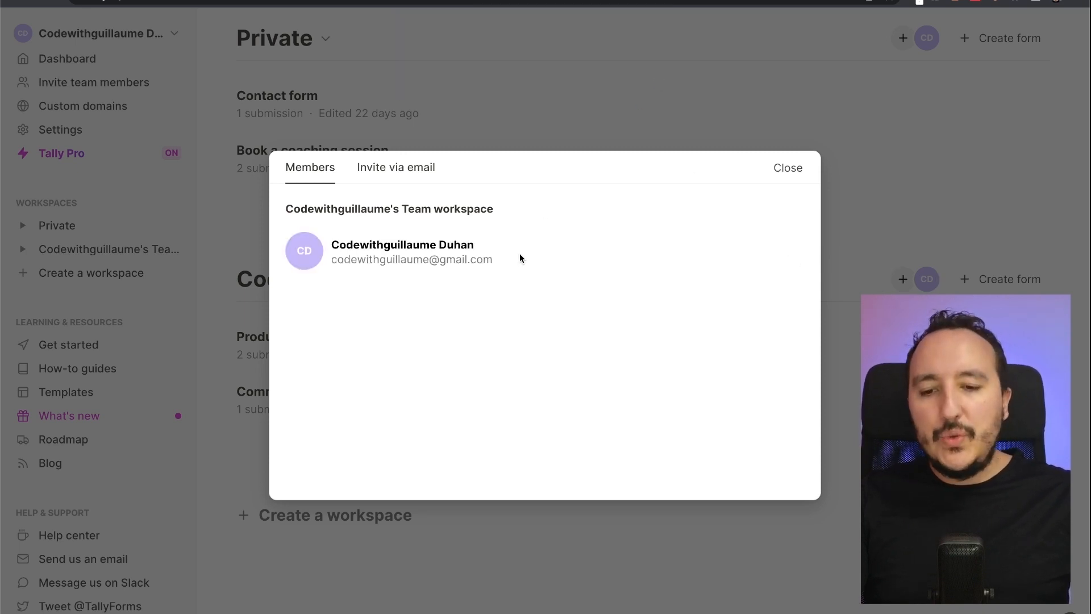
click(560, 108)
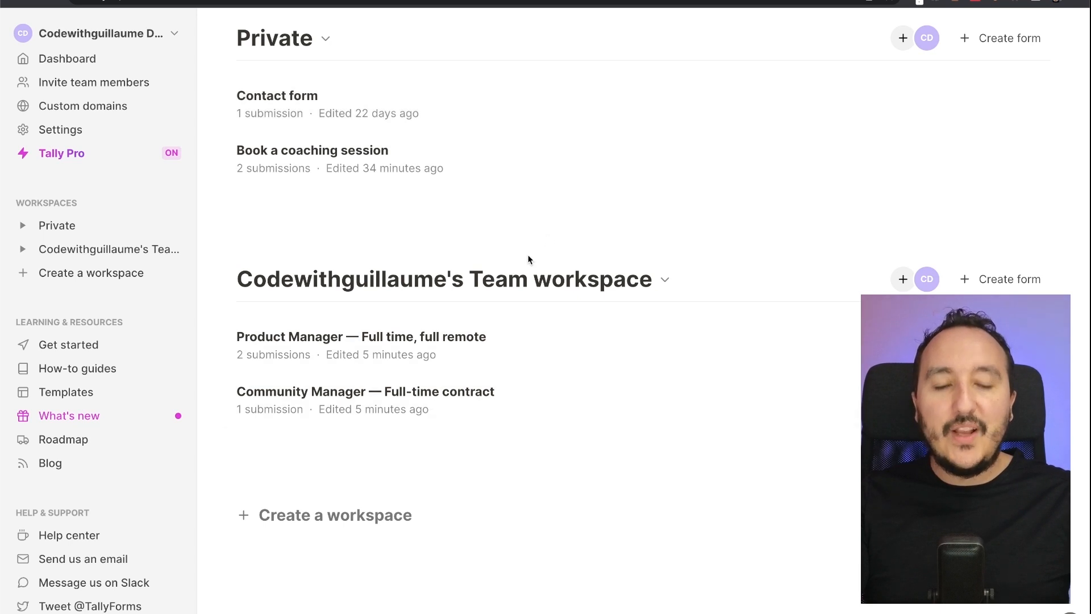